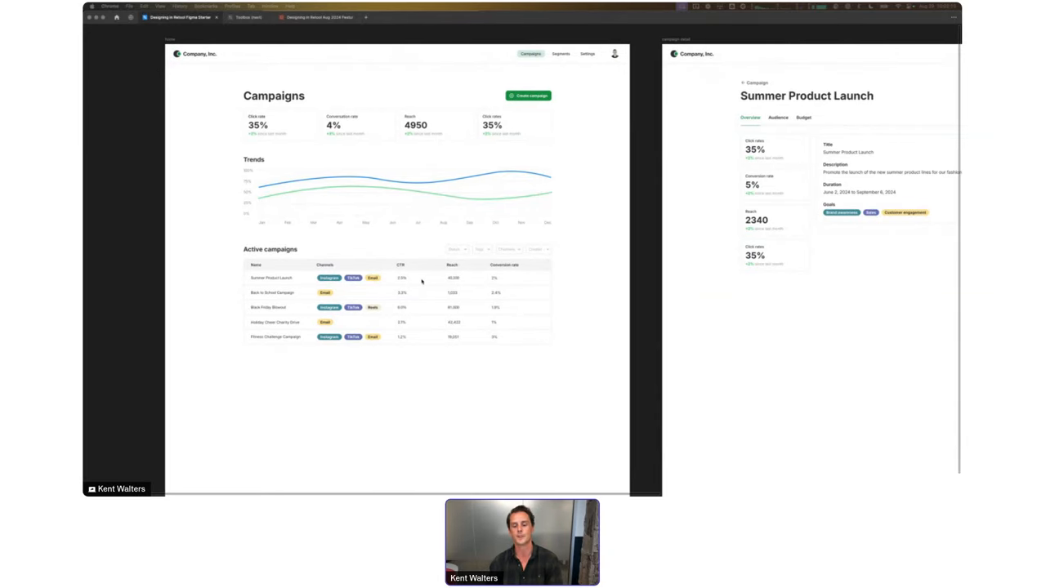
# Step: Review the Campaigns home, Summer Product Launch detail and System frames of the Figma design
pyautogui.hscroll(-5, 410, 286)
pyautogui.scroll(-1, 411, 286)
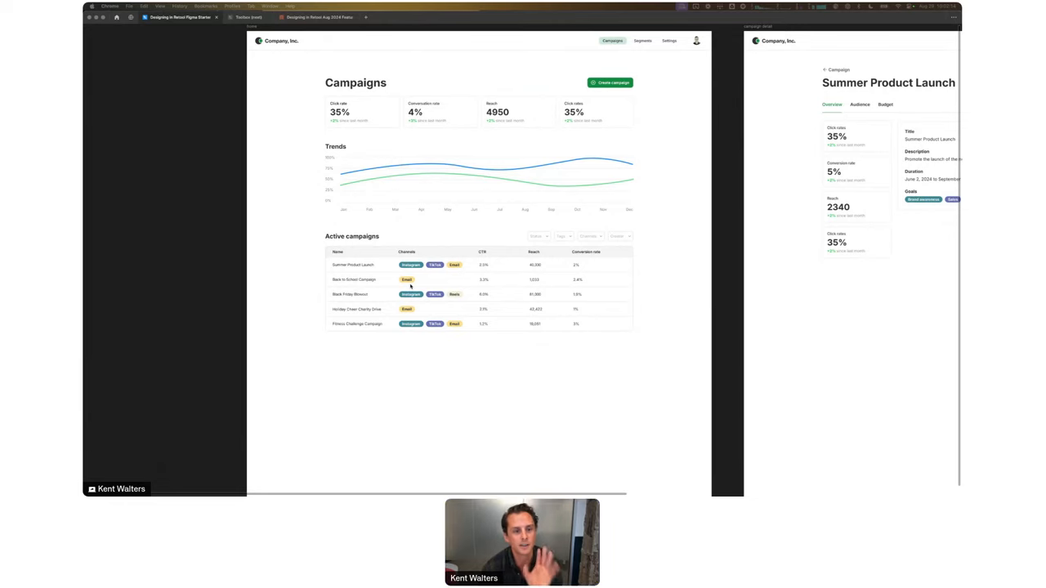
pyautogui.hscroll(2, 410, 285)
pyautogui.scroll(-1, 410, 285)
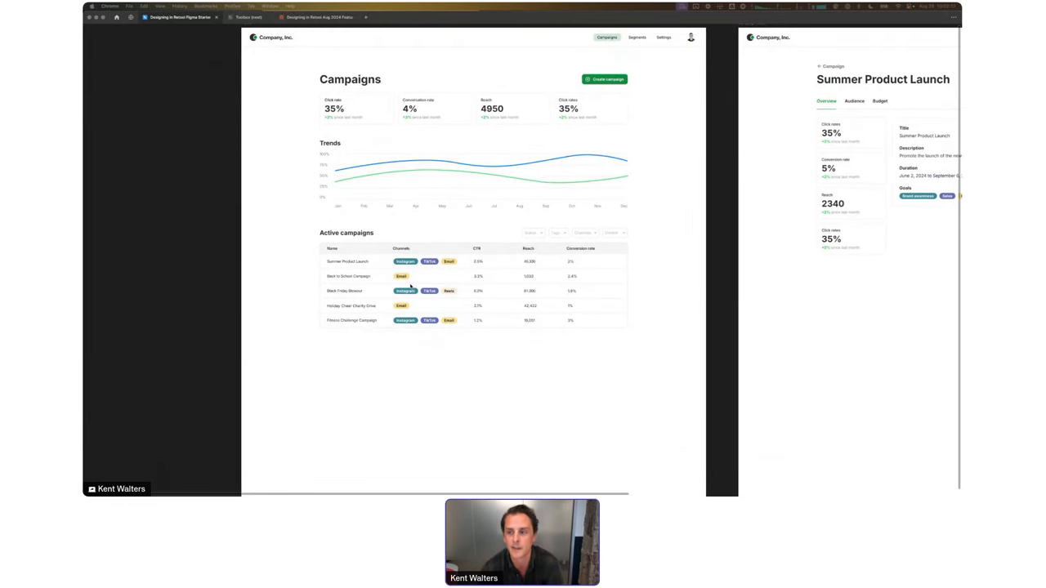
pyautogui.hscroll(10, 410, 286)
pyautogui.scroll(1, 410, 286)
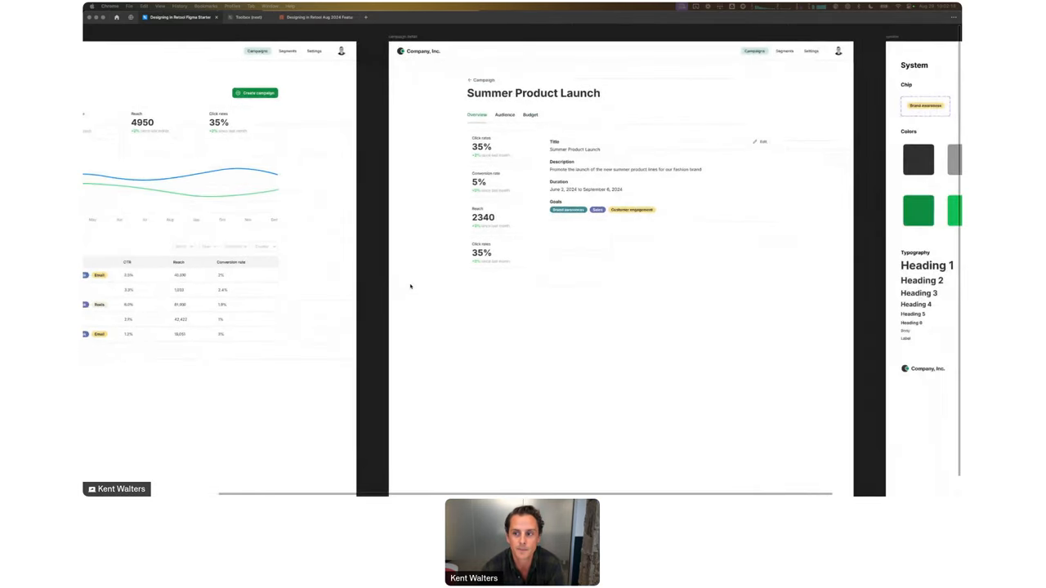
pyautogui.hscroll(-10, 410, 286)
pyautogui.scroll(1, 410, 286)
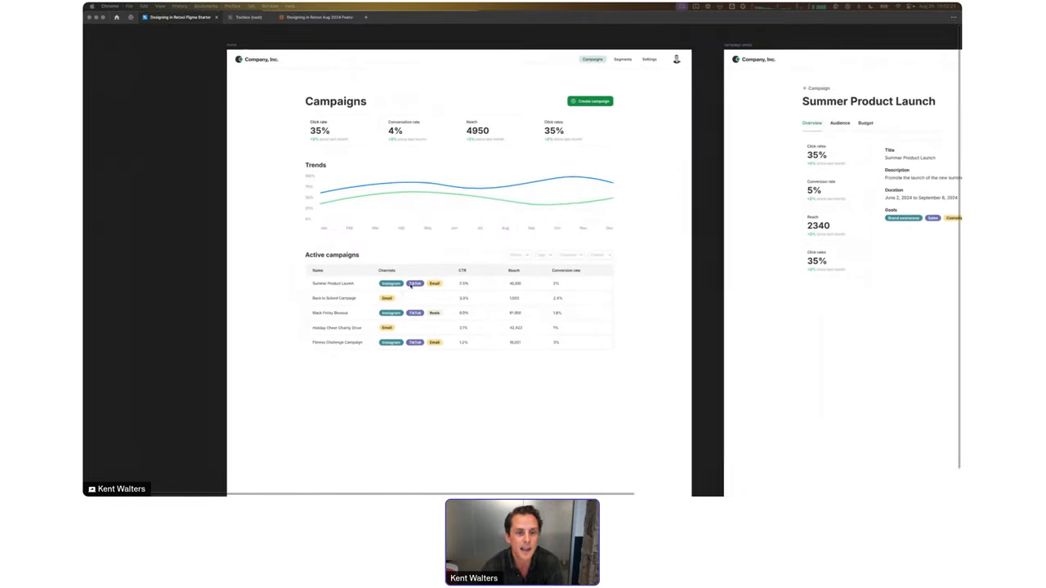
pyautogui.hscroll(-1, 411, 284)
pyautogui.scroll(-1, 411, 285)
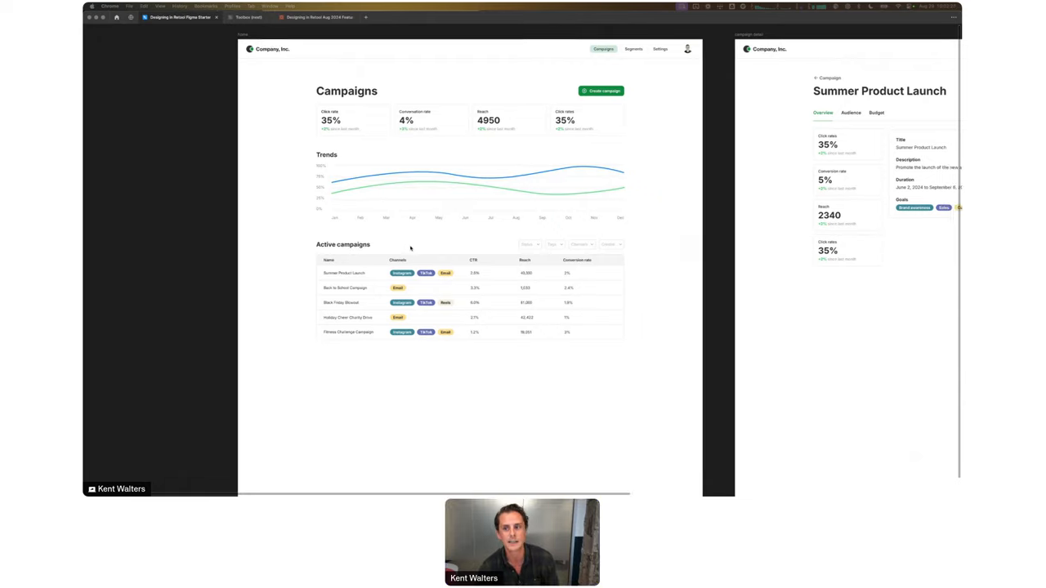
pyautogui.hscroll(8, 410, 247)
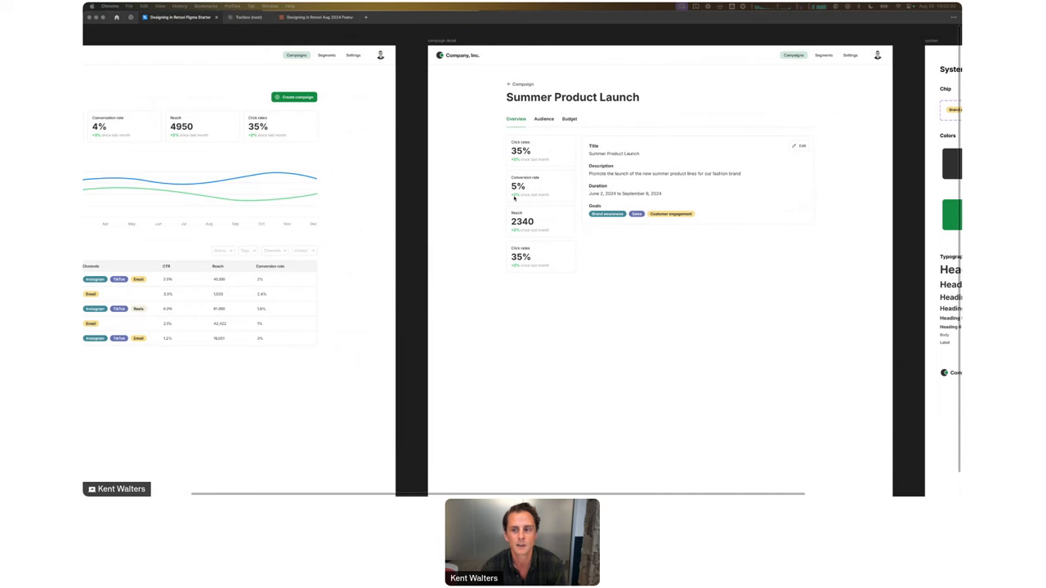
pyautogui.hscroll(8, 514, 198)
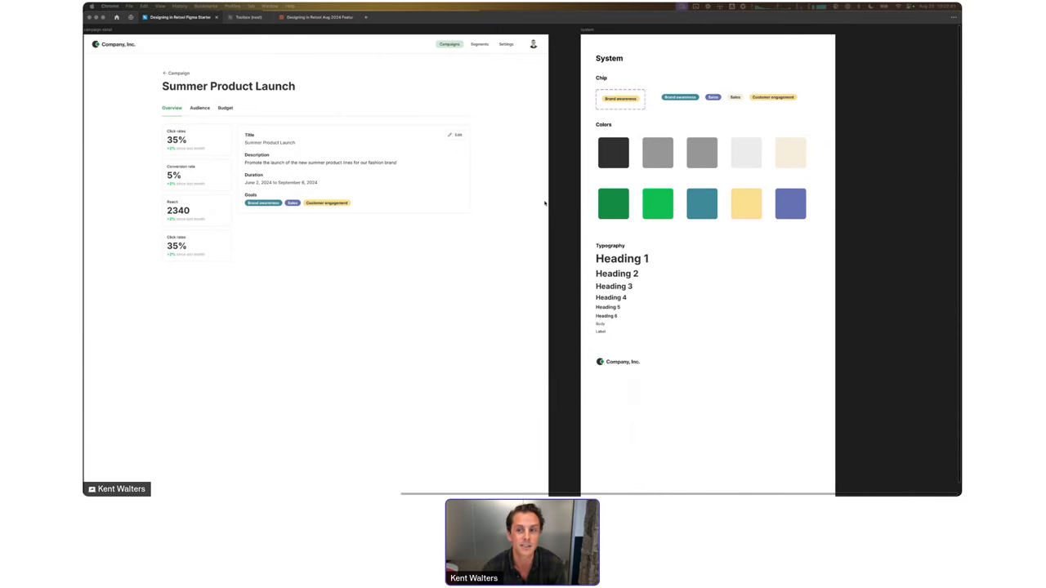
pyautogui.hscroll(-4, 545, 203)
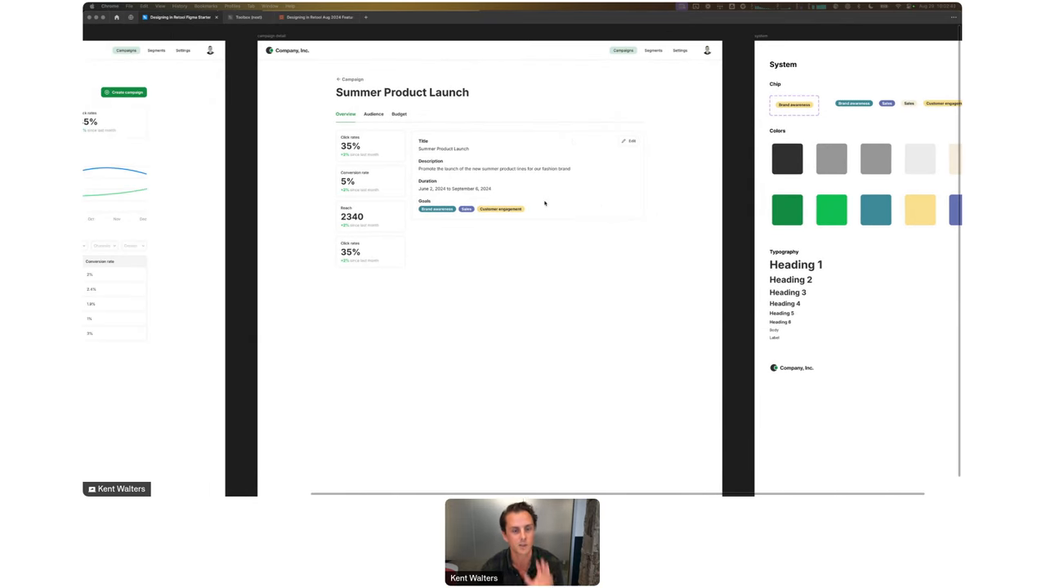
pyautogui.hscroll(-8, 545, 203)
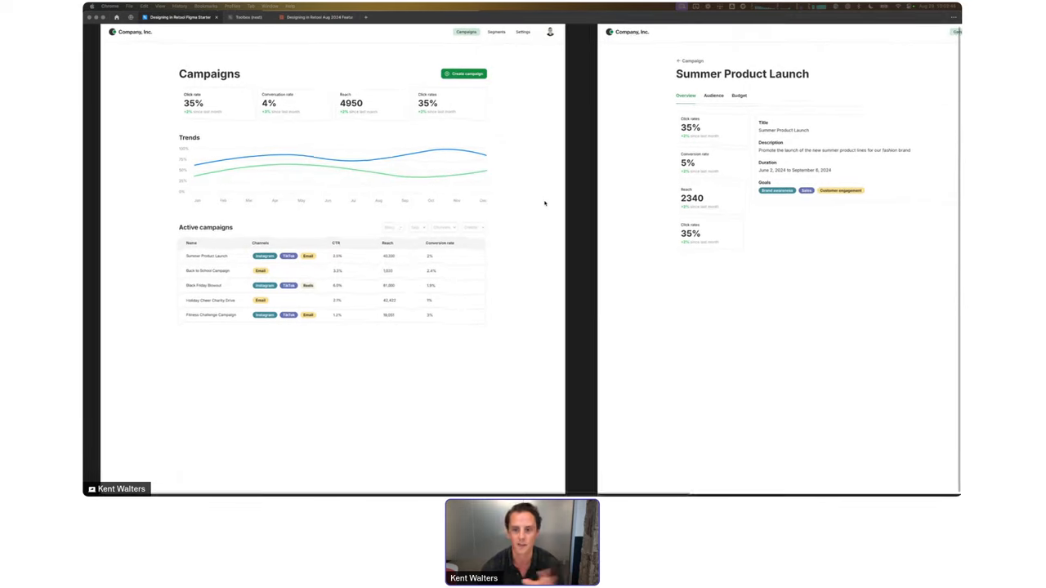
pyautogui.hscroll(1, 545, 203)
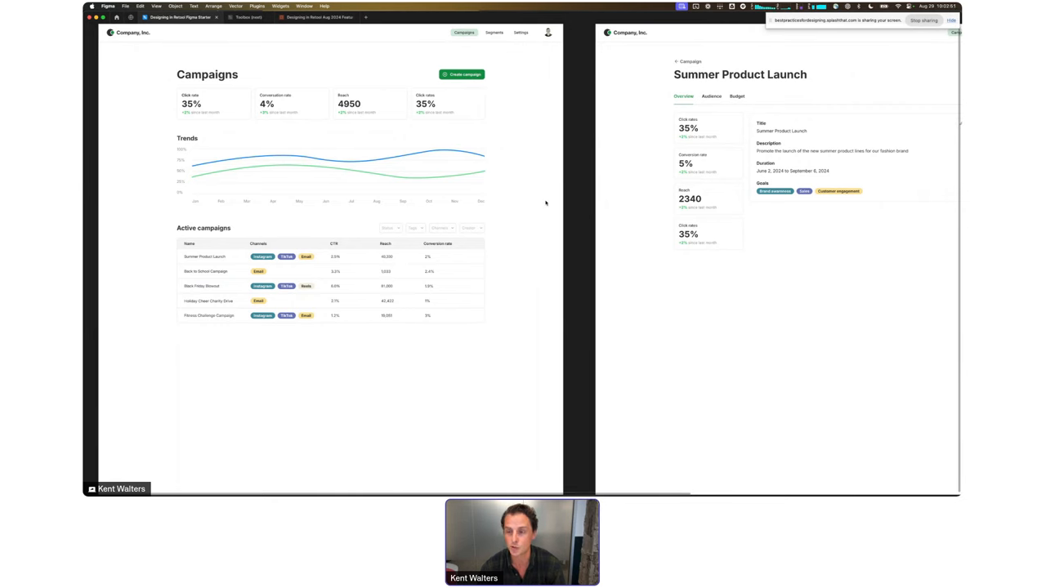
# Step: Tile the Figma design window on the right half of the screen, beside the Retool browser window
pyautogui.hotkey('ctrl', 'alt', 'Right')
pyautogui.click(437, 219)
pyautogui.scroll(1, 678, 153)
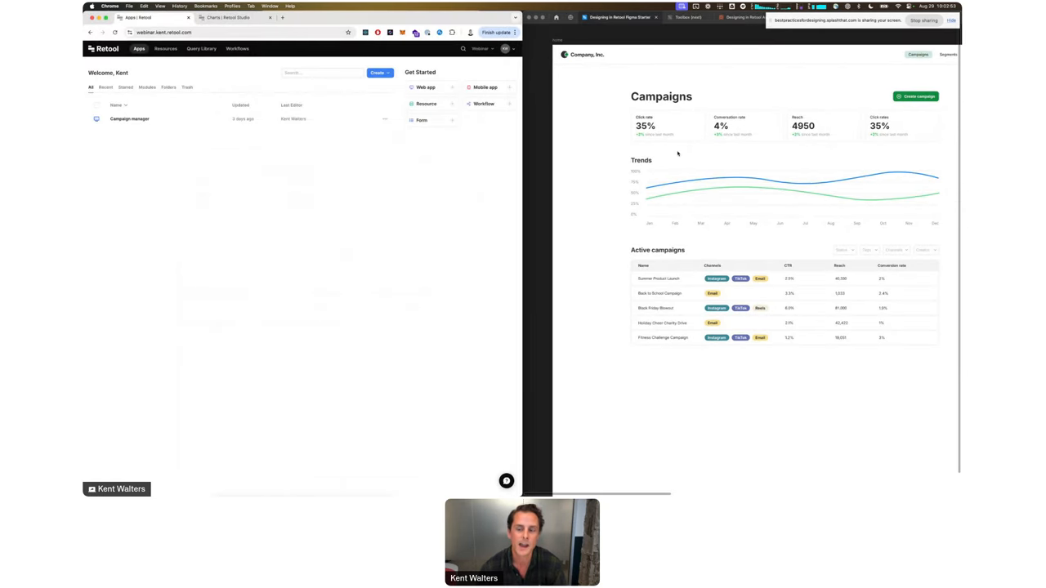
pyautogui.click(643, 156)
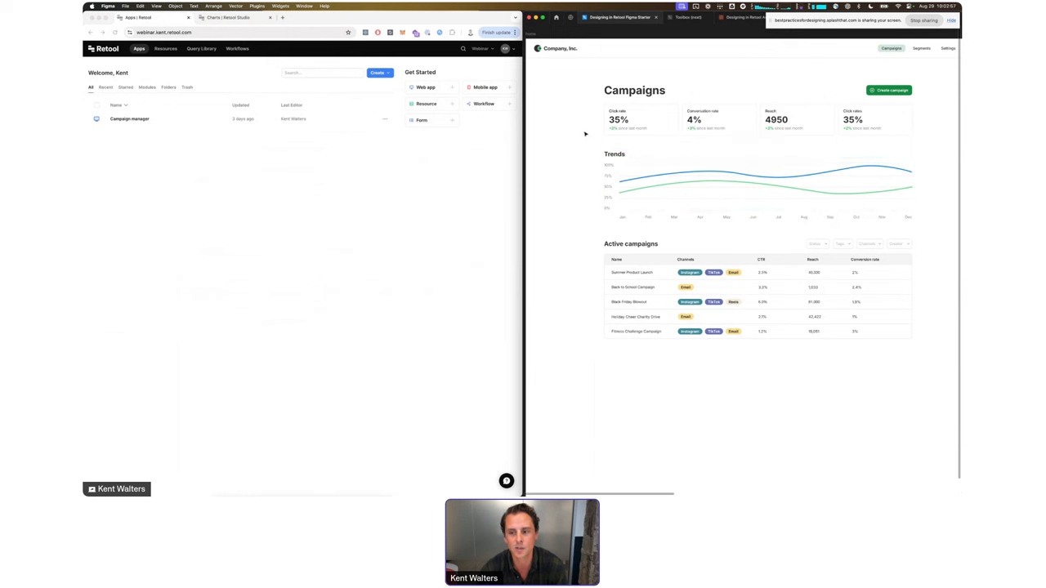
# Step: Switch to Retool and open the Themes page of the organization's settings
pyautogui.click(505, 48)
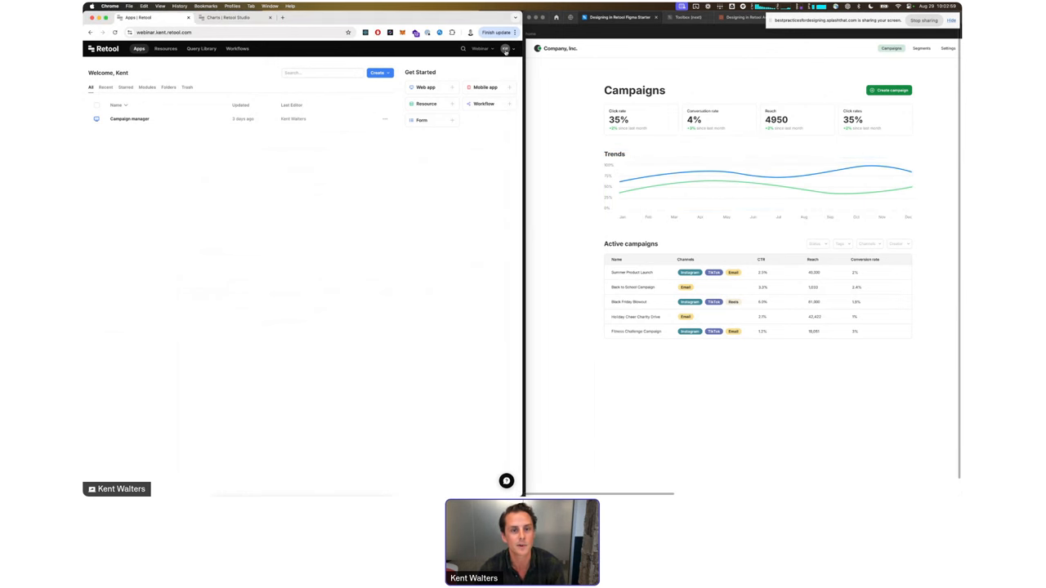
pyautogui.click(505, 48)
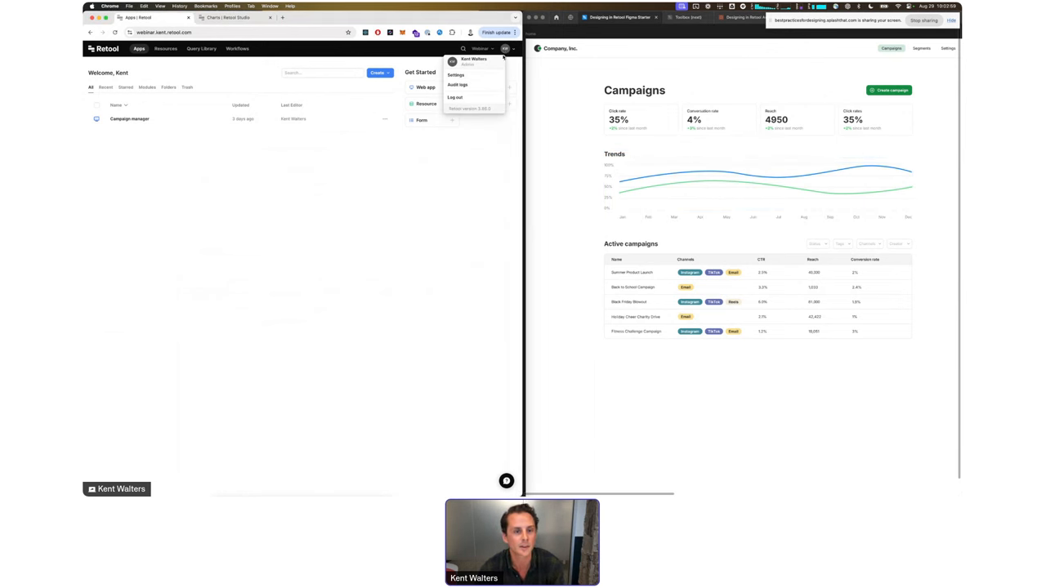
pyautogui.click(488, 76)
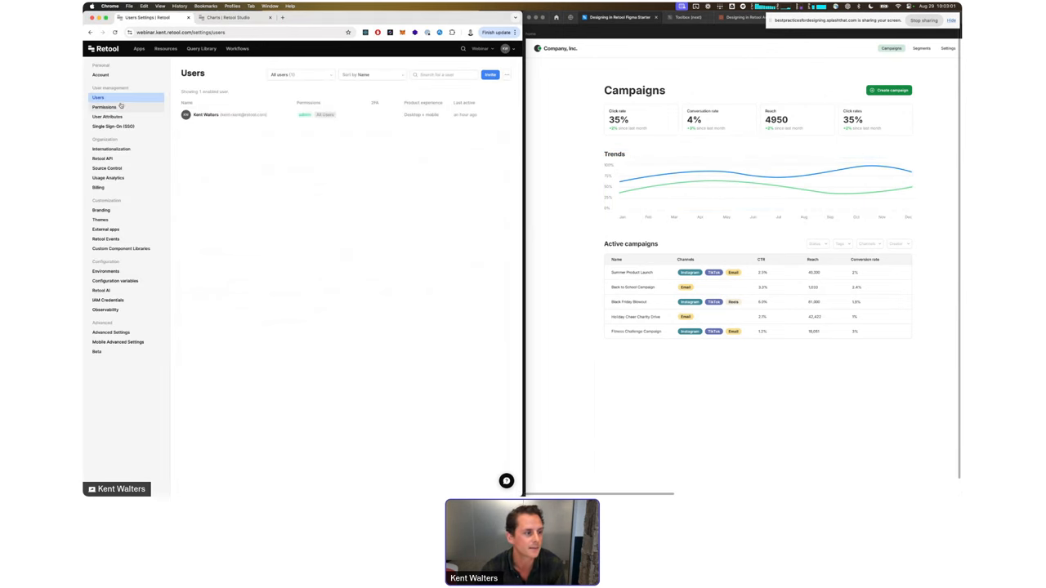
pyautogui.click(100, 219)
pyautogui.click(490, 74)
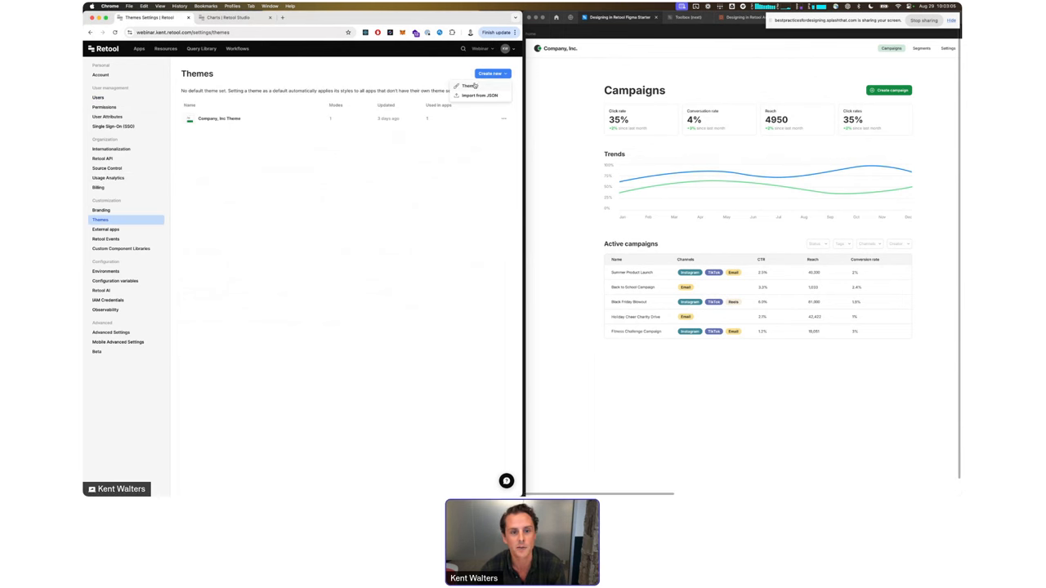
pyautogui.click(474, 86)
pyautogui.write('Demo')
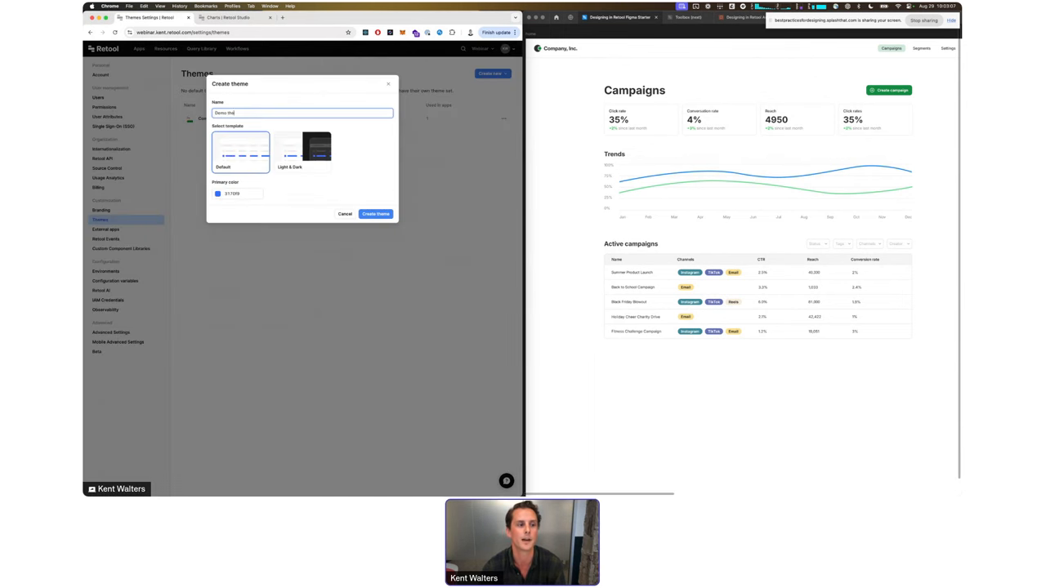
pyautogui.write(' theme')
pyautogui.click(345, 213)
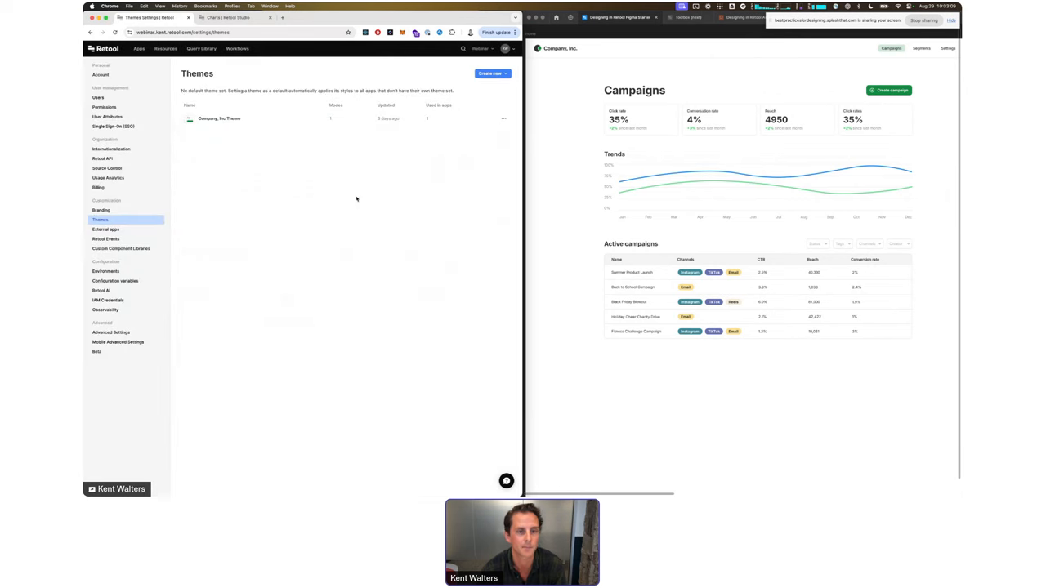
# Step: Create a new theme named "Demo theme" from the Default template
pyautogui.click(490, 74)
pyautogui.click(471, 89)
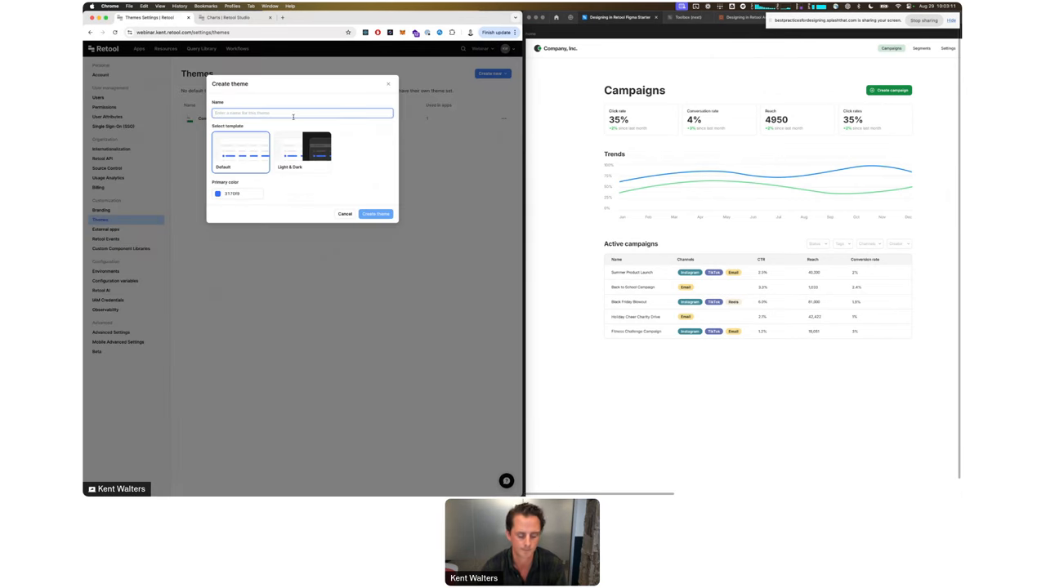
pyautogui.write('Demo')
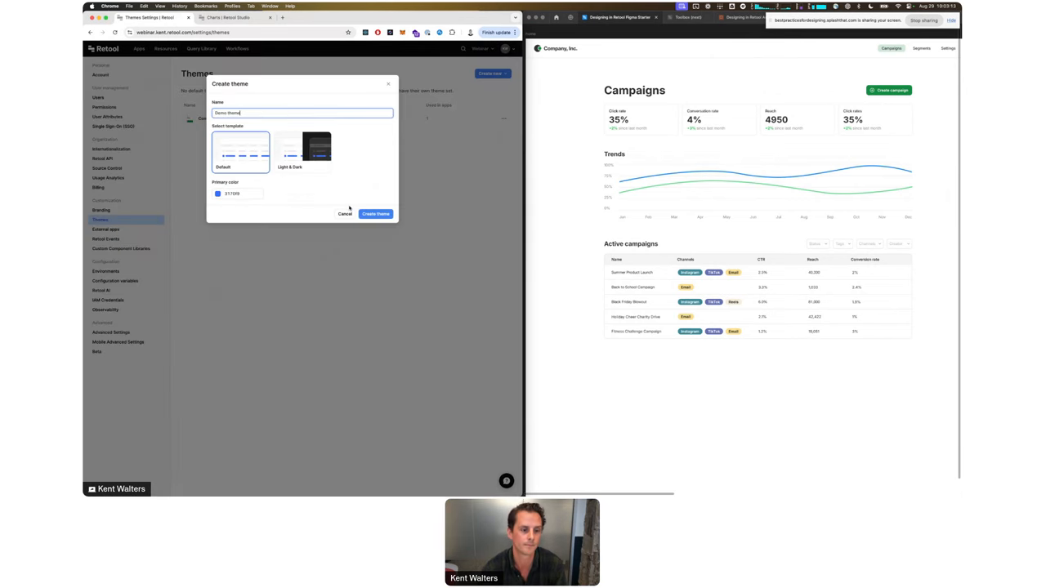
pyautogui.write(' theme')
pyautogui.click(374, 213)
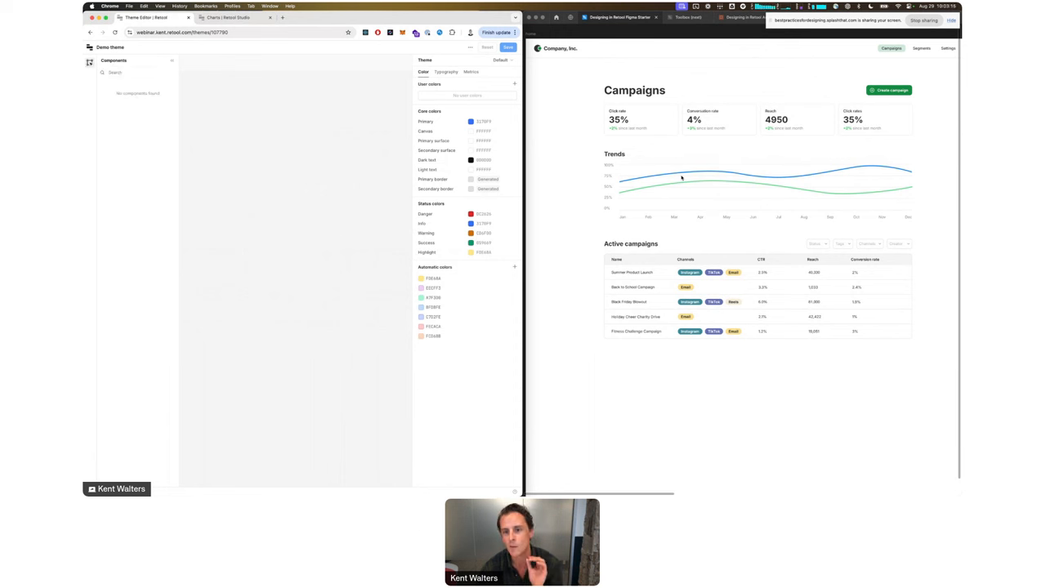
# Step: Sample the dark green swatch among the Colors of Figma's System frame with the ColorSlurp picker
pyautogui.hscroll(3, 681, 177)
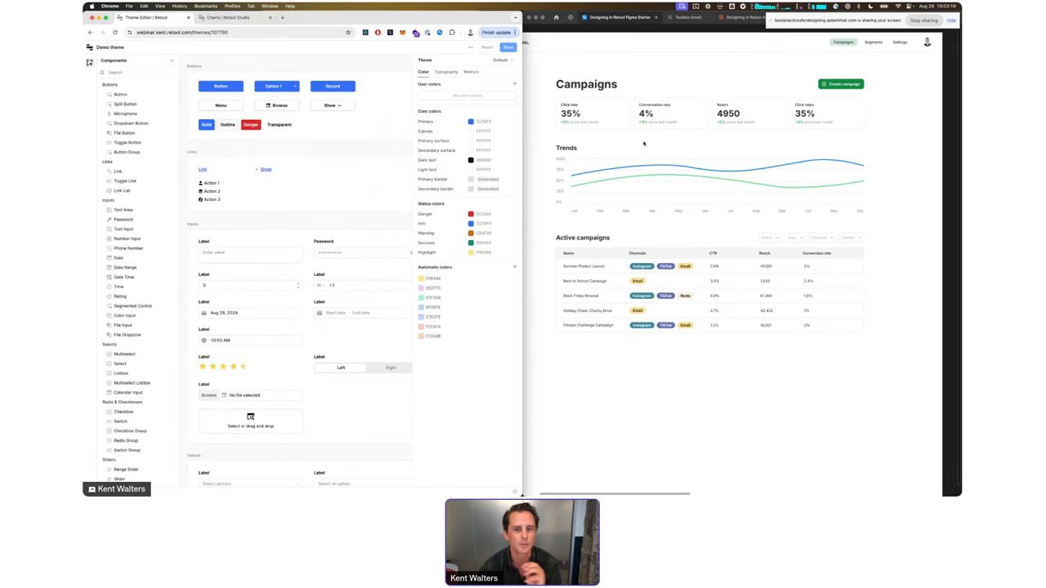
pyautogui.hscroll(10, 688, 209)
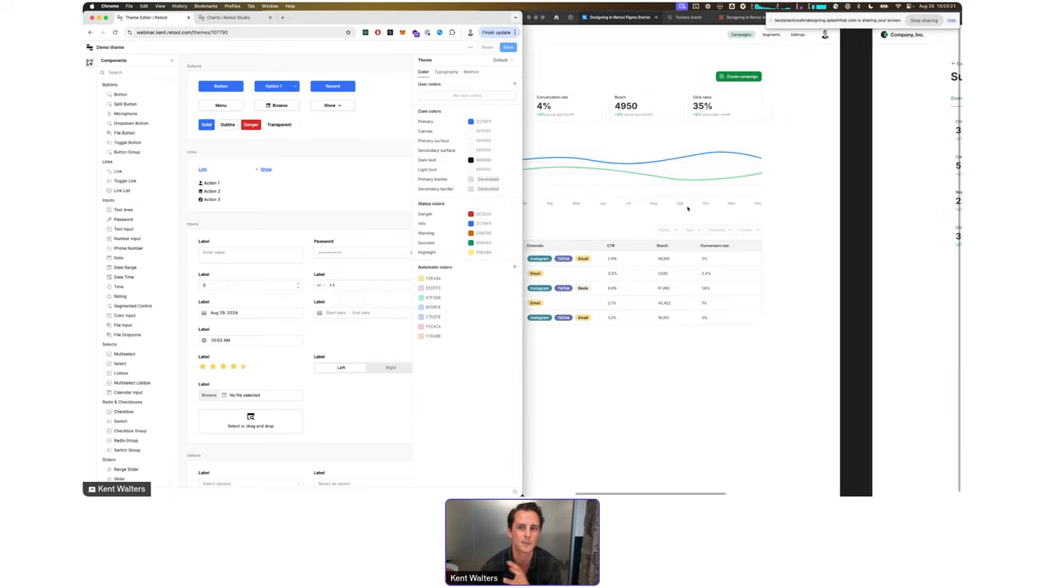
pyautogui.hscroll(1, 688, 209)
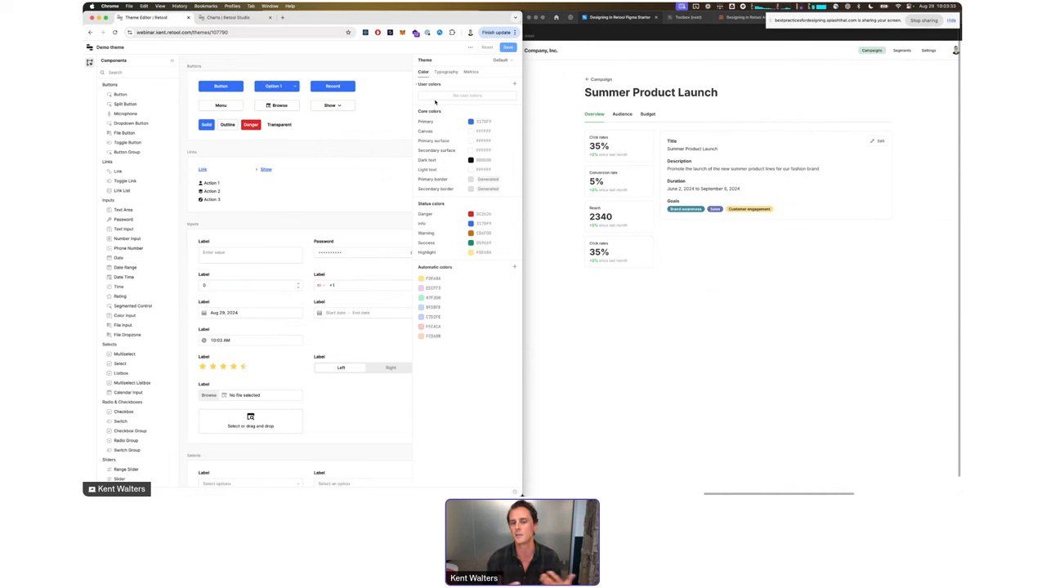
pyautogui.hscroll(2, 821, 255)
pyautogui.click(821, 256)
pyautogui.scroll(-2, 821, 255)
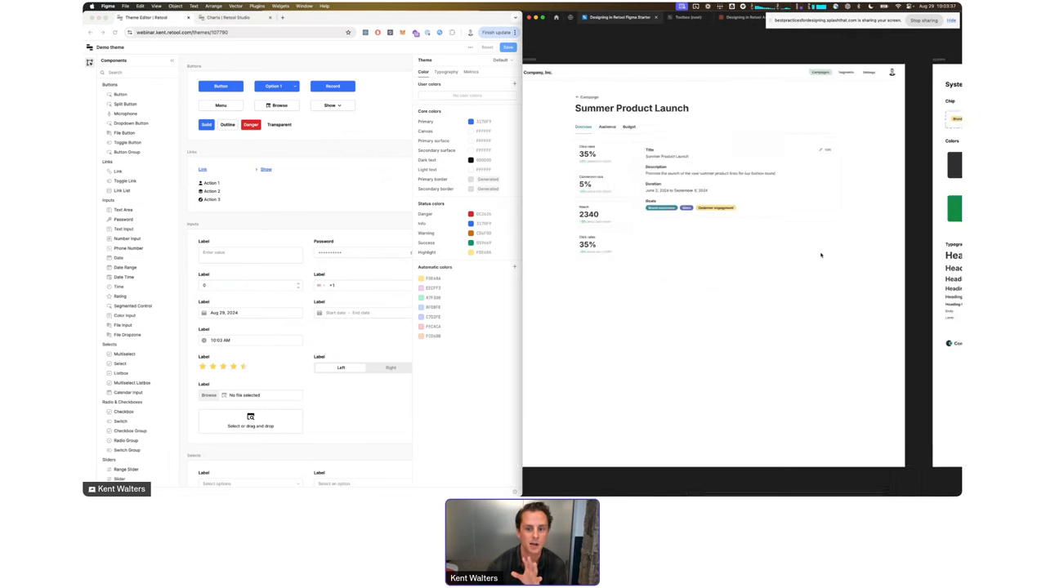
pyautogui.scroll(-2, 821, 255)
pyautogui.hscroll(5, 821, 255)
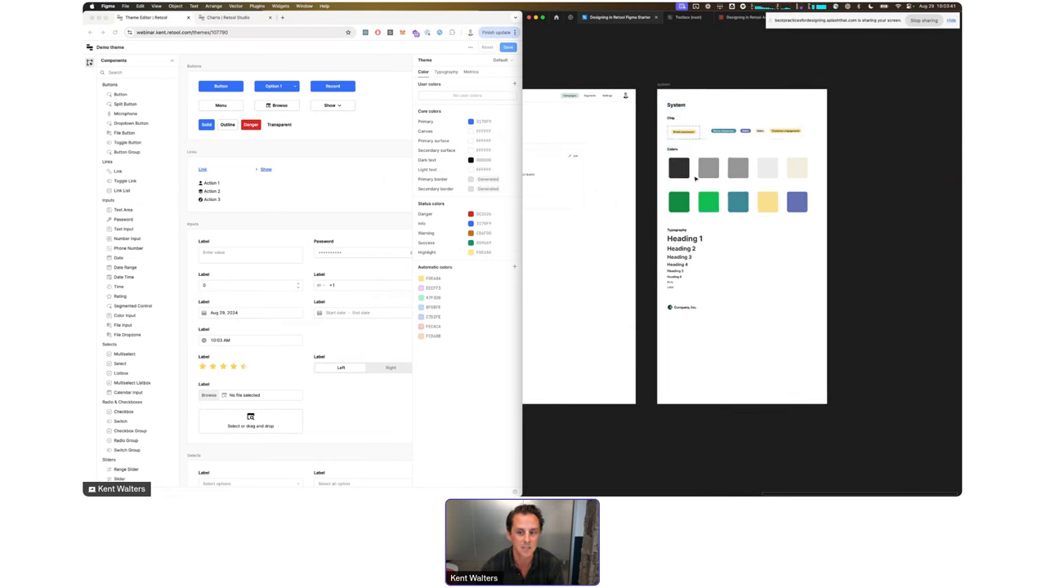
pyautogui.scroll(3, 696, 178)
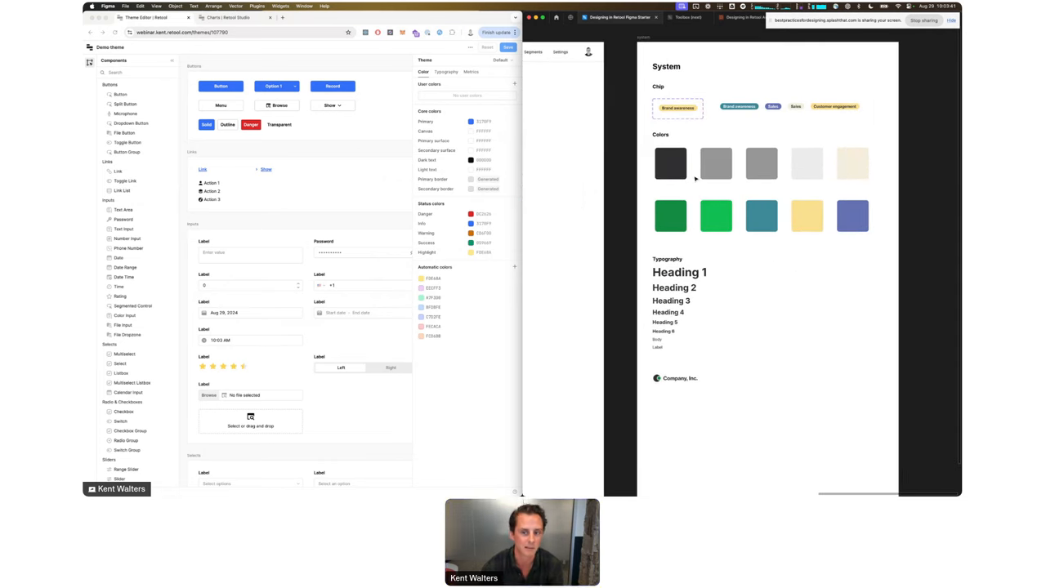
pyautogui.press('shift+super+c')
pyautogui.click(673, 216)
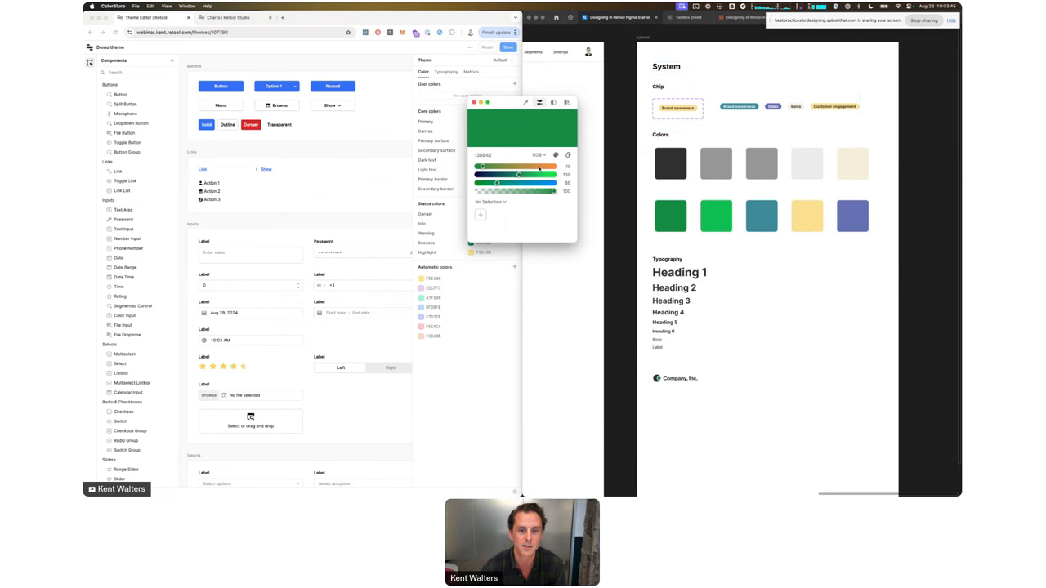
pyautogui.click(474, 103)
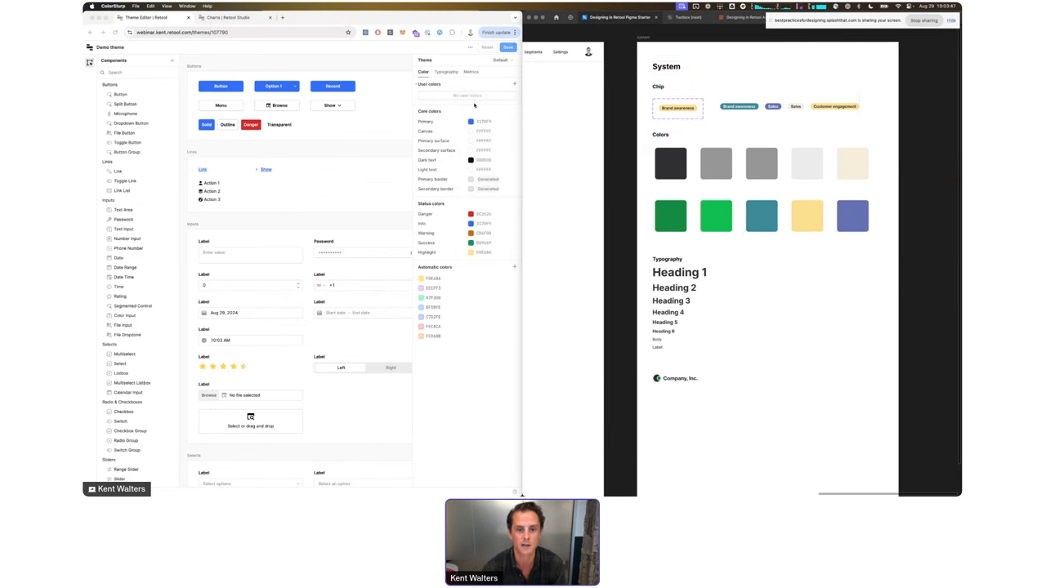
# Step: Add a user color named "Dark green" with the value 138B42 to the Retool theme
pyautogui.click(517, 87)
pyautogui.click(515, 85)
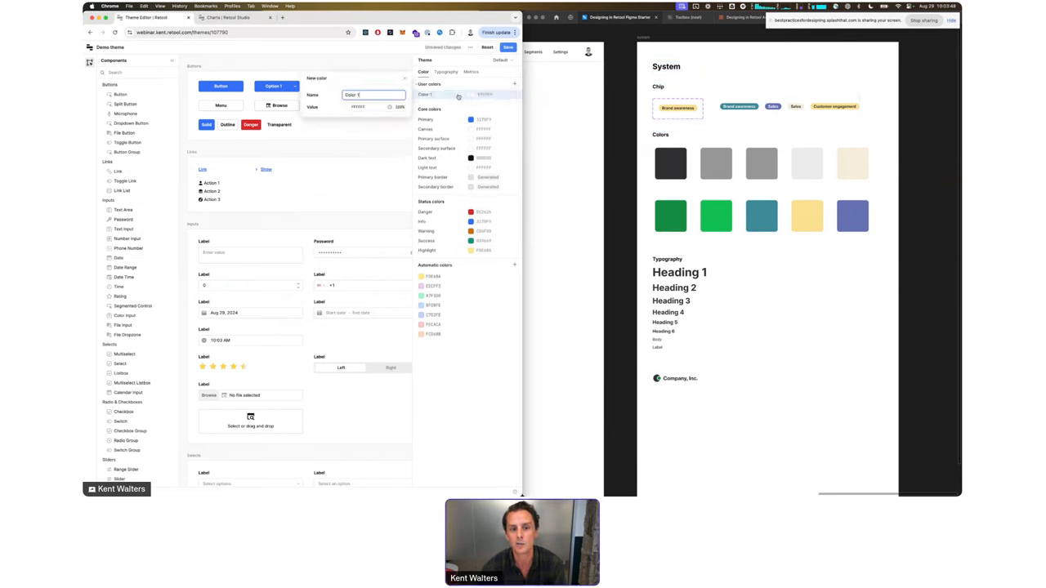
pyautogui.write('Da')
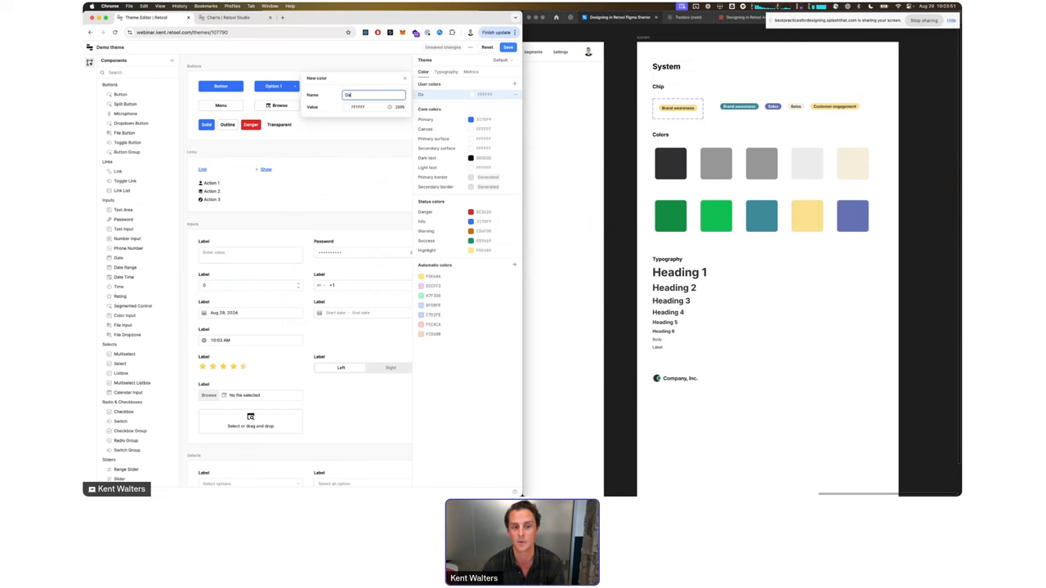
pyautogui.write('rk green')
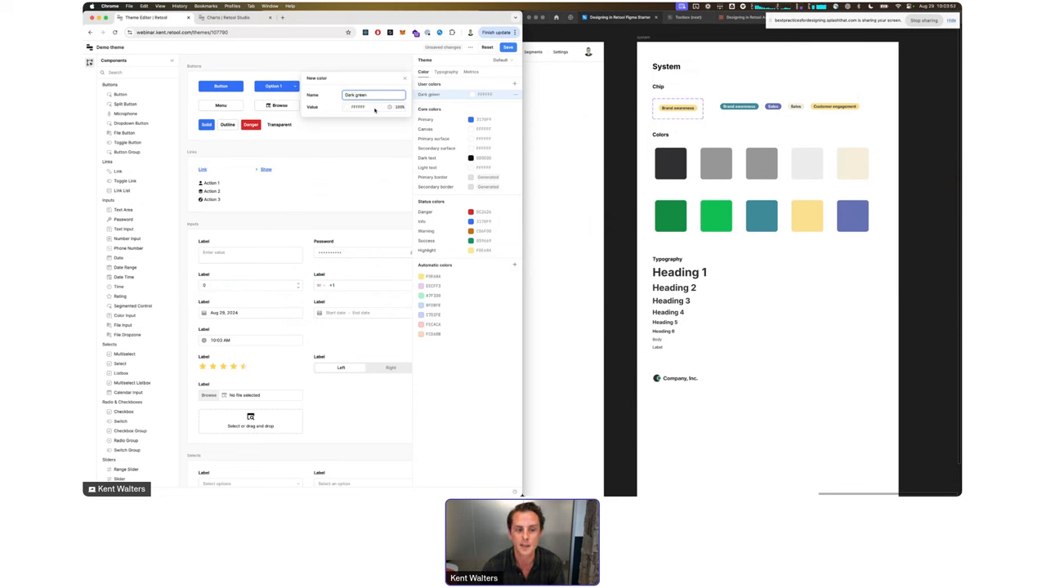
pyautogui.click(373, 107)
pyautogui.write('15803D')
pyautogui.click(374, 139)
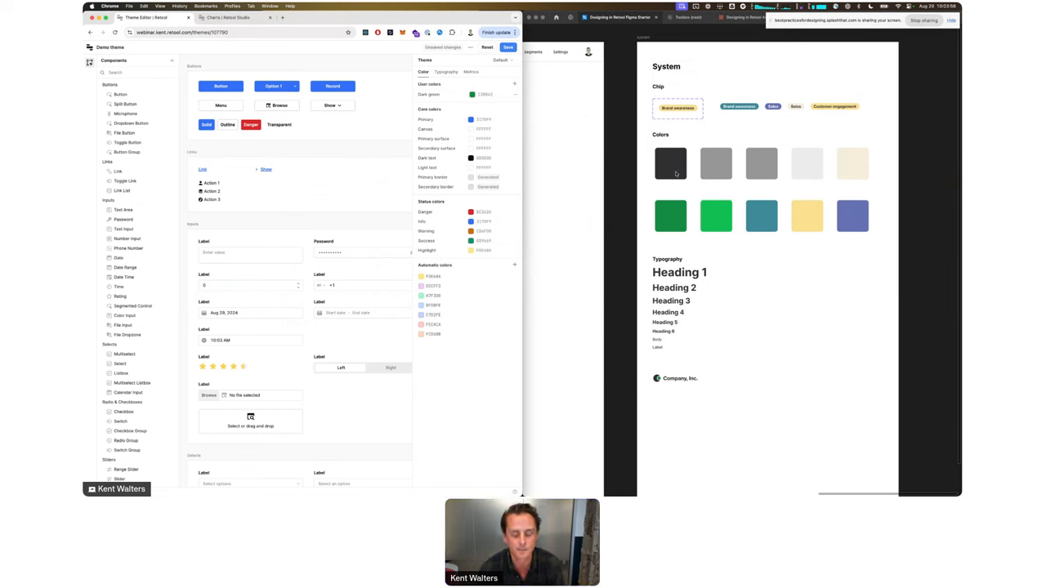
# Step: Copy the fill color value of the light green swatch among the Colors of Figma's System frame
pyautogui.press('super+shift+c')
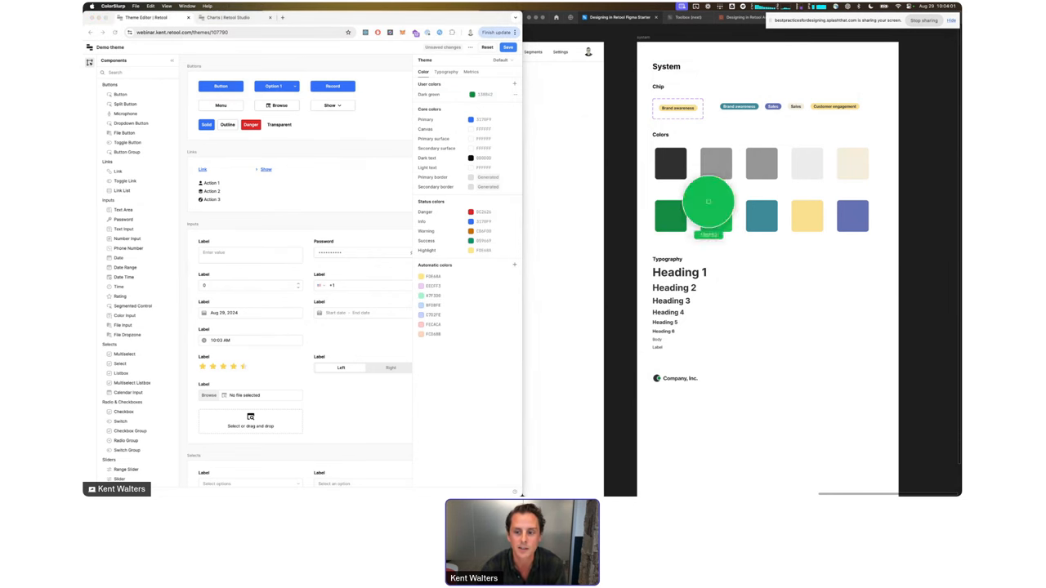
pyautogui.click(661, 163)
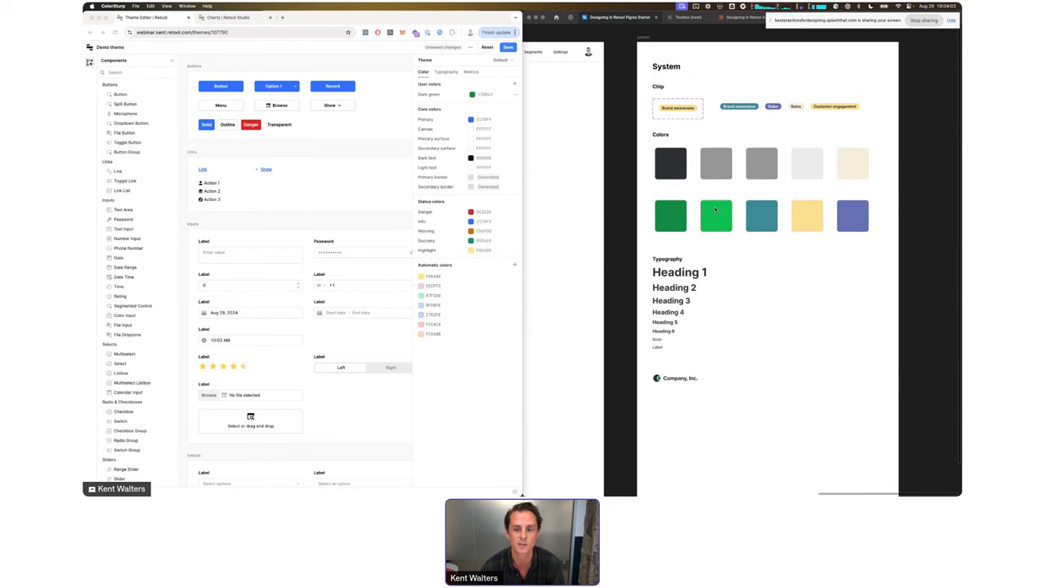
pyautogui.press('super+backslash')
pyautogui.click(714, 212)
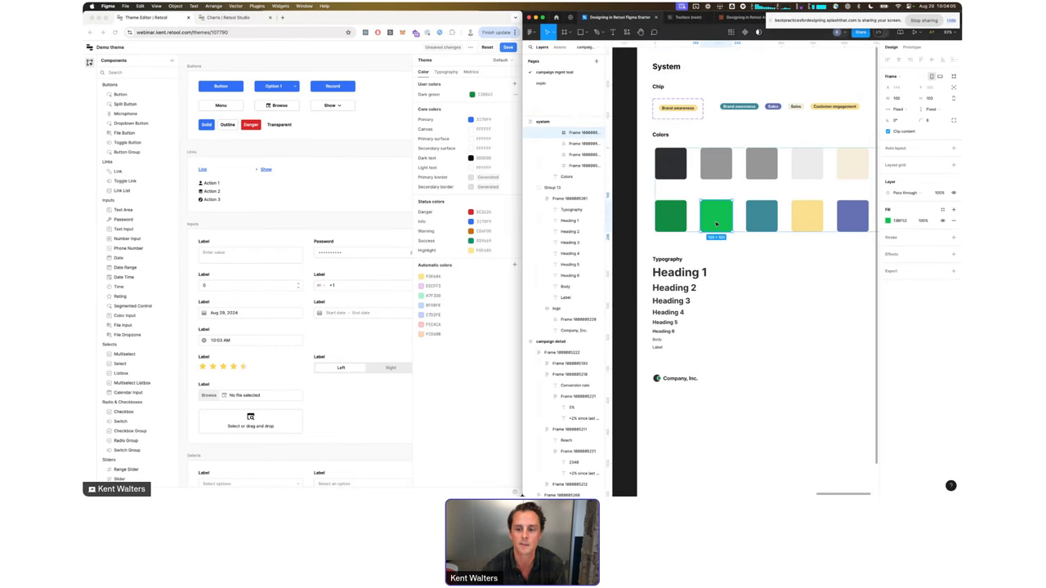
pyautogui.click(905, 222)
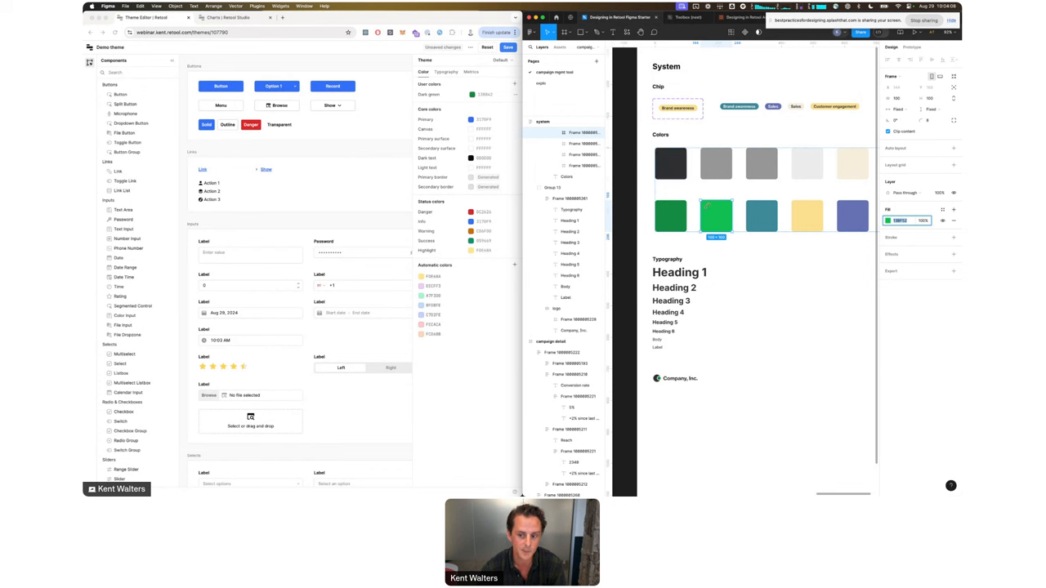
# Step: Add a user color named "Light green" with the value 13BF52 to the Retool theme
pyautogui.click(515, 85)
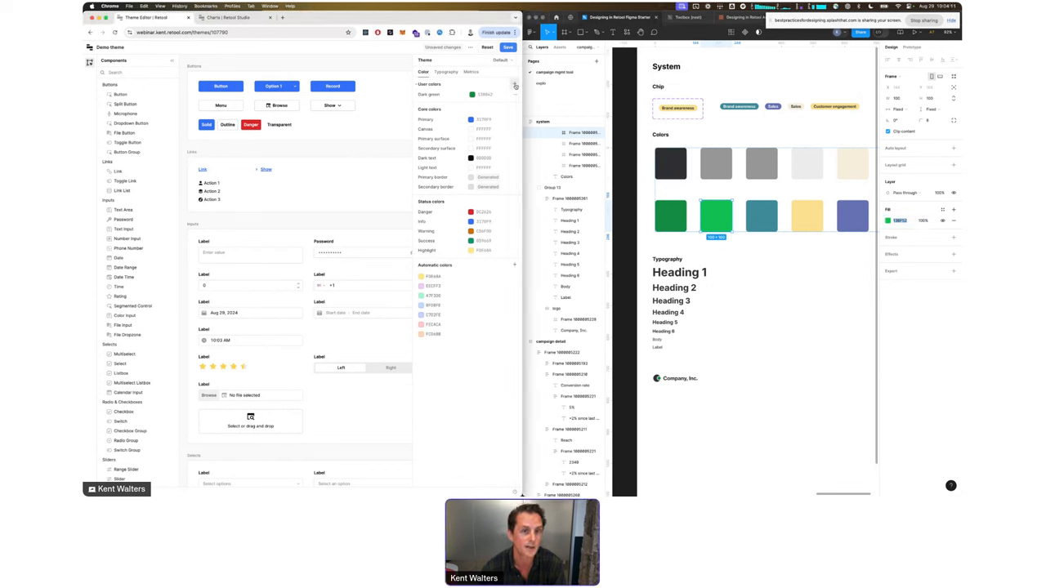
pyautogui.click(515, 85)
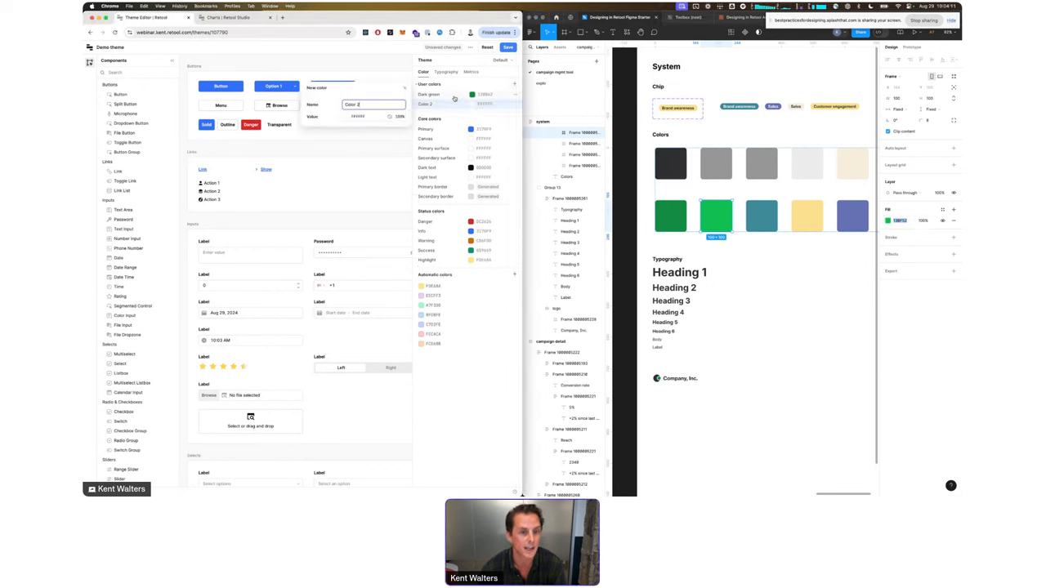
pyautogui.write('Light green')
pyautogui.click(365, 117)
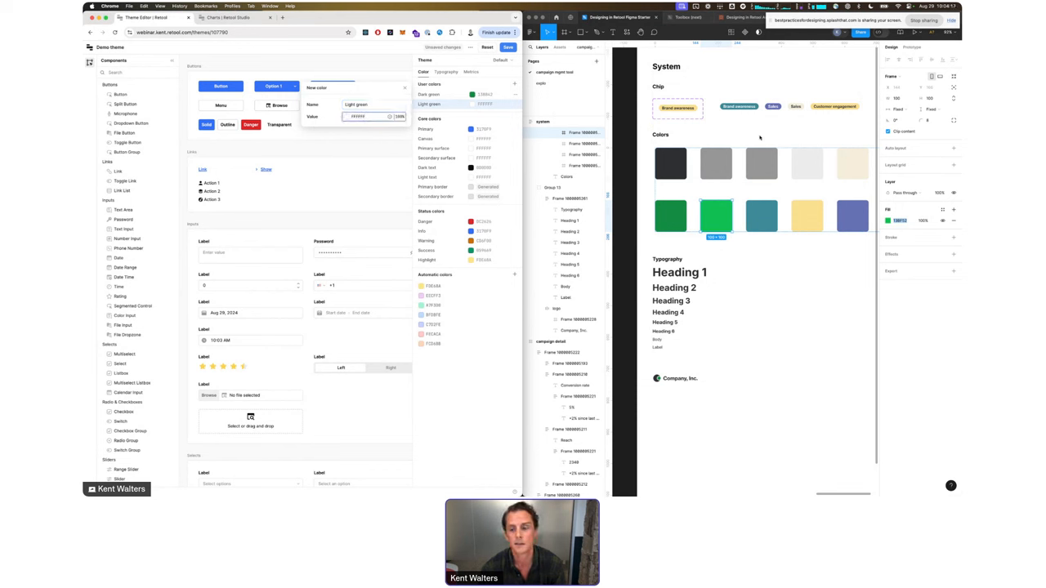
pyautogui.click(906, 220)
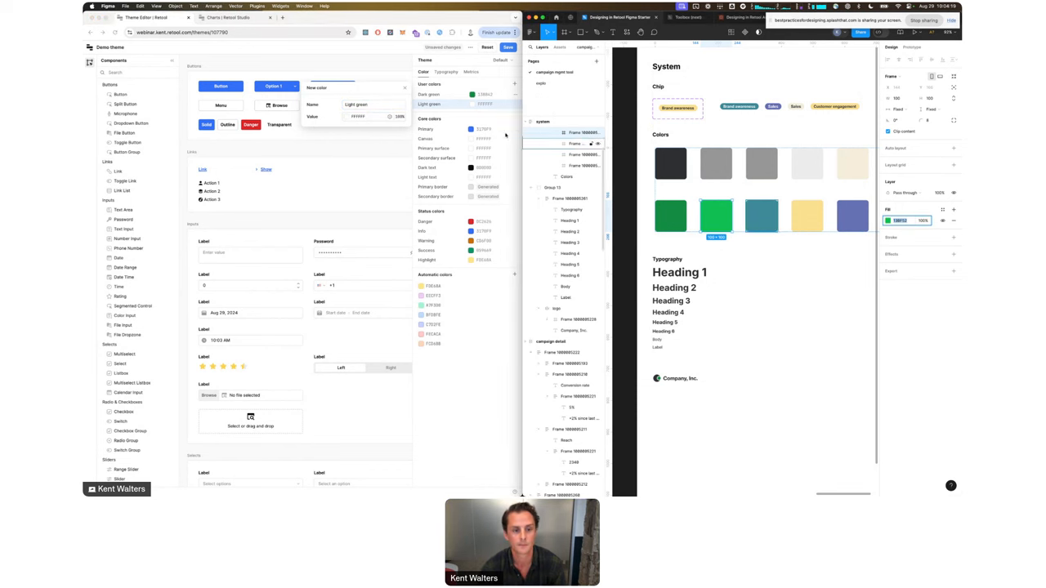
pyautogui.doubleClick(366, 117)
pyautogui.click(365, 144)
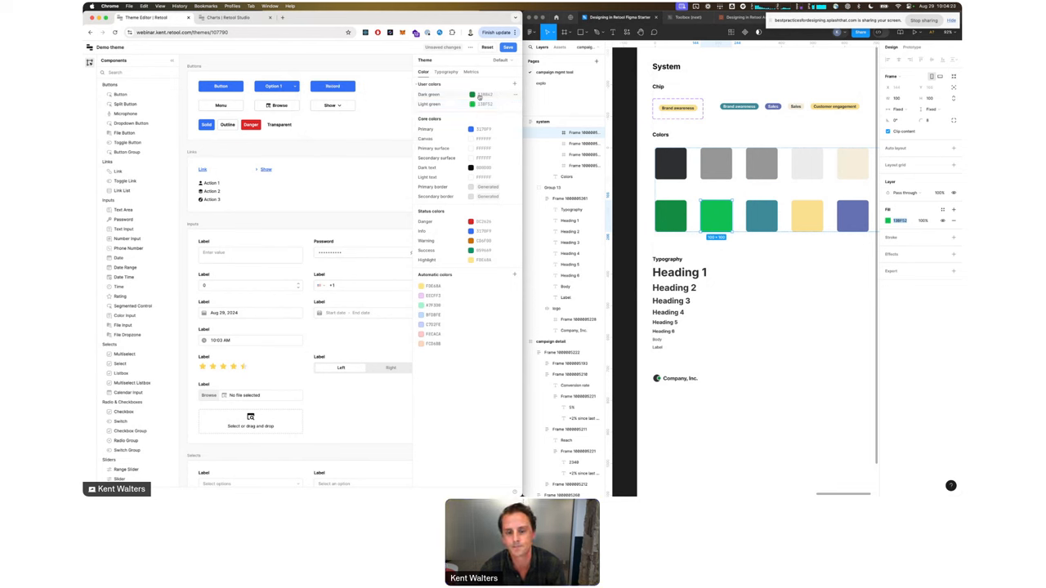
# Step: Examine how the Figma campaign detail and Campaigns screens use the colors defined in the System frame
pyautogui.click(653, 202)
pyautogui.press('super+backslash')
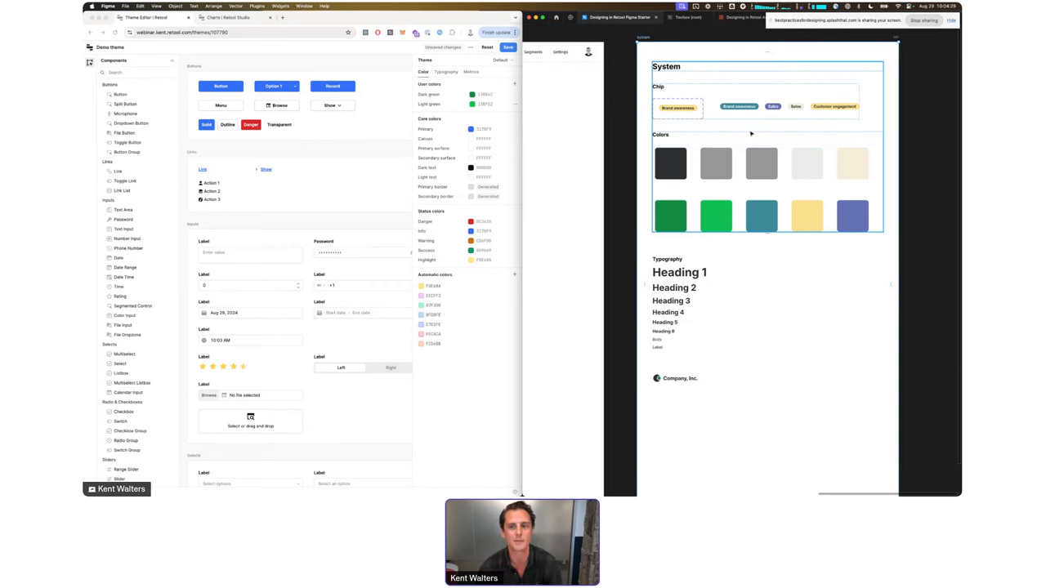
pyautogui.hscroll(-10, 751, 133)
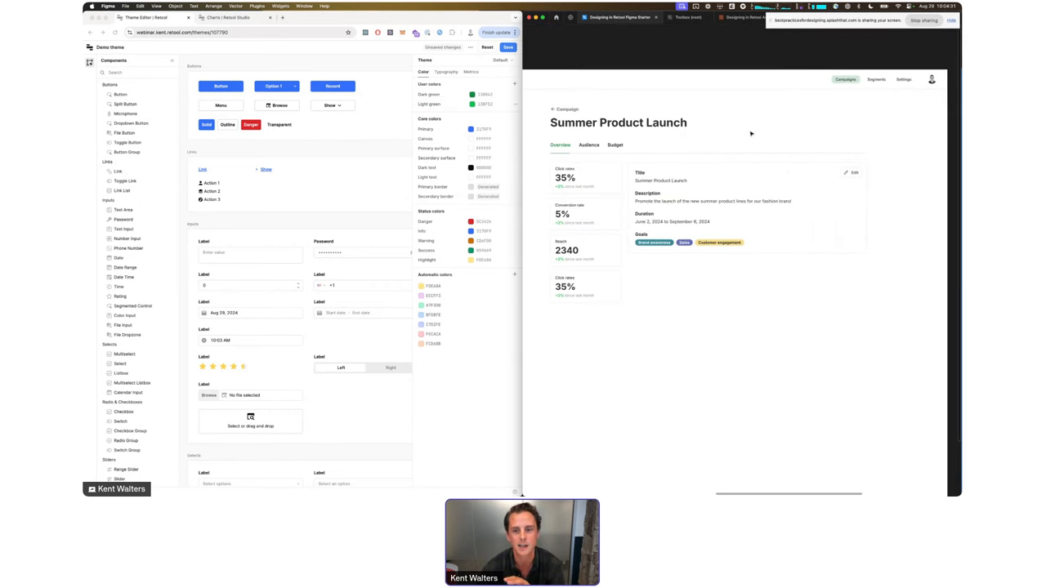
pyautogui.scroll(-5, 751, 133)
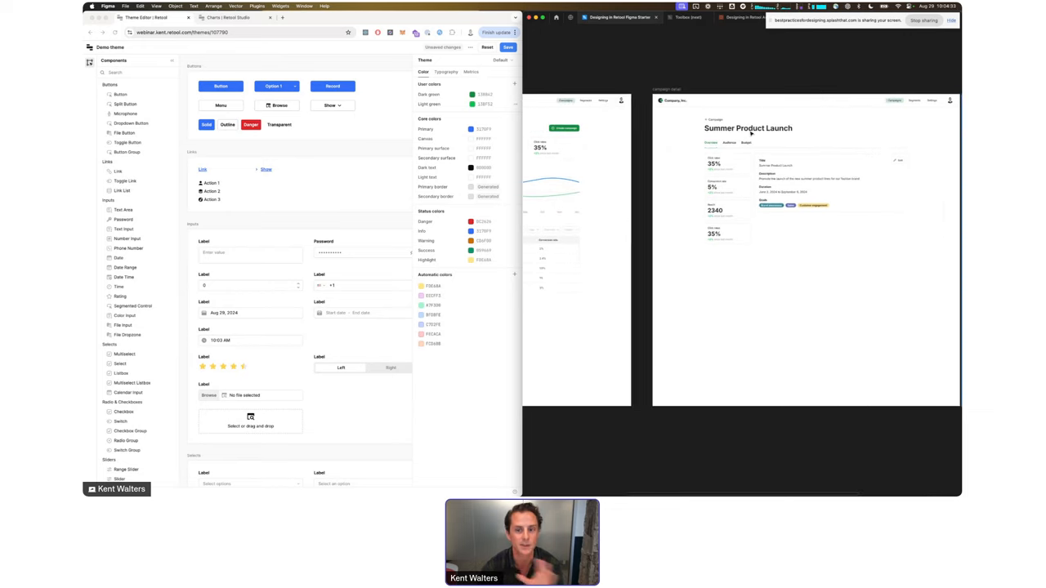
pyautogui.hscroll(-5, 751, 133)
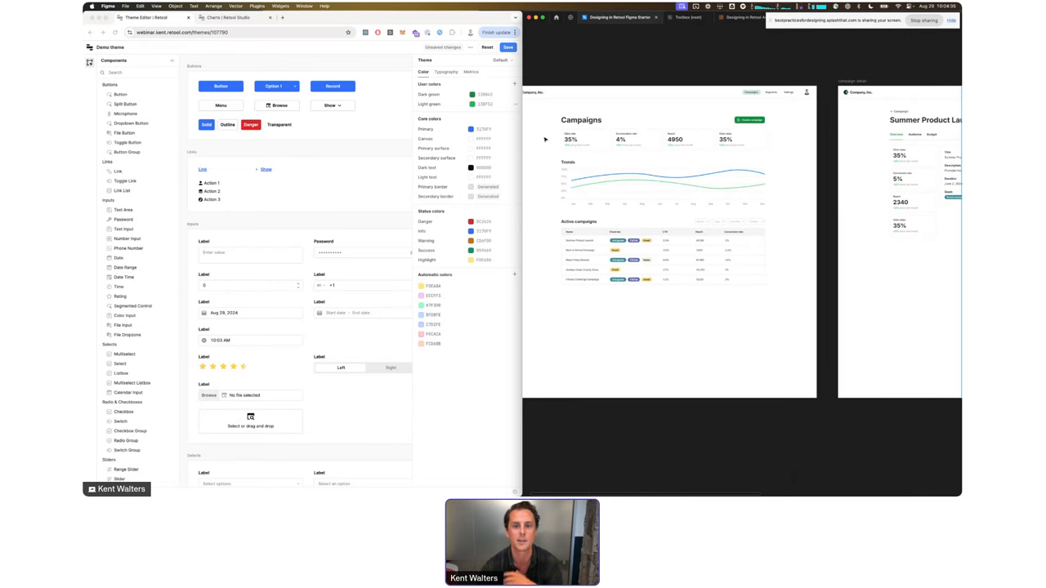
pyautogui.scroll(5, 568, 145)
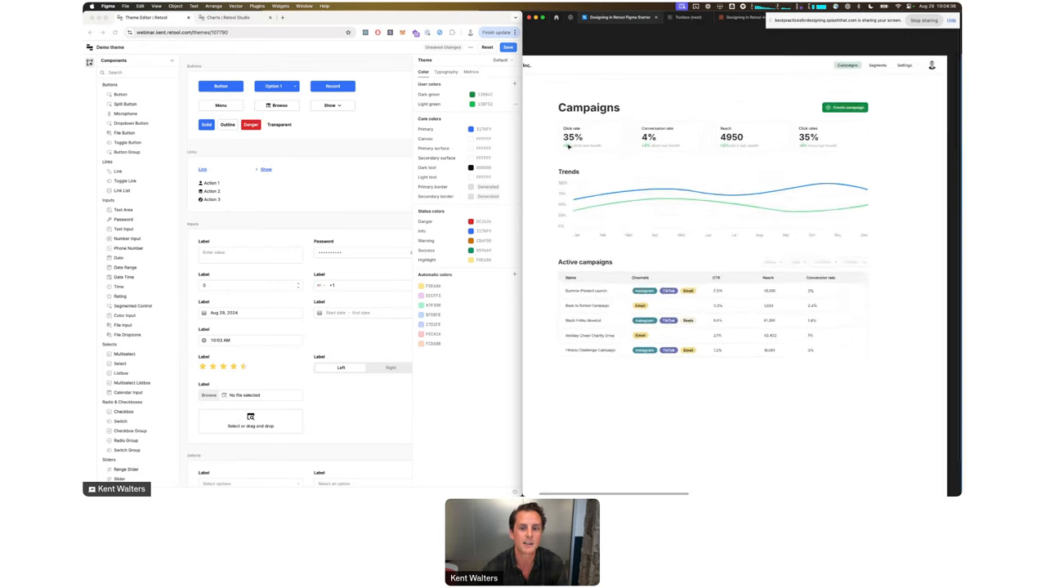
pyautogui.scroll(3, 569, 145)
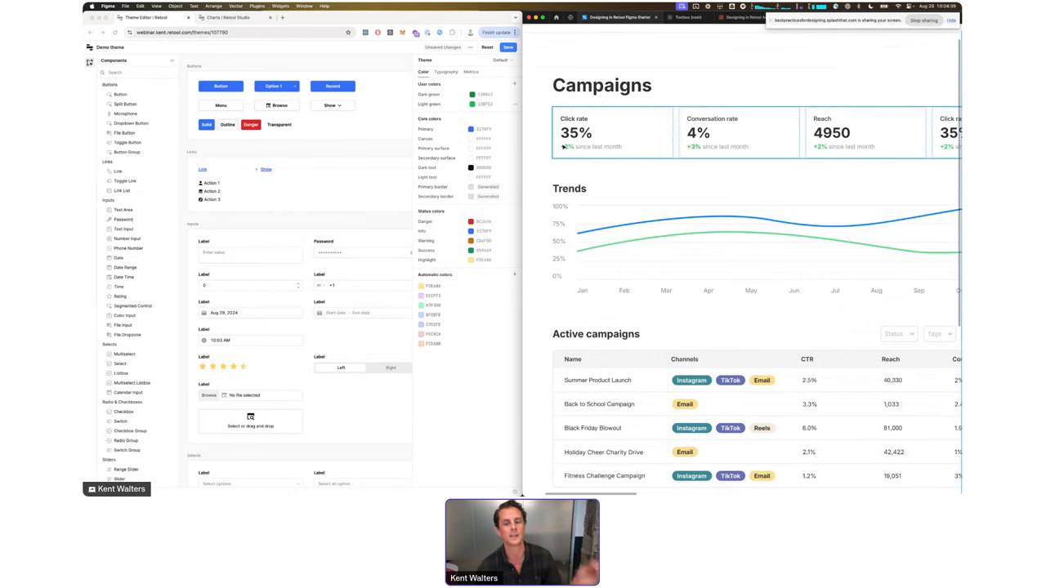
pyautogui.scroll(-5, 575, 162)
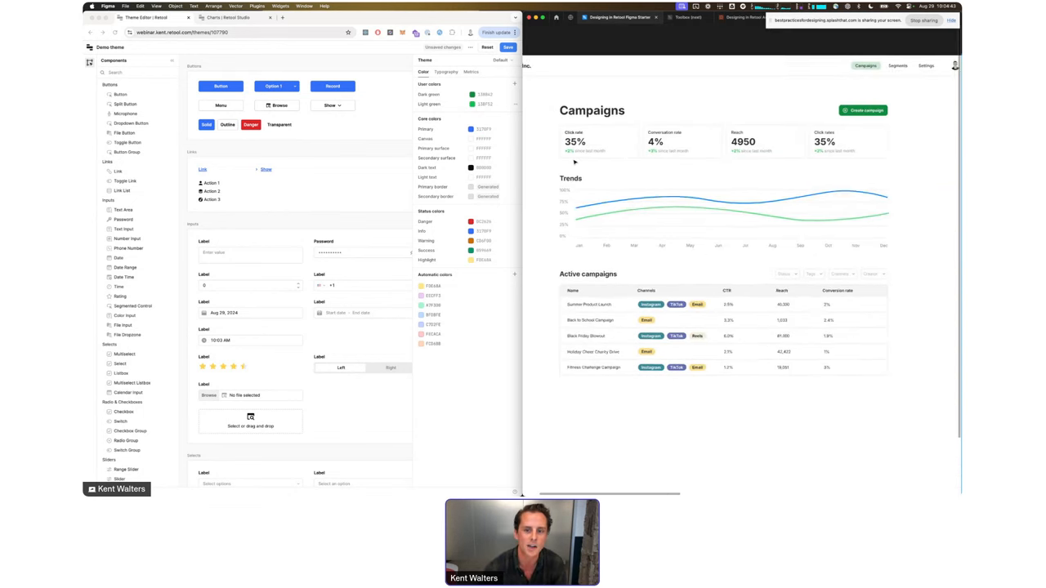
pyautogui.scroll(-5, 574, 162)
pyautogui.hscroll(5, 574, 162)
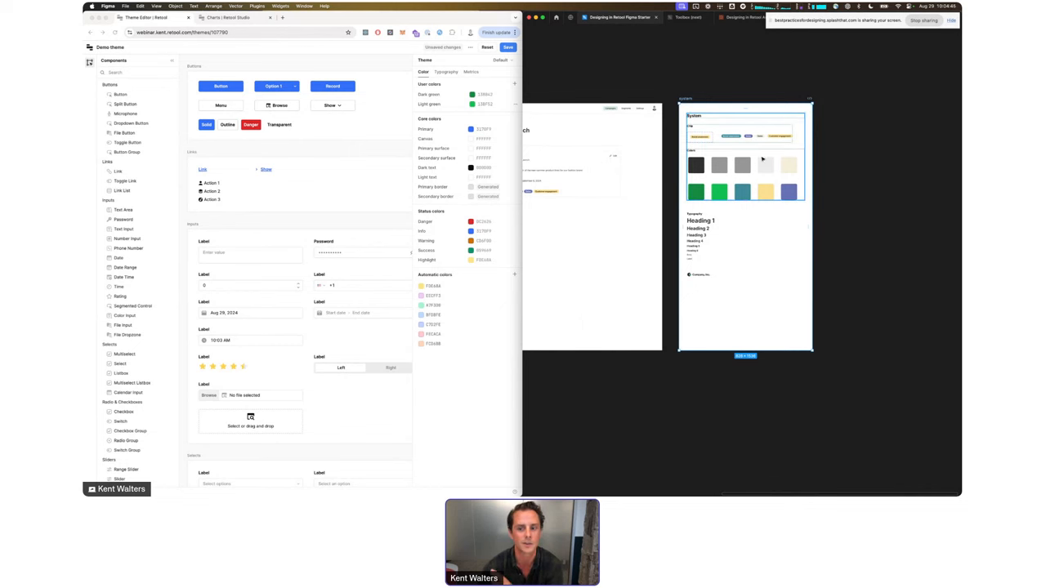
pyautogui.hscroll(-5, 755, 218)
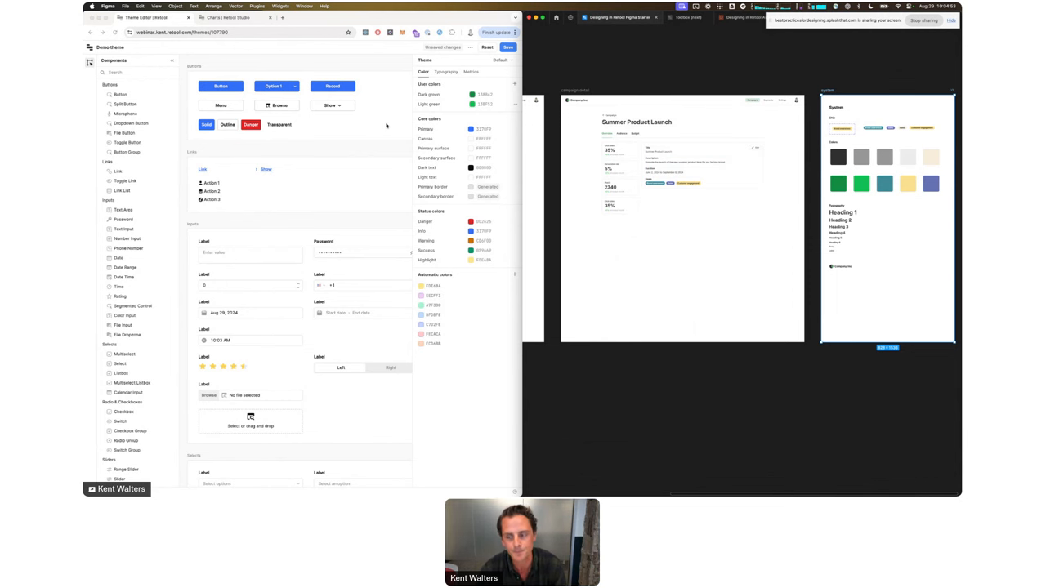
pyautogui.hscroll(5, 802, 155)
pyautogui.scroll(8, 686, 169)
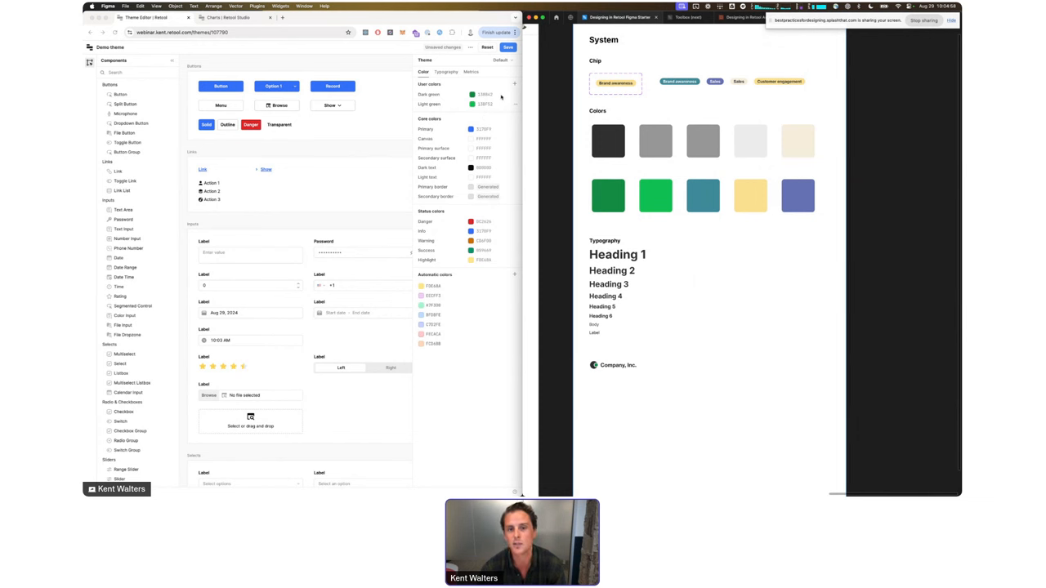
# Step: Add a third user color to the Retool theme, keeping its default name and white value
pyautogui.click(477, 85)
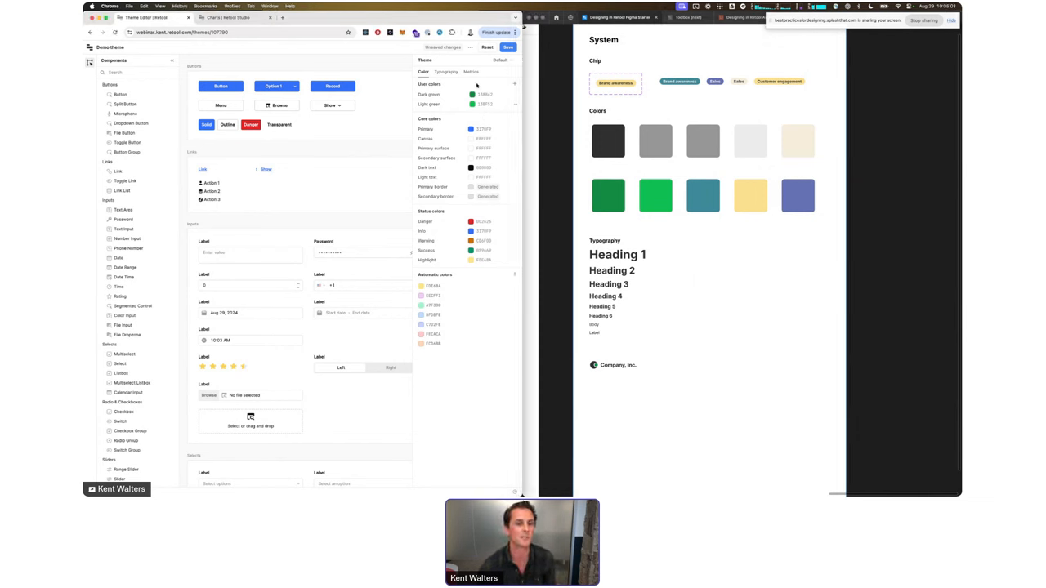
pyautogui.click(514, 85)
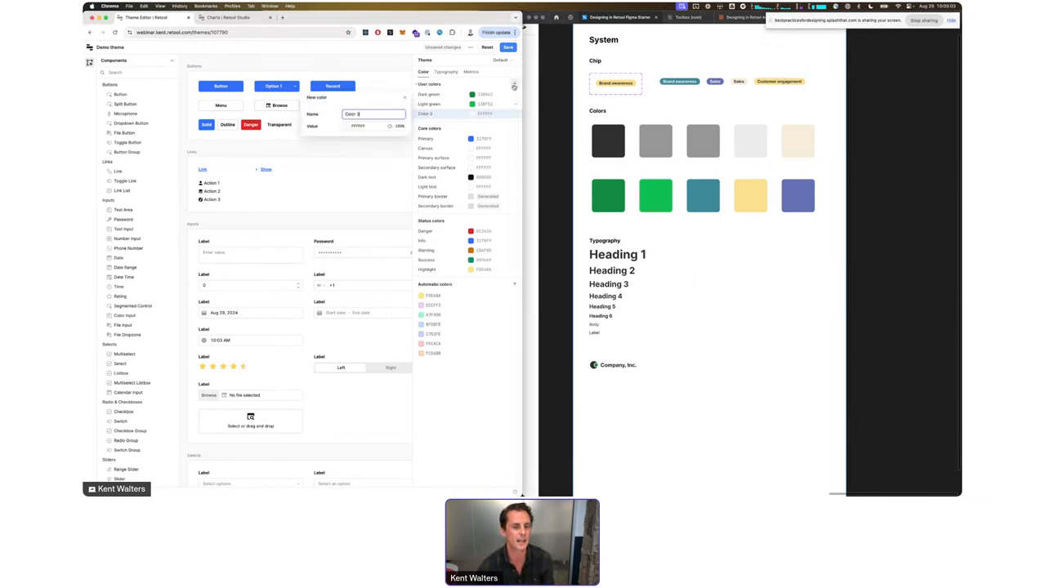
pyautogui.click(404, 97)
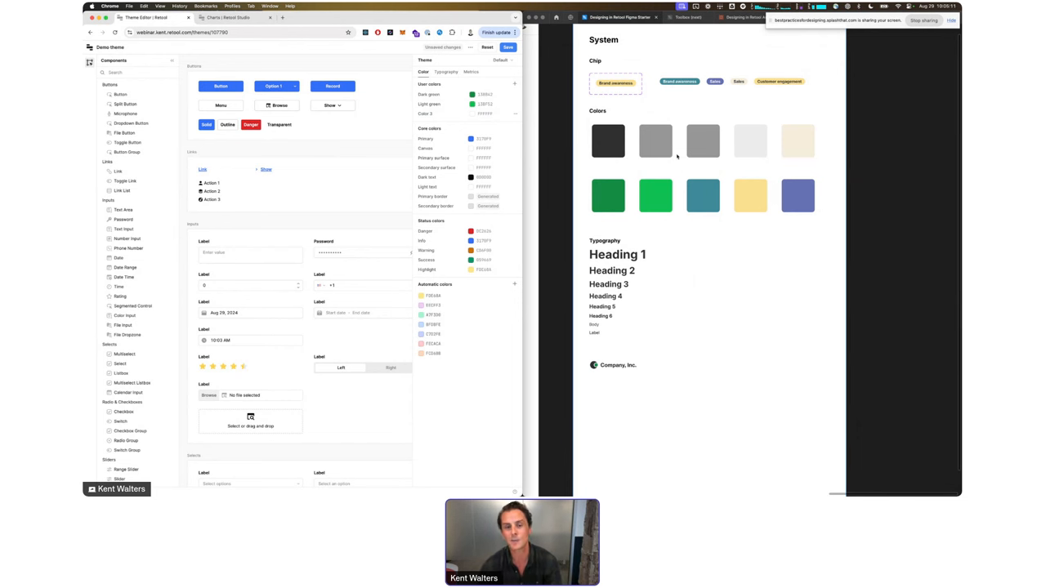
# Step: Examine the Colors & Styles palette in Figma's Toolbox file and return to the Designing in Retool Figma Starter file
pyautogui.click(679, 23)
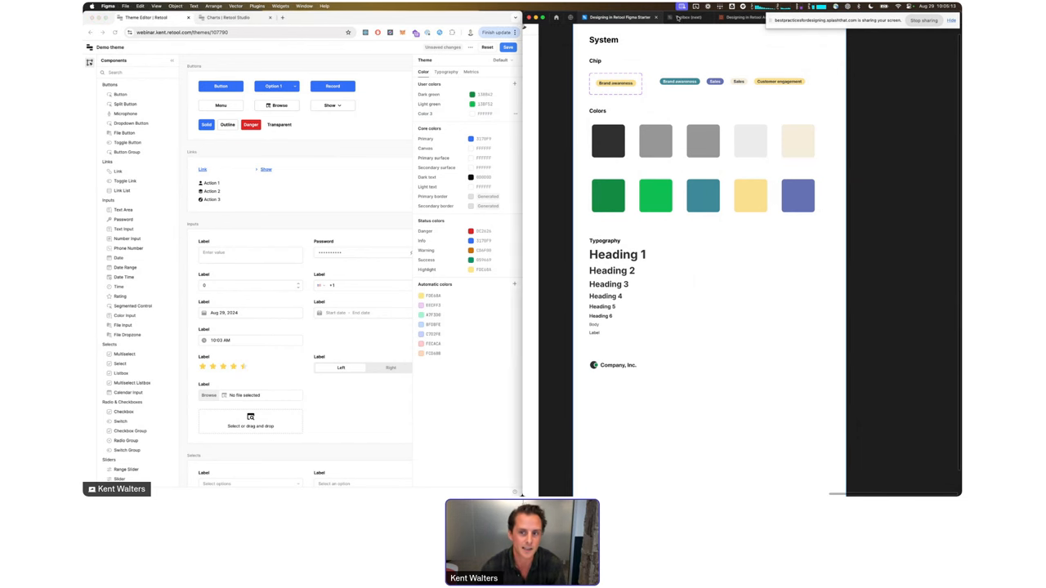
pyautogui.click(679, 18)
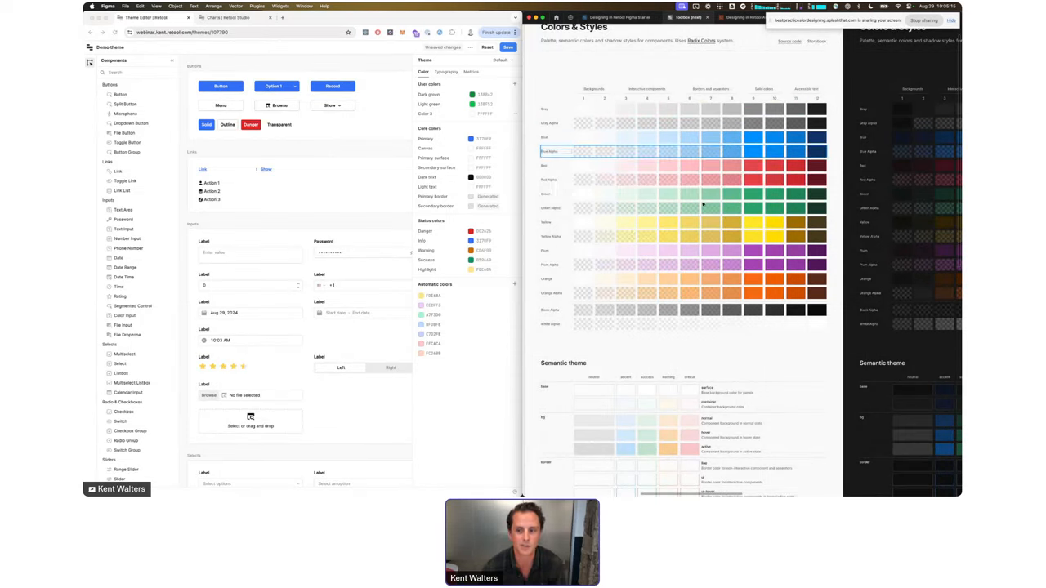
pyautogui.hscroll(5, 709, 180)
pyautogui.hscroll(-5, 713, 190)
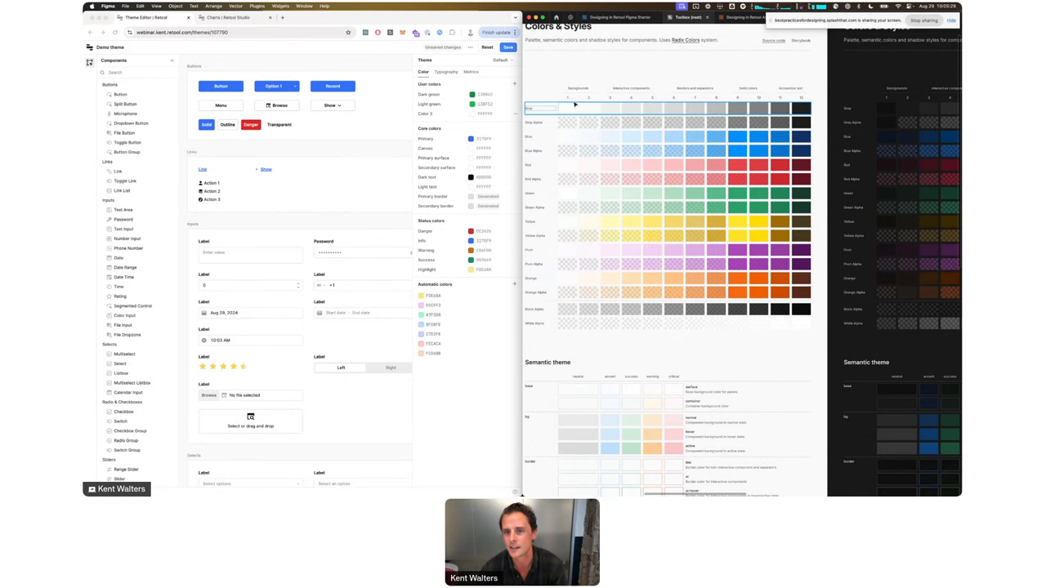
pyautogui.click(603, 18)
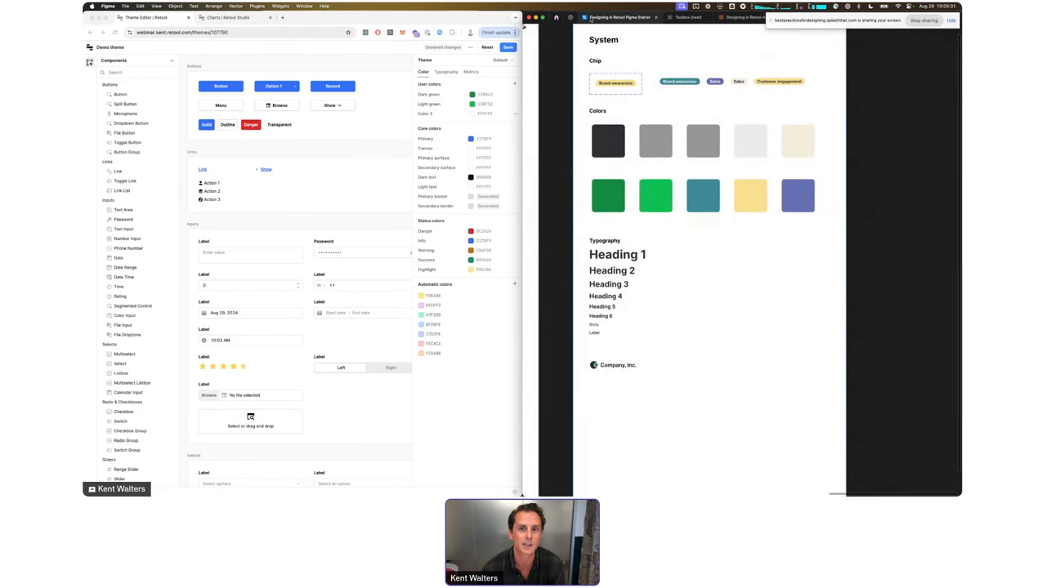
# Step: Review the Retool Theme Generator plugin page and the local color variables of the Designing in Retool Figma Starter file
pyautogui.click(571, 17)
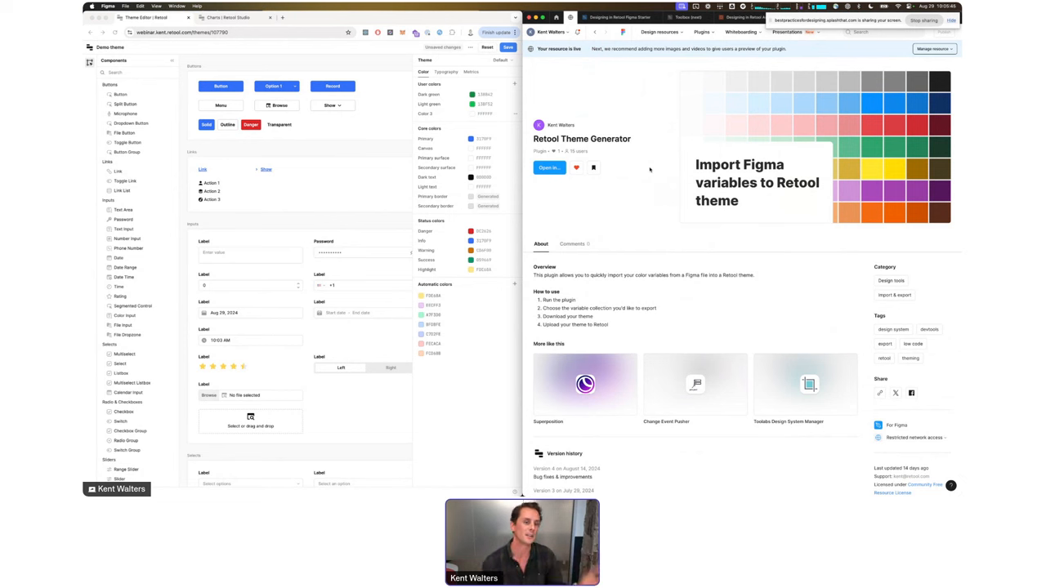
pyautogui.click(610, 18)
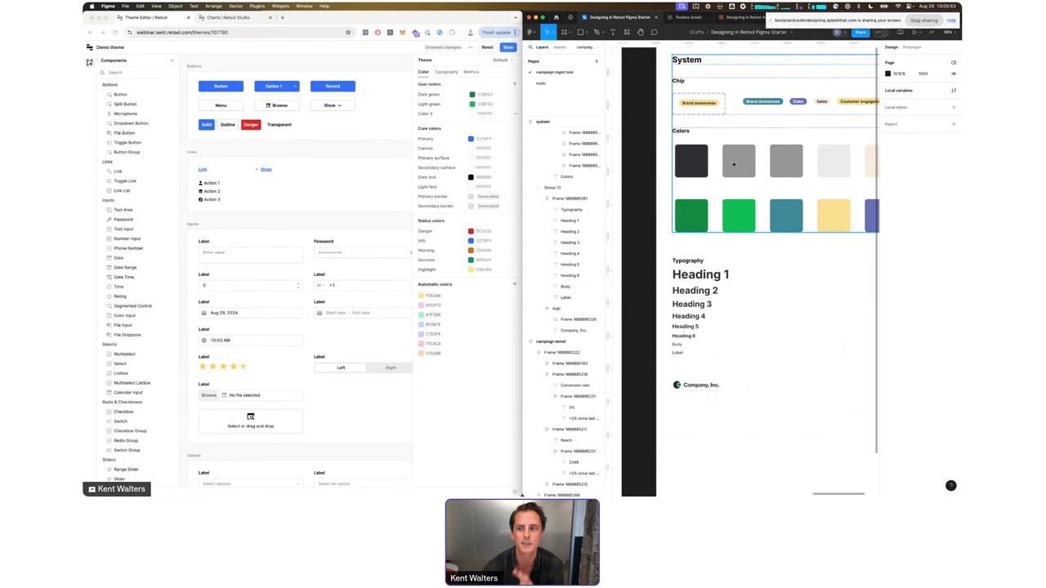
pyautogui.click(909, 91)
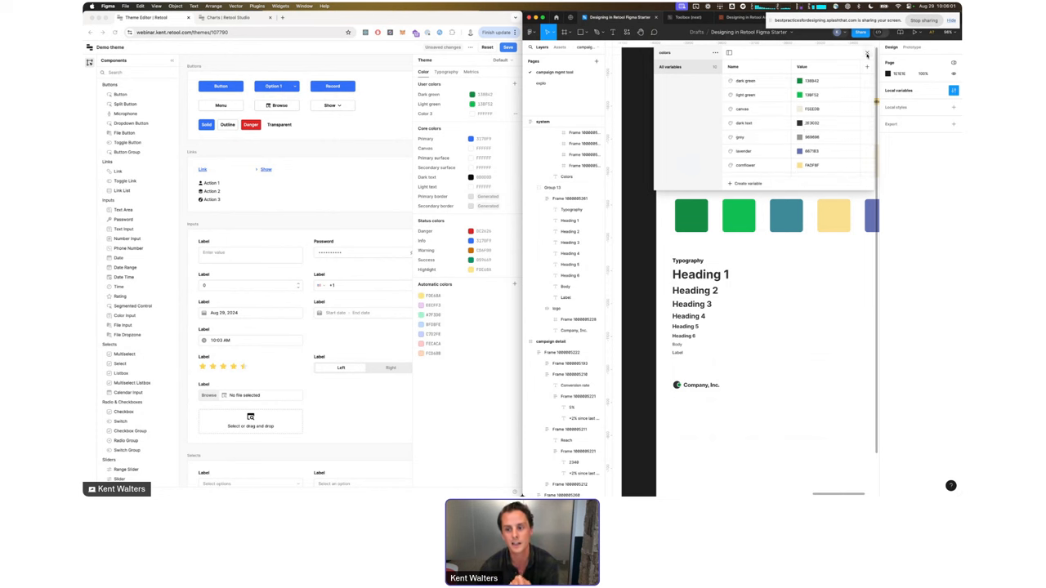
pyautogui.click(867, 55)
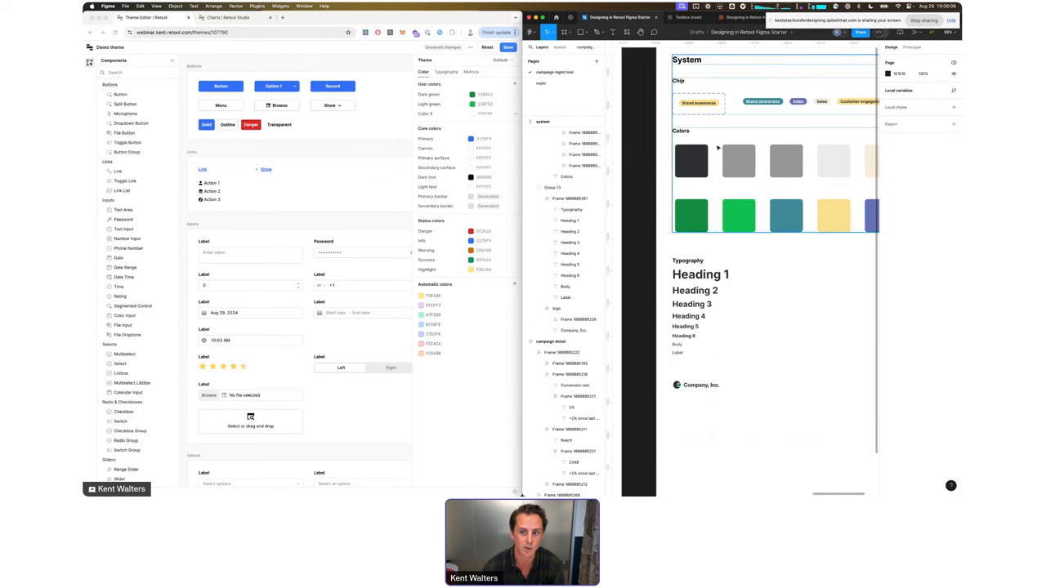
# Step: Export the colors variable collection with the Retool Theme Generator plugin as "Designing in Retool Figma Starter" and save the file to the Desktop
pyautogui.press('super+slash')
pyautogui.press('Return')
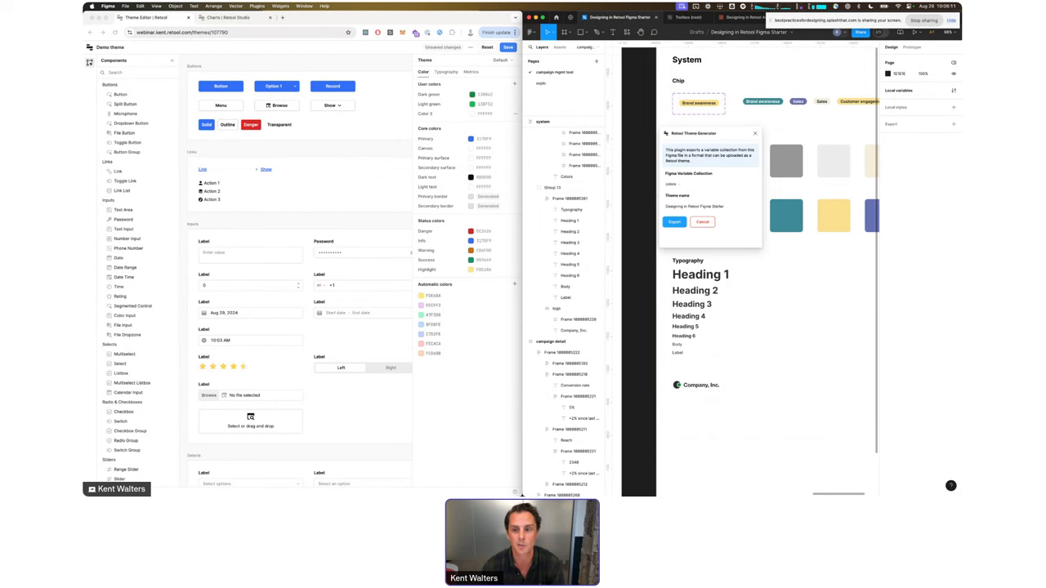
pyautogui.click(674, 221)
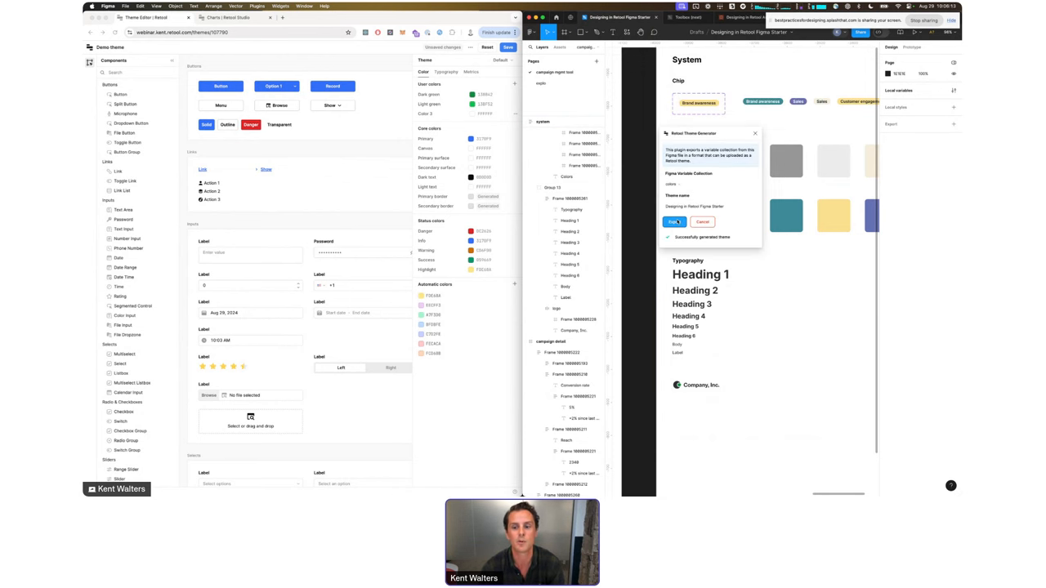
pyautogui.click(862, 321)
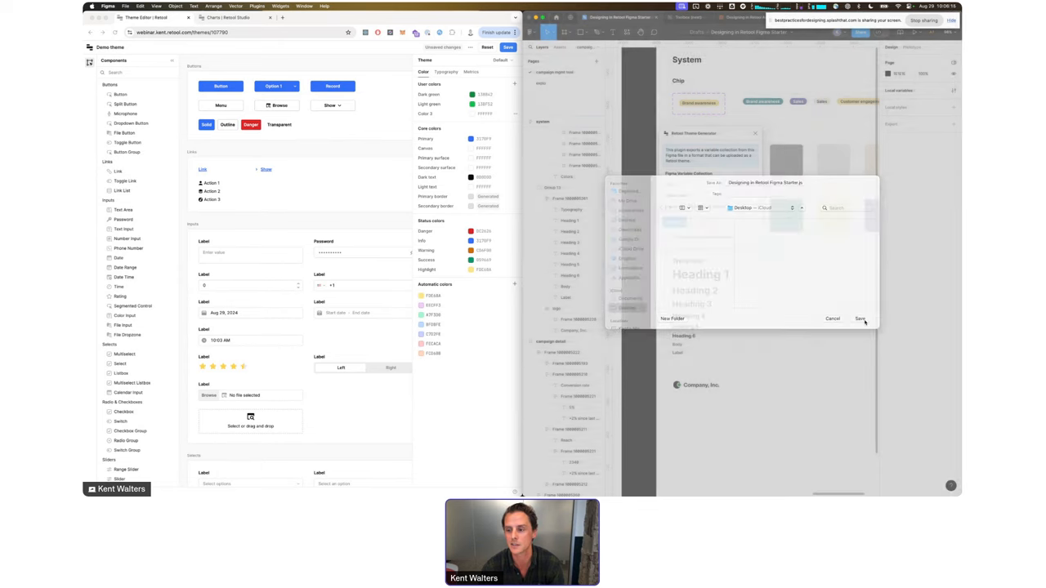
# Step: Replace the Demo theme by importing the exported "Designing in Retool Figma Starter.json" file into the Retool theme editor
pyautogui.click(463, 63)
pyautogui.click(470, 48)
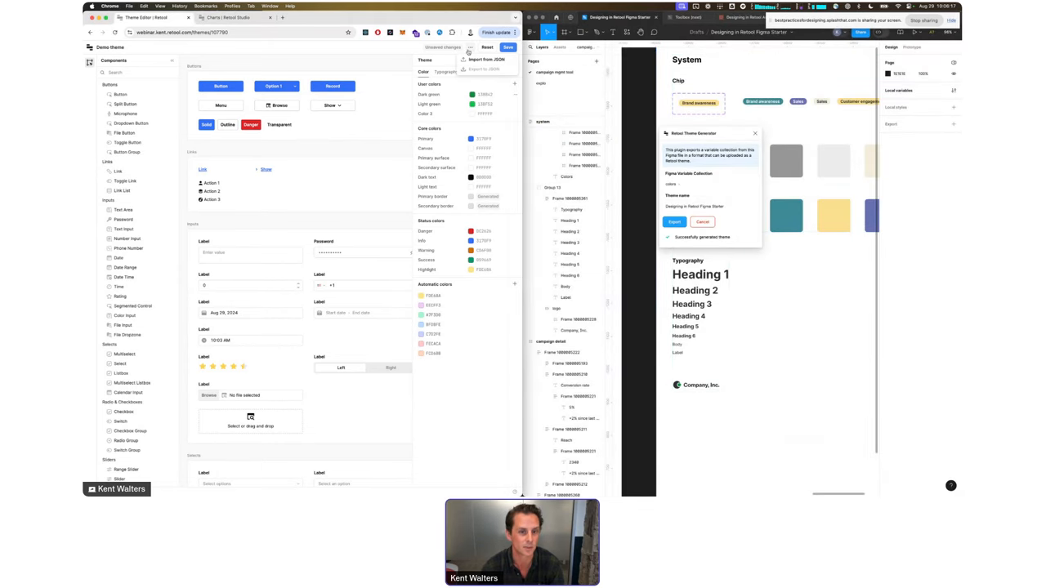
pyautogui.click(472, 64)
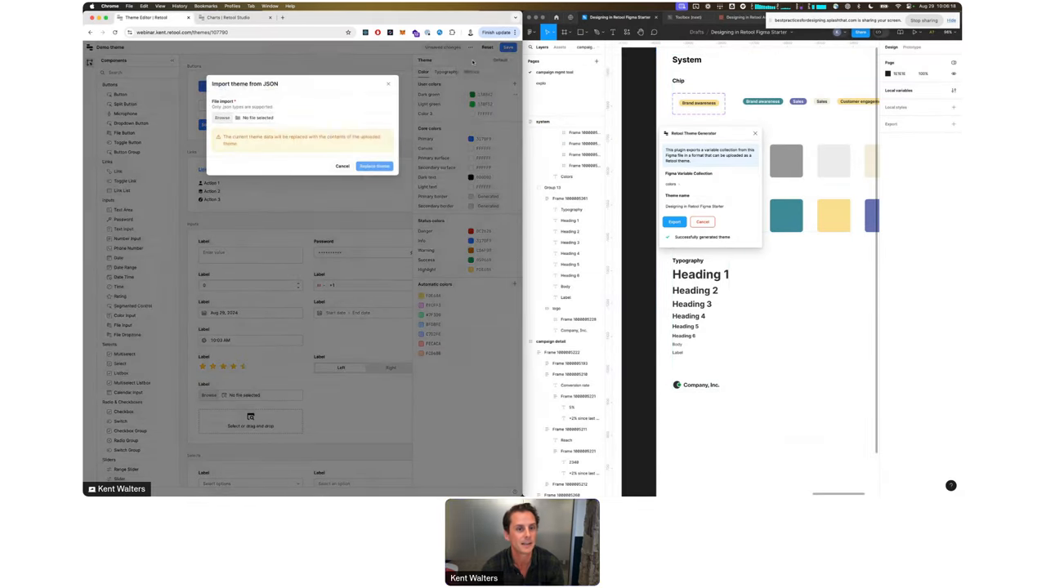
pyautogui.click(272, 120)
pyautogui.doubleClick(282, 204)
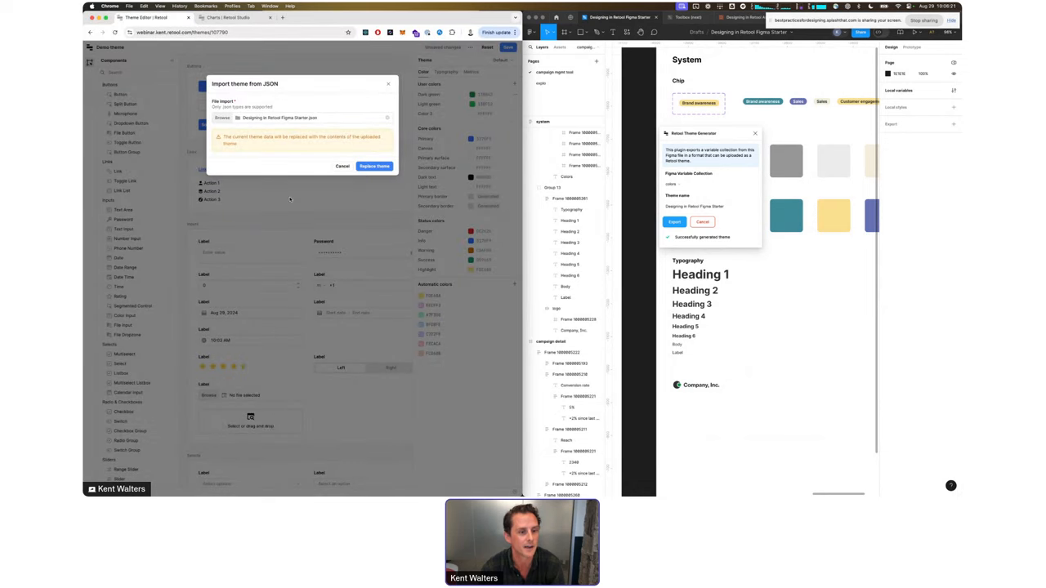
pyautogui.click(372, 166)
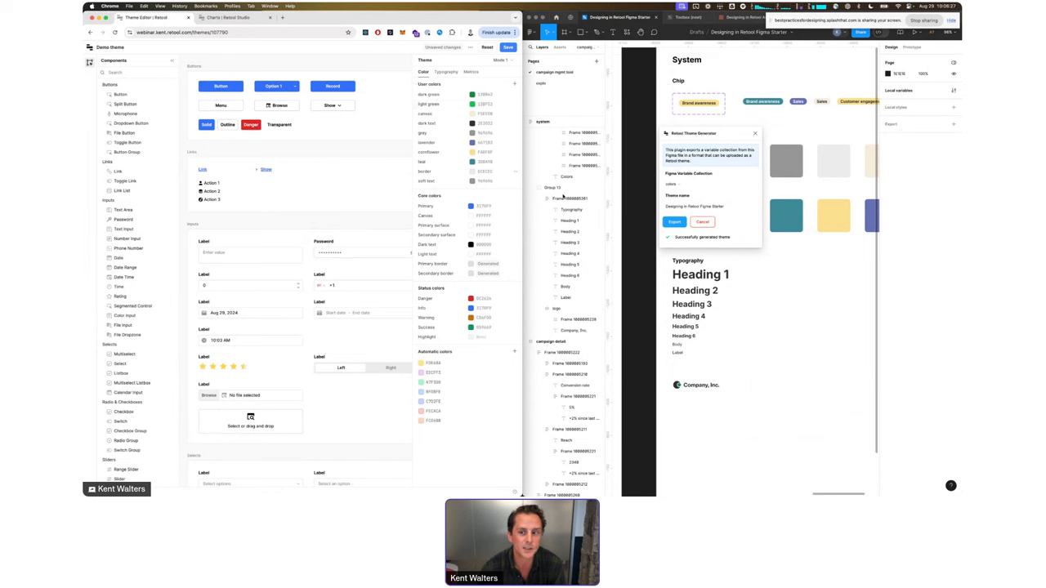
# Step: Close the Retool Theme Generator plugin in Figma, hide the interface and frame the Campaigns home design
pyautogui.click(754, 134)
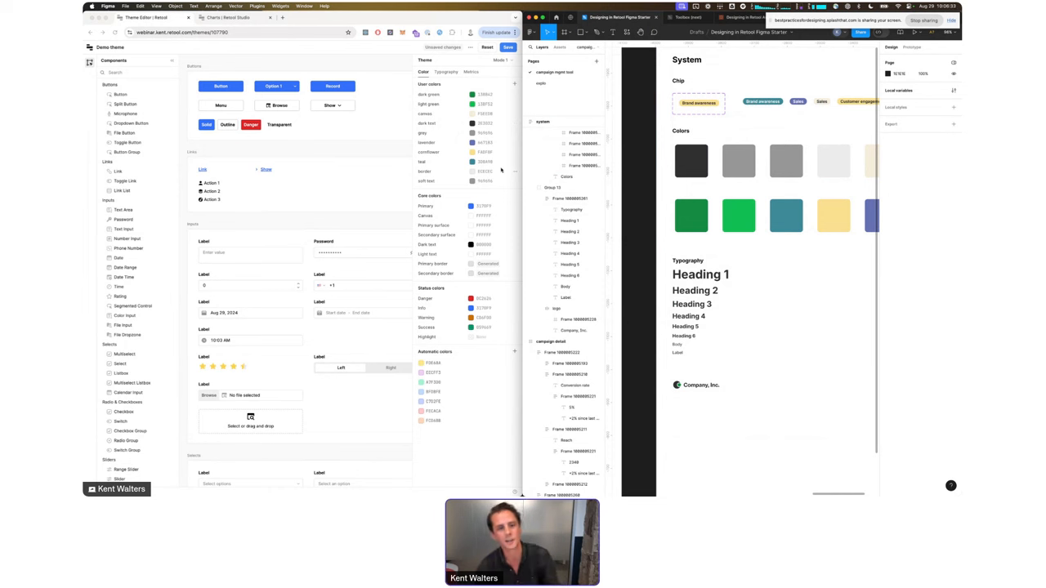
pyautogui.click(368, 191)
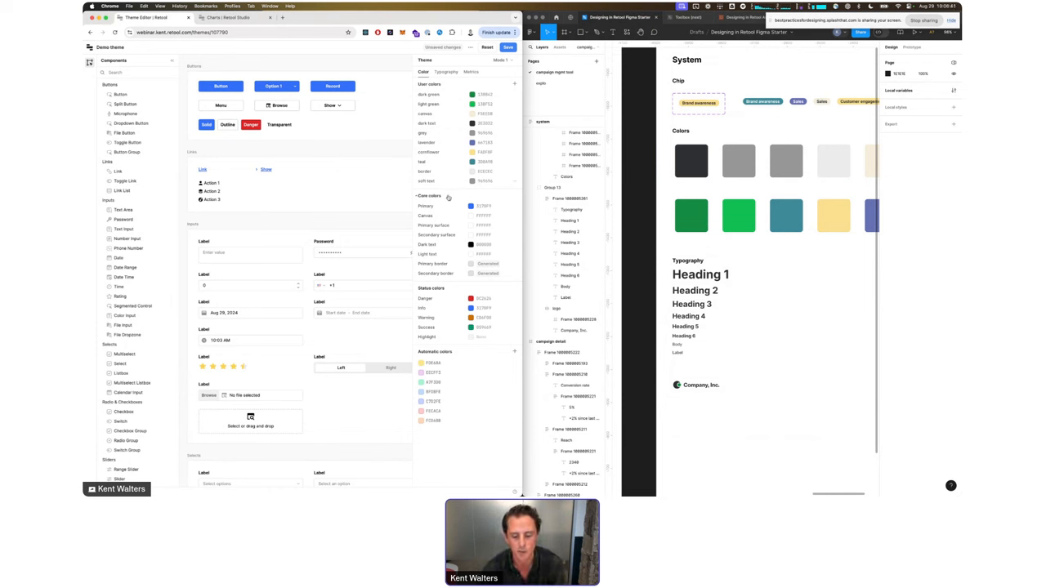
pyautogui.hscroll(-2, 735, 255)
pyautogui.click(734, 257)
pyautogui.press('super+backslash')
pyautogui.hscroll(-15, 734, 256)
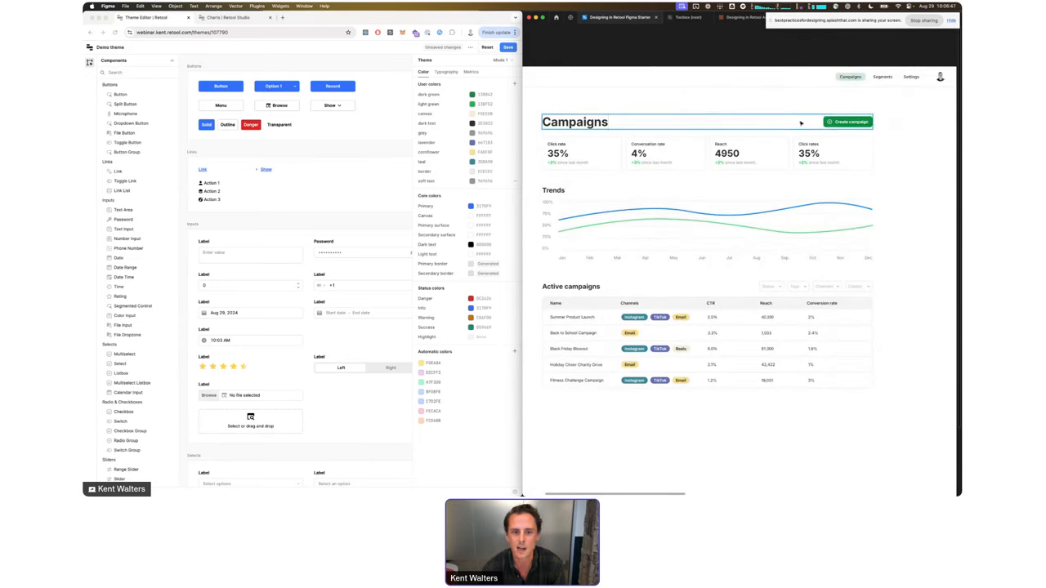
pyautogui.scroll(-5, 700, 196)
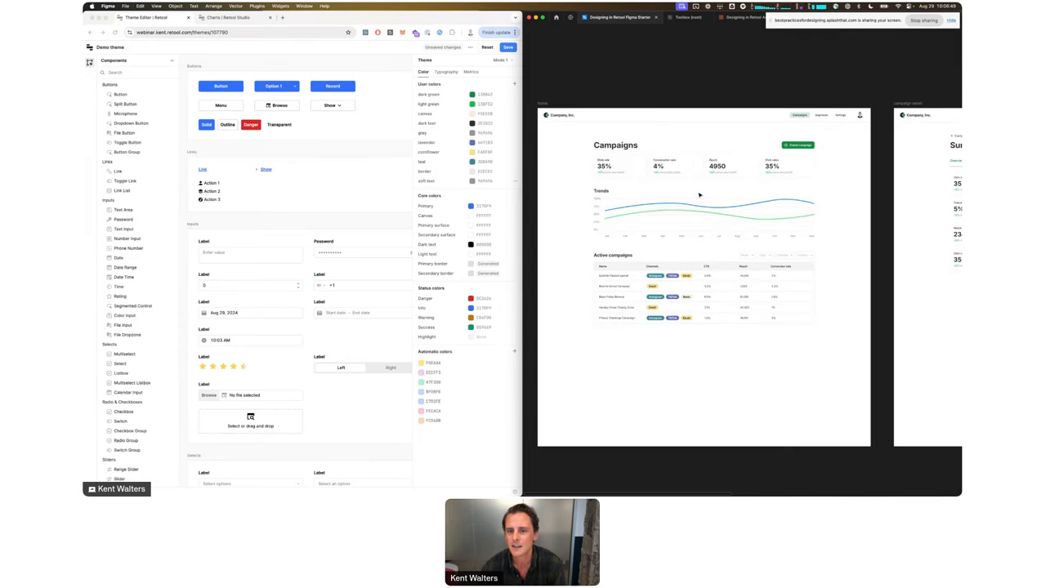
pyautogui.scroll(3, 700, 196)
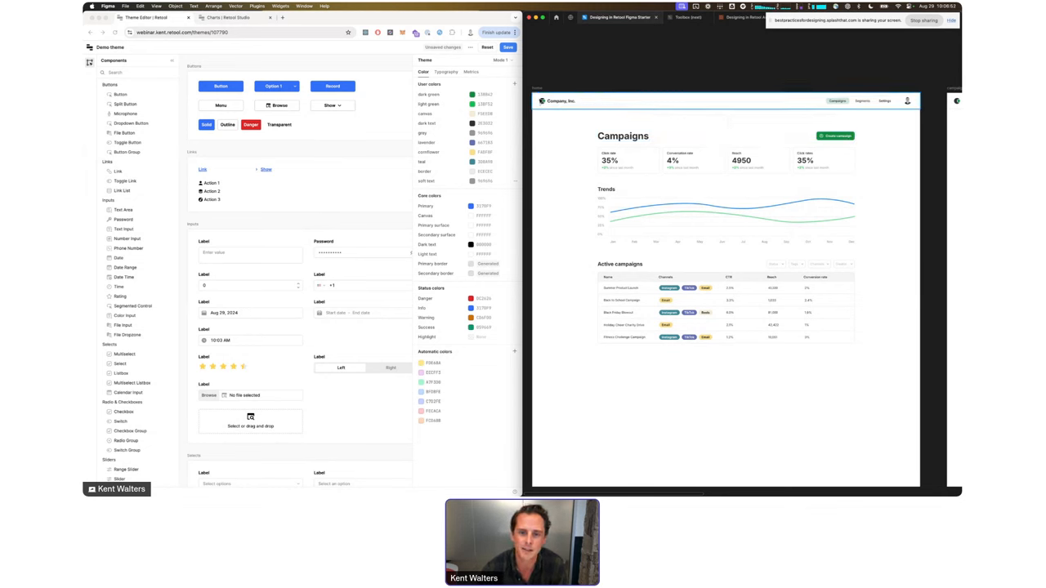
# Step: Assign the dark green token to the theme's Primary core color in the Retool theme editor
pyautogui.click(440, 205)
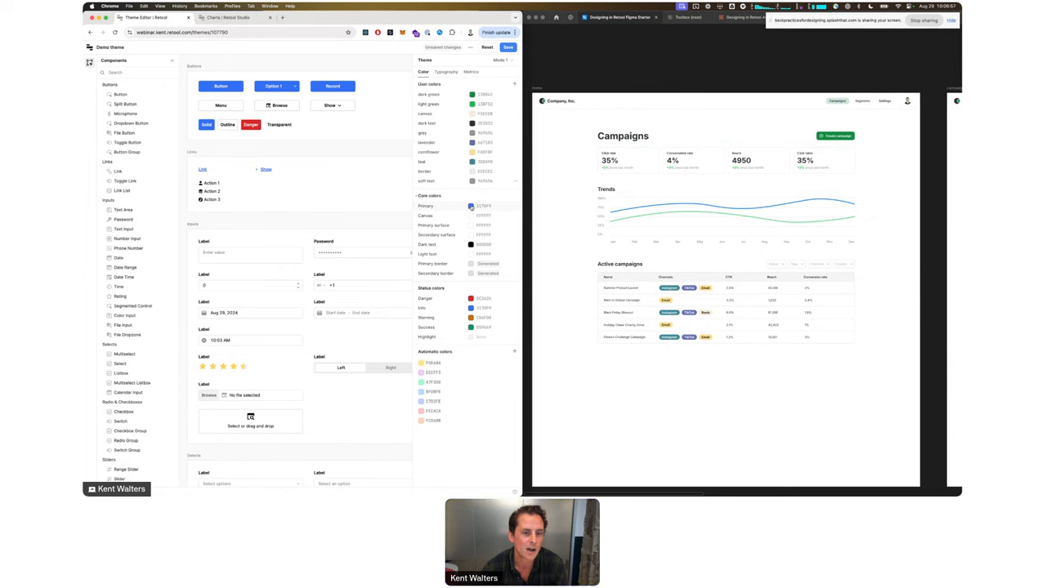
pyautogui.click(470, 207)
pyautogui.click(389, 232)
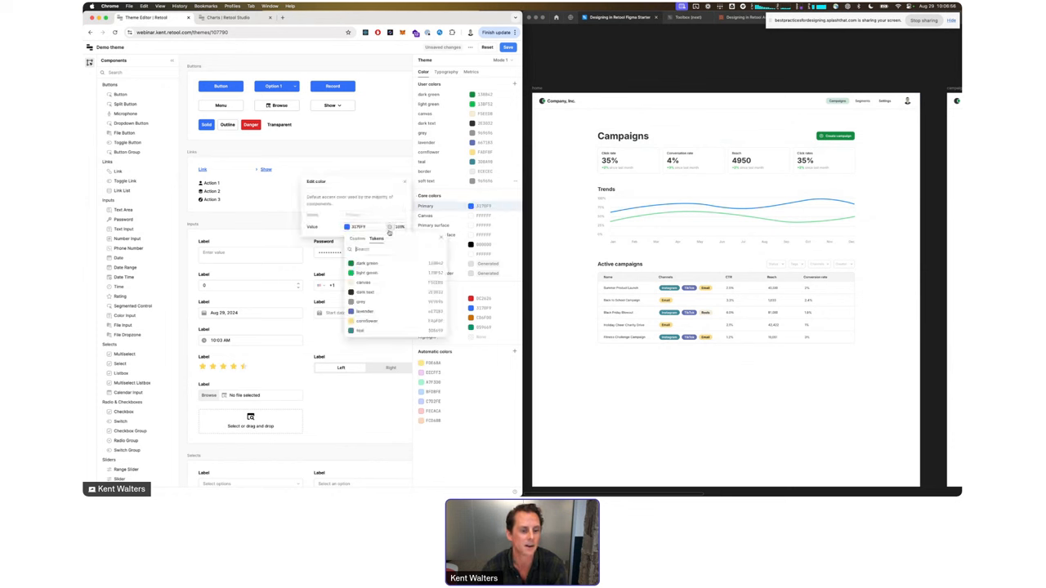
pyautogui.click(359, 272)
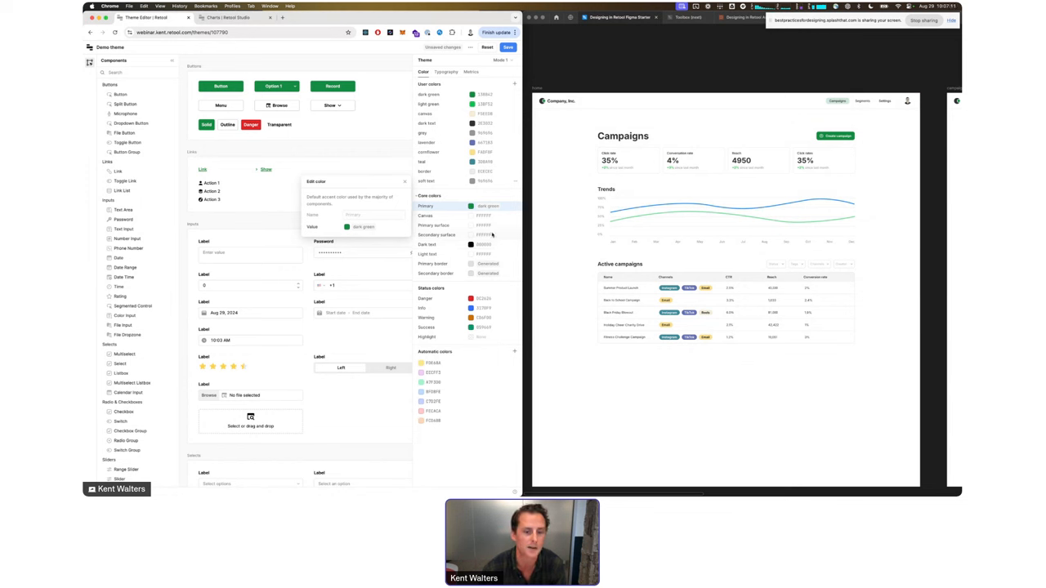
# Step: Assign the dark text token to the theme's Dark text core color
pyautogui.click(471, 245)
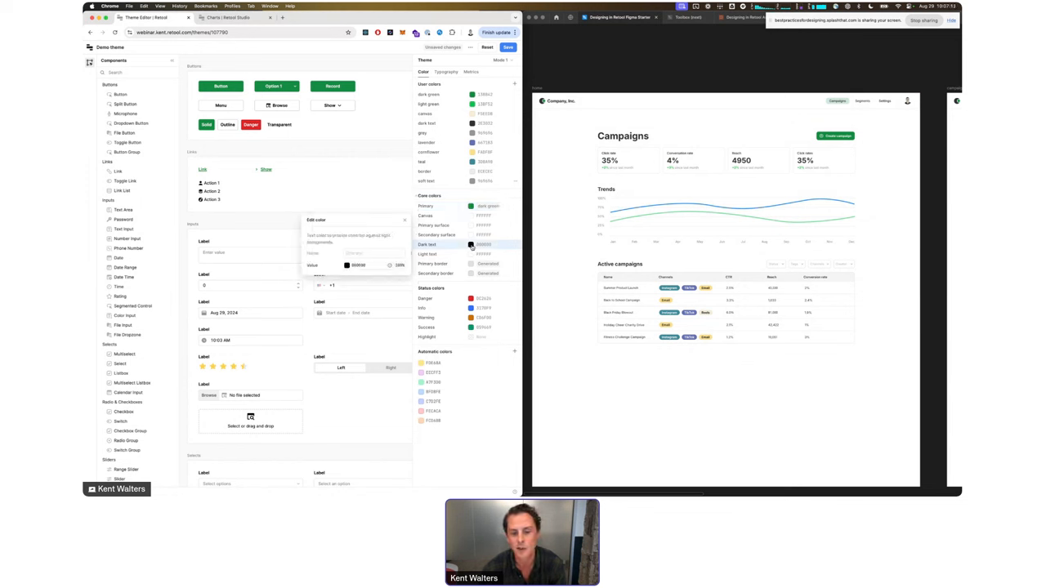
pyautogui.click(387, 267)
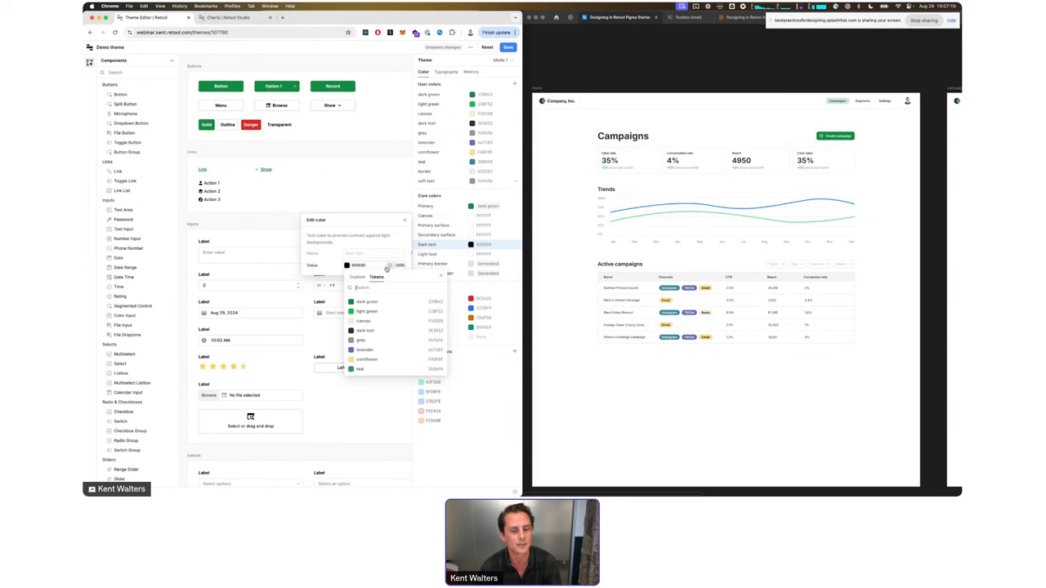
pyautogui.click(367, 330)
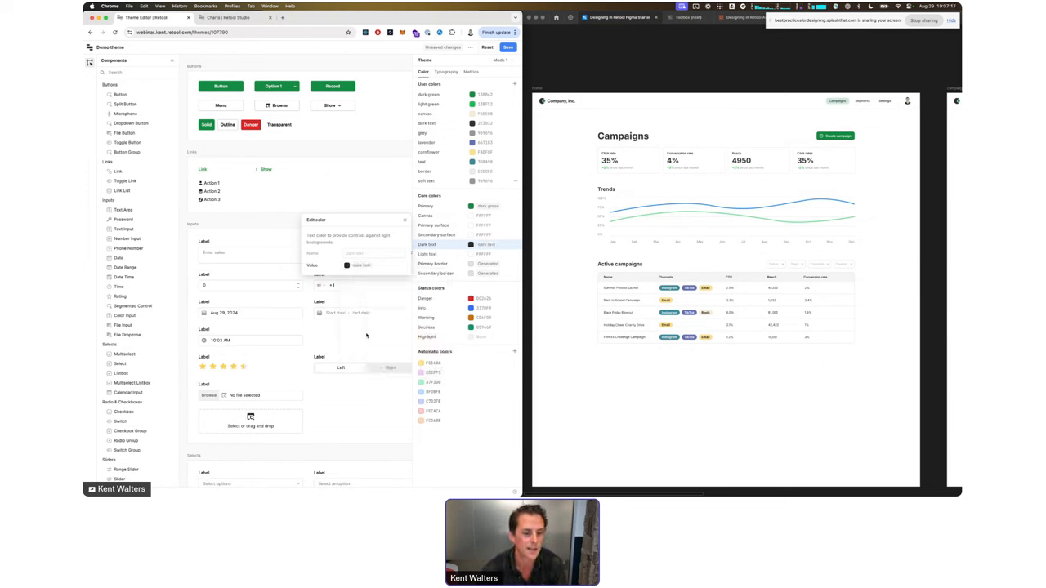
# Step: Assign the border token to both the Primary border and Secondary border core colors
pyautogui.click(483, 266)
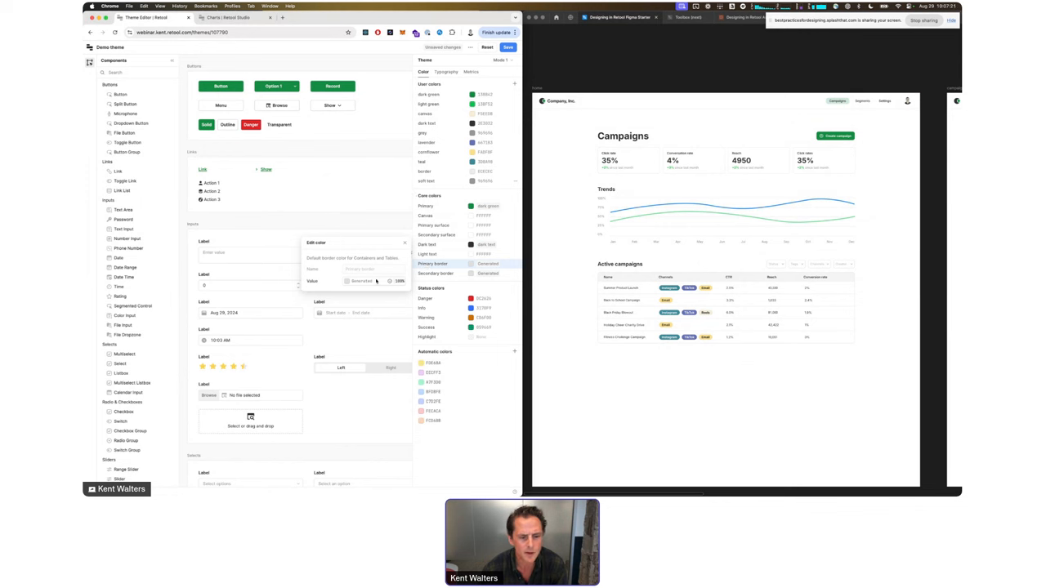
pyautogui.click(388, 283)
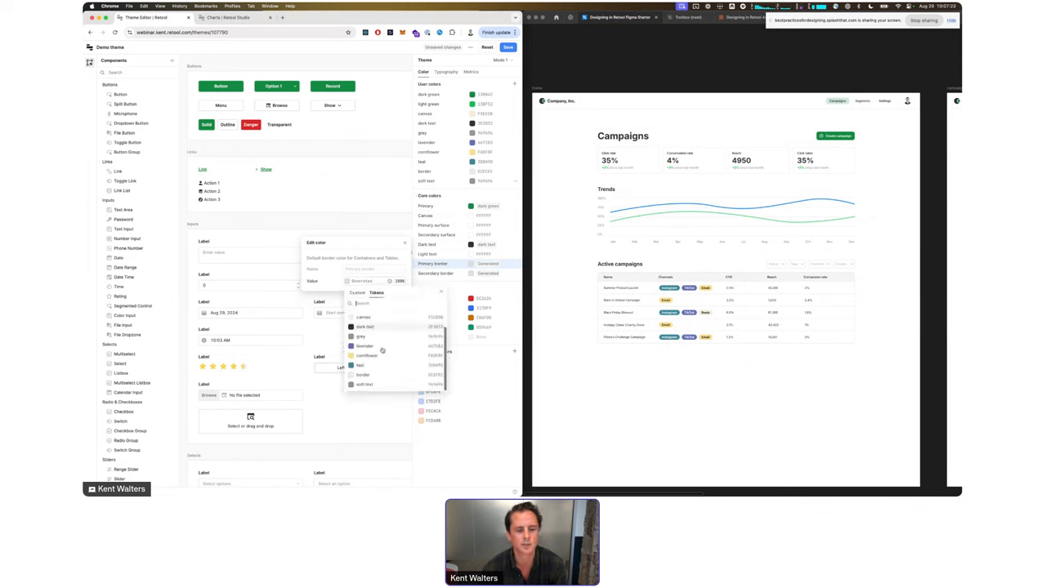
pyautogui.click(363, 374)
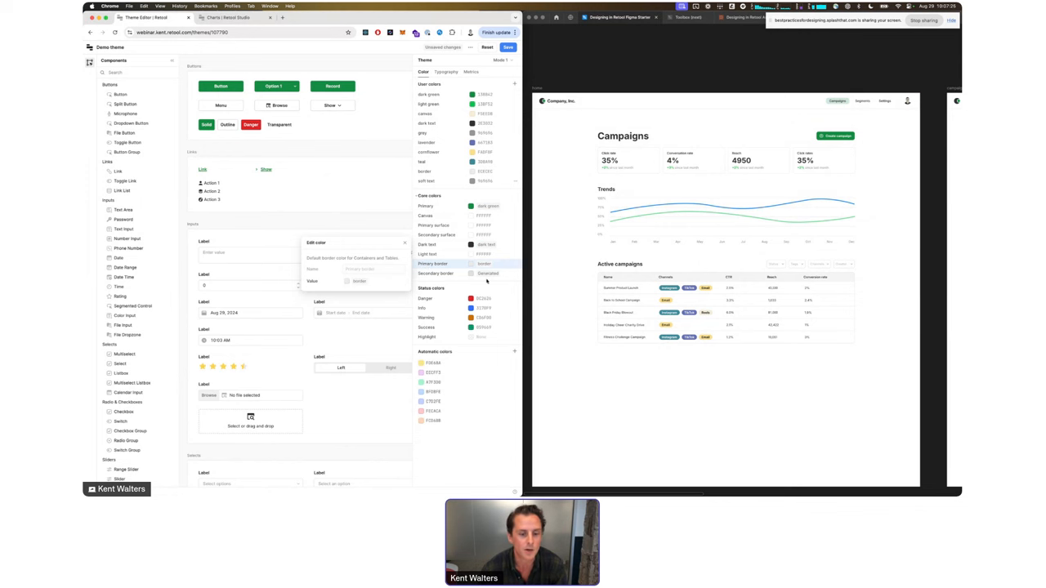
pyautogui.click(390, 292)
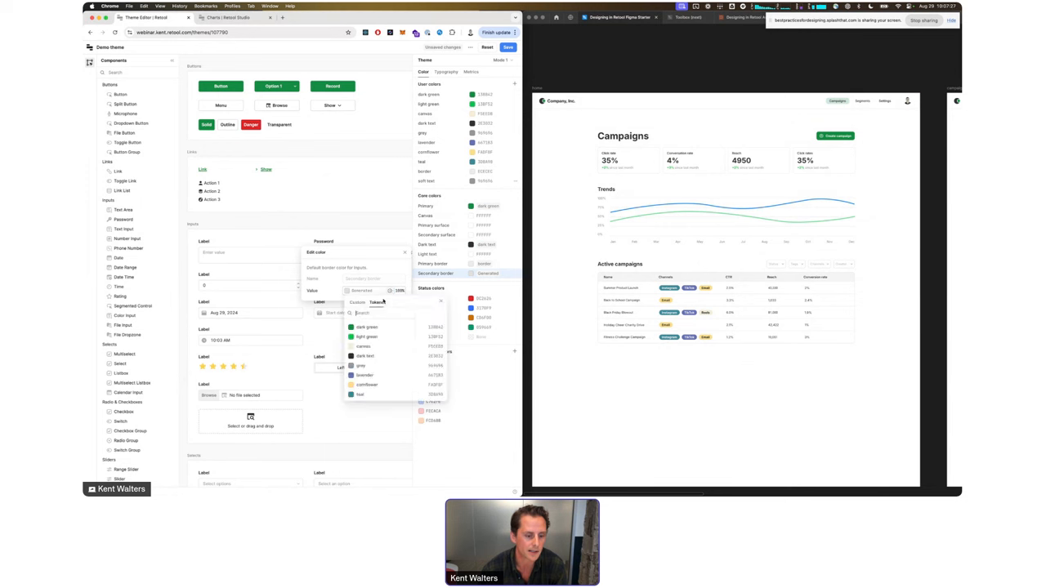
pyautogui.click(355, 384)
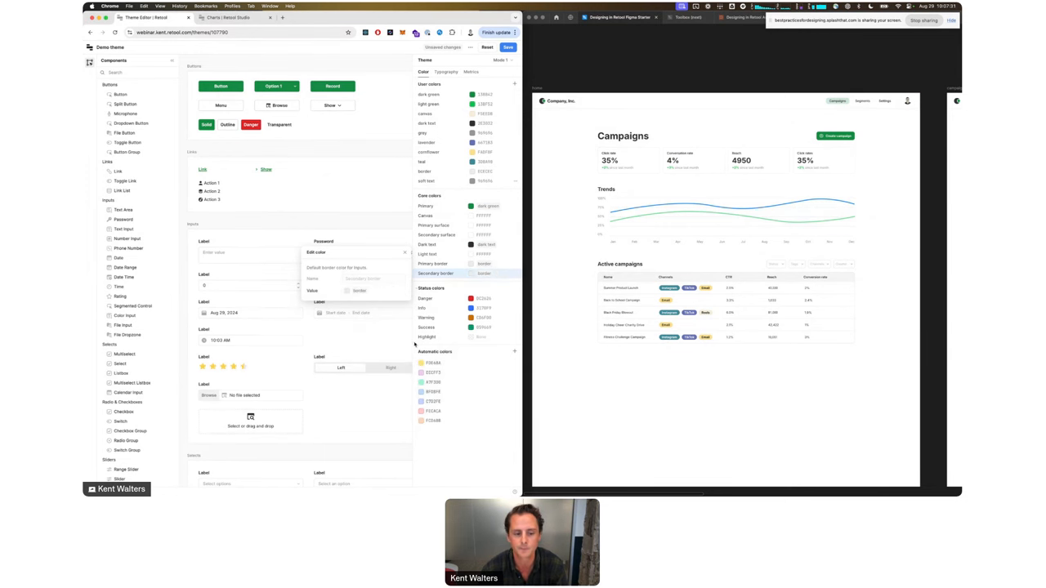
pyautogui.click(380, 334)
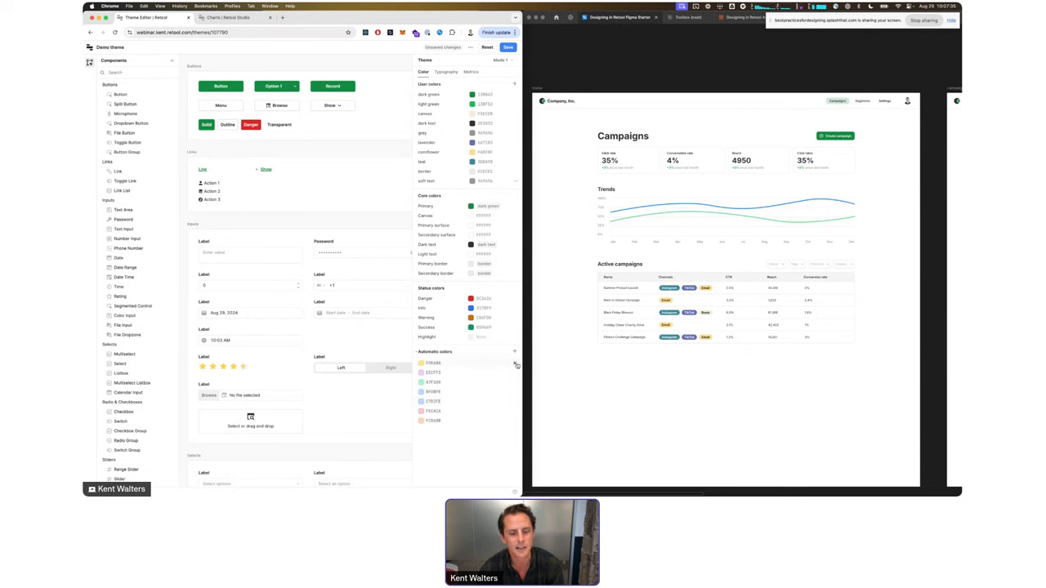
# Step: Remove all the default automatic colors from the theme
pyautogui.click(514, 365)
pyautogui.click(514, 365)
pyautogui.click(514, 365)
pyautogui.click(513, 365)
pyautogui.click(514, 364)
pyautogui.click(514, 365)
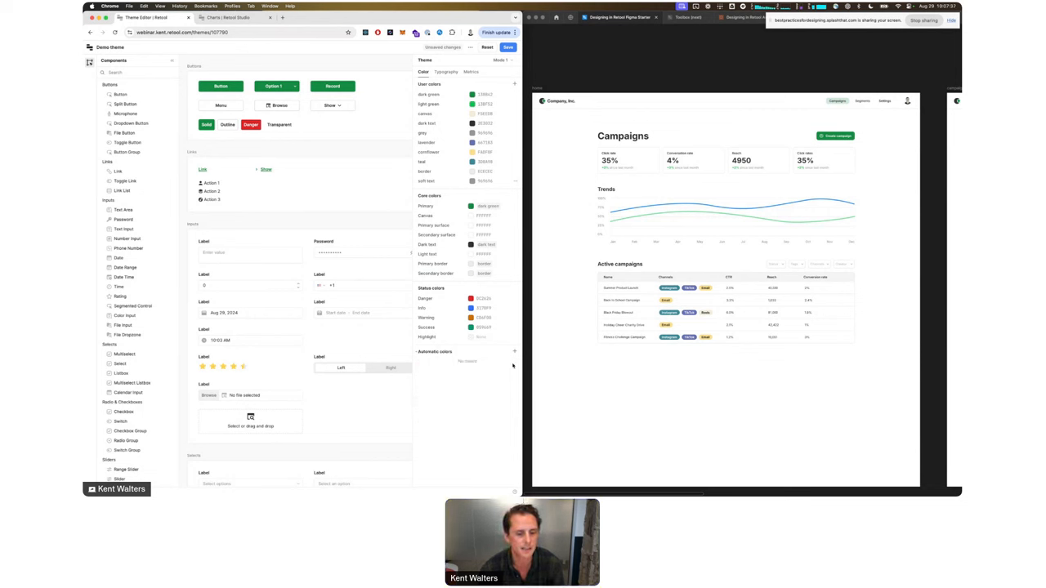
# Step: Search the components for "tags" and bring the Tags component into view in the theme preview
pyautogui.click(109, 72)
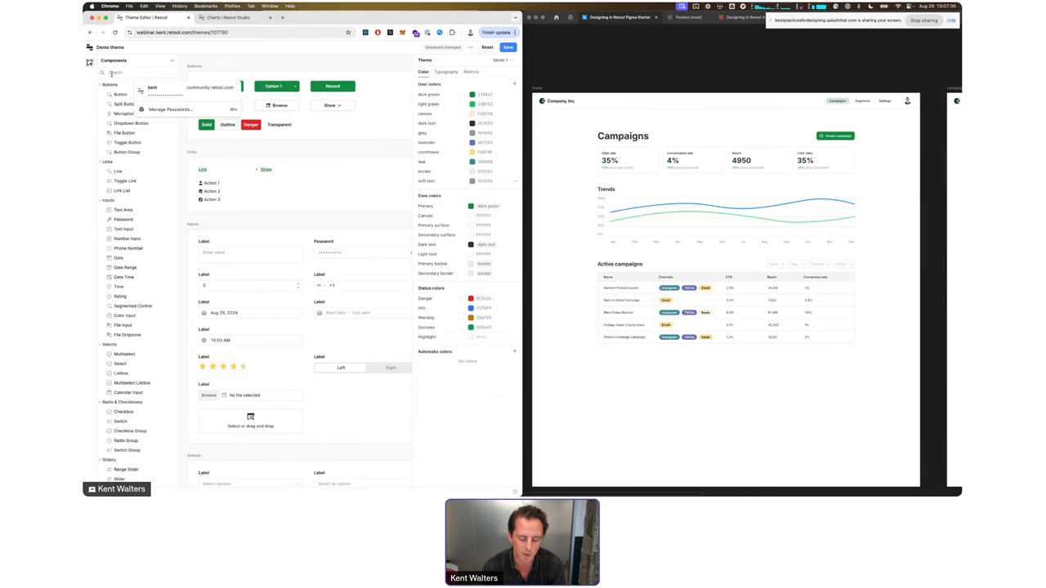
pyautogui.write('tags')
pyautogui.click(118, 94)
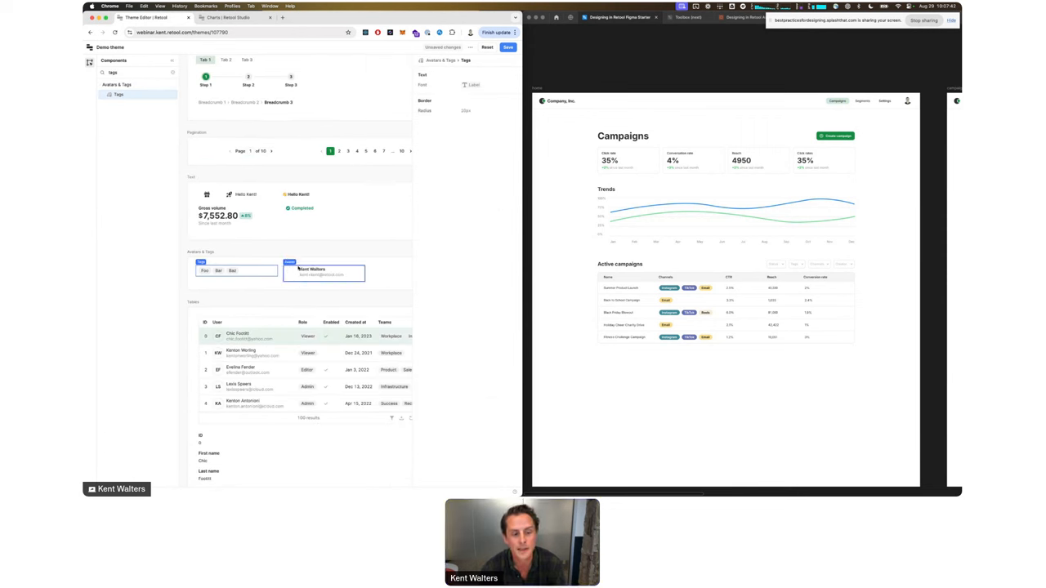
pyautogui.click(228, 280)
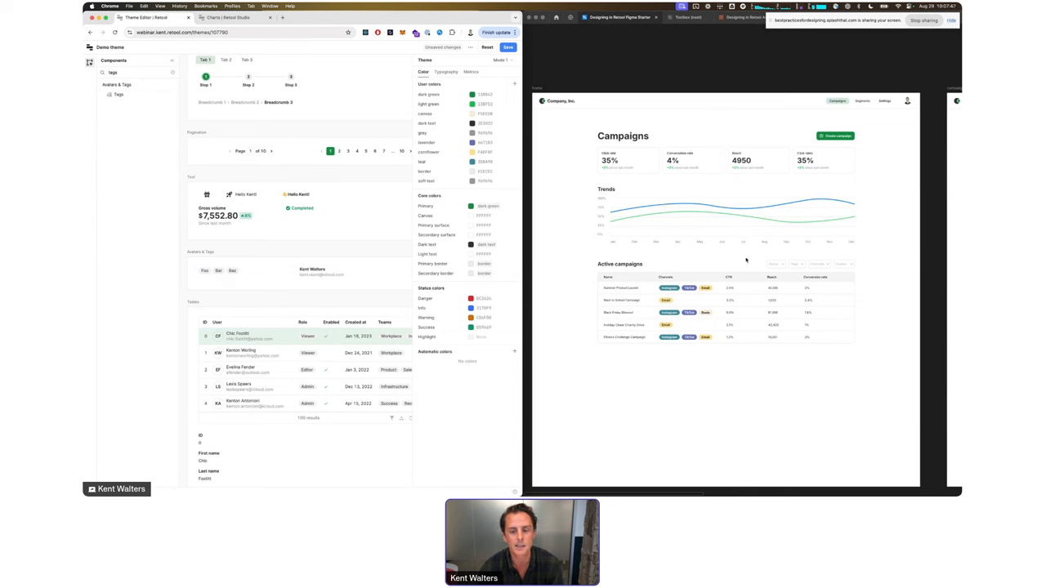
# Step: Add an automatic color and give it the hex value of the canvas user color
pyautogui.click(514, 352)
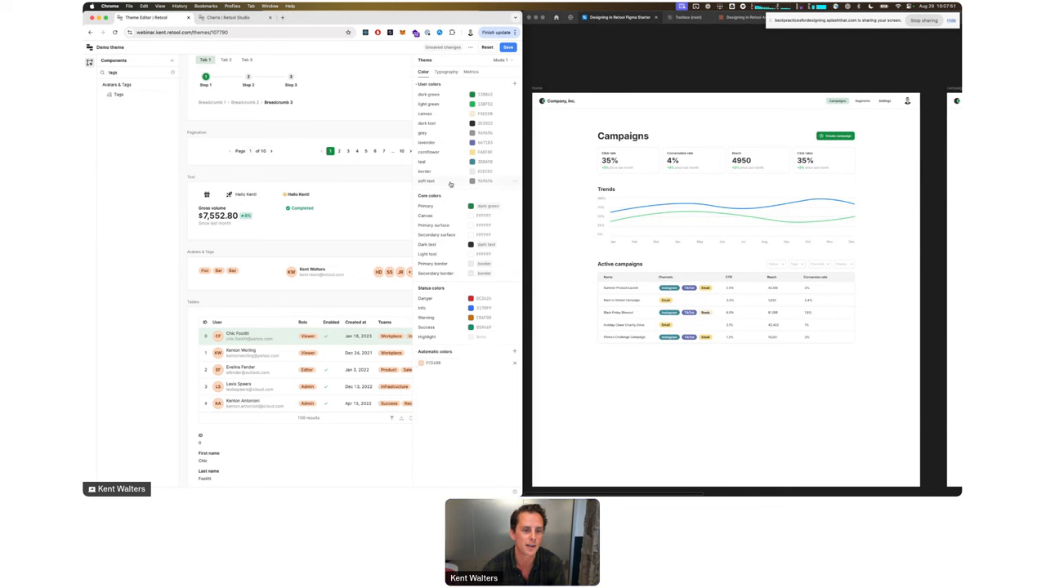
pyautogui.click(471, 116)
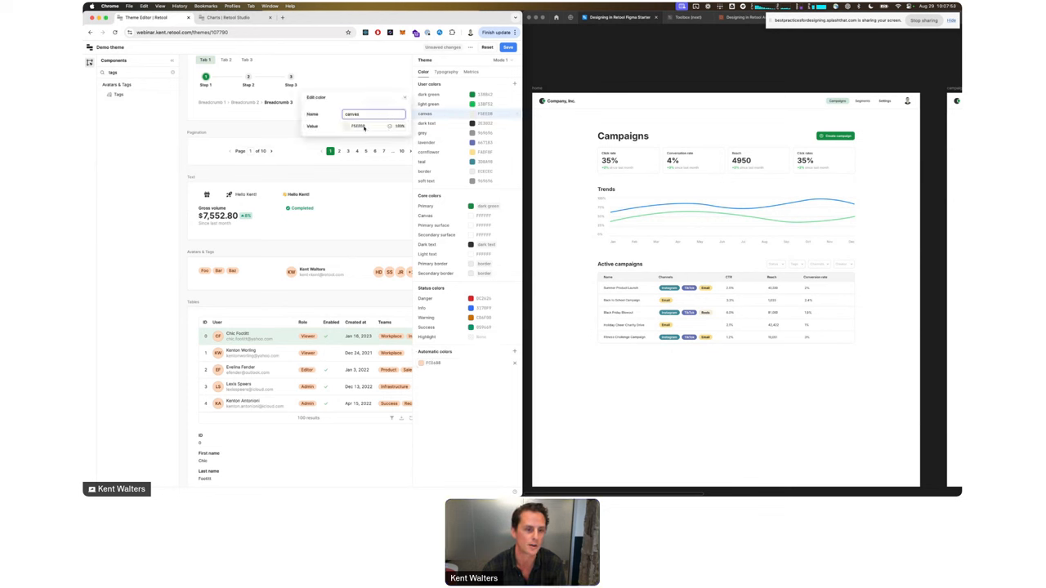
pyautogui.click(364, 126)
pyautogui.press('super+c')
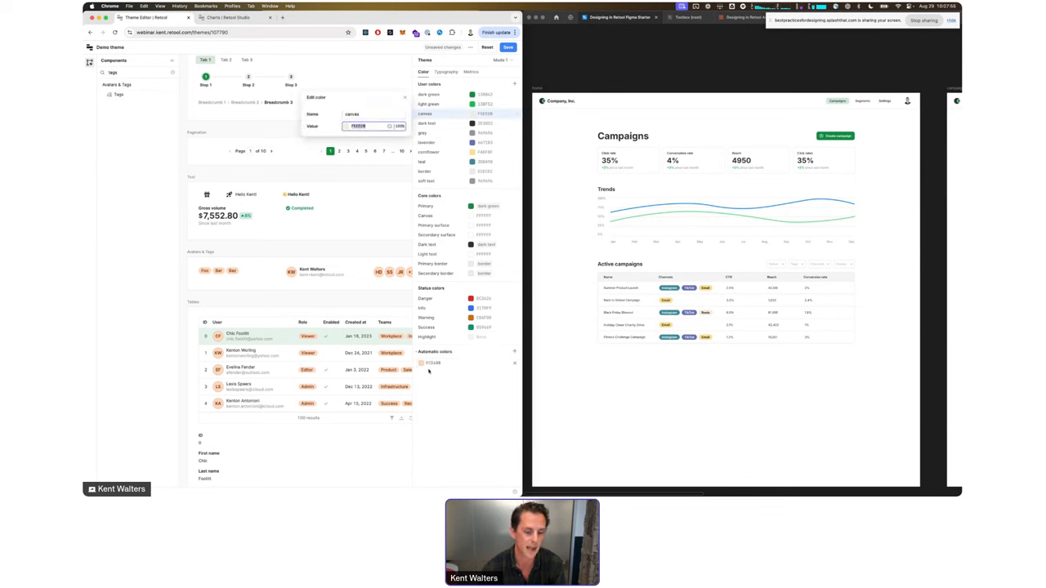
pyautogui.click(429, 364)
pyautogui.press('super+v')
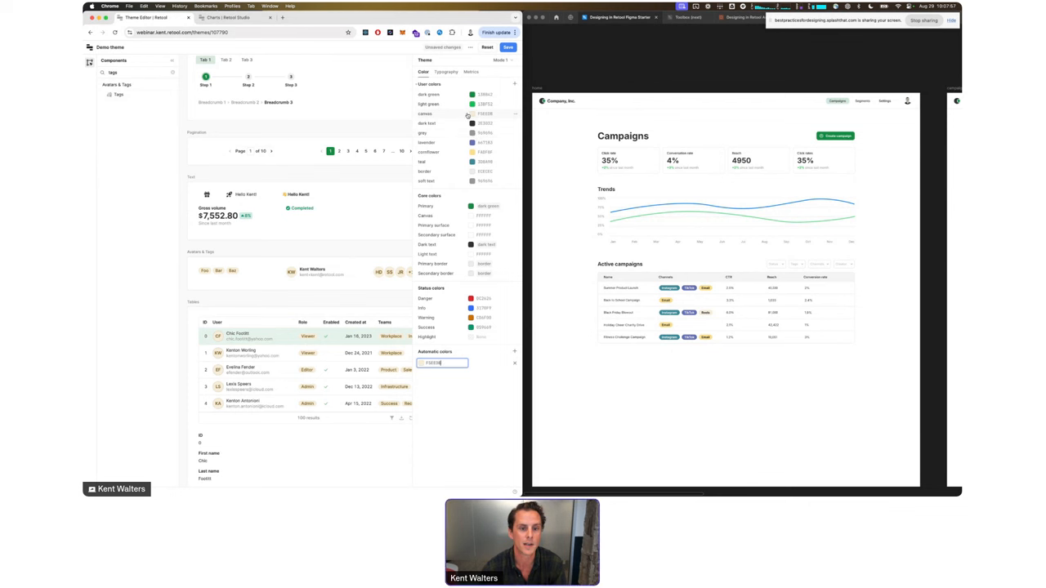
# Step: Add a second automatic color using the lavender user color's hex value, 6671B3
pyautogui.click(446, 142)
pyautogui.press('Tab')
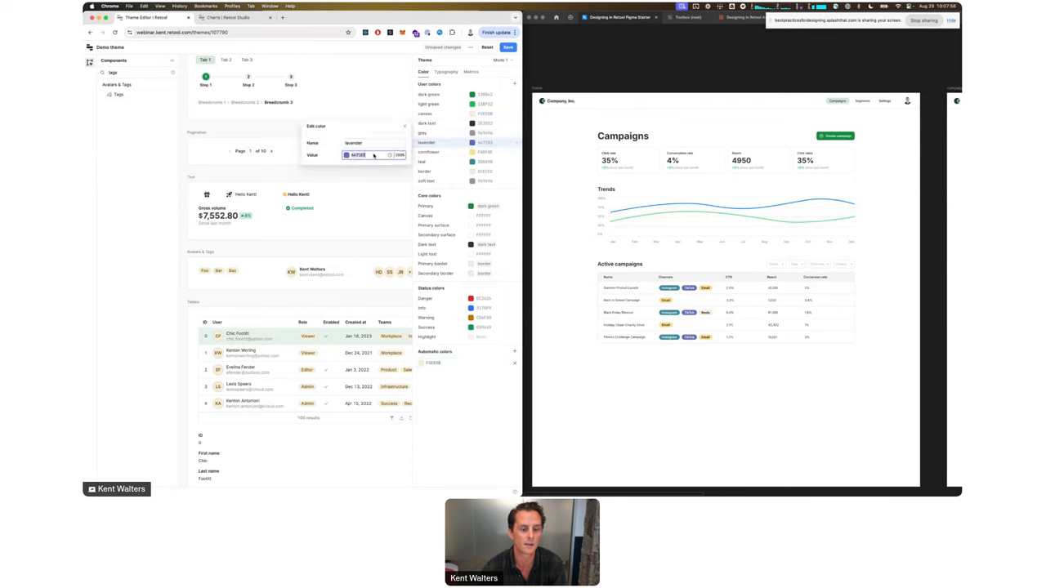
pyautogui.click(513, 352)
pyautogui.press('super+c')
pyautogui.click(429, 372)
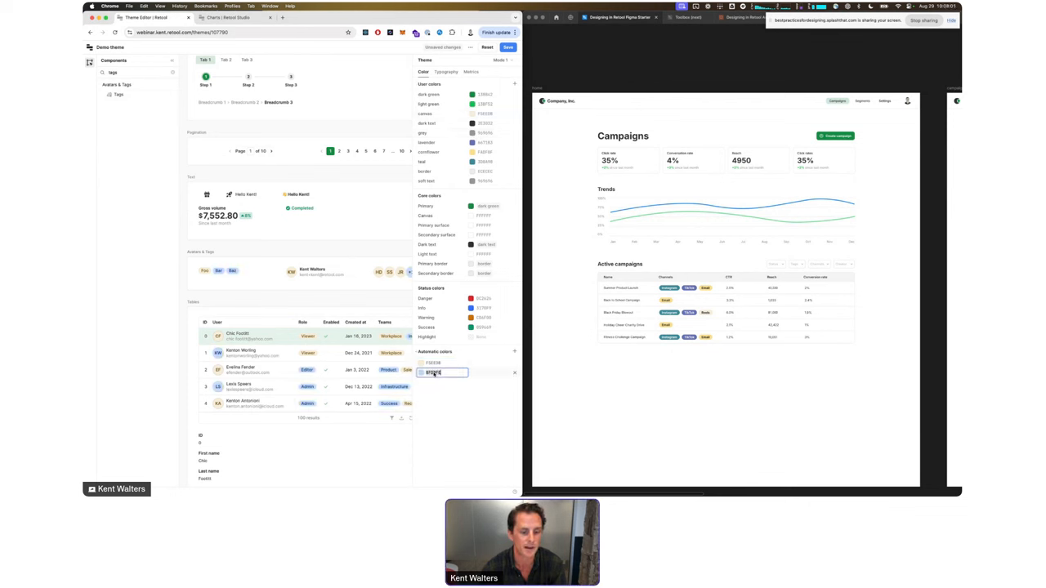
pyautogui.press('super+v')
# Step: Add a third automatic color using the cornflower user color's hex value, FADF8F
pyautogui.click(457, 154)
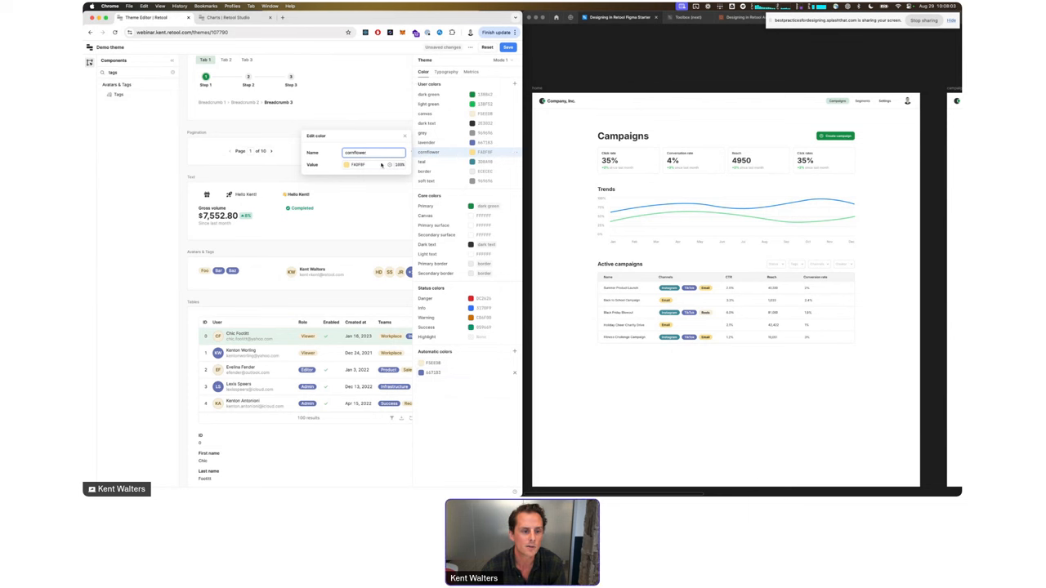
pyautogui.press('Tab')
pyautogui.click(514, 352)
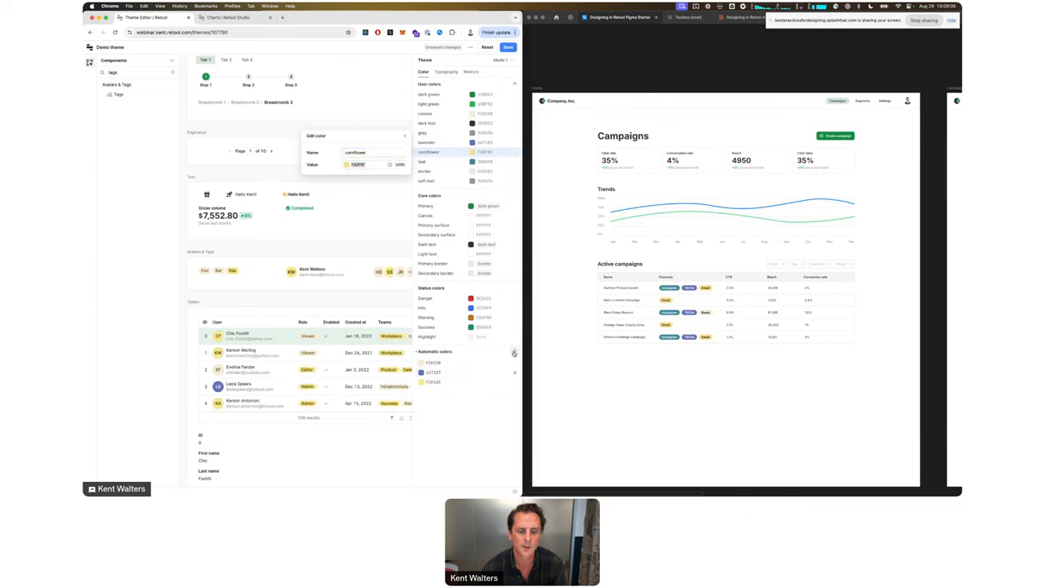
pyautogui.click(422, 383)
pyautogui.click(433, 383)
pyautogui.press('super+v')
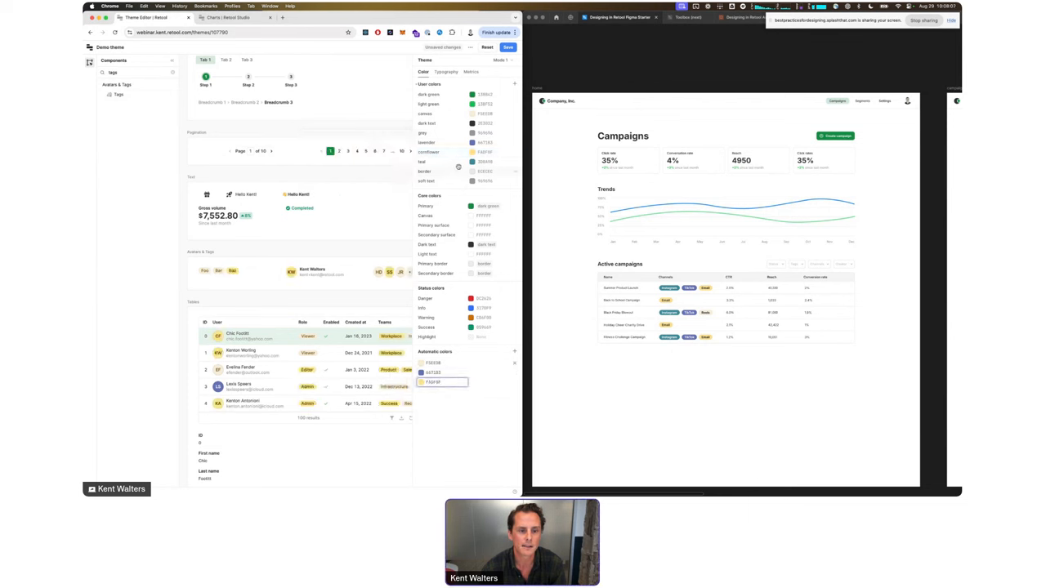
# Step: Add a fourth automatic color using the teal user color's hex value, and check the tags in the table preview
pyautogui.click(458, 162)
pyautogui.click(368, 176)
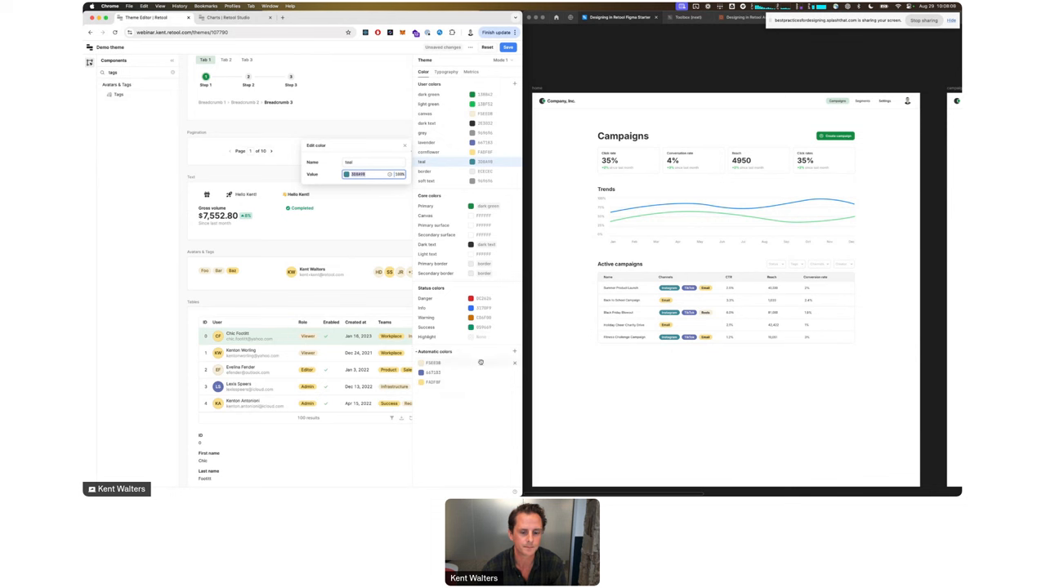
pyautogui.press('super+c')
pyautogui.click(514, 352)
pyautogui.press('super+v')
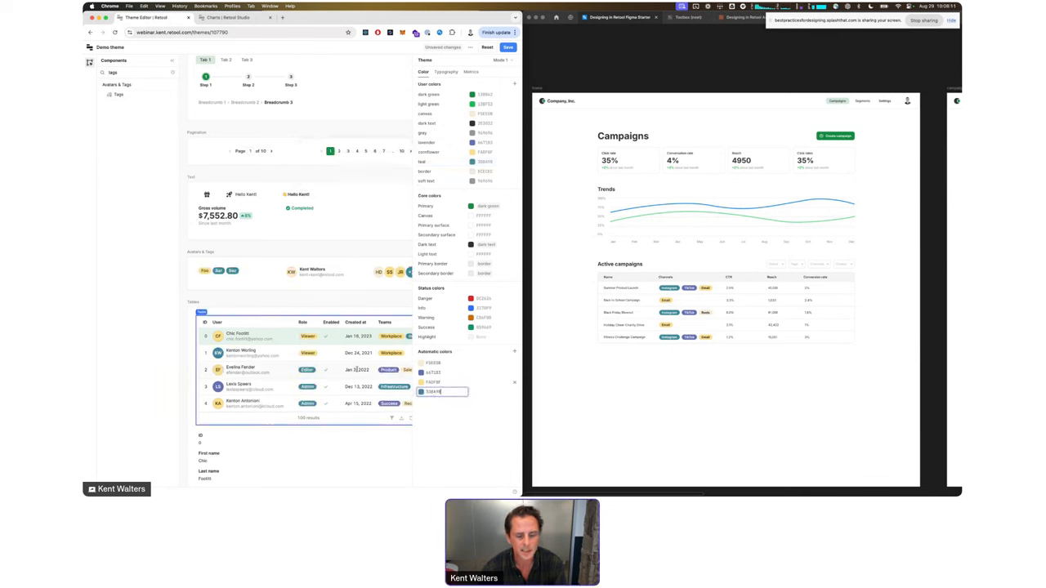
pyautogui.scroll(-2, 321, 367)
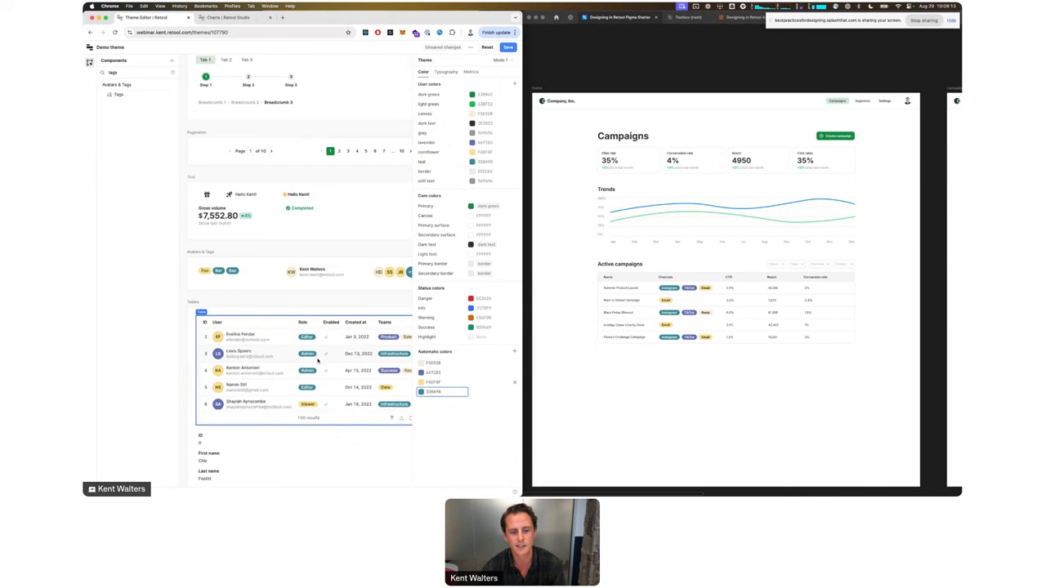
pyautogui.scroll(2, 318, 360)
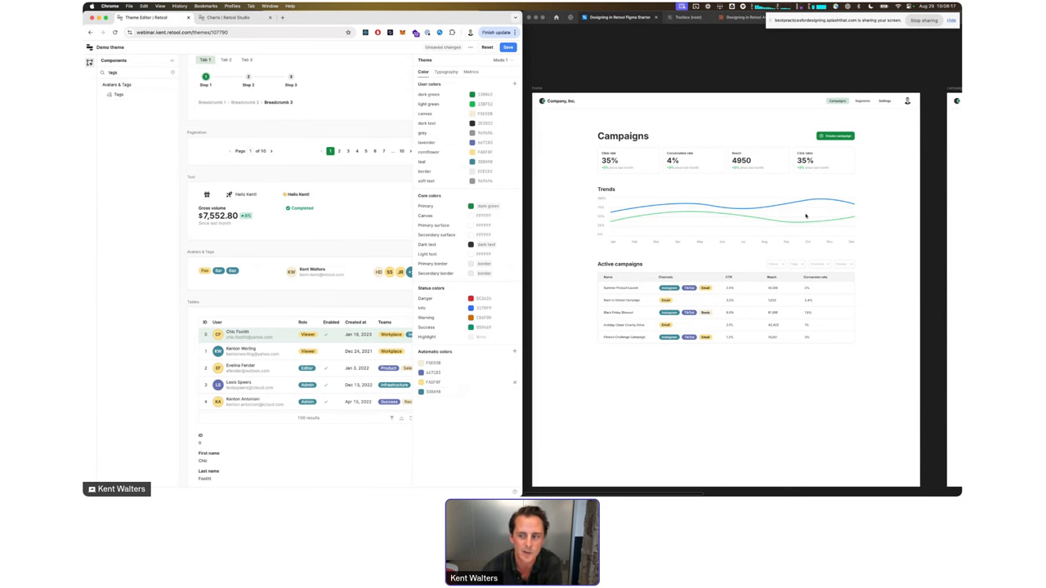
# Step: Save the Demo theme and leave the theme editor for the Retool home page
pyautogui.scroll(-3, 741, 270)
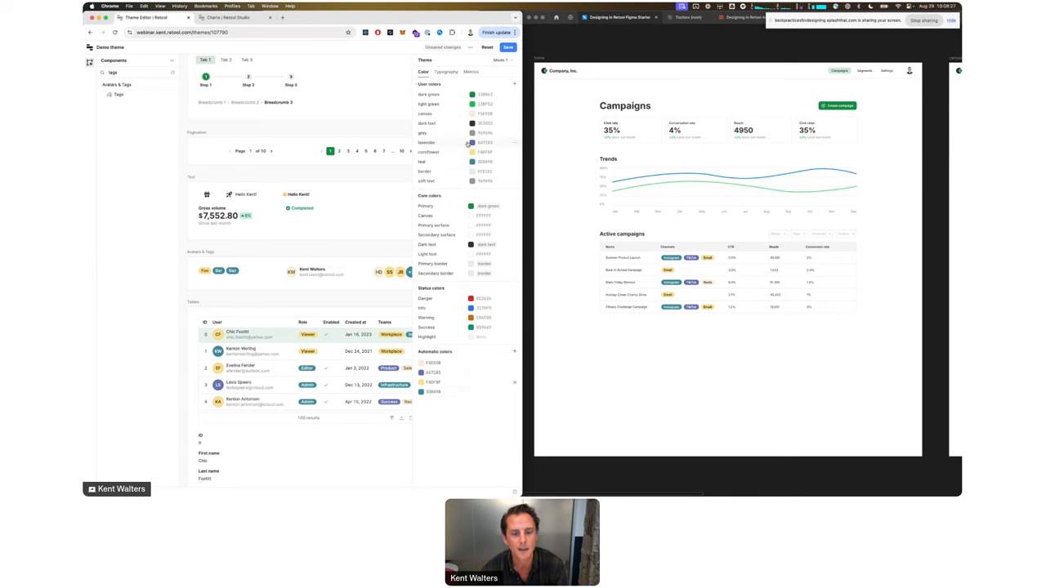
pyautogui.click(508, 47)
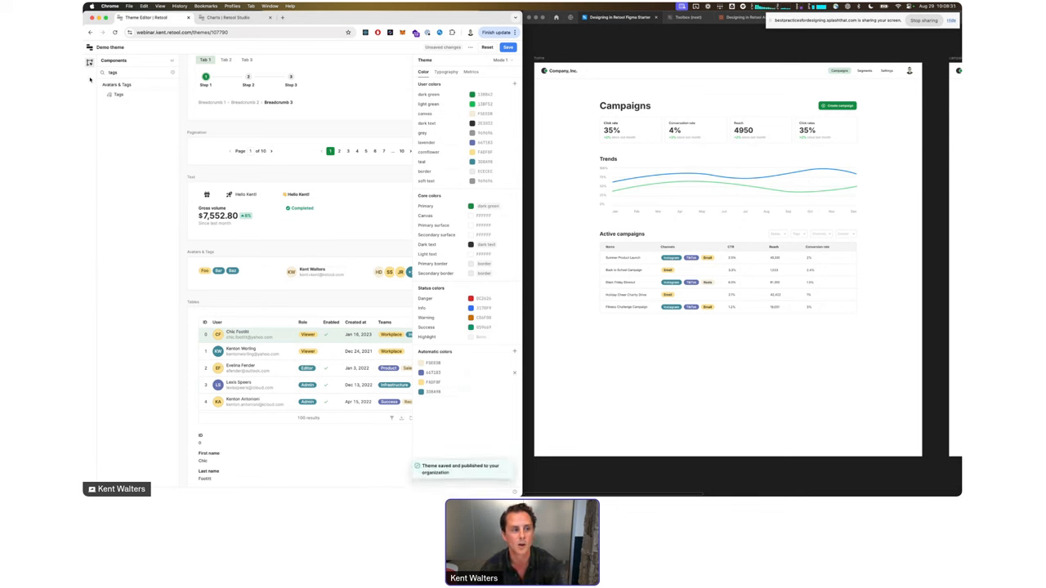
pyautogui.click(90, 48)
pyautogui.click(104, 59)
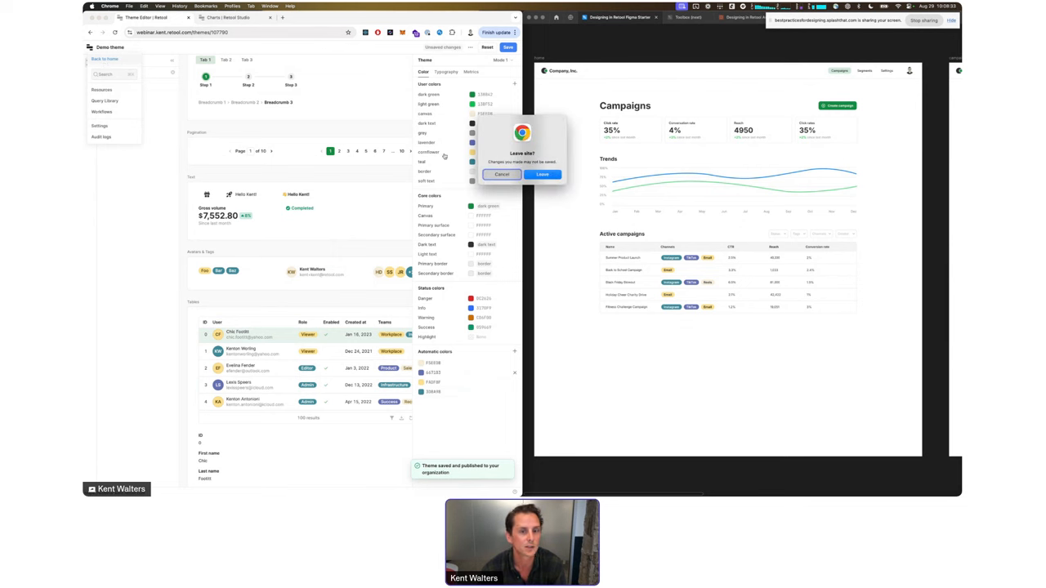
pyautogui.click(544, 175)
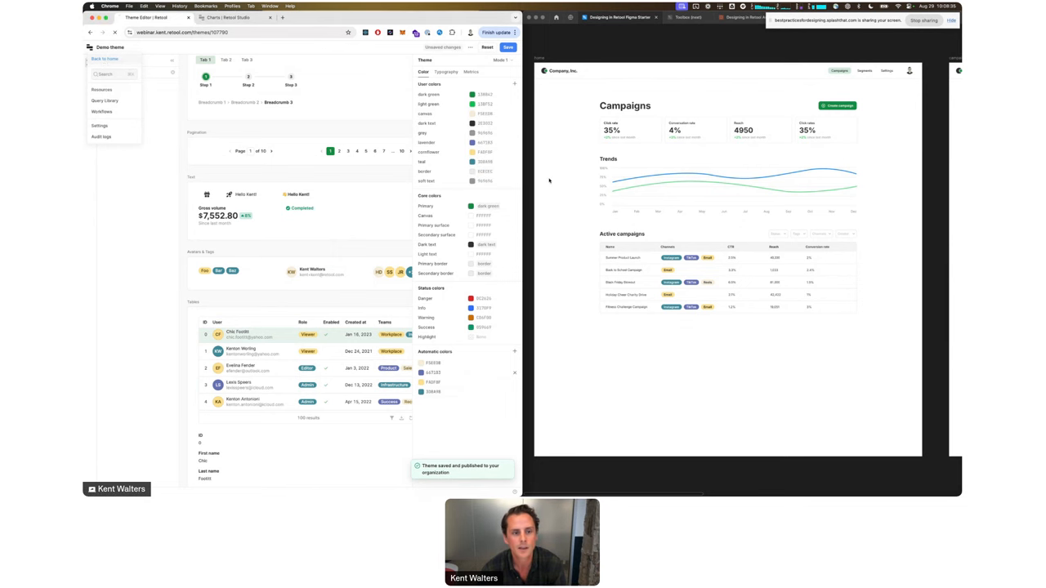
# Step: Create a new multipage web app
pyautogui.click(379, 73)
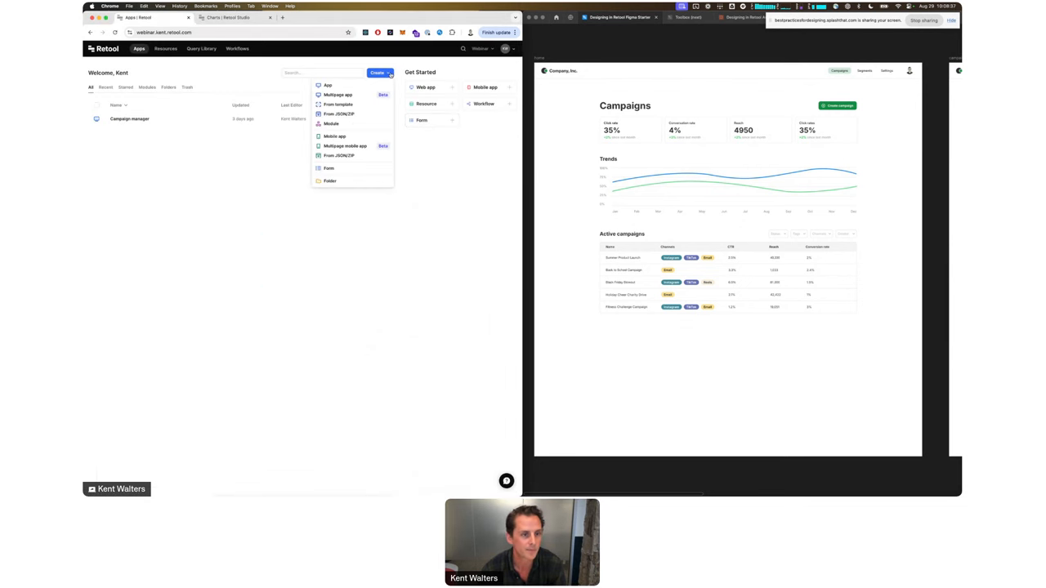
pyautogui.click(356, 88)
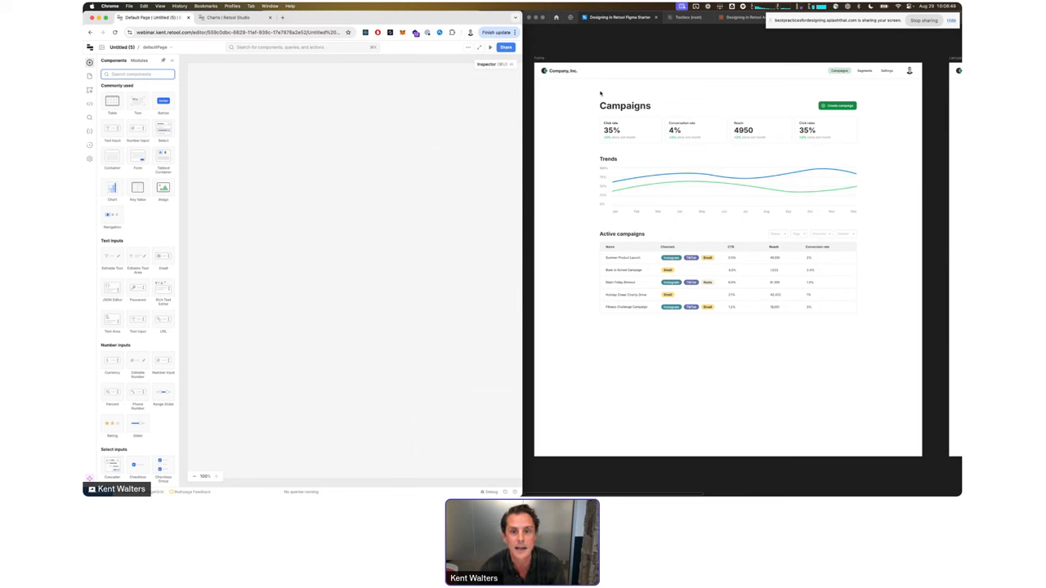
# Step: Narrow the Figma window and widen the browser window to fill the freed space
pyautogui.click(552, 61)
pyautogui.moveTo(522, 78); pyautogui.dragTo(590, 82)
pyautogui.click(494, 120)
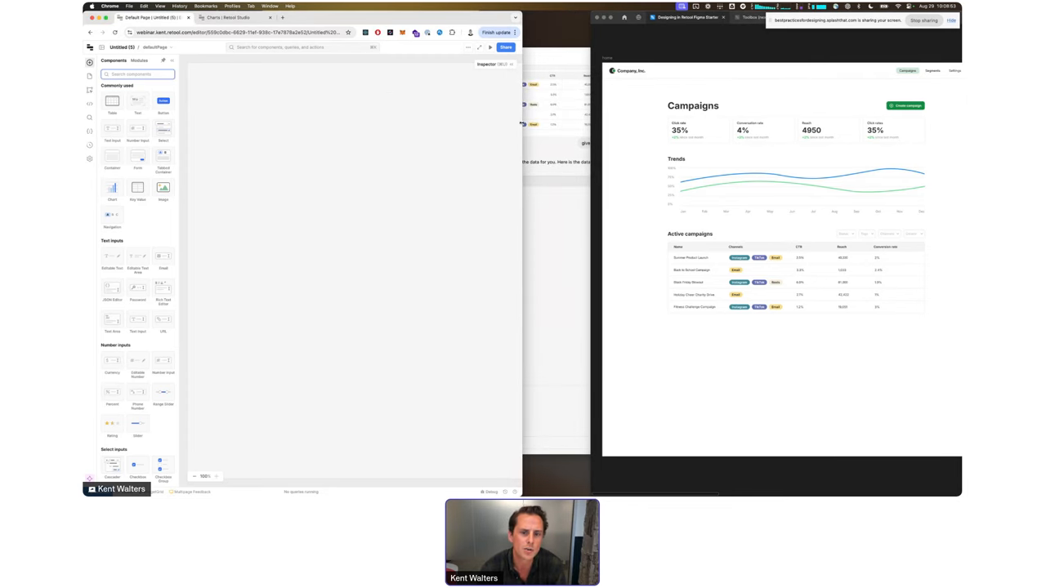
pyautogui.moveTo(522, 126); pyautogui.dragTo(590, 128)
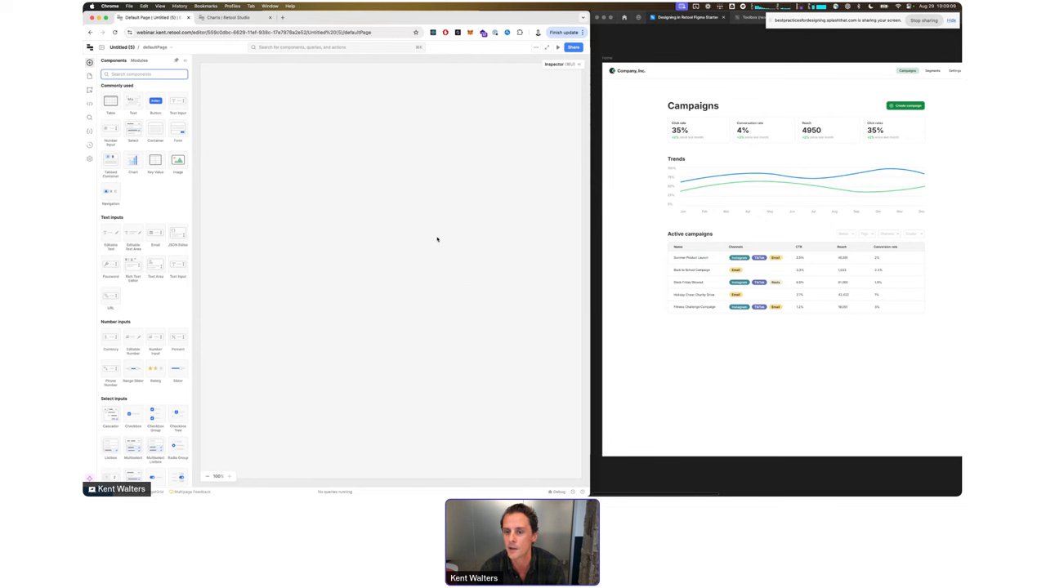
# Step: Set the app's theme to Demo theme in the app settings and close the settings
pyautogui.click(241, 104)
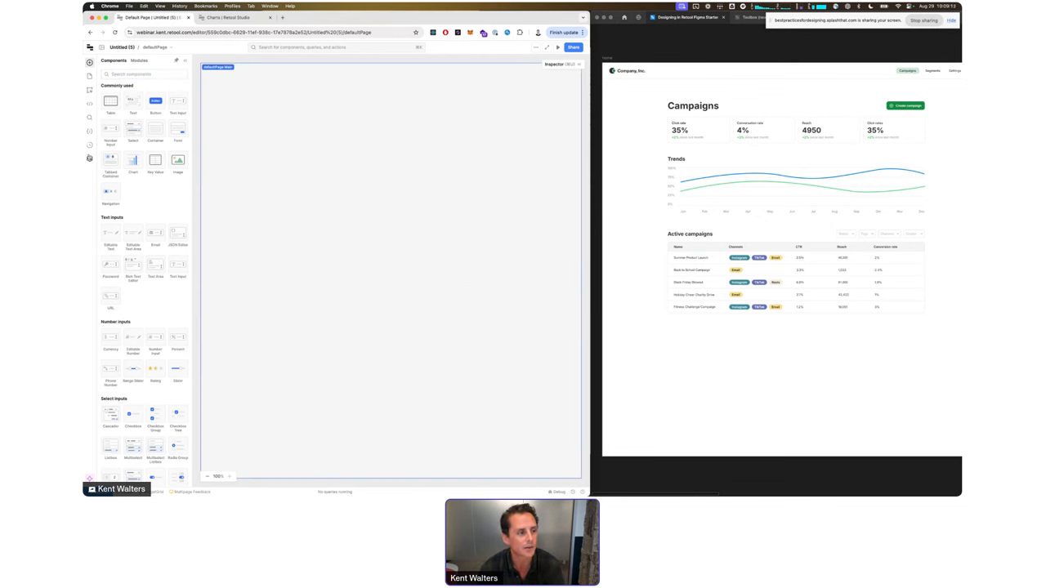
pyautogui.click(90, 159)
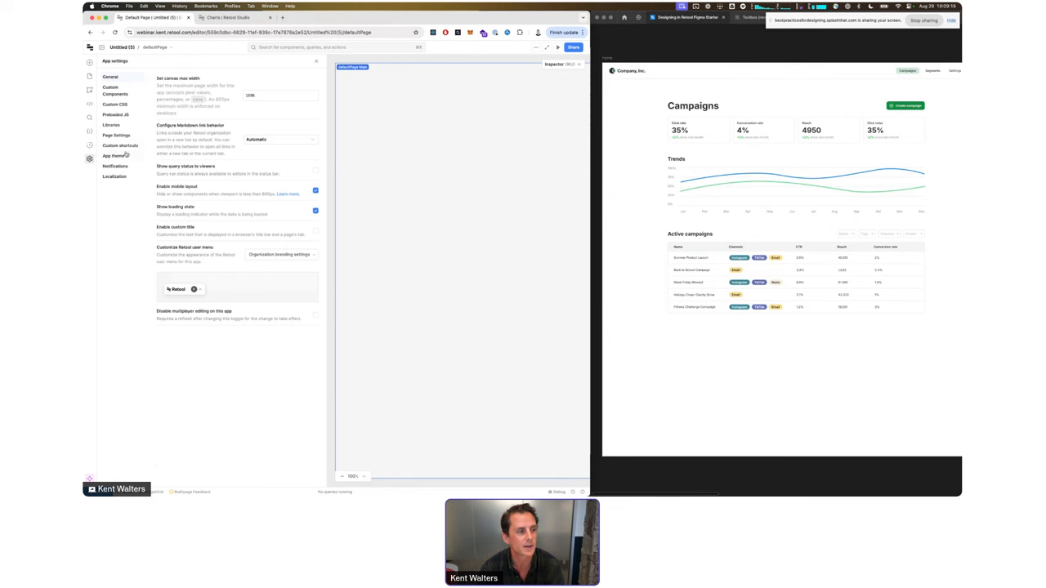
pyautogui.click(121, 155)
pyautogui.click(197, 114)
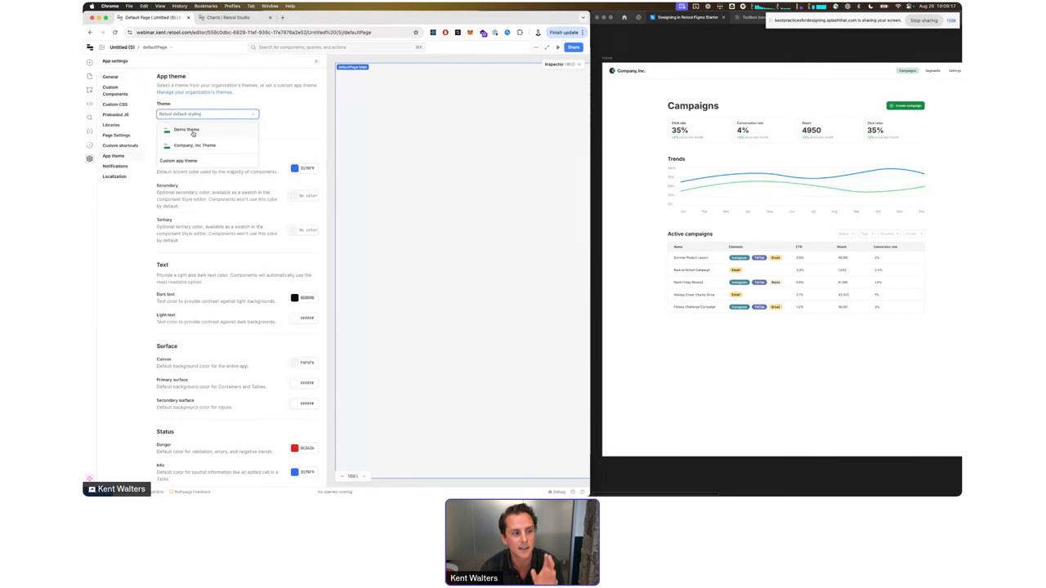
pyautogui.click(186, 129)
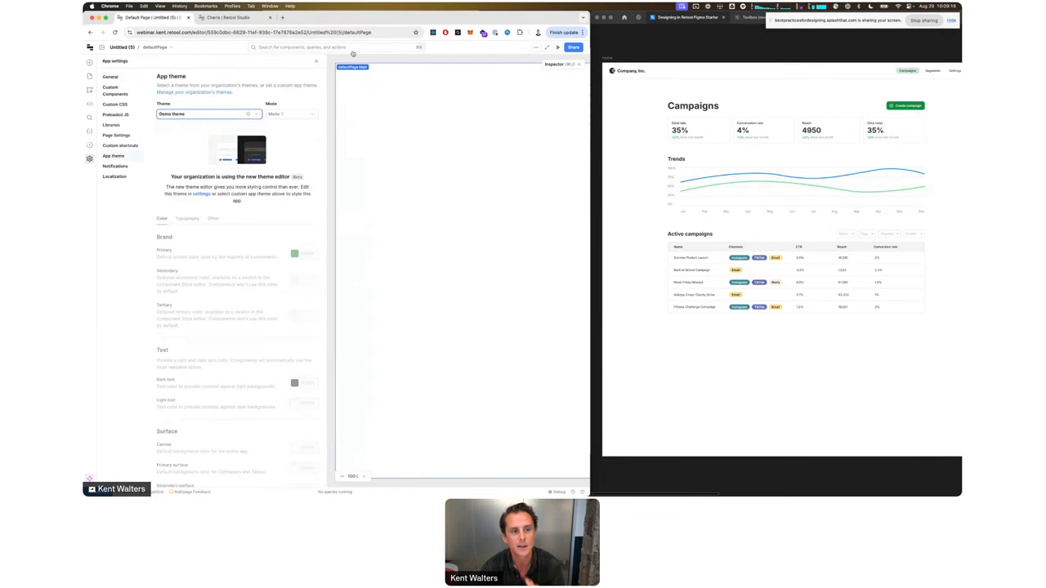
pyautogui.click(316, 61)
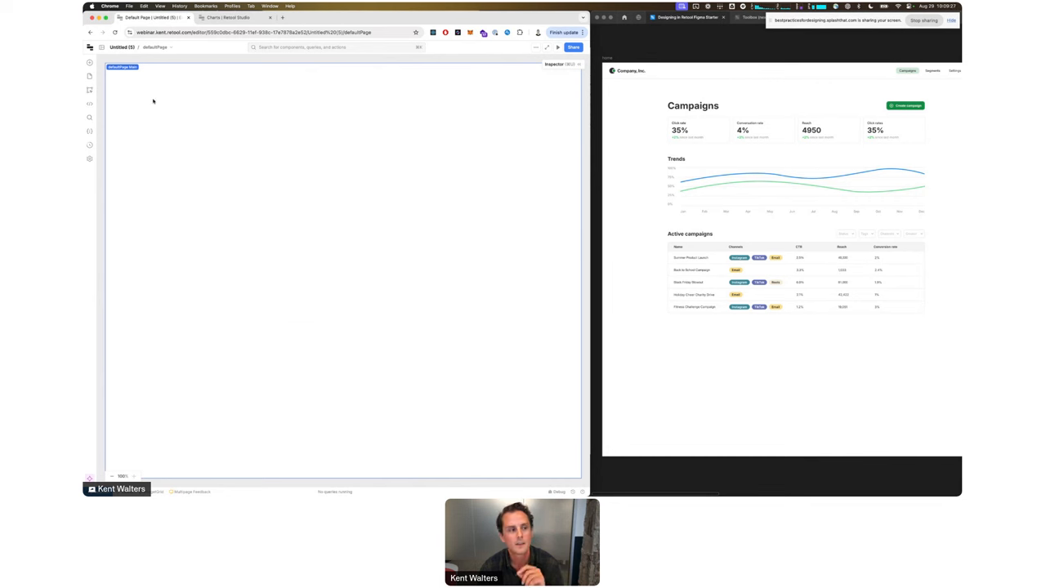
# Step: Compare the home and campaign detail frames in Figma, and rename the app's default page as home
pyautogui.click(90, 76)
pyautogui.hscroll(6, 824, 201)
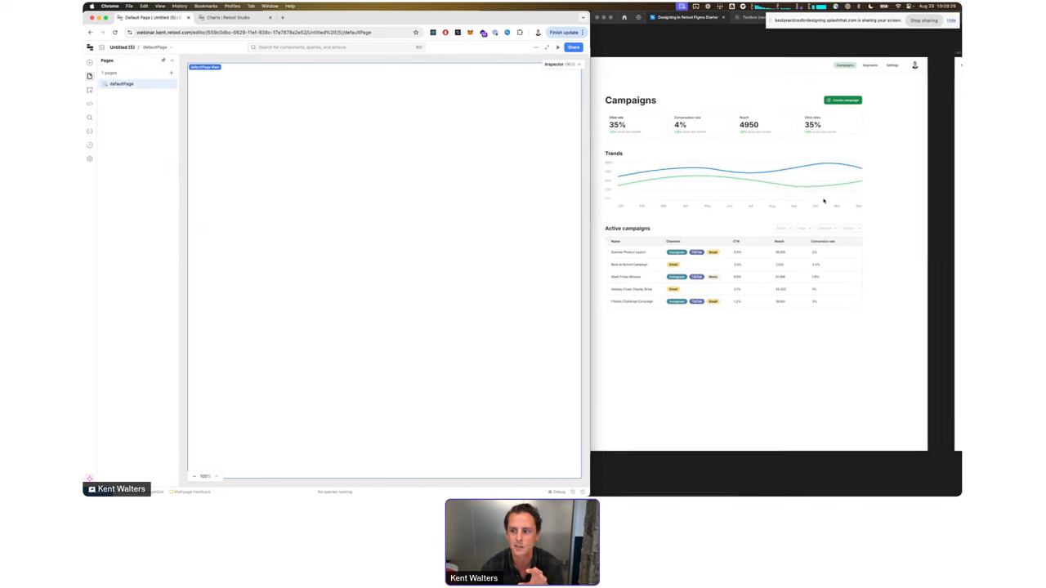
pyautogui.hscroll(-2, 825, 201)
pyautogui.hscroll(-10, 825, 201)
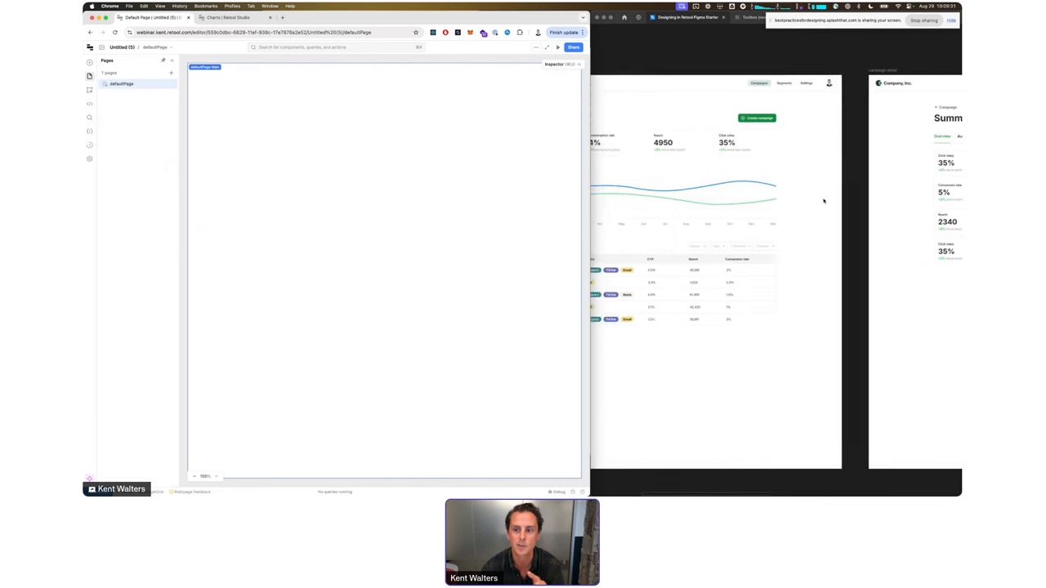
pyautogui.hscroll(8, 824, 201)
pyautogui.hscroll(2, 824, 201)
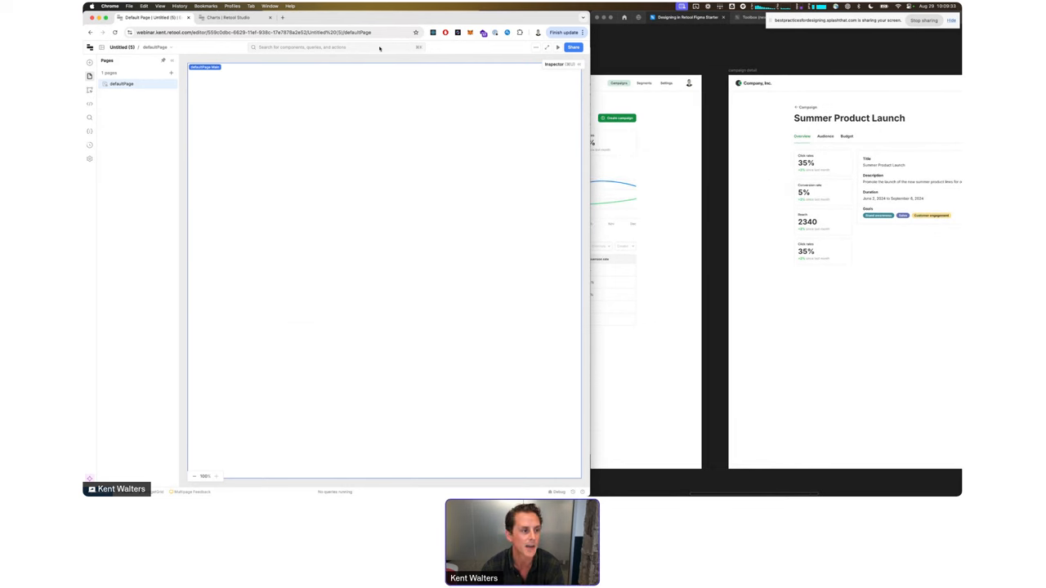
pyautogui.doubleClick(122, 84)
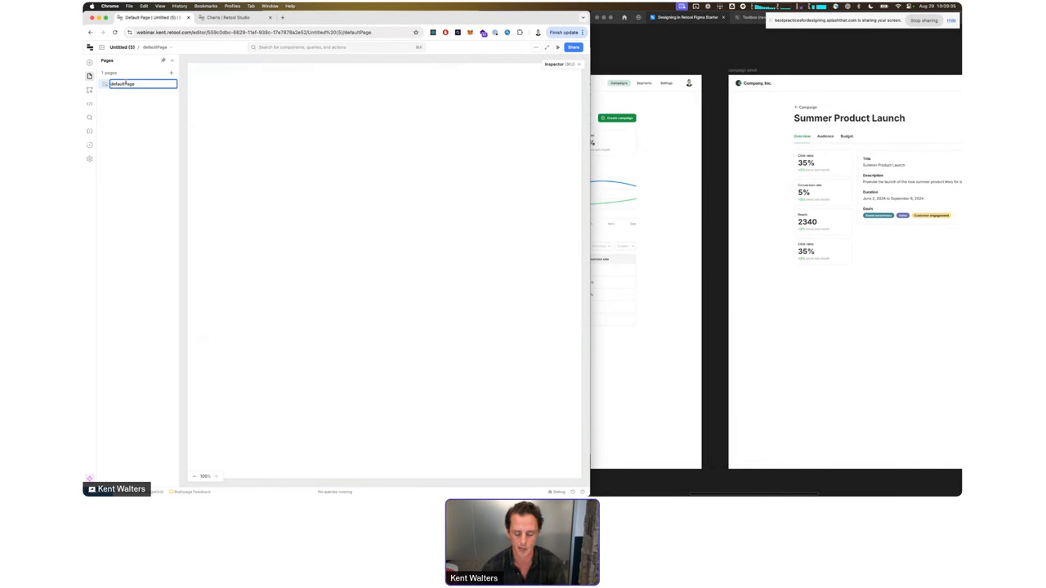
pyautogui.press('BackSpace')
pyautogui.write('home')
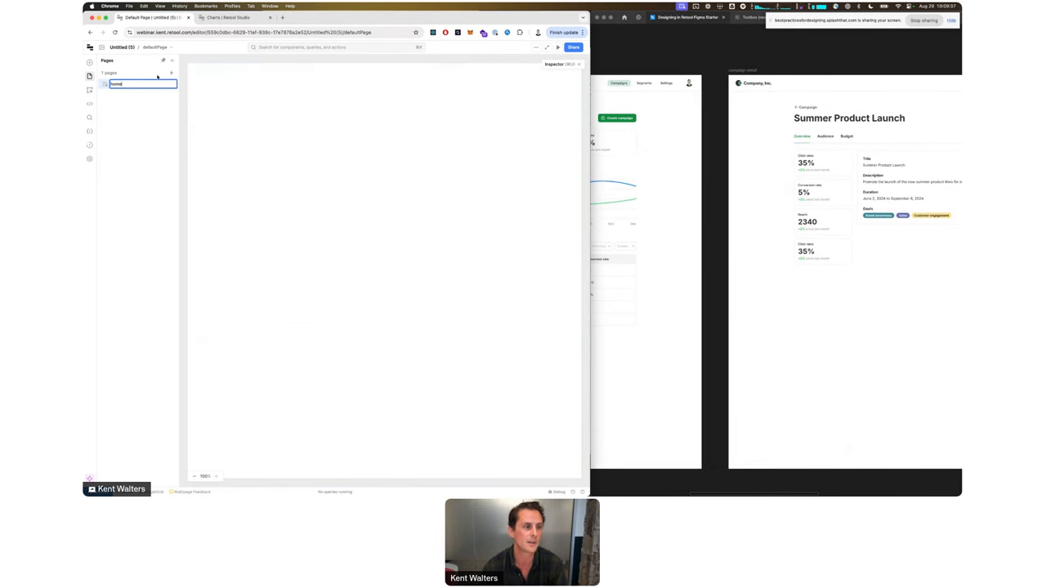
# Step: Add a second page named detail and return to the home page
pyautogui.click(170, 73)
pyautogui.click(128, 91)
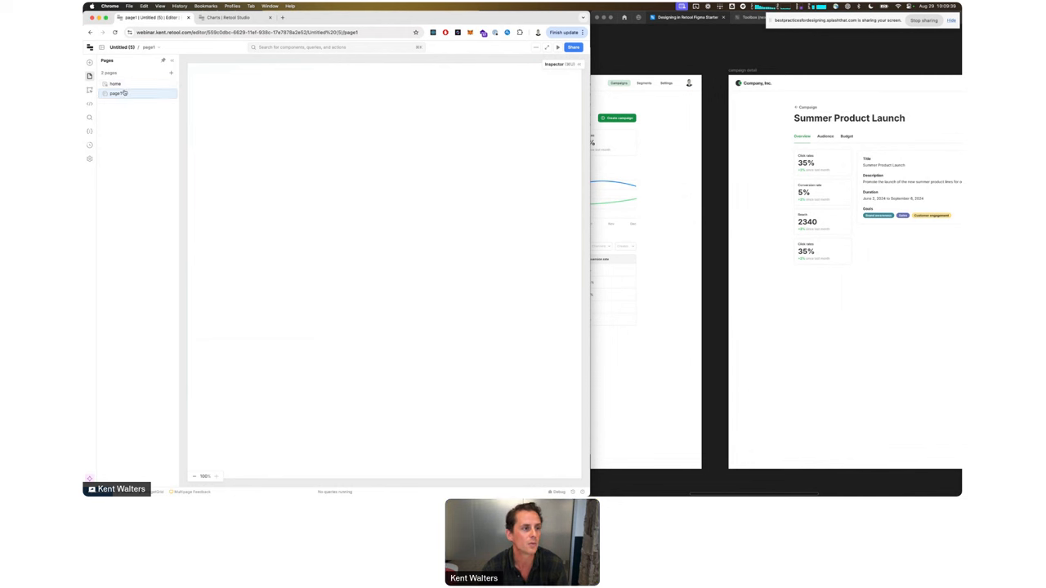
pyautogui.doubleClick(128, 91)
pyautogui.press('BackSpace')
pyautogui.write('deta')
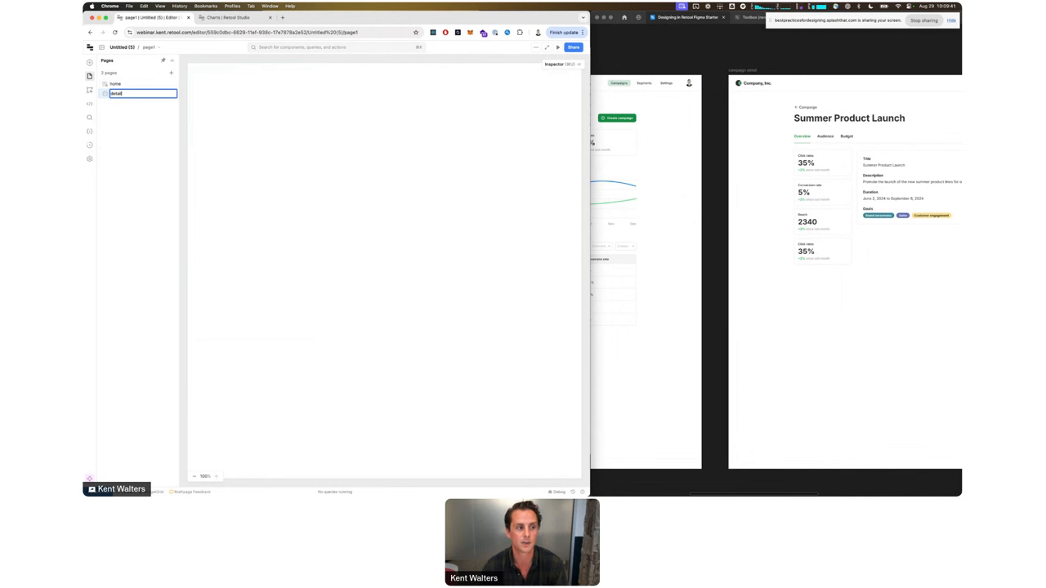
pyautogui.write('il')
pyautogui.press('Return')
pyautogui.click(117, 84)
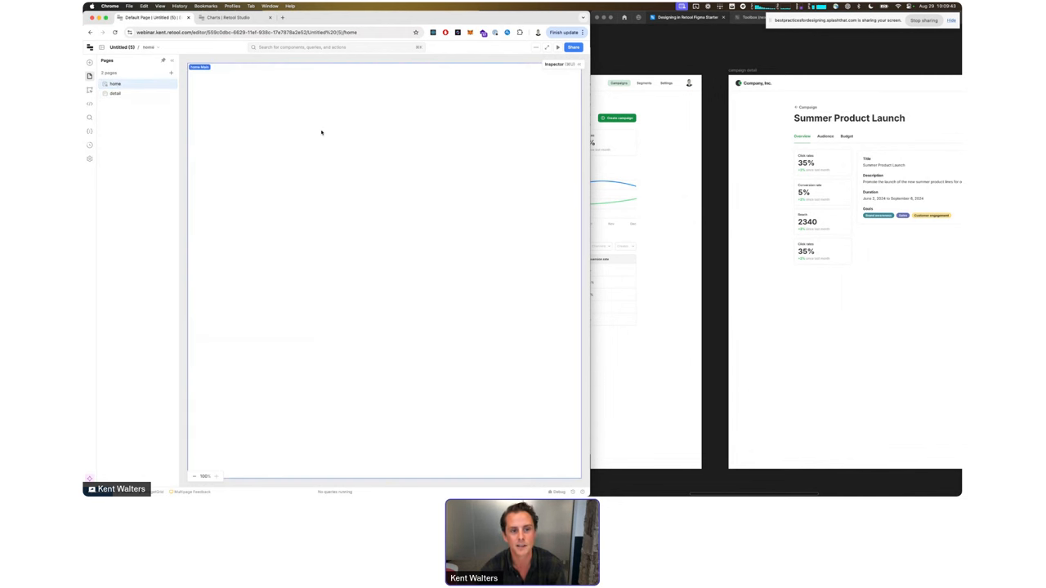
# Step: With the Figma home frame in view for reference, add a global header to the app
pyautogui.hscroll(-10, 810, 185)
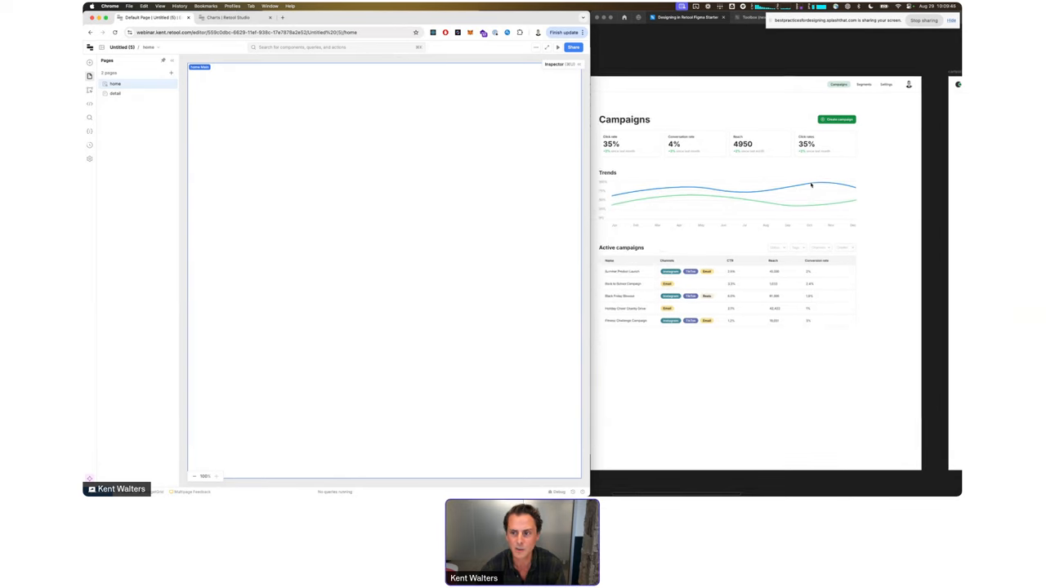
pyautogui.hscroll(-2, 810, 185)
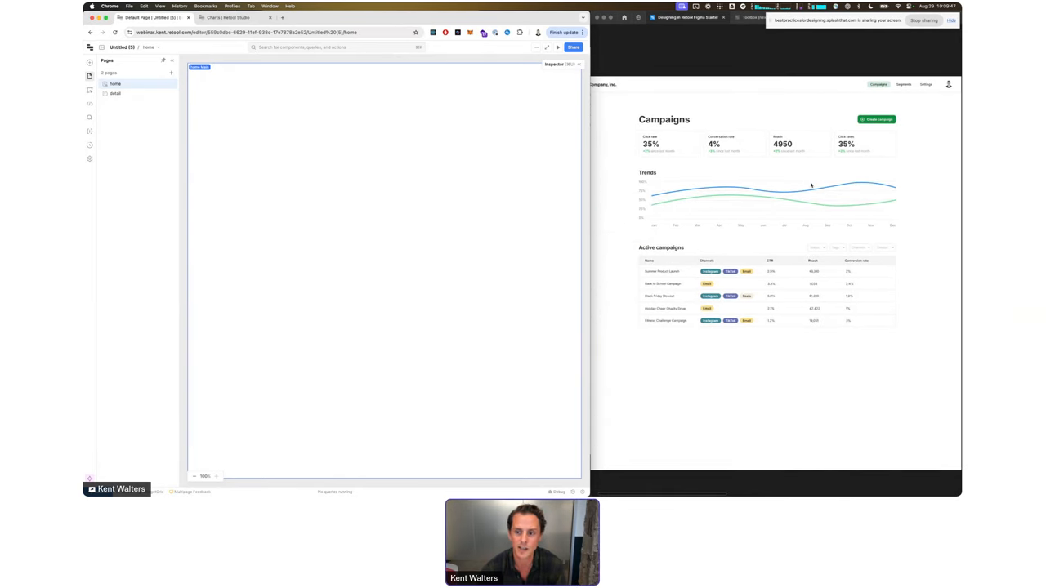
pyautogui.click(811, 185)
pyautogui.scroll(-3, 727, 168)
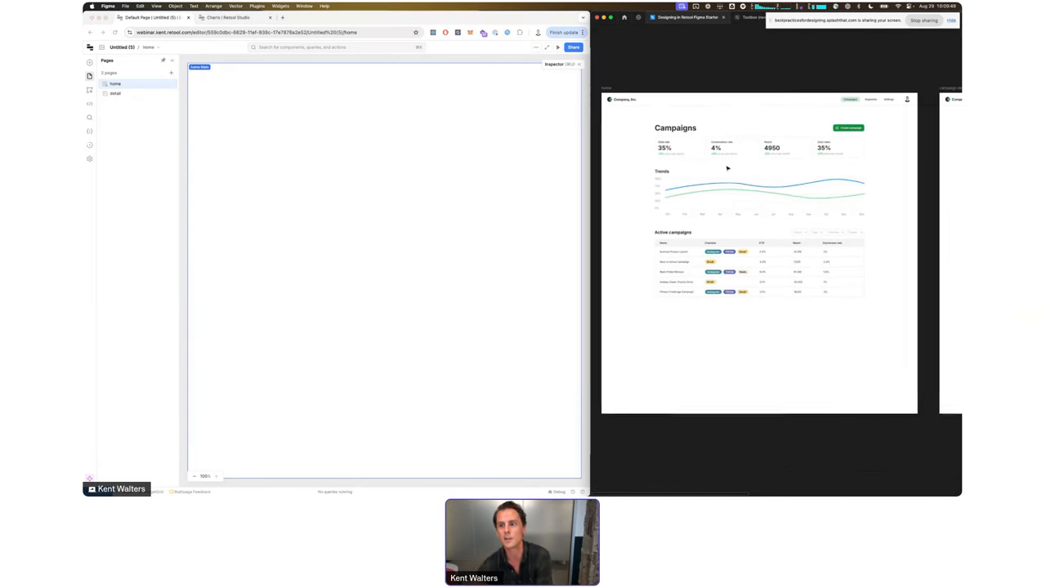
pyautogui.scroll(2, 727, 169)
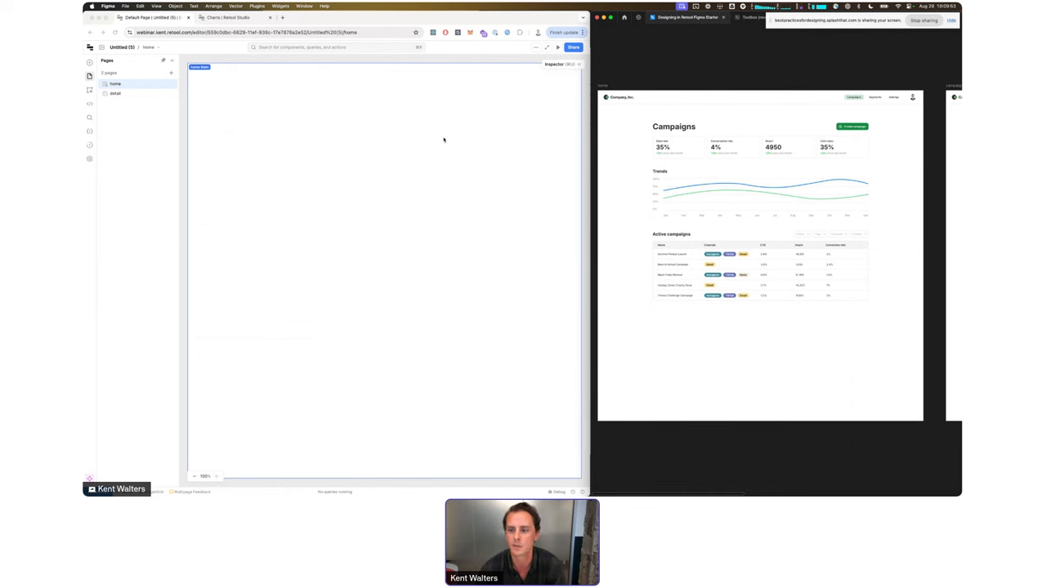
pyautogui.click(411, 154)
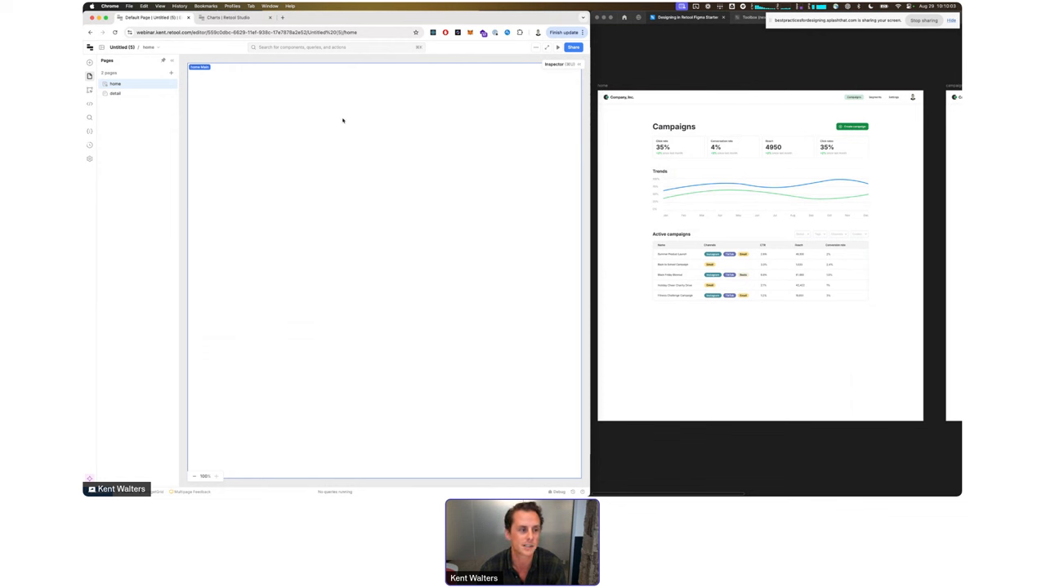
pyautogui.click(89, 90)
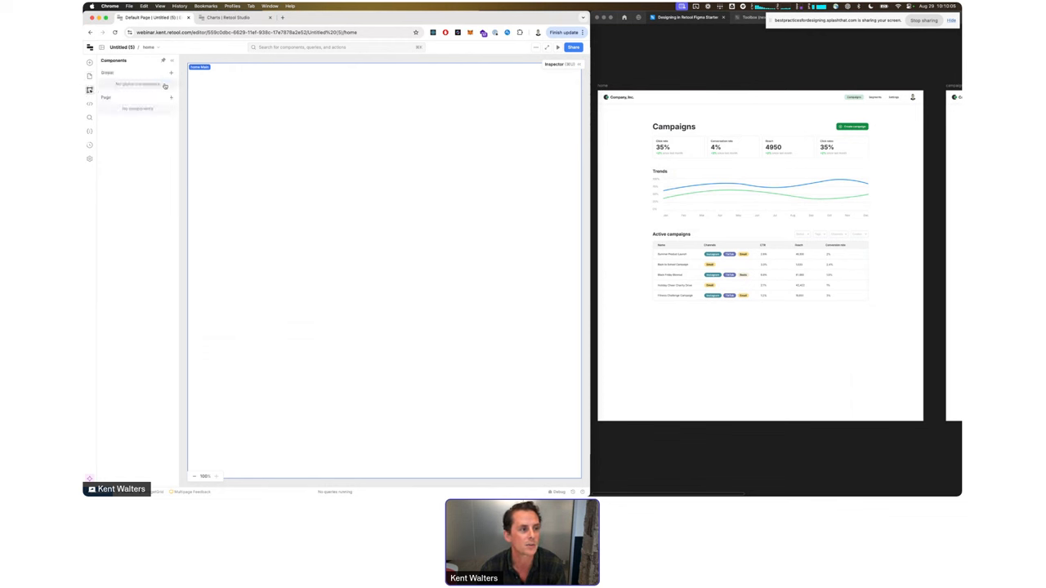
pyautogui.click(171, 73)
pyautogui.click(152, 87)
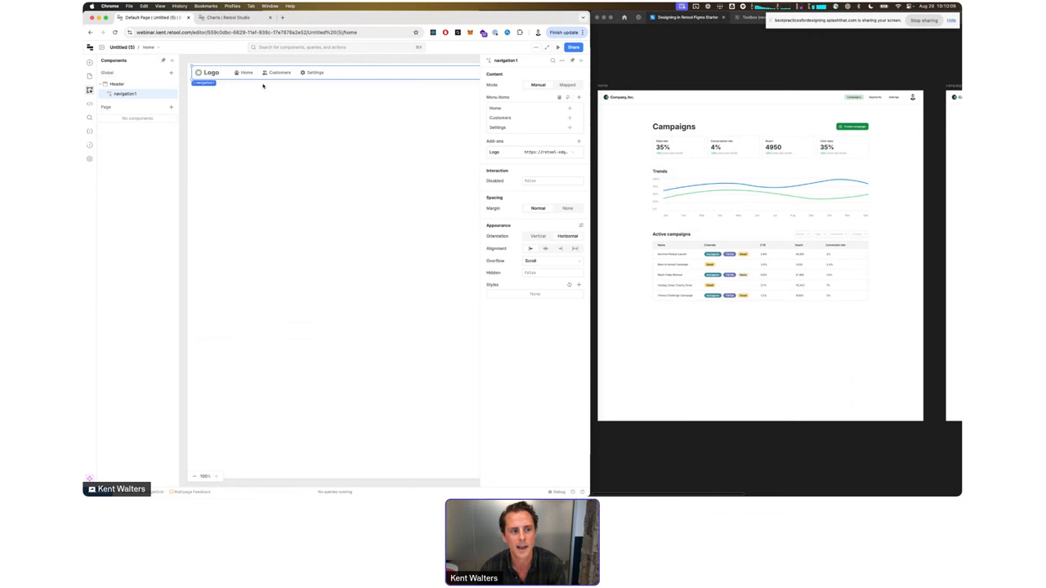
# Step: Shrink the header's navigation component from its left edge to just past mid-header, and remove its Logo add-on
pyautogui.moveTo(192, 74); pyautogui.dragTo(413, 72)
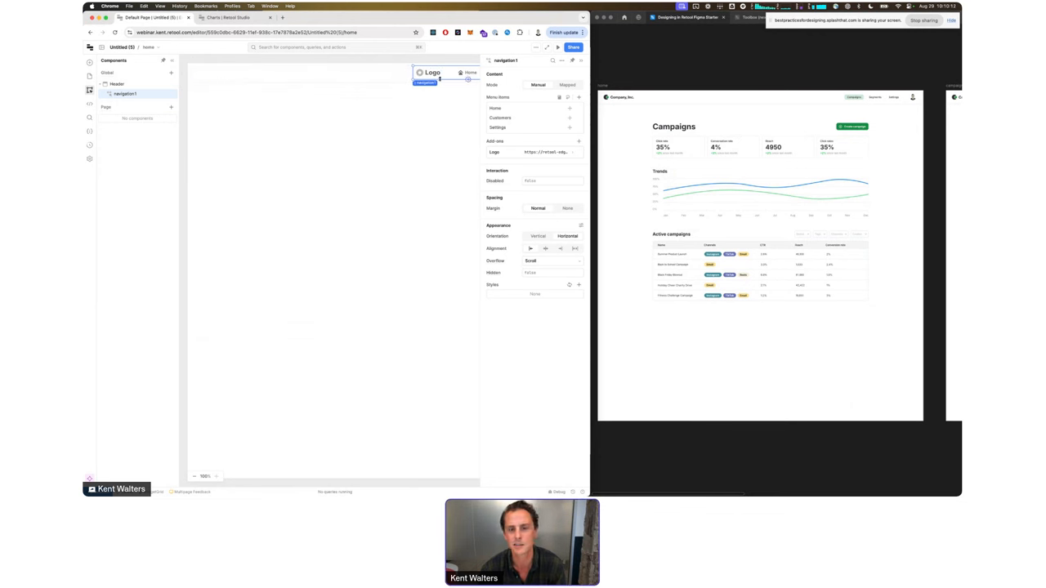
pyautogui.click(577, 151)
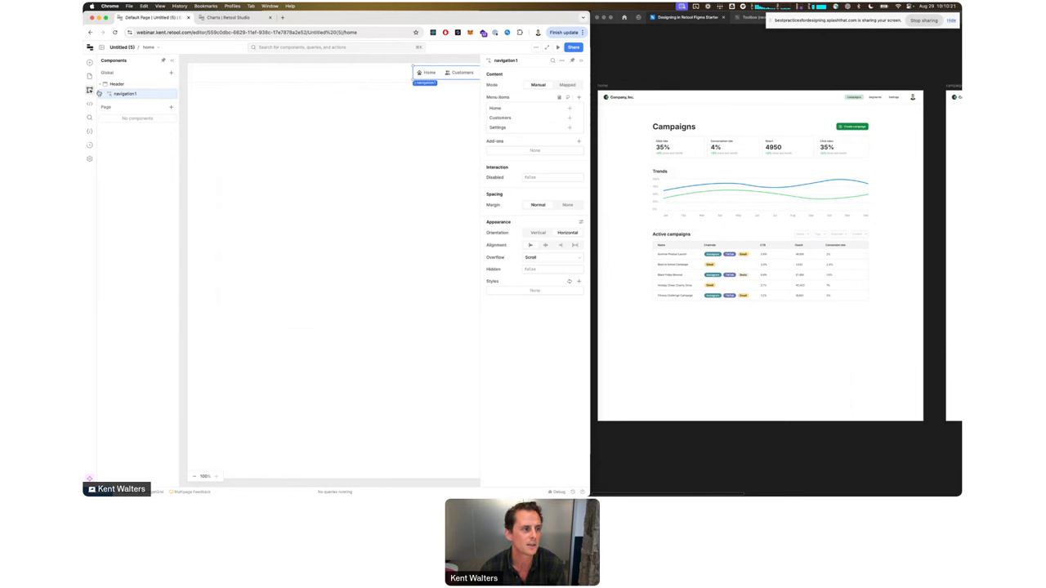
# Step: Add an Image component at the left end of the app's global header
pyautogui.click(90, 62)
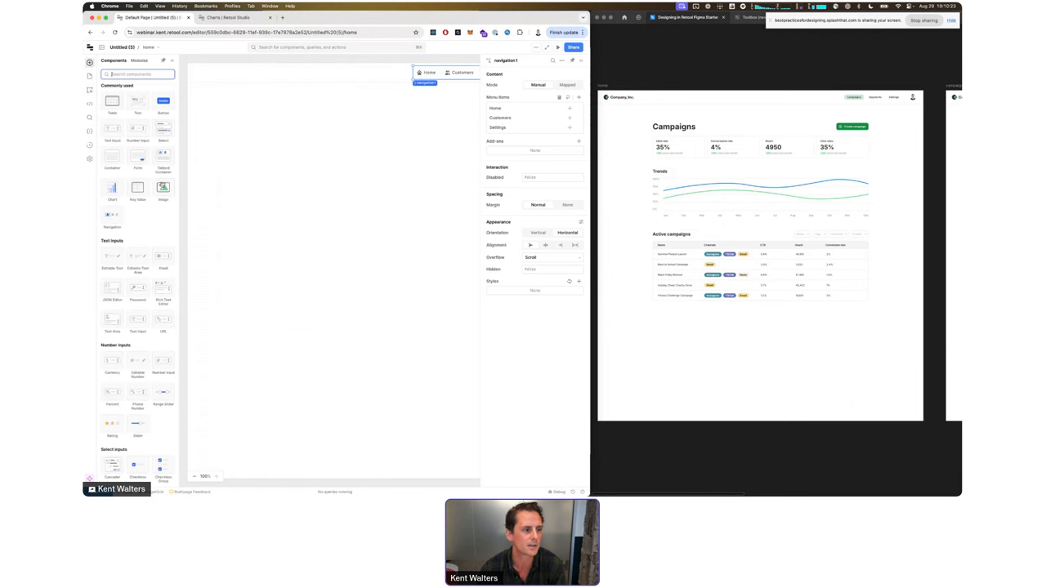
pyautogui.moveTo(163, 187); pyautogui.dragTo(198, 65)
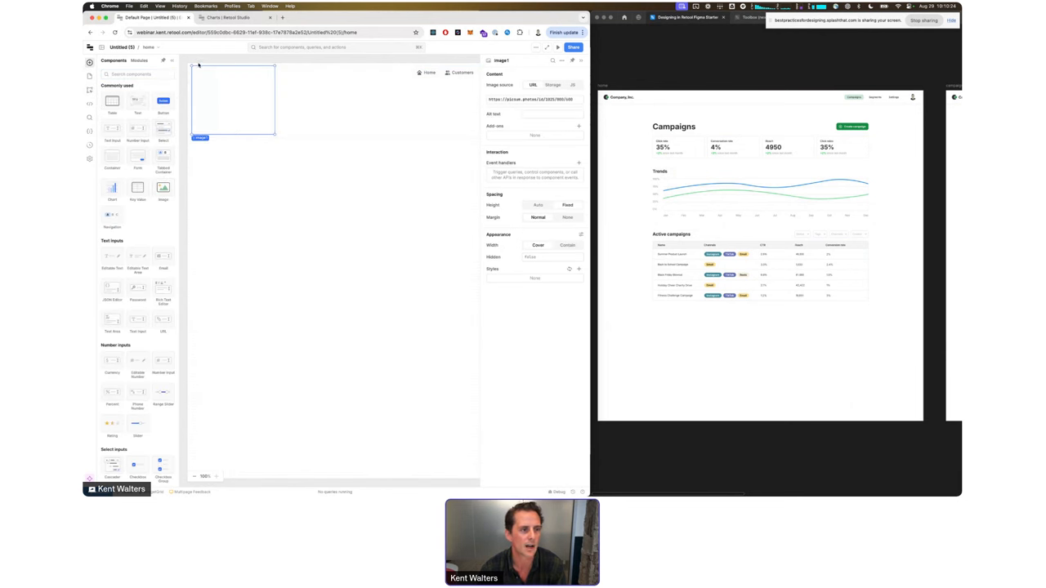
# Step: In Figma's System frame, select the Company, Inc. logo frame and export it as a PNG to the Desktop
pyautogui.click(825, 288)
pyautogui.hscroll(5, 825, 289)
pyautogui.hscroll(8, 825, 288)
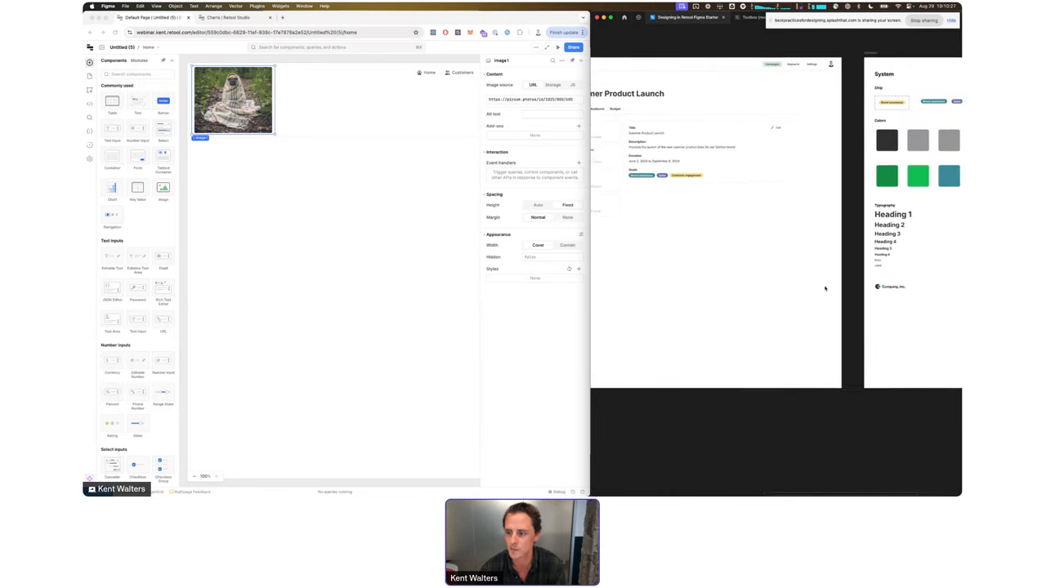
pyautogui.click(826, 288)
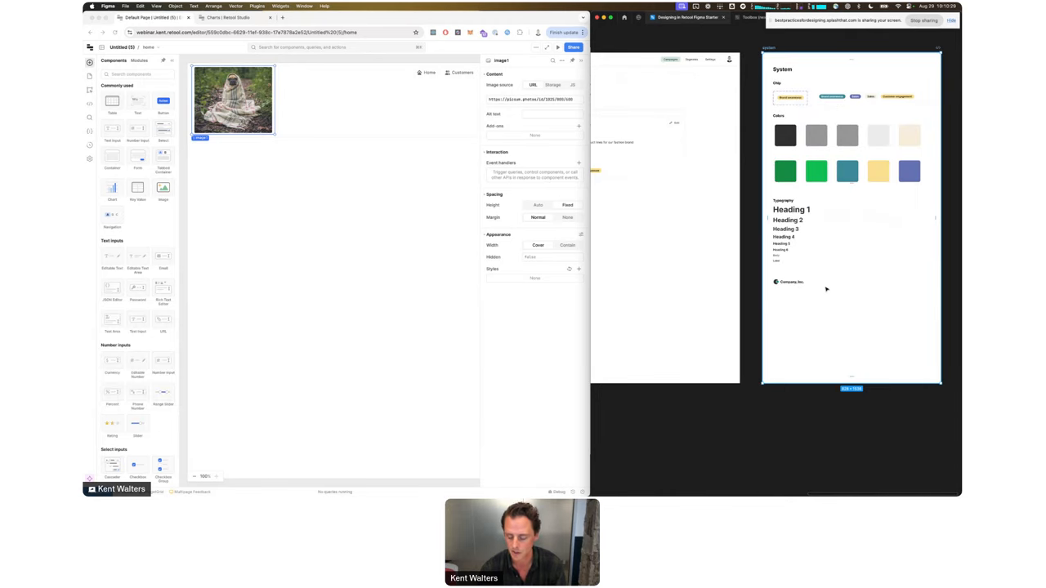
pyautogui.press('super+backslash')
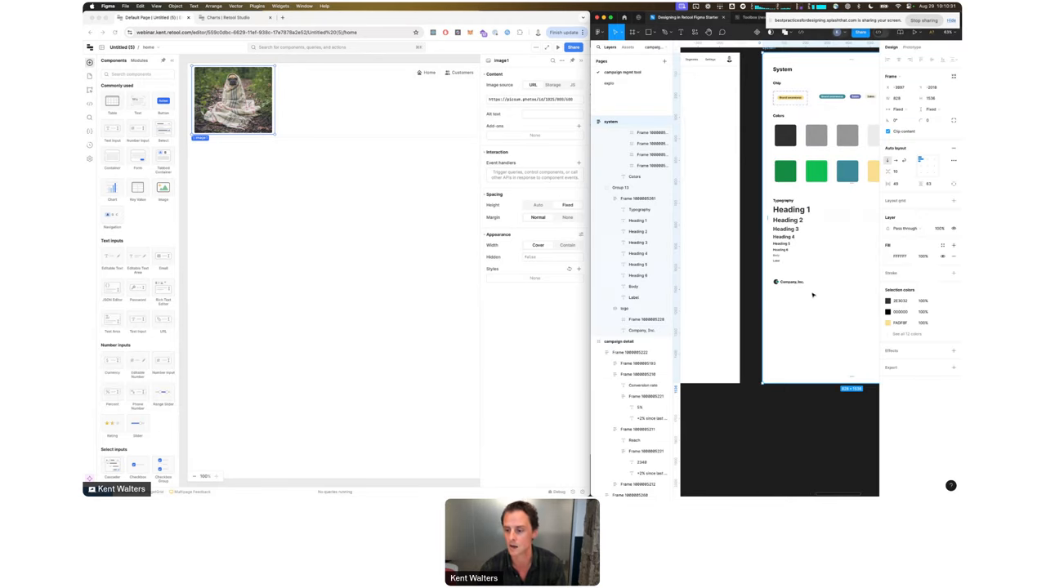
pyautogui.click(782, 282)
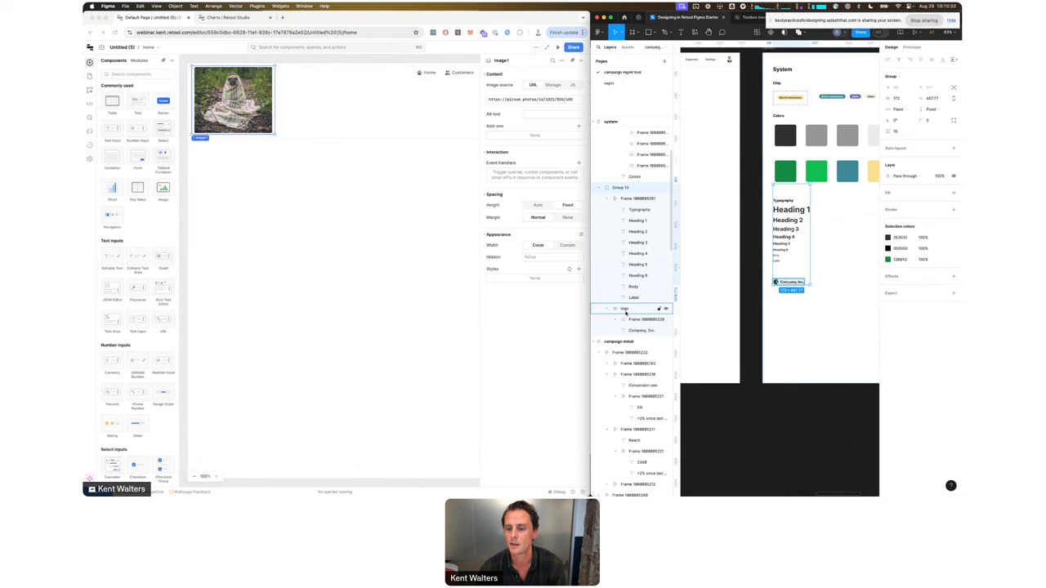
pyautogui.doubleClick(782, 282)
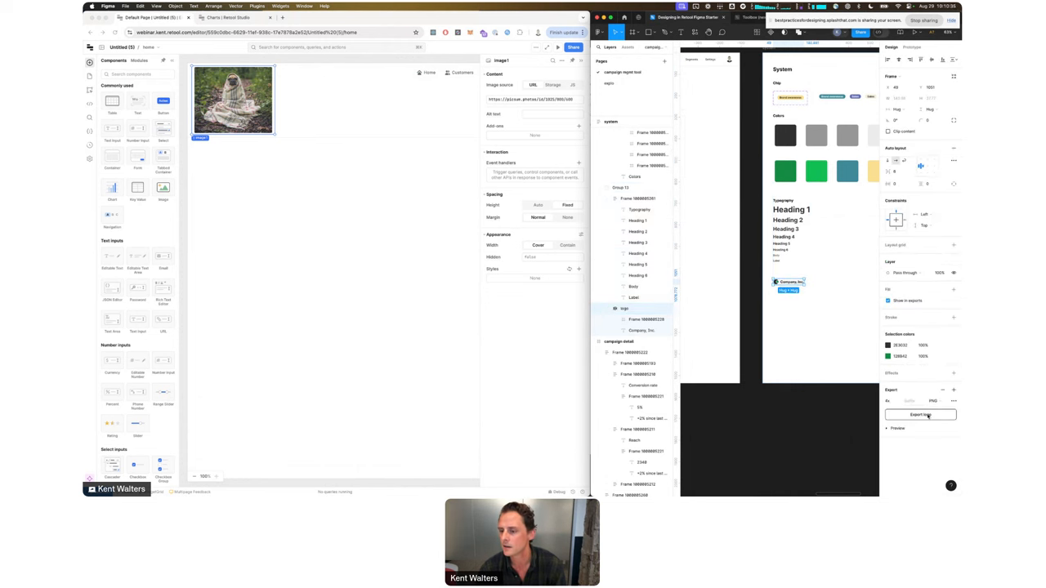
pyautogui.click(920, 415)
pyautogui.click(895, 319)
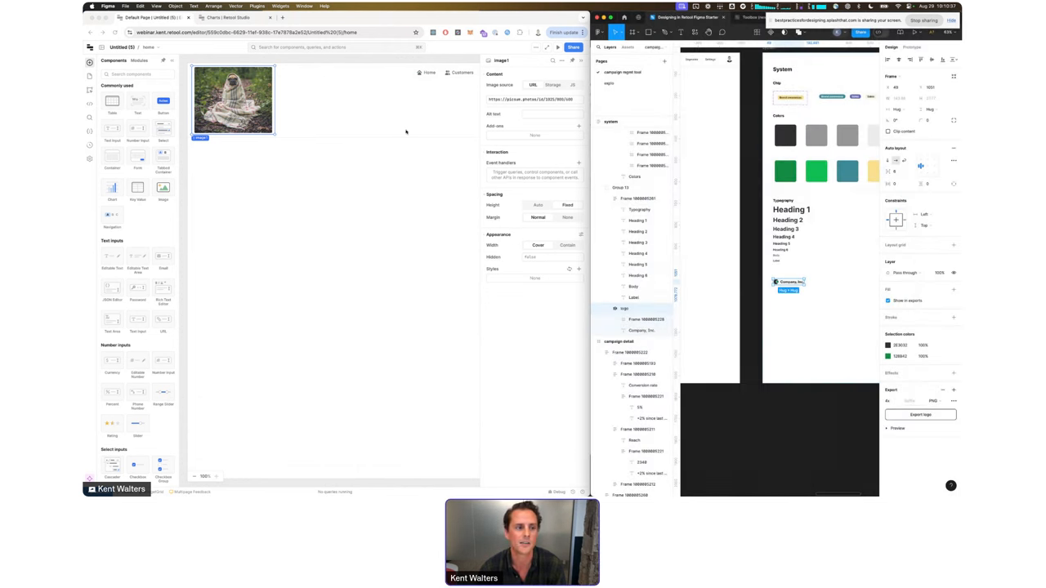
# Step: Back in Retool, switch the header image's source to Storage and upload logo.png from the Desktop
pyautogui.click(247, 107)
pyautogui.click(553, 85)
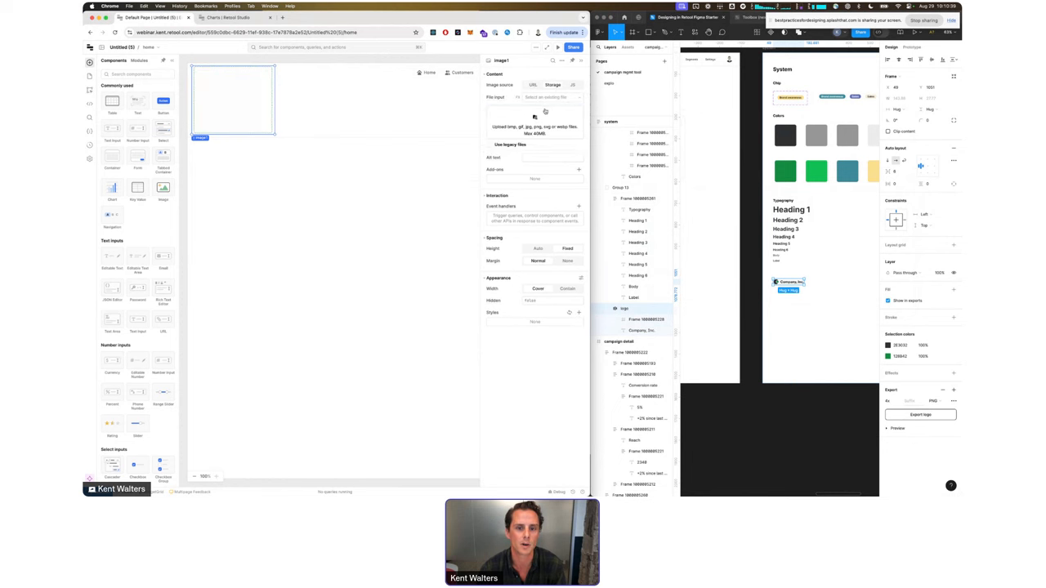
pyautogui.click(539, 113)
pyautogui.click(298, 205)
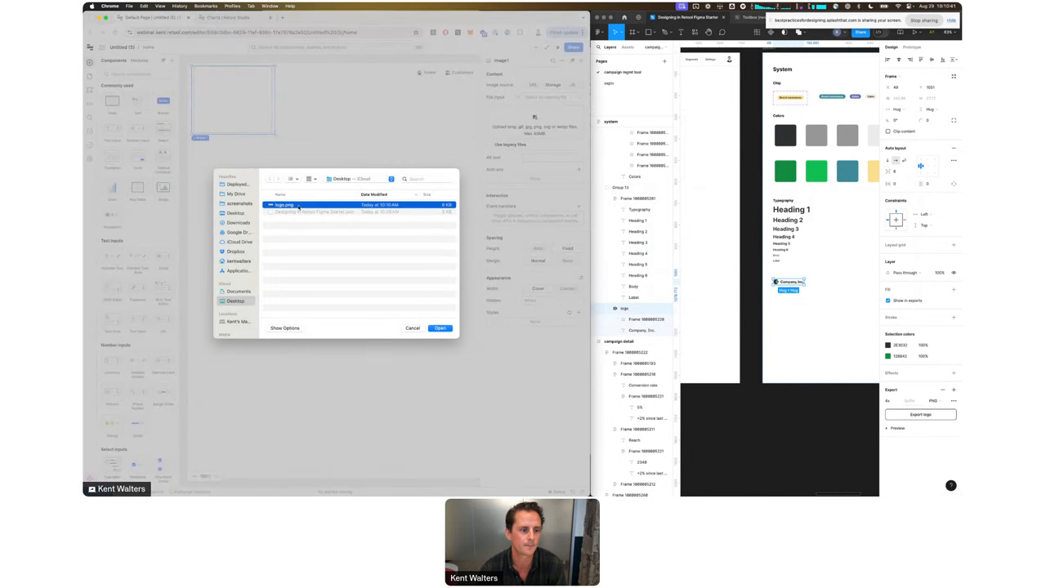
pyautogui.doubleClick(298, 206)
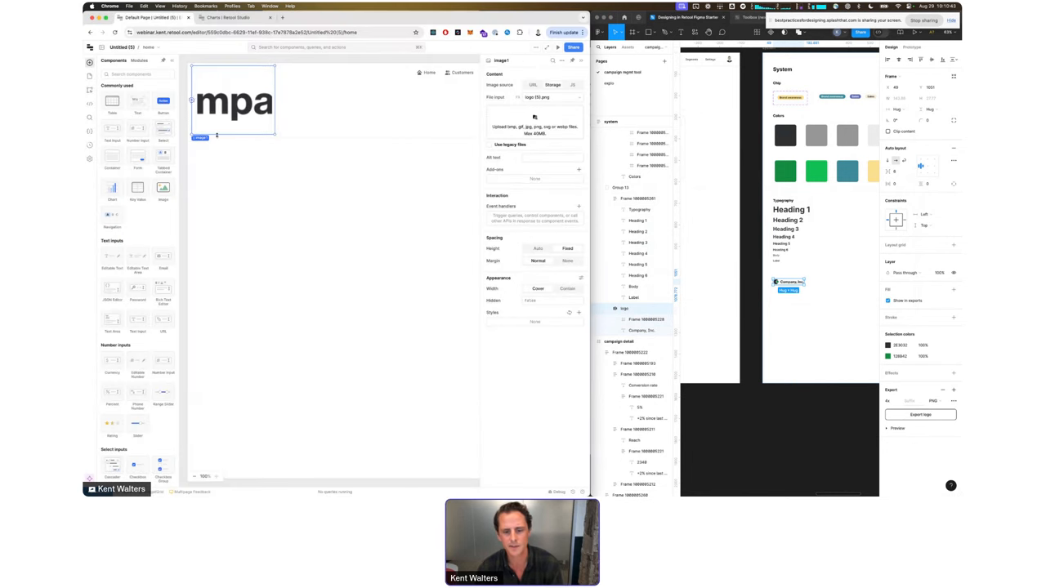
# Step: Set the logo image's width mode to Contain and reduce its height to fit the header row
pyautogui.click(568, 290)
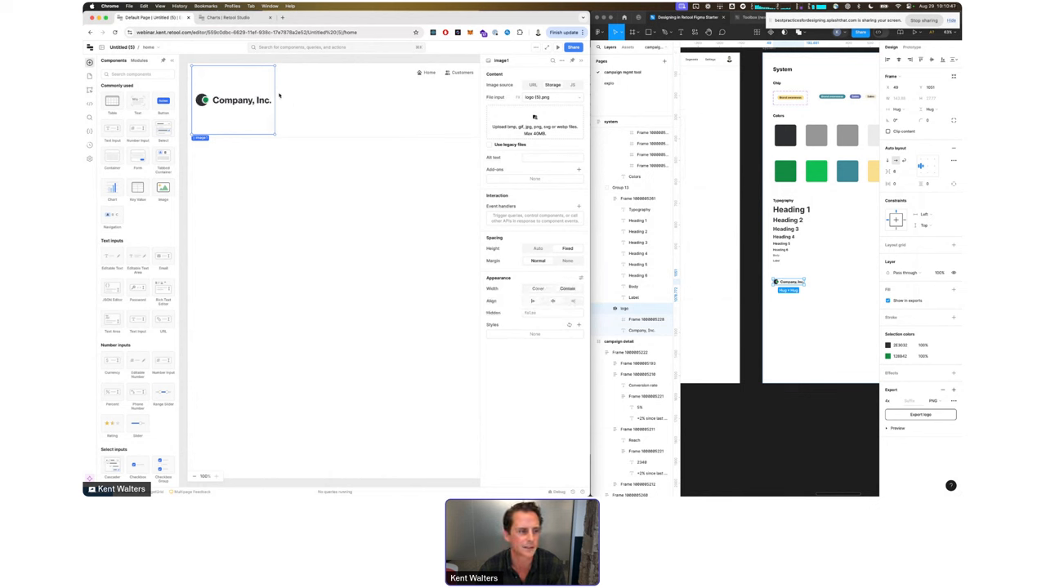
pyautogui.moveTo(275, 134); pyautogui.dragTo(273, 77)
pyautogui.click(272, 122)
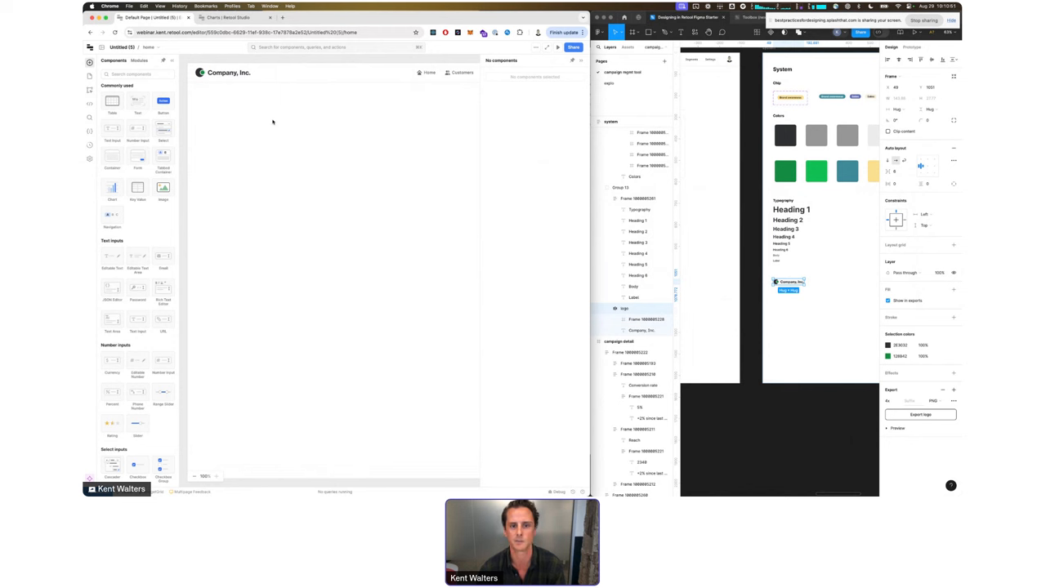
# Step: With the Figma header navigation enlarged for reference, relabel the Retool navigation's Home item as Campaigns and remove its icon
pyautogui.click(699, 182)
pyautogui.press('super+backslash')
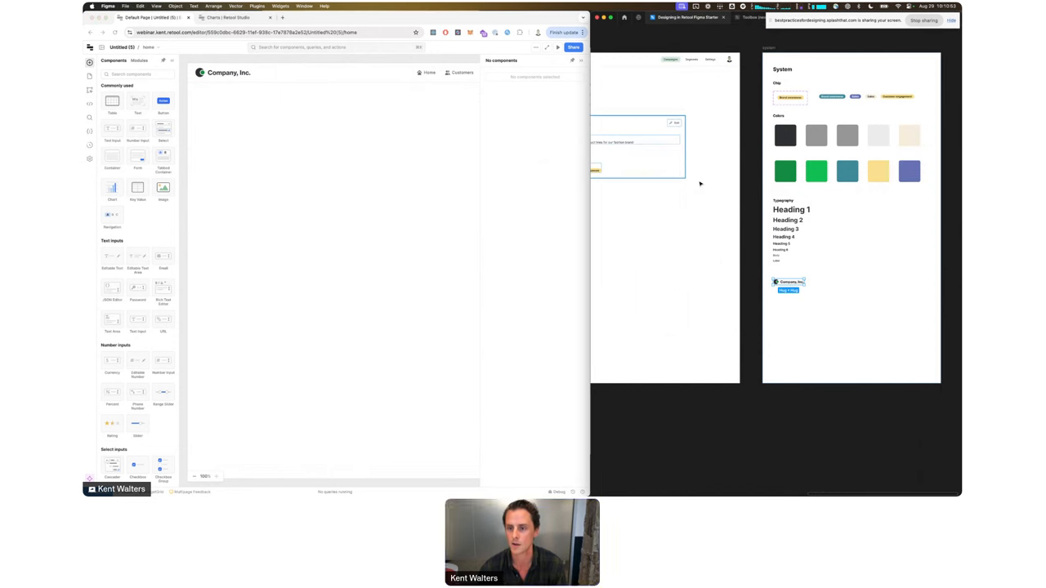
pyautogui.scroll(1, 700, 184)
pyautogui.scroll(1, 700, 184)
pyautogui.scroll(3, 750, 115)
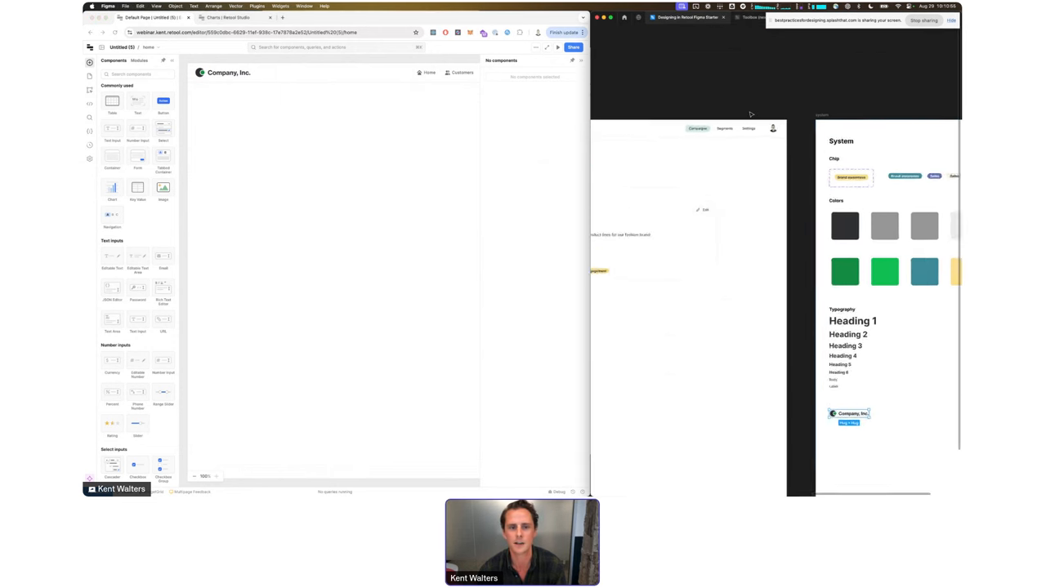
pyautogui.click(433, 92)
pyautogui.hscroll(3, 434, 92)
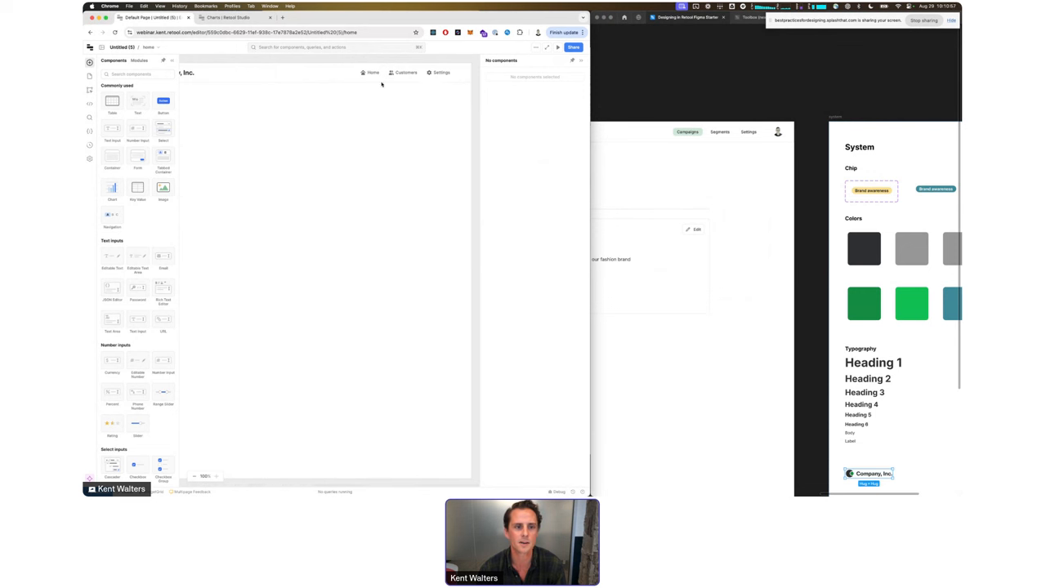
pyautogui.click(413, 74)
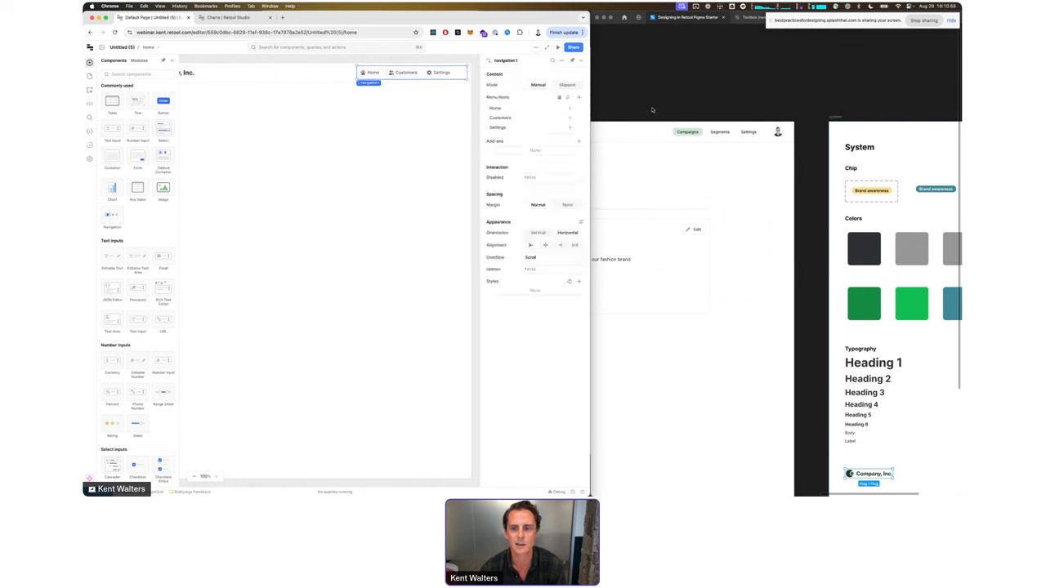
pyautogui.click(491, 110)
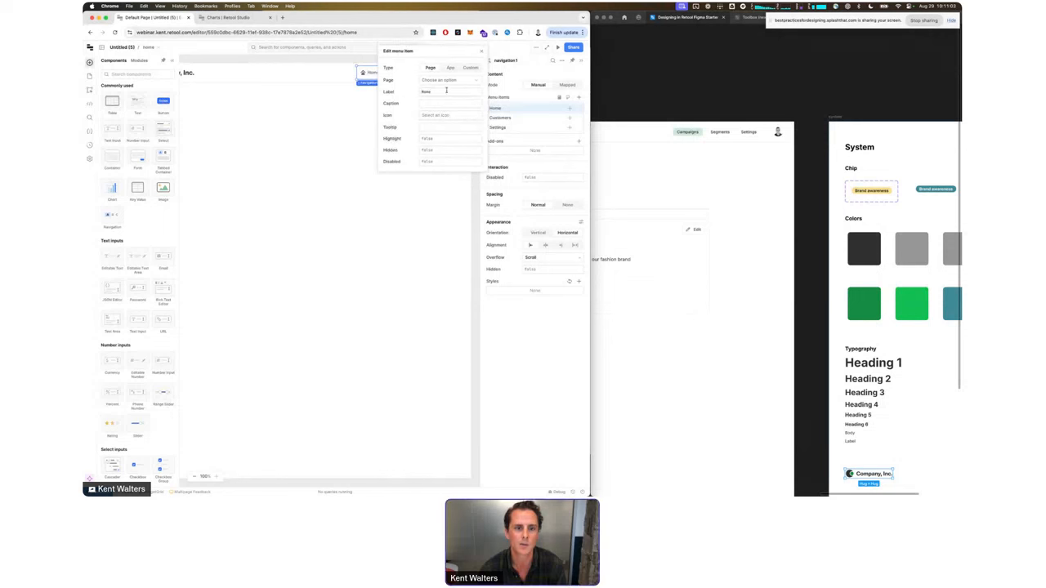
pyautogui.tripleClick(446, 90)
pyautogui.write('Campaigns')
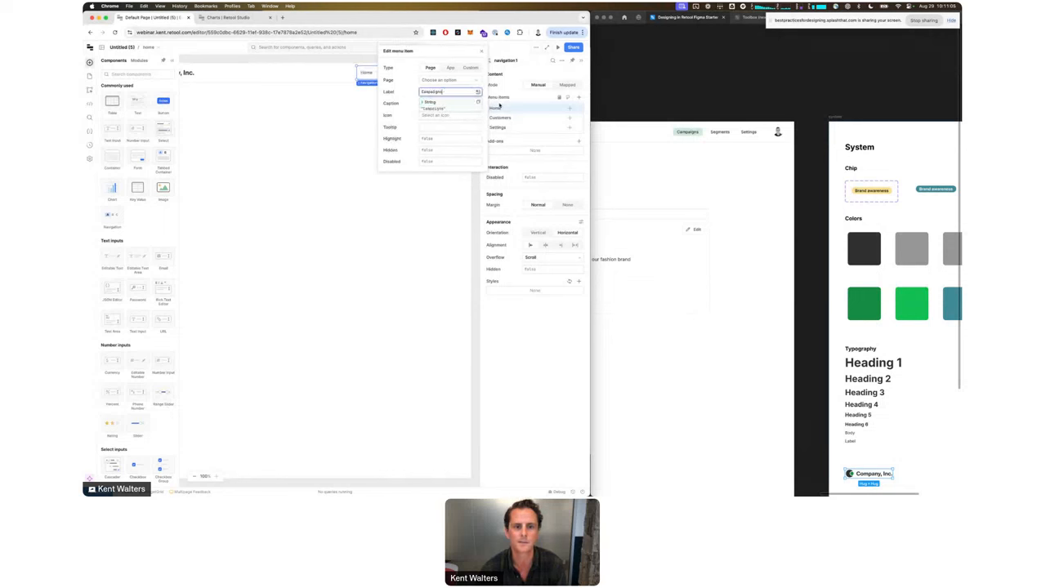
# Step: Remove the icon from the navigation's Customers item and relabel it as Segments
pyautogui.click(525, 120)
pyautogui.click(501, 121)
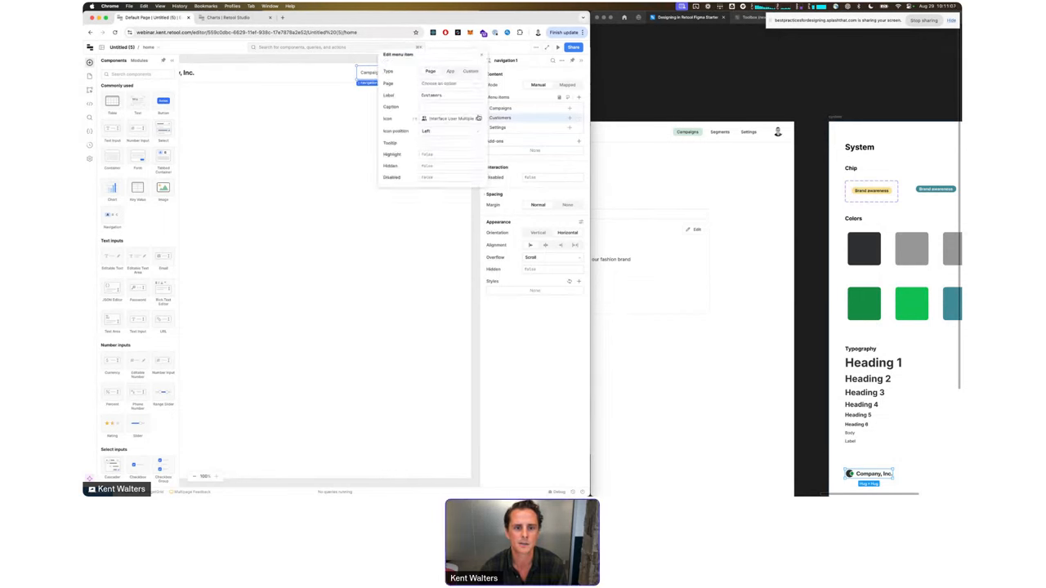
pyautogui.click(479, 118)
pyautogui.click(479, 118)
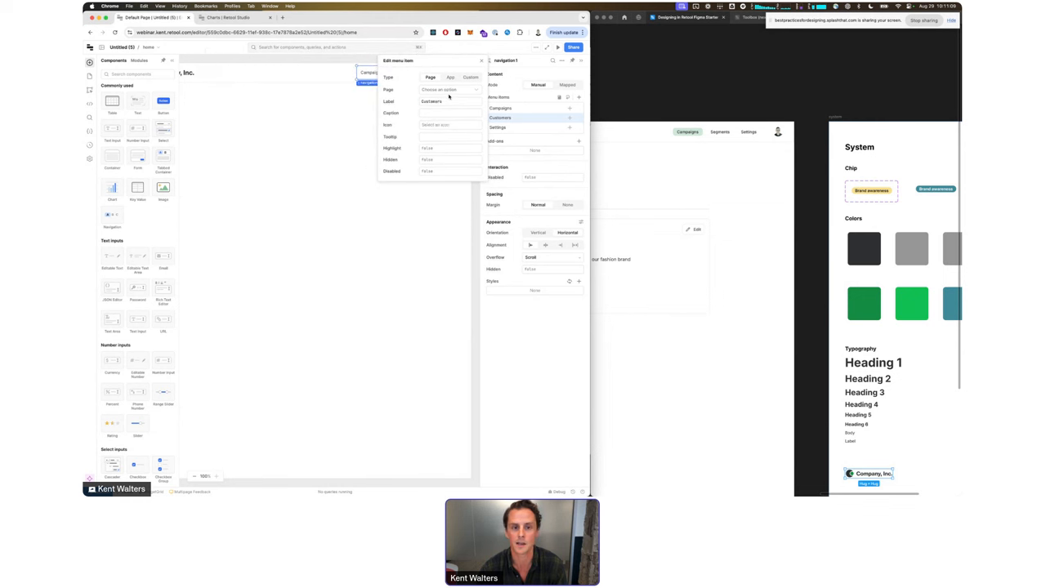
pyautogui.tripleClick(448, 100)
pyautogui.write('Segments')
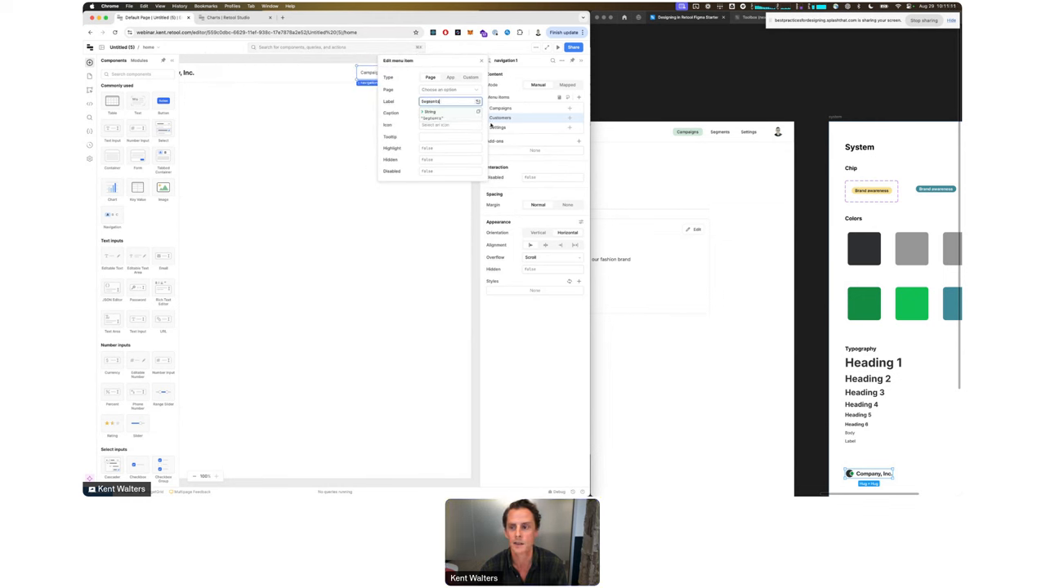
# Step: Remove the cog icon from the navigation's Settings item
pyautogui.click(488, 130)
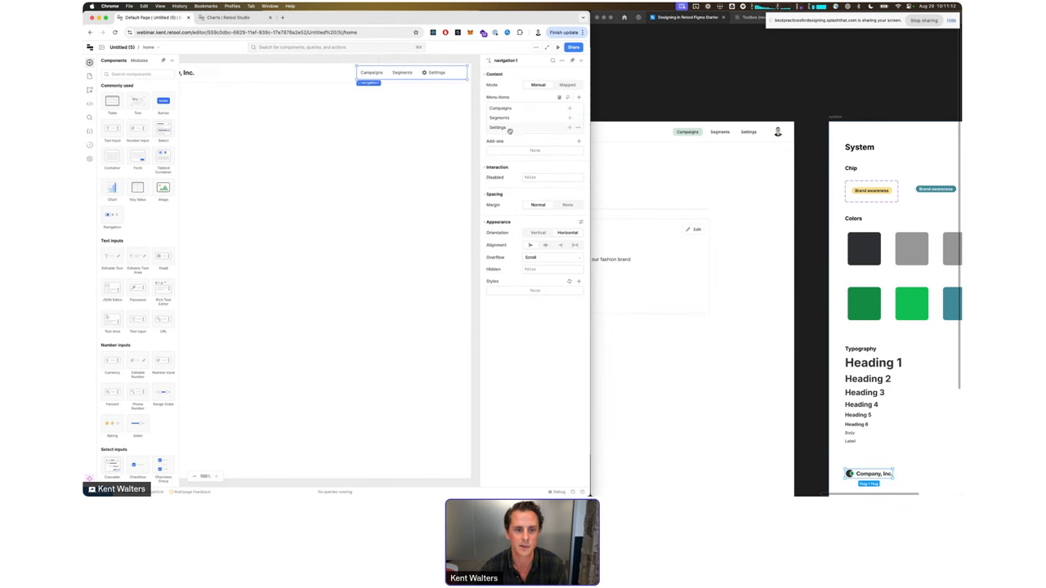
pyautogui.click(497, 128)
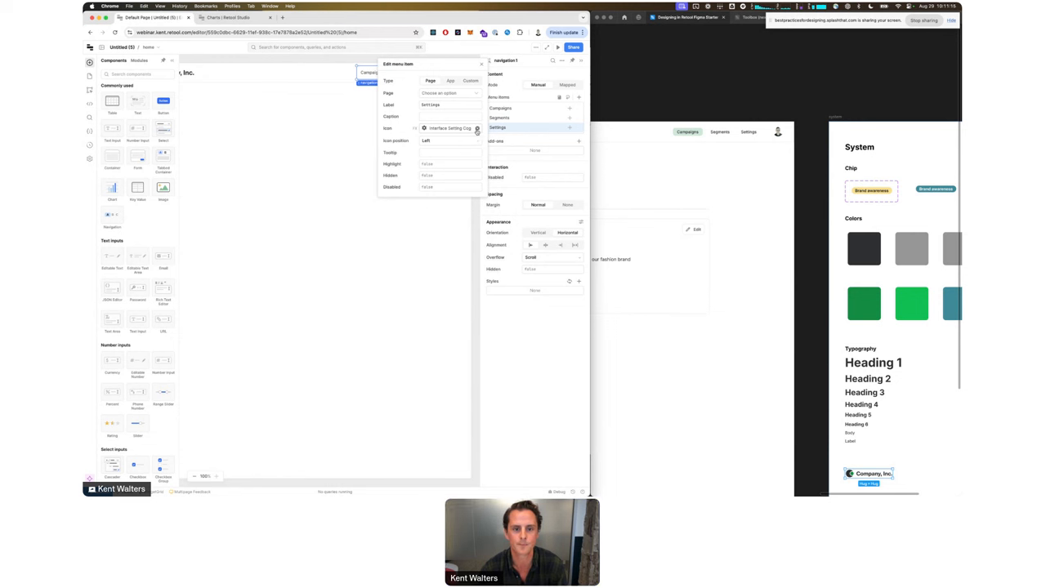
pyautogui.click(351, 134)
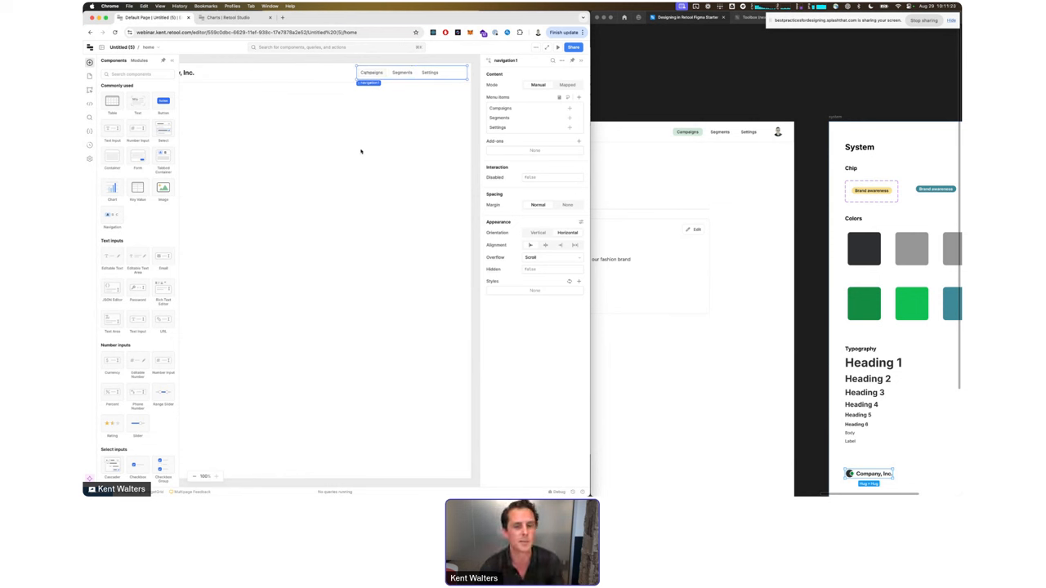
# Step: Change the Campaigns menu item's type to Custom and set its Highlight to true
pyautogui.click(507, 110)
pyautogui.click(470, 67)
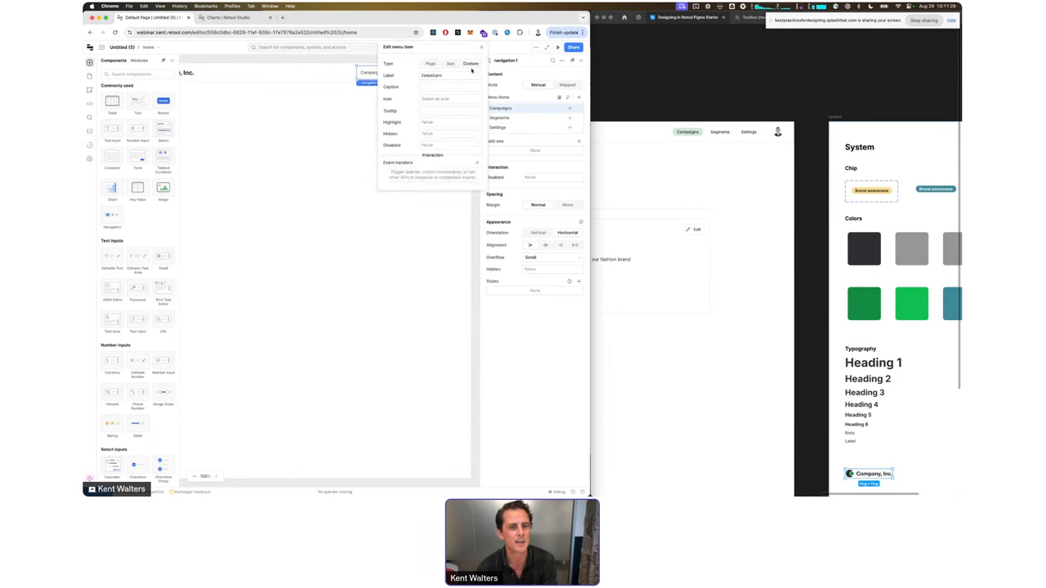
pyautogui.click(427, 122)
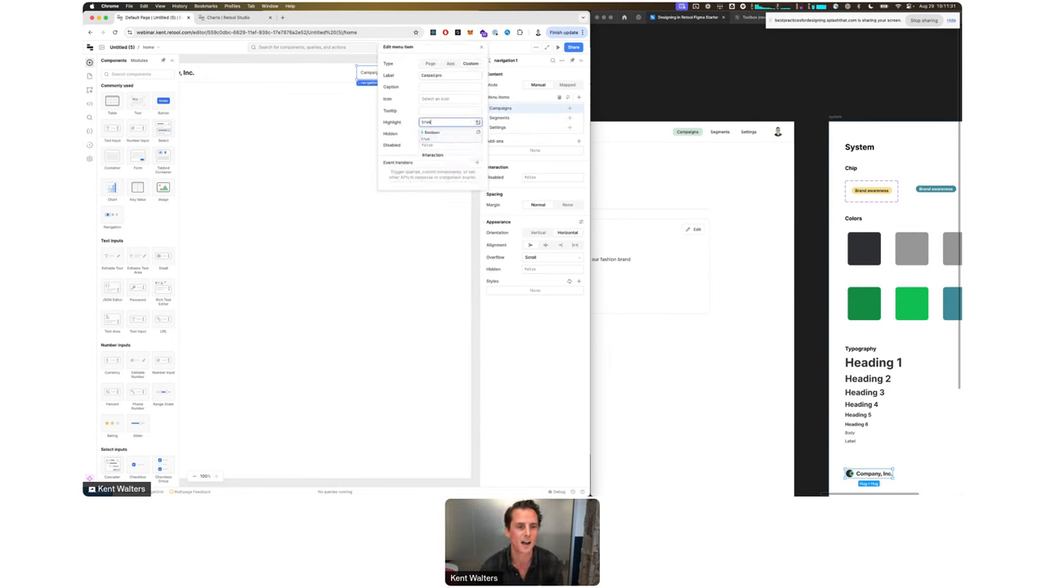
pyautogui.click(331, 141)
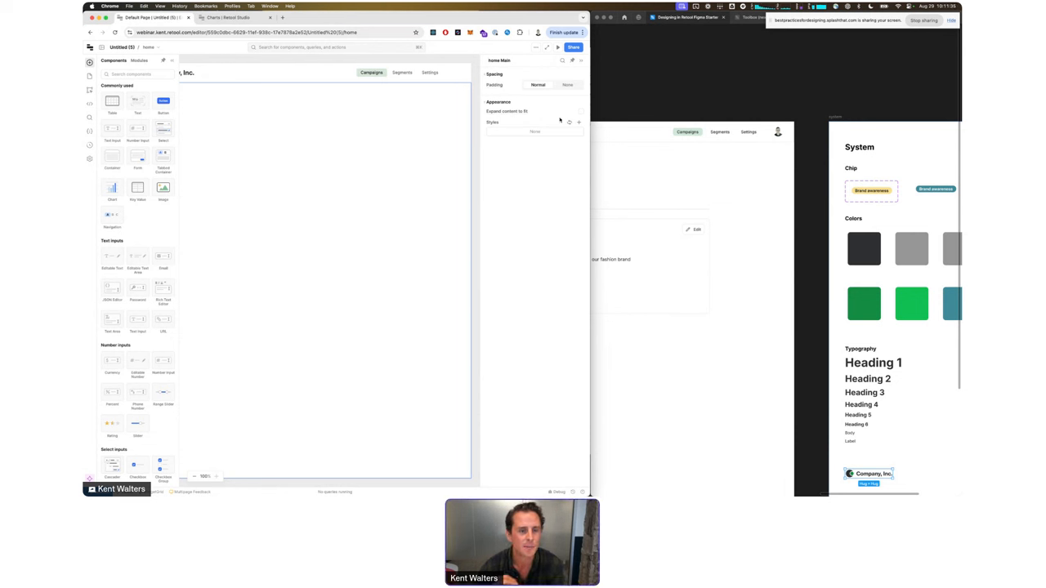
# Step: Shorten the navigation from its right edge to free space in the header, and place an Avatar component just below it
pyautogui.click(460, 75)
pyautogui.moveTo(466, 73); pyautogui.dragTo(440, 74)
pyautogui.click(129, 75)
pyautogui.write('ava')
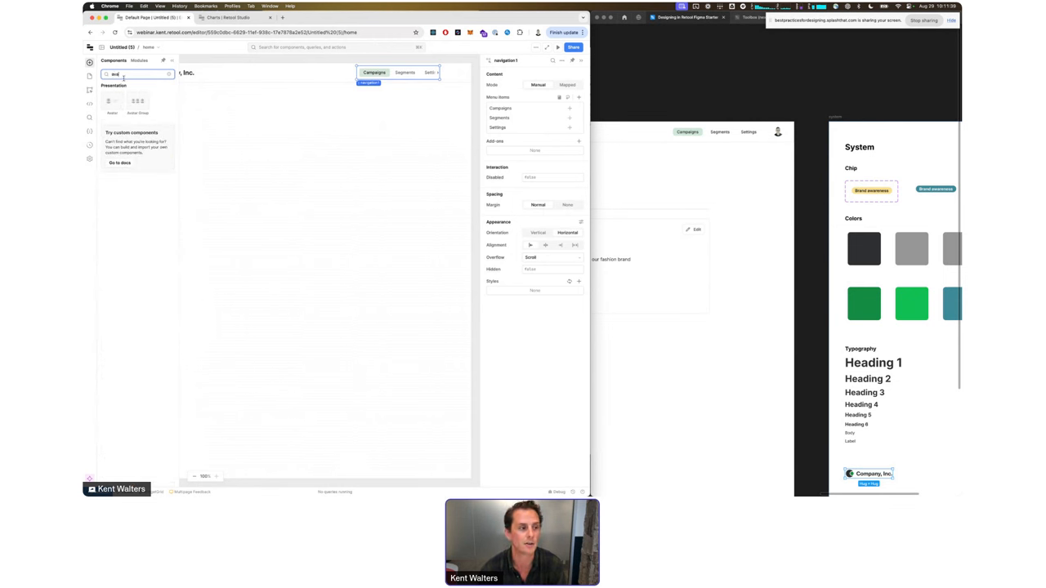
pyautogui.moveTo(113, 95); pyautogui.dragTo(384, 99)
# Step: Clear the avatar's label and caption, and move it into the header just right of the navigation
pyautogui.click(387, 99)
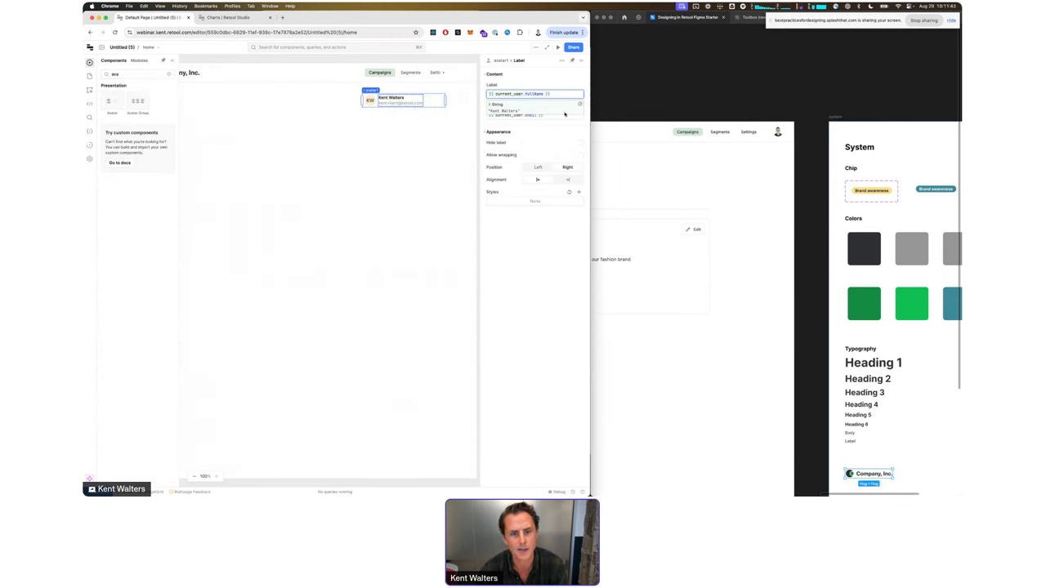
pyautogui.press('super+a')
pyautogui.press('BackSpace')
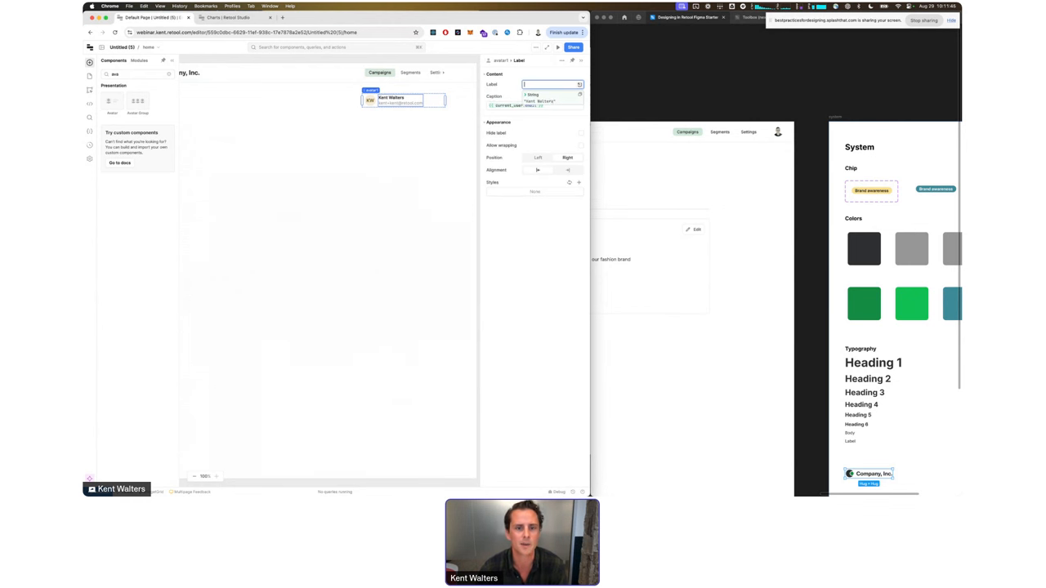
pyautogui.click(499, 106)
pyautogui.press('super+a')
pyautogui.press('BackSpace')
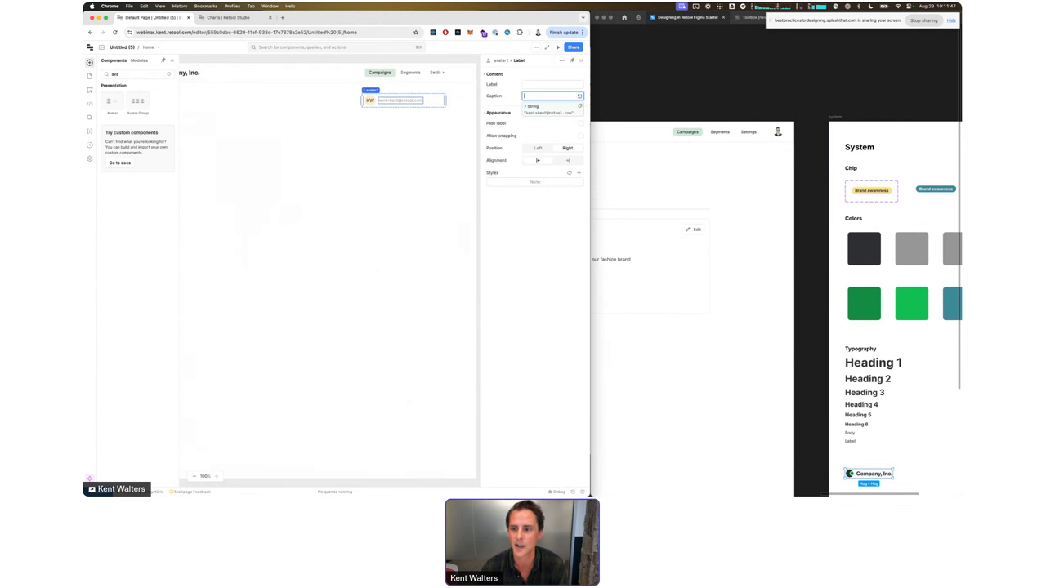
pyautogui.moveTo(362, 100); pyautogui.dragTo(452, 72)
# Step: Move the navigation's left edge farther left and extend its right edge to the avatar so all three menu items fit
pyautogui.click(360, 74)
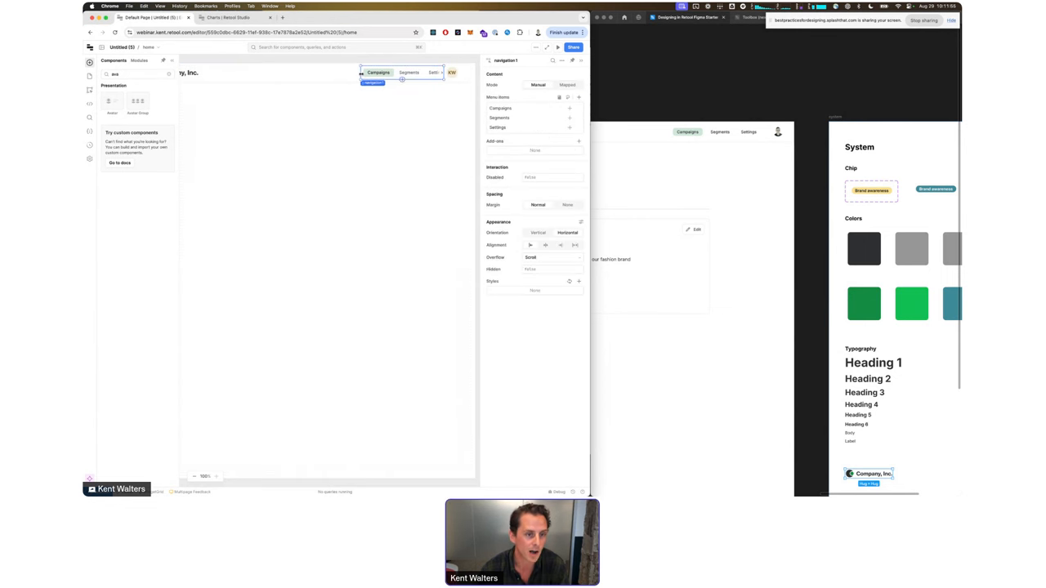
pyautogui.moveTo(360, 73); pyautogui.dragTo(332, 74)
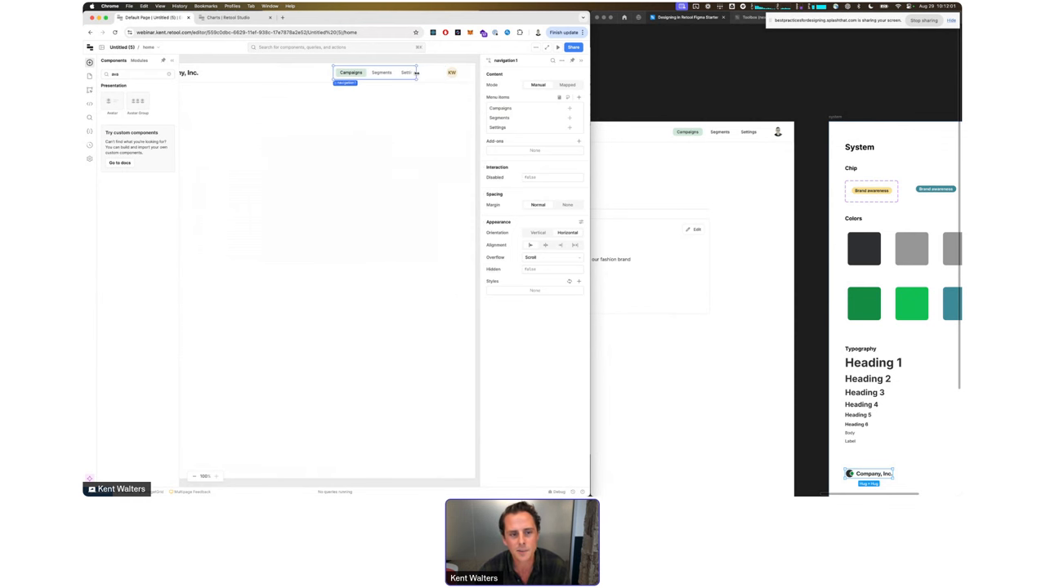
pyautogui.moveTo(441, 76); pyautogui.dragTo(446, 75)
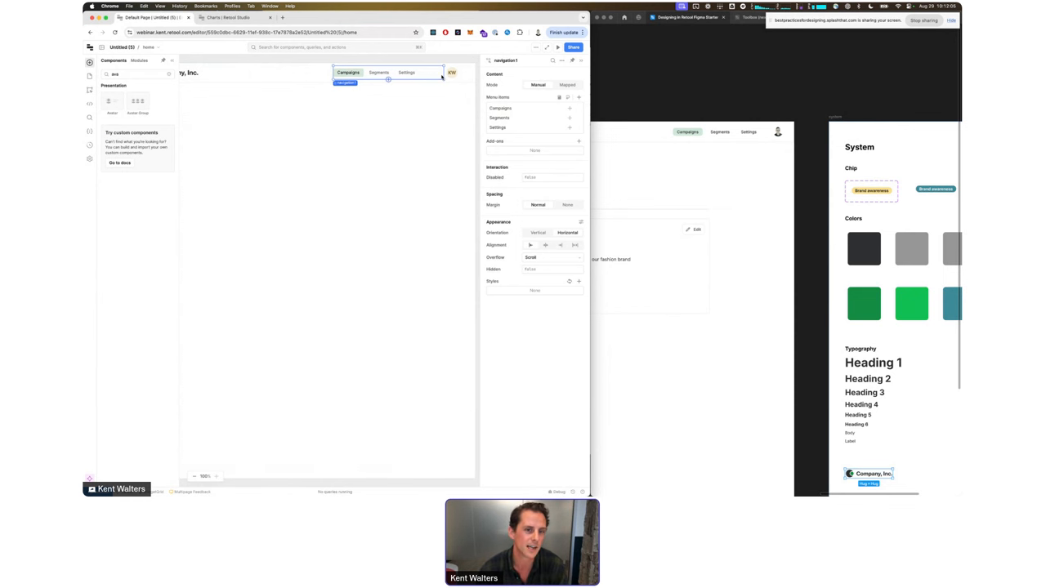
# Step: Group the header's navigation and avatar together and set the group's layout display to Stack
pyautogui.moveTo(444, 74); pyautogui.dragTo(424, 78)
pyautogui.moveTo(433, 76)
pyautogui.mouseDown()
pyautogui.moveTo(415, 76)
pyautogui.moveTo(447, 73)
pyautogui.mouseUp()
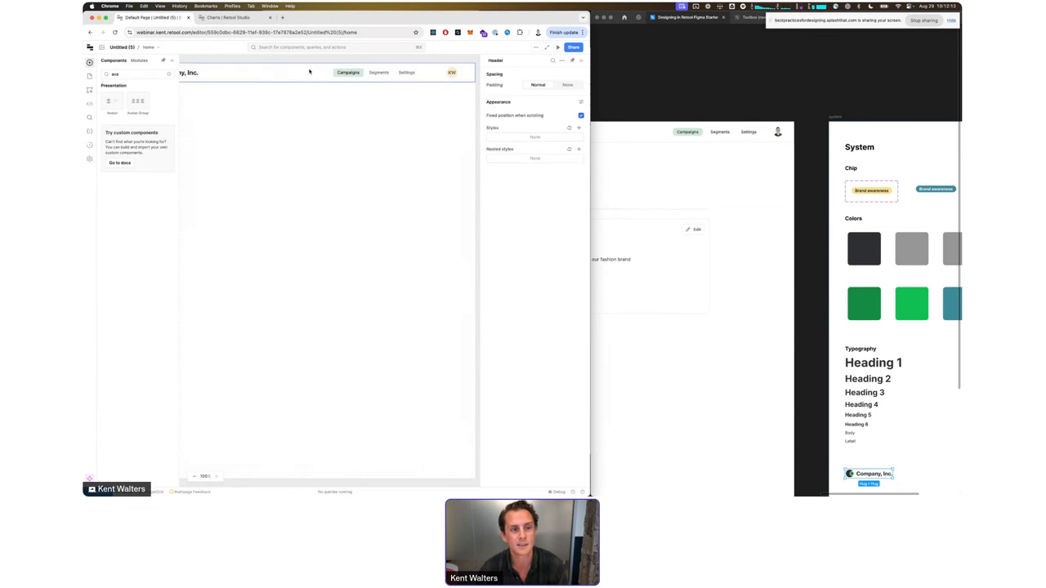
pyautogui.keyDown('shift'); pyautogui.click(453, 72); pyautogui.keyUp('shift')
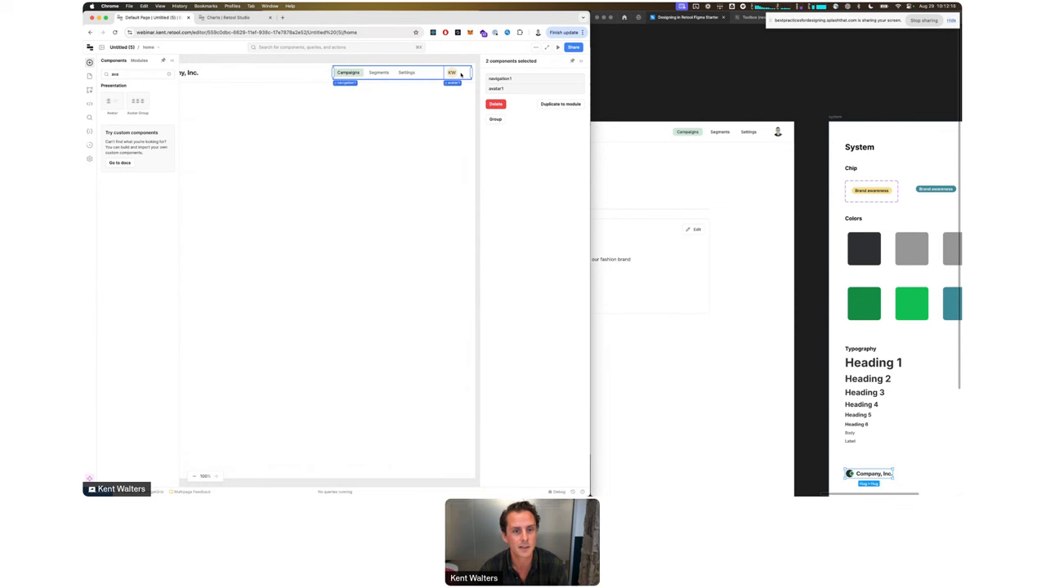
pyautogui.click(494, 120)
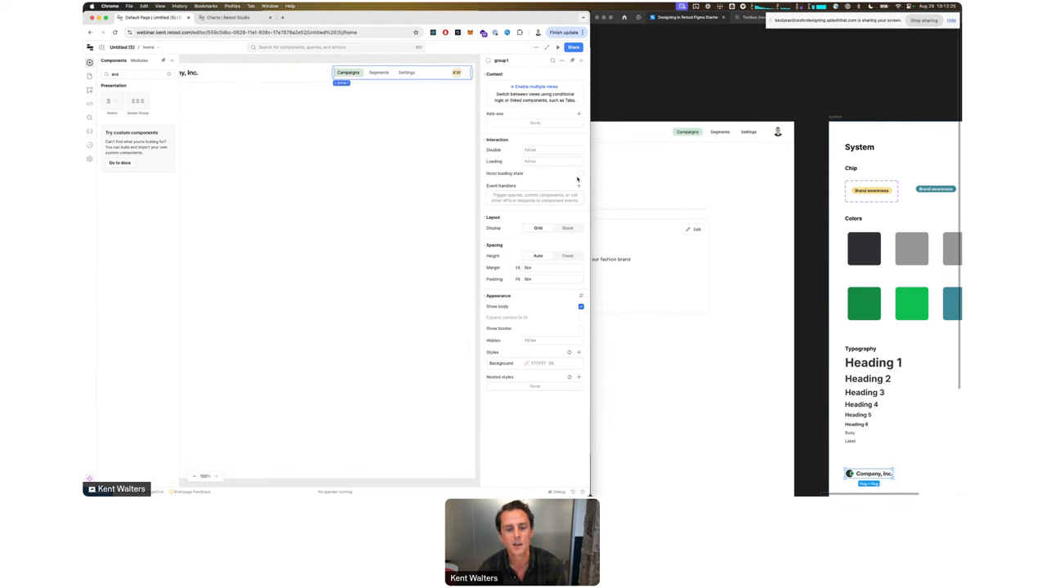
pyautogui.click(568, 229)
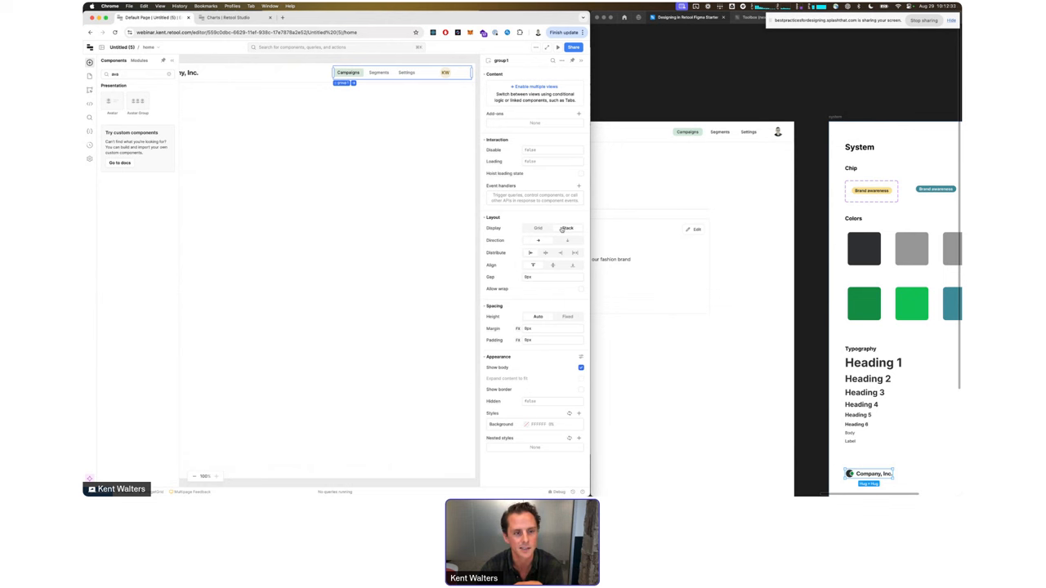
# Step: Narrow the navigation so it closely fits its three menu items, and align the items to its right end
pyautogui.click(423, 74)
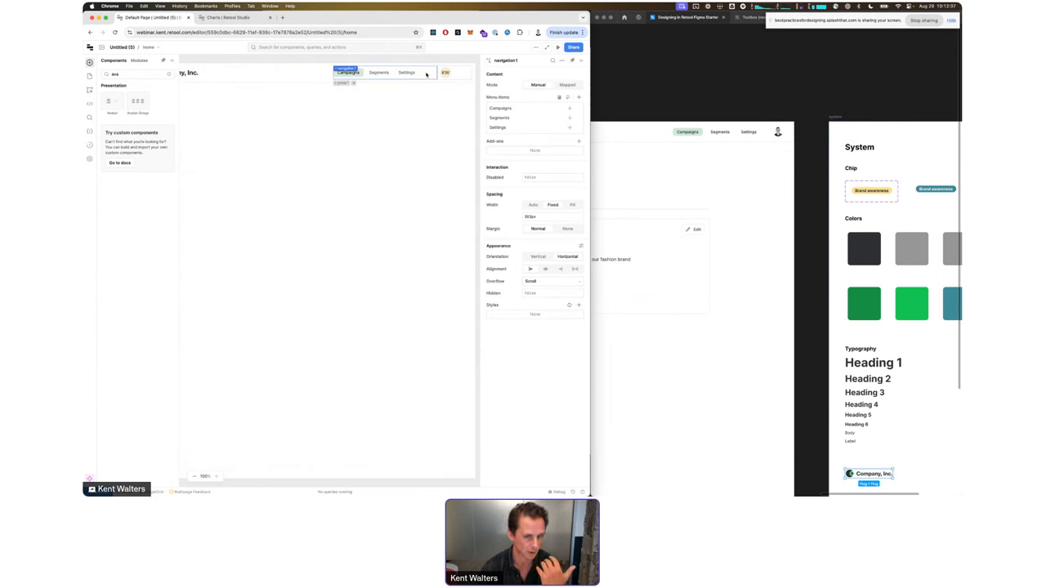
pyautogui.moveTo(435, 75)
pyautogui.mouseDown()
pyautogui.moveTo(418, 73)
pyautogui.moveTo(427, 75)
pyautogui.mouseUp()
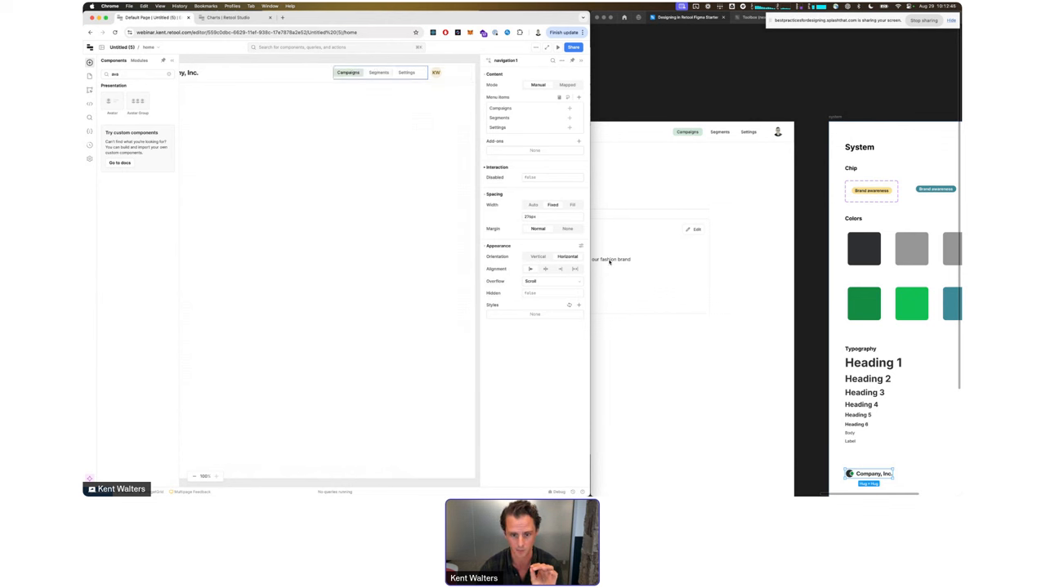
pyautogui.click(561, 269)
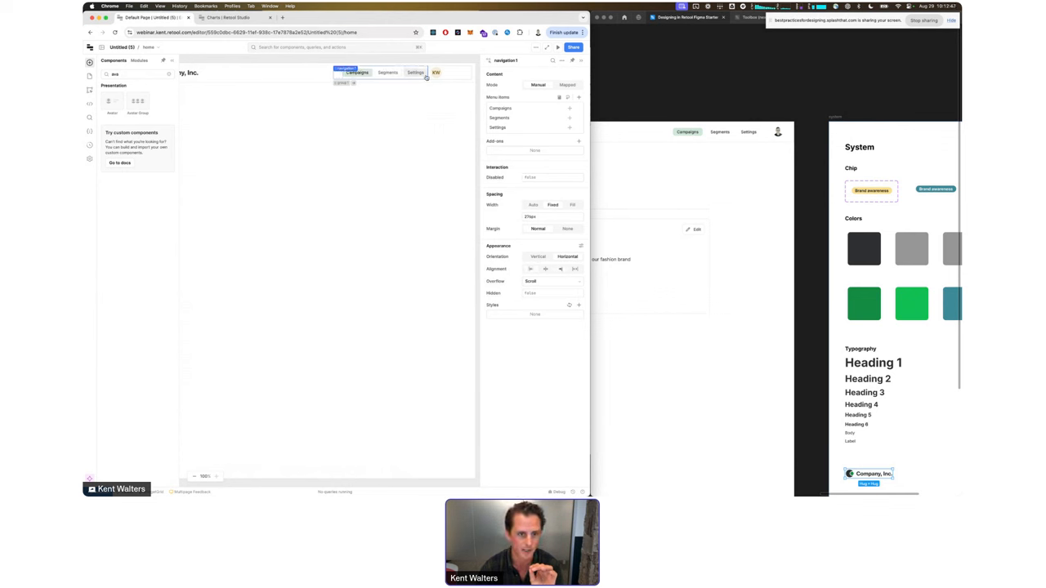
# Step: Set the avatar's width to Auto and distribute the header group's contents to the right end
pyautogui.click(435, 73)
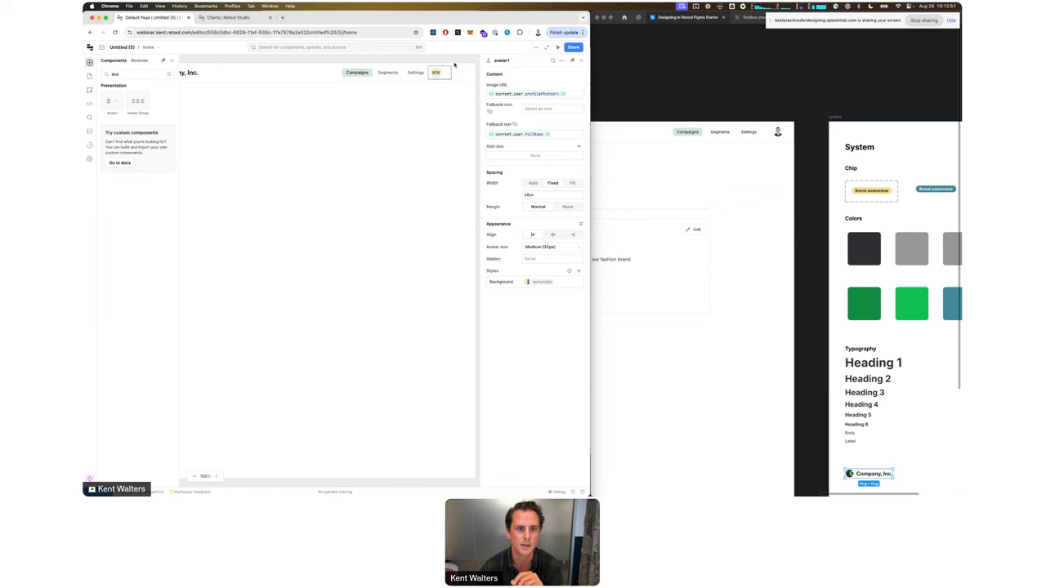
pyautogui.click(534, 184)
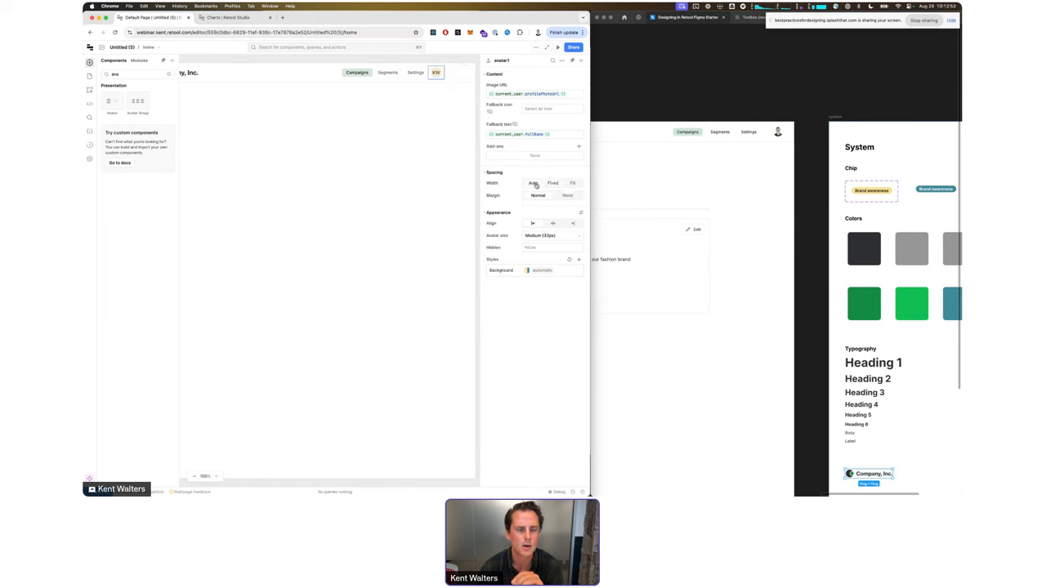
pyautogui.click(455, 75)
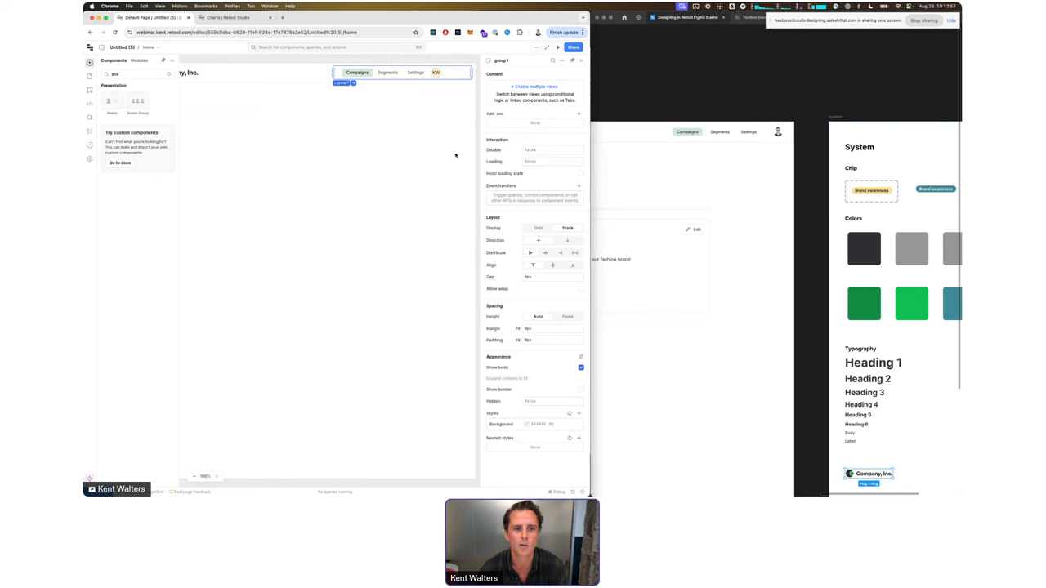
pyautogui.click(560, 254)
pyautogui.click(368, 99)
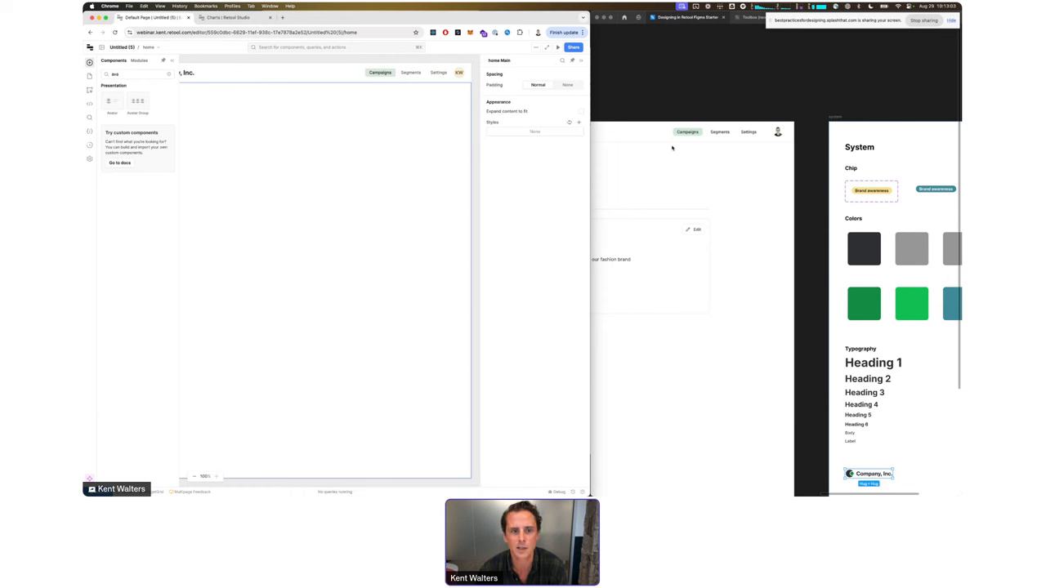
# Step: Switch to Figma and examine the Campaigns home page design
pyautogui.hscroll(-3, 687, 157)
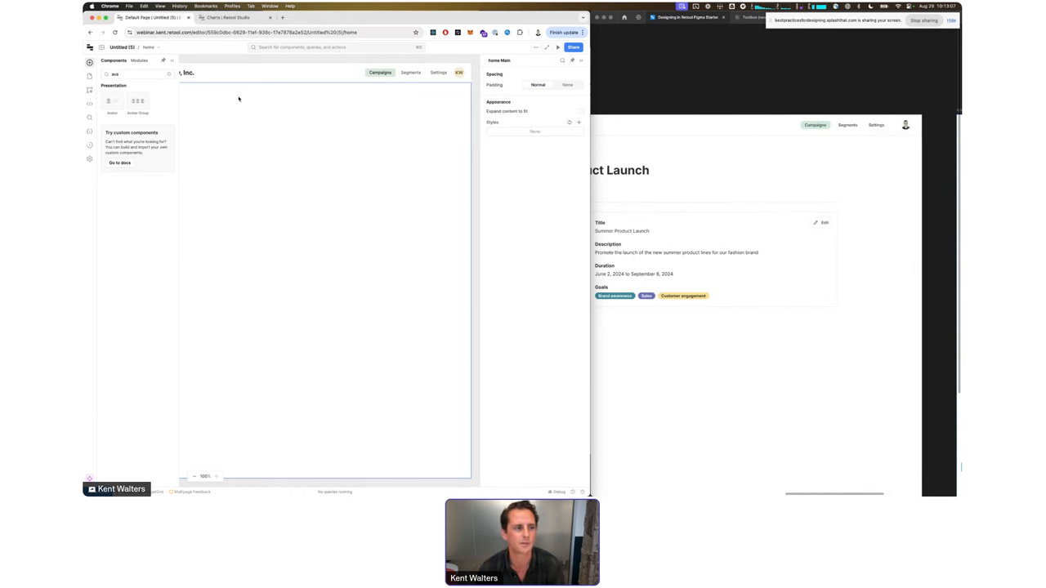
pyautogui.click(746, 180)
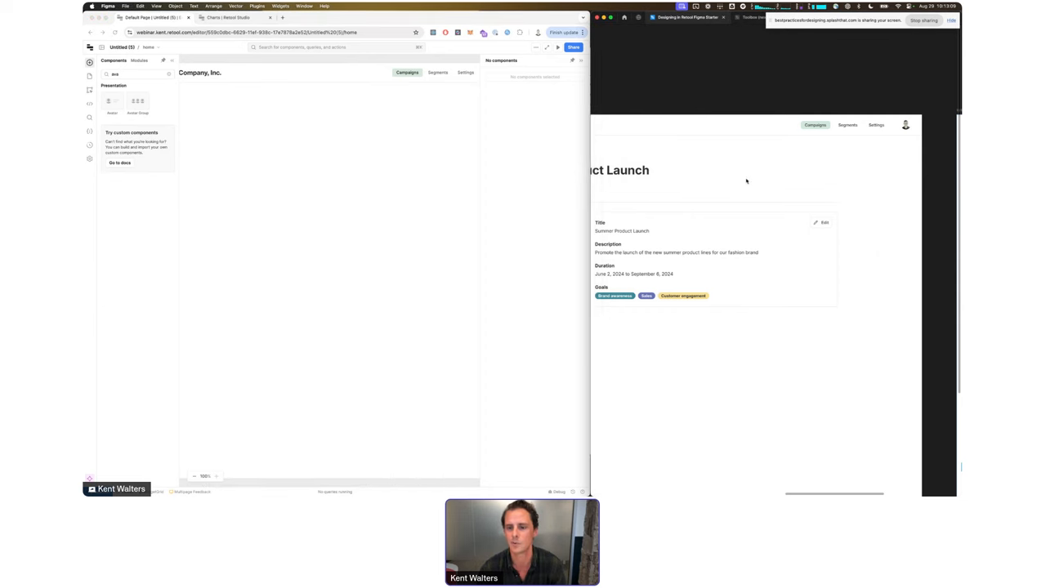
pyautogui.hscroll(-3, 746, 180)
pyautogui.scroll(-3, 746, 180)
pyautogui.hscroll(-5, 746, 181)
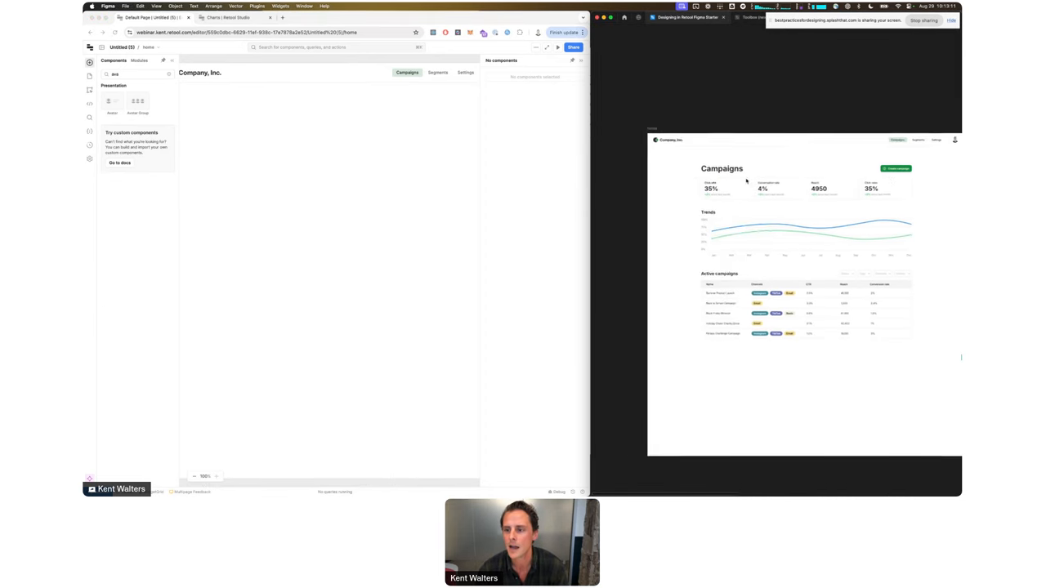
pyautogui.scroll(5, 746, 181)
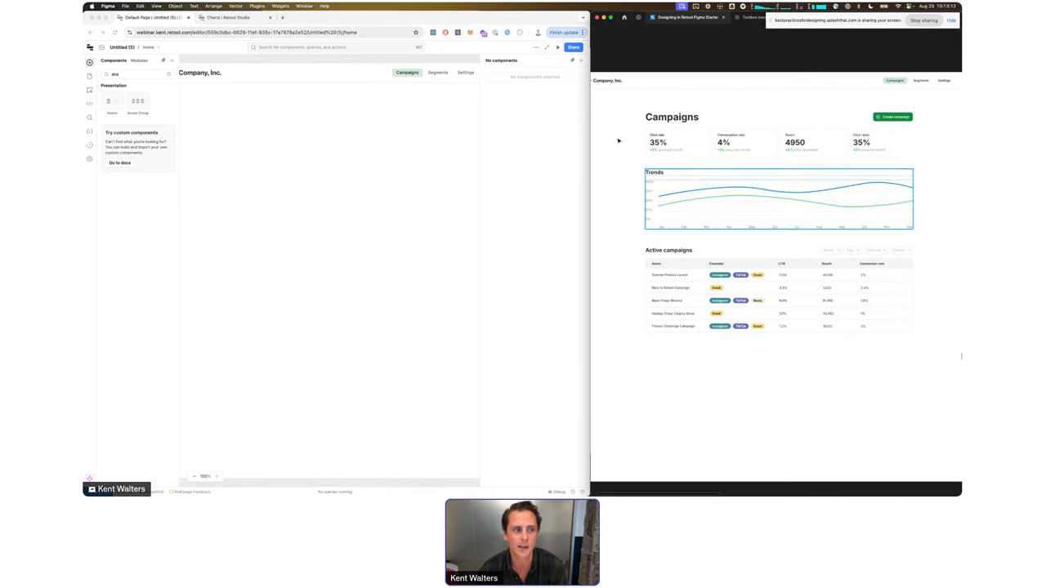
# Step: Switch to Retool, place a Text component just below the header logo, and set its value to Campaigns
pyautogui.click(229, 96)
pyautogui.doubleClick(134, 73)
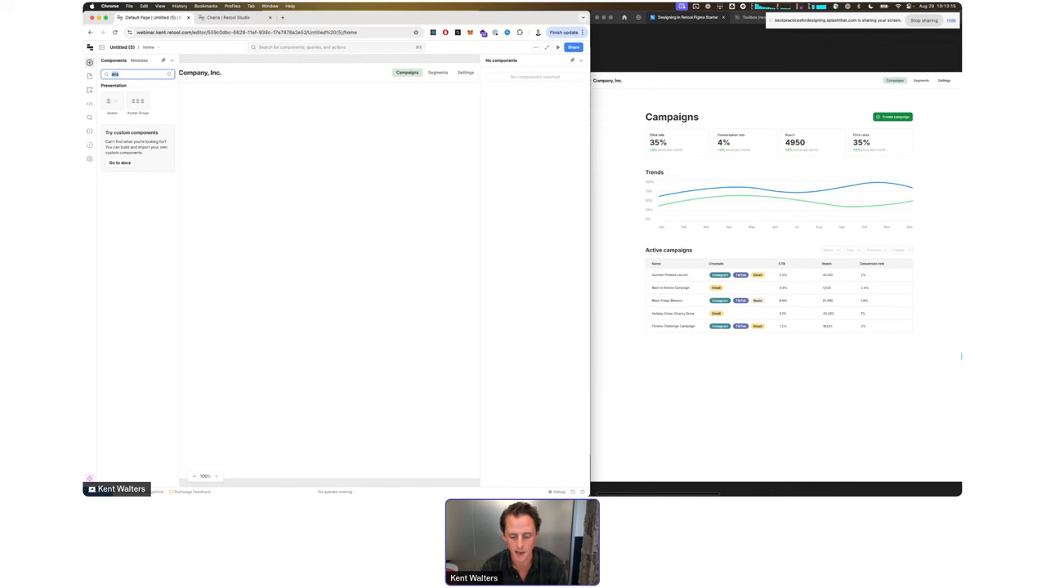
pyautogui.write('text')
pyautogui.moveTo(113, 101); pyautogui.dragTo(211, 112)
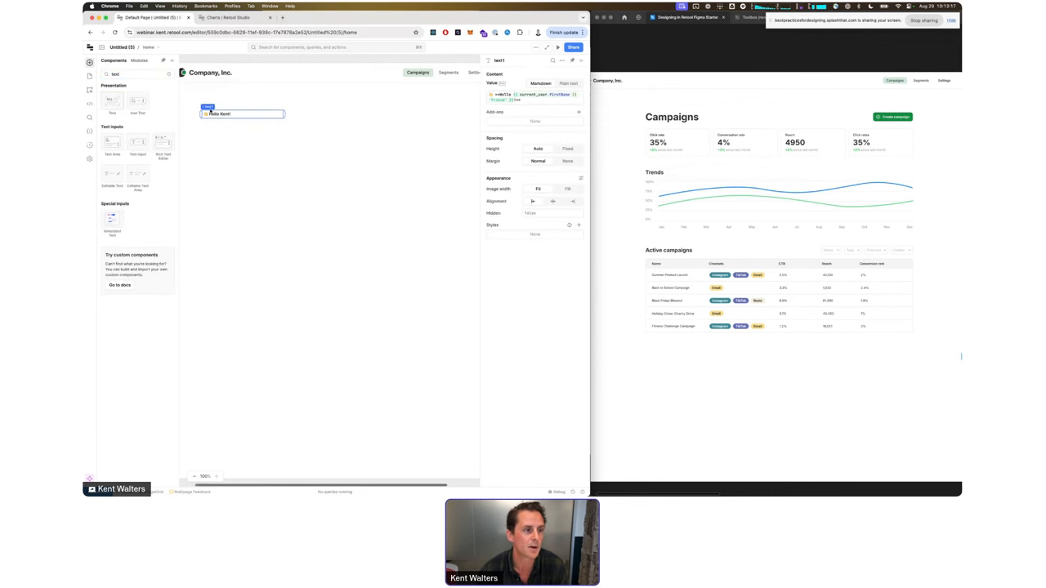
pyautogui.click(526, 101)
pyautogui.hotkey('ctrl', 'a')
pyautogui.write('Campaigns')
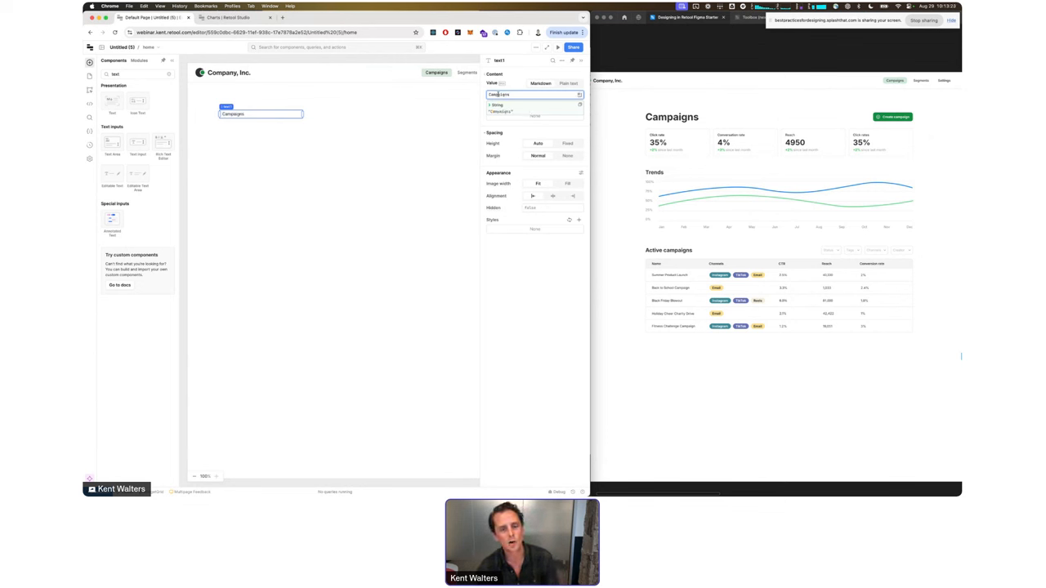
# Step: Try formatting the Campaigns text as a first-level Markdown heading, and remove the # prefix again
pyautogui.press('Home')
pyautogui.write('#')
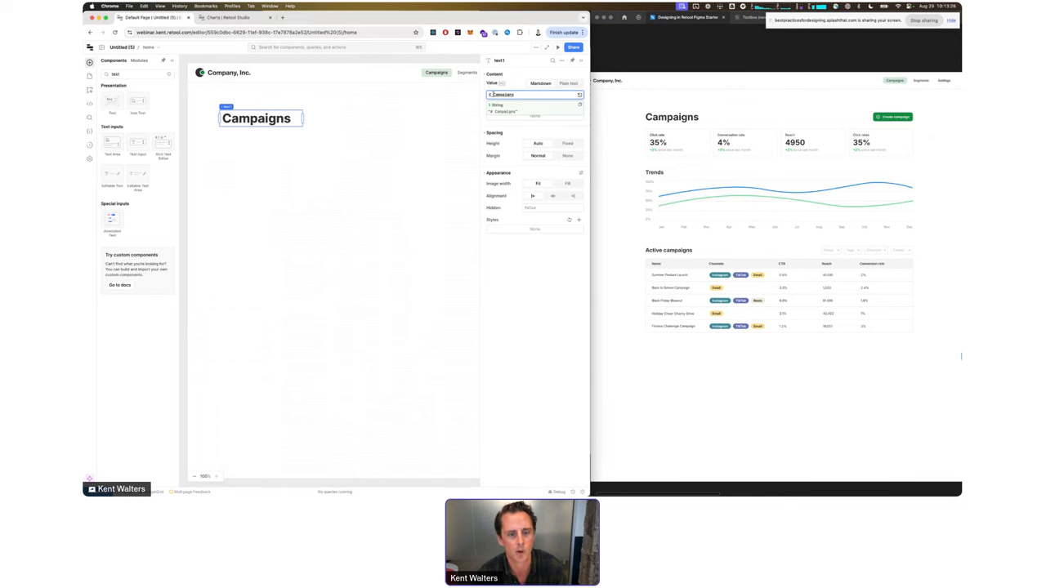
pyautogui.press('BackSpace')
pyautogui.press('BackSpace')
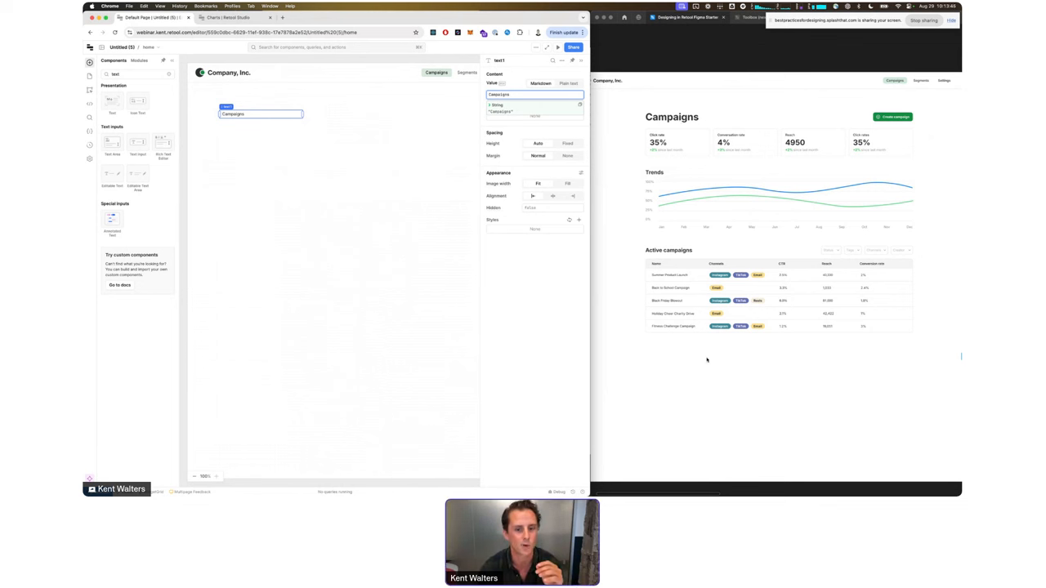
# Step: Add a Font style to the Campaigns text component and view the available type tokens
pyautogui.click(542, 305)
pyautogui.click(577, 221)
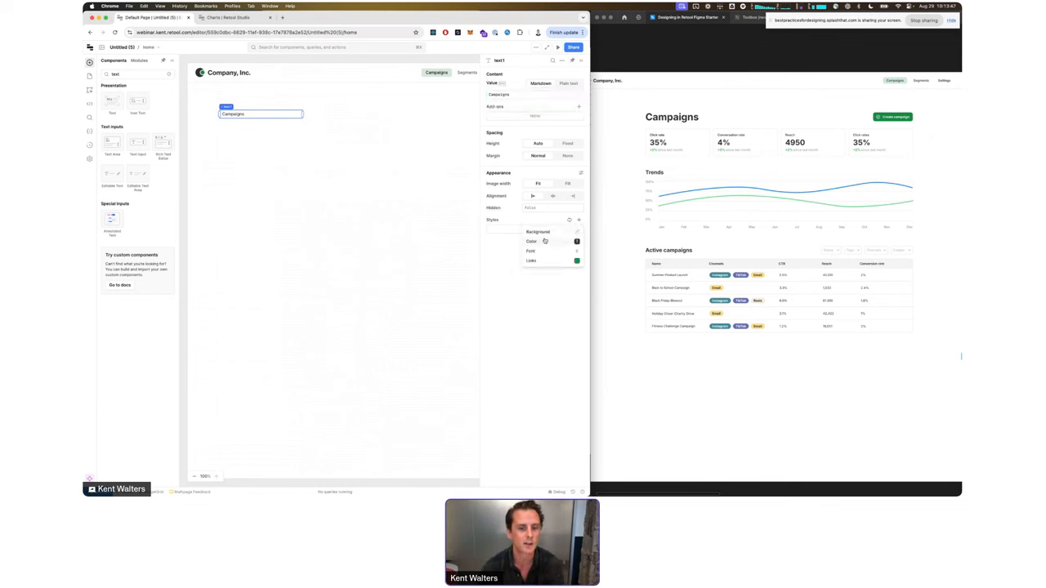
pyautogui.click(531, 251)
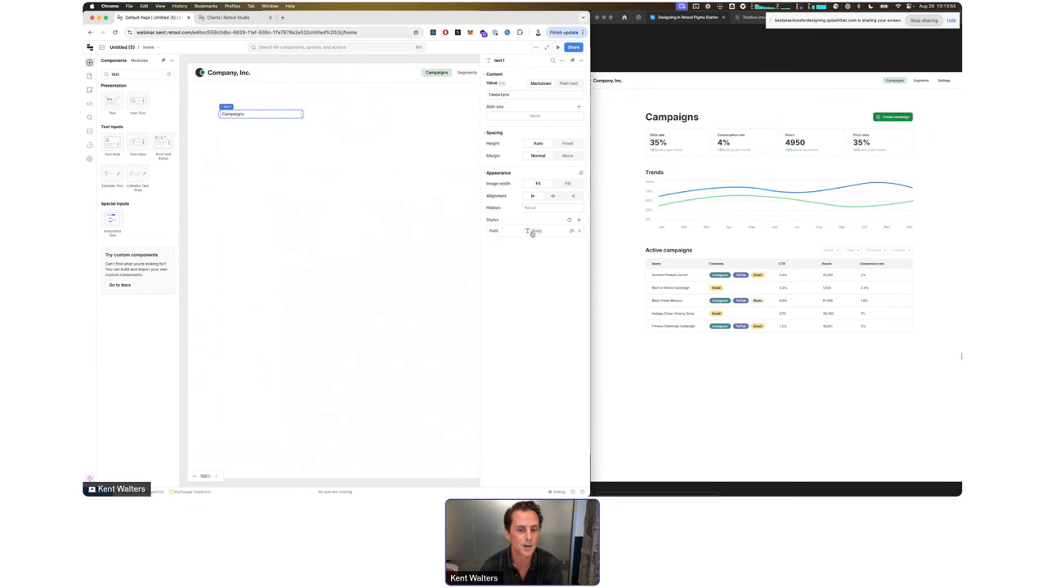
pyautogui.click(532, 232)
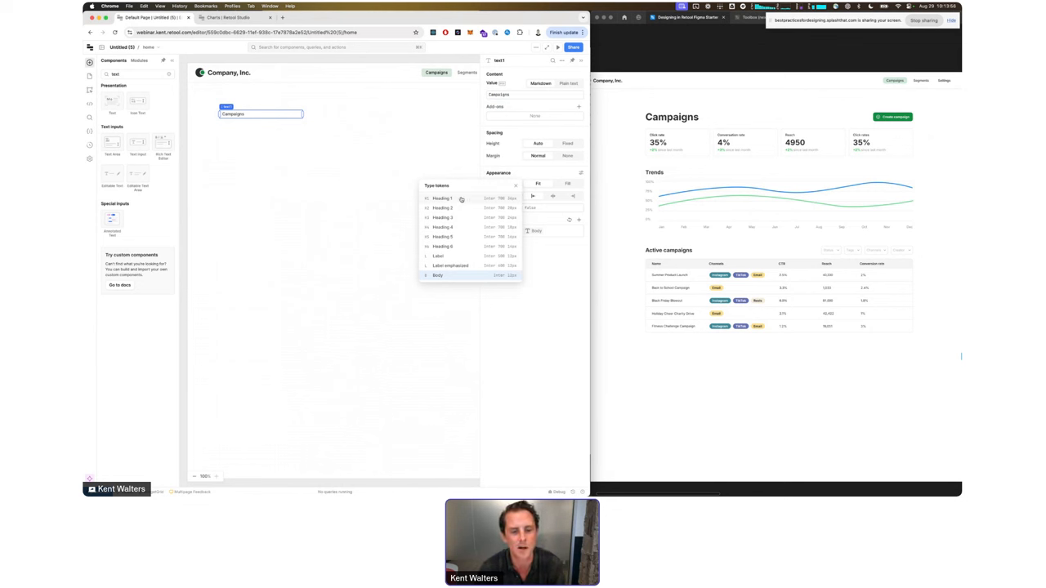
pyautogui.click(534, 286)
# Step: Switch to Figma, show its interface, and inspect the text properties of the home page's Campaigns heading
pyautogui.click(674, 108)
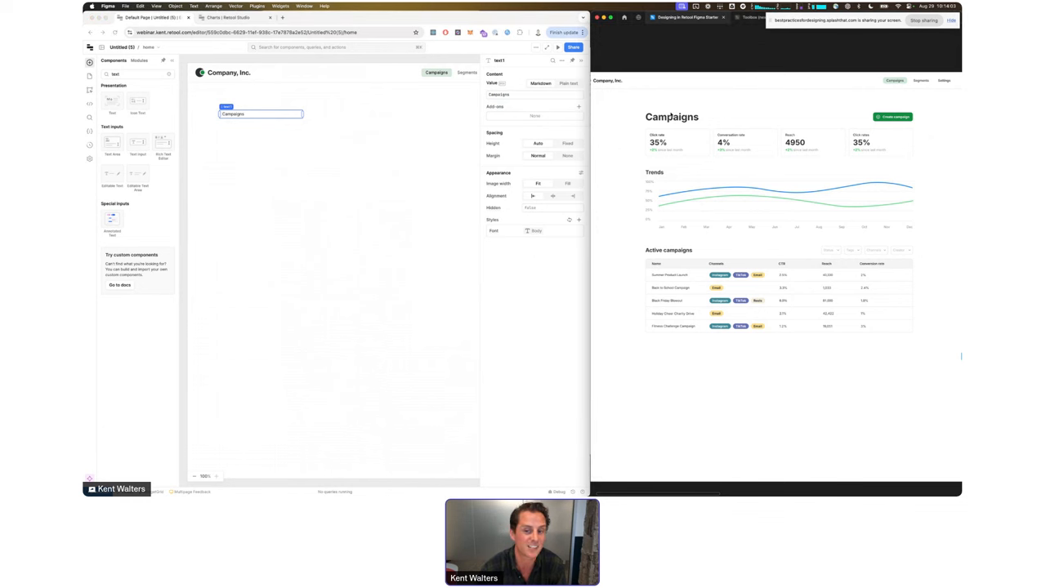
pyautogui.press('super+backslash')
pyautogui.hscroll(-3, 694, 125)
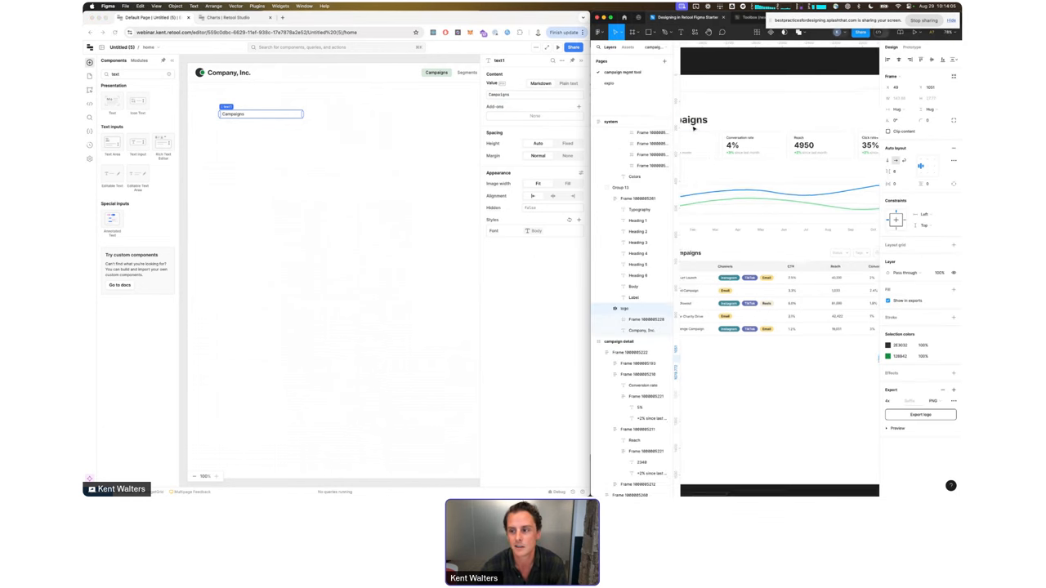
pyautogui.scroll(4, 722, 142)
pyautogui.scroll(5, 722, 141)
pyautogui.click(722, 144)
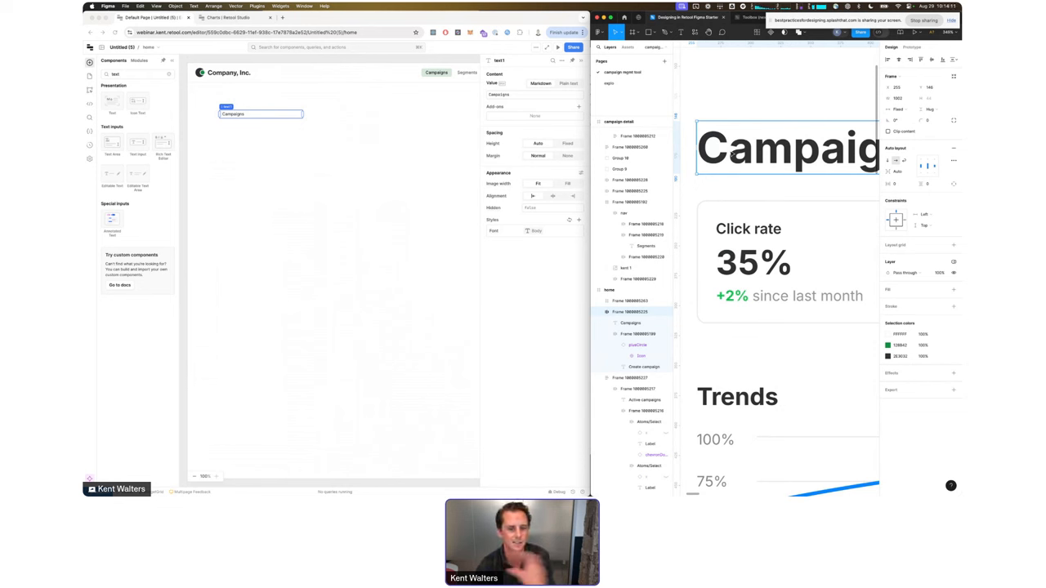
pyautogui.click(814, 155)
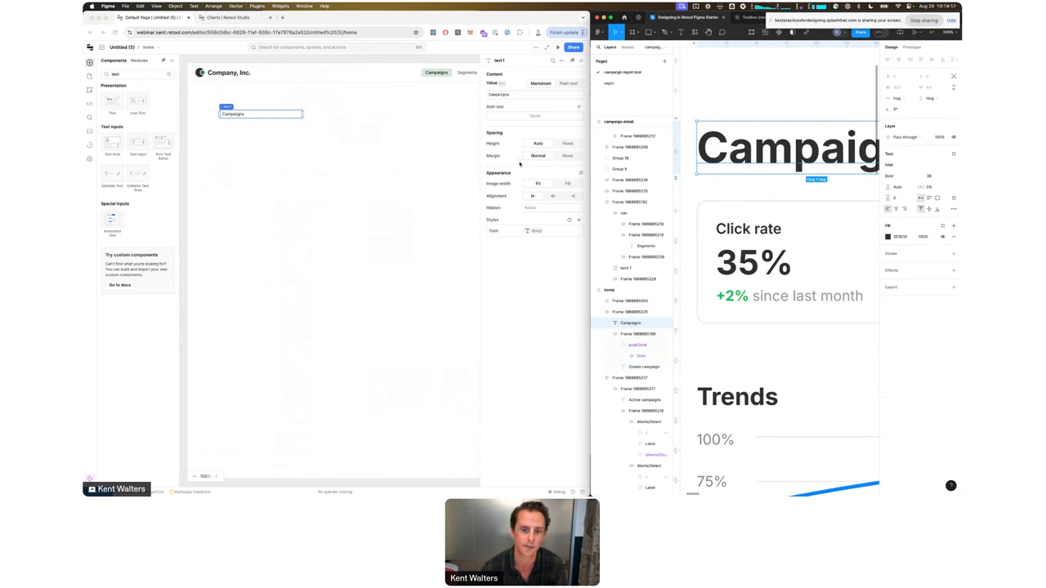
# Step: Switch to Retool, apply the Heading 1 type token to the Campaigns text's font, and extend the component's right edge
pyautogui.click(542, 278)
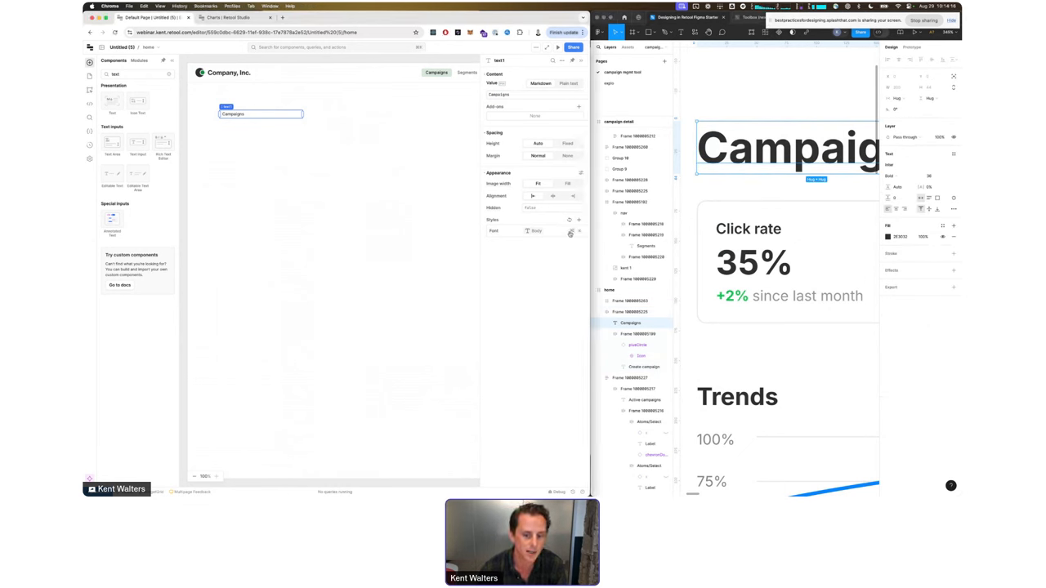
pyautogui.click(570, 233)
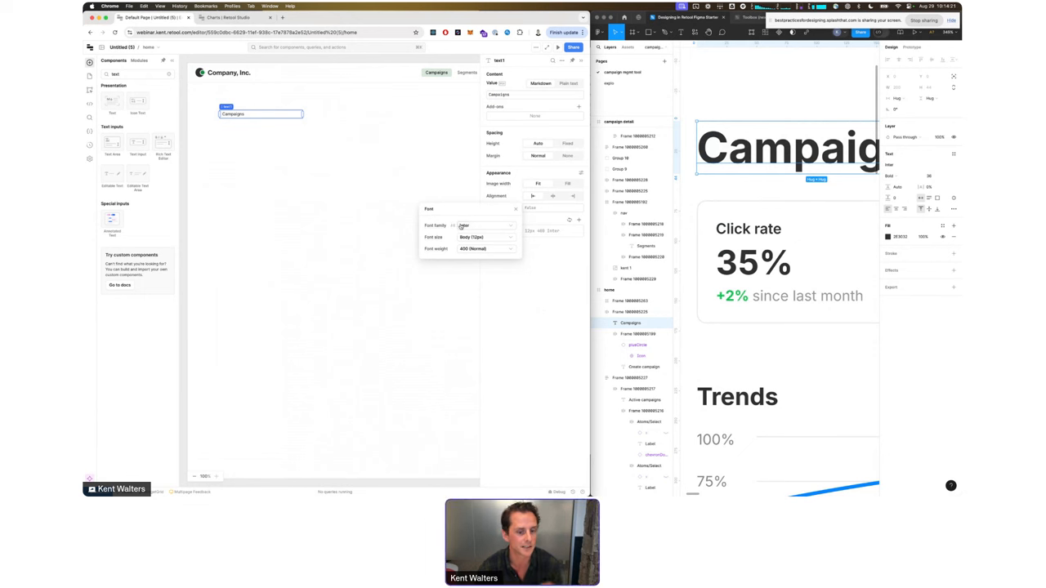
pyautogui.click(539, 237)
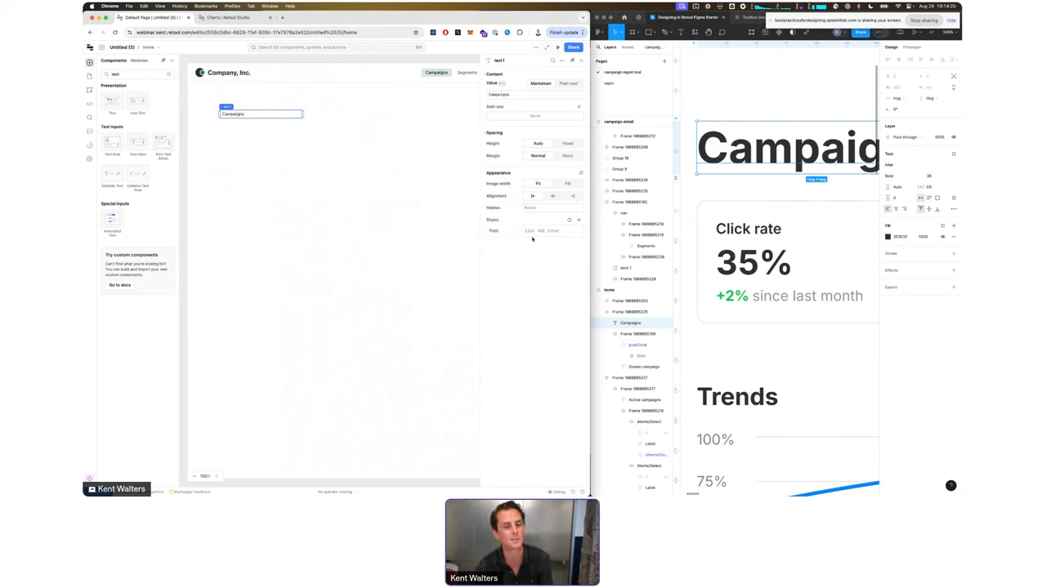
pyautogui.click(571, 233)
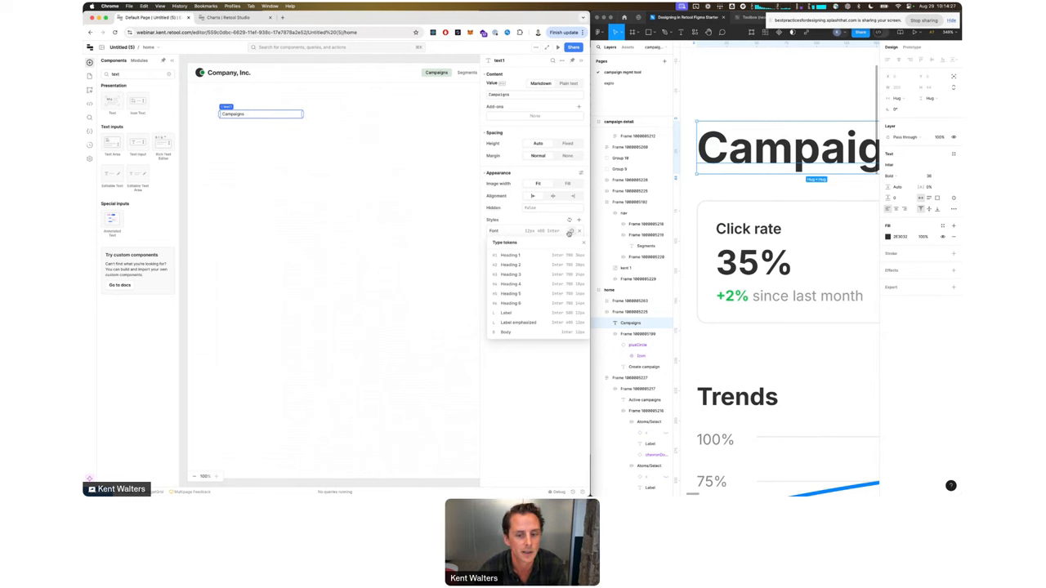
pyautogui.click(533, 257)
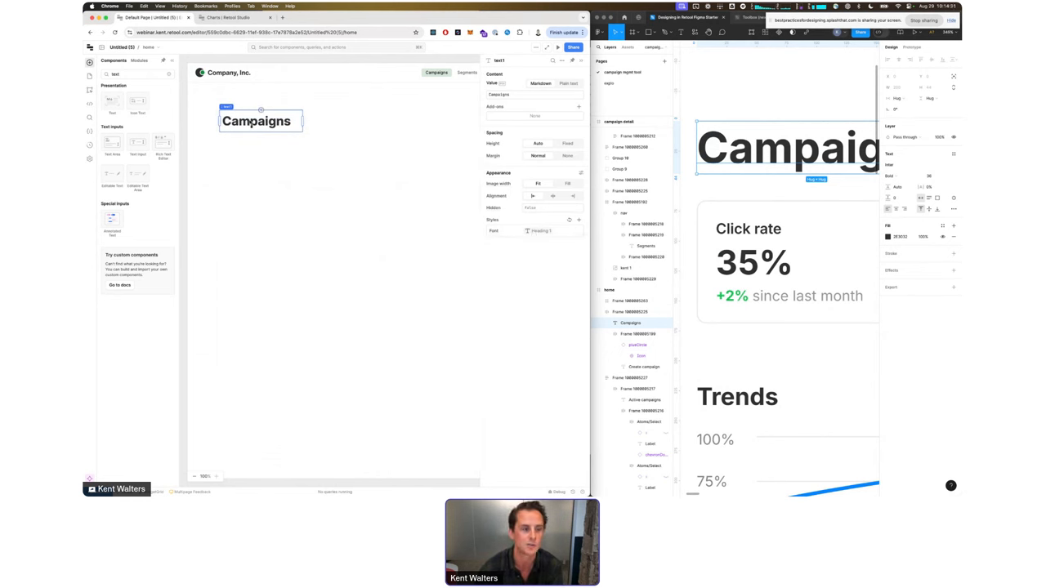
pyautogui.moveTo(303, 121); pyautogui.dragTo(369, 124)
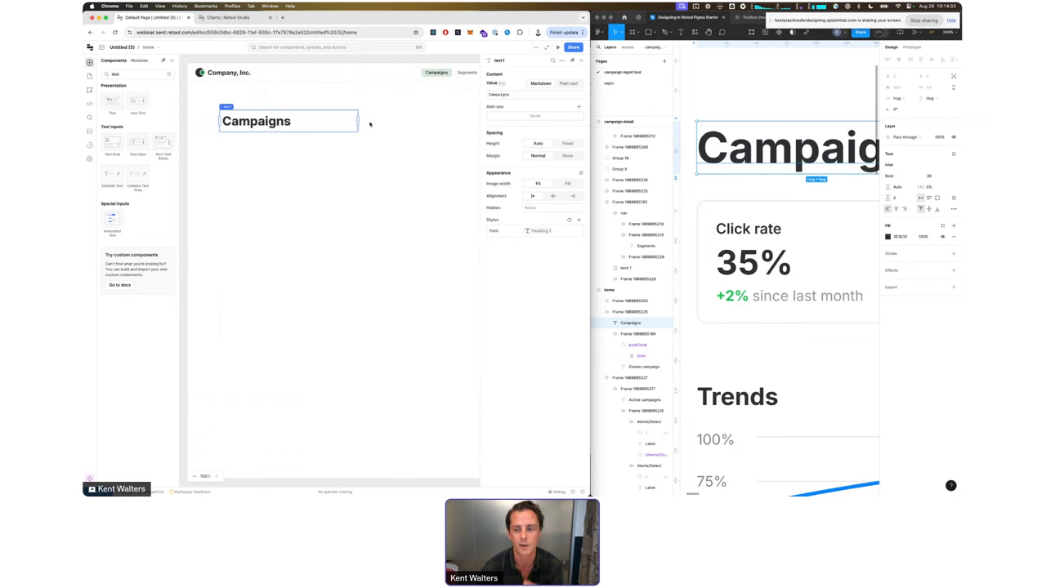
# Step: View the whole home page design in Figma without its interface, and add a Button component beside the Campaigns heading in Retool
pyautogui.click(723, 179)
pyautogui.press('super+backslash')
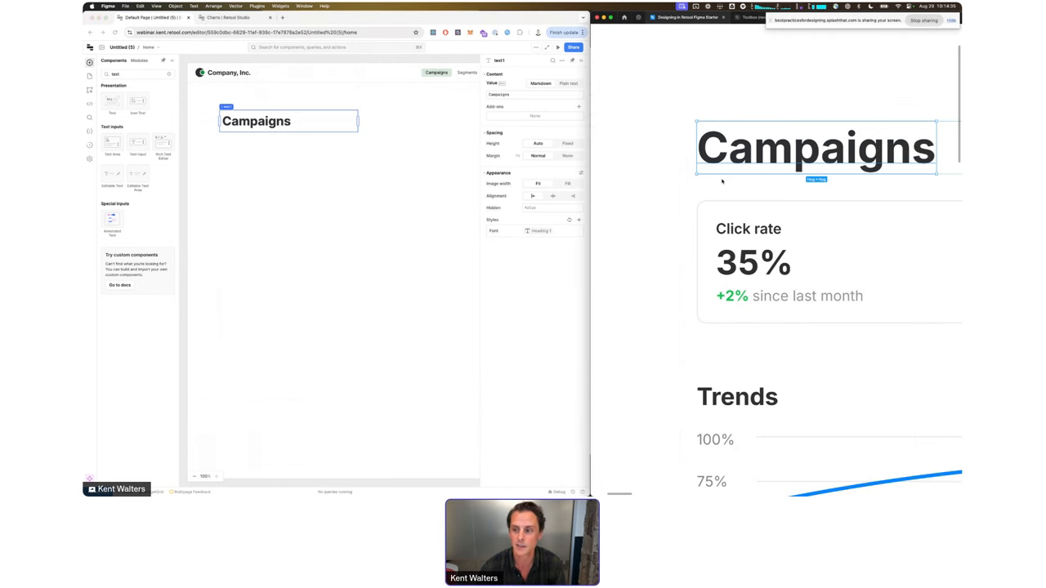
pyautogui.scroll(-3, 733, 177)
pyautogui.scroll(-6, 735, 178)
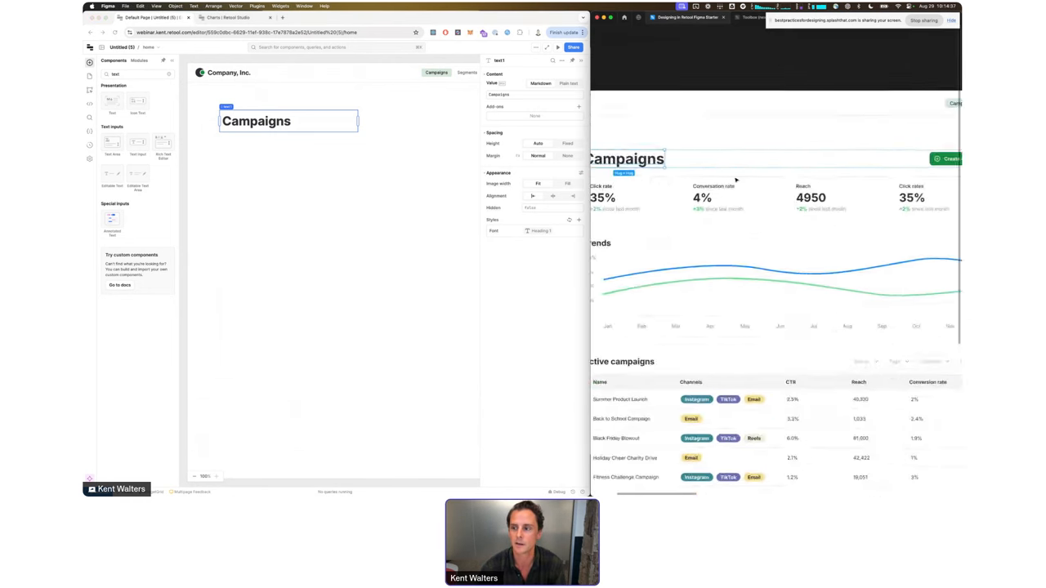
pyautogui.doubleClick(115, 74)
pyautogui.write('bu')
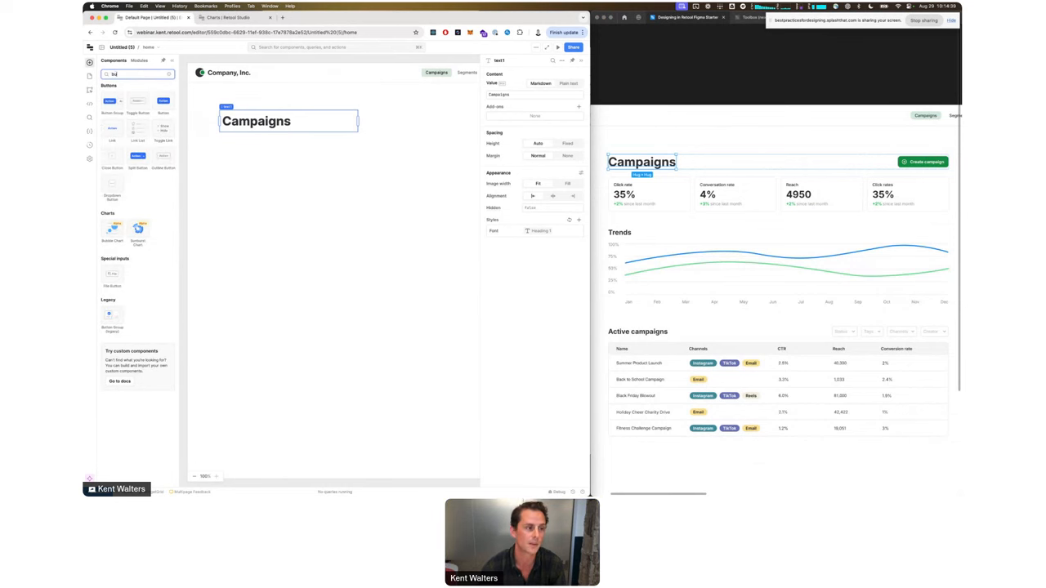
pyautogui.moveTo(164, 100); pyautogui.dragTo(422, 118)
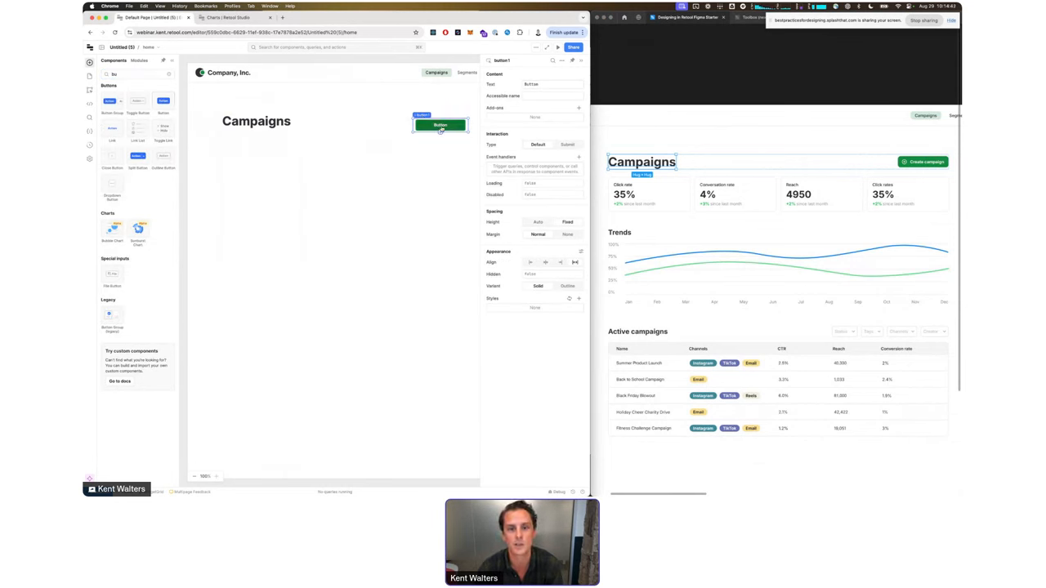
# Step: Set the new button's text to "Create campaign"
pyautogui.doubleClick(532, 85)
pyautogui.write('Crea')
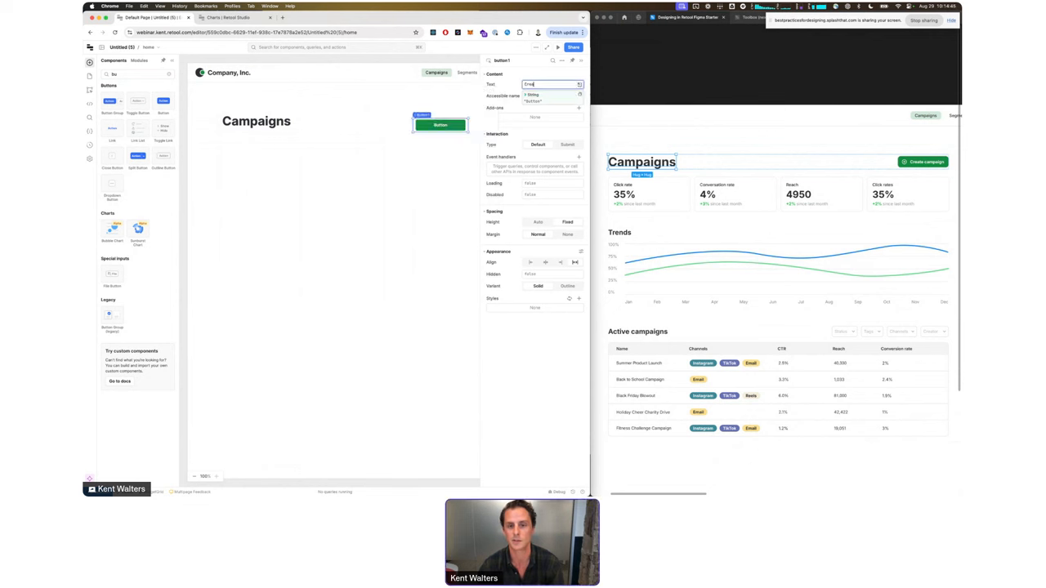
pyautogui.write('te cam')
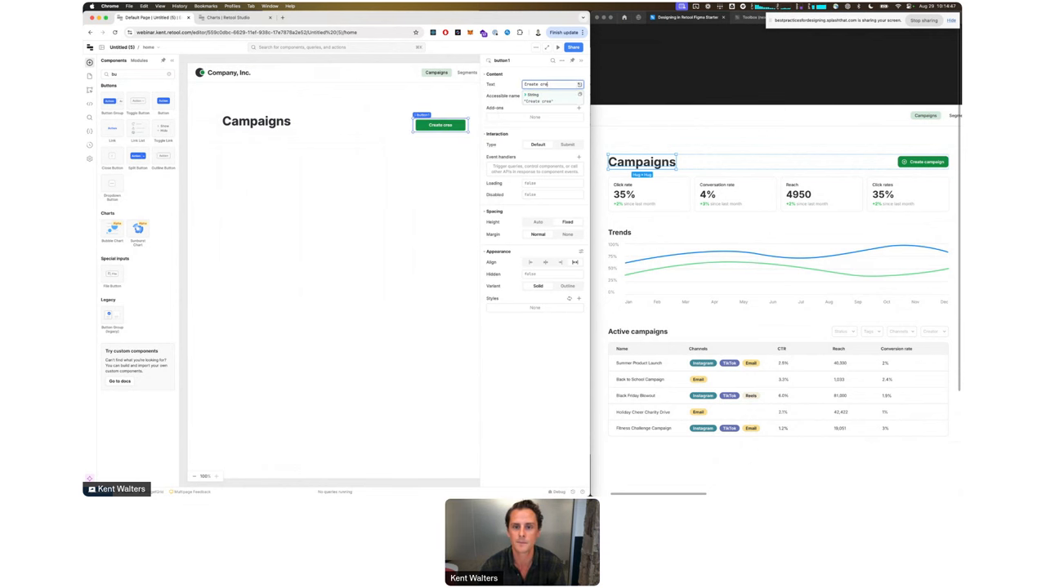
pyautogui.write('paign')
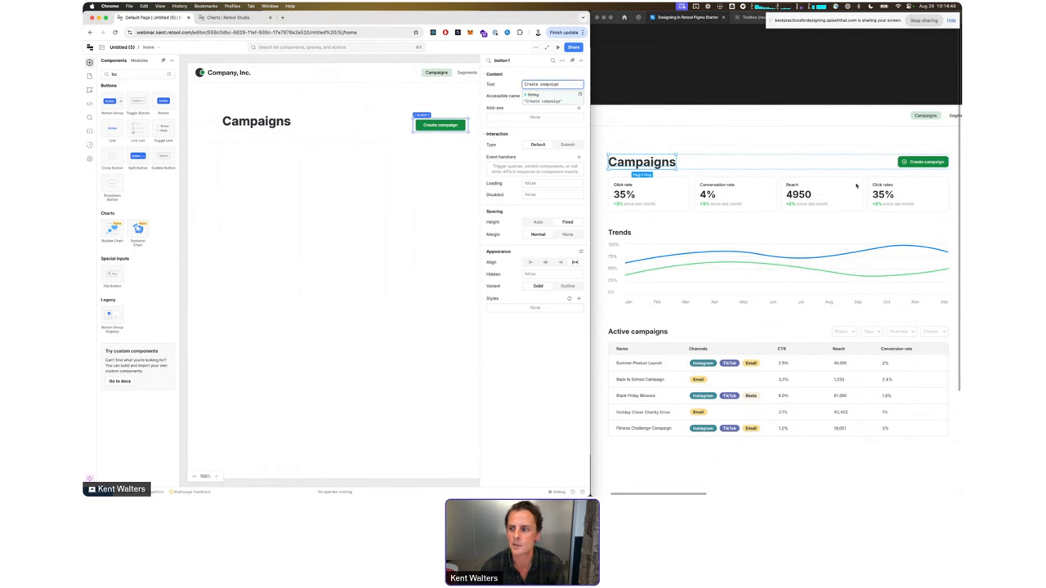
# Step: Add a prefix icon to the Create campaign button, choosing the bold outlined plus-in-a-circle
pyautogui.click(525, 121)
pyautogui.click(579, 108)
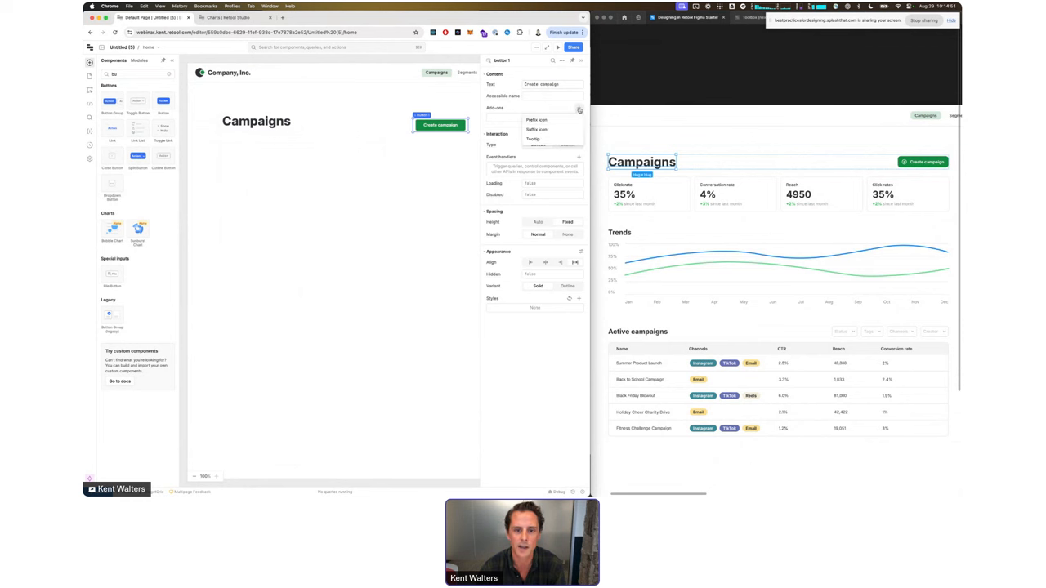
pyautogui.click(543, 122)
pyautogui.click(531, 120)
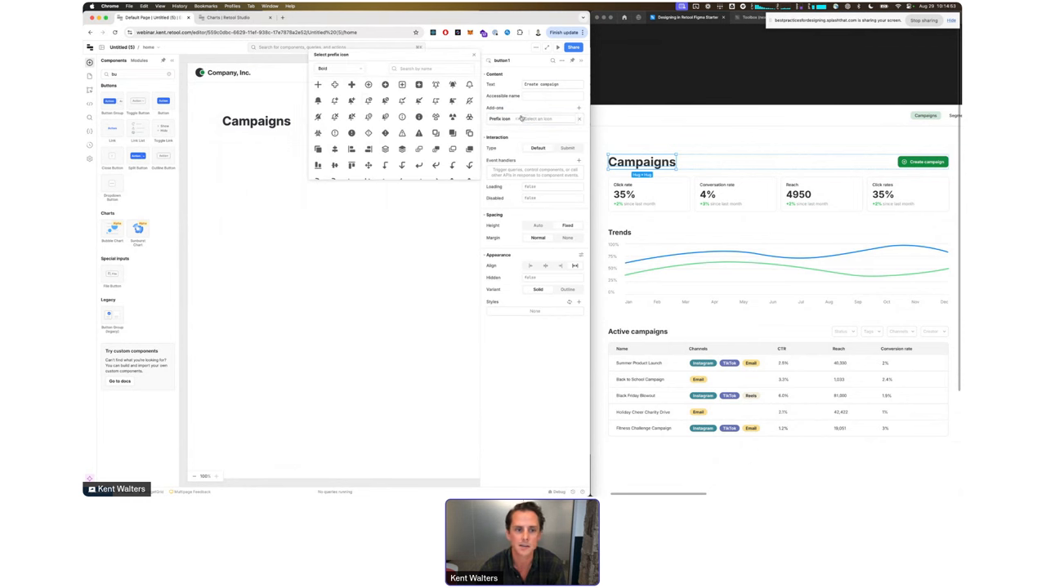
pyautogui.click(369, 85)
pyautogui.click(398, 240)
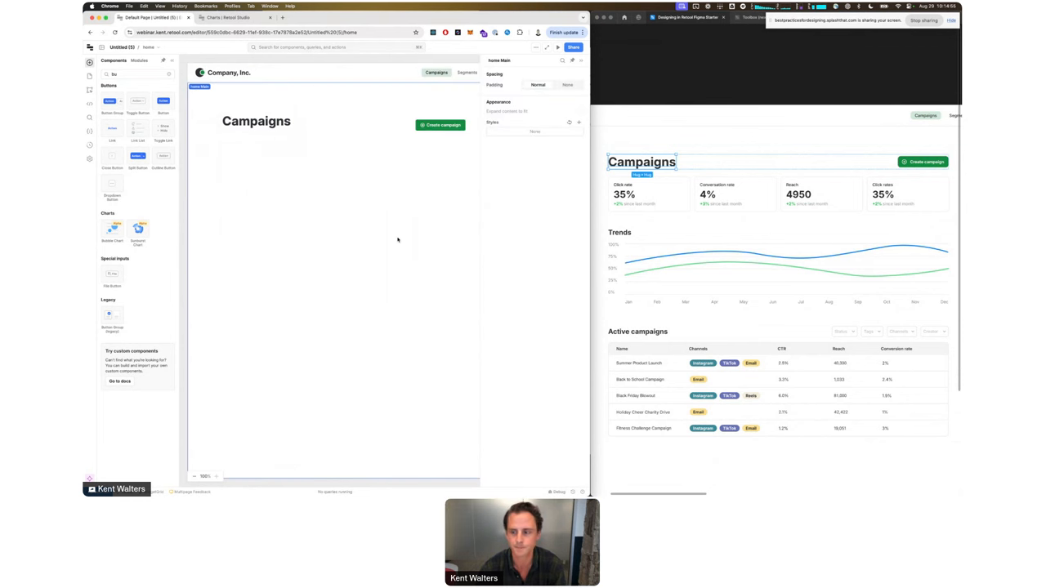
# Step: Switch to Figma, select the home page's Create campaign button, and show the interface to inspect its properties
pyautogui.hscroll(3, 853, 179)
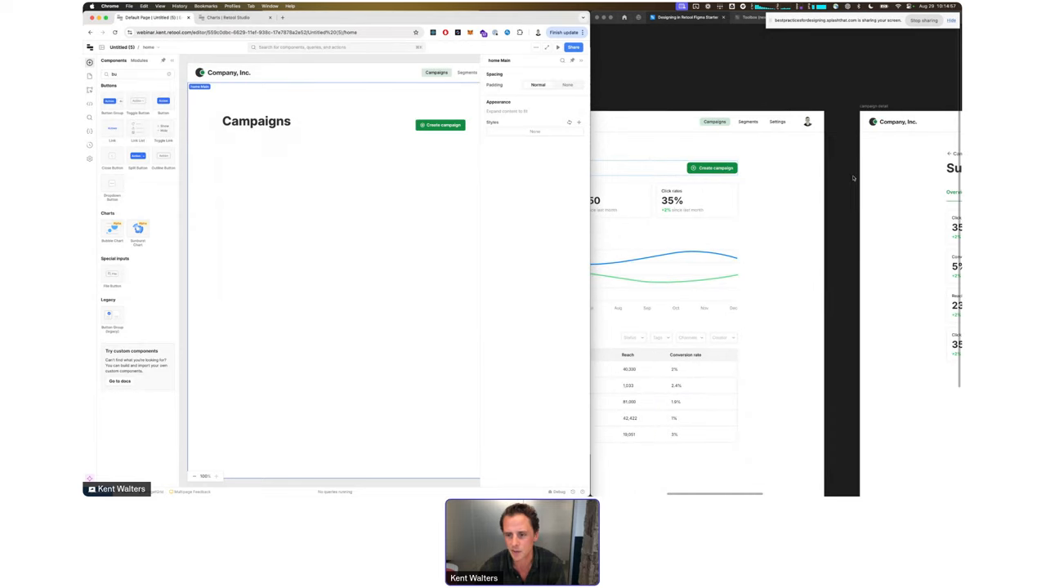
pyautogui.click(724, 184)
pyautogui.scroll(5, 724, 183)
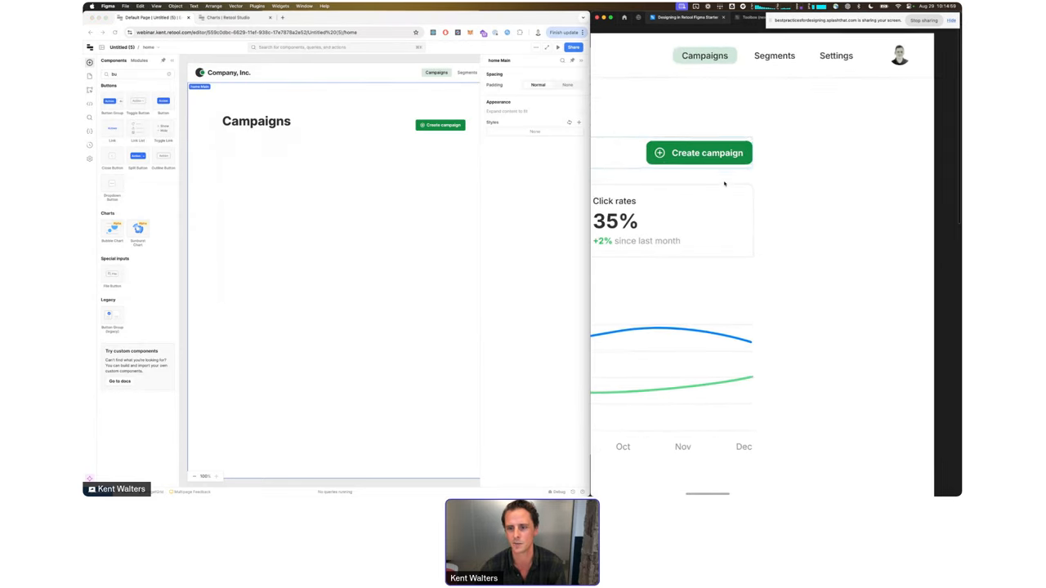
pyautogui.click(646, 145)
pyautogui.press('super+backslash')
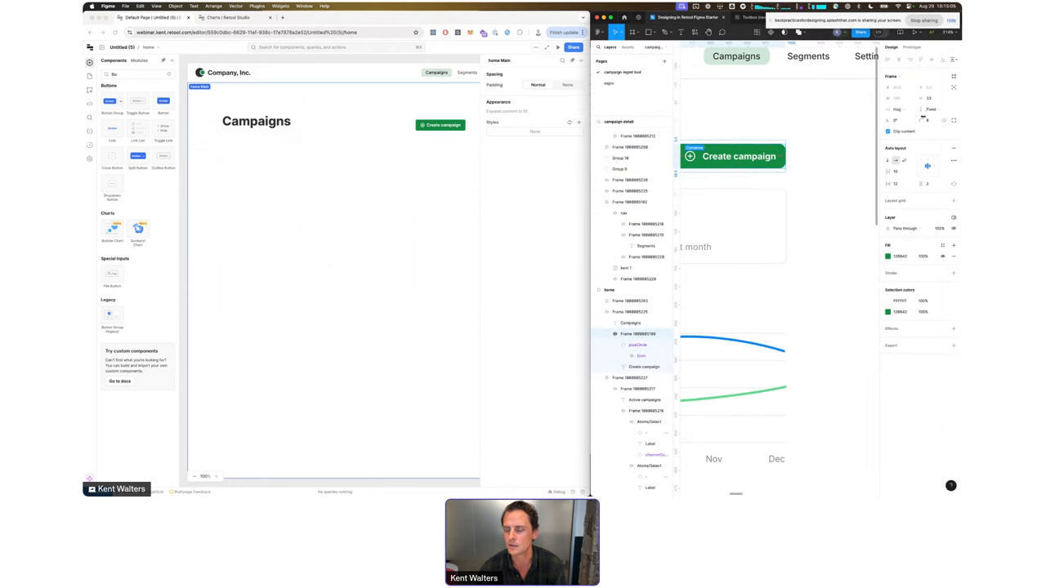
# Step: Switch to Retool and give the Create campaign button a Border radius style of 8px
pyautogui.click(499, 146)
pyautogui.click(441, 125)
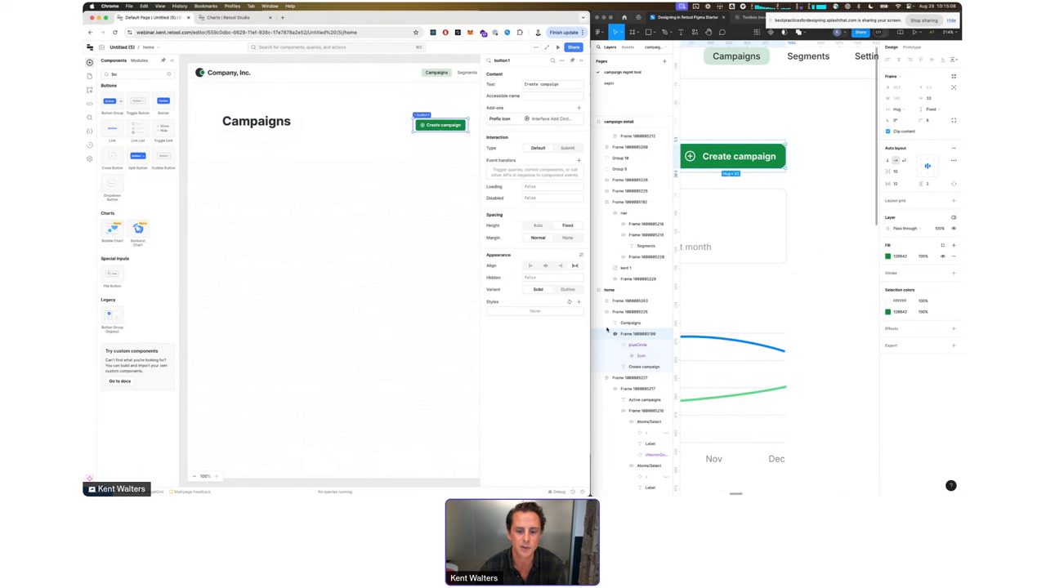
pyautogui.click(580, 302)
pyautogui.click(538, 337)
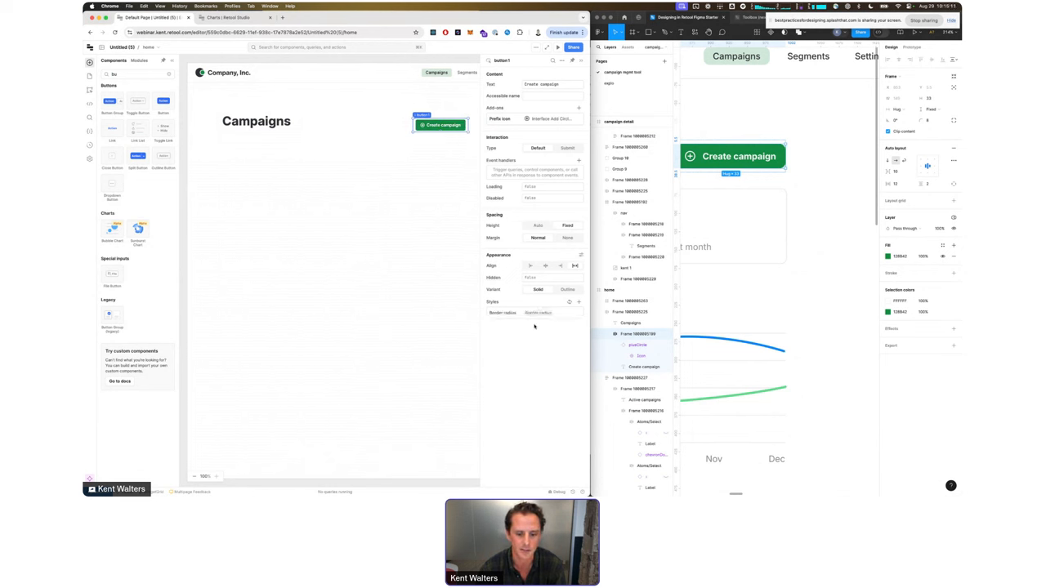
pyautogui.click(535, 314)
pyautogui.press('BackSpace')
pyautogui.write('8')
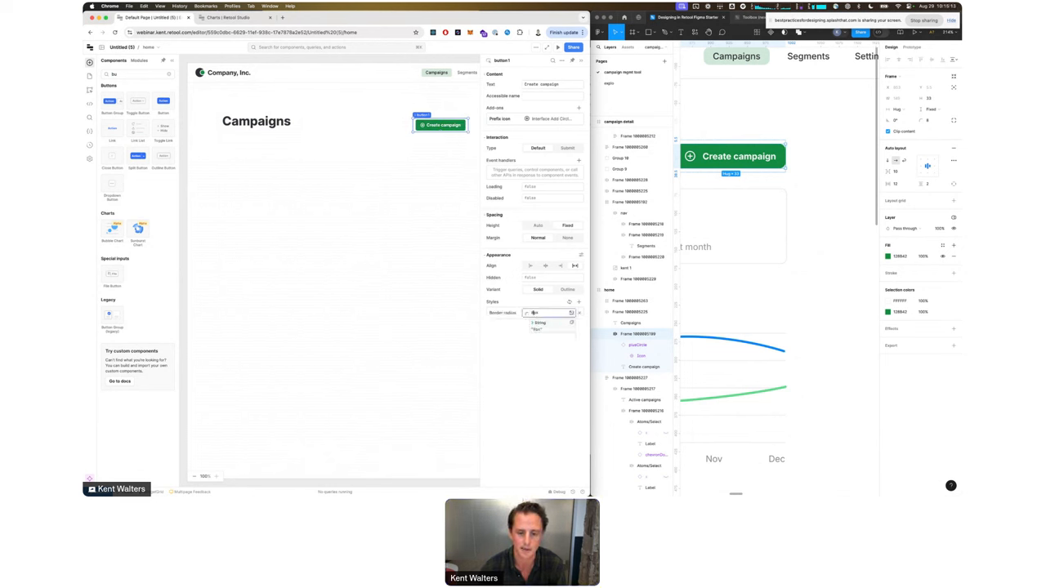
pyautogui.click(390, 229)
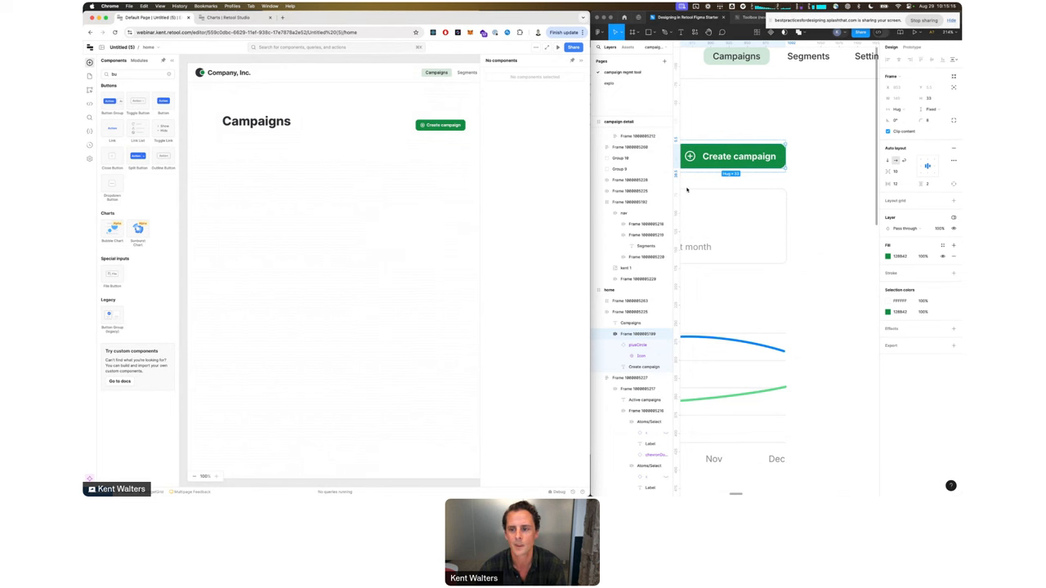
# Step: Compare the Create campaign button with the Figma design, and check its stretching by widening the Retool browser window and restoring it
pyautogui.click(776, 192)
pyautogui.press('super+backslash')
pyautogui.hscroll(-2, 777, 193)
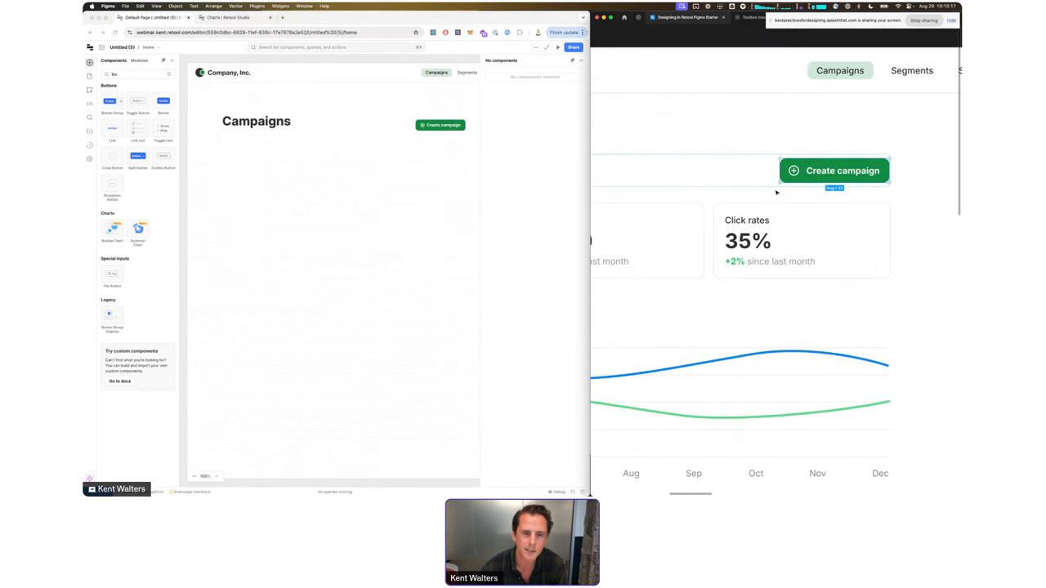
pyautogui.click(378, 173)
pyautogui.click(441, 125)
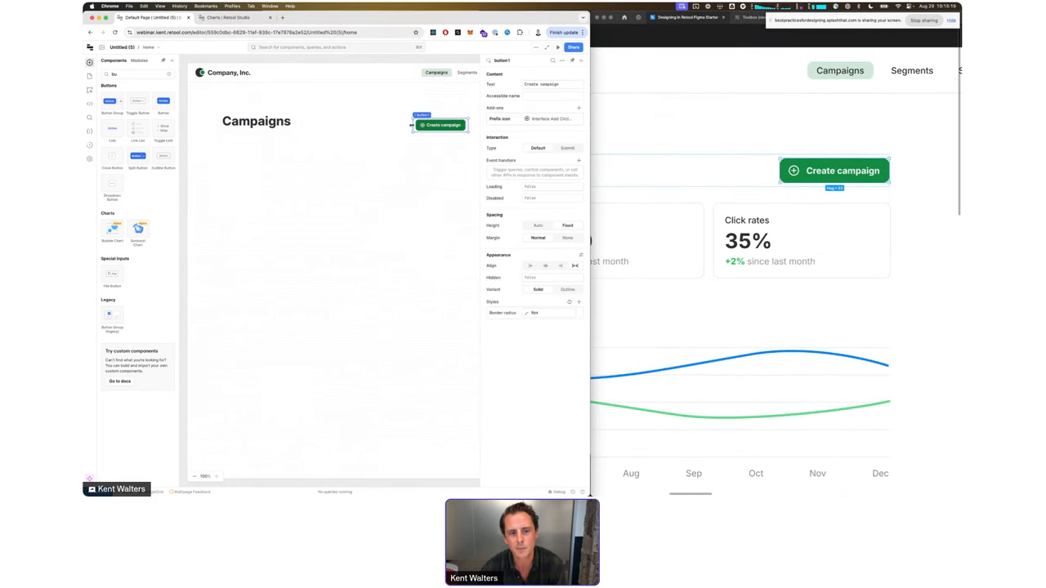
pyautogui.moveTo(441, 125); pyautogui.dragTo(415, 127)
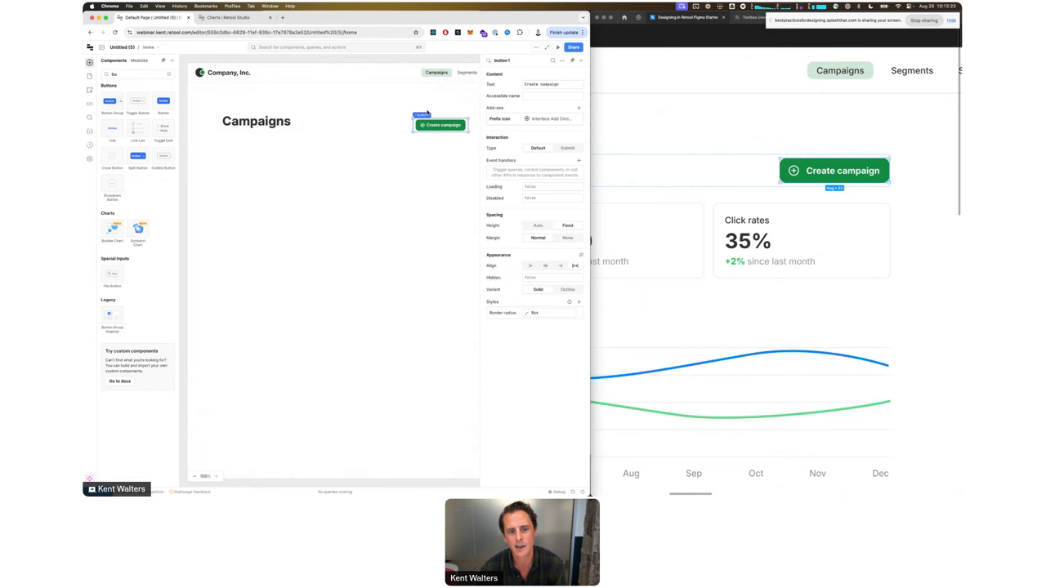
pyautogui.click(417, 175)
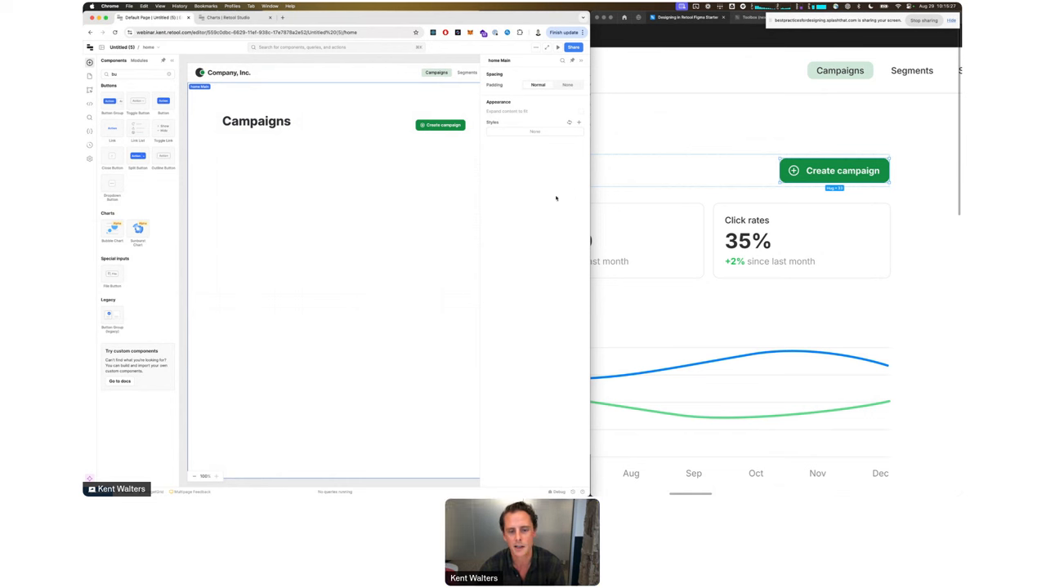
pyautogui.moveTo(589, 195); pyautogui.dragTo(960, 206)
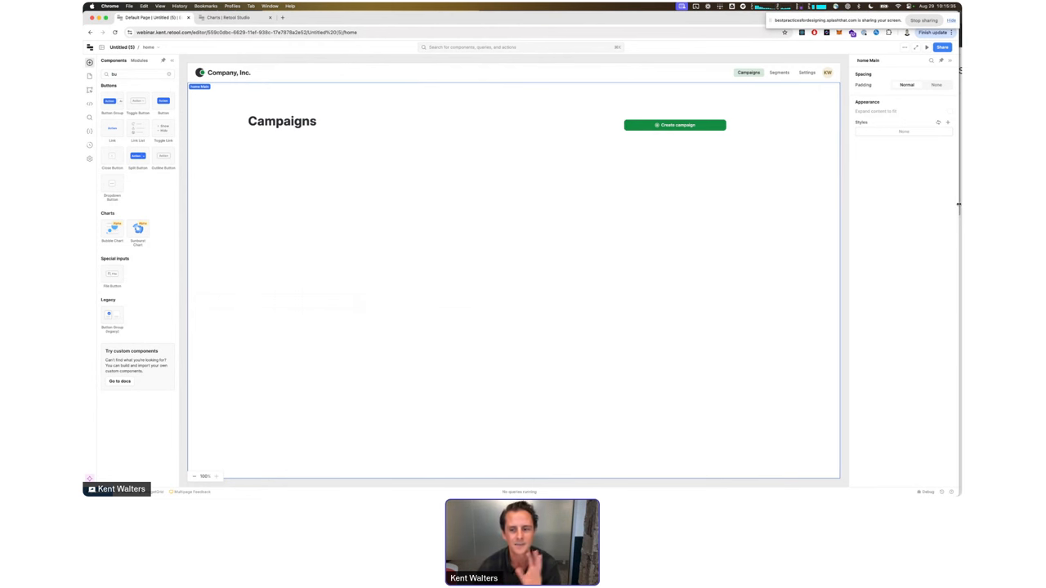
pyautogui.moveTo(961, 206); pyautogui.dragTo(590, 241)
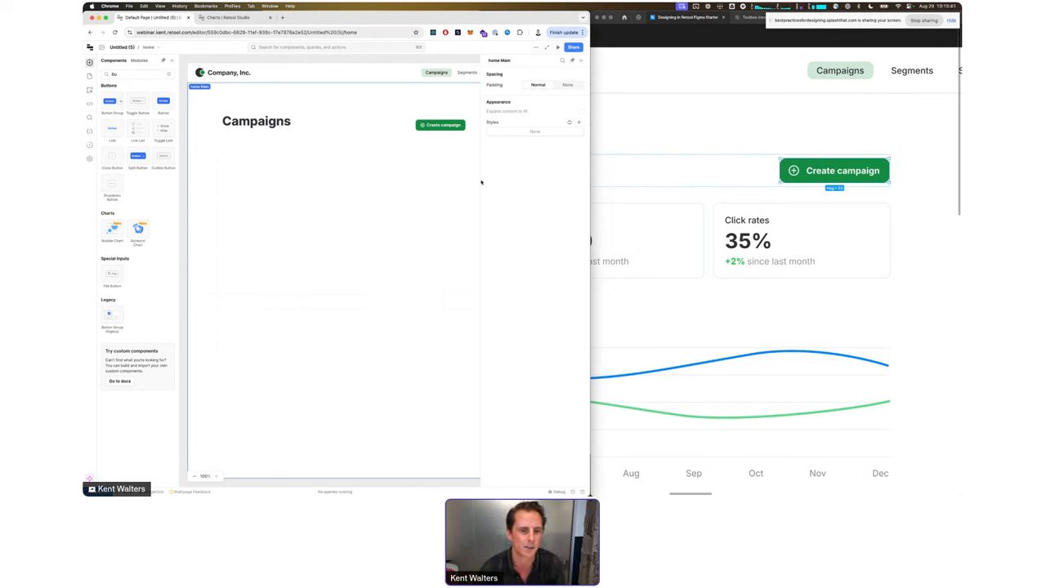
# Step: Align the Create campaign button to the right and extend its component's left edge
pyautogui.click(441, 124)
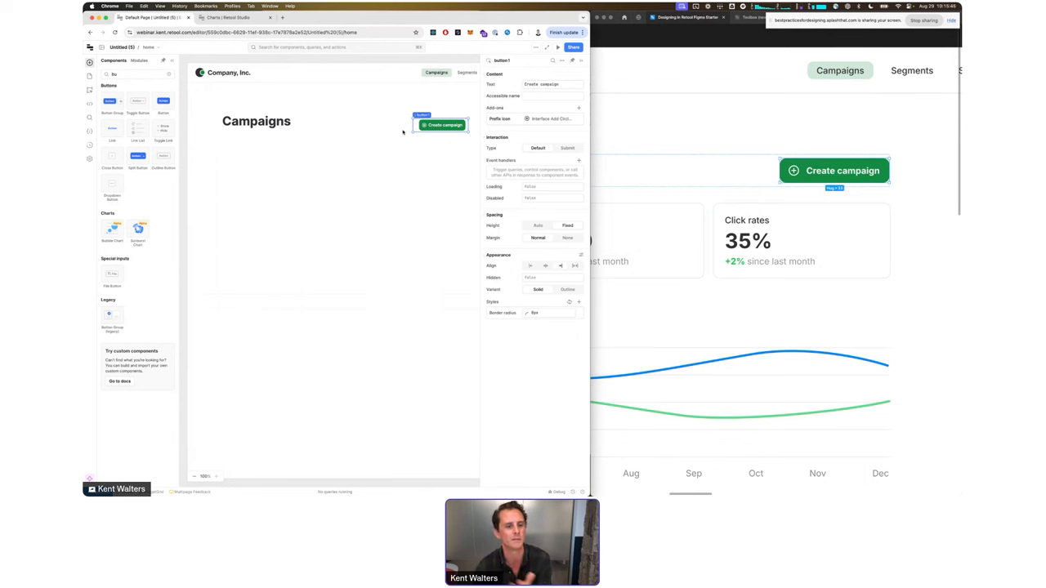
pyautogui.moveTo(413, 124); pyautogui.dragTo(397, 125)
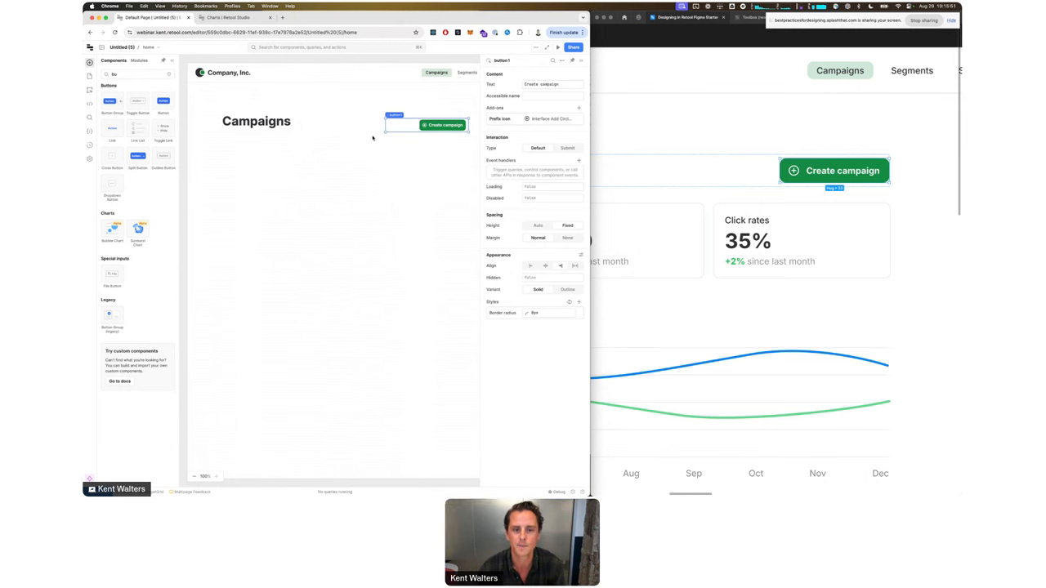
# Step: Add a narrow Container component below the Campaigns heading for the first metric card, and remove its header
pyautogui.click(681, 136)
pyautogui.scroll(-10, 680, 135)
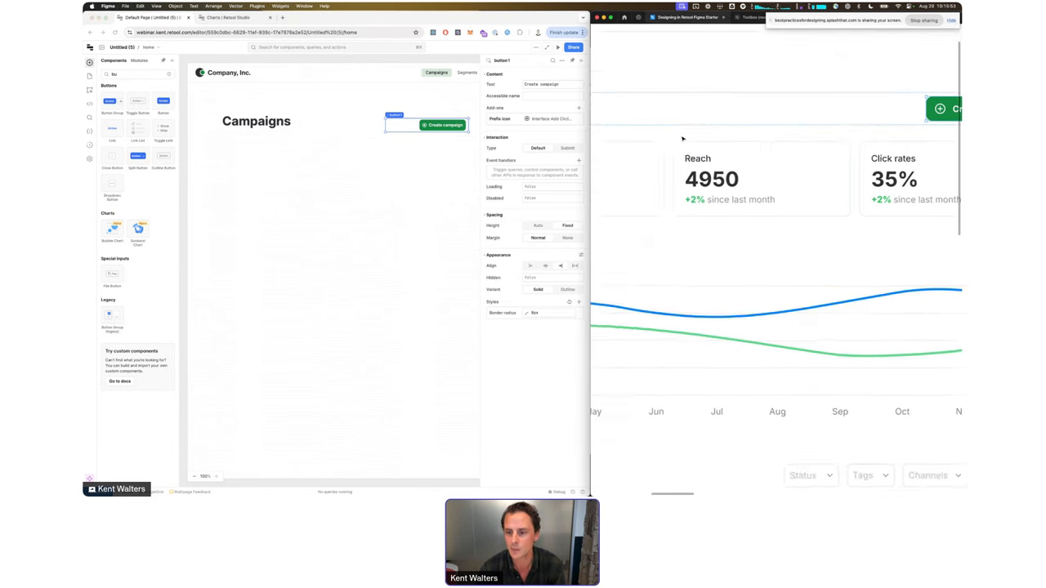
pyautogui.click(305, 193)
pyautogui.doubleClick(130, 74)
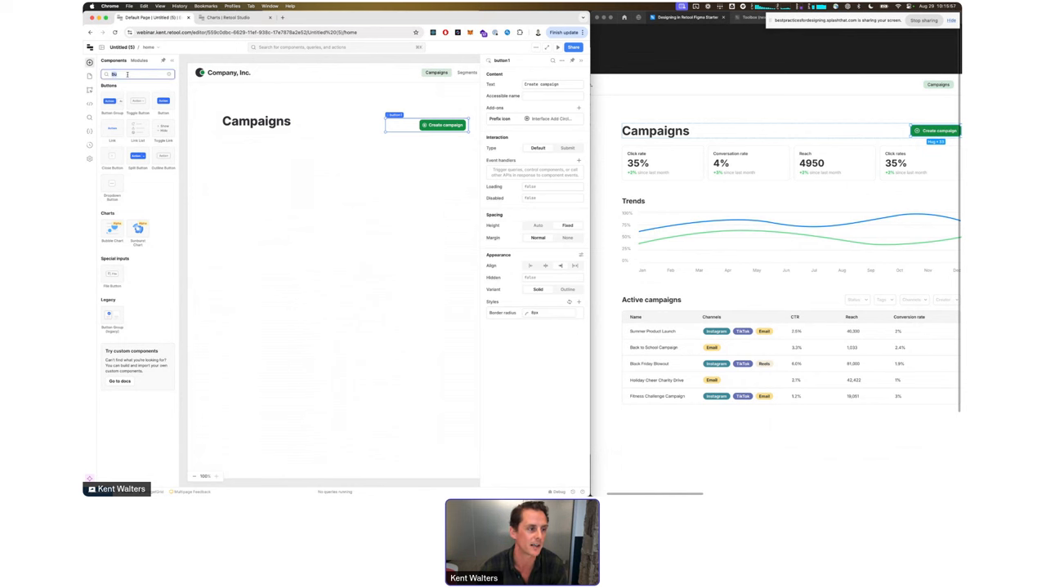
pyautogui.write('con')
pyautogui.moveTo(122, 102); pyautogui.dragTo(273, 160)
pyautogui.moveTo(355, 183); pyautogui.dragTo(301, 183)
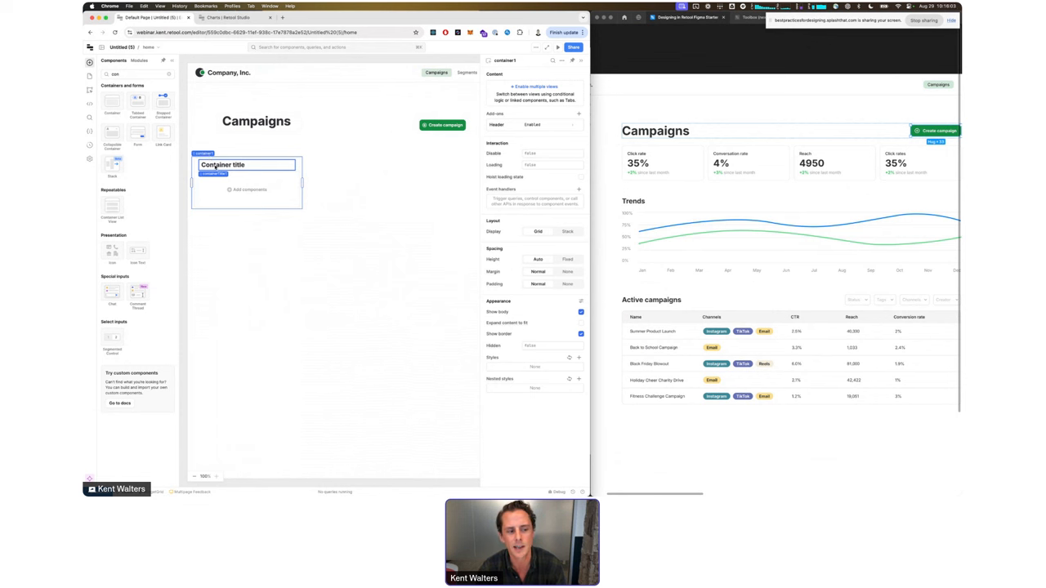
pyautogui.click(580, 124)
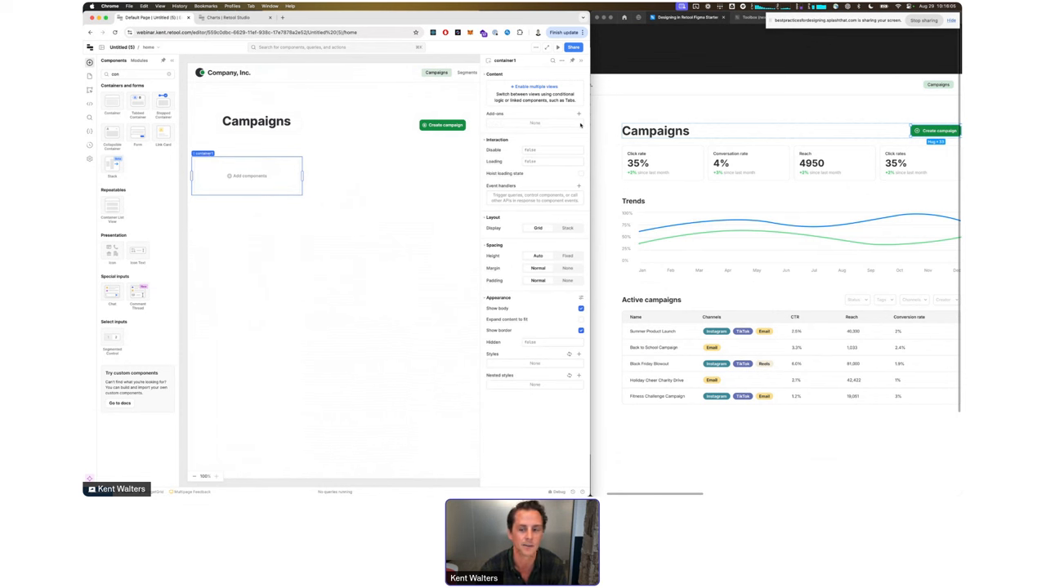
# Step: Check the Click rate card in Figma, and stack four Text components inside the Retool container
pyautogui.click(662, 163)
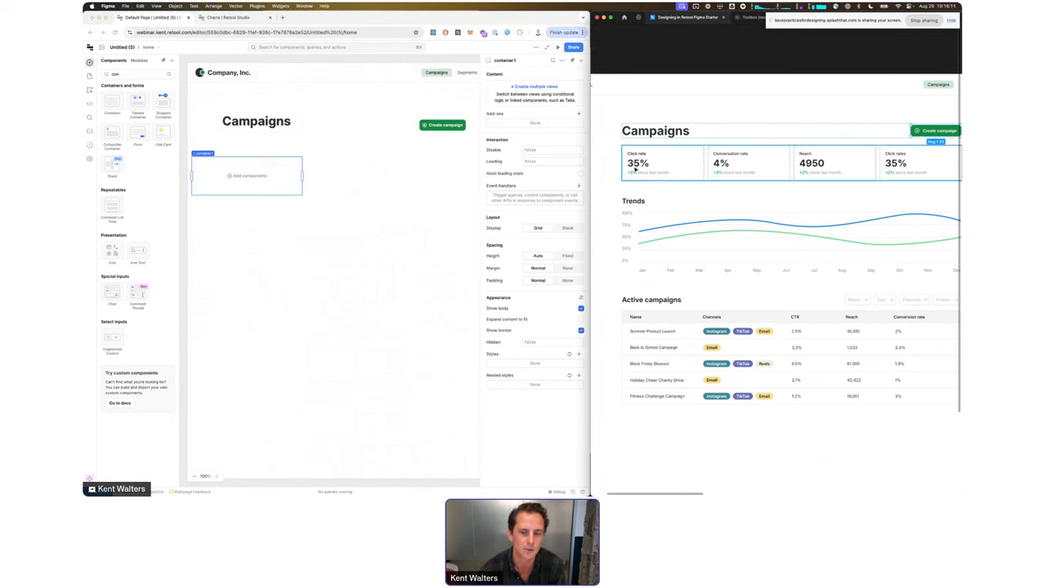
pyautogui.click(205, 166)
pyautogui.doubleClick(115, 74)
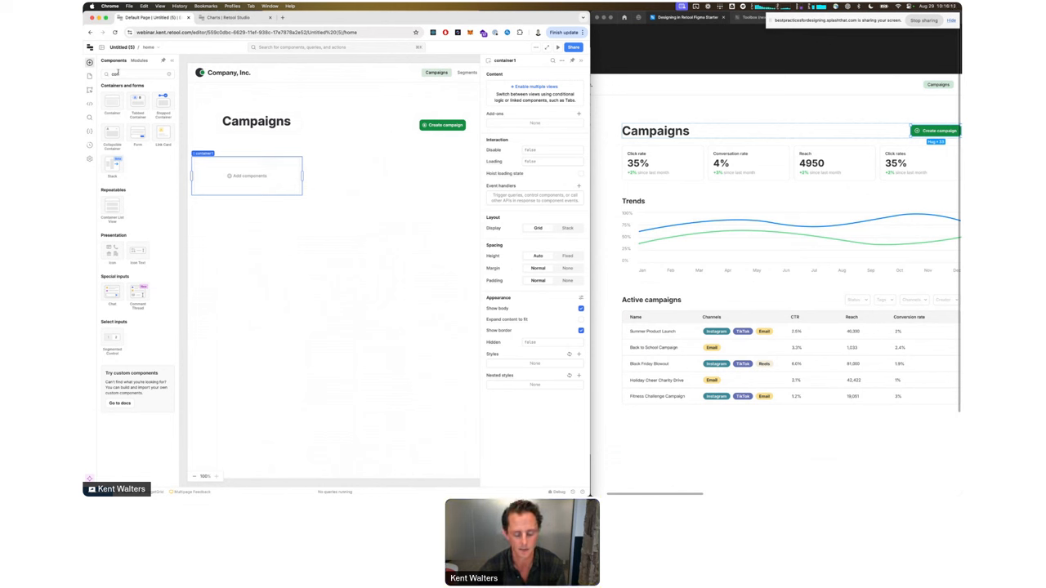
pyautogui.write('te')
pyautogui.moveTo(112, 106); pyautogui.dragTo(202, 173)
pyautogui.moveTo(112, 104); pyautogui.dragTo(207, 187)
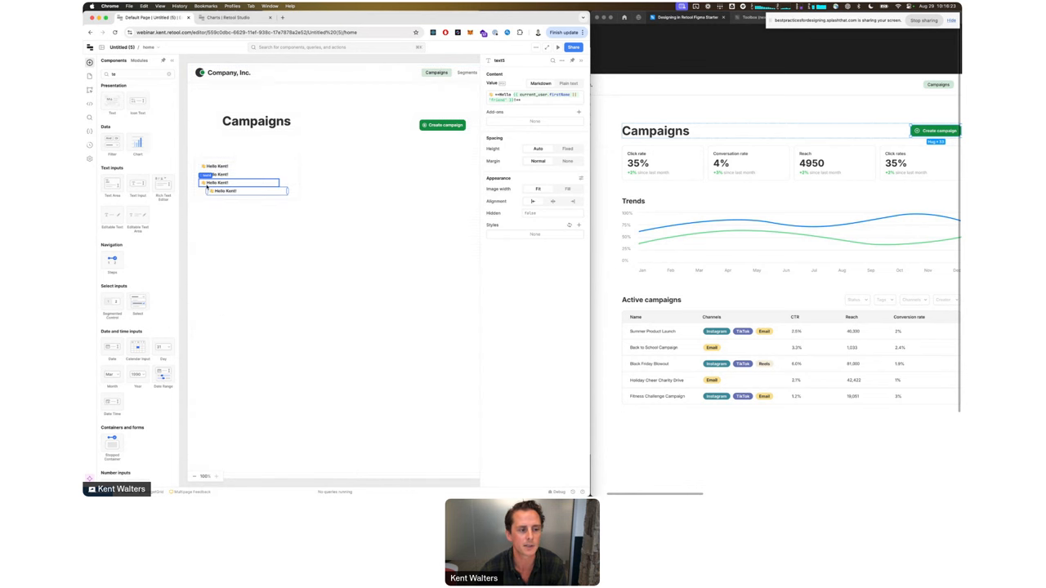
# Step: Set the value of the container's topmost text to "Click rate" and select the text beneath it
pyautogui.click(223, 166)
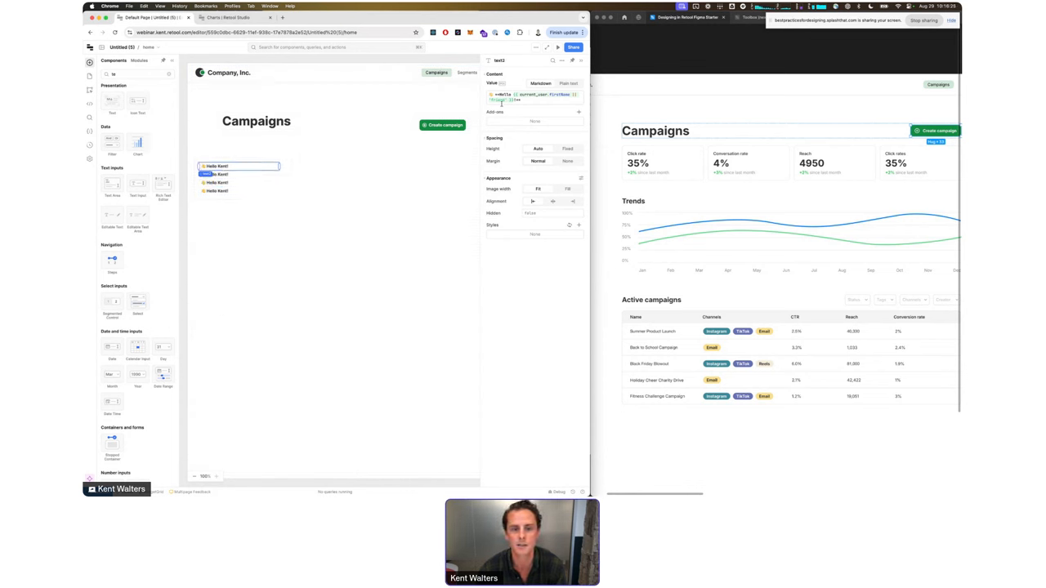
pyautogui.write('Click rate')
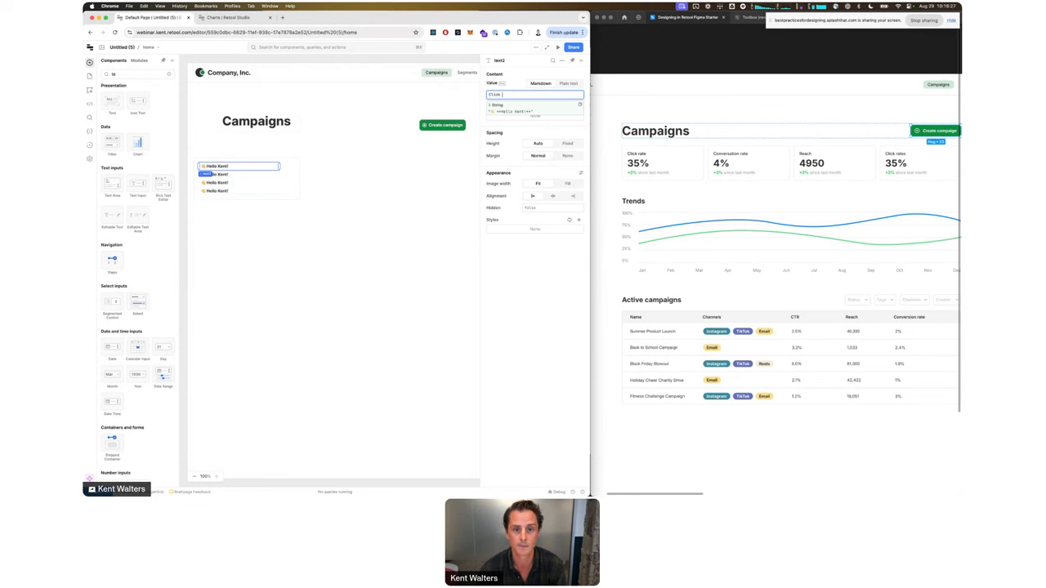
pyautogui.click(219, 175)
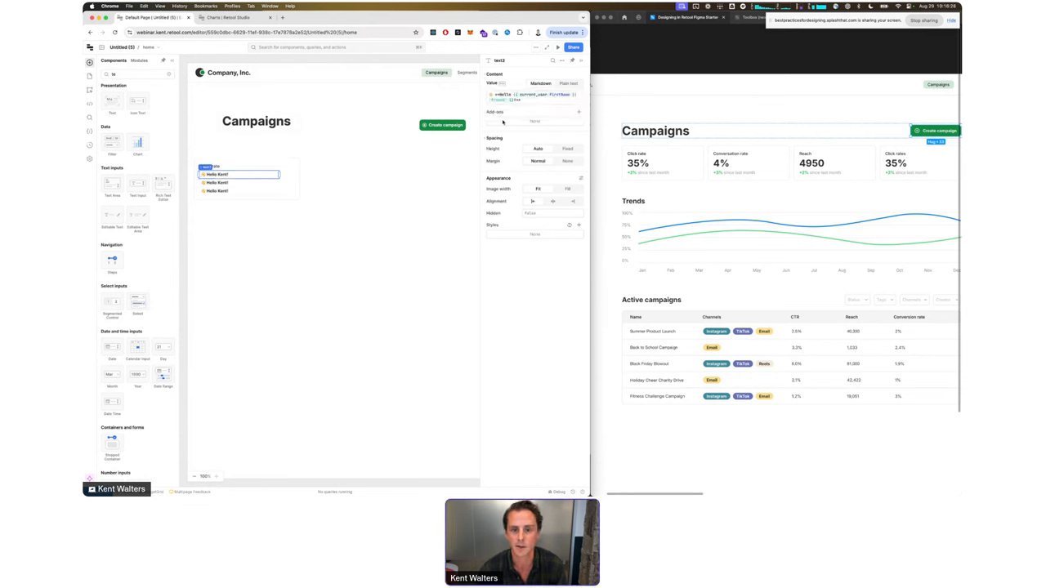
# Step: Set the Click rate container's second text value to "35%" and the third text value to "+2%"
pyautogui.click(527, 98)
pyautogui.press('super+a')
pyautogui.write('35%')
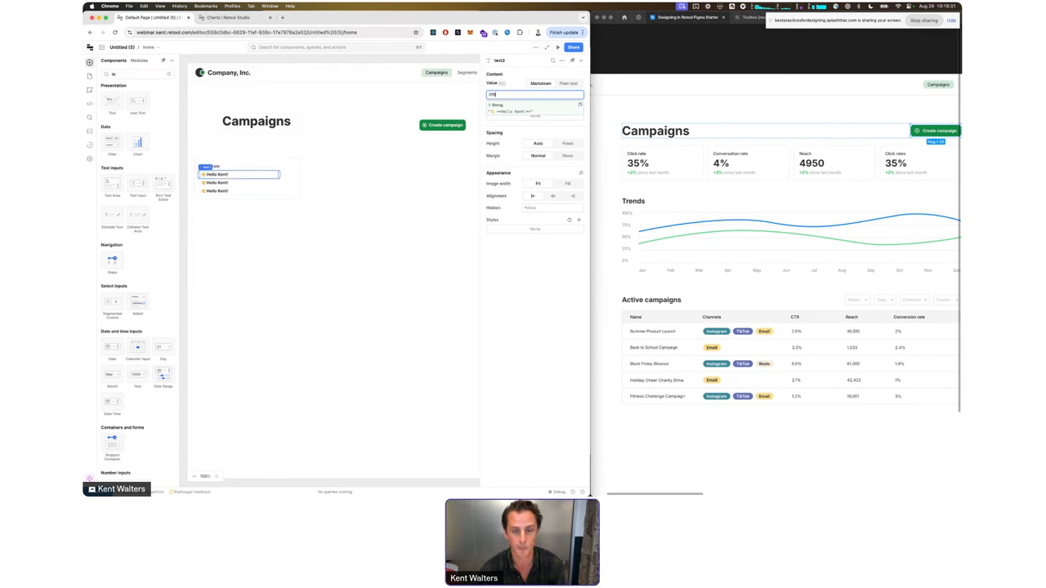
pyautogui.click(245, 182)
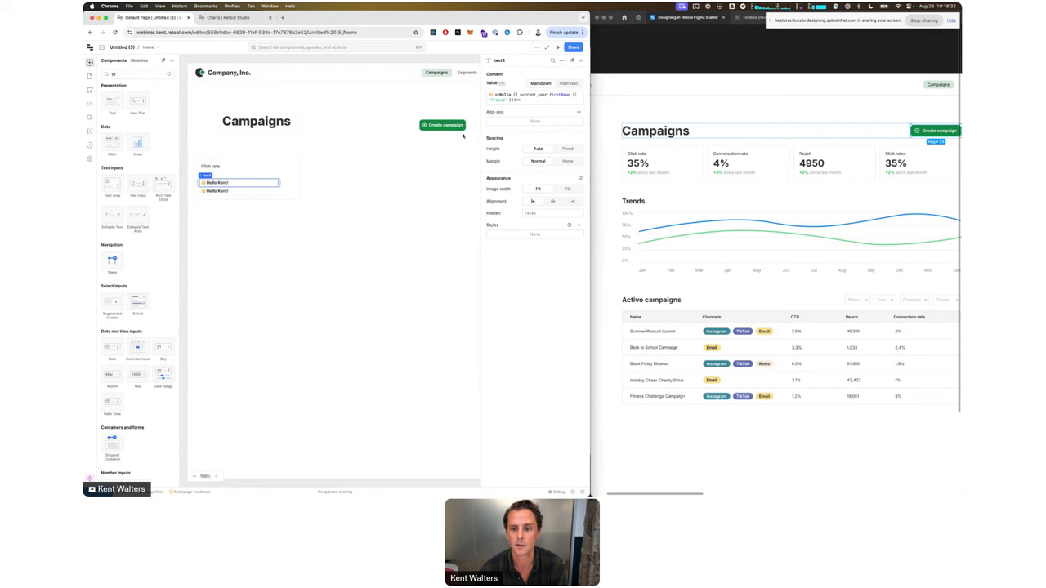
pyautogui.click(539, 94)
pyautogui.press('super+a')
pyautogui.write('+3%')
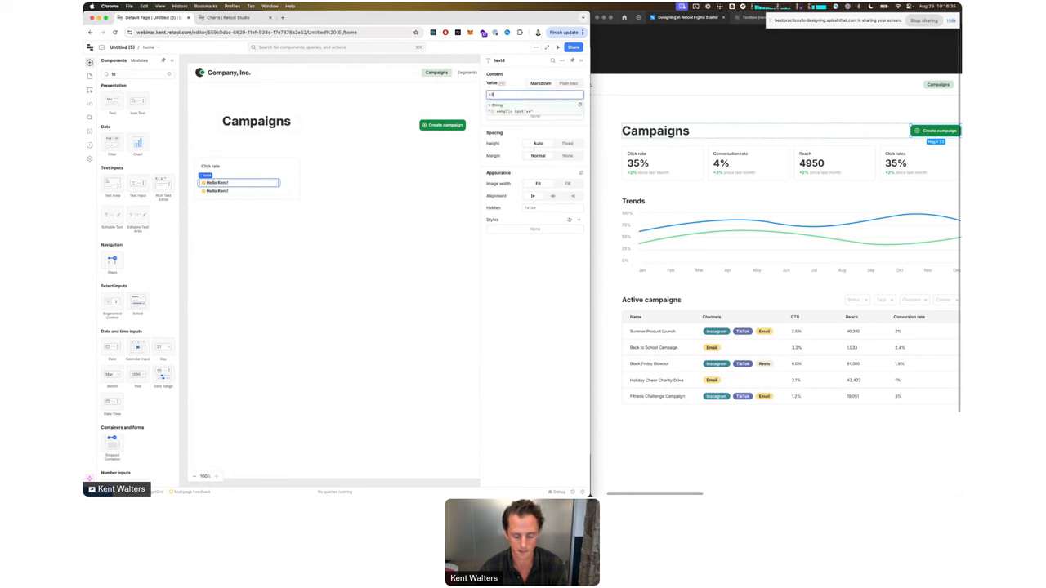
# Step: Set the value of the container's bottom text to "since last month"
pyautogui.click(209, 191)
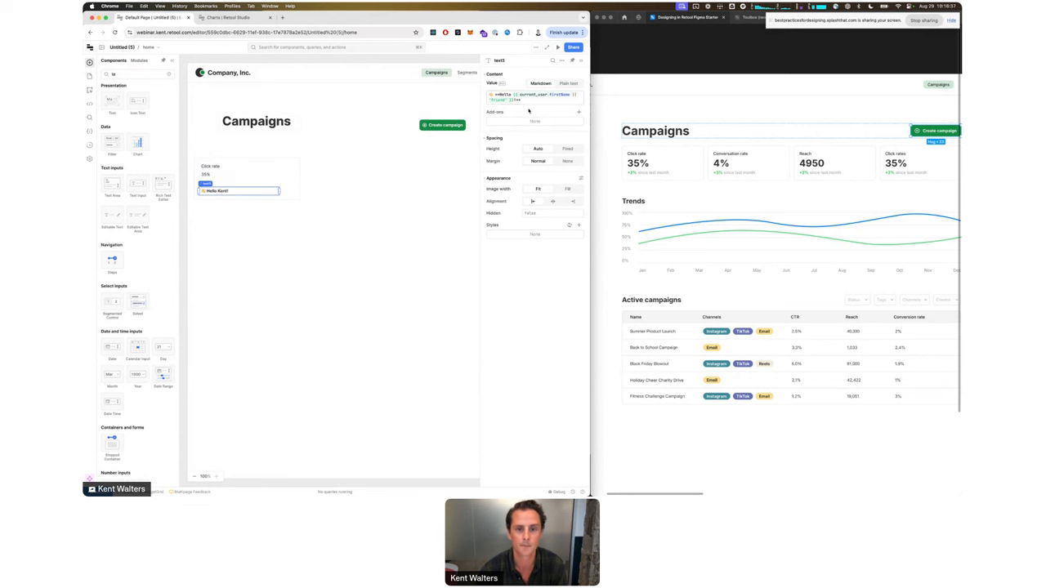
pyautogui.write('s')
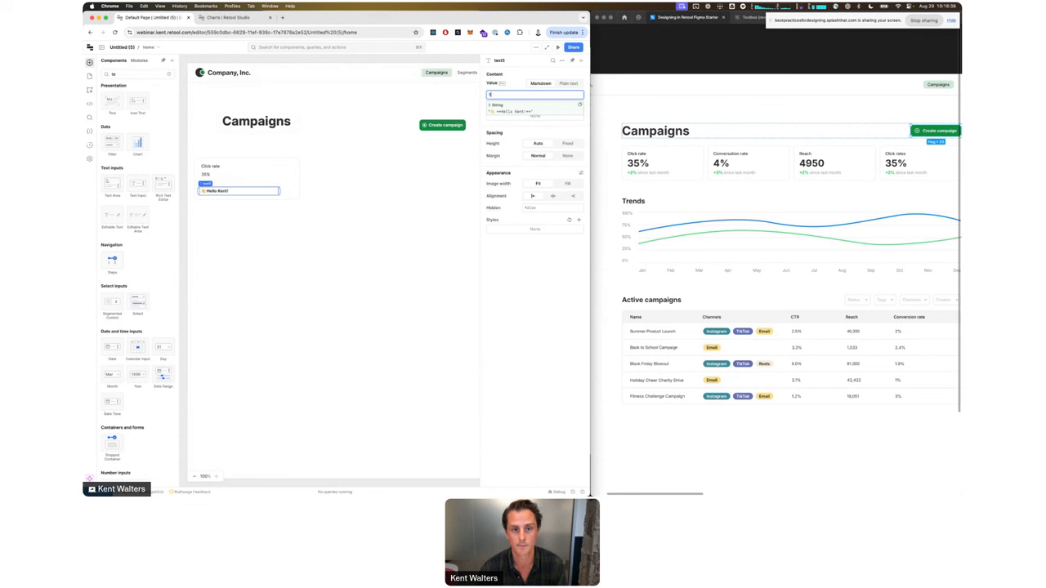
pyautogui.write('ince last month')
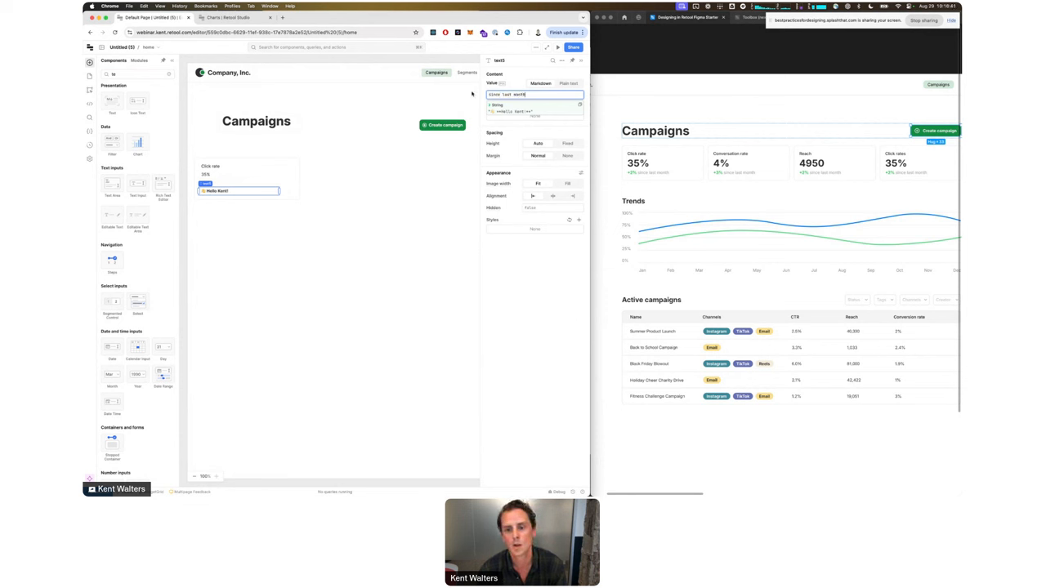
pyautogui.click(294, 251)
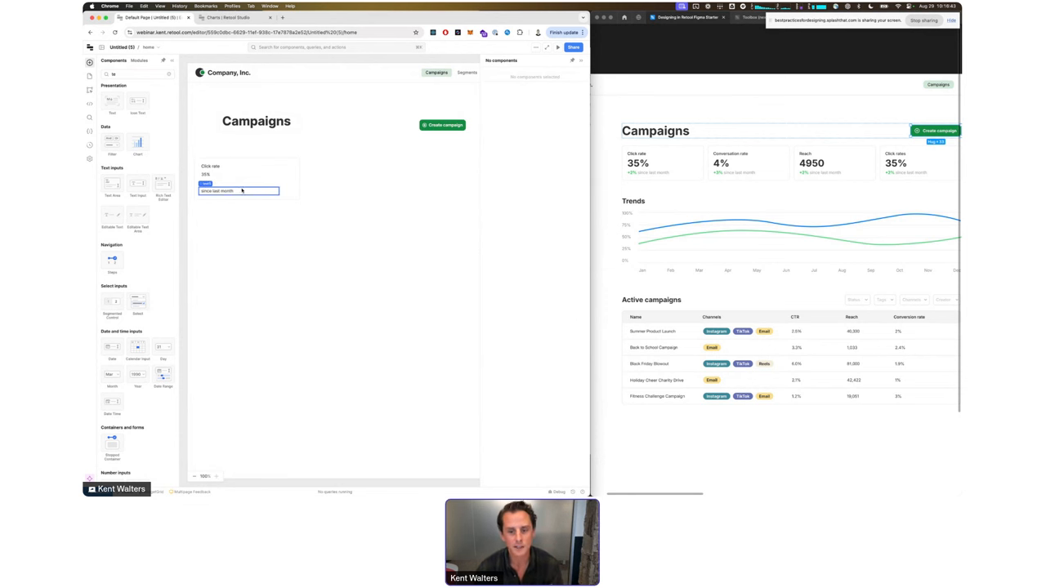
# Step: Inspect the Click rate label's typography in Figma and apply the Label font style to the matching Retool text
pyautogui.click(662, 164)
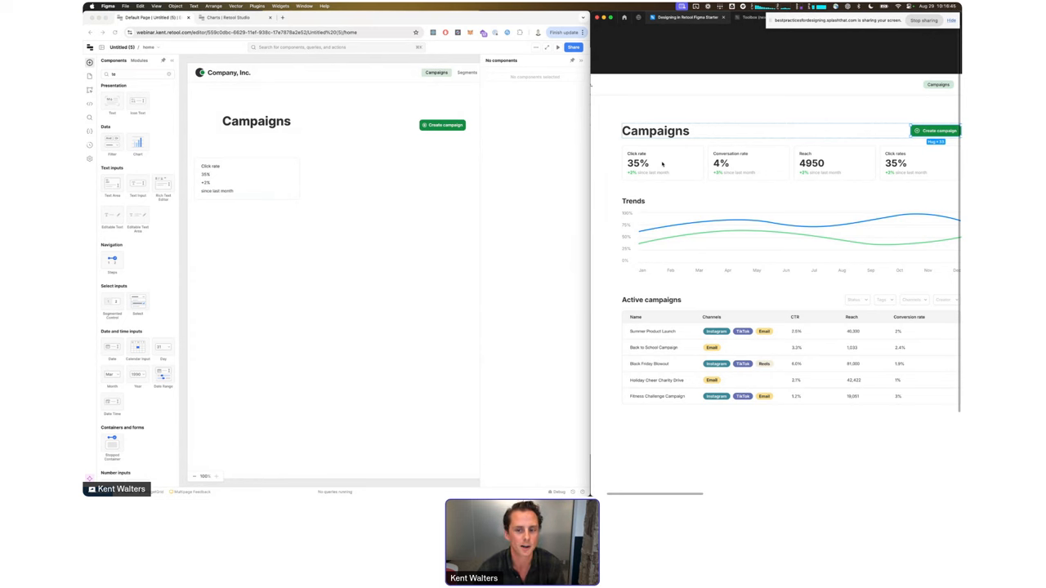
pyautogui.hscroll(-3, 663, 164)
pyautogui.scroll(5, 664, 164)
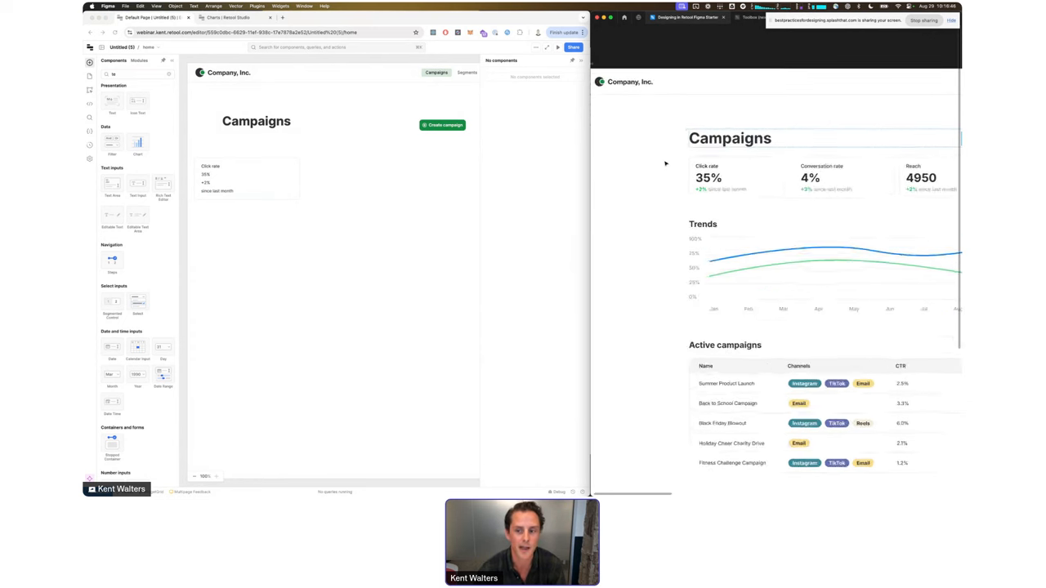
pyautogui.press('super+backslash')
pyautogui.doubleClick(743, 172)
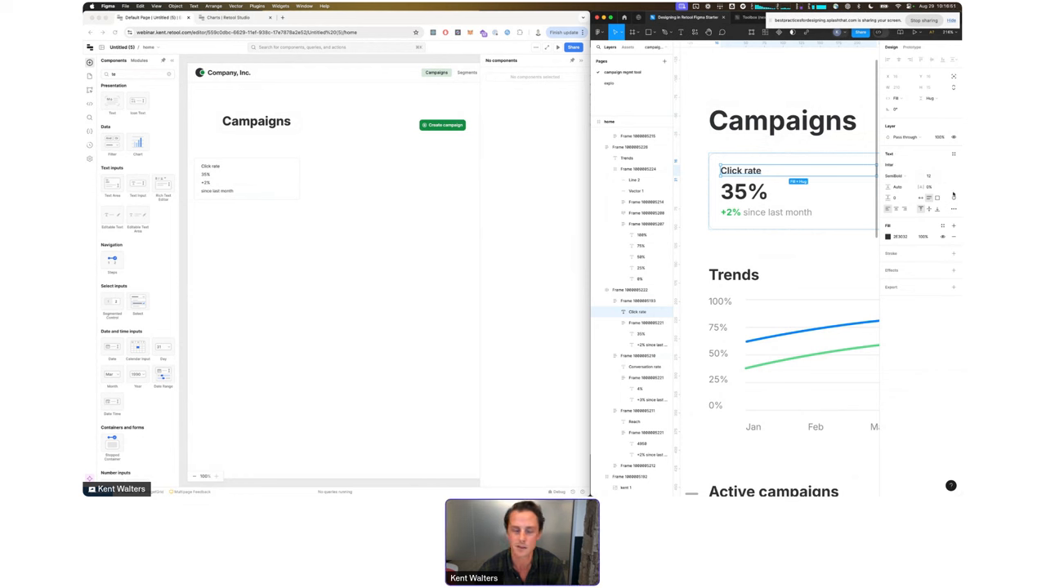
pyautogui.click(210, 166)
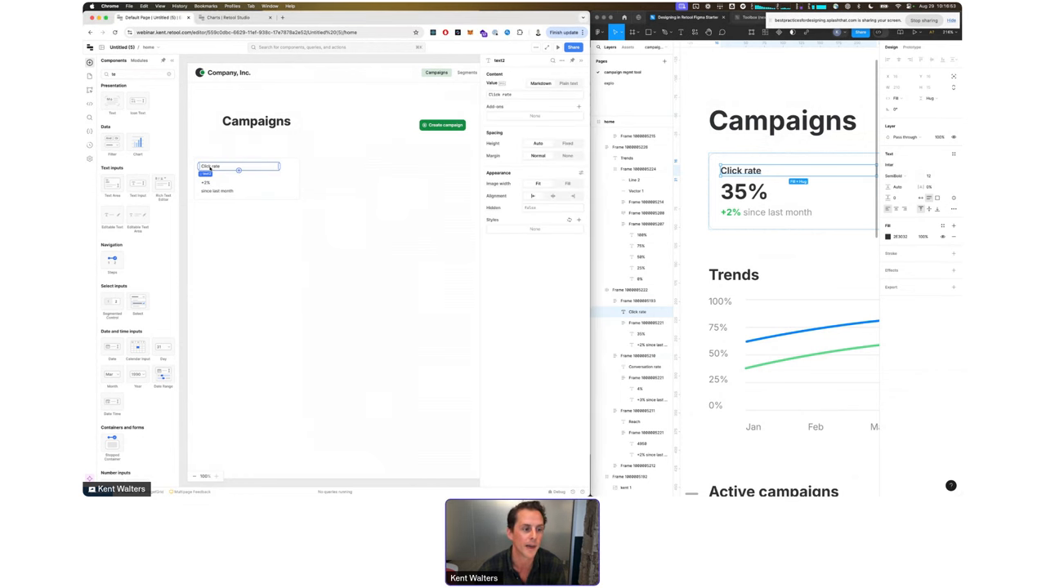
pyautogui.click(578, 219)
pyautogui.click(532, 251)
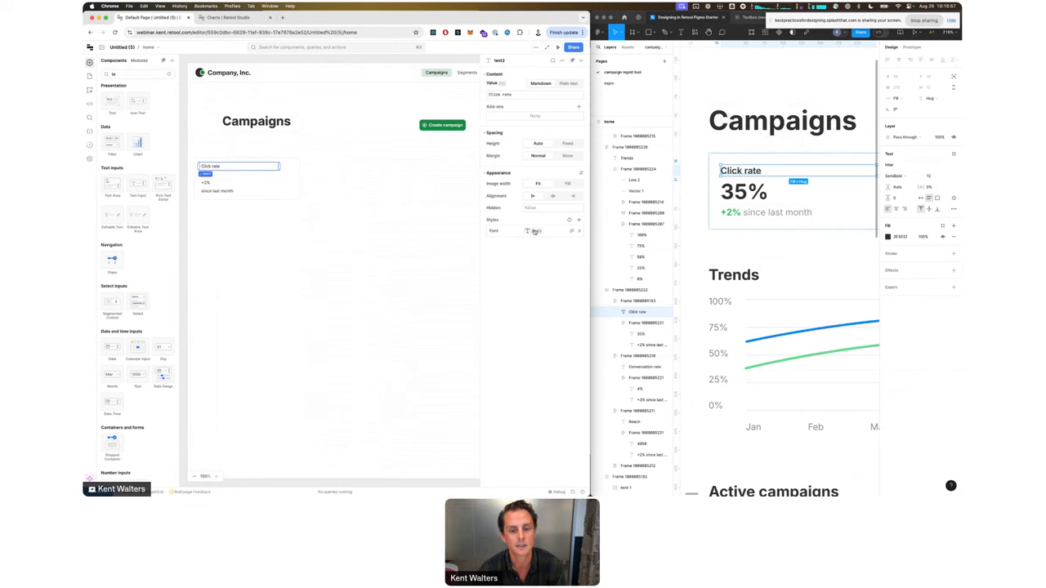
pyautogui.click(534, 231)
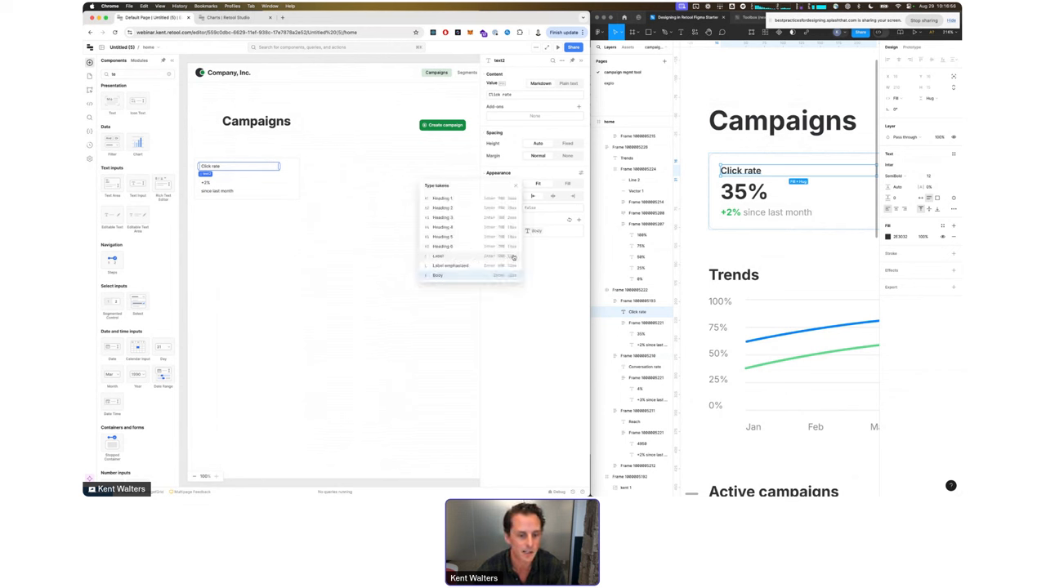
pyautogui.click(485, 257)
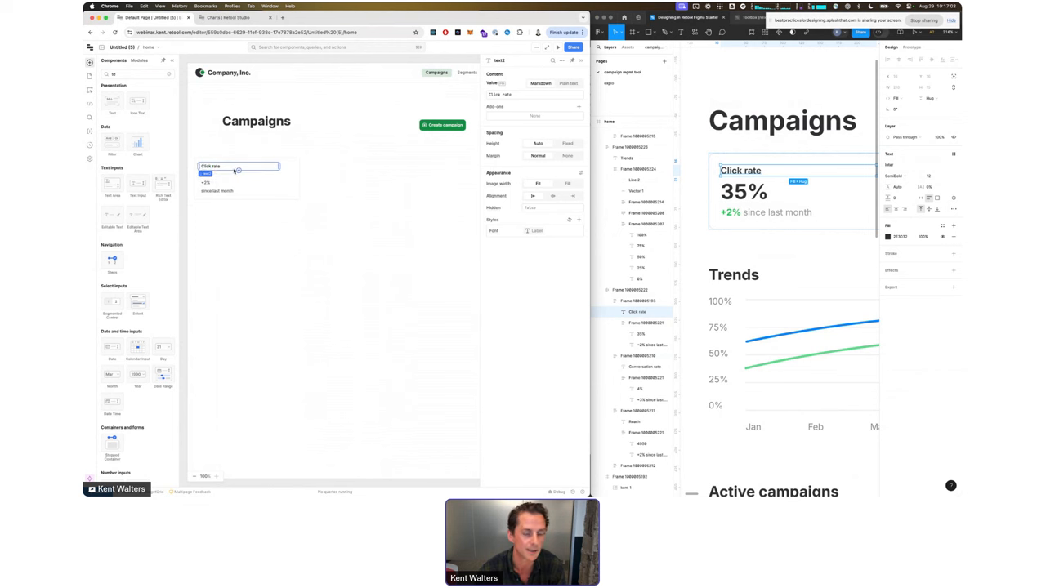
# Step: Inspect the 35% text's typography in Figma and apply the Heading 2 font style to the 35% text in Retool
pyautogui.click(746, 193)
pyautogui.click(747, 192)
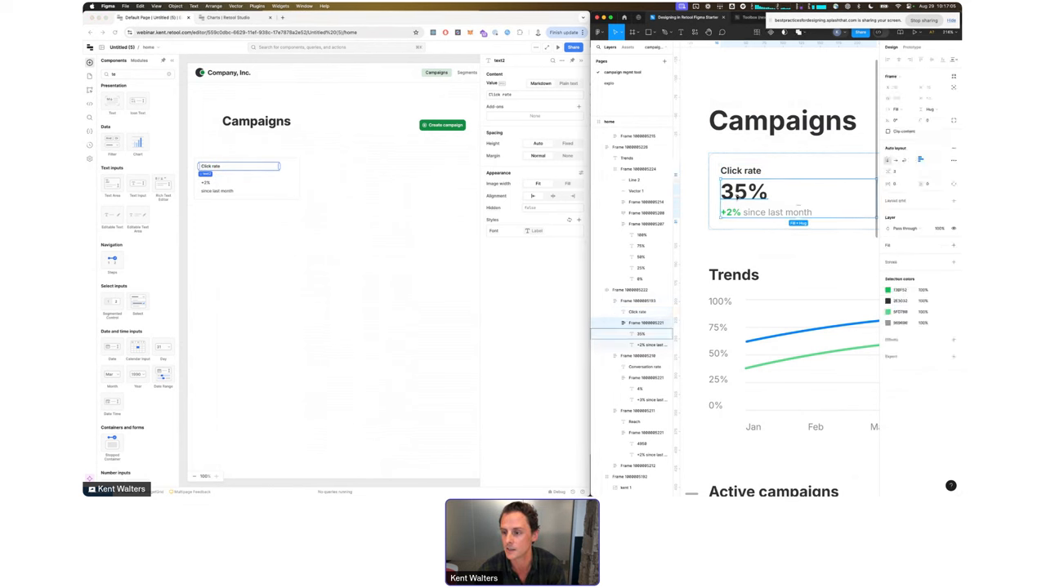
pyautogui.doubleClick(746, 193)
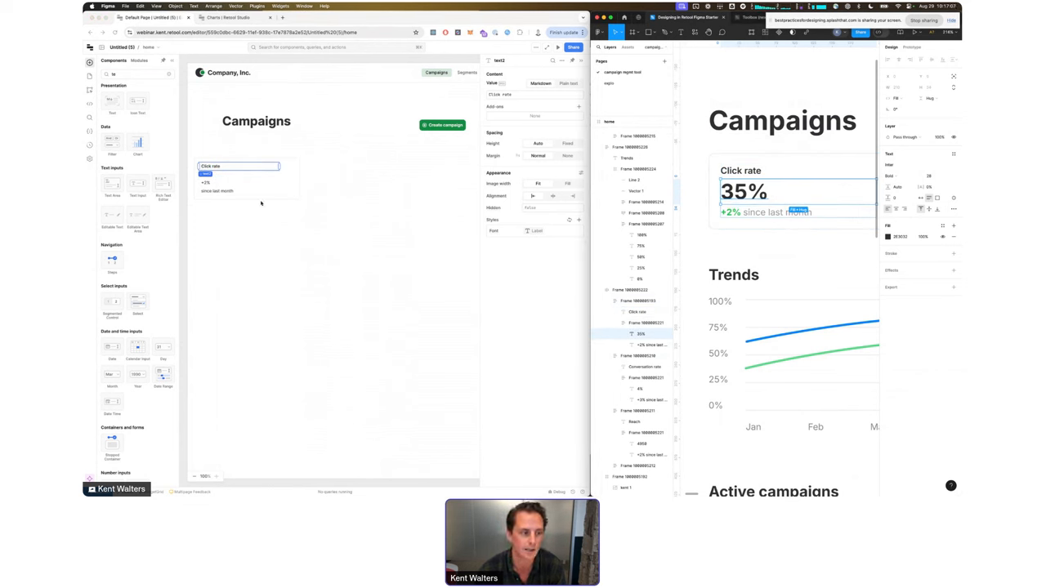
pyautogui.click(220, 174)
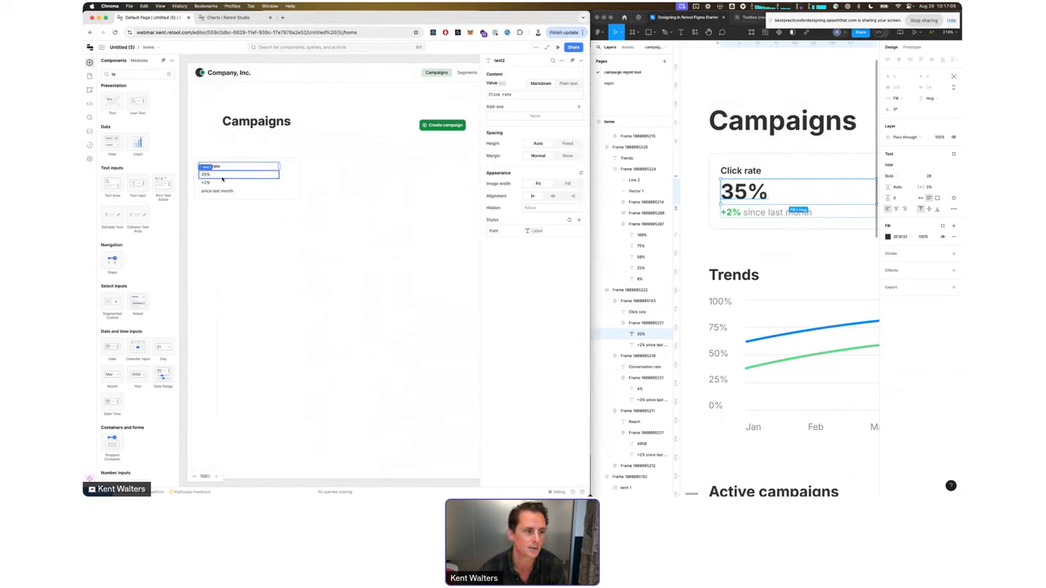
pyautogui.click(579, 220)
pyautogui.click(548, 254)
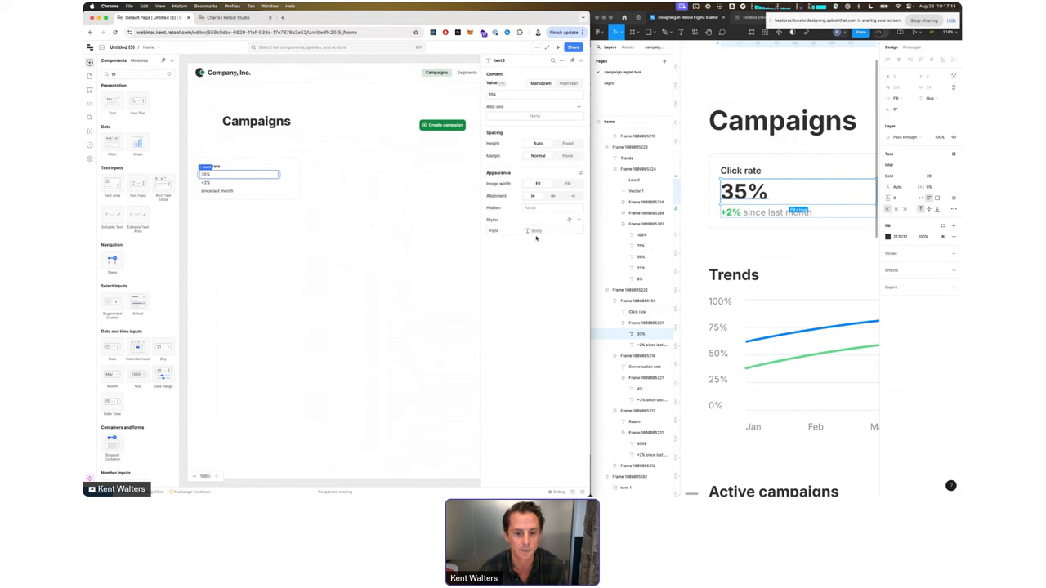
pyautogui.click(534, 233)
pyautogui.click(513, 216)
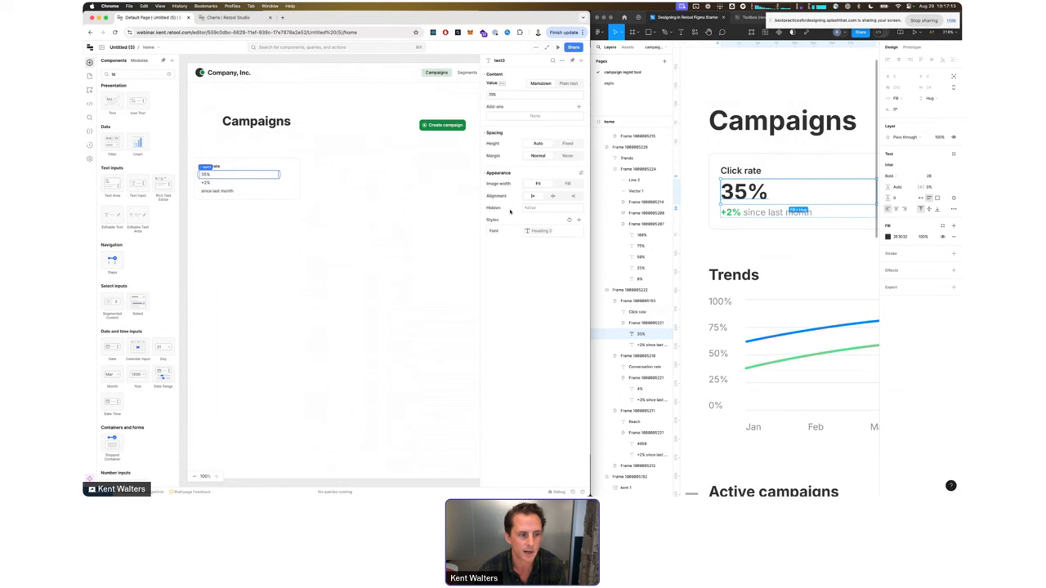
# Step: Inspect the +2% typography in Figma and apply the Label emphasized font style to the +2% text in Retool
pyautogui.click(237, 190)
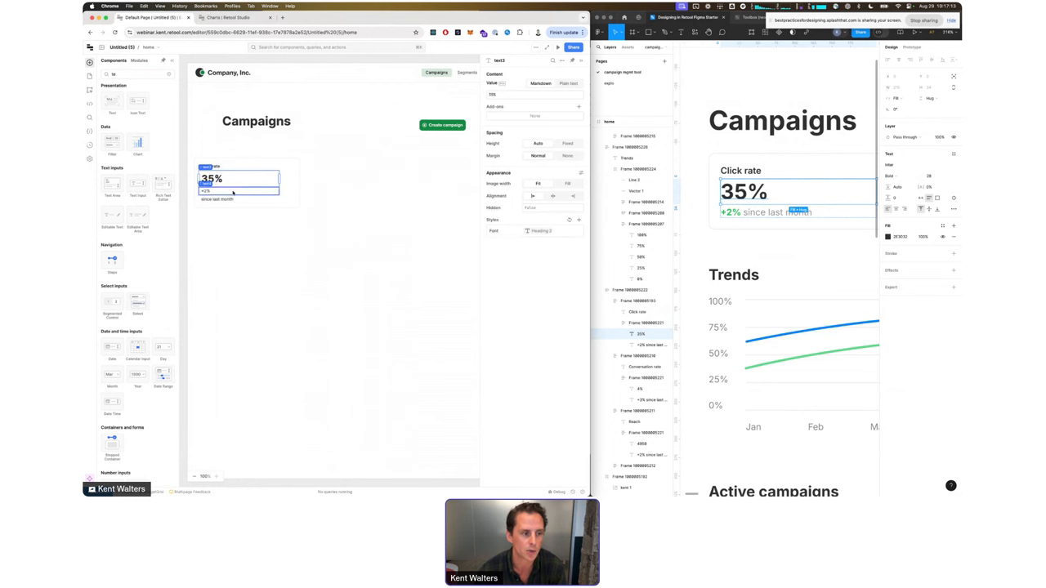
pyautogui.doubleClick(731, 213)
pyautogui.click(729, 213)
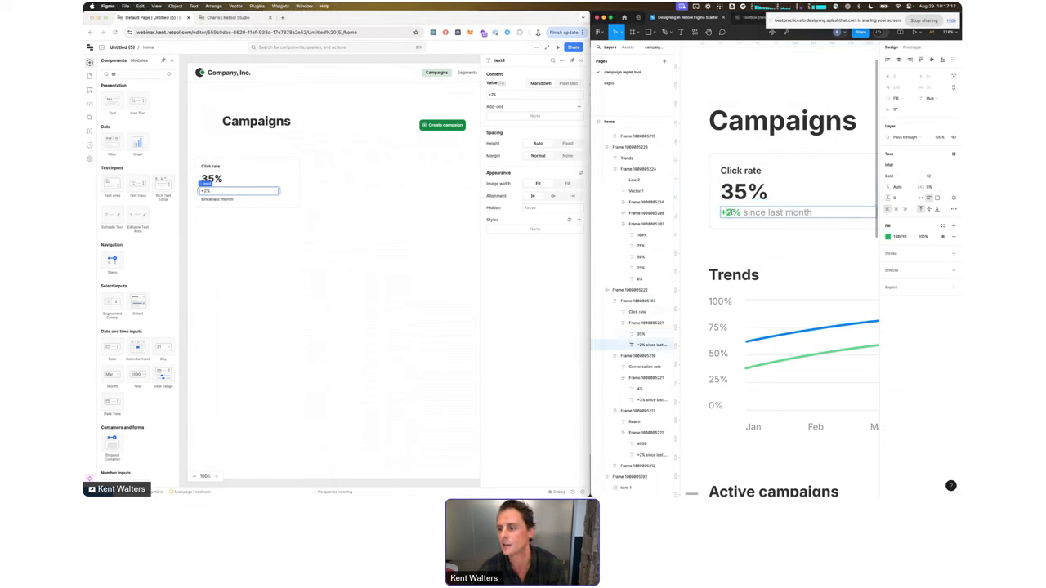
pyautogui.click(579, 220)
pyautogui.click(579, 219)
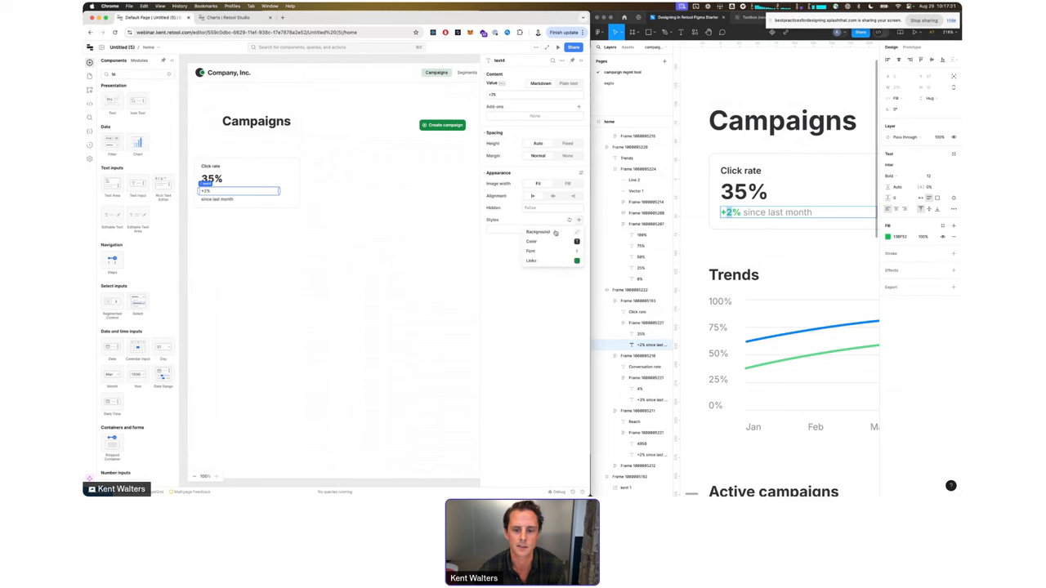
pyautogui.click(538, 254)
pyautogui.click(532, 231)
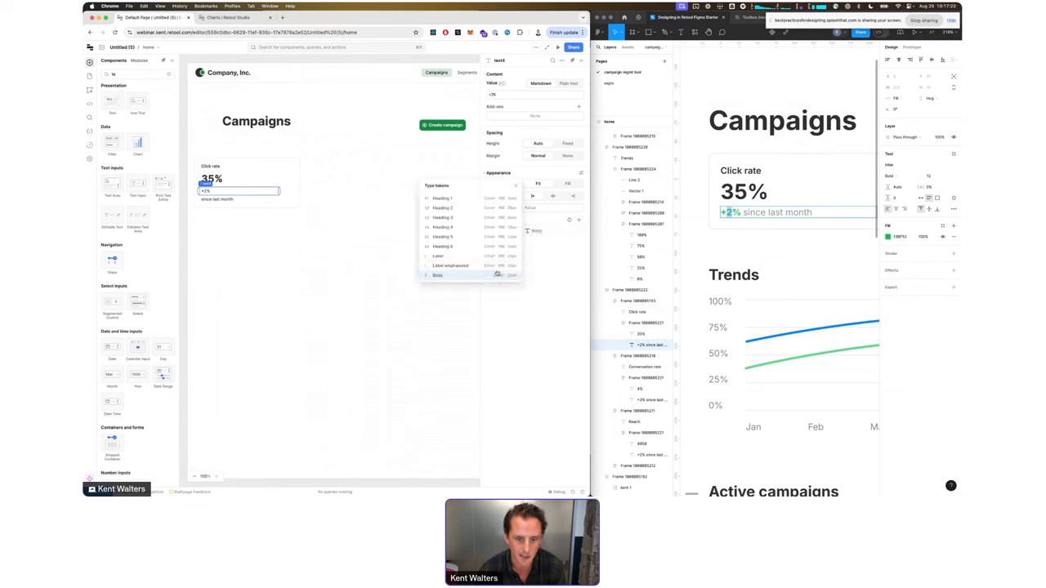
pyautogui.click(515, 268)
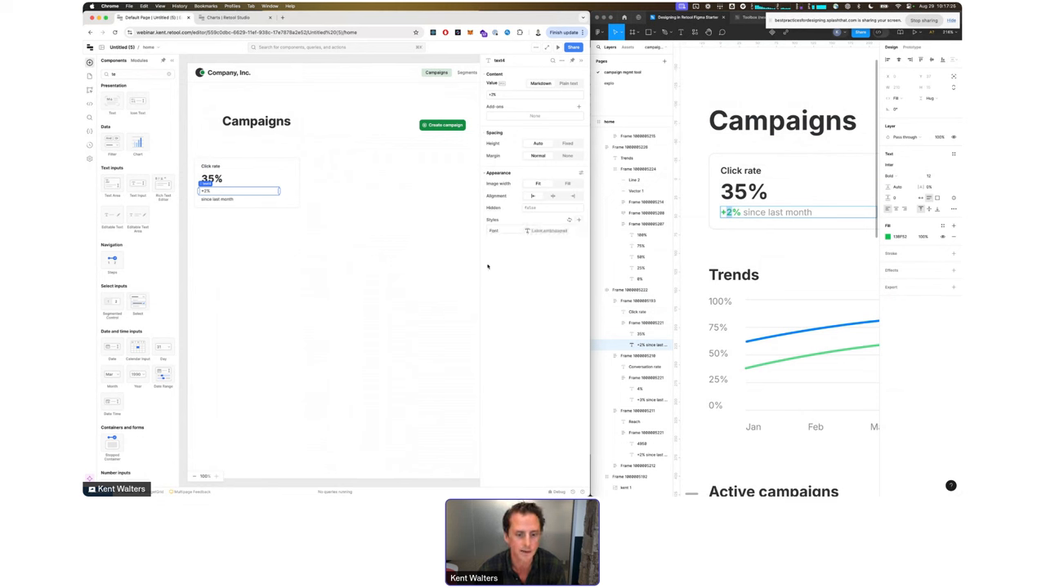
# Step: Inspect the typography and fill of the "since last month" text in the Figma card
pyautogui.click(214, 199)
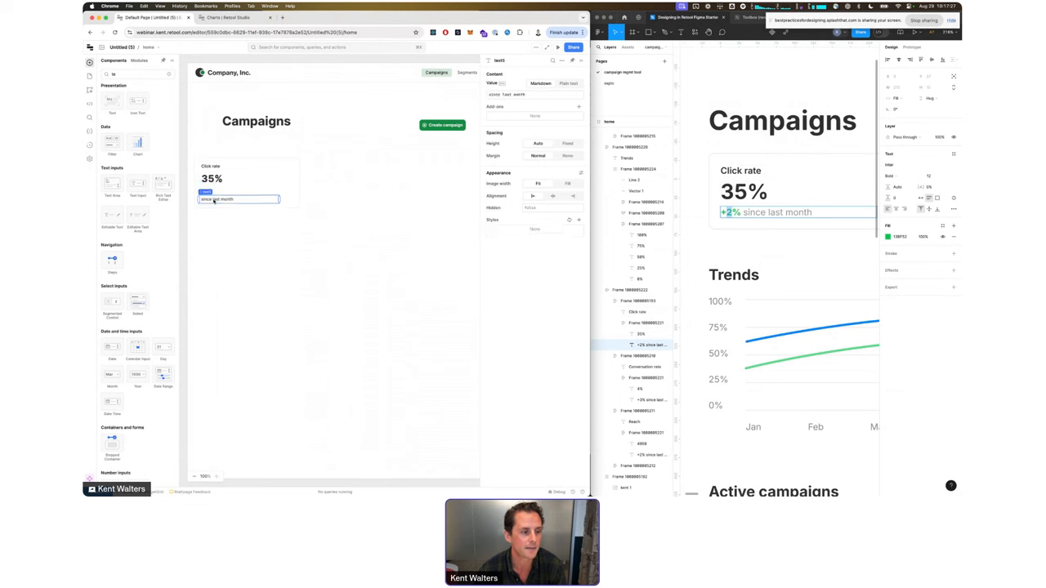
pyautogui.doubleClick(800, 214)
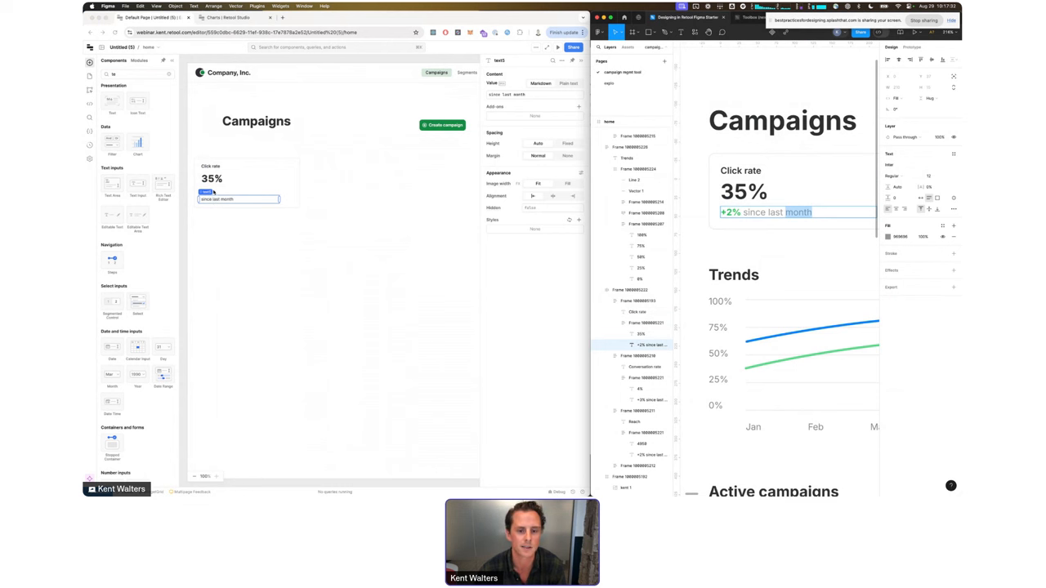
pyautogui.click(238, 226)
pyautogui.click(222, 152)
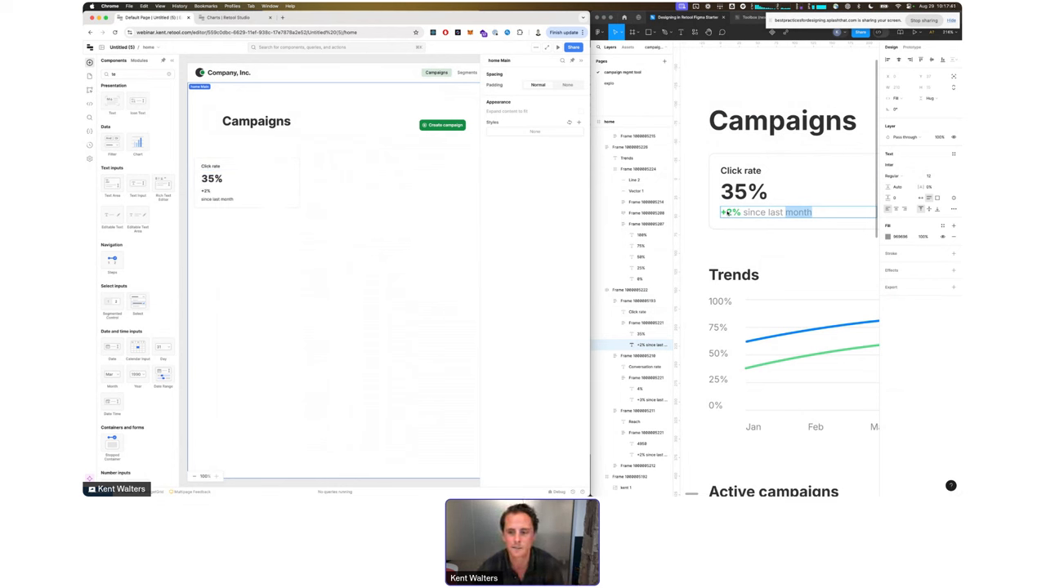
# Step: Add a Color style to the +2% text and set it to the light green token
pyautogui.click(207, 190)
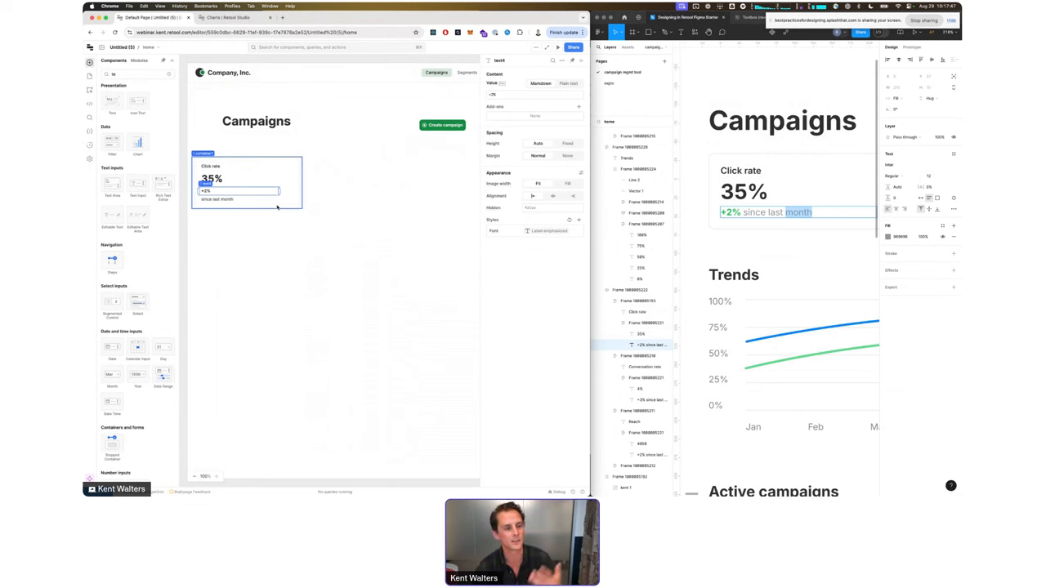
pyautogui.click(579, 220)
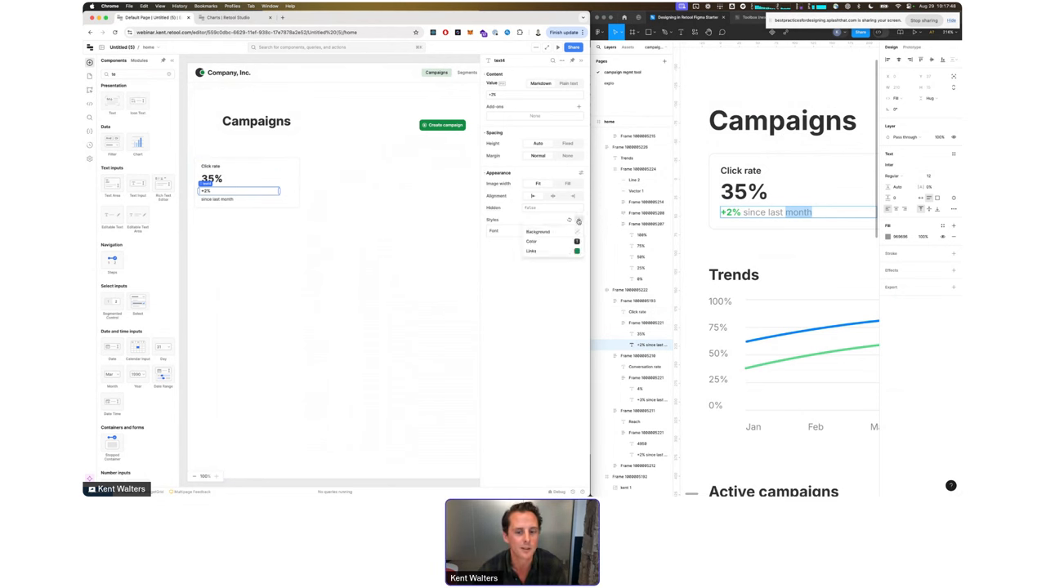
pyautogui.click(531, 243)
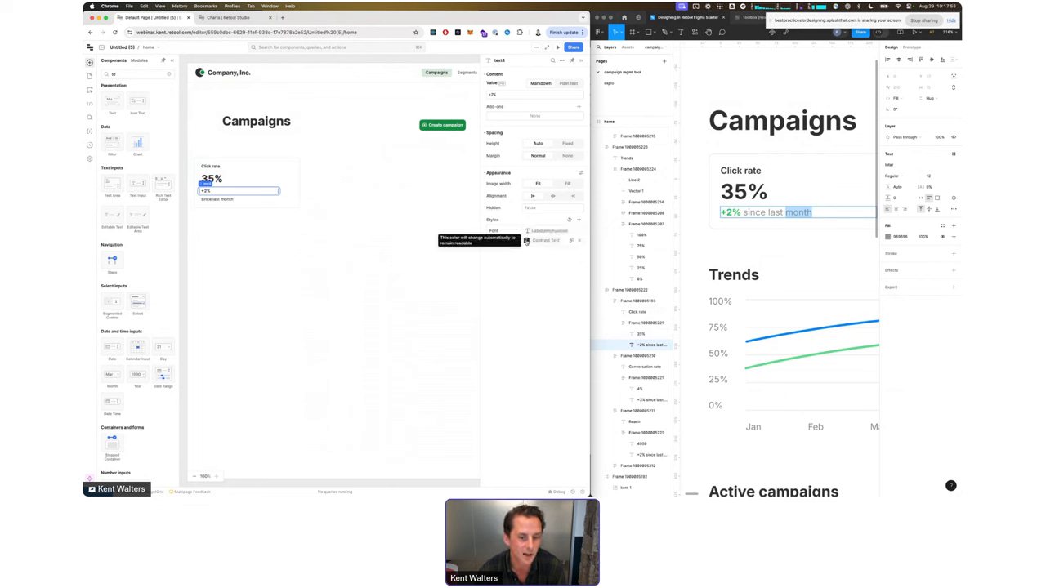
pyautogui.click(527, 240)
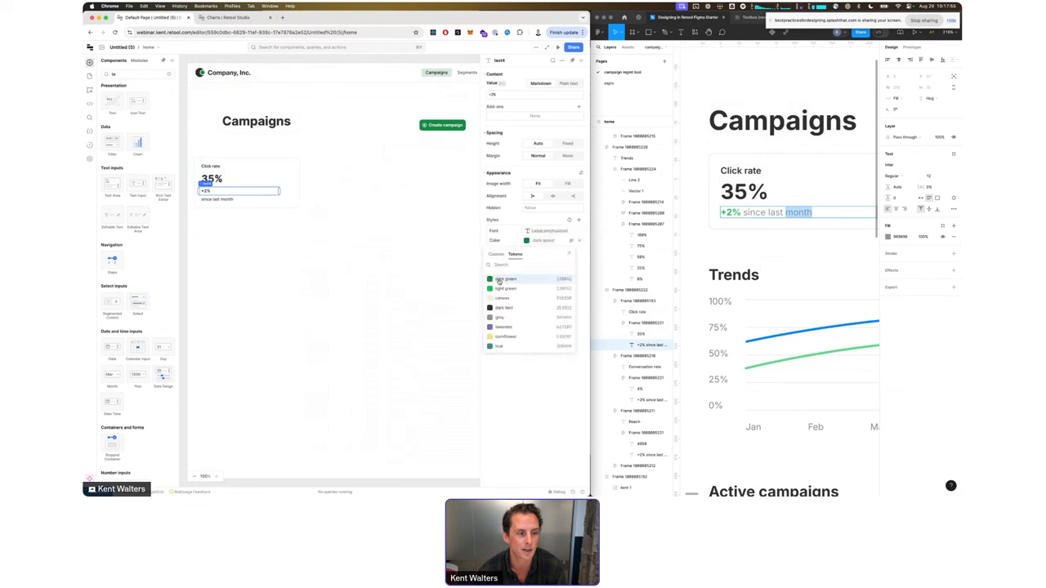
pyautogui.click(503, 289)
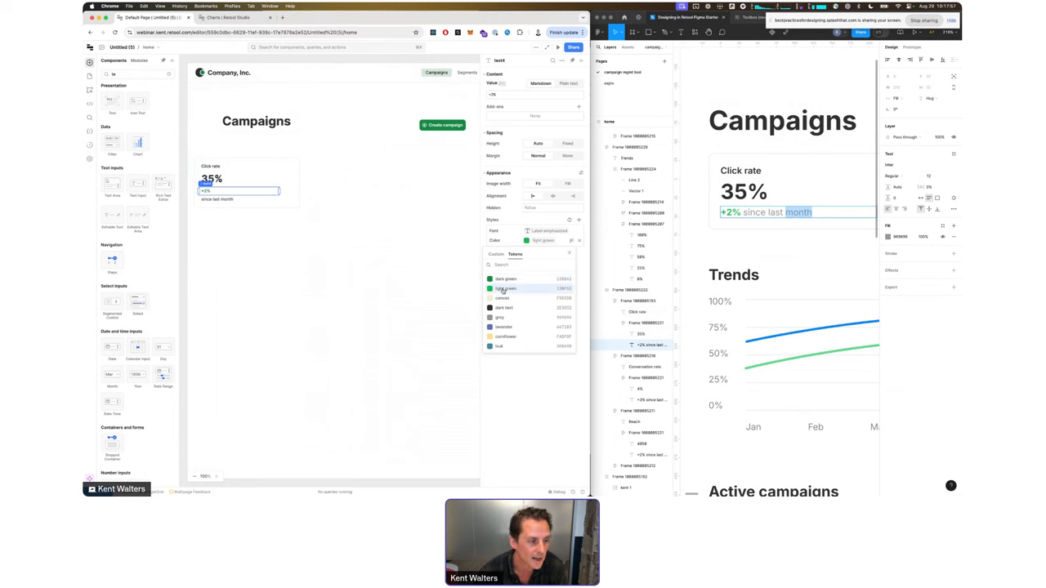
# Step: Add a Color style to the "since last month" text in Retool and set it to the soft text token
pyautogui.click(311, 201)
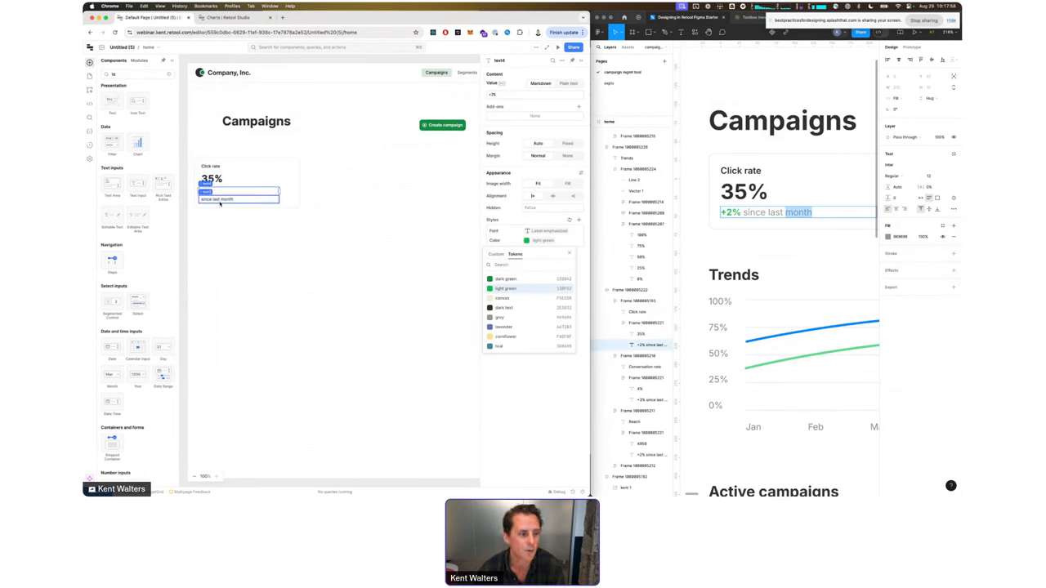
pyautogui.click(579, 220)
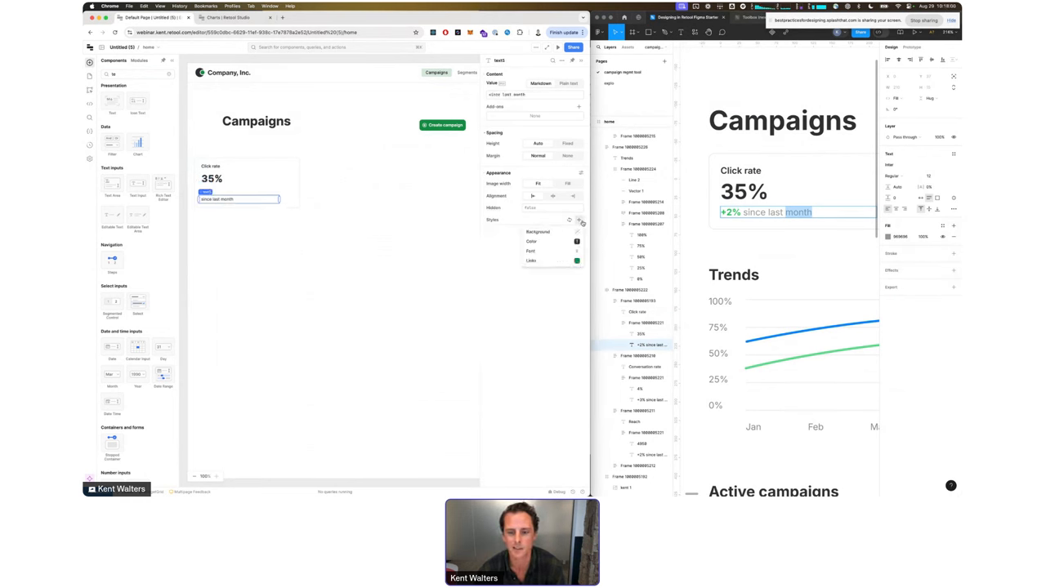
pyautogui.click(546, 242)
pyautogui.click(536, 233)
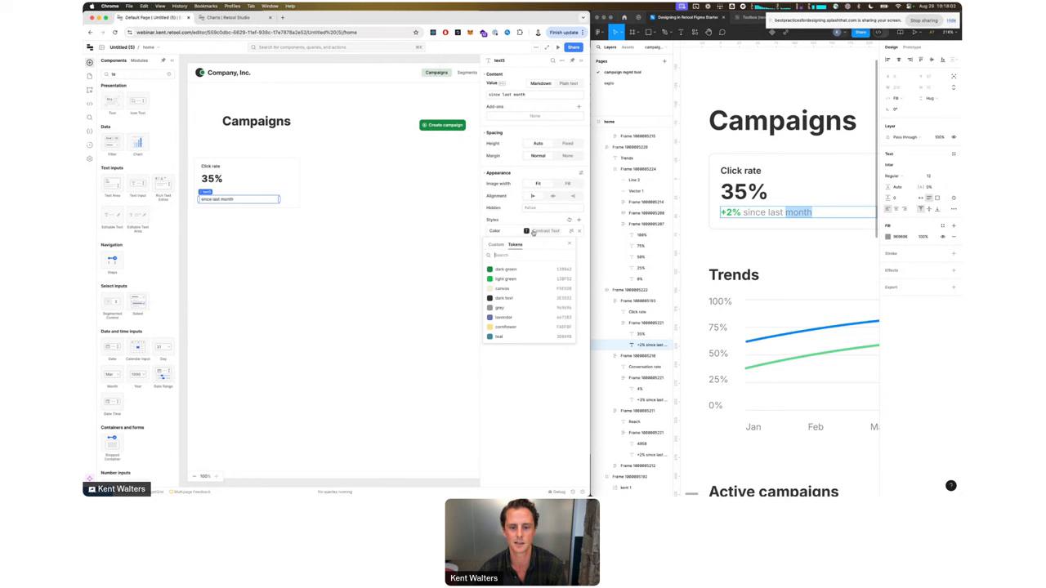
pyautogui.scroll(-3, 507, 302)
pyautogui.click(502, 310)
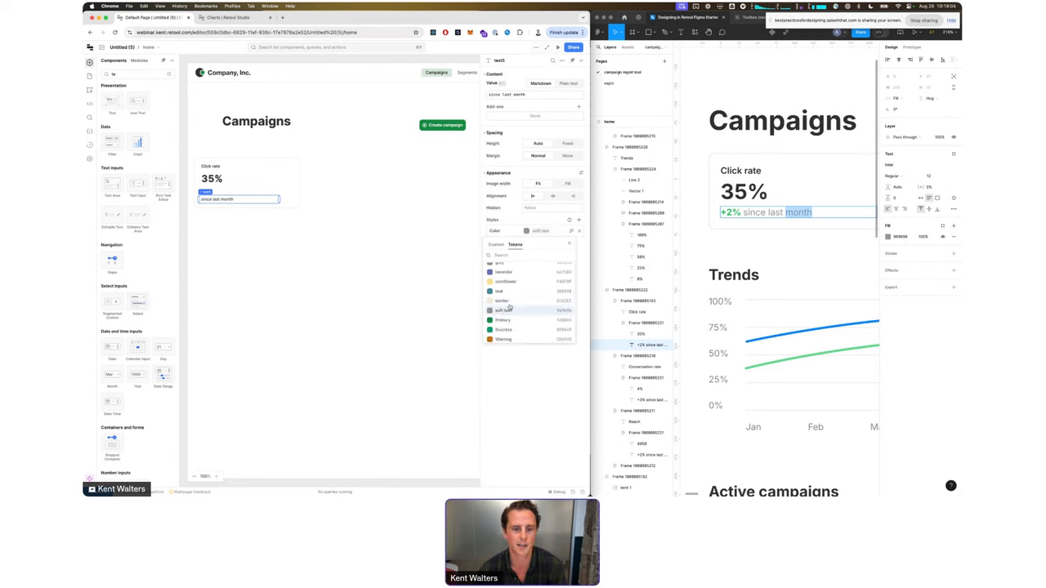
pyautogui.click(337, 231)
# Step: Narrow the +2% text and place the "since last month" text beside it on the same line
pyautogui.click(237, 192)
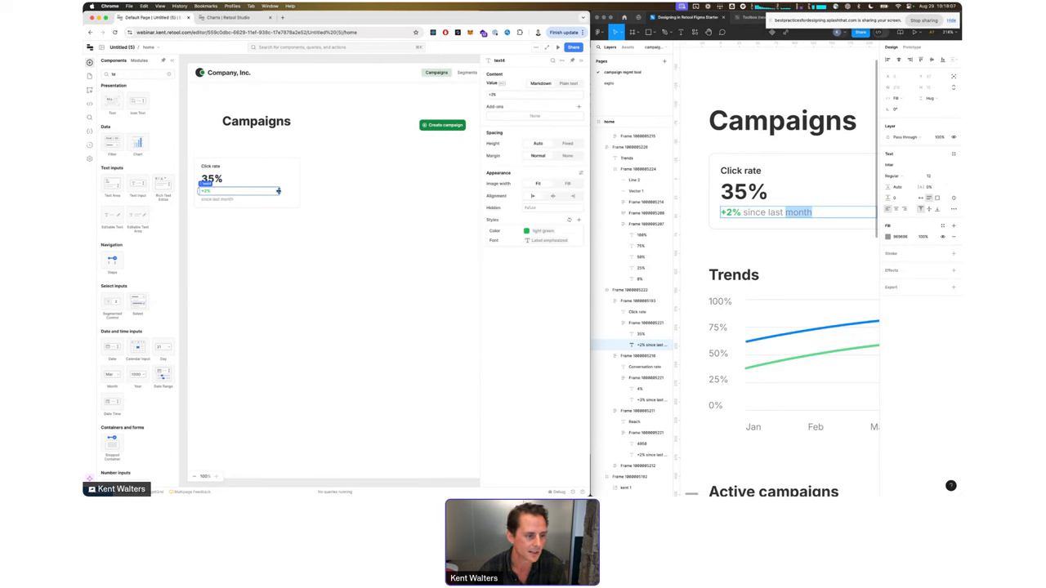
pyautogui.moveTo(279, 191); pyautogui.dragTo(227, 194)
pyautogui.click(206, 201)
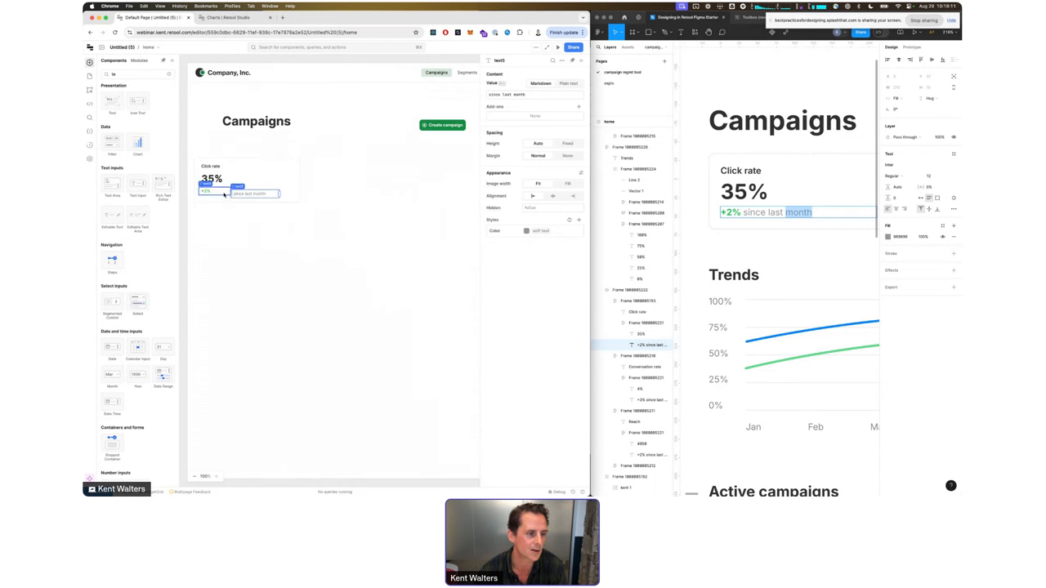
pyautogui.click(216, 192)
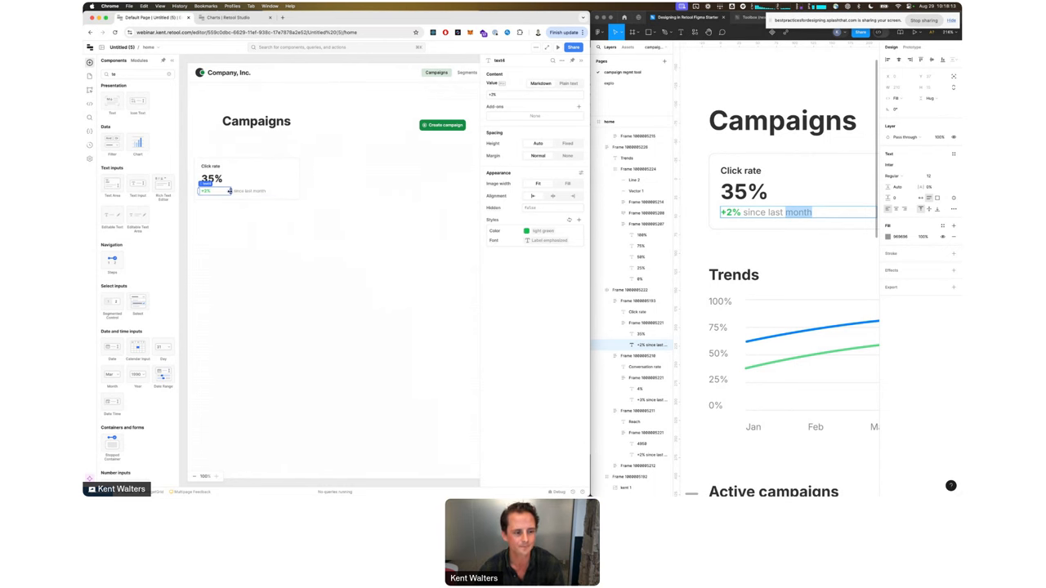
pyautogui.moveTo(207, 198); pyautogui.dragTo(213, 199)
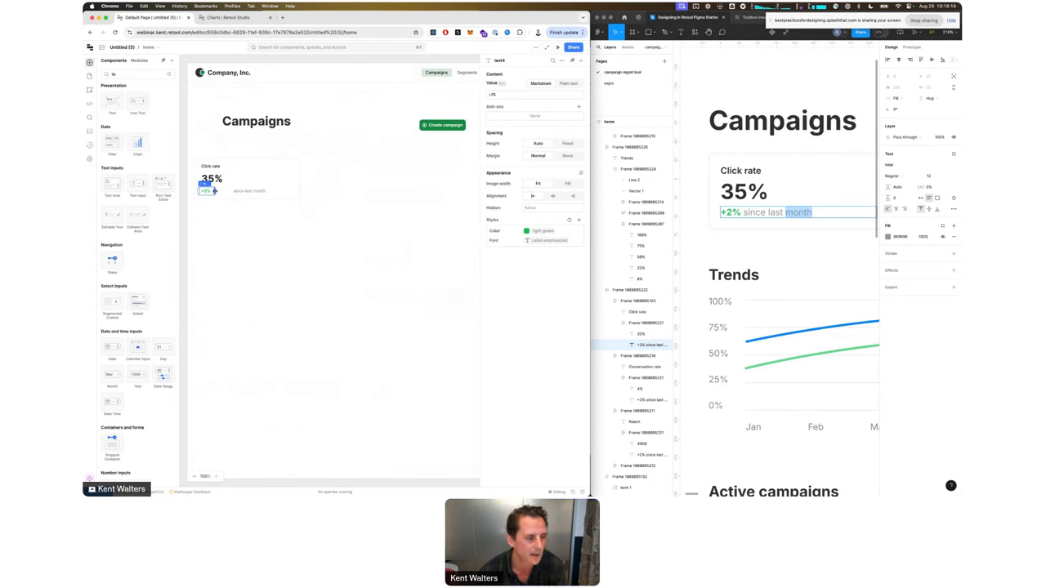
pyautogui.moveTo(215, 192)
pyautogui.mouseDown()
pyautogui.moveTo(224, 191)
pyautogui.moveTo(206, 193)
pyautogui.mouseUp()
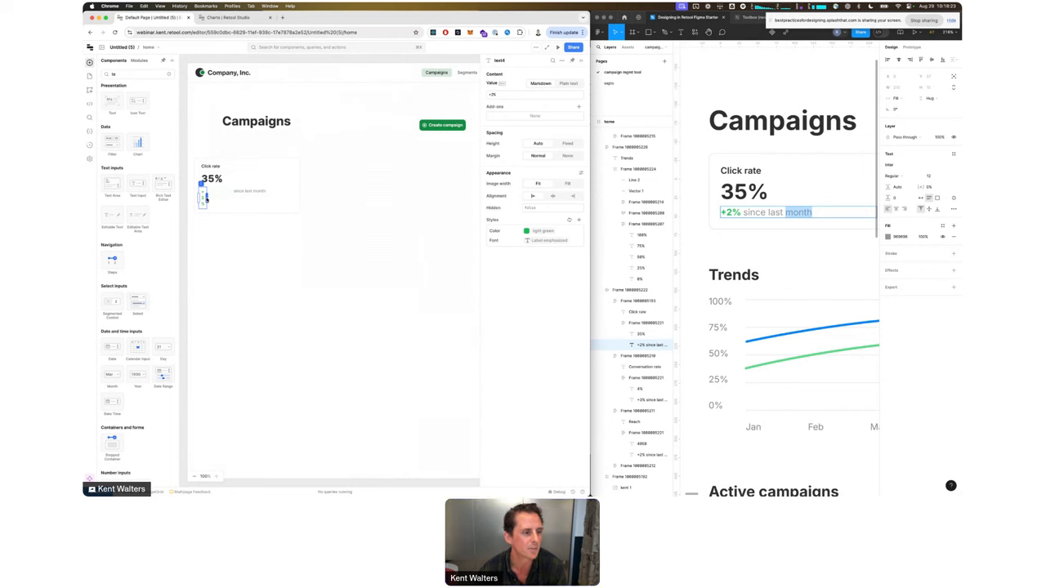
pyautogui.moveTo(207, 198); pyautogui.dragTo(230, 195)
pyautogui.click(236, 192)
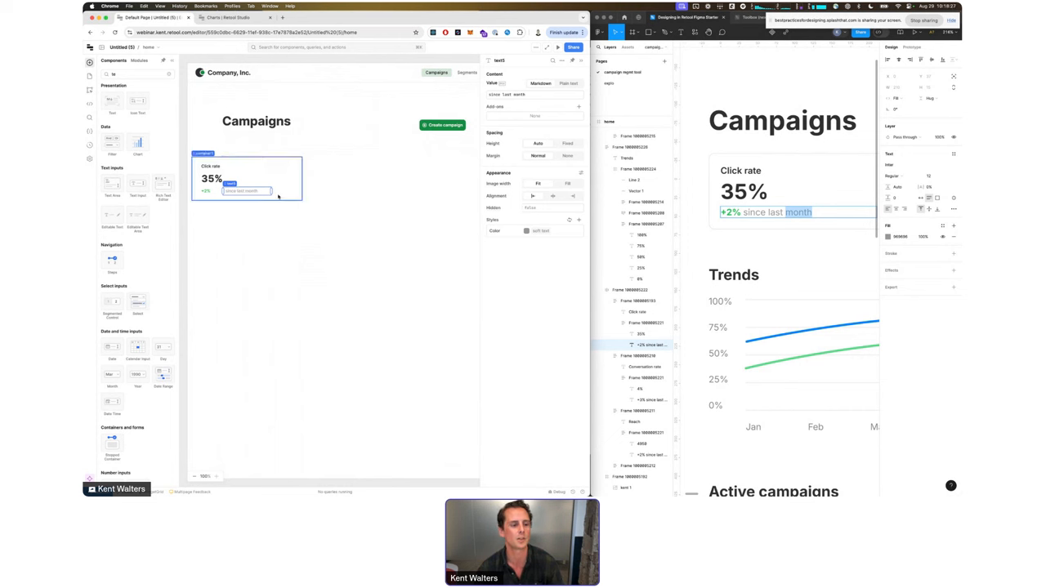
# Step: Combine the +2% and "since last month" texts into a Stack-display group as wide as the 35% text
pyautogui.keyDown('shift'); pyautogui.click(211, 192); pyautogui.keyUp('shift')
pyautogui.press('super+g')
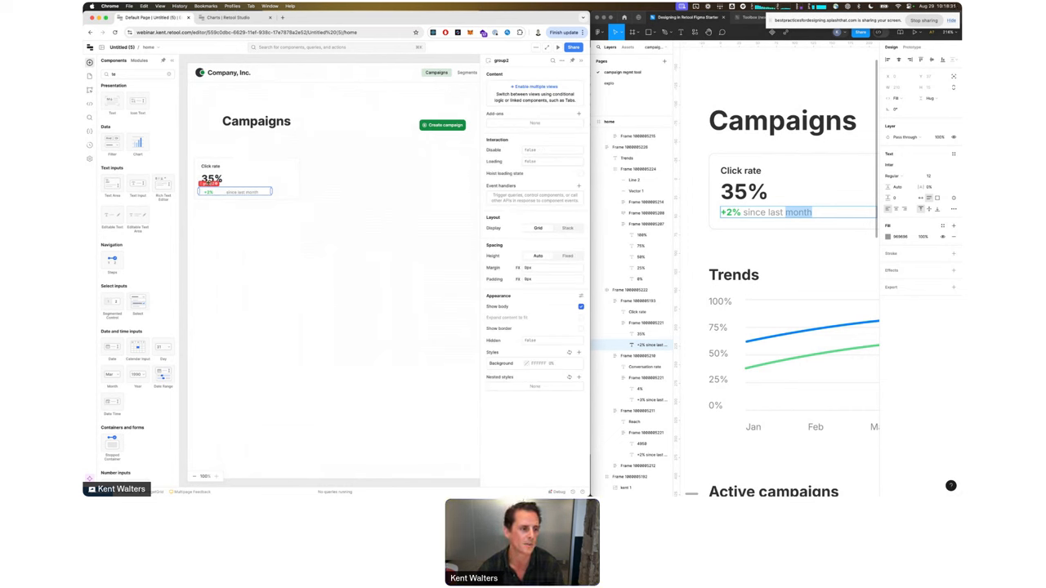
pyautogui.moveTo(204, 191)
pyautogui.mouseDown()
pyautogui.moveTo(201, 221)
pyautogui.moveTo(202, 187)
pyautogui.mouseUp()
pyautogui.click(568, 229)
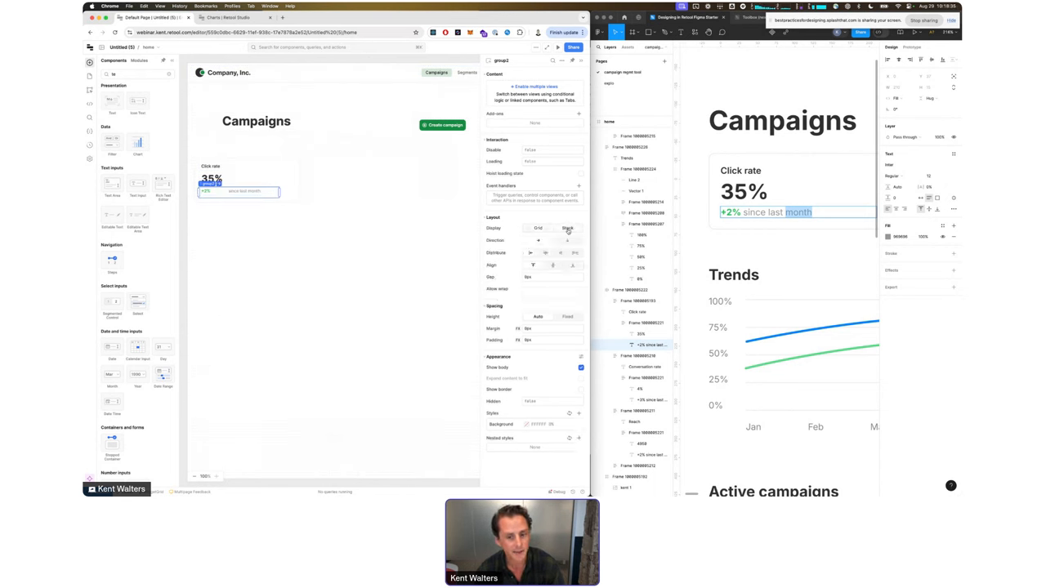
# Step: Narrow the +2% text inside the stacked group and set its margin to 4px 2px 4px 8px
pyautogui.click(207, 192)
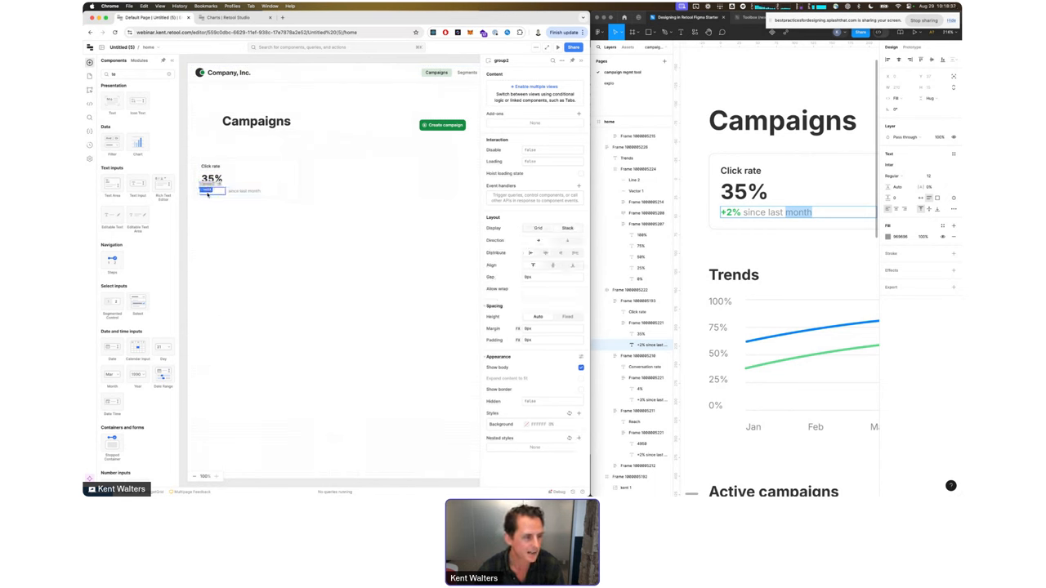
pyautogui.moveTo(226, 192); pyautogui.dragTo(212, 193)
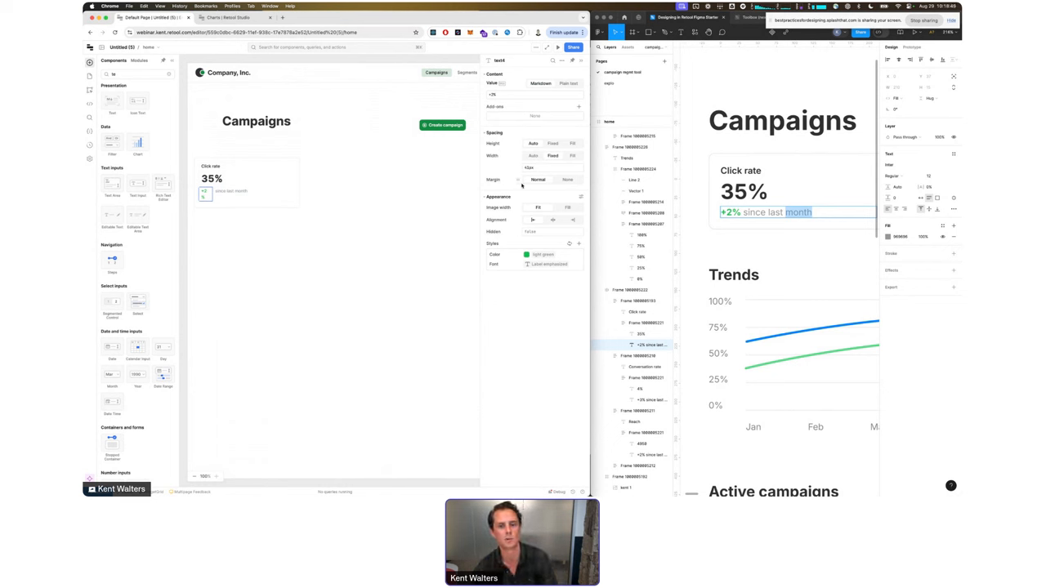
pyautogui.click(517, 180)
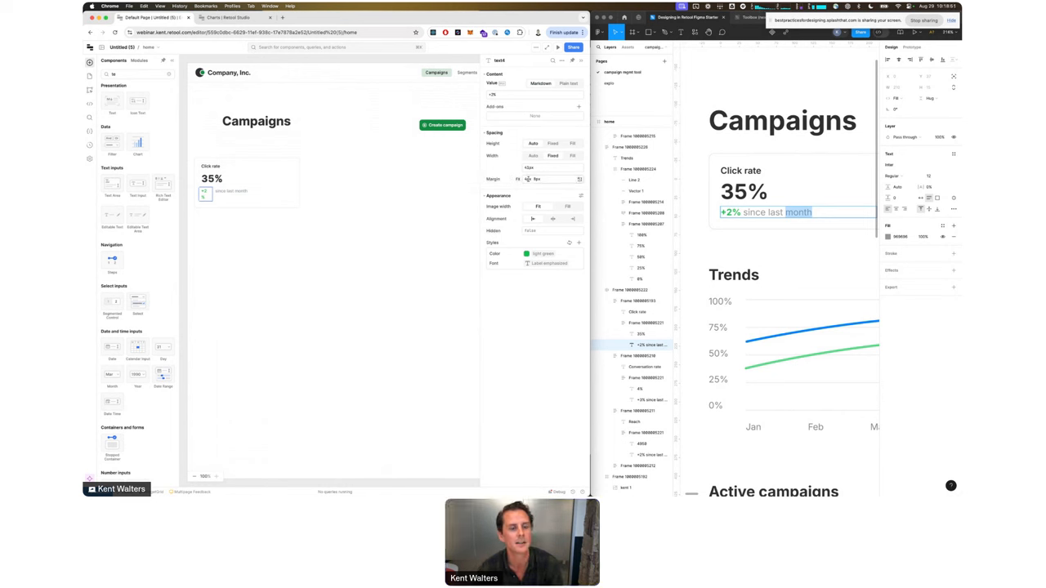
pyautogui.click(545, 179)
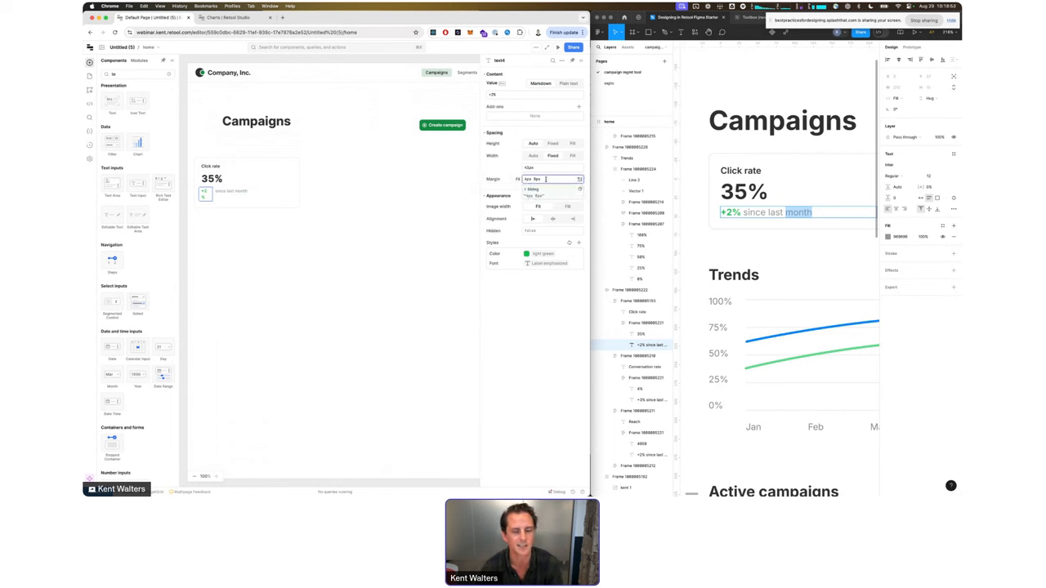
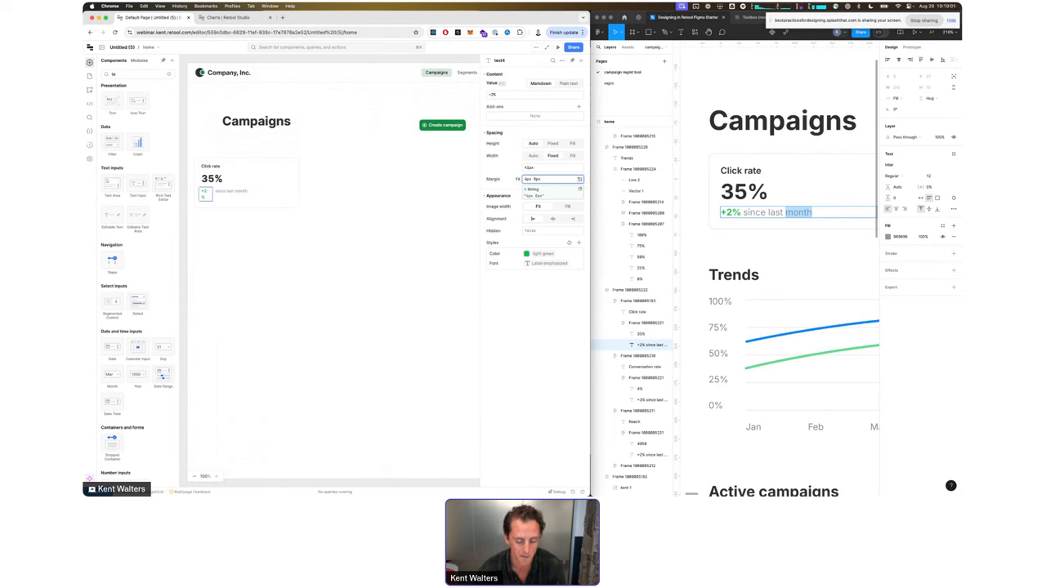
pyautogui.doubleClick(536, 179)
pyautogui.write('2px')
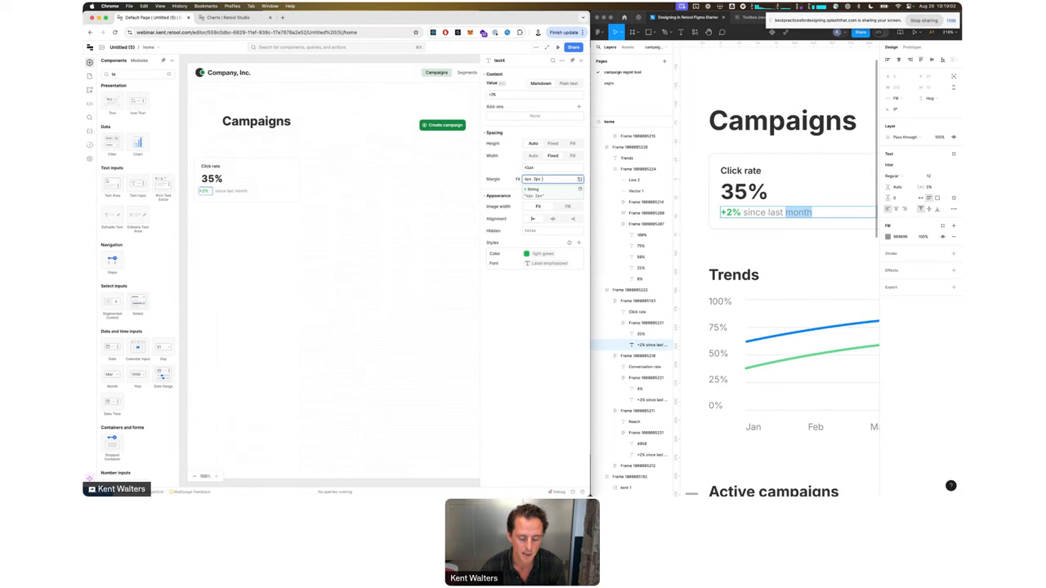
pyautogui.write(' 4px ')
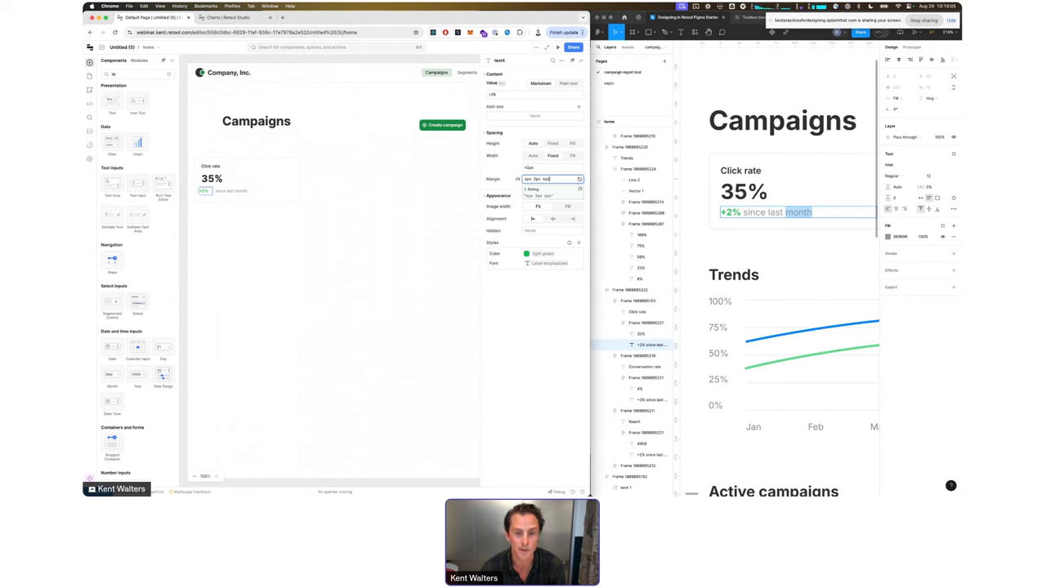
pyautogui.write('8px')
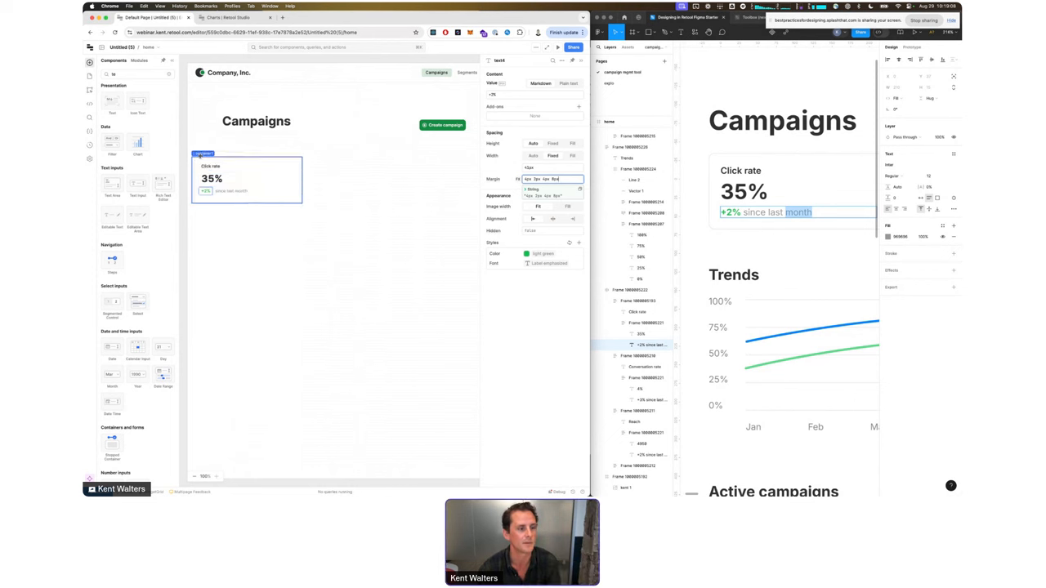
pyautogui.click(211, 191)
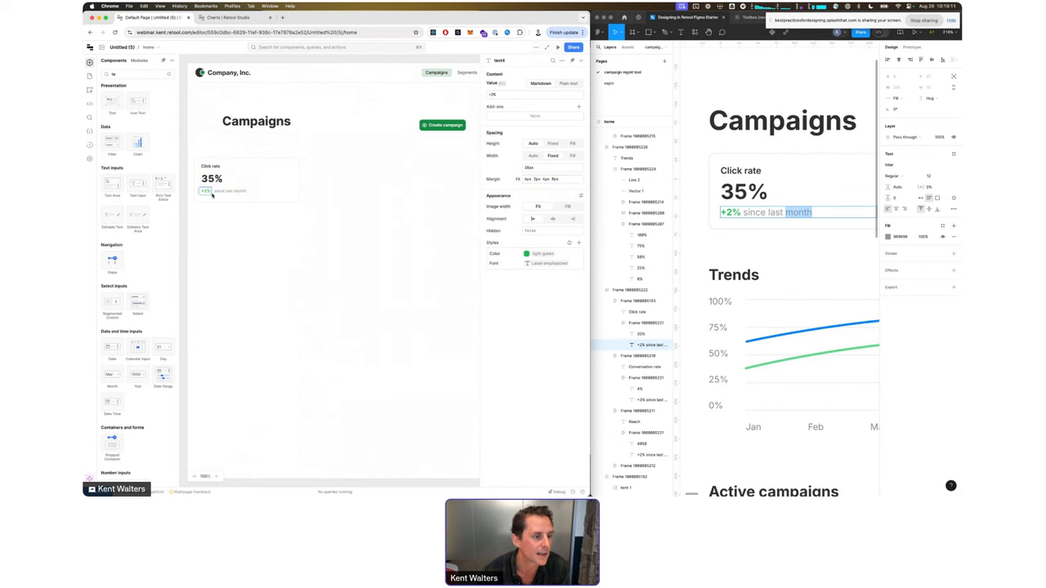
# Step: Reduce the margin of the "since last month" text to tighten the gap beside +2%
pyautogui.click(233, 191)
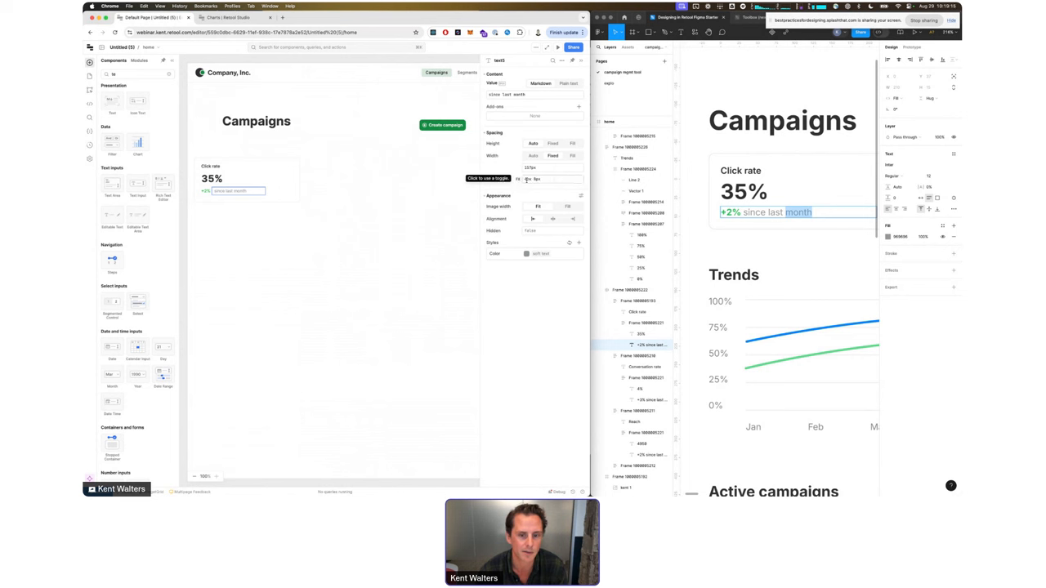
pyautogui.click(527, 179)
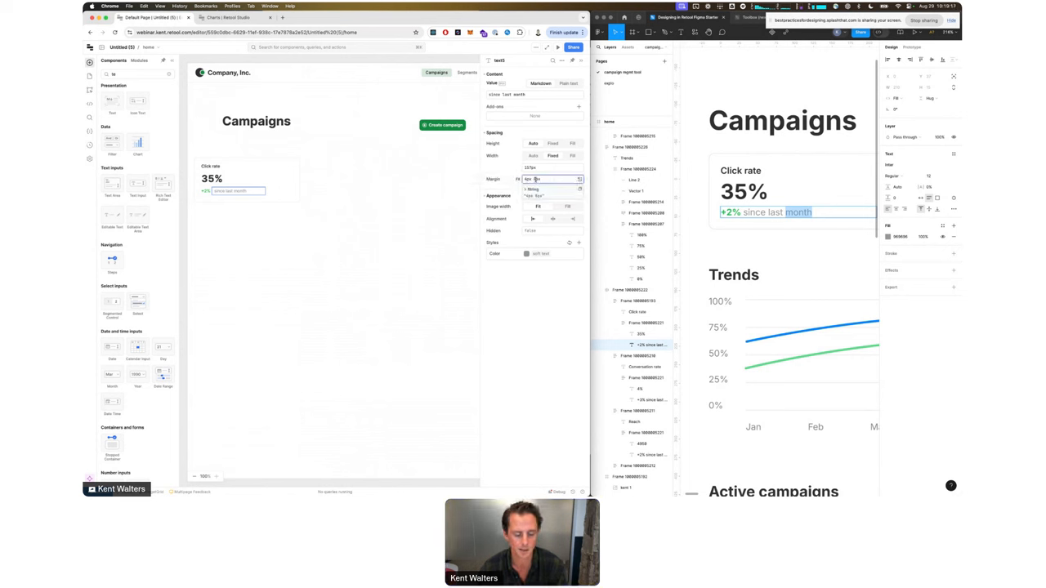
pyautogui.click(253, 238)
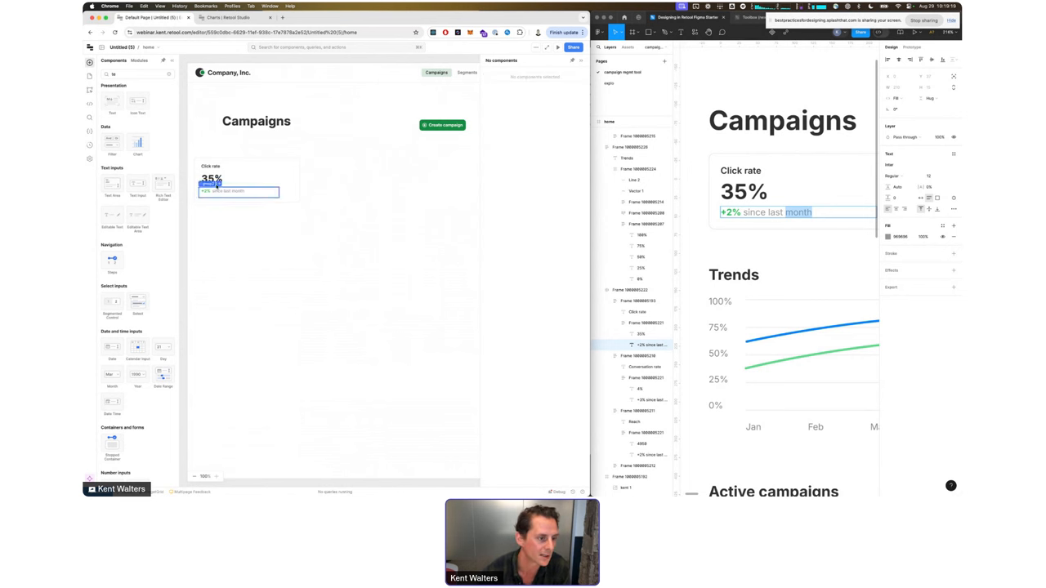
# Step: Compare with the Click rate card in Figma, its interface hidden, and set the 35% text's margin in Retool to 0px 8px
pyautogui.click(707, 214)
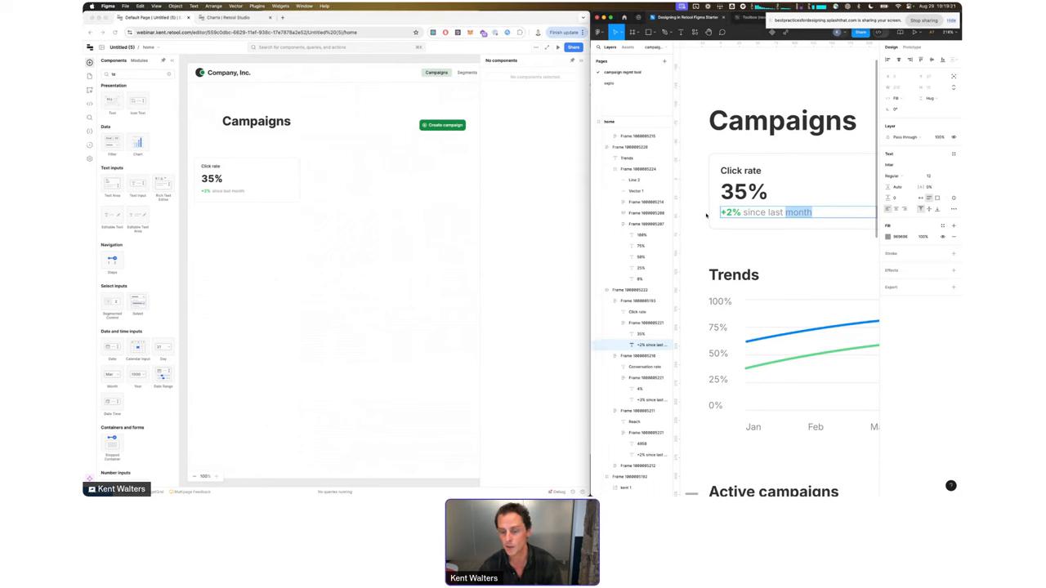
pyautogui.press('super+backslash')
pyautogui.press('Escape')
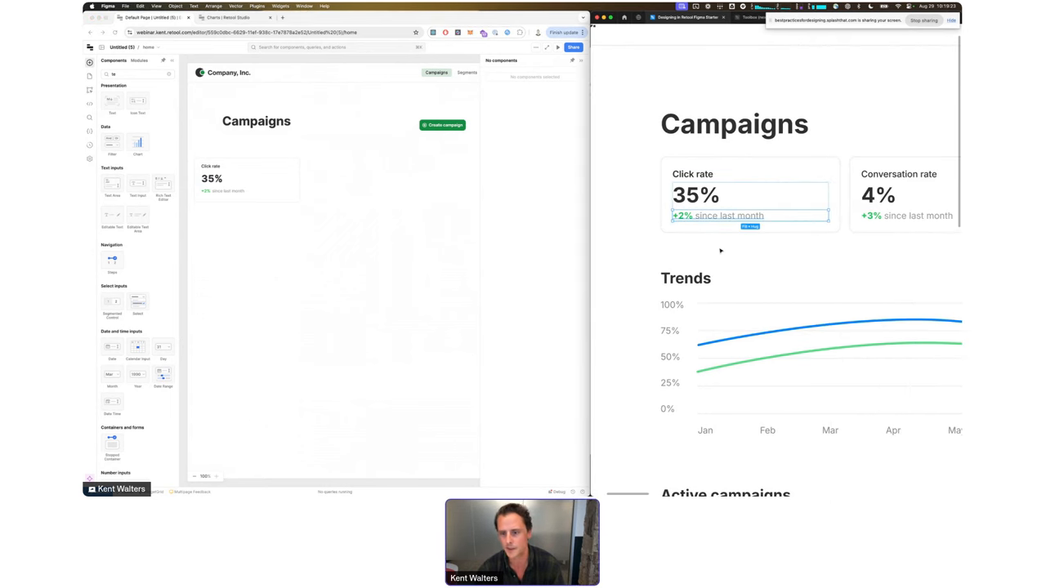
pyautogui.scroll(3, 716, 248)
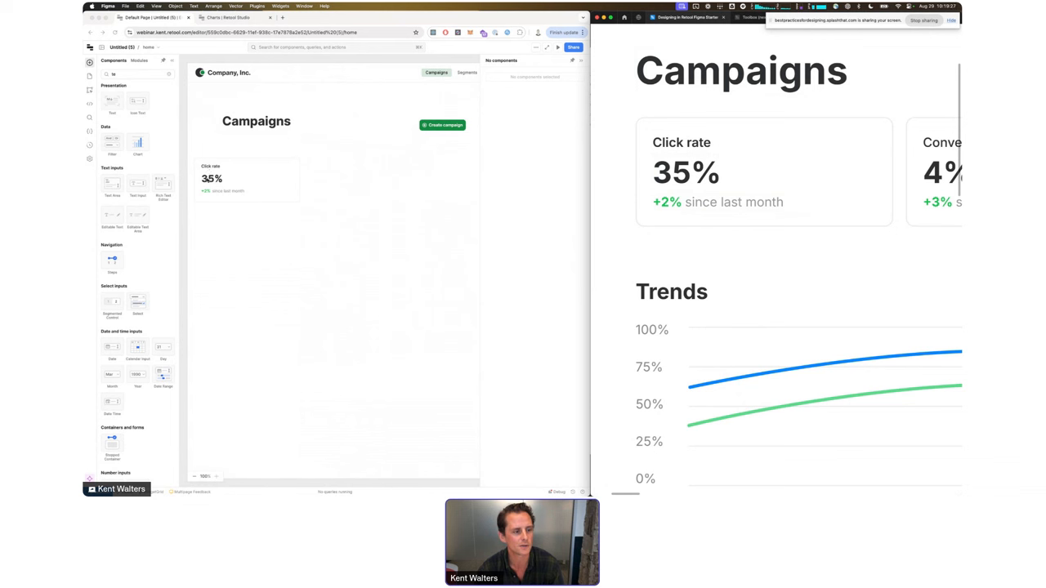
pyautogui.click(209, 178)
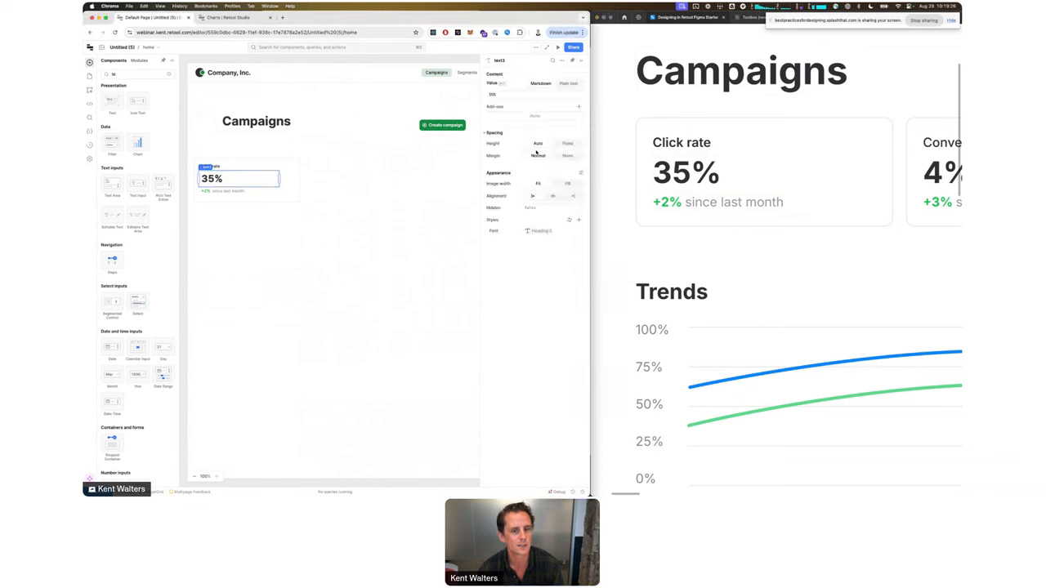
pyautogui.click(529, 156)
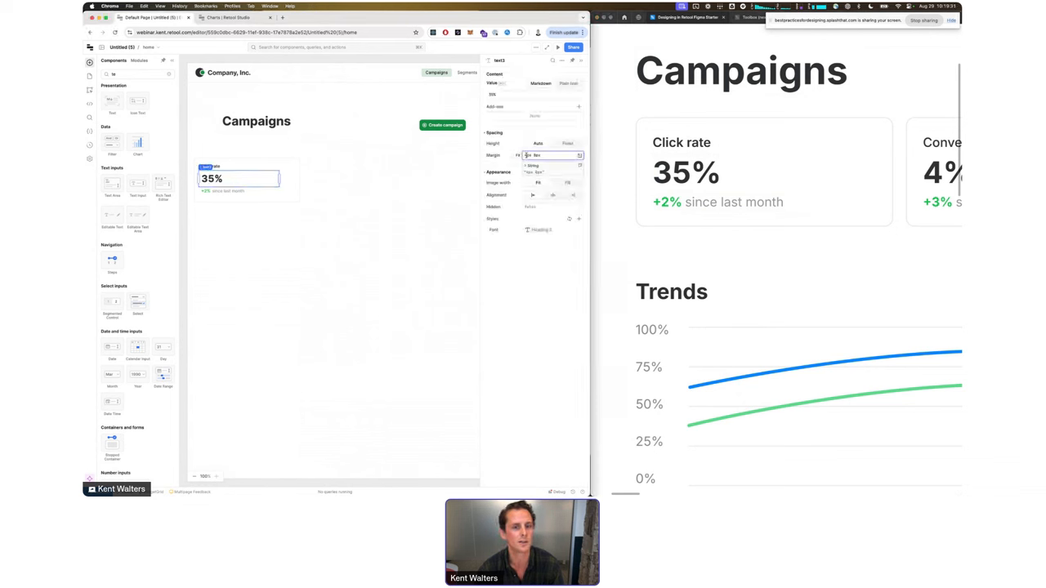
pyautogui.press('BackSpace')
pyautogui.write('0')
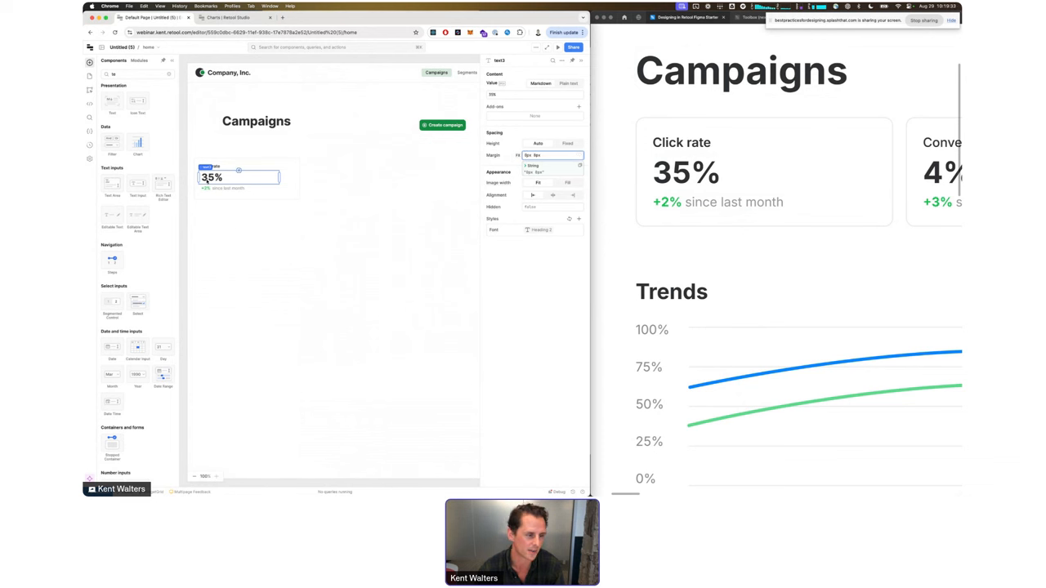
pyautogui.click(236, 230)
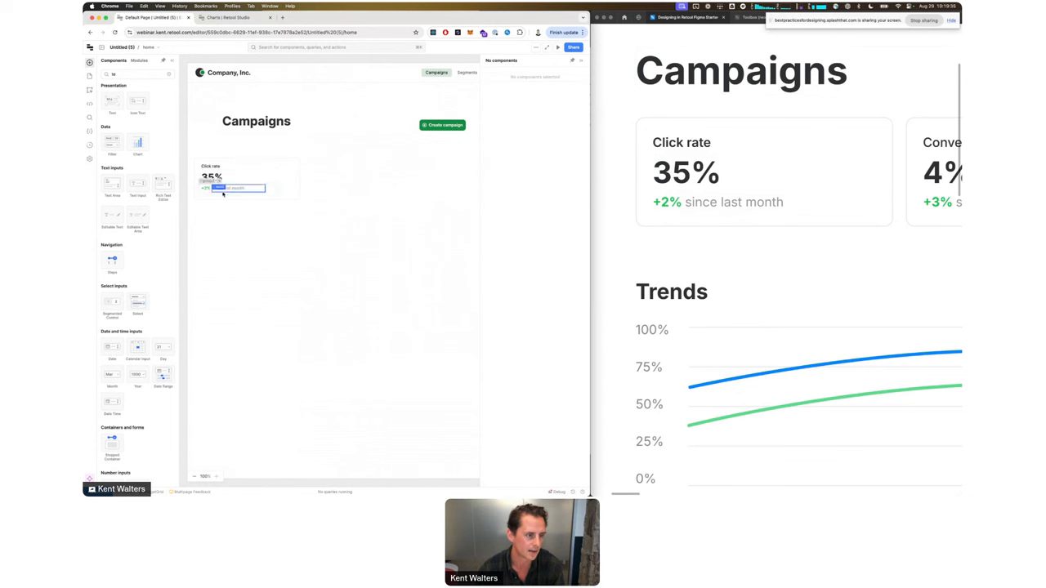
# Step: Inspect the Click rate card's frame properties in Figma and set the Retool card container's border radius to 8px
pyautogui.click(222, 193)
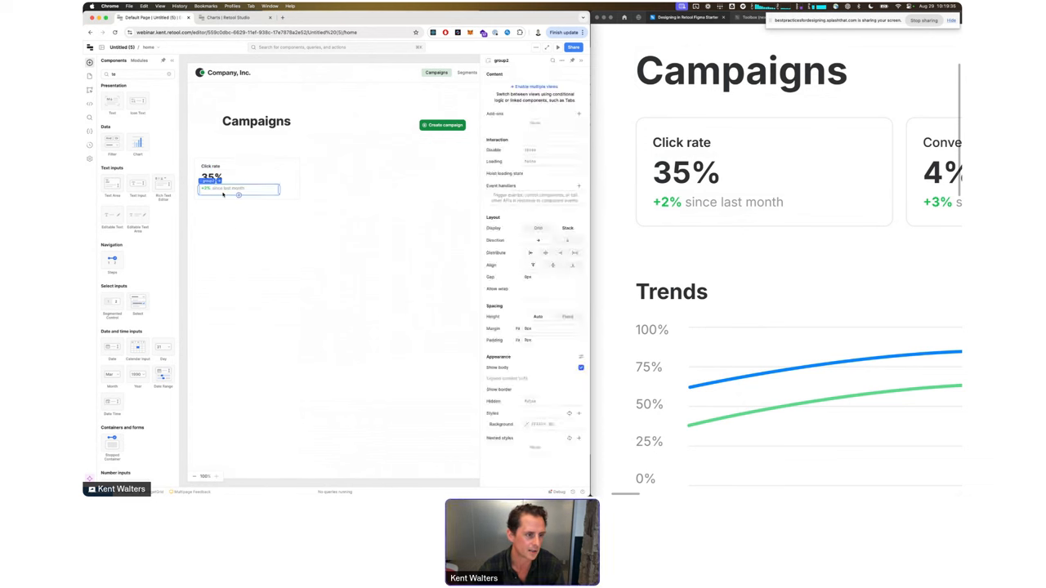
pyautogui.click(290, 195)
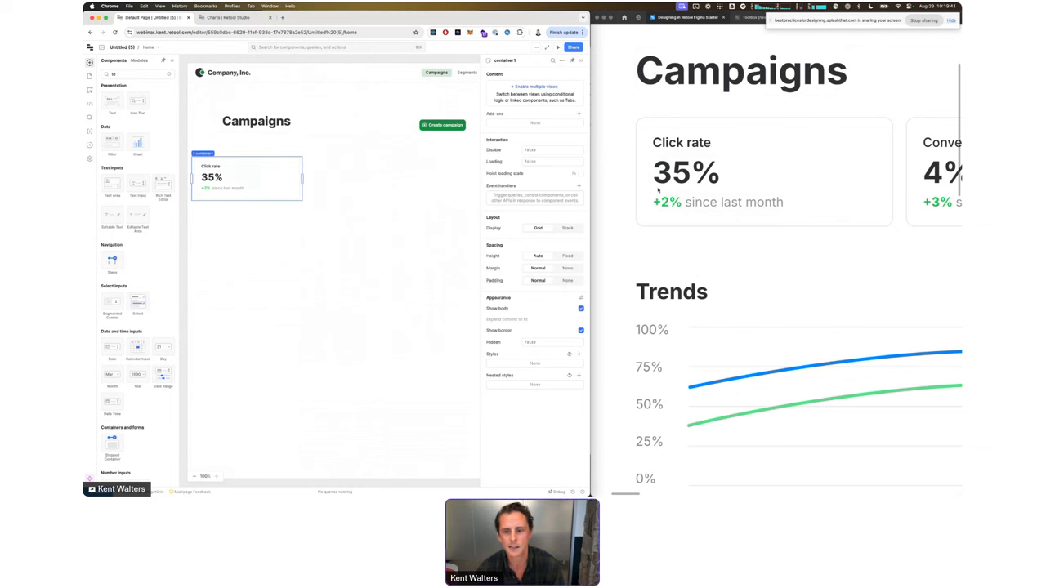
pyautogui.click(642, 124)
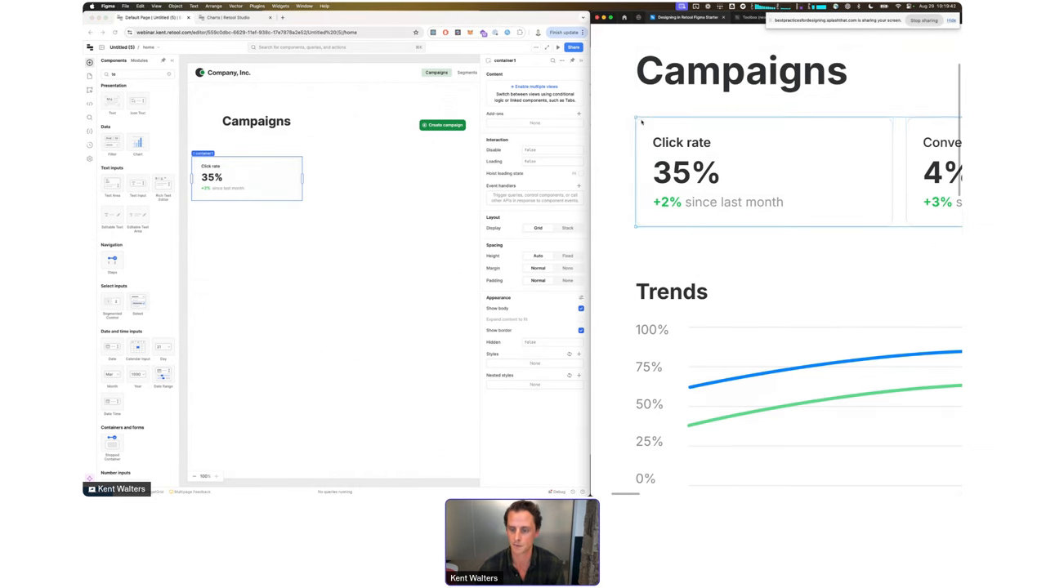
pyautogui.press('super+backslash')
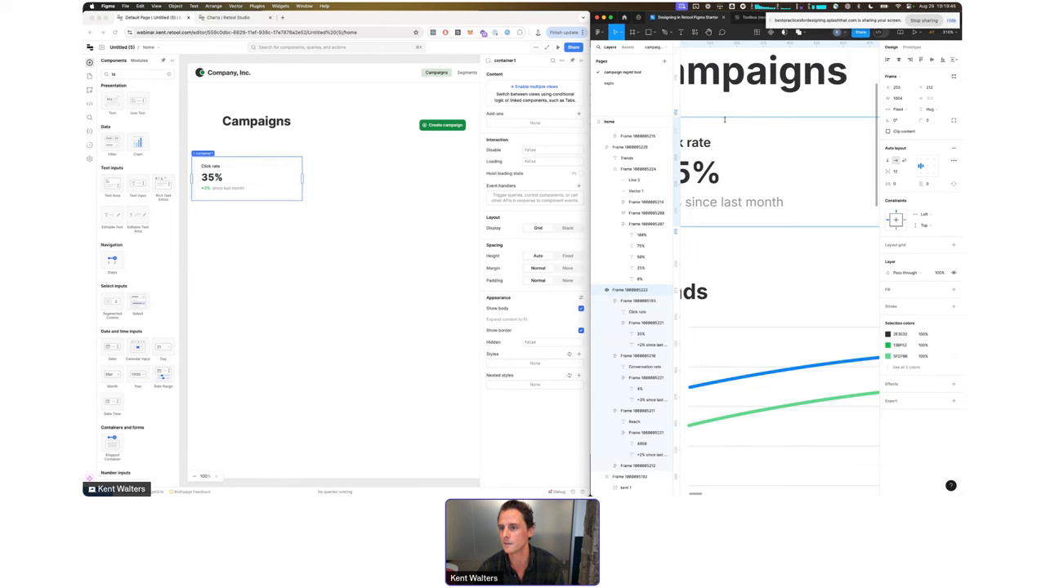
pyautogui.hscroll(-3, 724, 119)
pyautogui.click(617, 301)
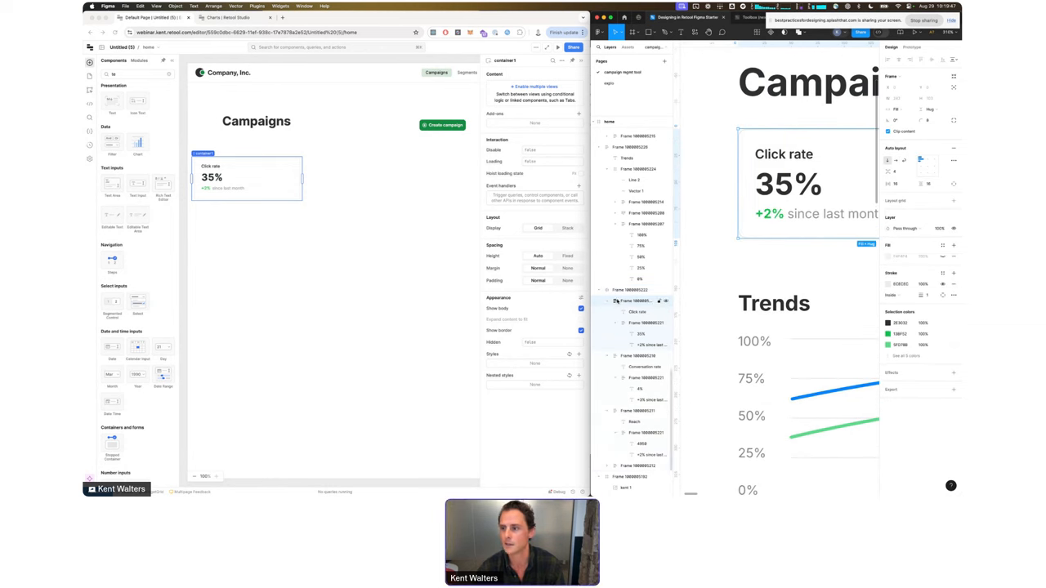
pyautogui.click(291, 199)
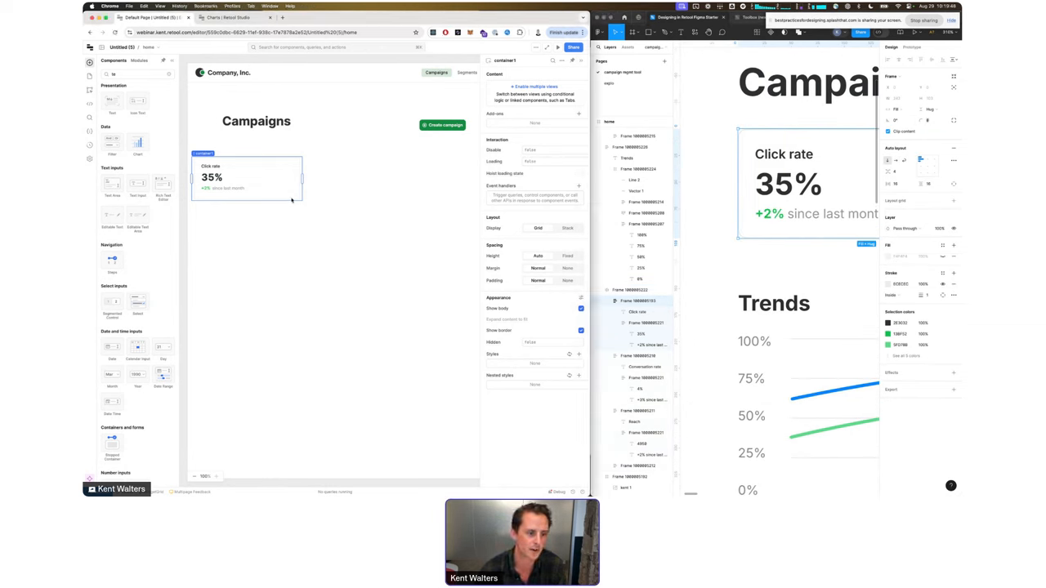
pyautogui.click(578, 354)
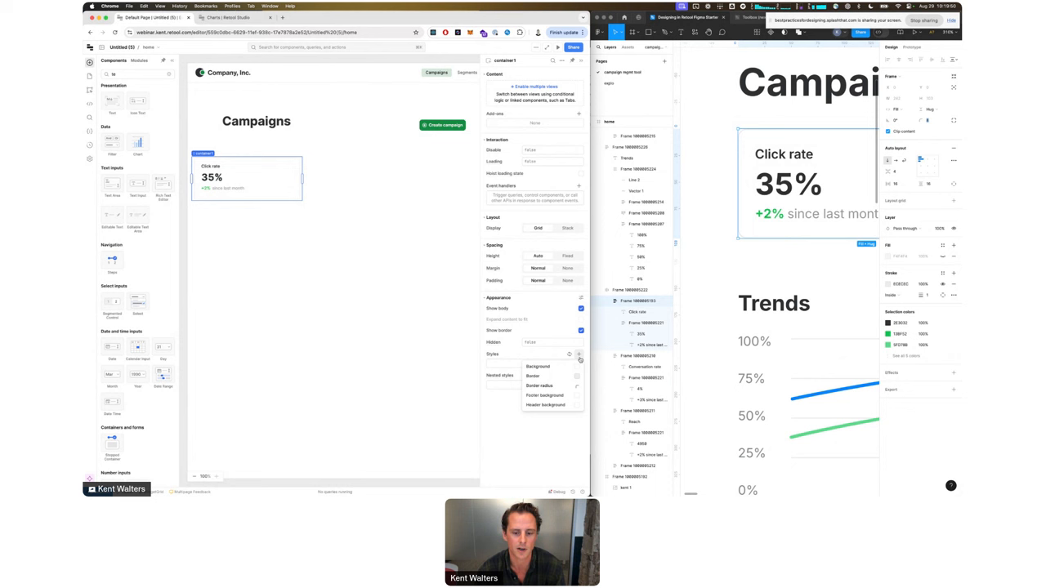
pyautogui.click(545, 386)
pyautogui.click(535, 365)
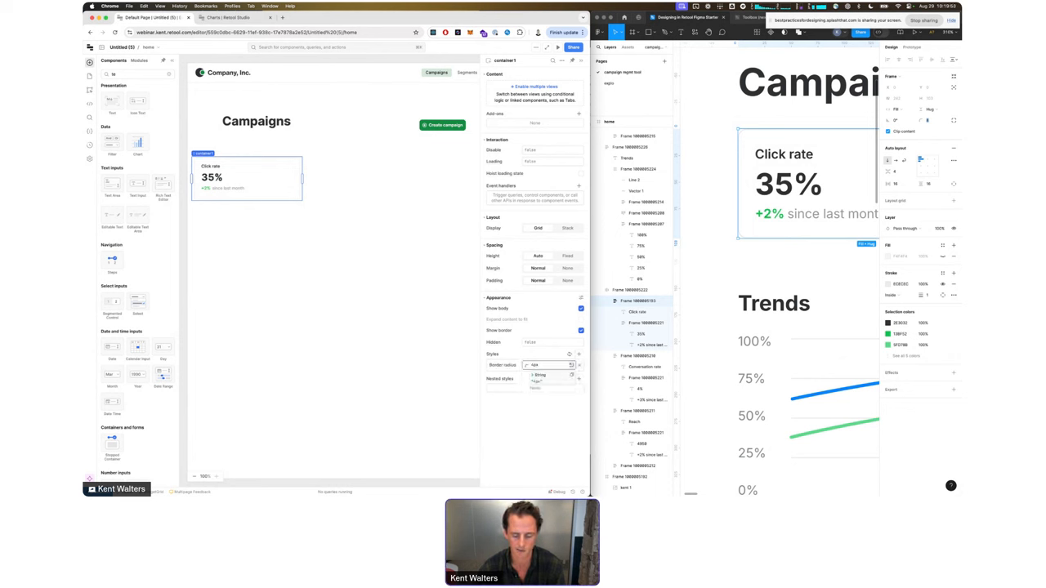
pyautogui.press('BackSpace')
pyautogui.write('8')
pyautogui.click(289, 262)
# Step: Narrow the Click rate card container by about a quarter so that four cards fit across the page
pyautogui.click(302, 179)
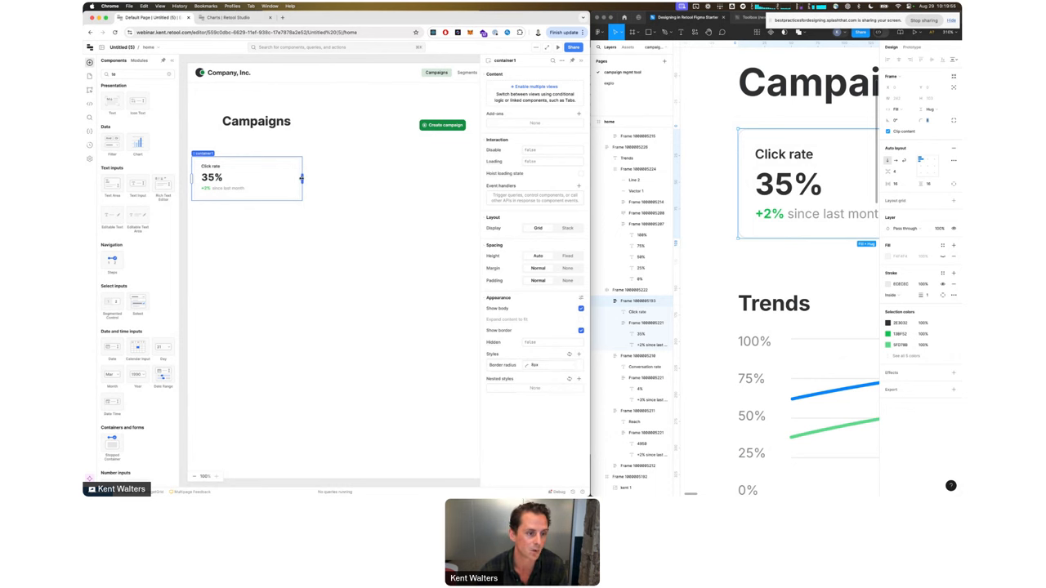
pyautogui.moveTo(302, 178); pyautogui.dragTo(255, 181)
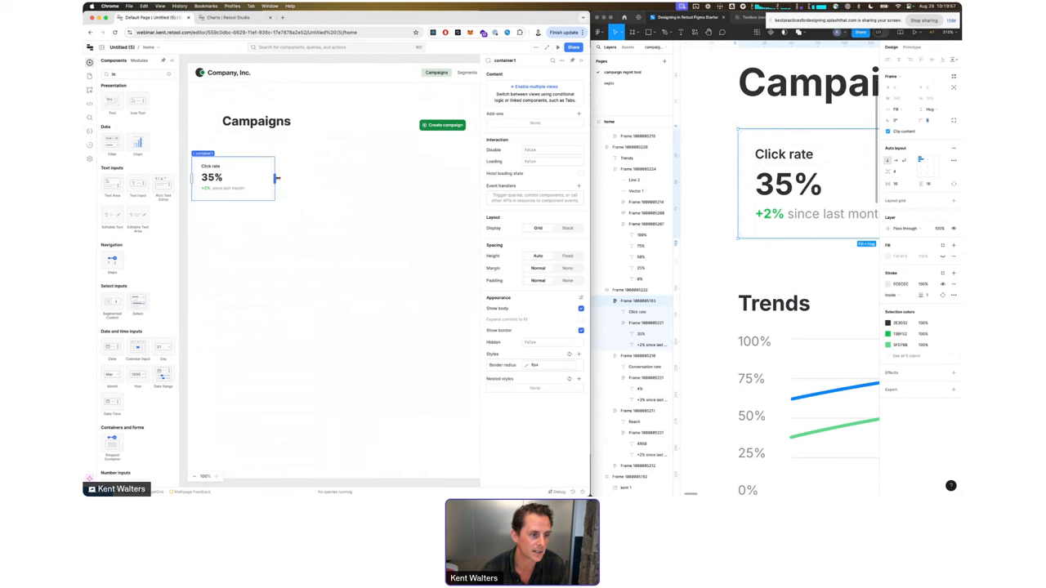
pyautogui.click(305, 207)
# Step: Duplicate the Click rate card three times and place the copies beside it in a row of four
pyautogui.click(202, 159)
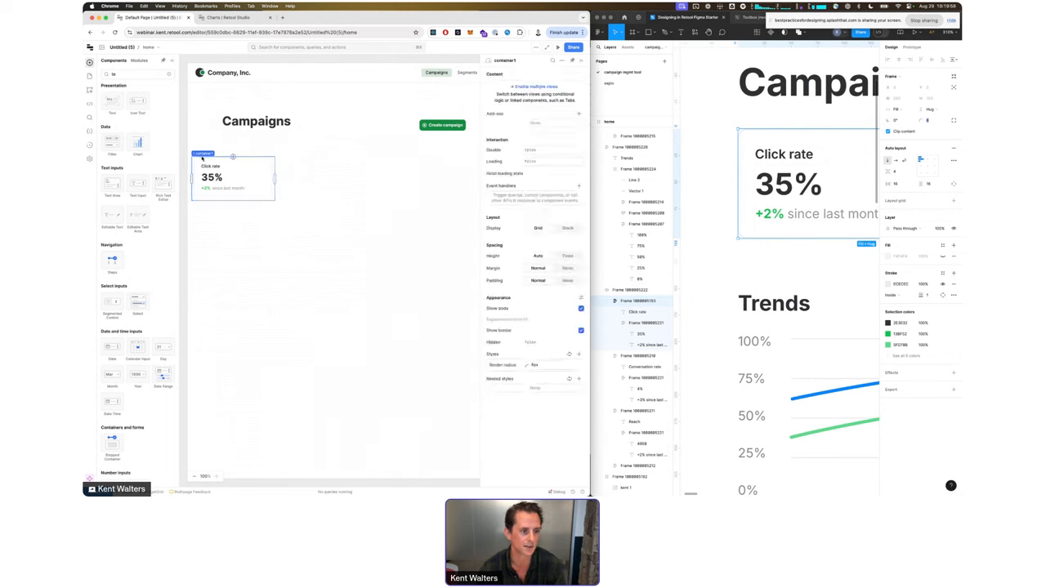
pyautogui.moveTo(202, 154); pyautogui.dragTo(453, 167)
pyautogui.click(290, 233)
pyautogui.click(363, 161)
pyautogui.click(363, 162)
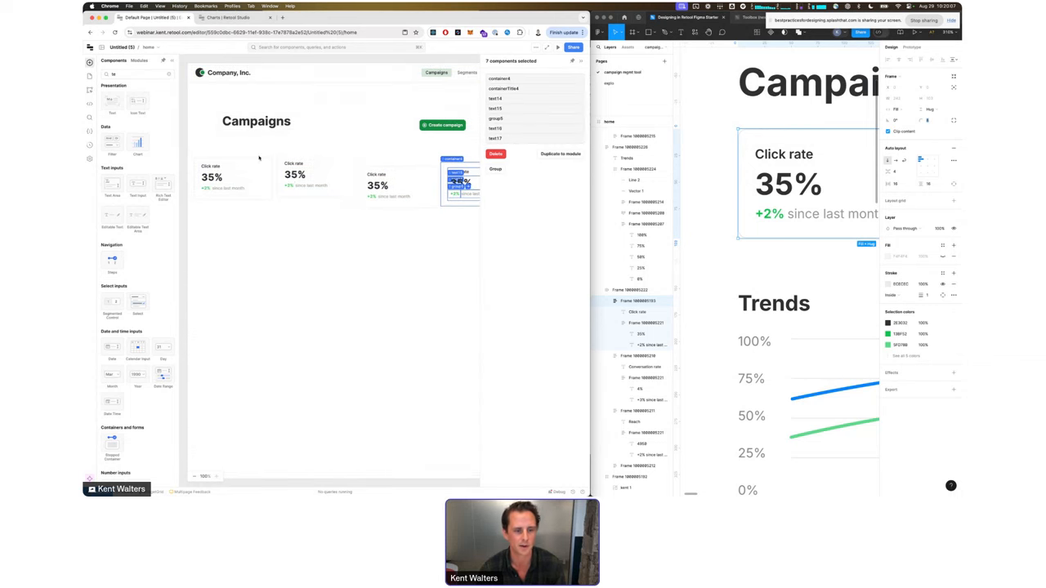
pyautogui.click(397, 231)
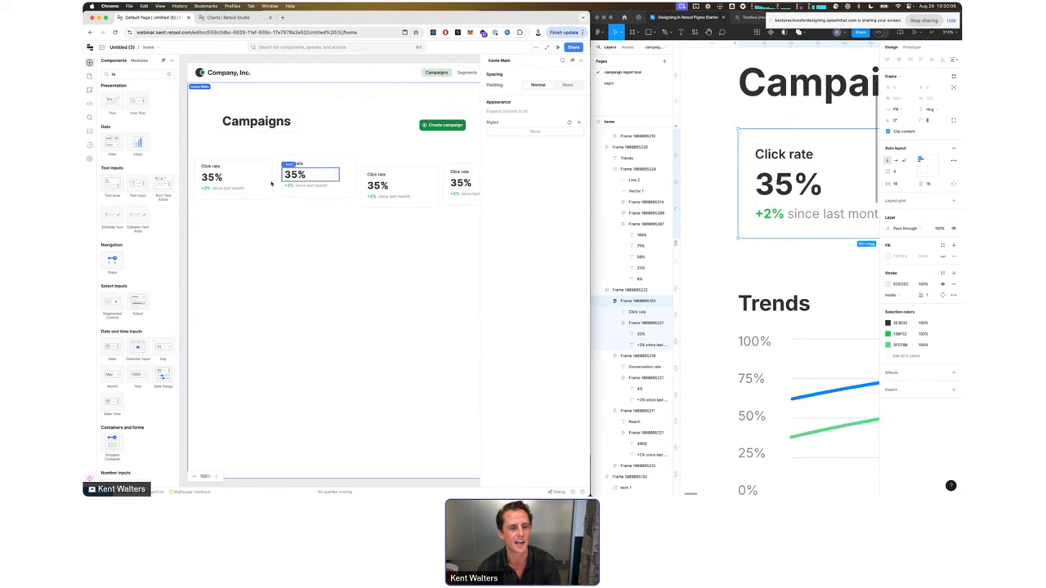
# Step: Group the four metric cards and set the group's Display to Stack
pyautogui.moveTo(225, 152); pyautogui.dragTo(480, 211)
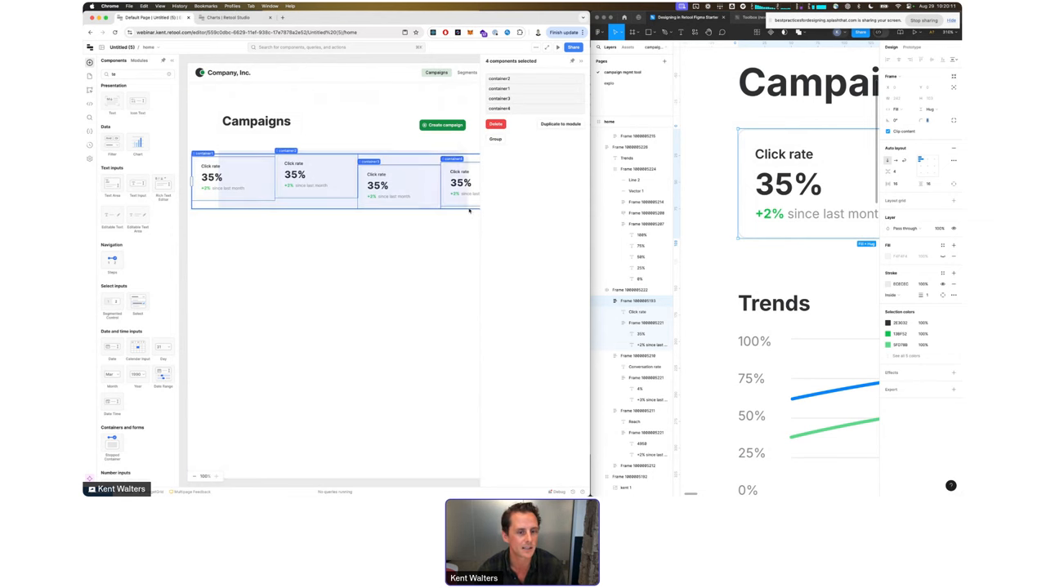
pyautogui.press('super+g')
pyautogui.click(564, 228)
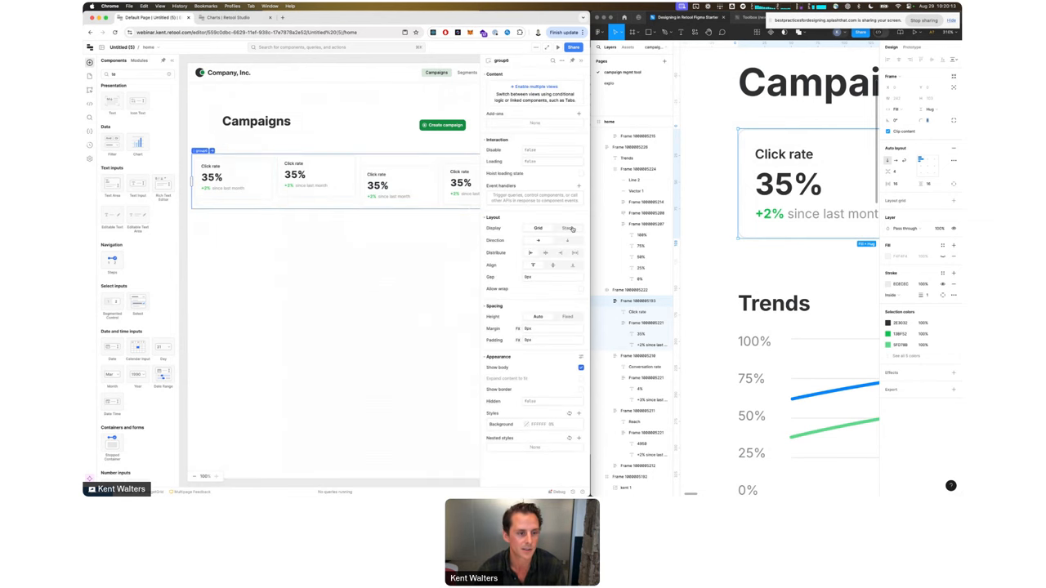
# Step: Set the width of the first three metric cards in the stack to Fill
pyautogui.click(272, 190)
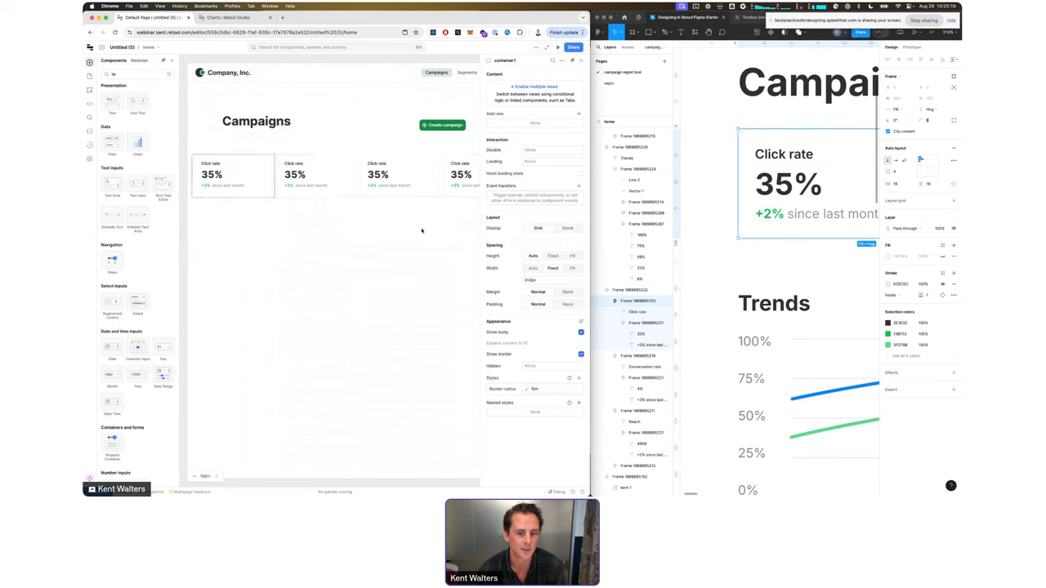
pyautogui.click(345, 192)
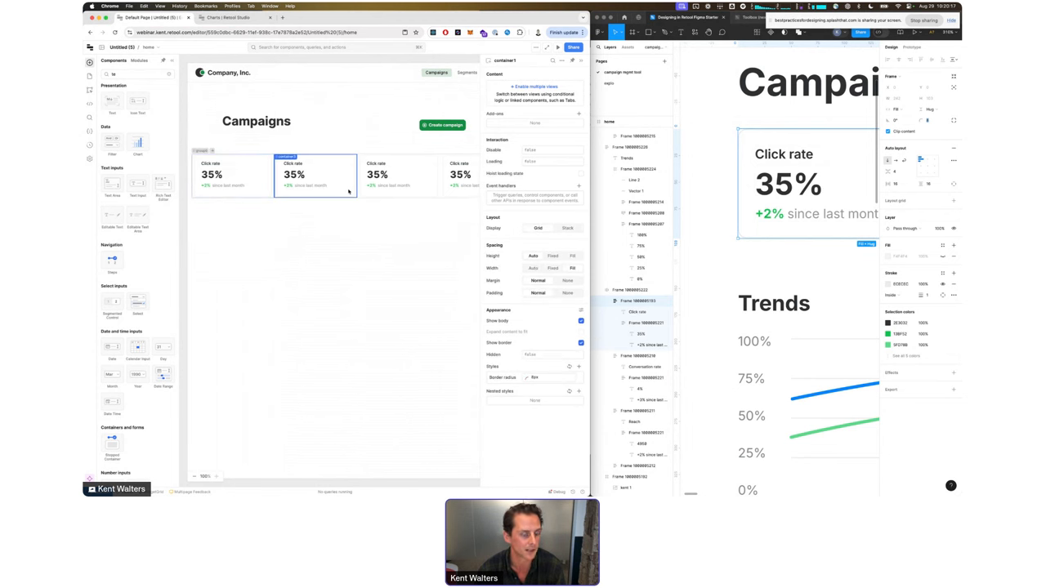
pyautogui.click(423, 193)
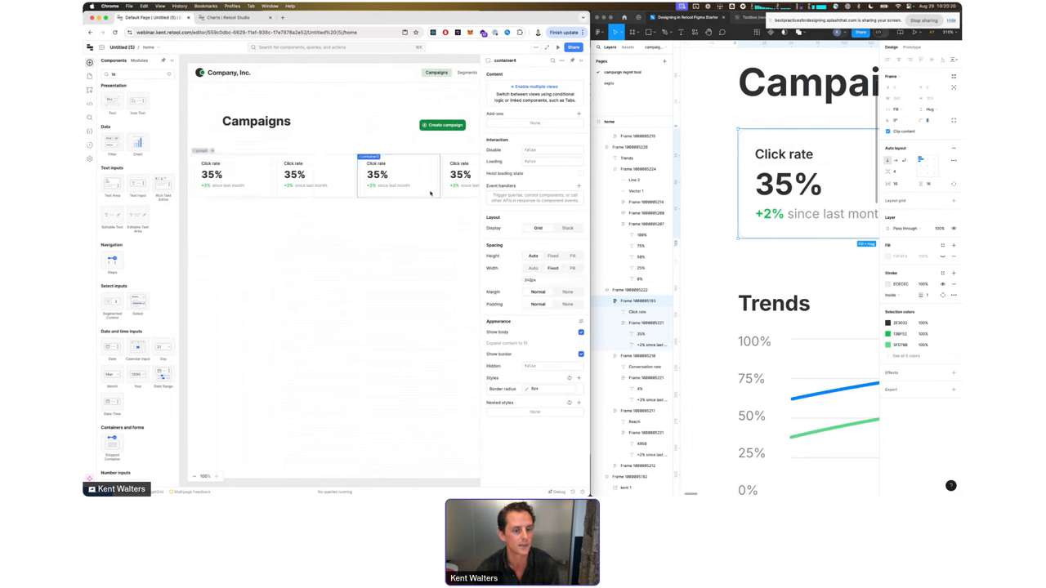
pyautogui.click(572, 268)
# Step: Compare with the full Campaigns page in Figma, its interface hidden, and set the fourth metric card's width to Fill in Retool
pyautogui.click(722, 262)
pyautogui.press('super+backslash')
pyautogui.scroll(-5, 723, 261)
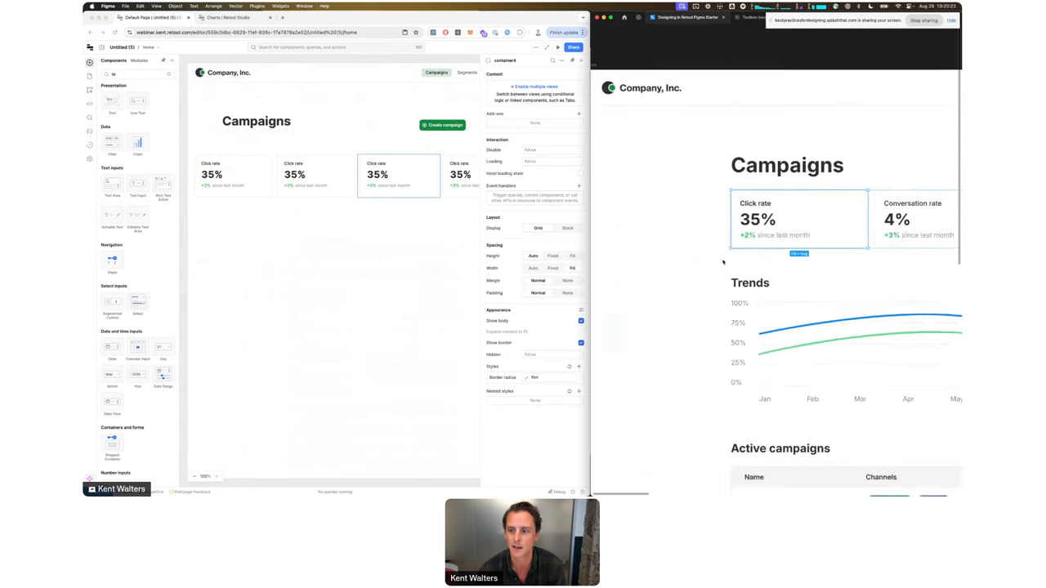
pyautogui.hscroll(3, 721, 260)
pyautogui.scroll(-5, 721, 260)
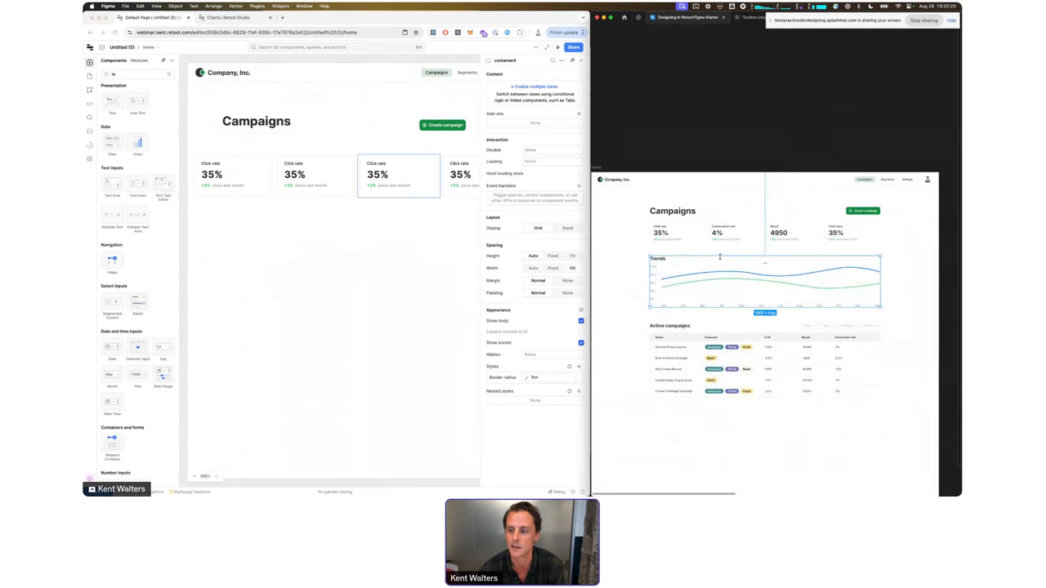
pyautogui.click(369, 227)
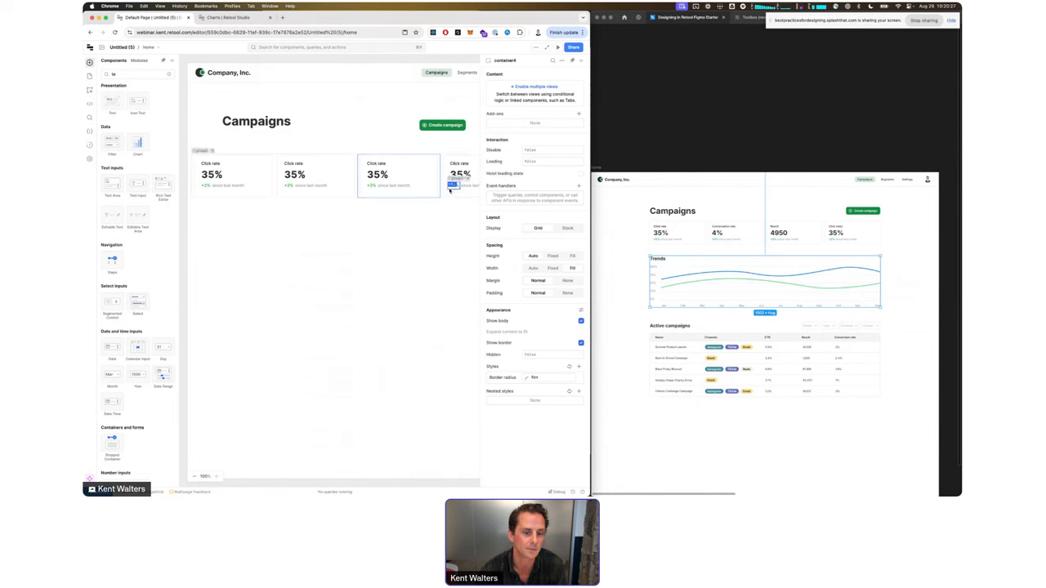
pyautogui.click(452, 195)
pyautogui.click(574, 270)
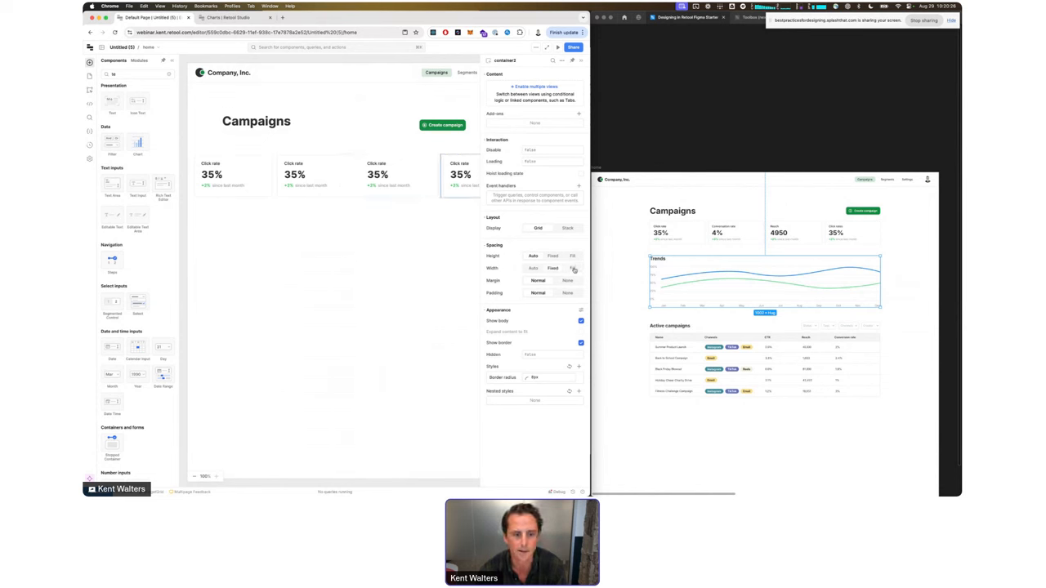
pyautogui.click(327, 222)
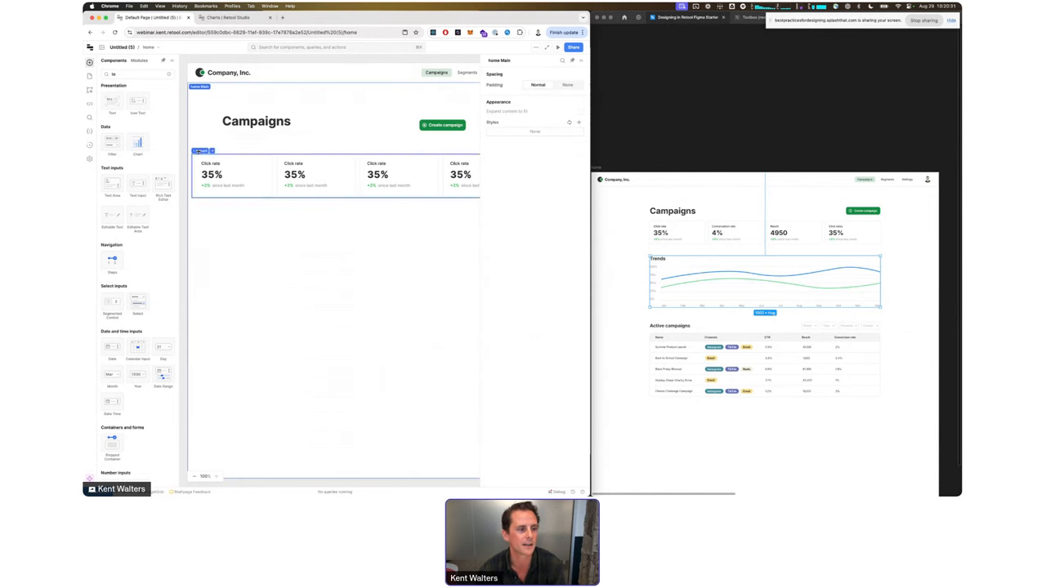
# Step: Narrow the card group from both sides to align with the Campaigns heading and Create campaign button, and move it up closer to them
pyautogui.click(199, 151)
pyautogui.moveTo(192, 176); pyautogui.dragTo(218, 176)
pyautogui.press('Up')
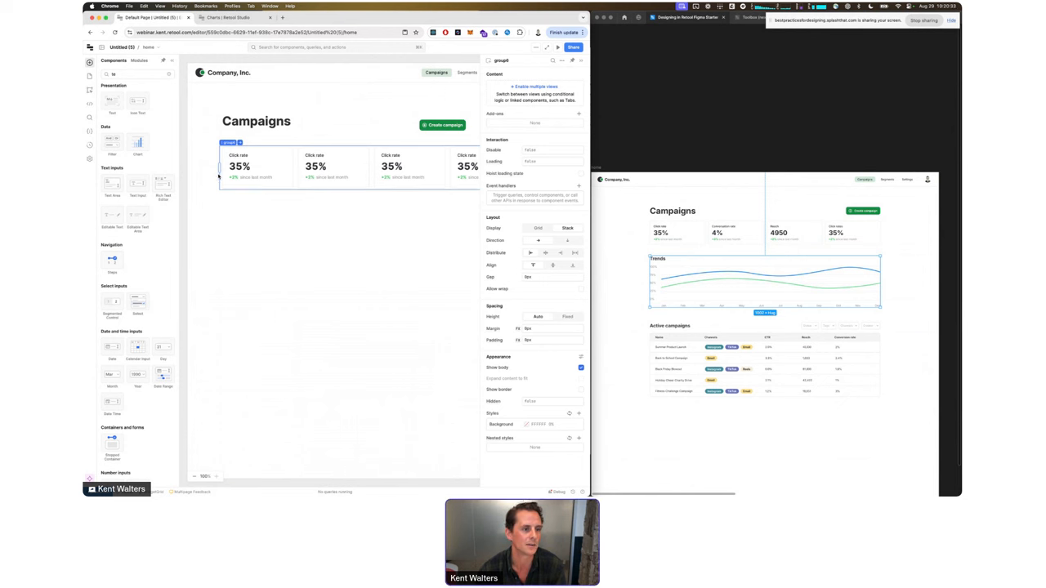
pyautogui.hscroll(3, 427, 191)
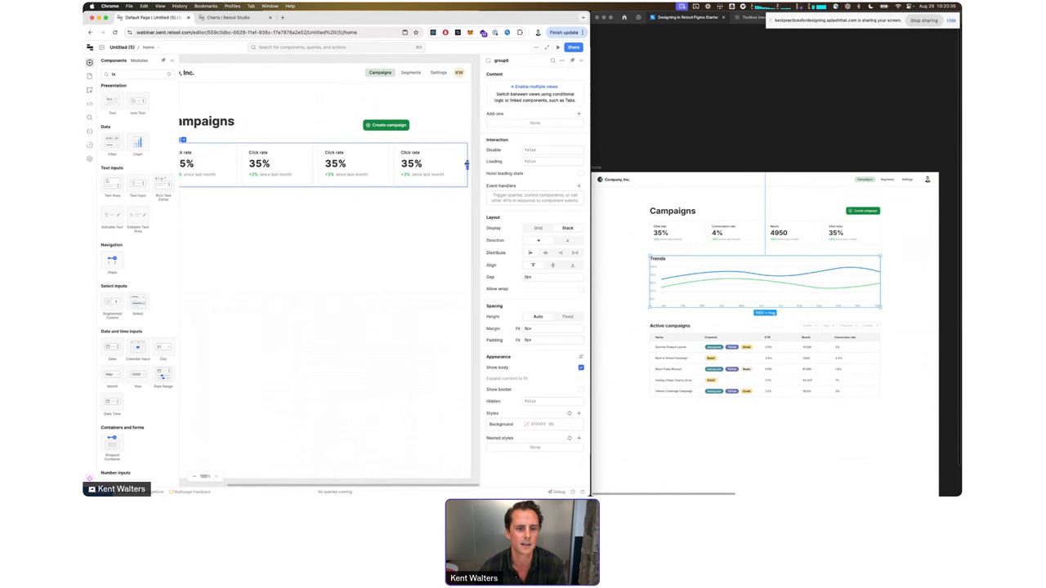
pyautogui.moveTo(466, 165); pyautogui.dragTo(439, 165)
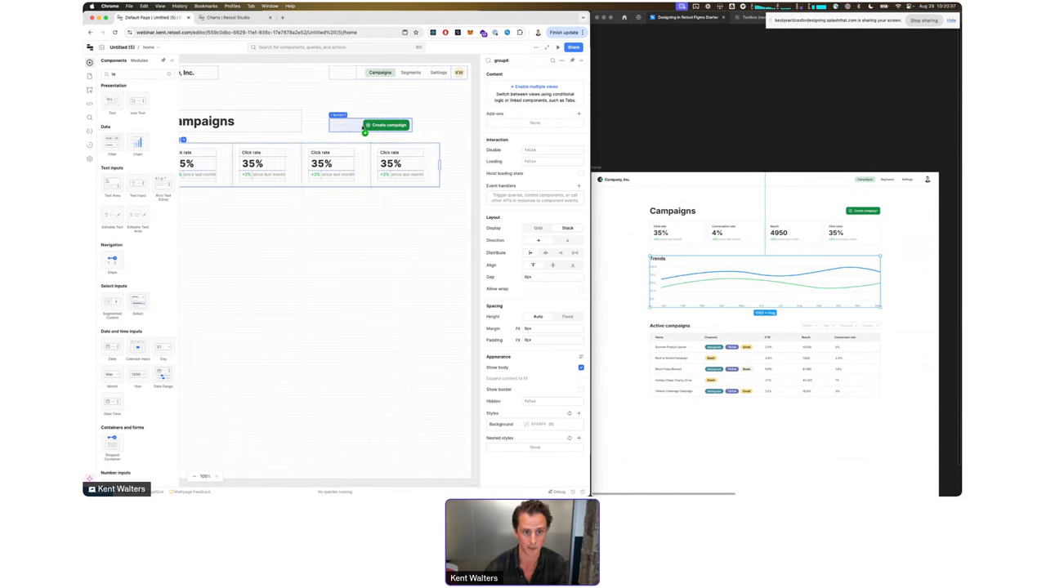
pyautogui.click(362, 205)
pyautogui.hscroll(-2, 362, 205)
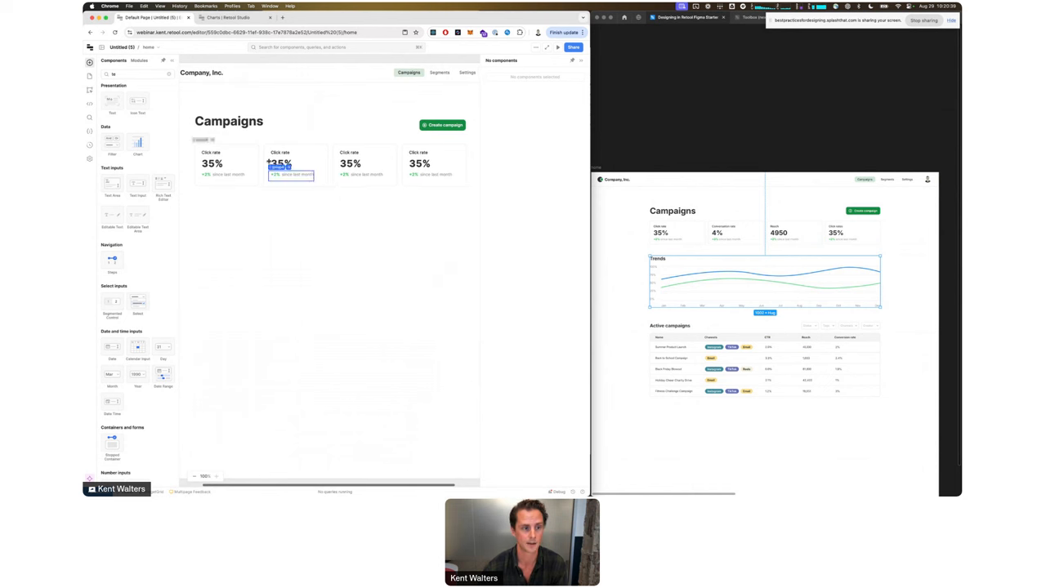
pyautogui.click(338, 214)
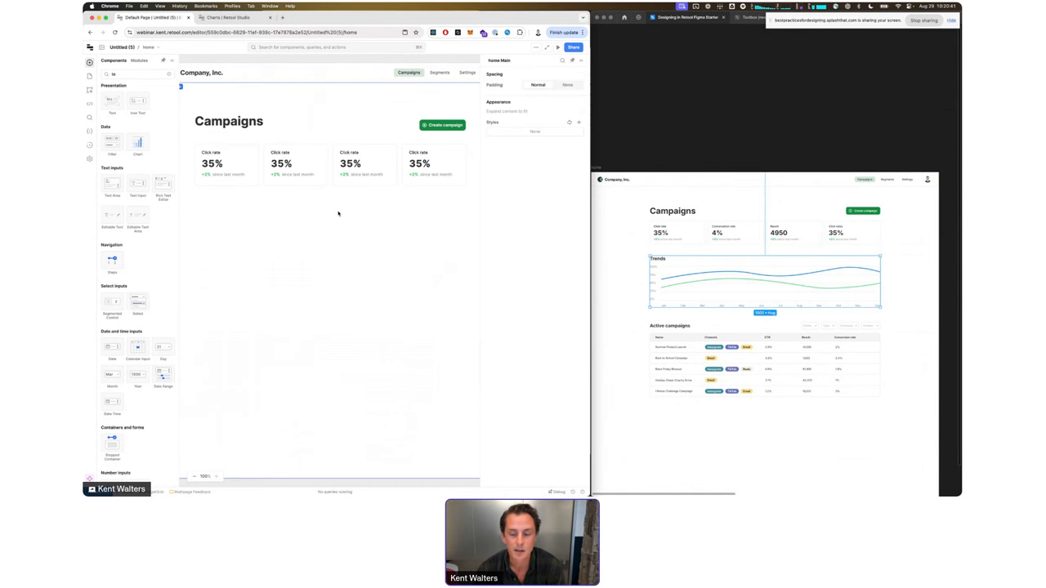
# Step: Examine the Trends chart in Figma and add a Chart component below the metric cards in Retool
pyautogui.scroll(-2, 678, 298)
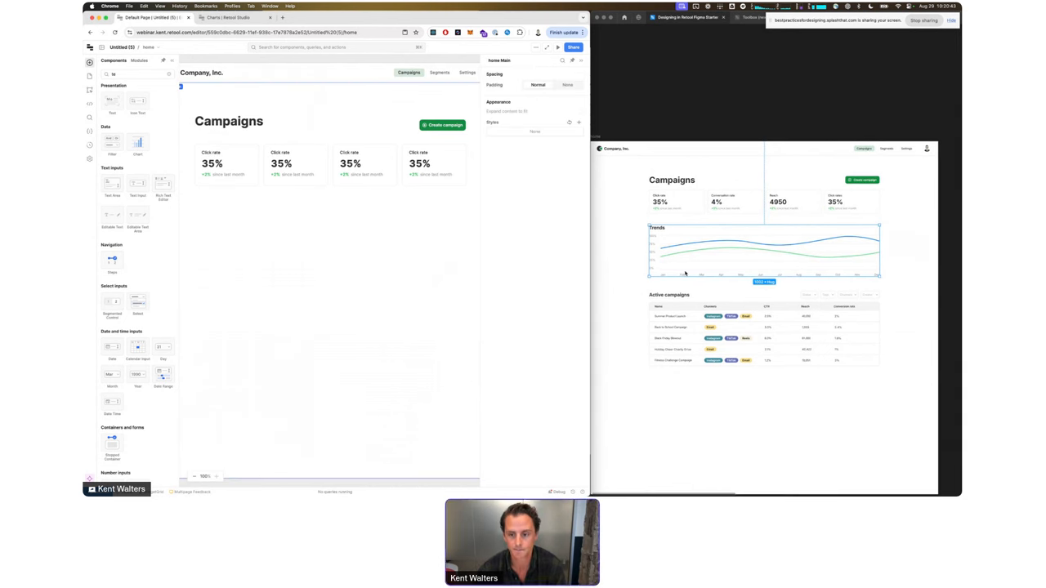
pyautogui.click(719, 239)
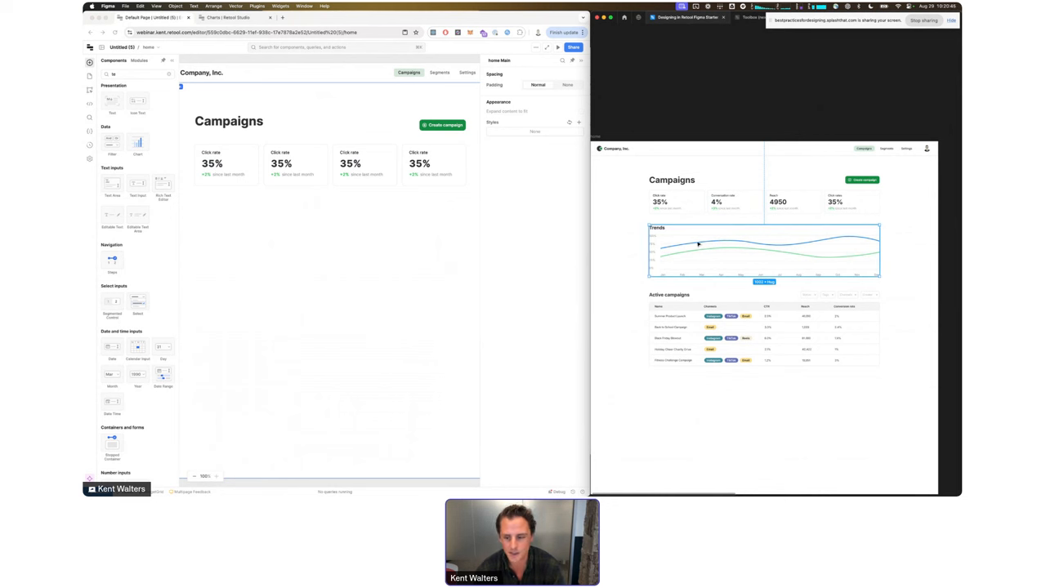
pyautogui.press('super+z')
pyautogui.click(651, 243)
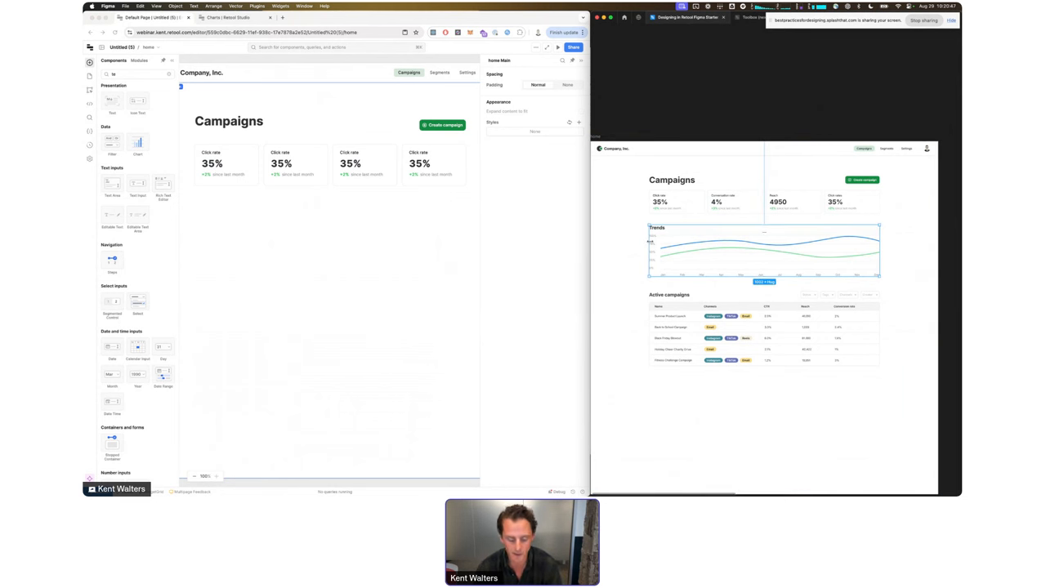
pyautogui.click(653, 244)
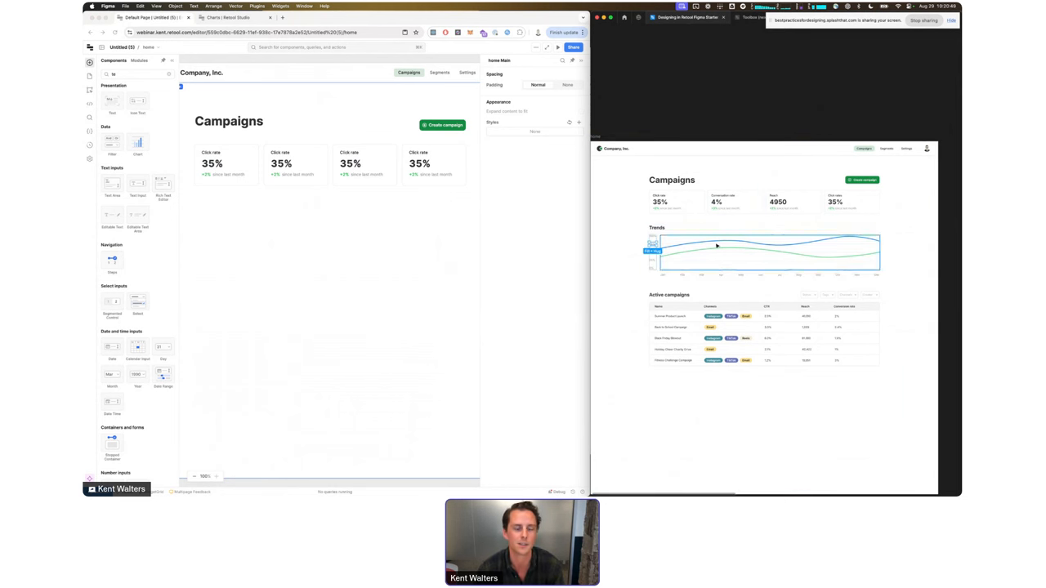
pyautogui.click(225, 247)
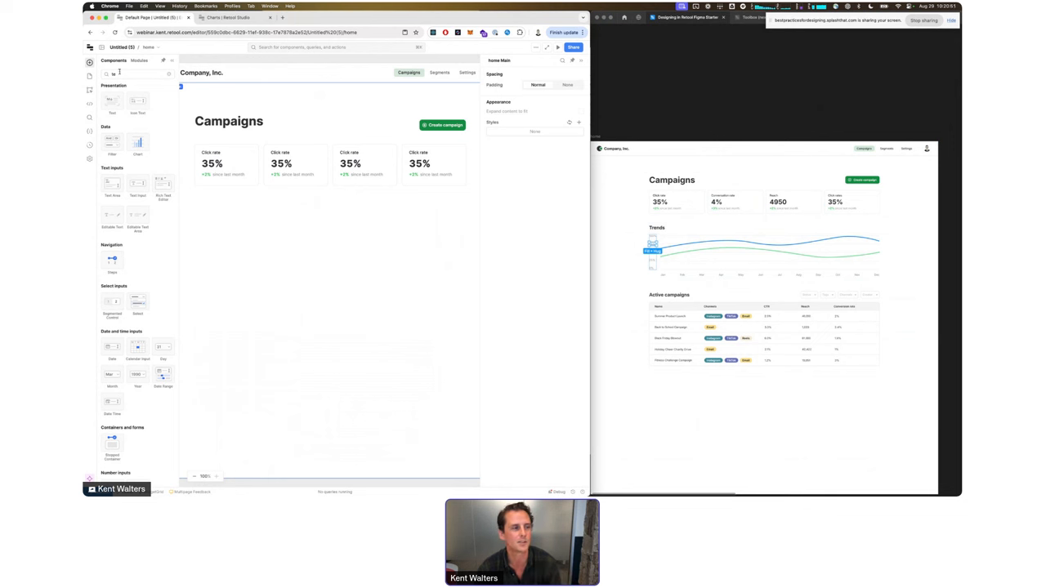
pyautogui.click(120, 72)
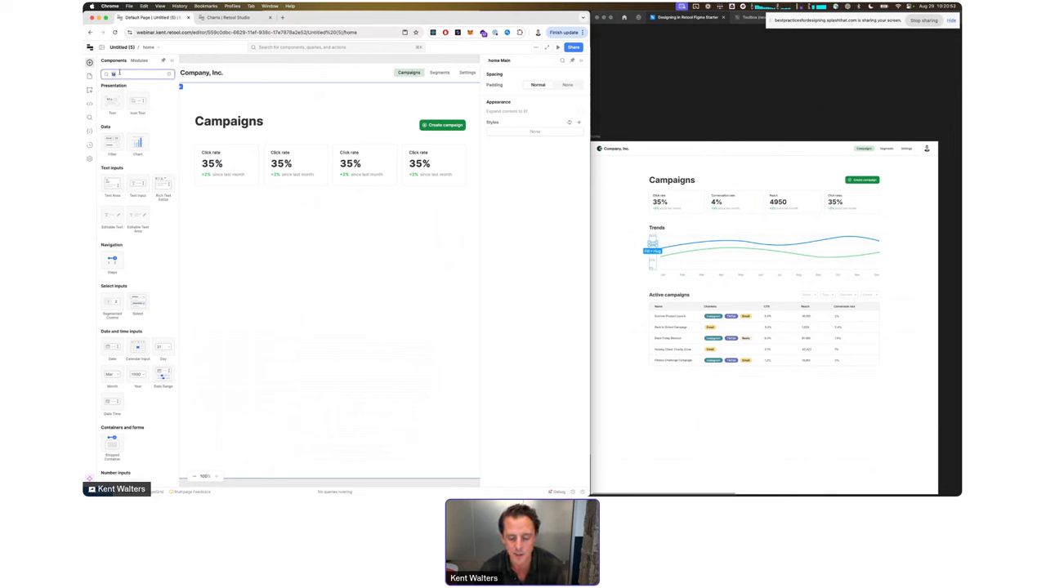
pyautogui.moveTo(138, 143); pyautogui.dragTo(221, 205)
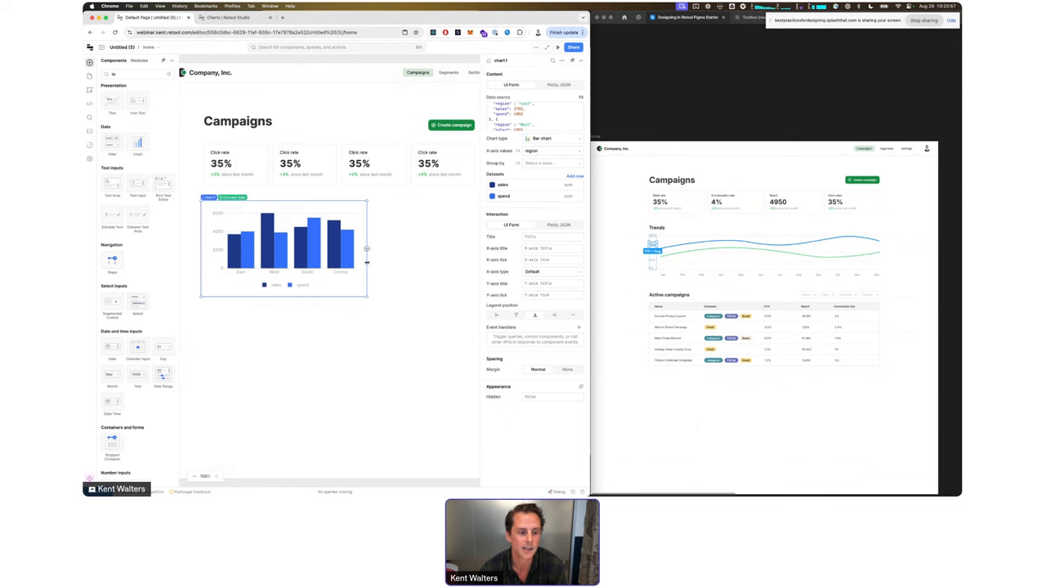
# Step: Widen the chart to span the metric card row and change its type to Line chart
pyautogui.moveTo(366, 249); pyautogui.dragTo(463, 269)
pyautogui.click(542, 138)
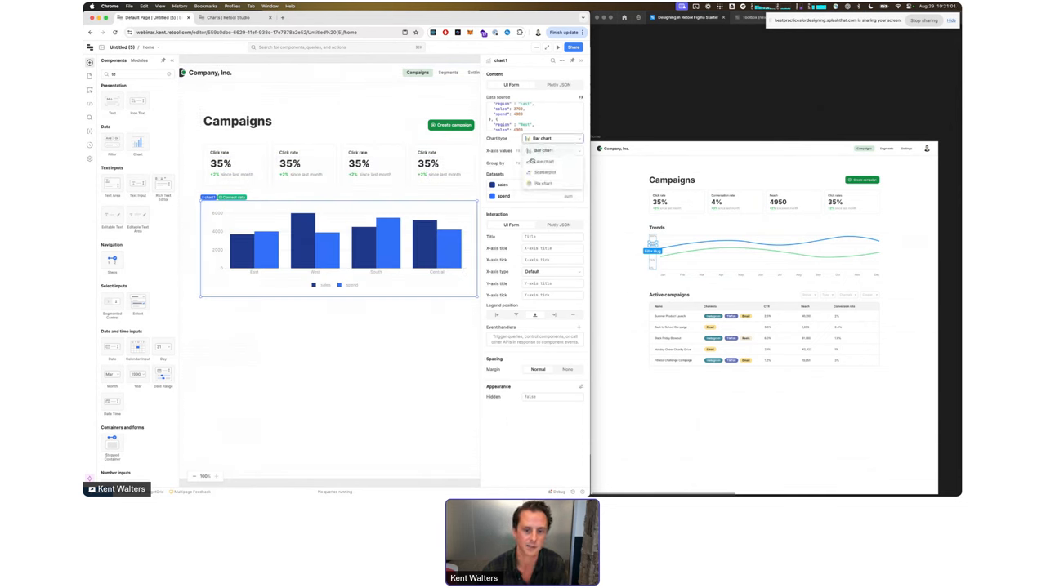
pyautogui.click(532, 162)
pyautogui.click(348, 342)
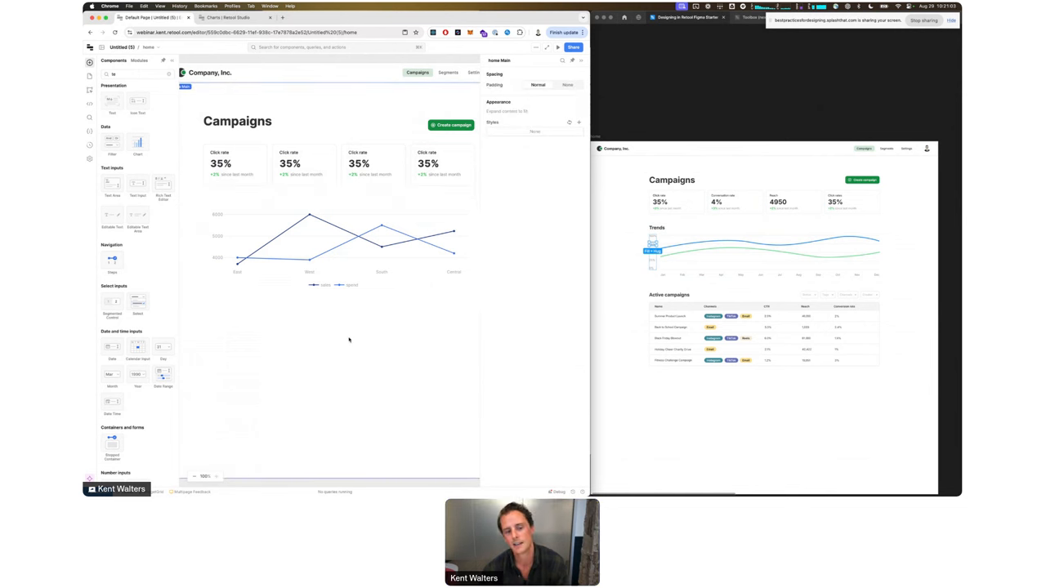
pyautogui.click(262, 294)
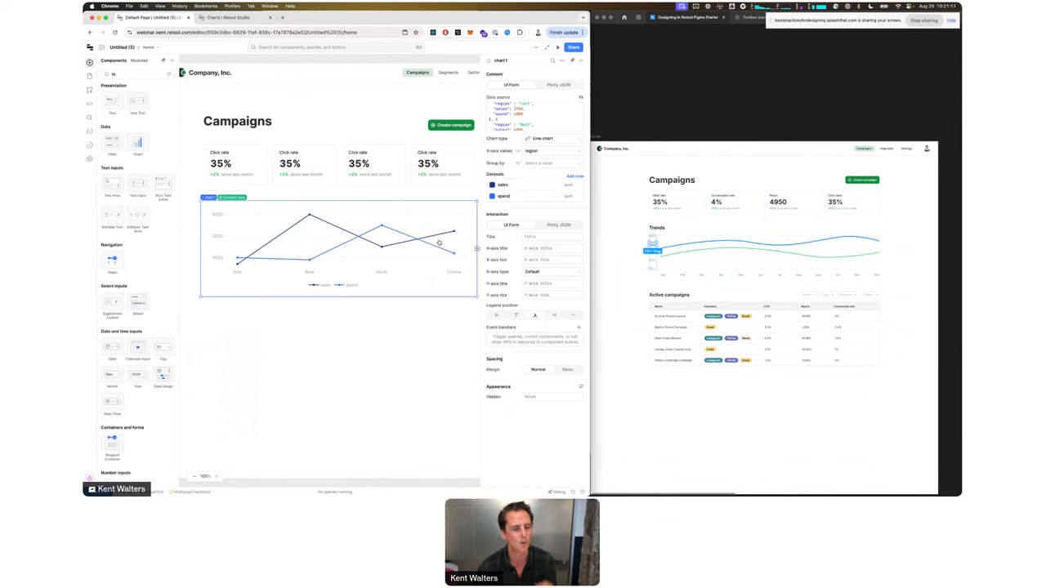
pyautogui.click(643, 281)
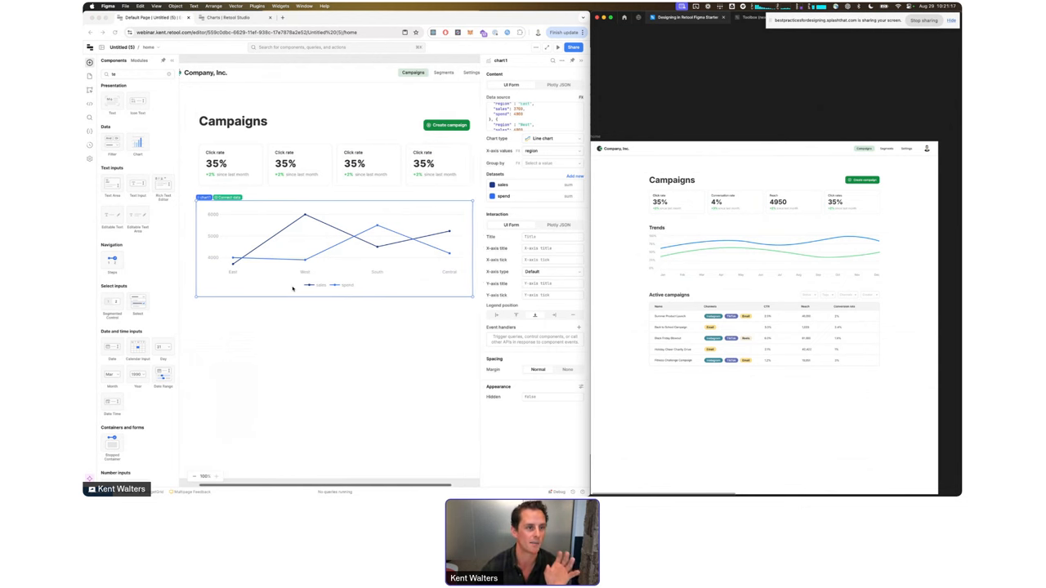
# Step: In the Retool Studio chart generator, raise the number of values to 84 and match the line color to Figma's blue Trends line
pyautogui.click(245, 18)
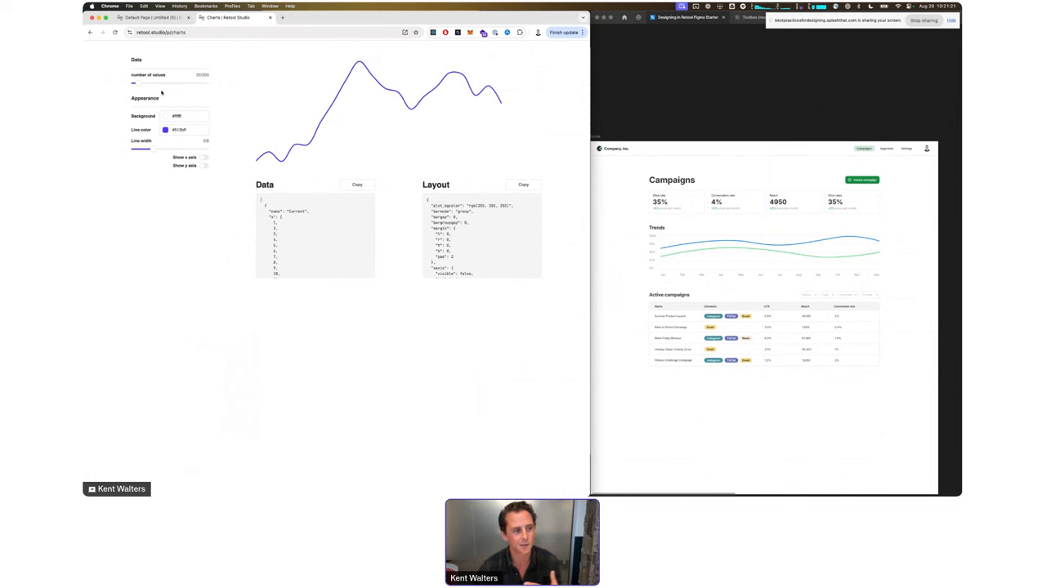
pyautogui.moveTo(154, 82); pyautogui.dragTo(164, 82)
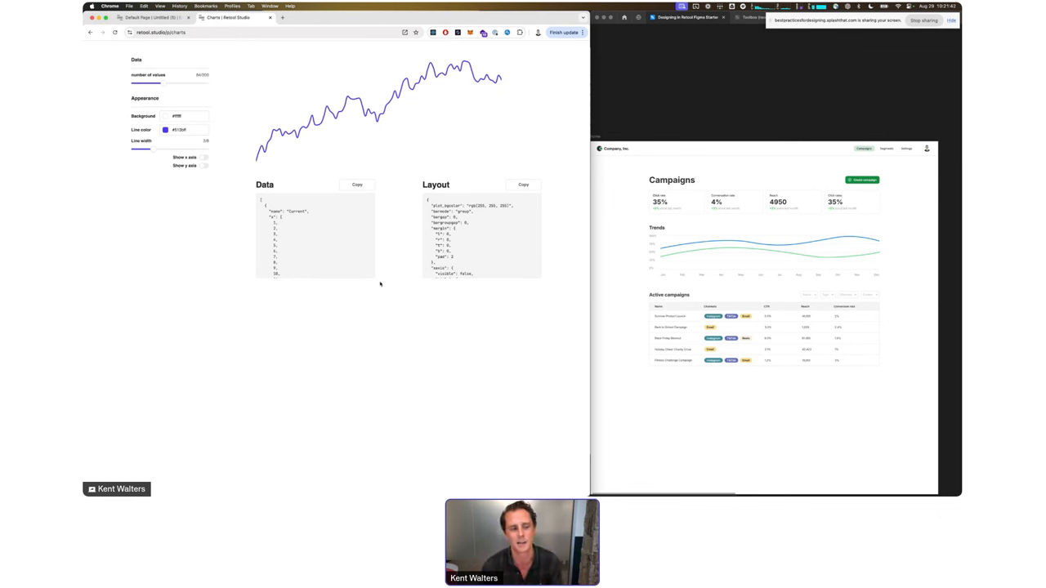
pyautogui.click(771, 252)
pyautogui.scroll(10, 772, 250)
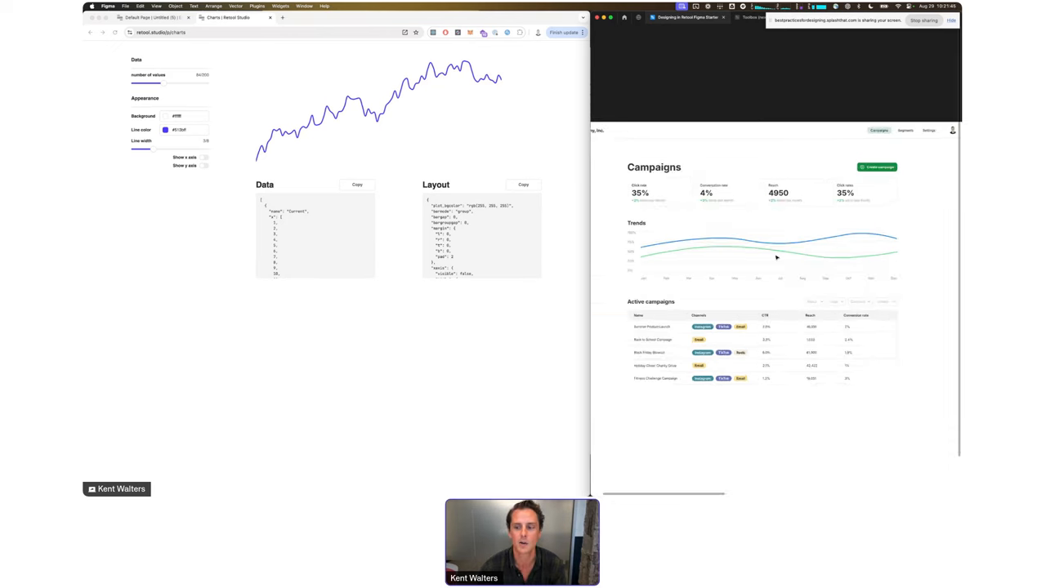
pyautogui.press('super+shift+c')
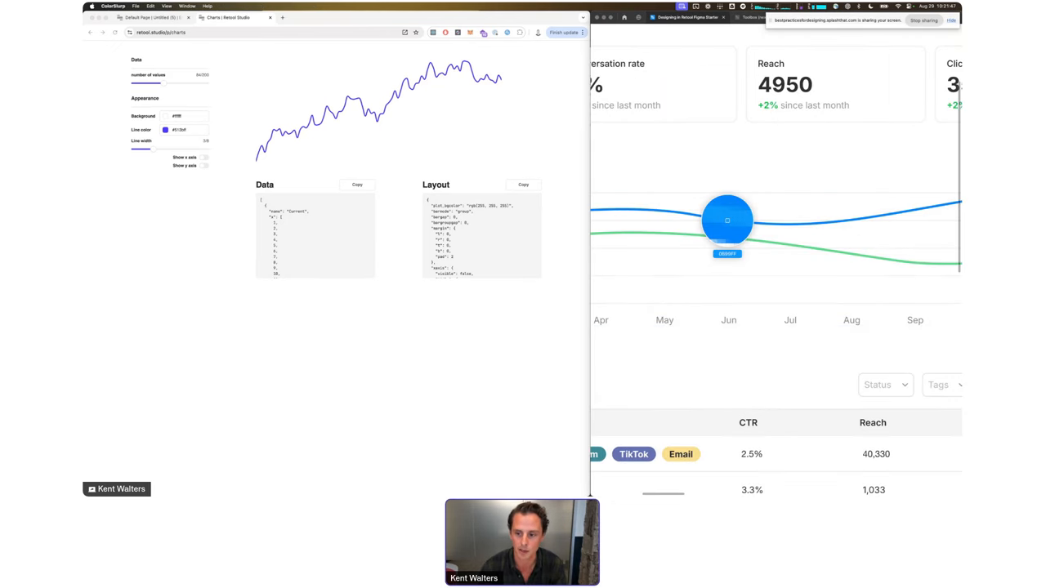
pyautogui.click(726, 221)
pyautogui.click(251, 74)
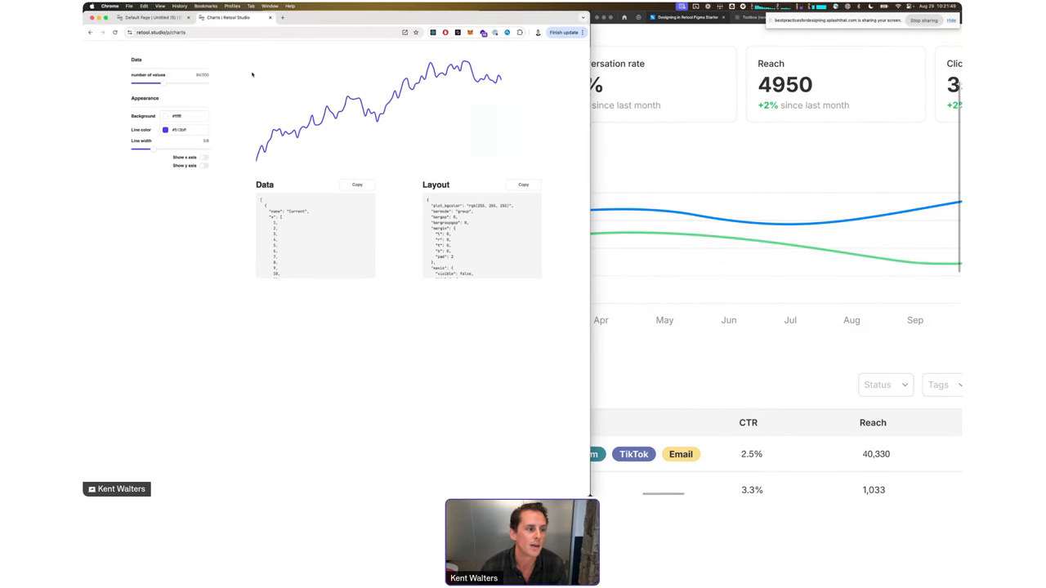
pyautogui.doubleClick(179, 131)
pyautogui.press('super+v')
pyautogui.click(126, 252)
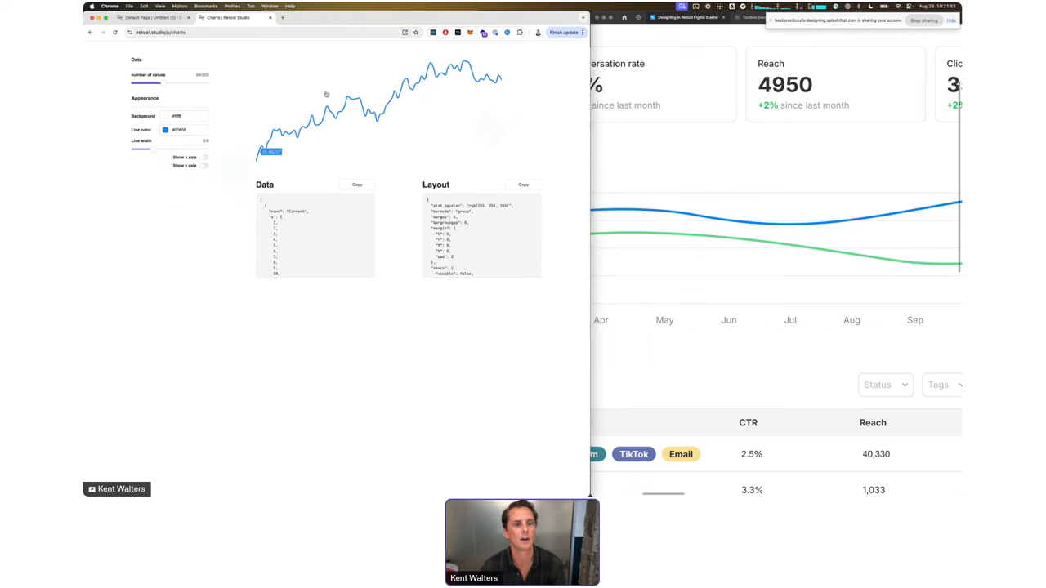
# Step: Show the generated chart's x axis, y axis and y axis grid, and paste its data into the Retool chart as Plotly JSON
pyautogui.click(203, 159)
pyautogui.click(203, 174)
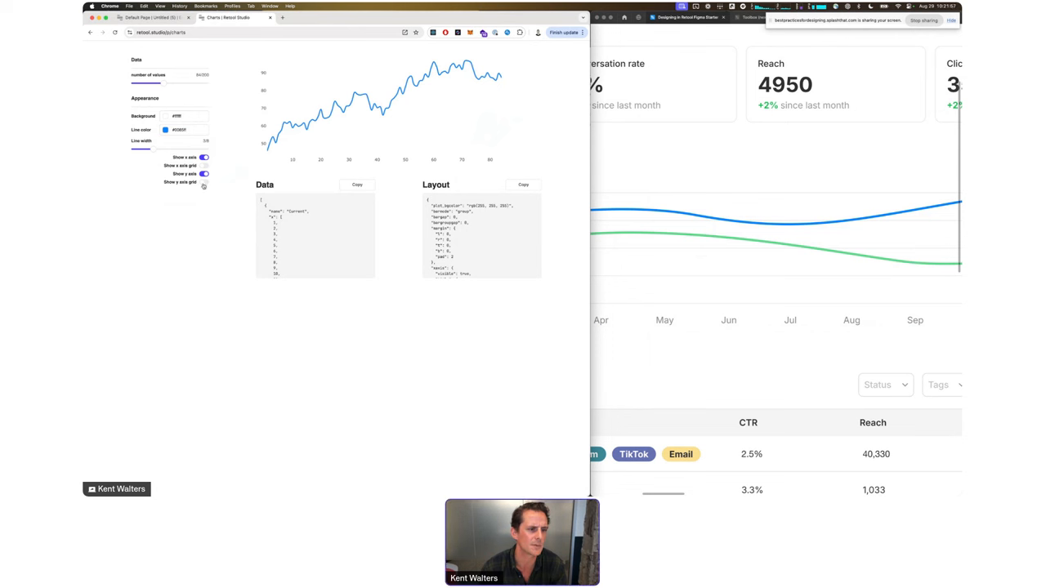
pyautogui.click(357, 185)
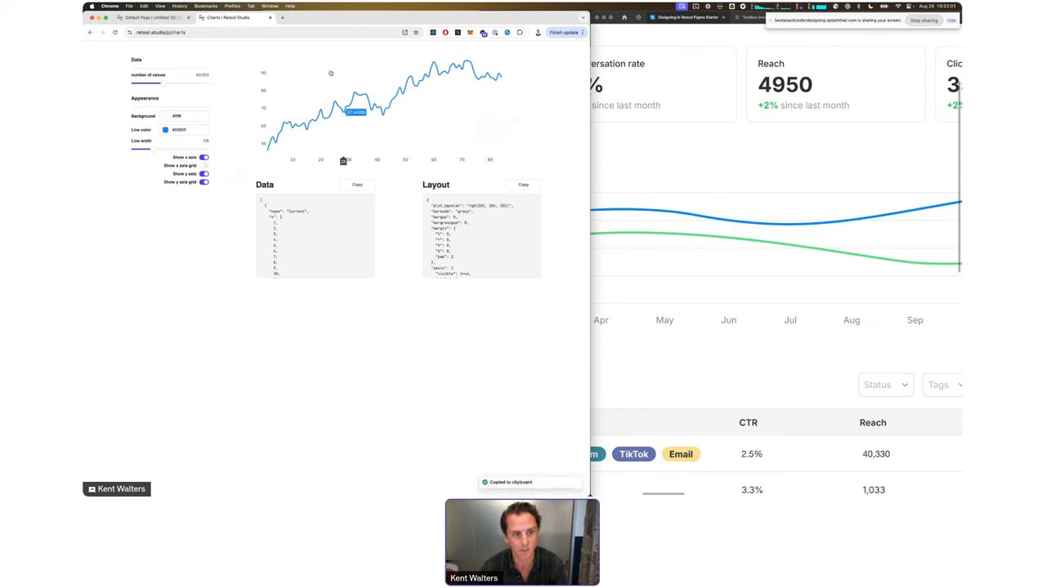
pyautogui.click(147, 18)
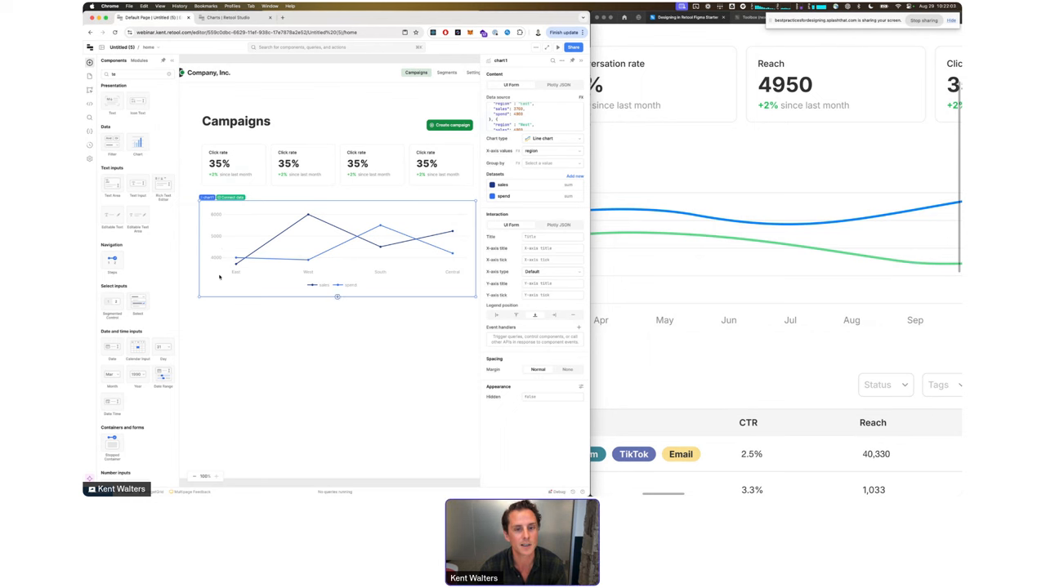
pyautogui.click(553, 86)
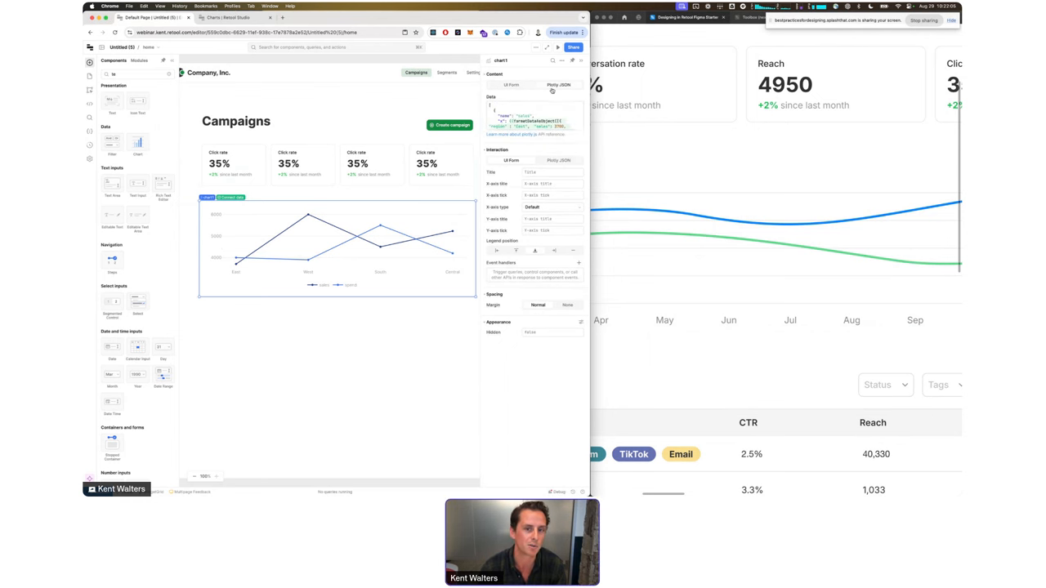
# Step: Copy the generator's layout code and replace the Retool chart's Plotly JSON layout with it
pyautogui.click(237, 17)
pyautogui.click(155, 17)
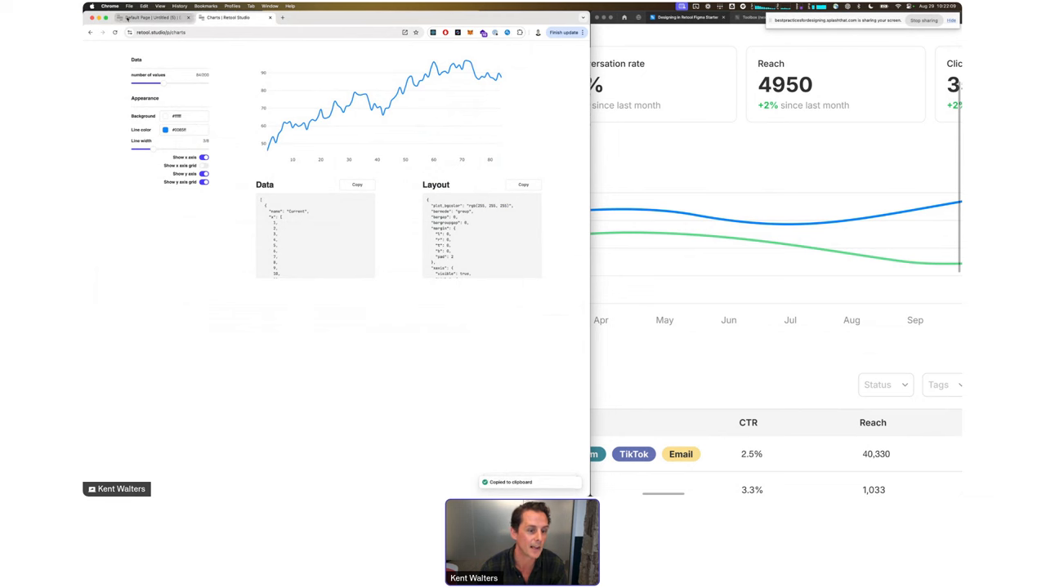
pyautogui.click(435, 272)
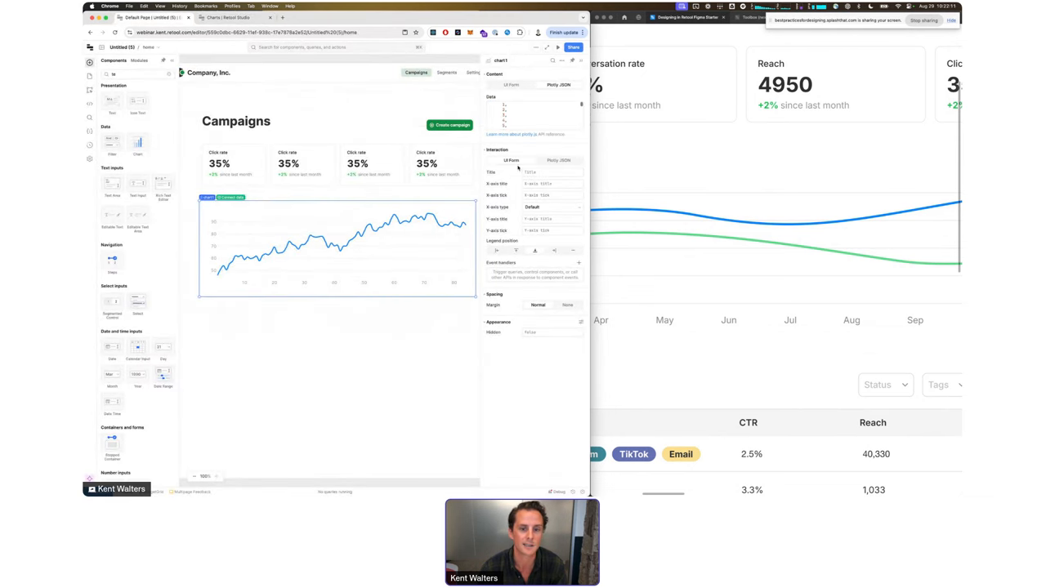
pyautogui.click(558, 160)
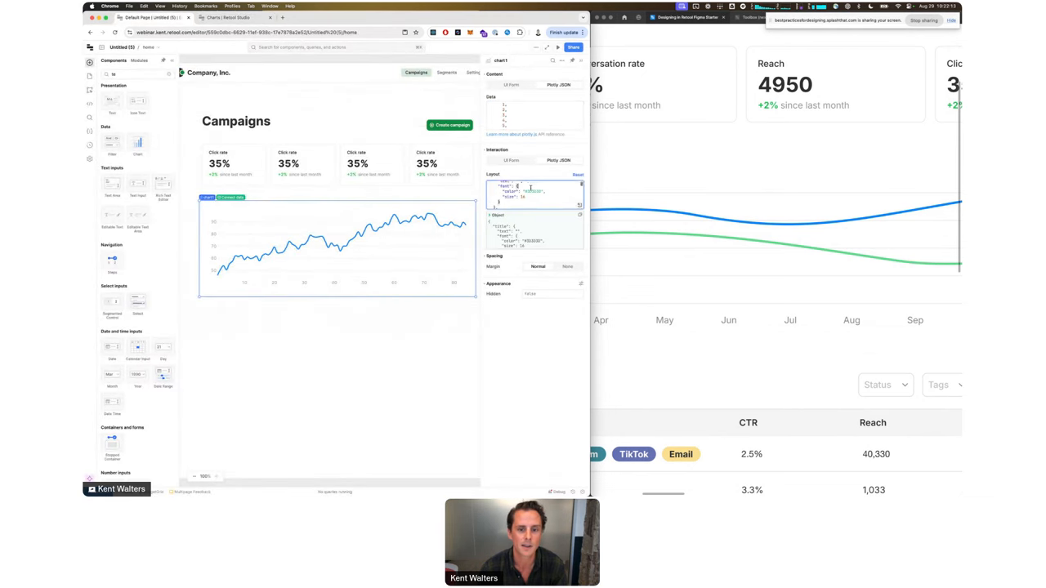
pyautogui.click(651, 187)
pyautogui.scroll(-5, 651, 187)
pyautogui.click(411, 318)
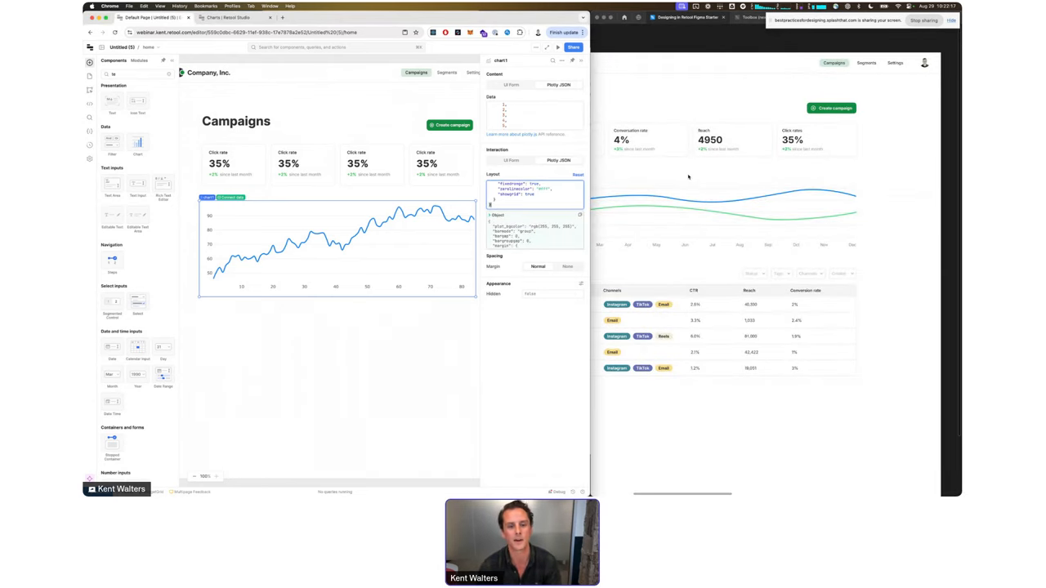
pyautogui.hscroll(-5, 688, 177)
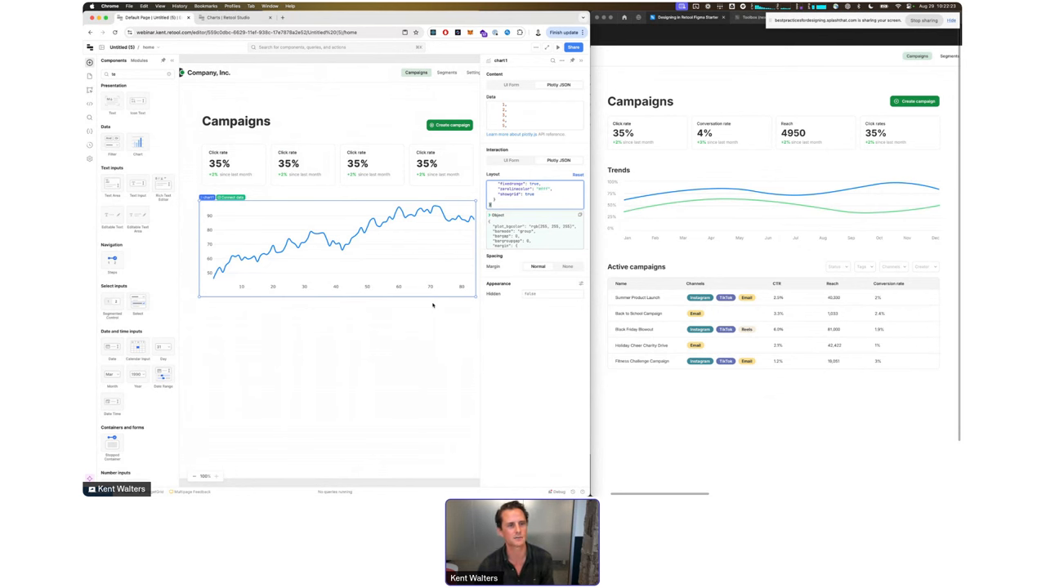
# Step: Try 91 values in the Retool Studio chart generator and inspect the Plotly data of the chart in Retool
pyautogui.click(229, 17)
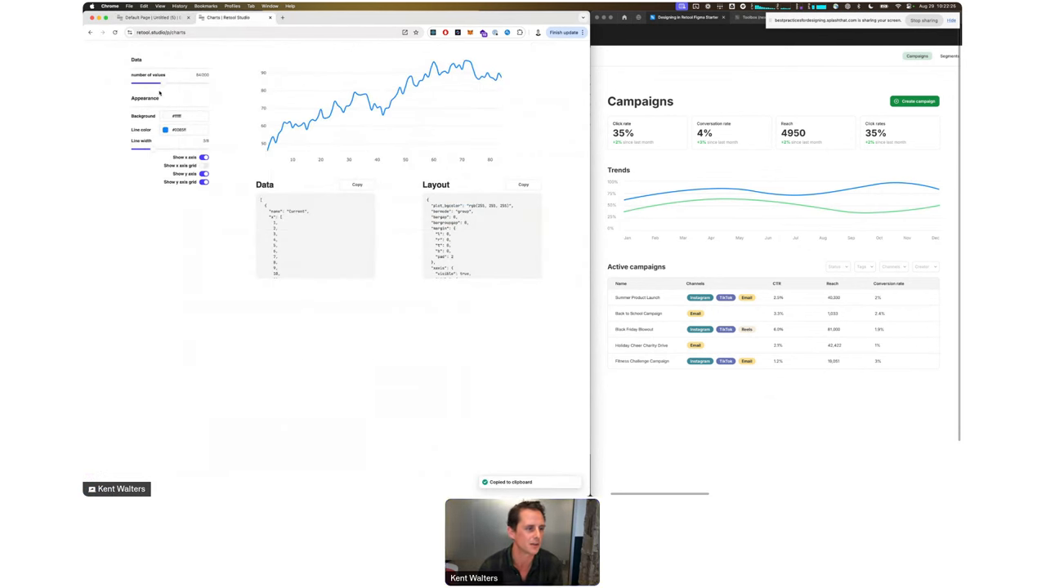
pyautogui.moveTo(159, 82); pyautogui.dragTo(170, 80)
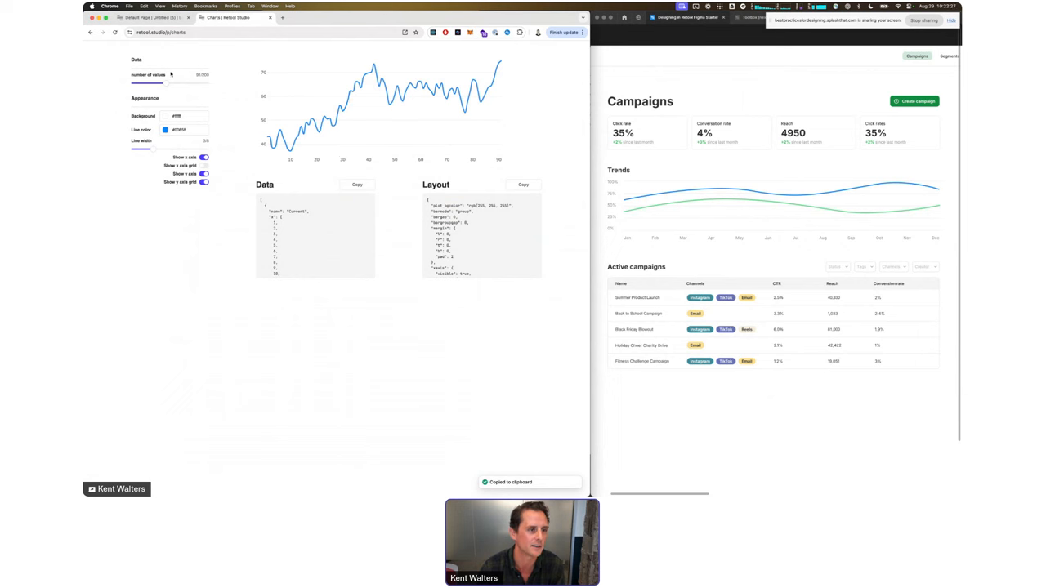
pyautogui.click(152, 17)
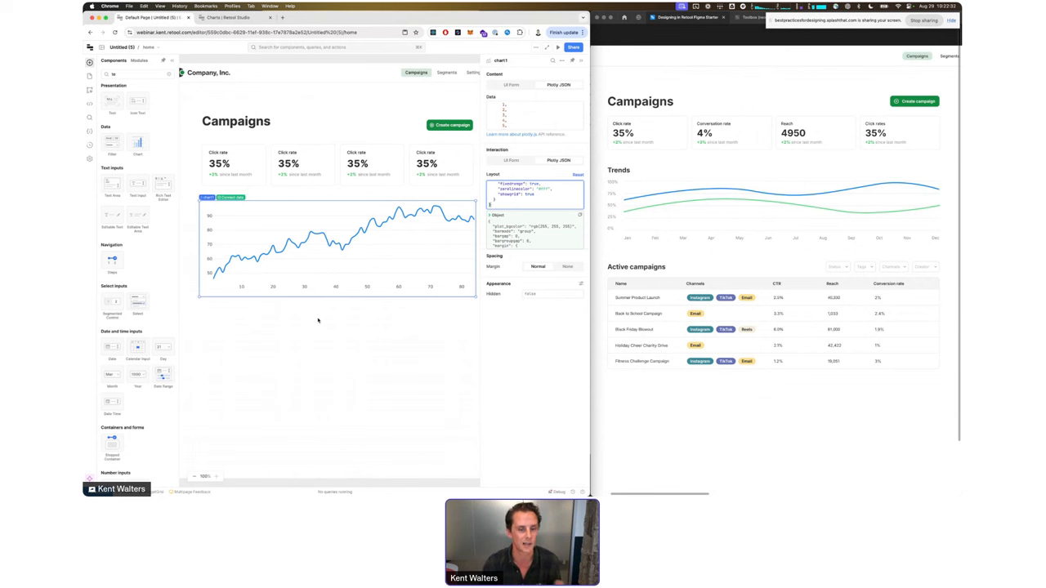
pyautogui.click(339, 334)
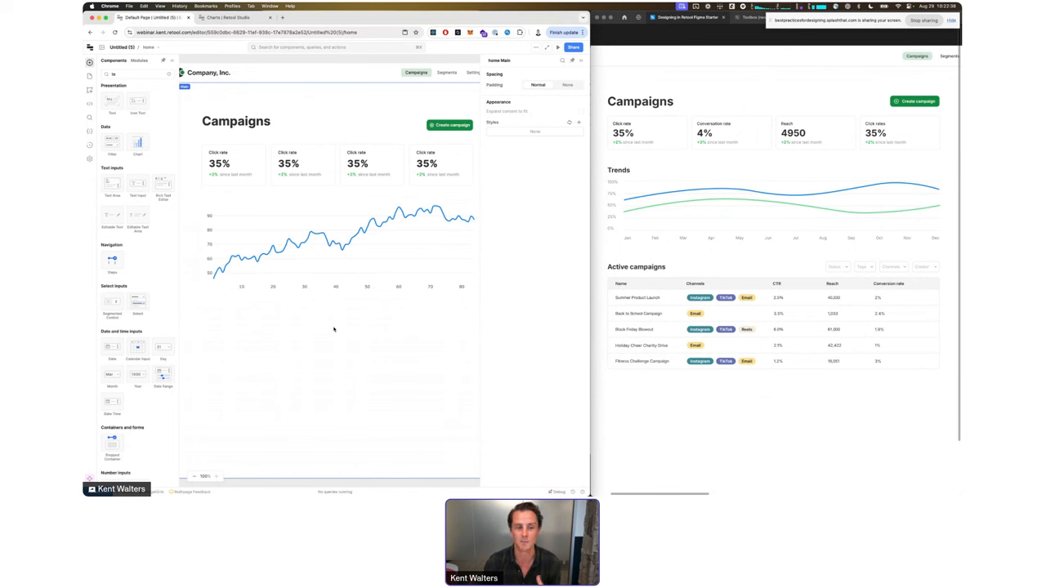
pyautogui.click(306, 262)
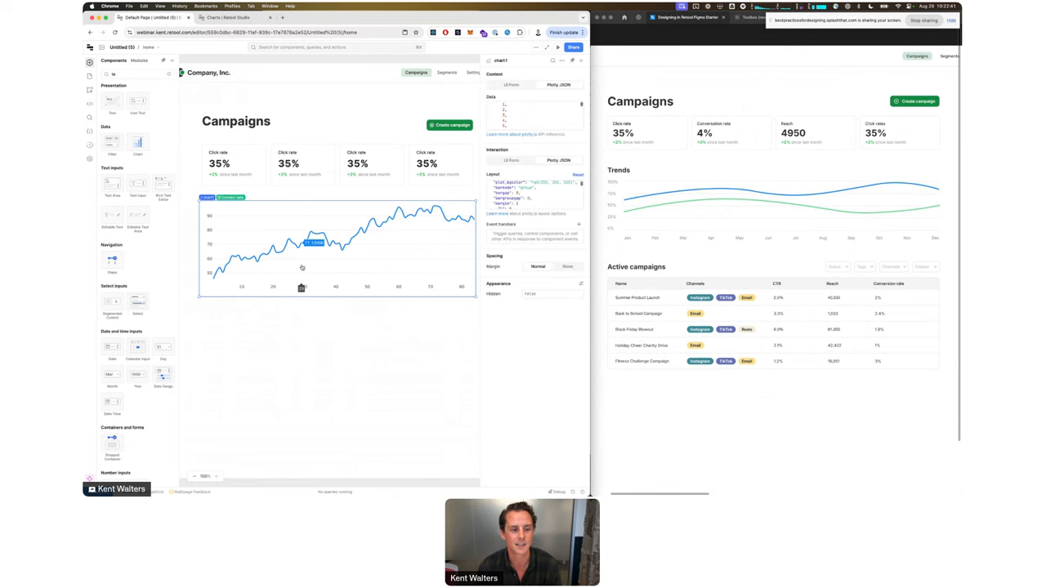
pyautogui.click(514, 123)
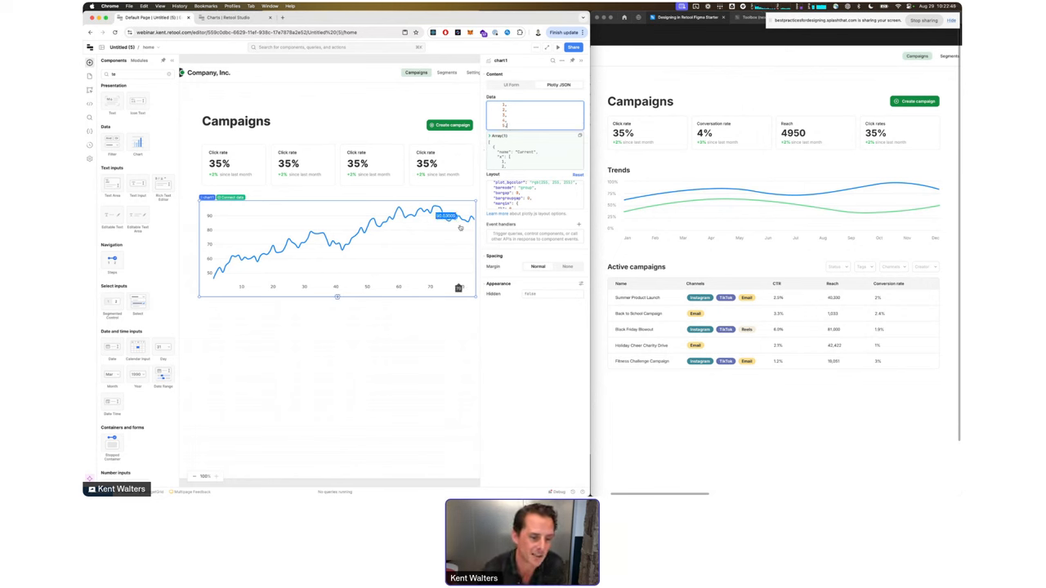
pyautogui.click(307, 310)
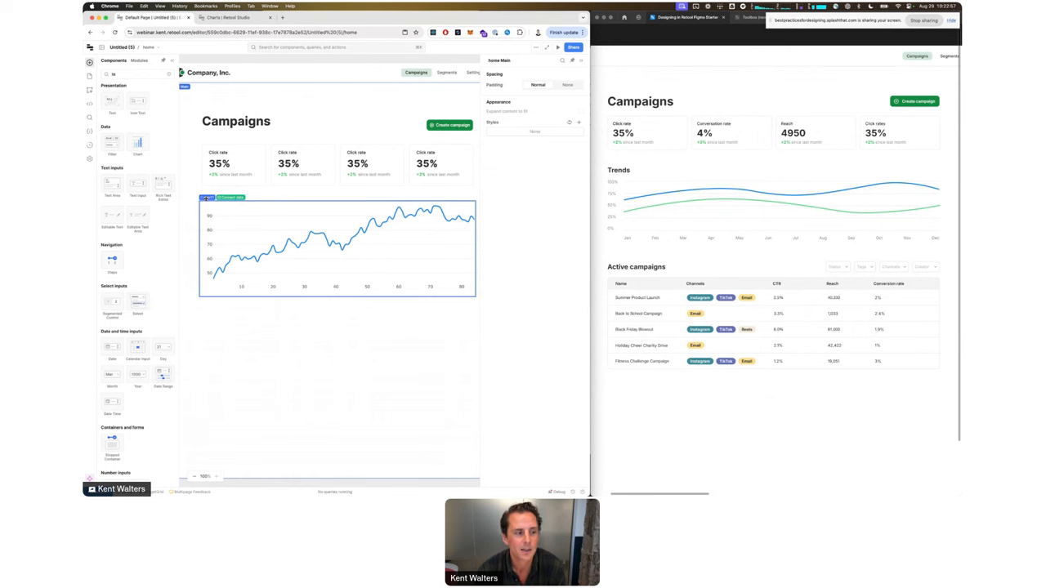
# Step: Move the chart down slightly and place a copy of the Campaigns heading between the metric cards and the chart
pyautogui.click(206, 199)
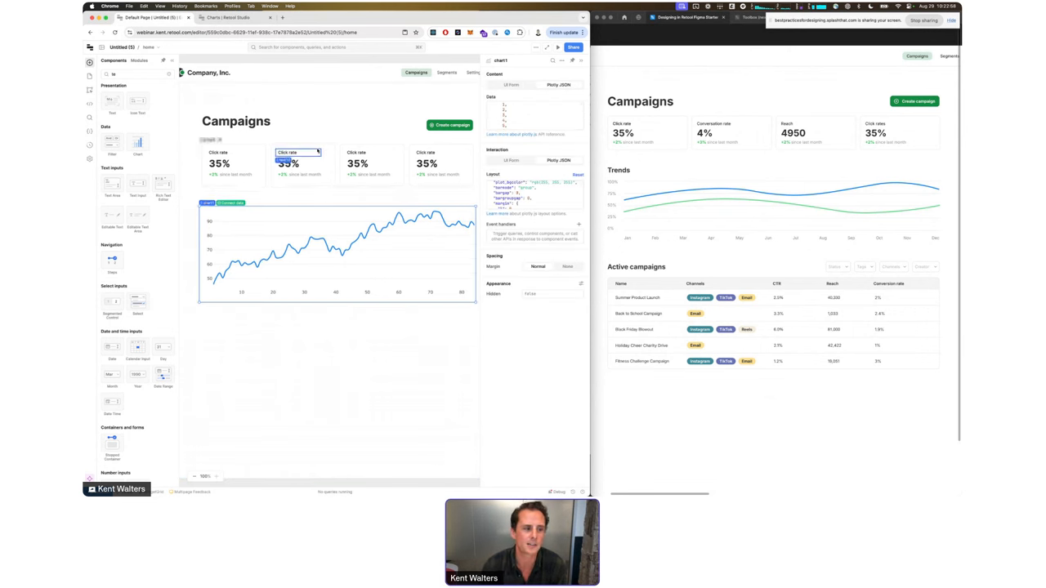
pyautogui.click(267, 128)
pyautogui.moveTo(257, 128)
pyautogui.mouseDown()
pyautogui.moveTo(262, 210)
pyautogui.moveTo(242, 120)
pyautogui.mouseUp()
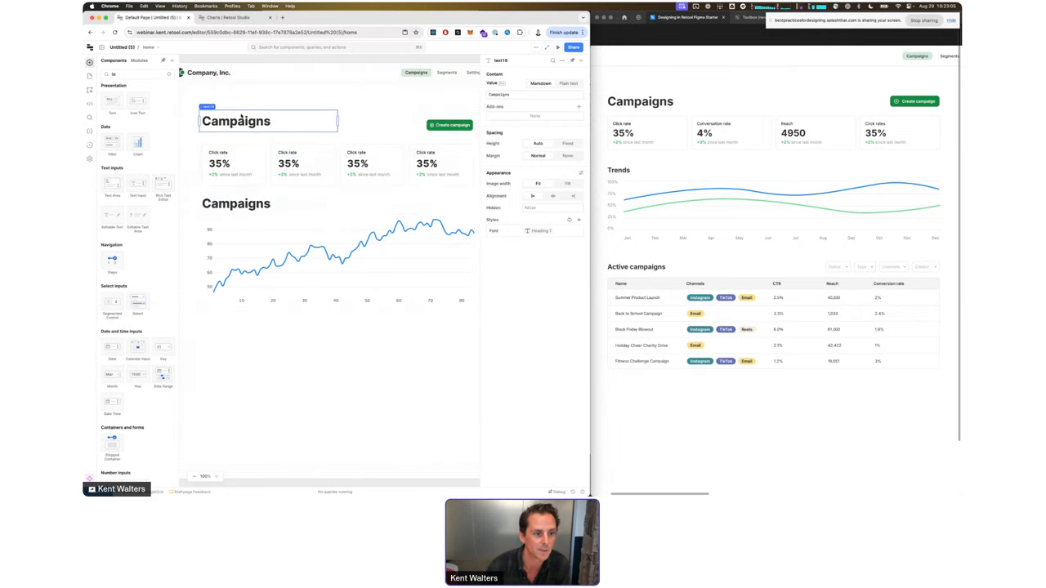
pyautogui.click(230, 206)
# Step: Inspect the typography settings of the Trends heading in Figma
pyautogui.click(694, 158)
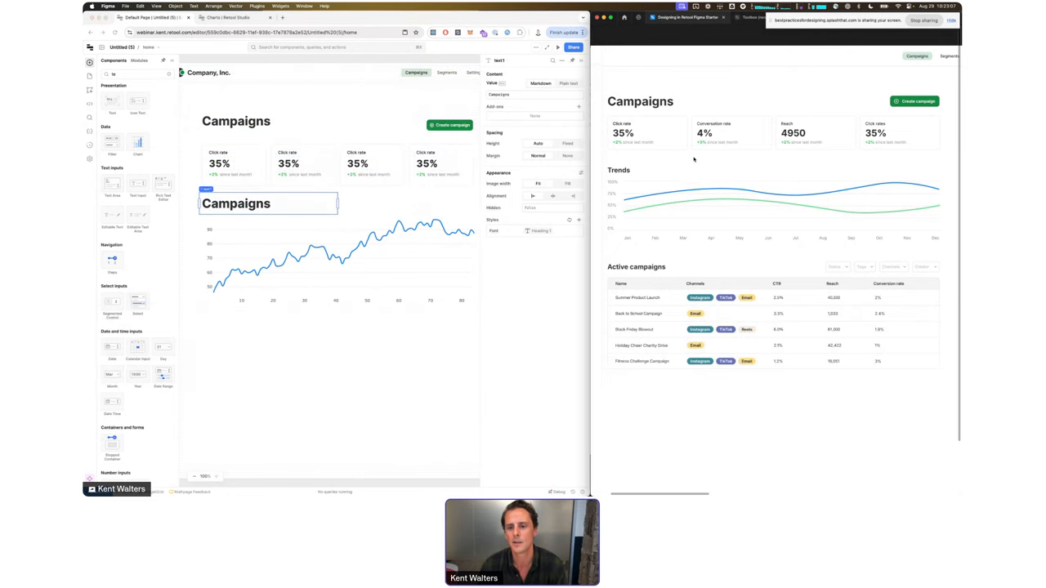
pyautogui.scroll(3, 694, 159)
pyautogui.scroll(5, 693, 160)
pyautogui.hscroll(-3, 694, 160)
pyautogui.doubleClick(667, 185)
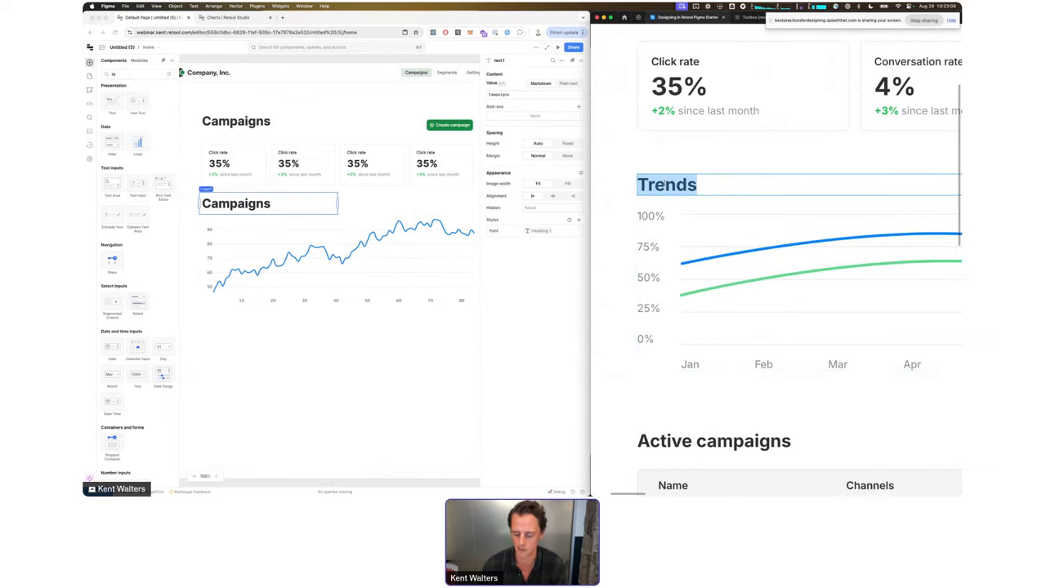
pyautogui.press('super+backslash')
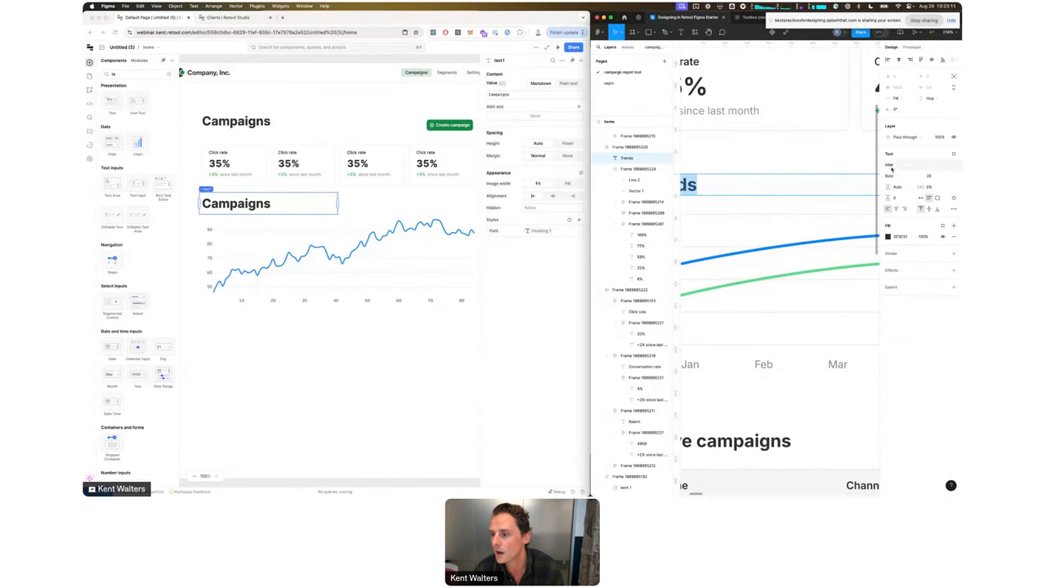
# Step: Detach the copied heading's font from the Heading 1 style in Retool and set its font size to 20px
pyautogui.click(256, 210)
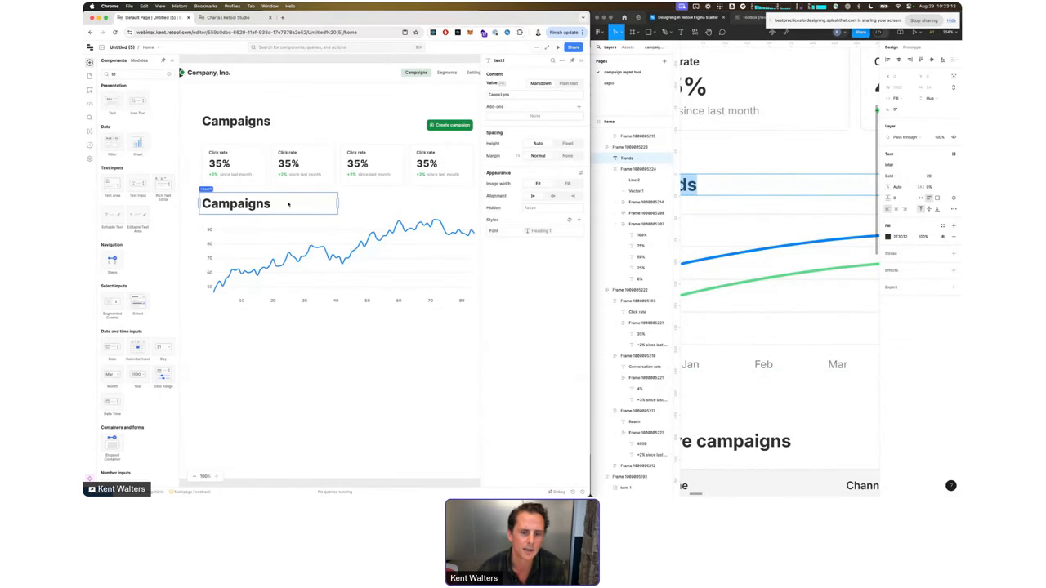
pyautogui.click(551, 231)
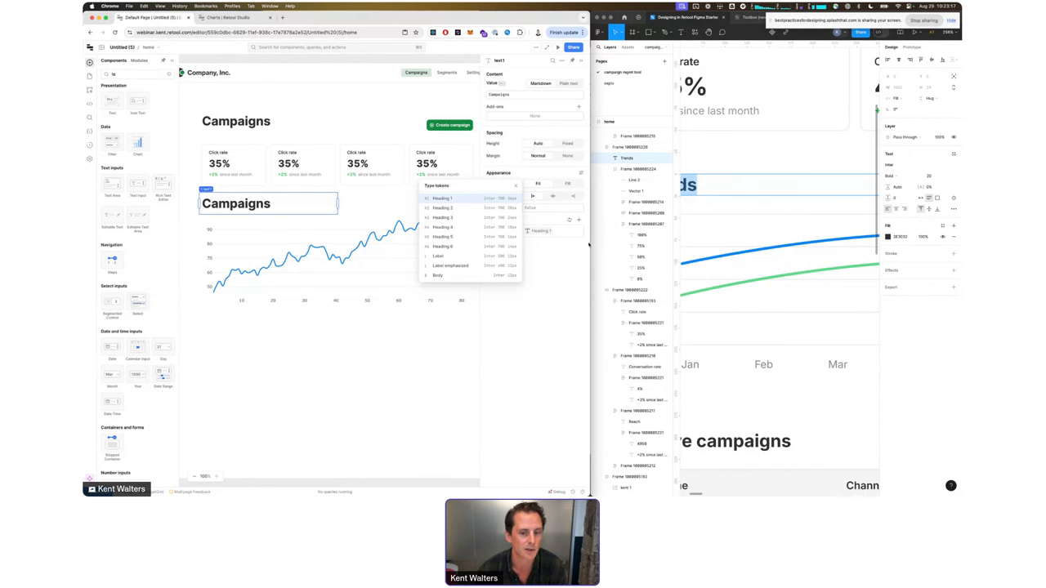
pyautogui.click(564, 234)
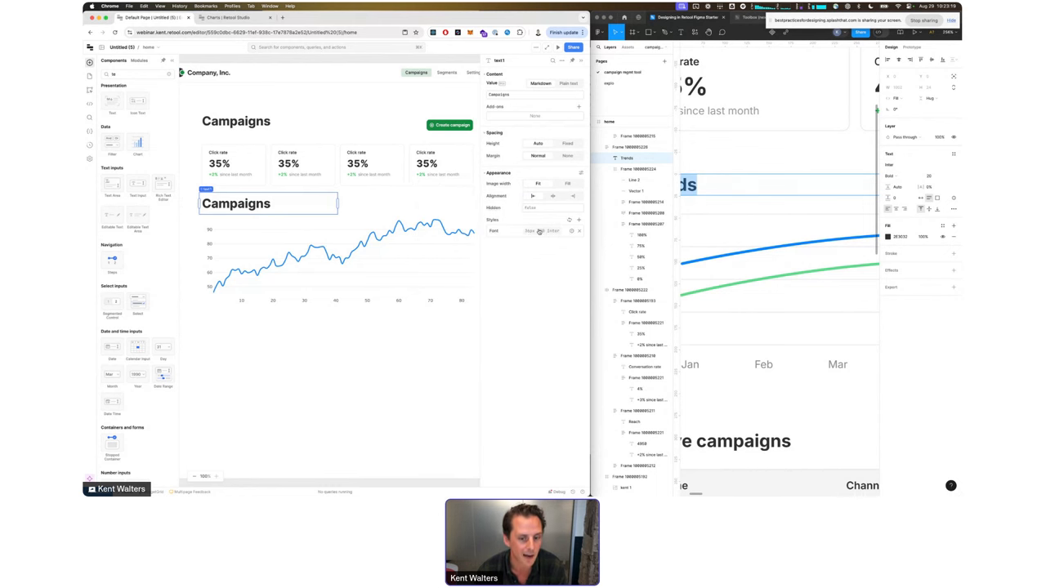
pyautogui.click(539, 232)
pyautogui.click(466, 237)
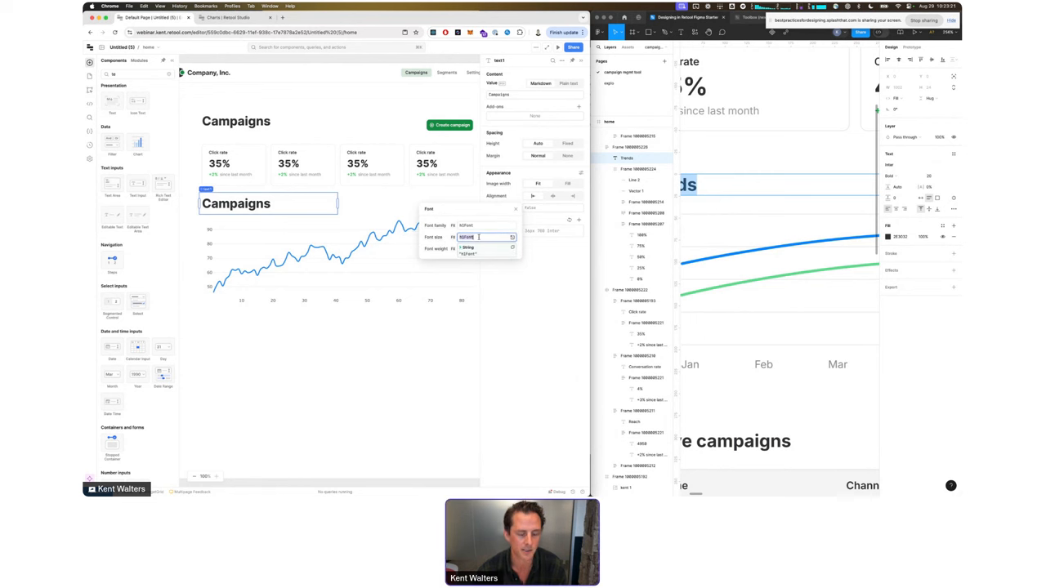
pyautogui.write('20px')
pyautogui.click(521, 274)
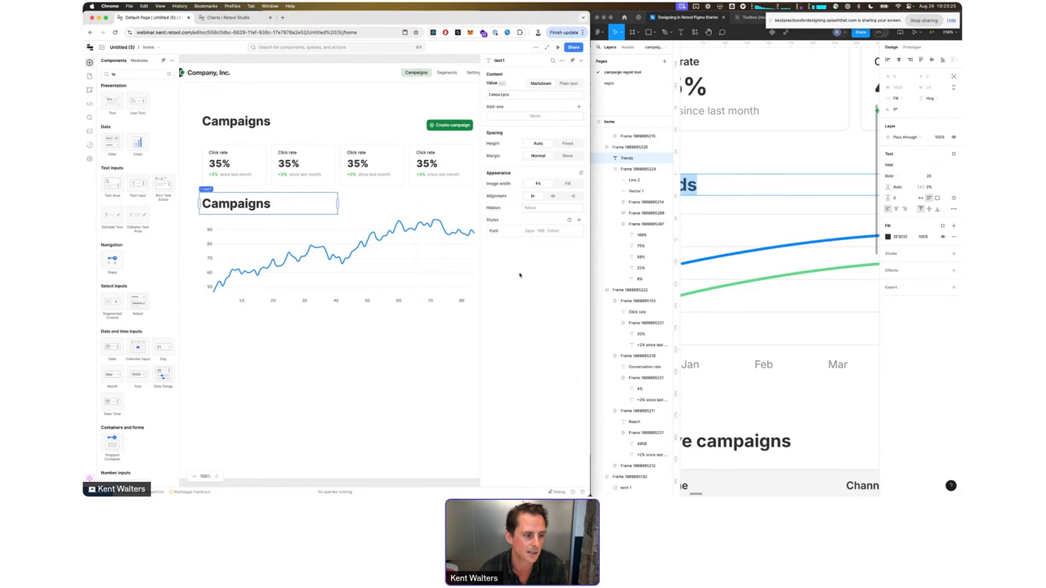
# Step: Change the text of the heading above the chart to "Trends"
pyautogui.click(530, 93)
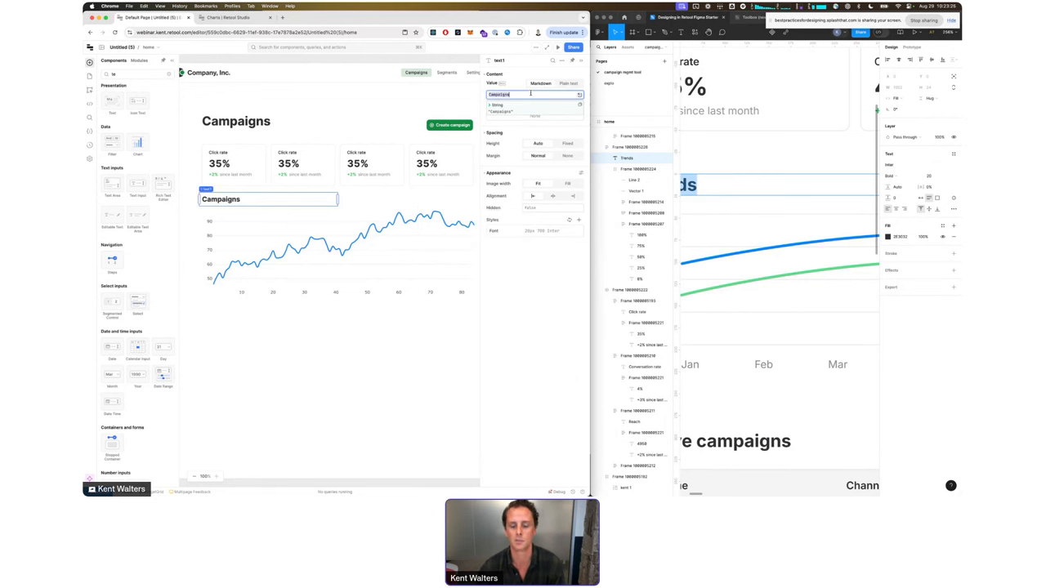
pyautogui.write('Trends')
pyautogui.click(395, 329)
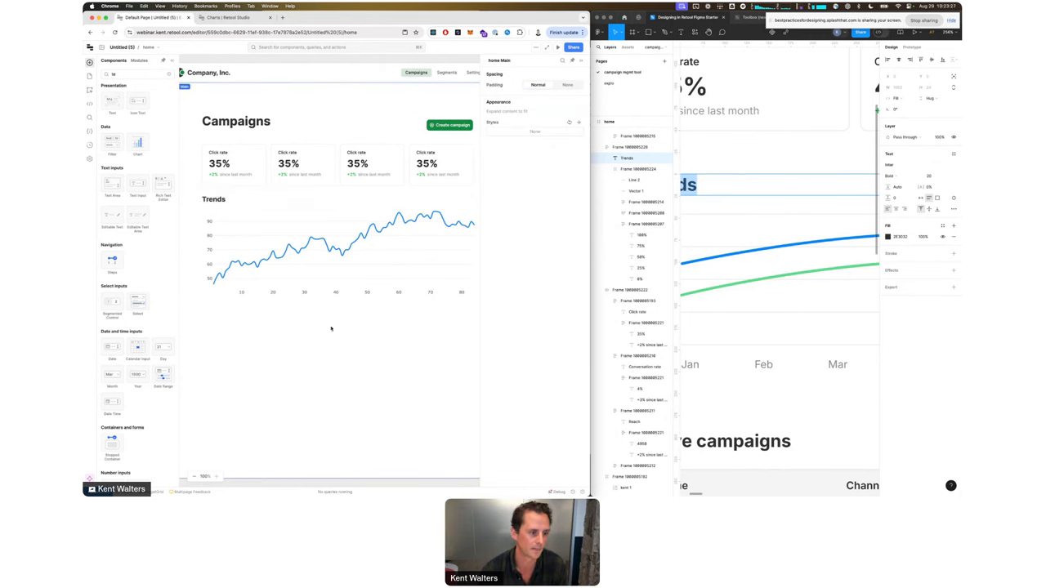
# Step: Place a copy of the Trends heading below the chart, aligned with the original
pyautogui.moveTo(210, 200); pyautogui.dragTo(212, 326)
pyautogui.click(439, 320)
pyautogui.click(743, 336)
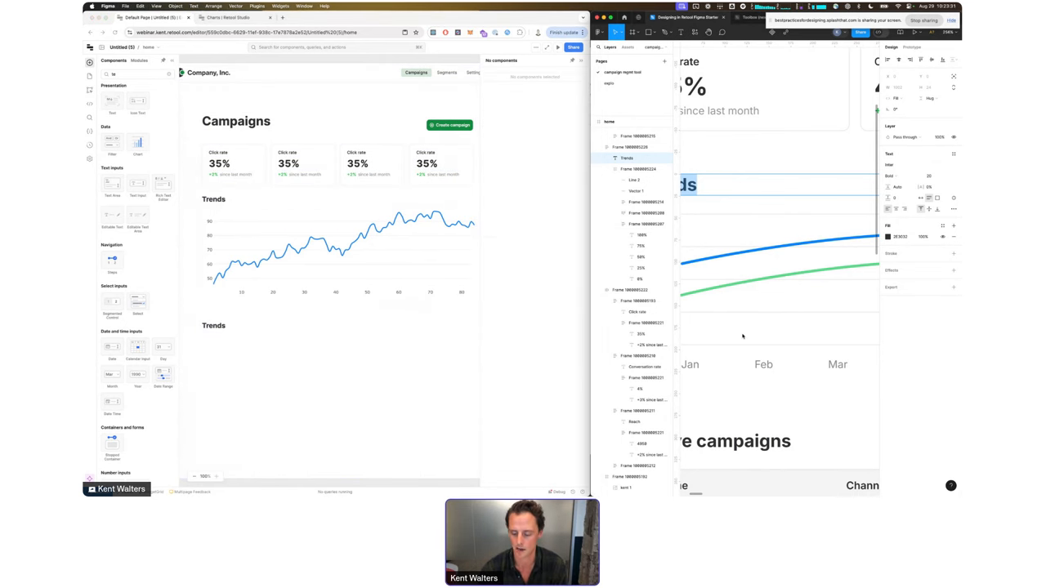
# Step: Change the lower Trends heading's text to "Active campaigns" in Retool and move the heading slightly up
pyautogui.press('super+backslash')
pyautogui.scroll(-10, 743, 336)
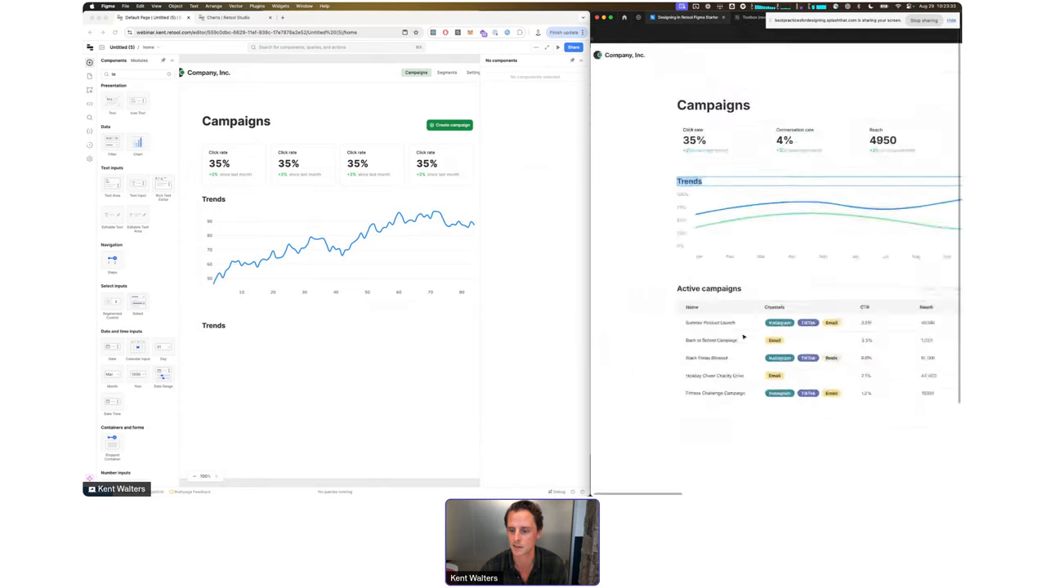
pyautogui.scroll(-2, 743, 336)
pyautogui.click(212, 326)
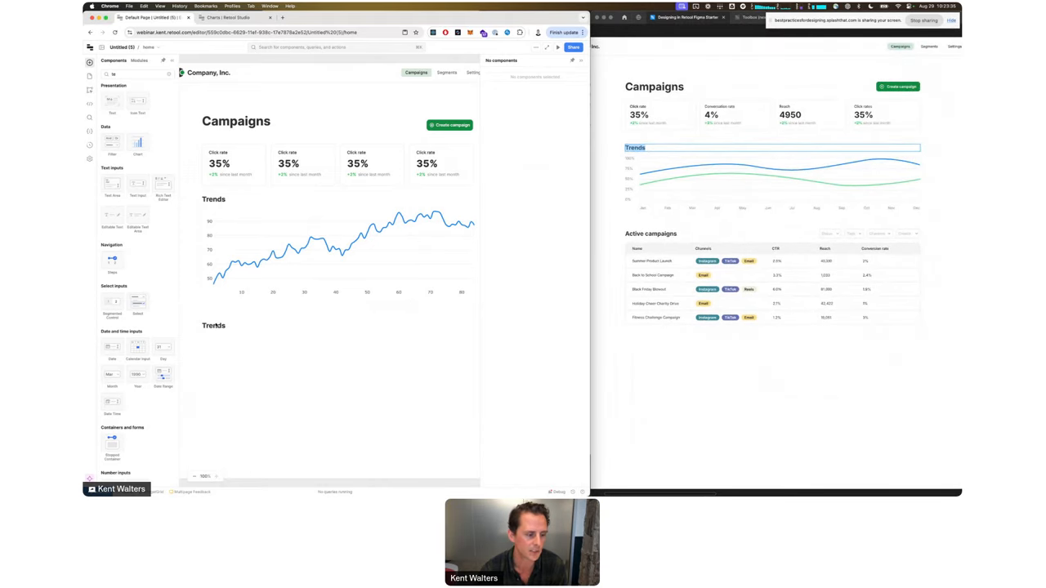
pyautogui.click(213, 326)
pyautogui.click(523, 95)
pyautogui.press('super+a')
pyautogui.write('A')
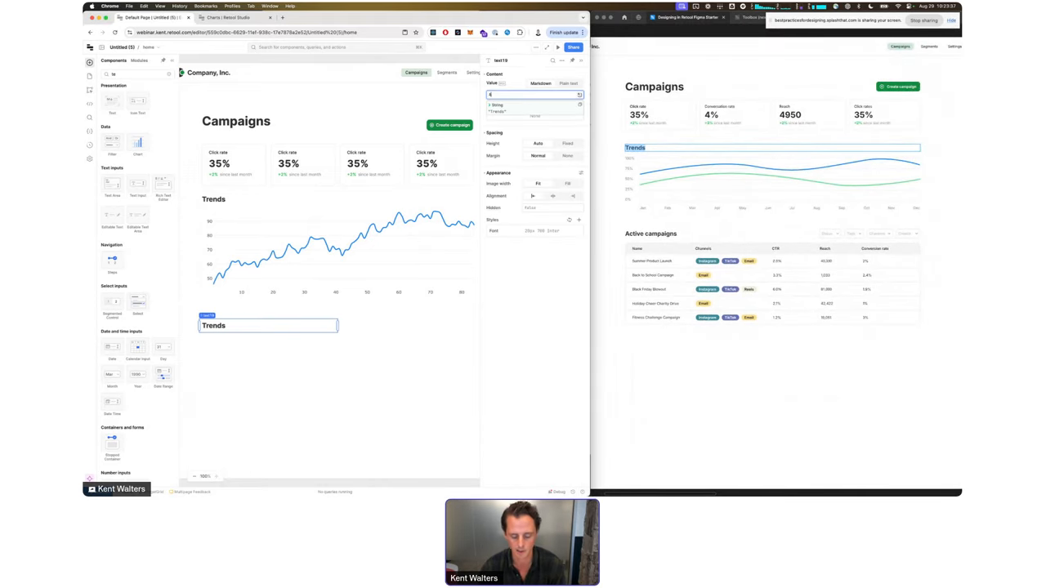
pyautogui.write('ctive campaigns')
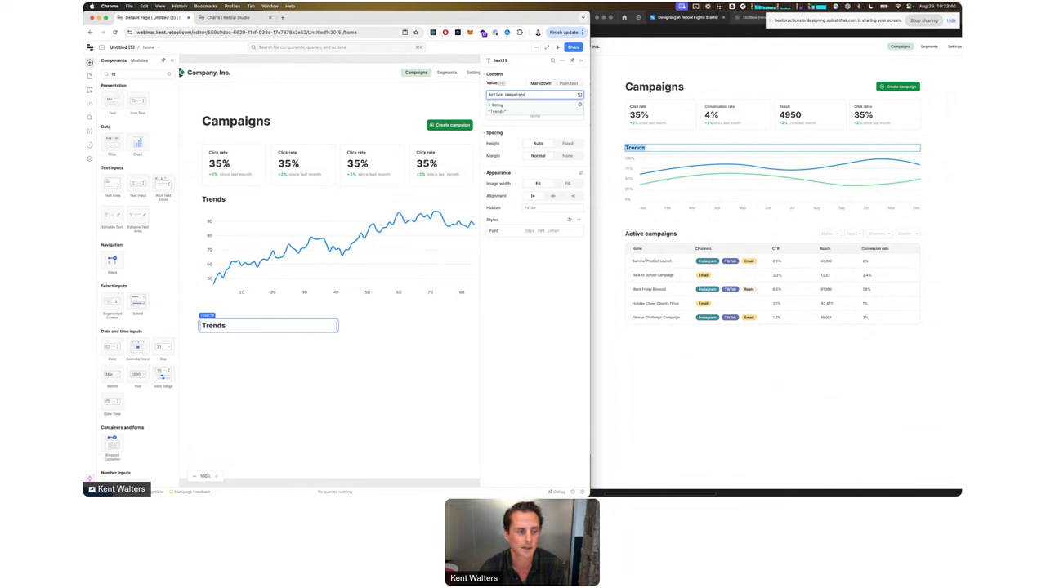
pyautogui.moveTo(266, 329); pyautogui.dragTo(267, 325)
pyautogui.click(250, 385)
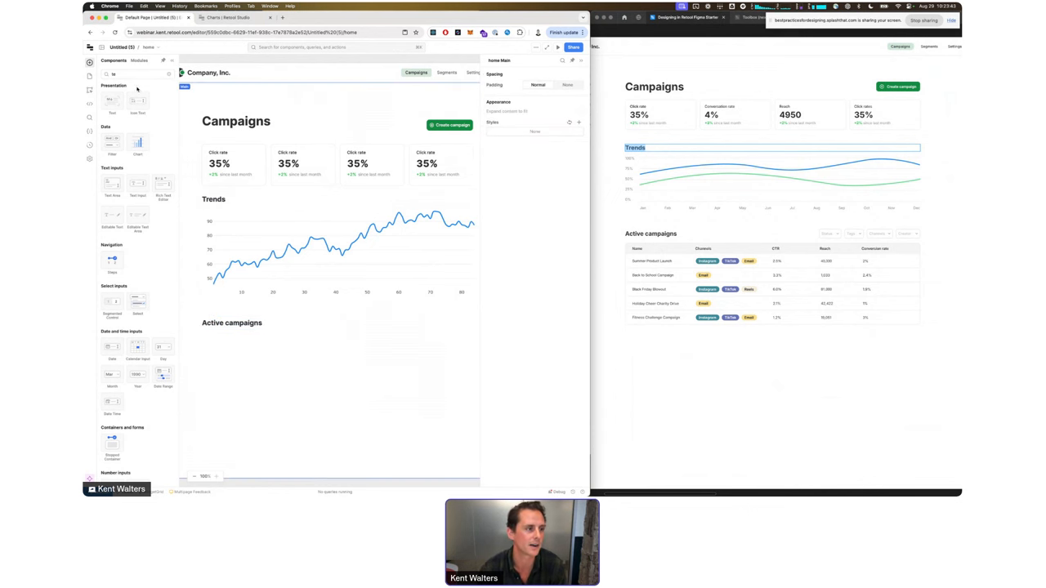
# Step: Add a Table component directly under the Active campaigns heading and widen it to match the chart's width
pyautogui.click(132, 74)
pyautogui.press('super+a')
pyautogui.write('ta')
pyautogui.moveTo(116, 101); pyautogui.dragTo(220, 335)
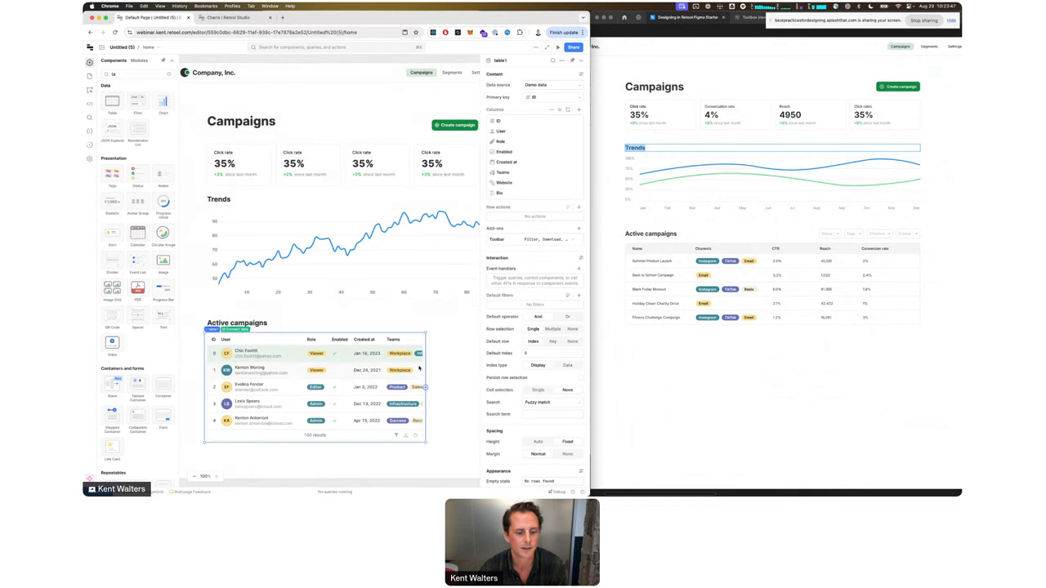
pyautogui.moveTo(425, 369); pyautogui.dragTo(472, 371)
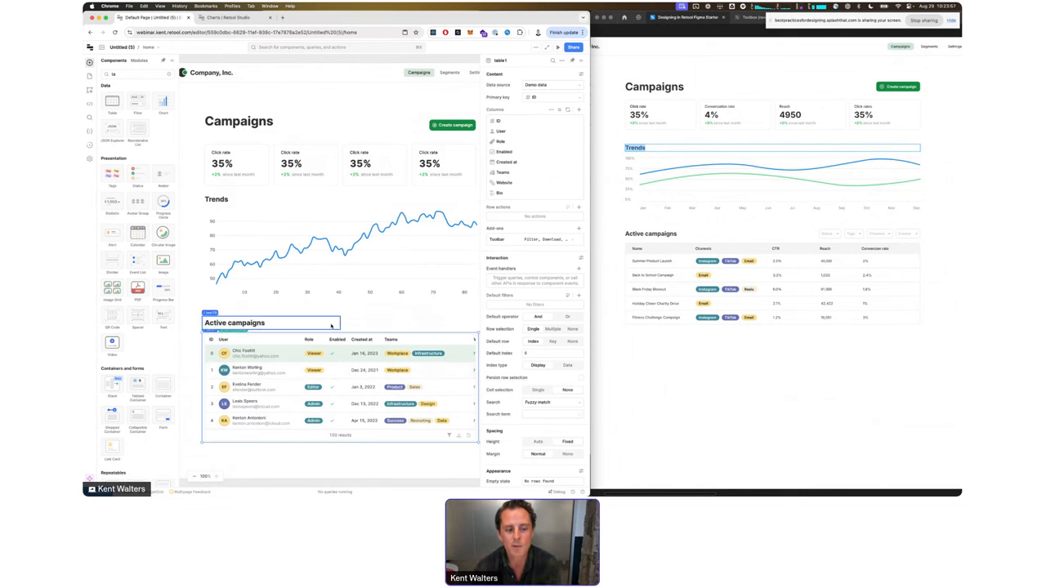
pyautogui.click(331, 326)
pyautogui.click(326, 402)
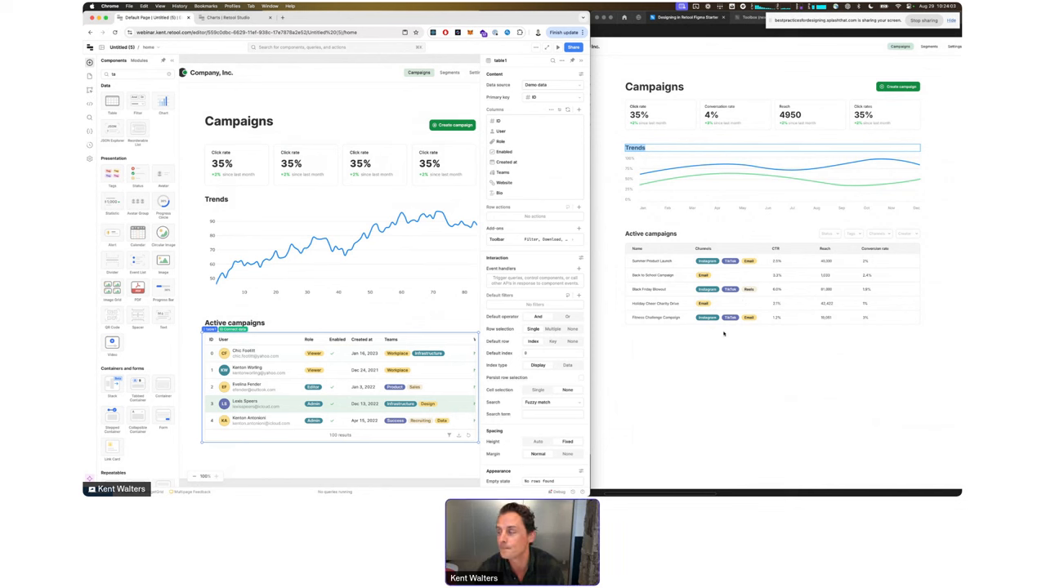
pyautogui.click(646, 263)
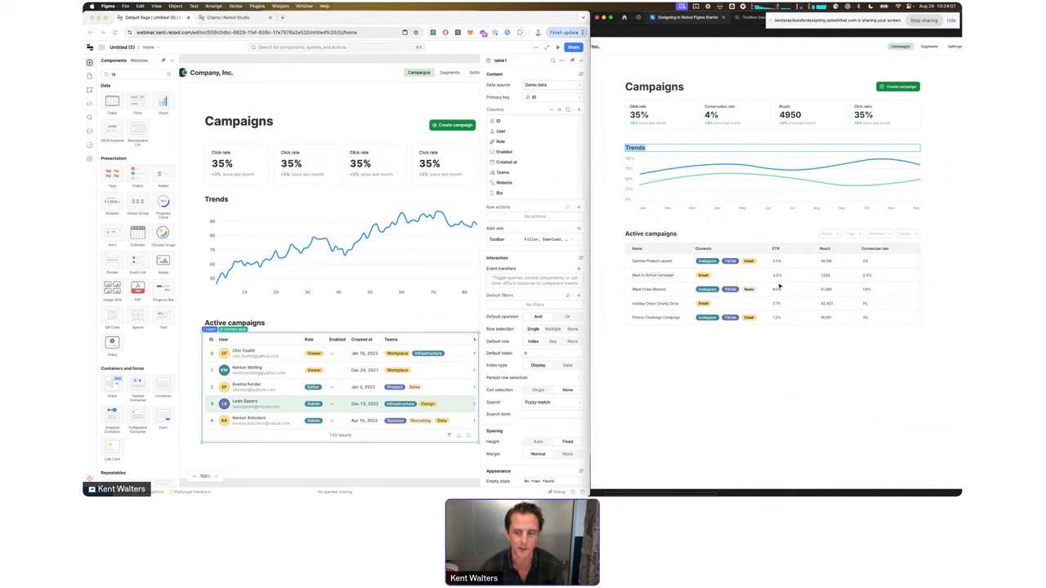
pyautogui.click(351, 399)
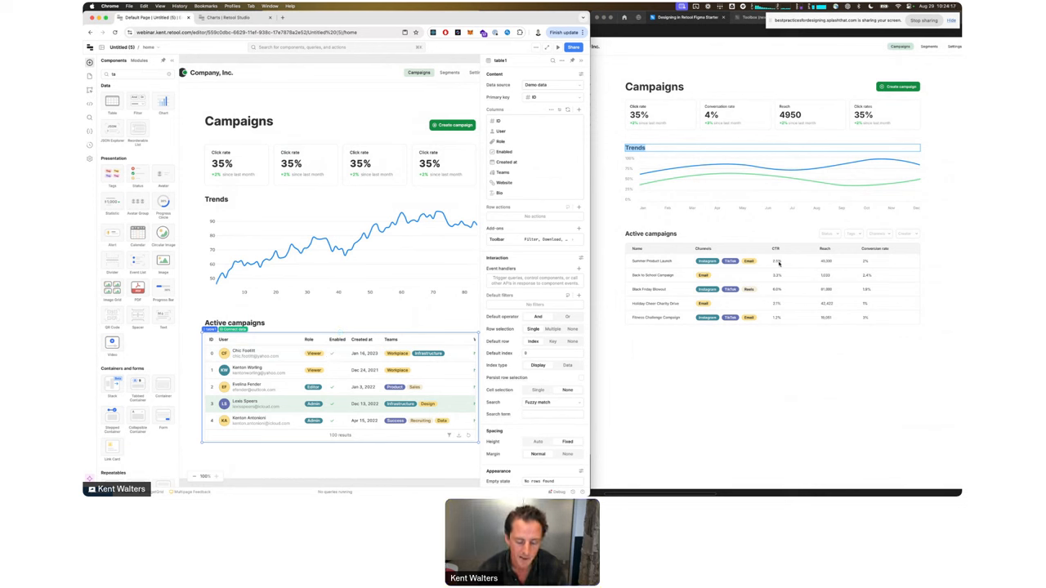
# Step: Capture the mockup's Active campaigns table as a screenshot, then switch to ChatGPT and copy the table data as JSON
pyautogui.press('shift+super+4')
pyautogui.moveTo(623, 239); pyautogui.dragTo(932, 333)
pyautogui.hotkey('alt', 'space')
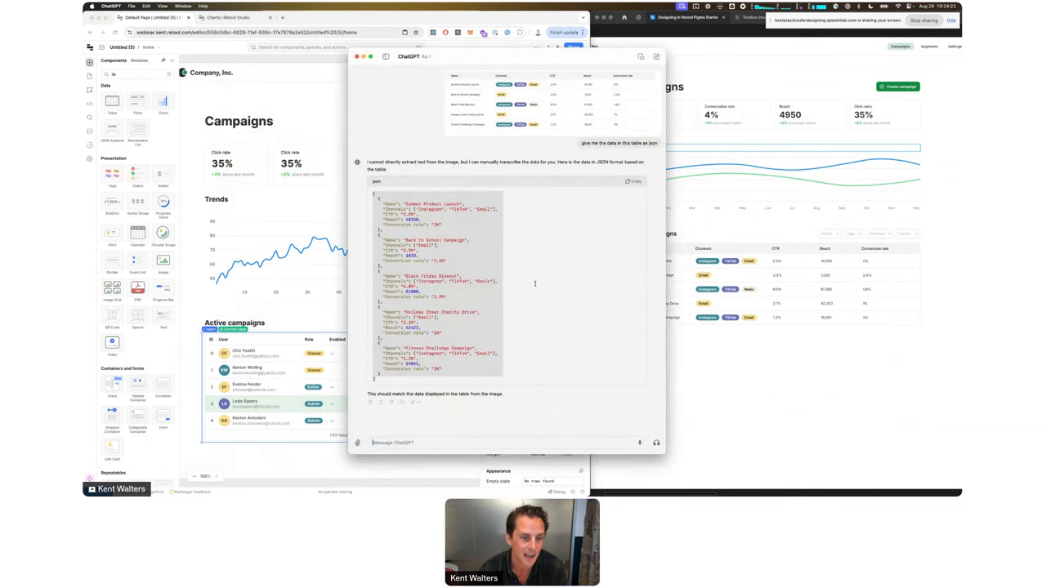
pyautogui.click(455, 251)
pyautogui.moveTo(372, 192); pyautogui.dragTo(402, 402)
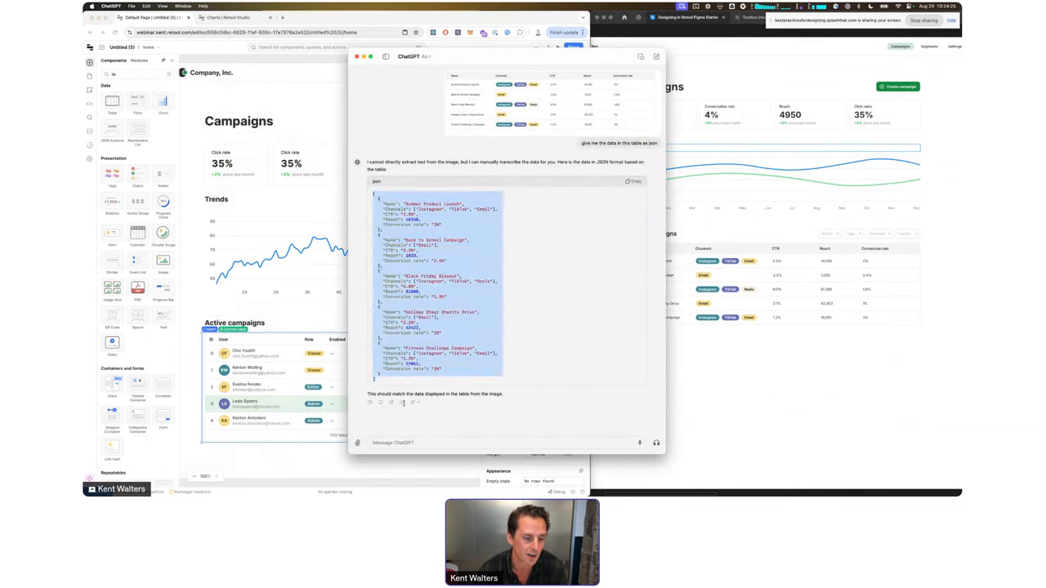
# Step: Back in Retool, replace the new table's demo data source with the copied campaign JSON
pyautogui.click(287, 355)
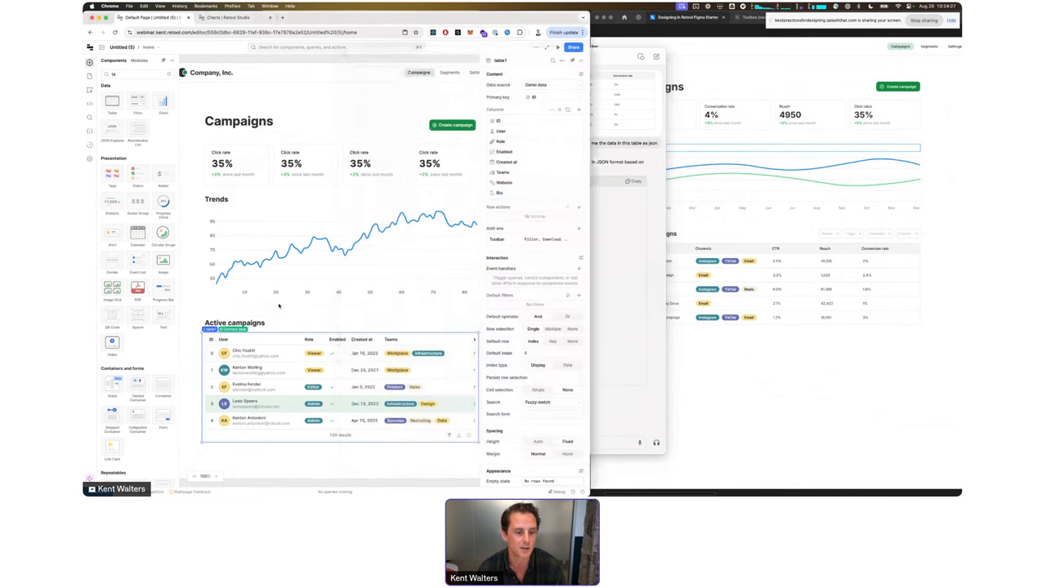
pyautogui.click(518, 86)
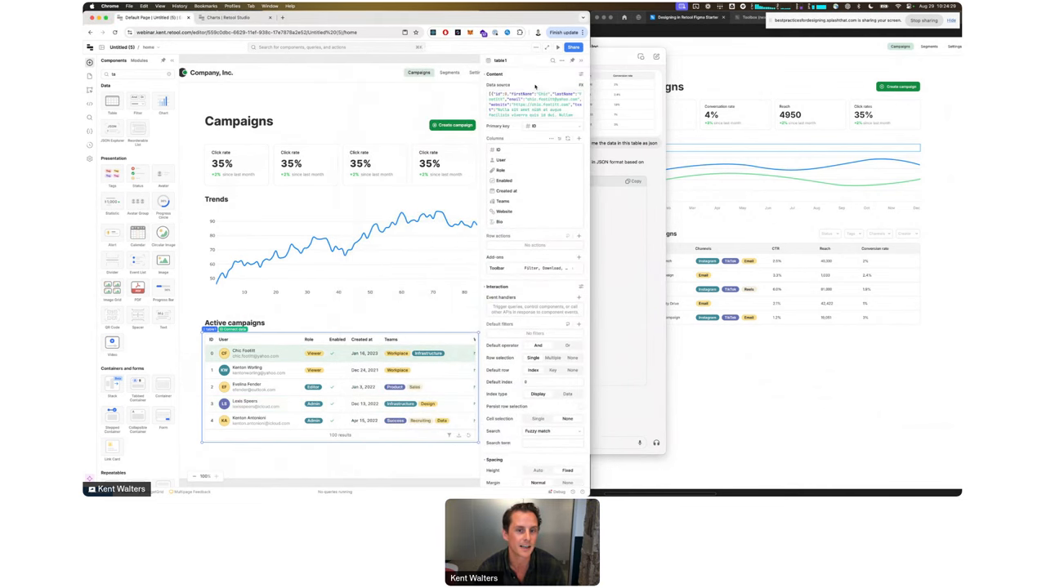
pyautogui.click(528, 104)
pyautogui.press('super+a')
pyautogui.press('super+v')
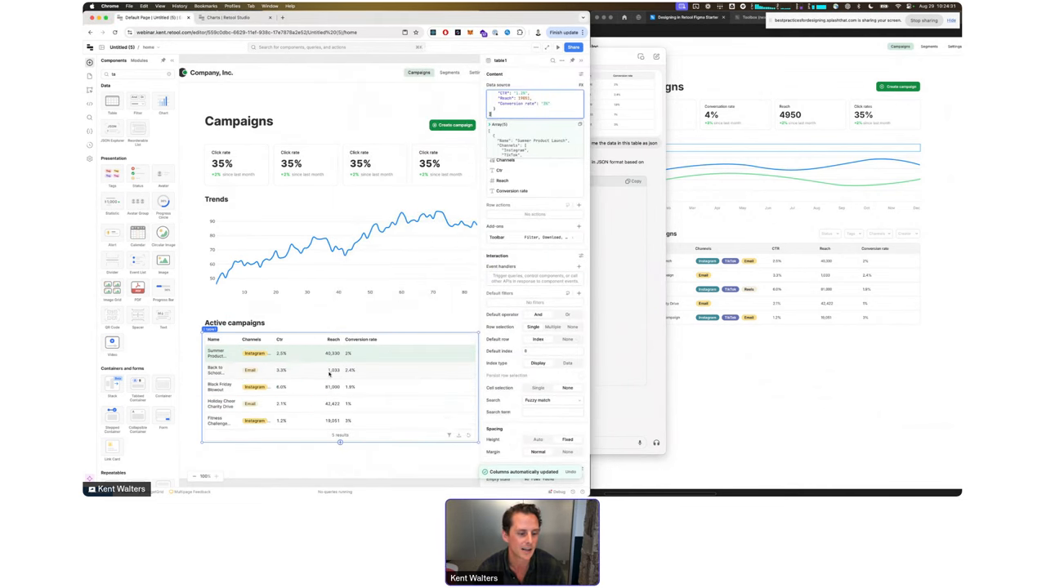
pyautogui.click(804, 365)
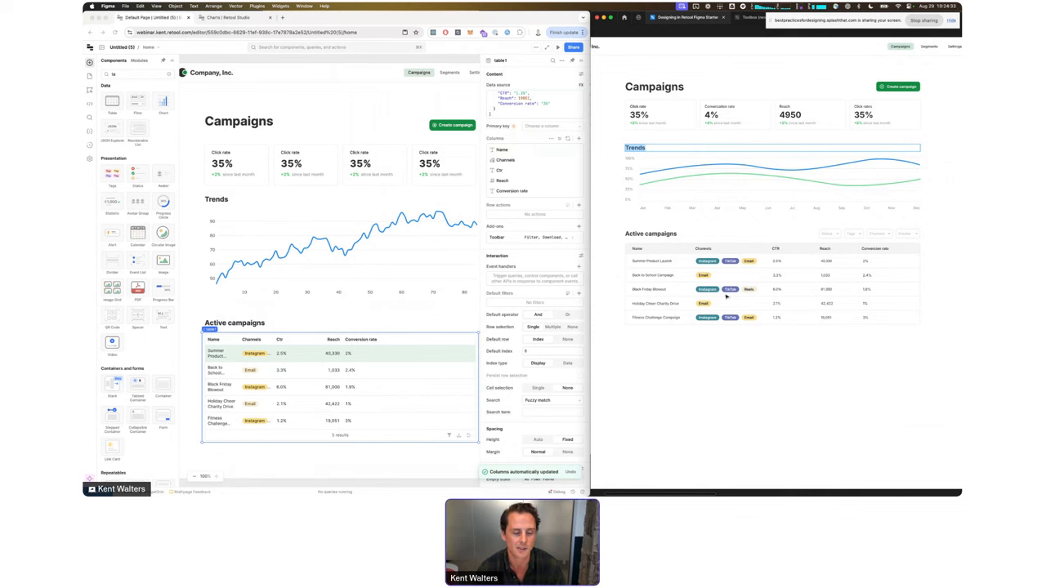
pyautogui.click(304, 394)
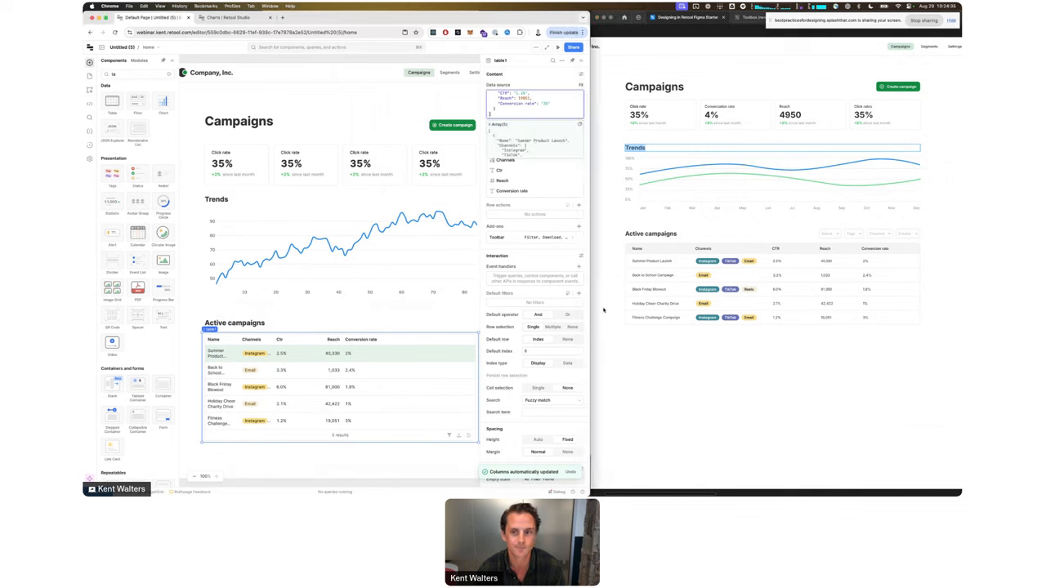
pyautogui.click(356, 309)
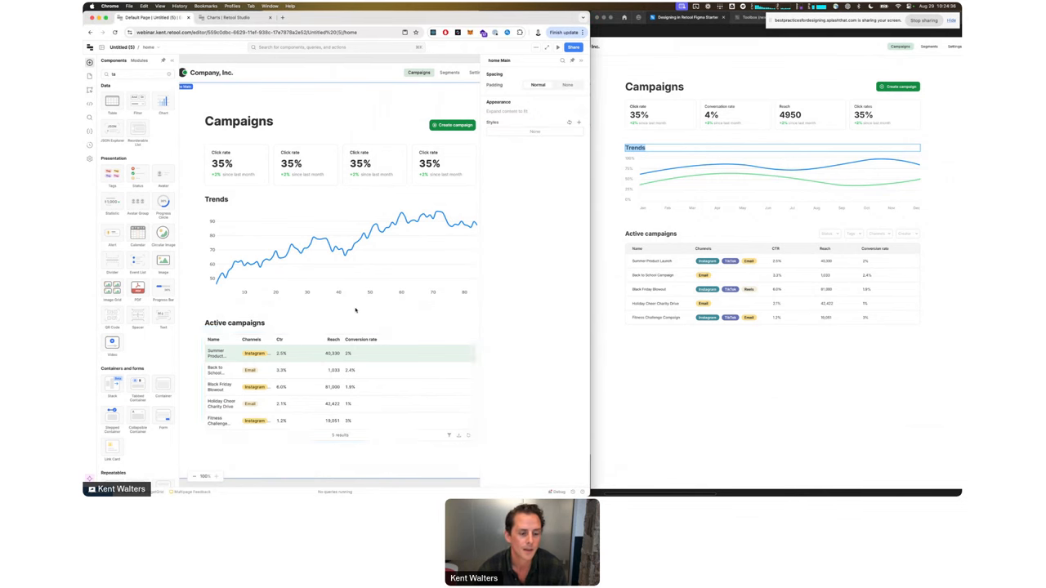
# Step: Widen the Name and Channels columns of the campaigns table so their contents fit on one line
pyautogui.click(328, 373)
pyautogui.scroll(-2, 235, 344)
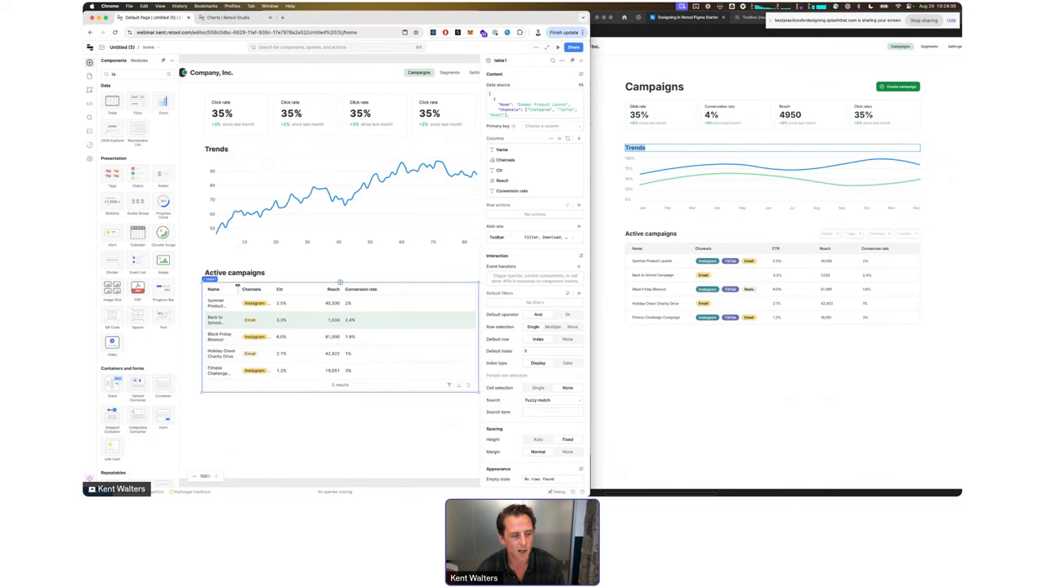
pyautogui.moveTo(236, 289); pyautogui.dragTo(378, 292)
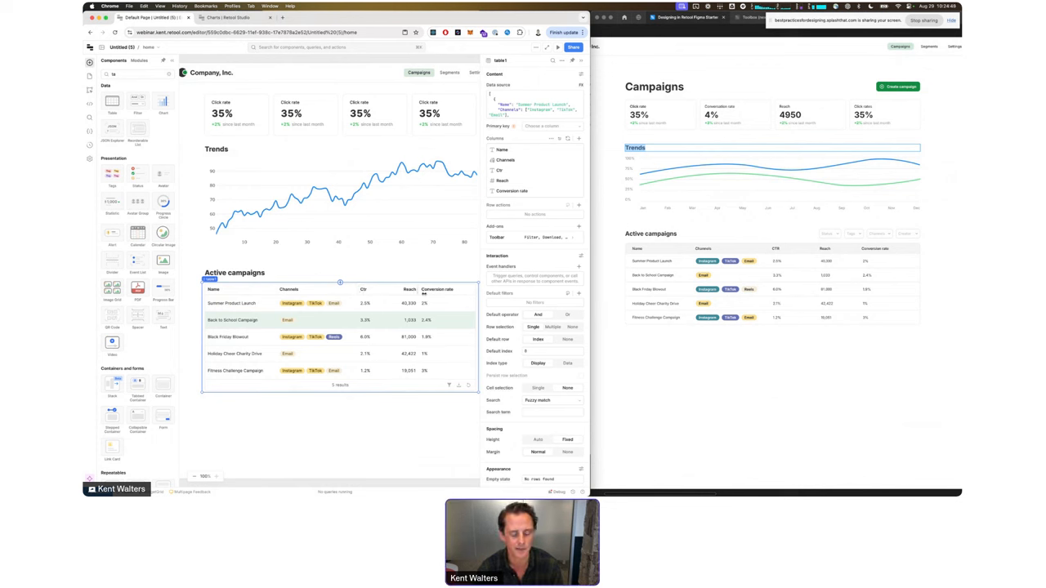
pyautogui.click(399, 421)
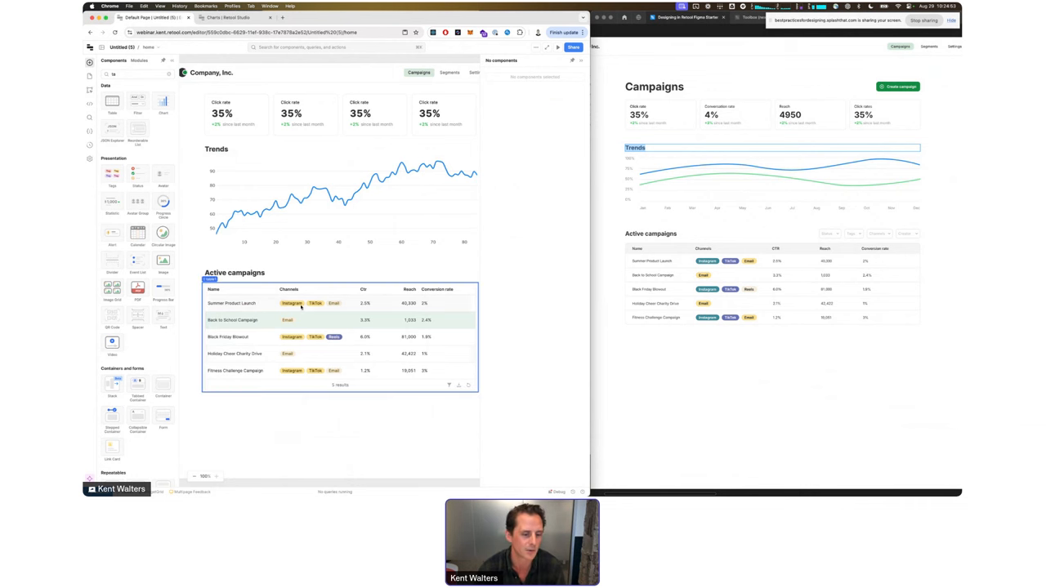
# Step: Check the table layout at full window width, restore the window size, and enable automatic column width for the table
pyautogui.doubleClick(588, 342)
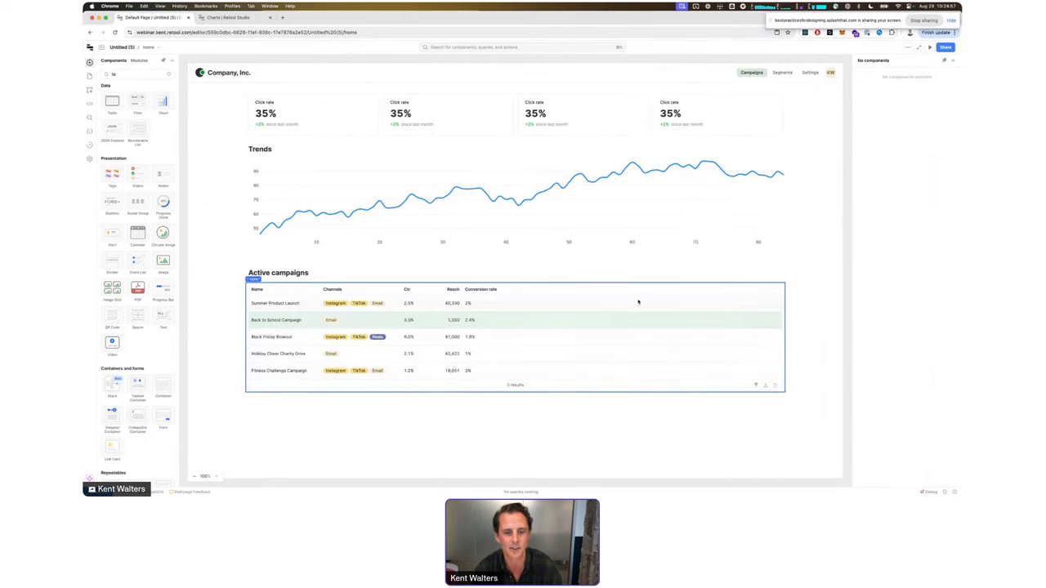
pyautogui.moveTo(961, 209); pyautogui.dragTo(589, 217)
pyautogui.click(346, 338)
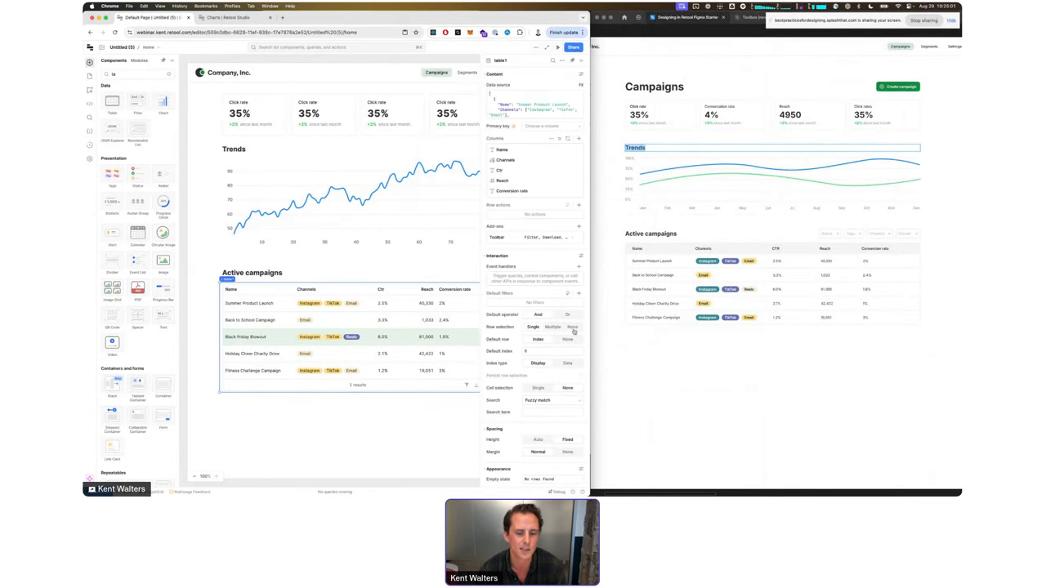
pyautogui.scroll(-3, 562, 393)
pyautogui.click(580, 372)
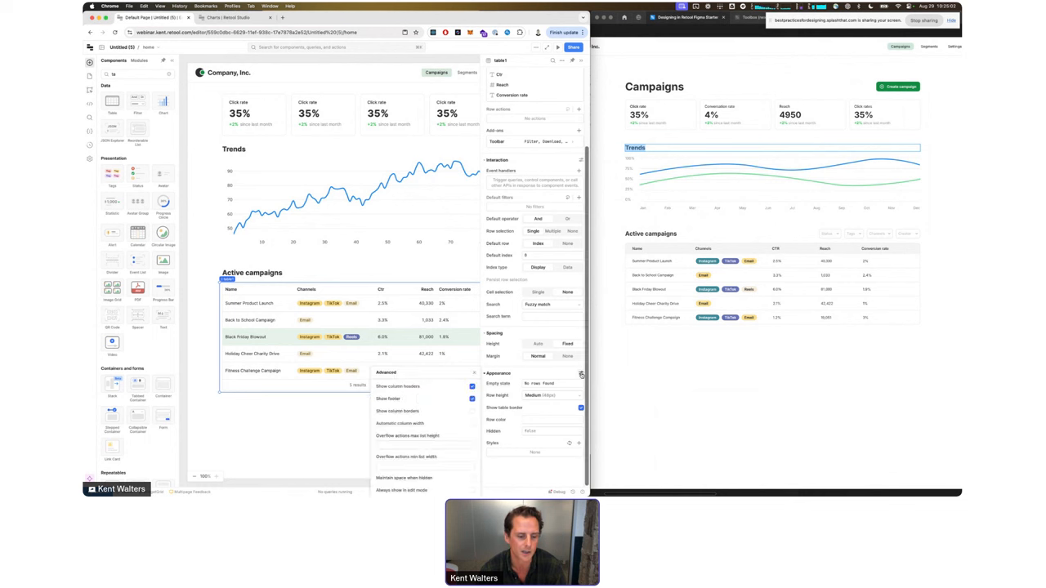
pyautogui.click(472, 425)
pyautogui.click(438, 436)
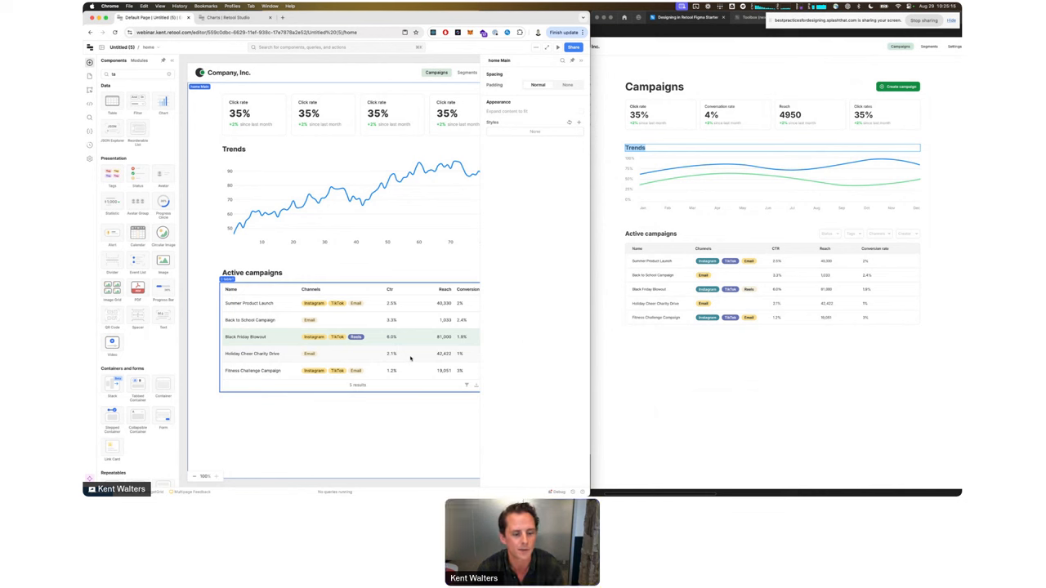
# Step: Format the table's Reach column as plain left-aligned text without a thousands separator
pyautogui.click(410, 358)
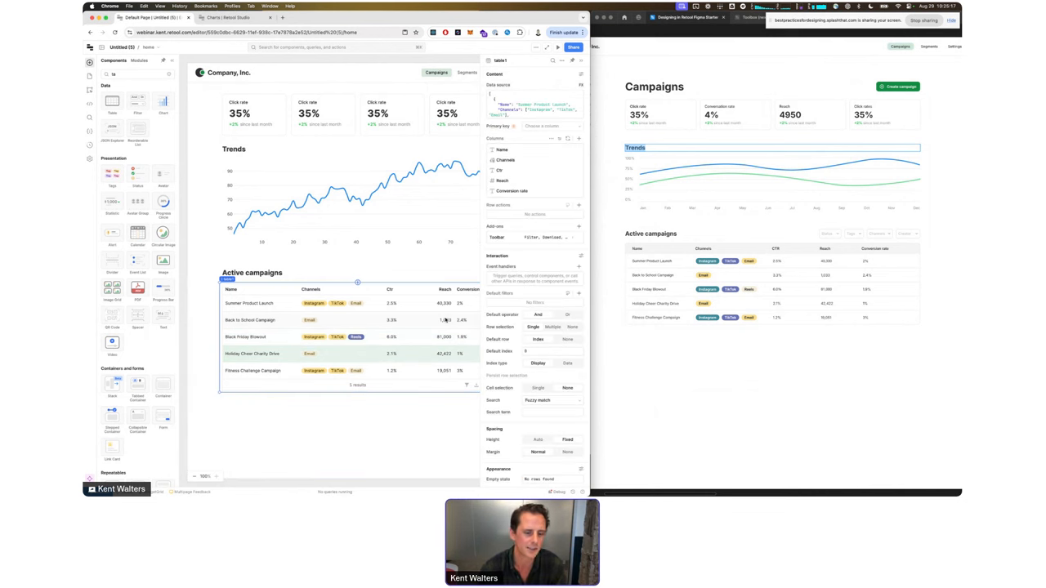
pyautogui.hscroll(2, 418, 296)
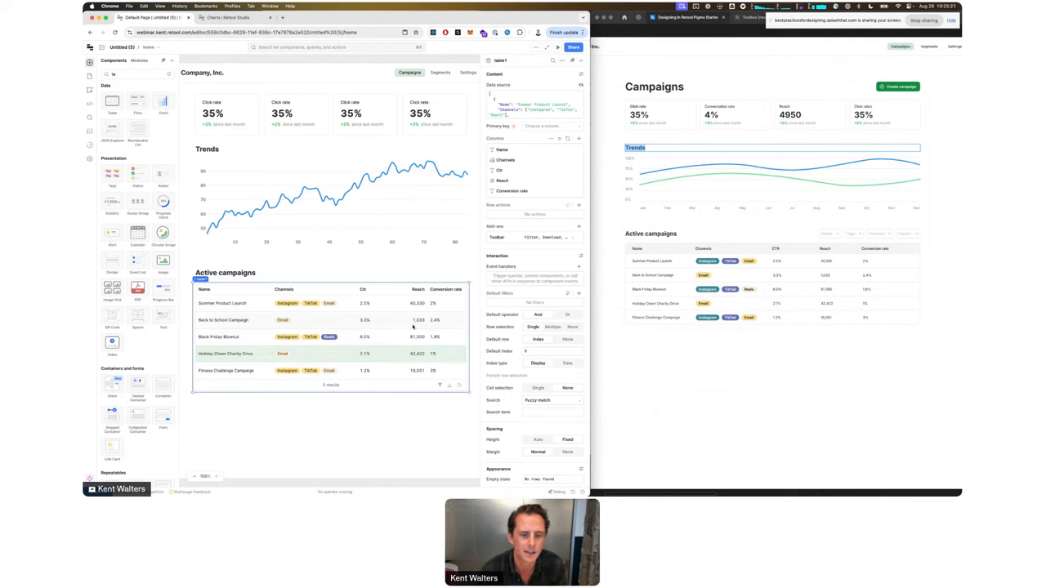
pyautogui.click(502, 181)
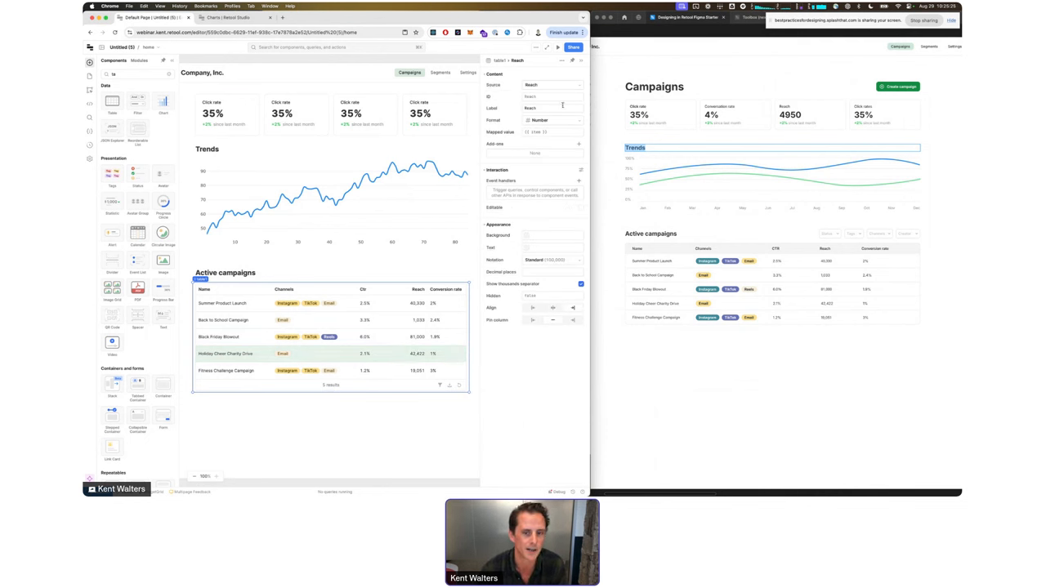
pyautogui.click(552, 120)
pyautogui.click(533, 139)
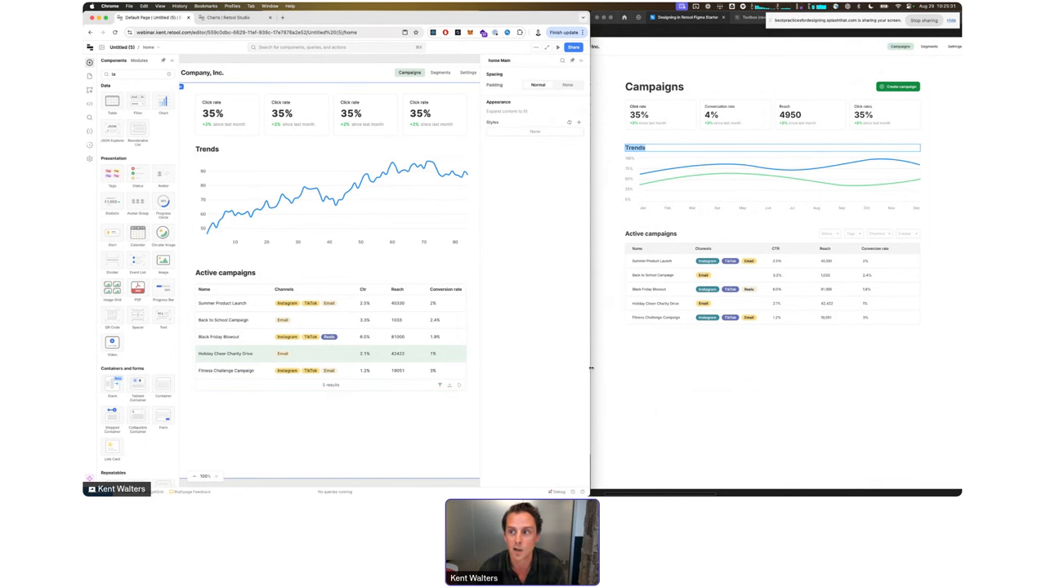
pyautogui.moveTo(589, 370)
pyautogui.mouseDown()
pyautogui.moveTo(899, 376)
pyautogui.moveTo(572, 376)
pyautogui.moveTo(598, 376)
pyautogui.moveTo(577, 375)
pyautogui.moveTo(589, 376)
pyautogui.mouseUp()
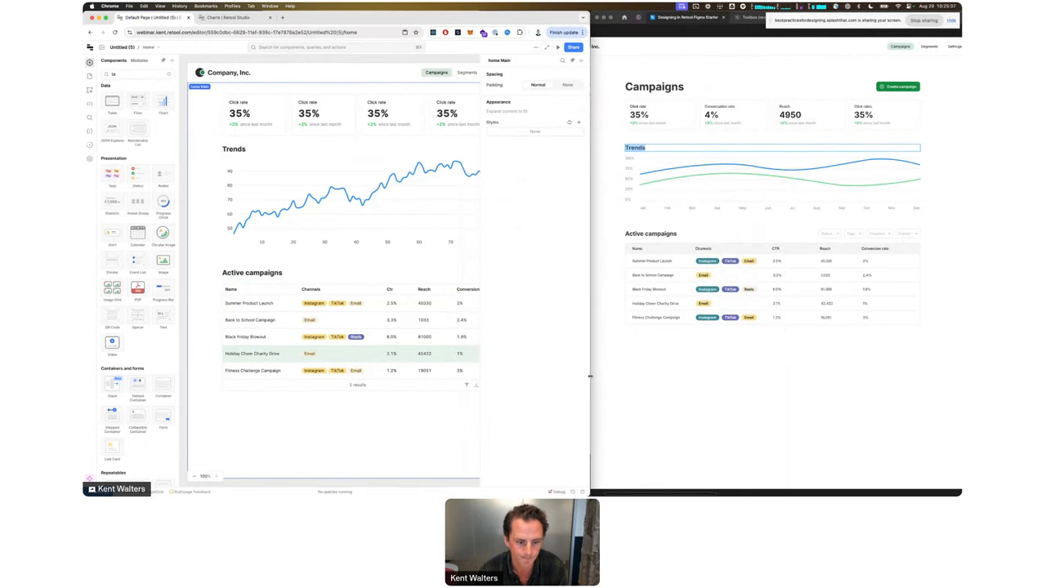
# Step: Review the campaigns table's advanced appearance settings and available style options against the Figma design
pyautogui.click(406, 367)
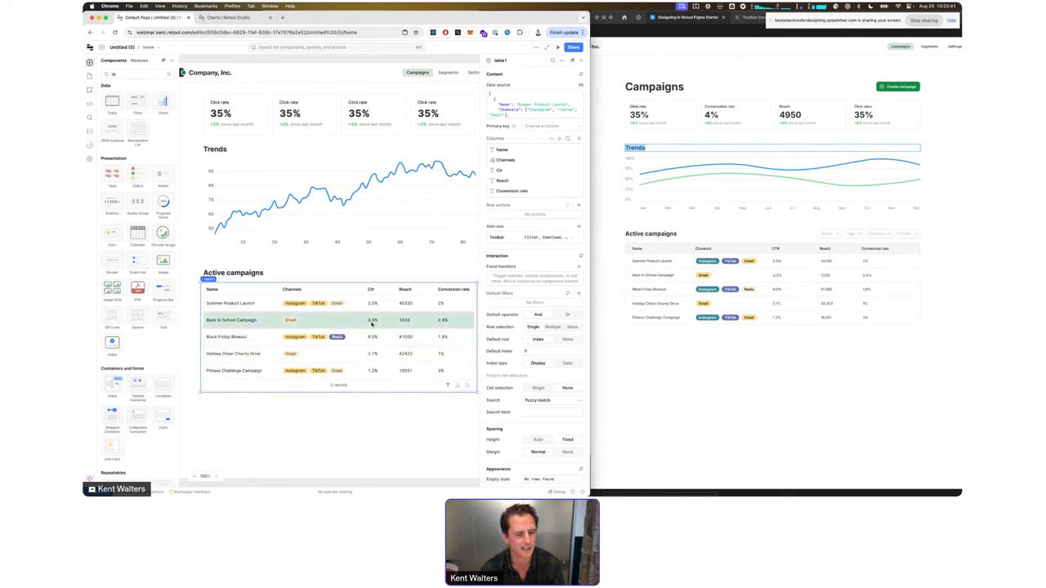
pyautogui.scroll(-3, 581, 368)
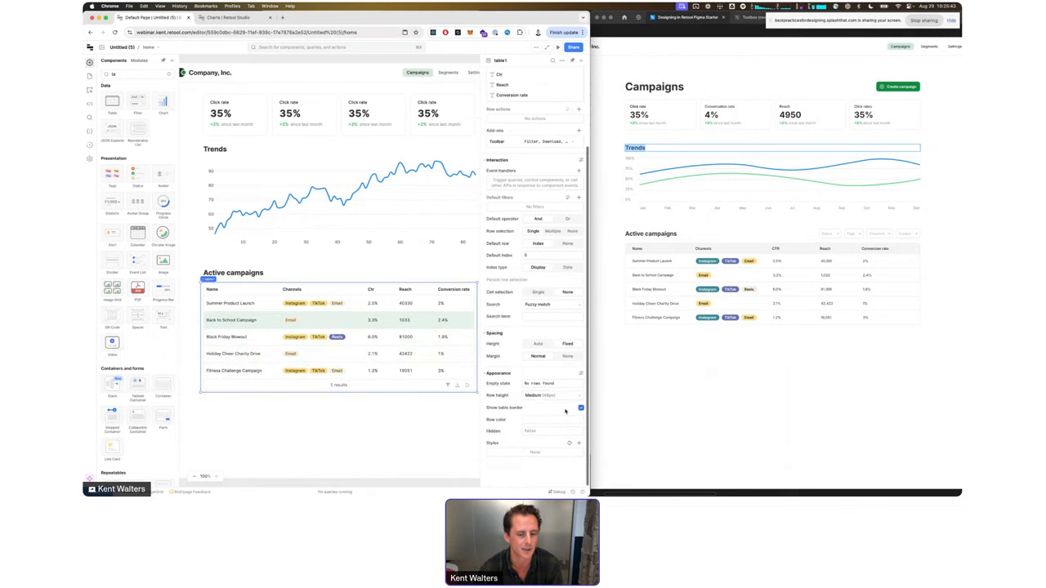
pyautogui.click(581, 375)
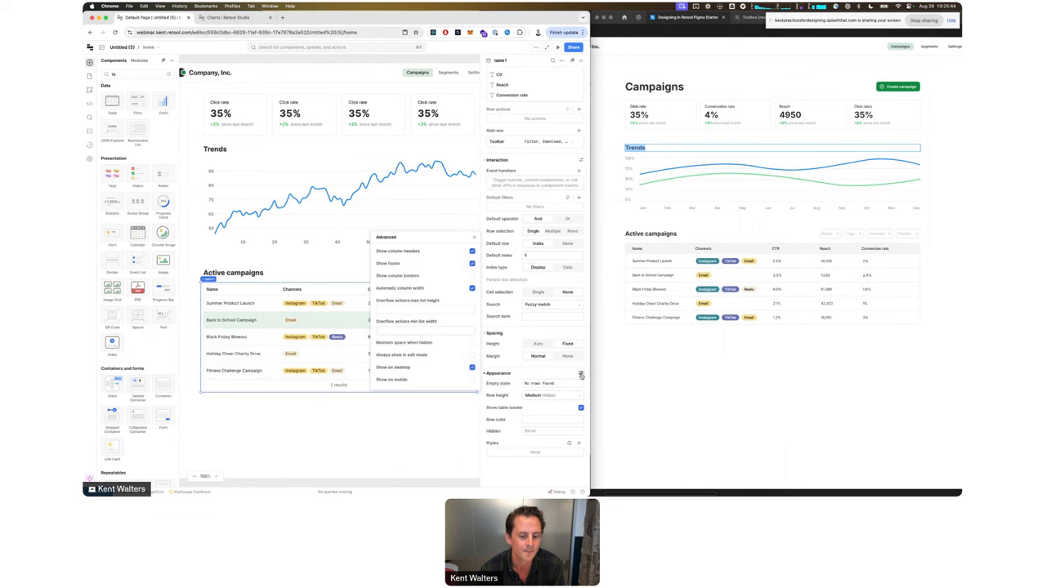
pyautogui.click(578, 444)
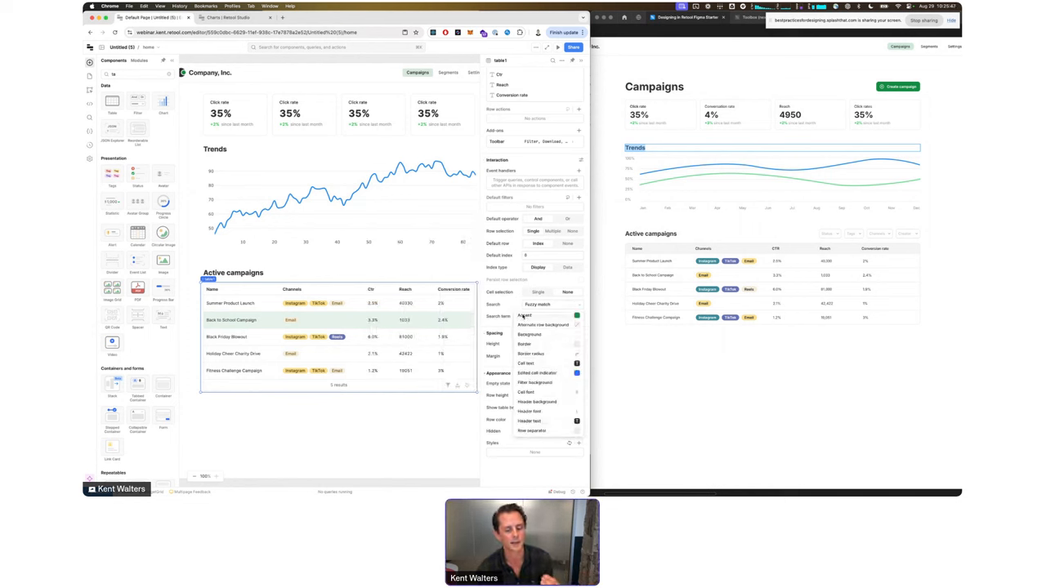
pyautogui.click(671, 366)
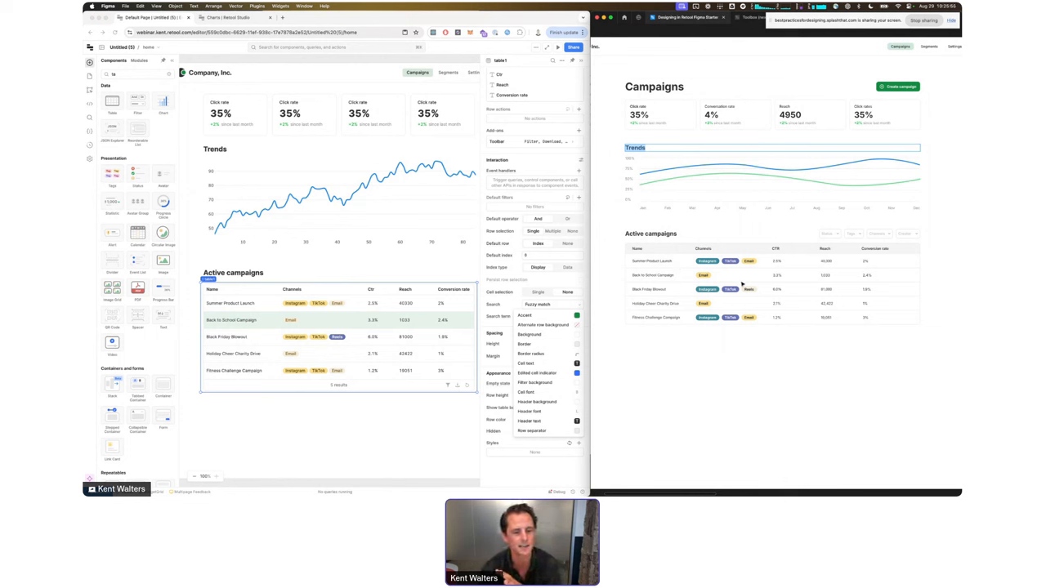
# Step: Try selecting rows in the campaigns table, and set its row selection to None
pyautogui.click(405, 436)
pyautogui.click(400, 352)
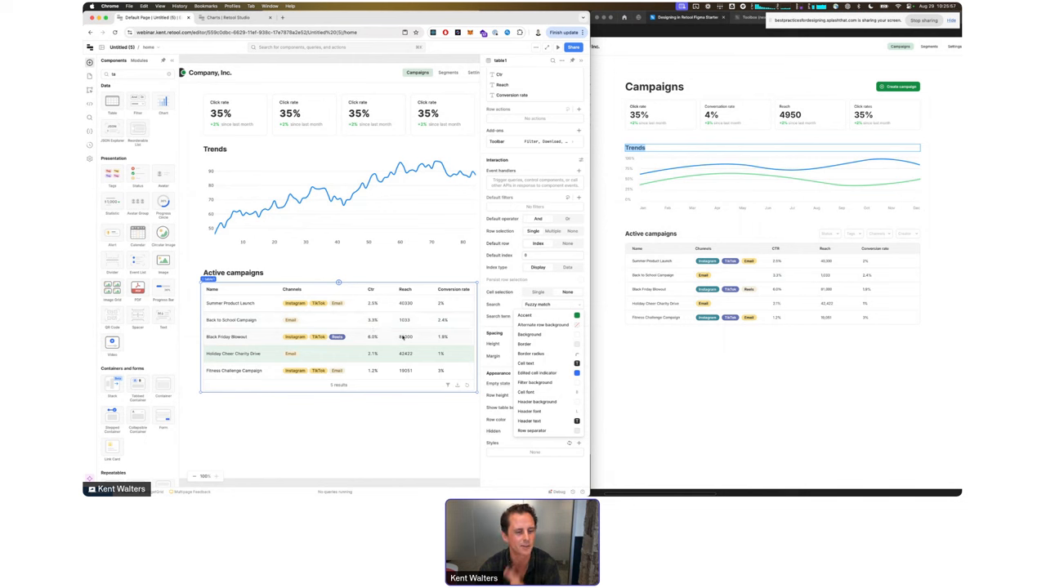
pyautogui.click(385, 318)
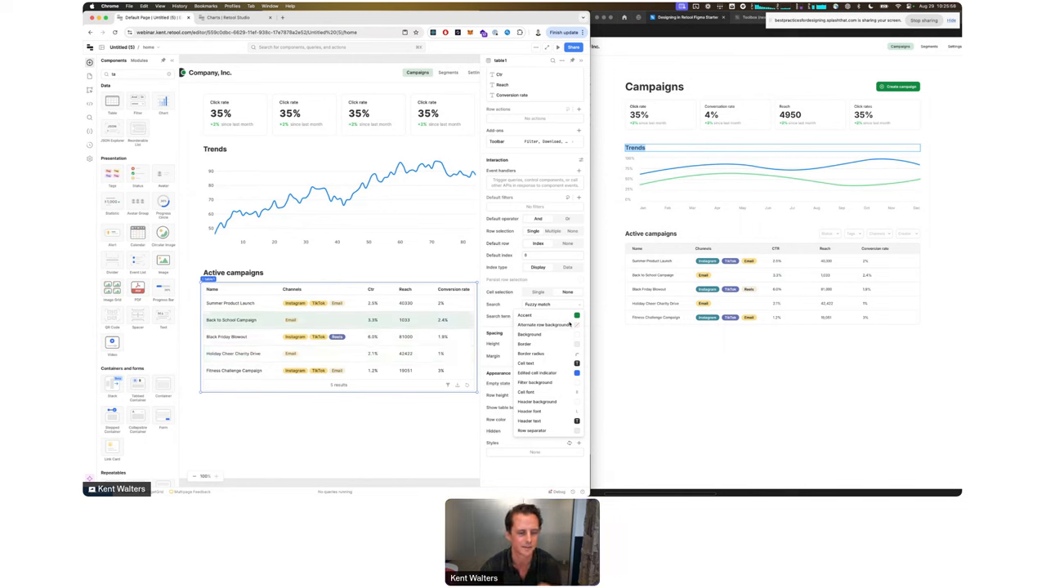
pyautogui.click(396, 418)
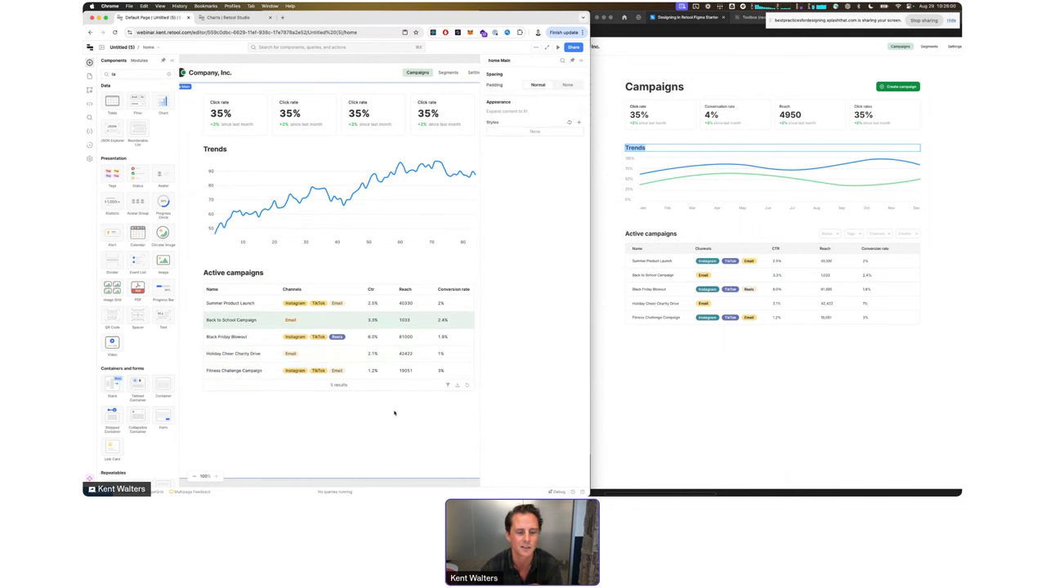
pyautogui.click(377, 369)
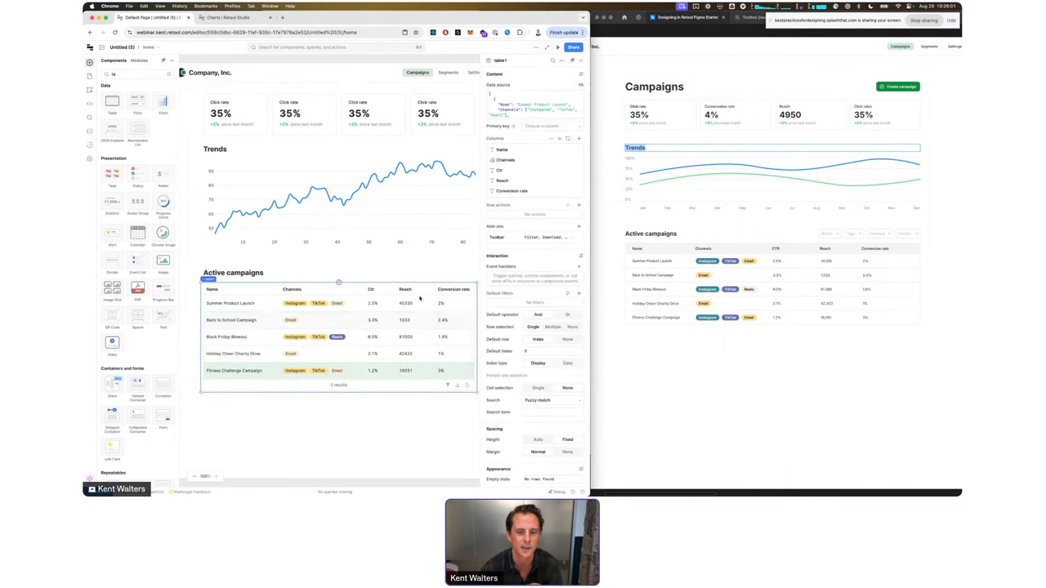
pyautogui.click(572, 327)
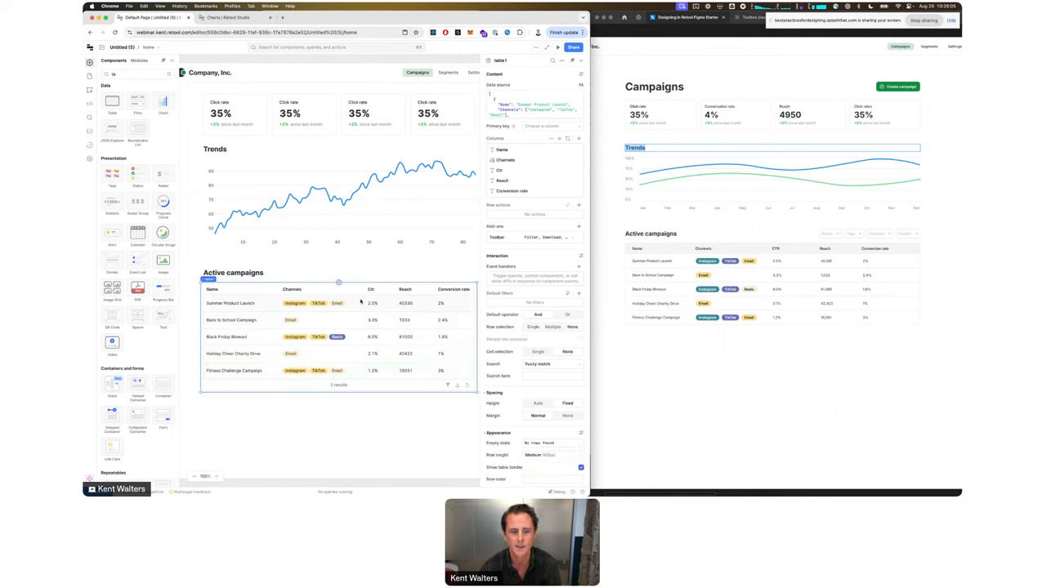
# Step: Add a header background style to the campaigns table using the border color token
pyautogui.scroll(-2, 498, 358)
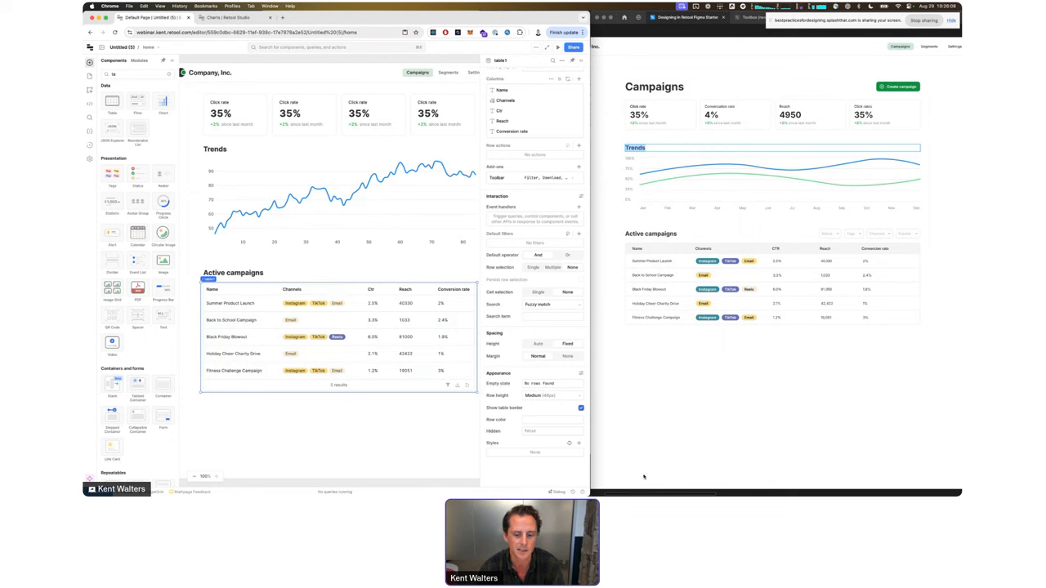
pyautogui.click(578, 445)
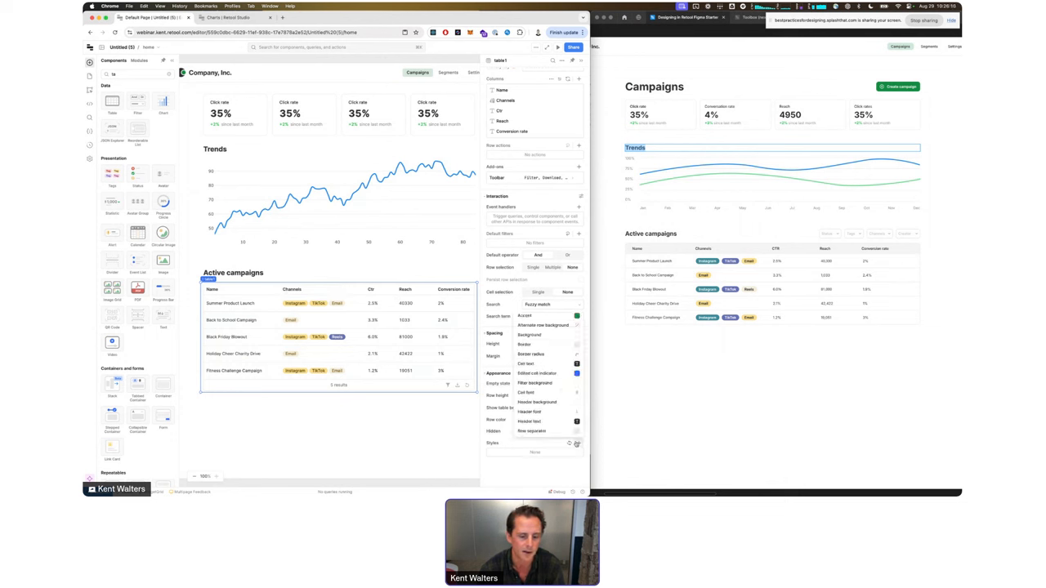
pyautogui.click(533, 402)
pyautogui.click(537, 454)
pyautogui.scroll(-2, 527, 441)
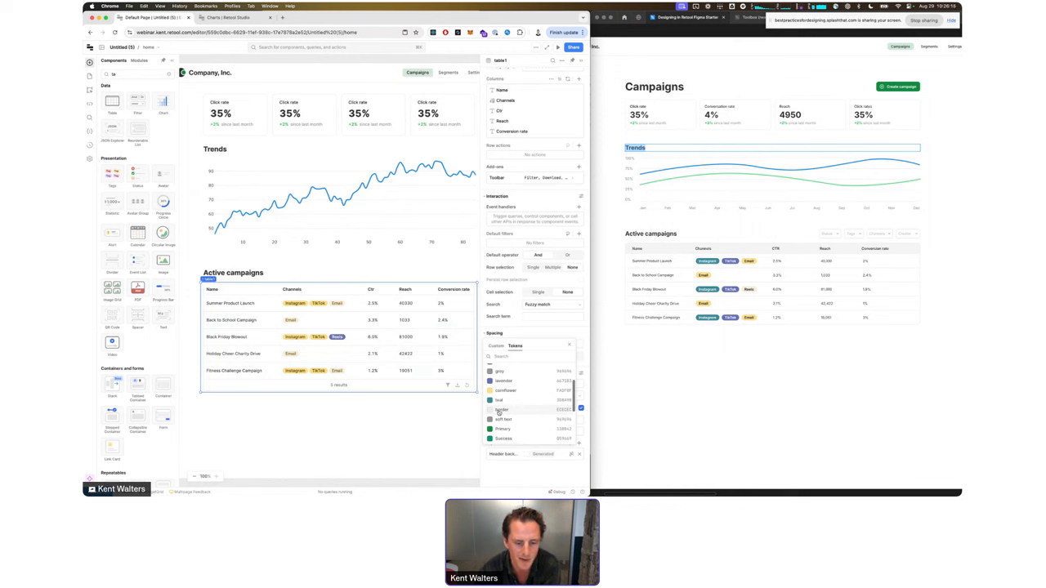
pyautogui.click(502, 410)
pyautogui.click(421, 434)
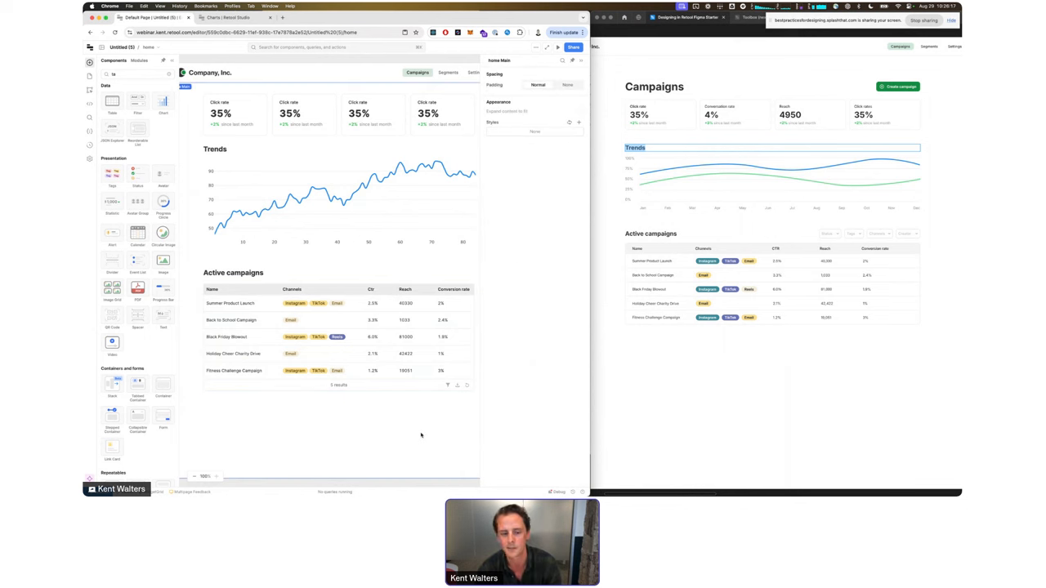
# Step: Hide the campaigns table's footer and set the table height to Auto
pyautogui.click(379, 389)
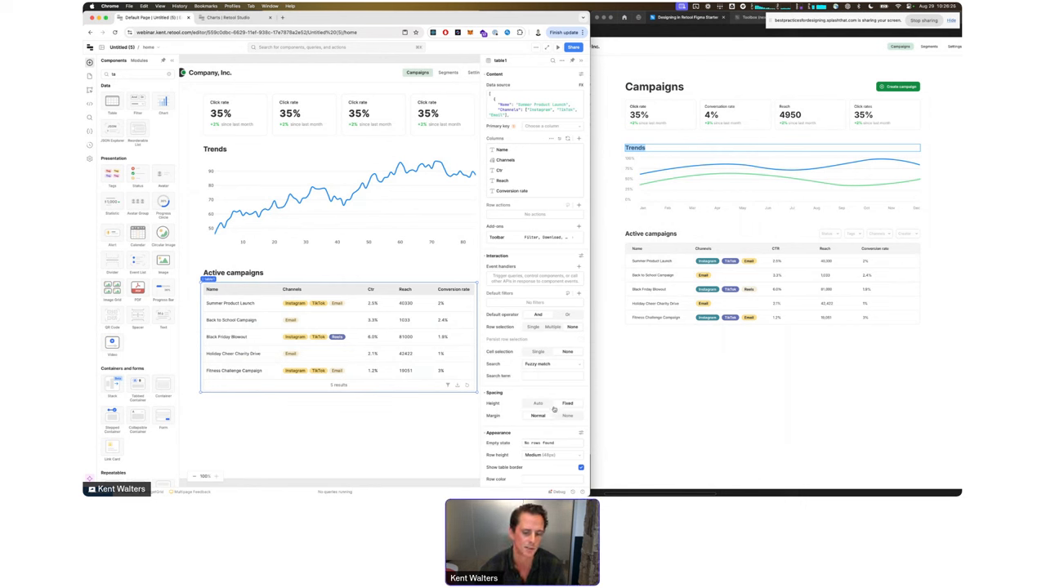
pyautogui.click(580, 432)
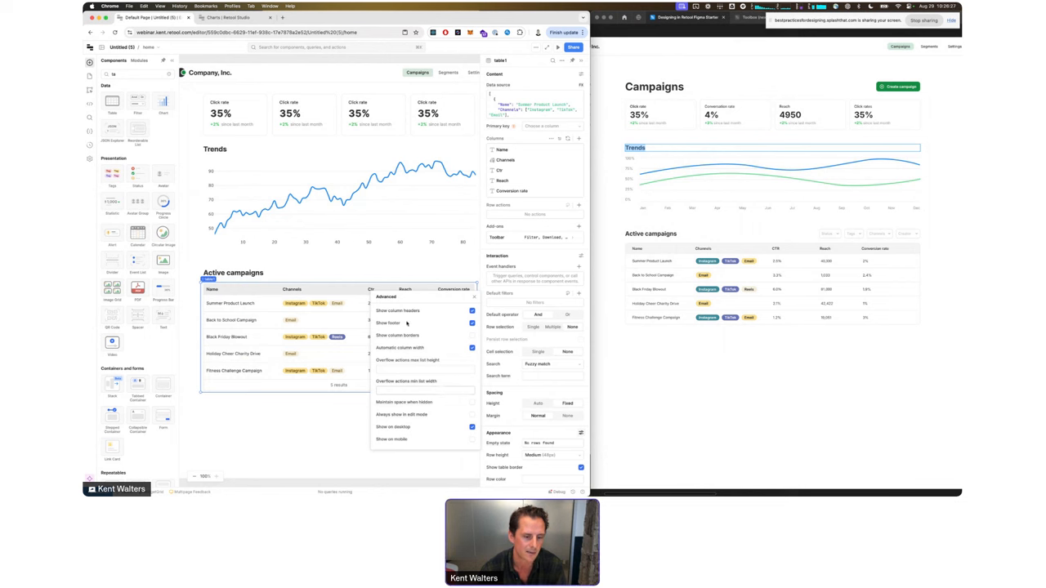
pyautogui.click(472, 324)
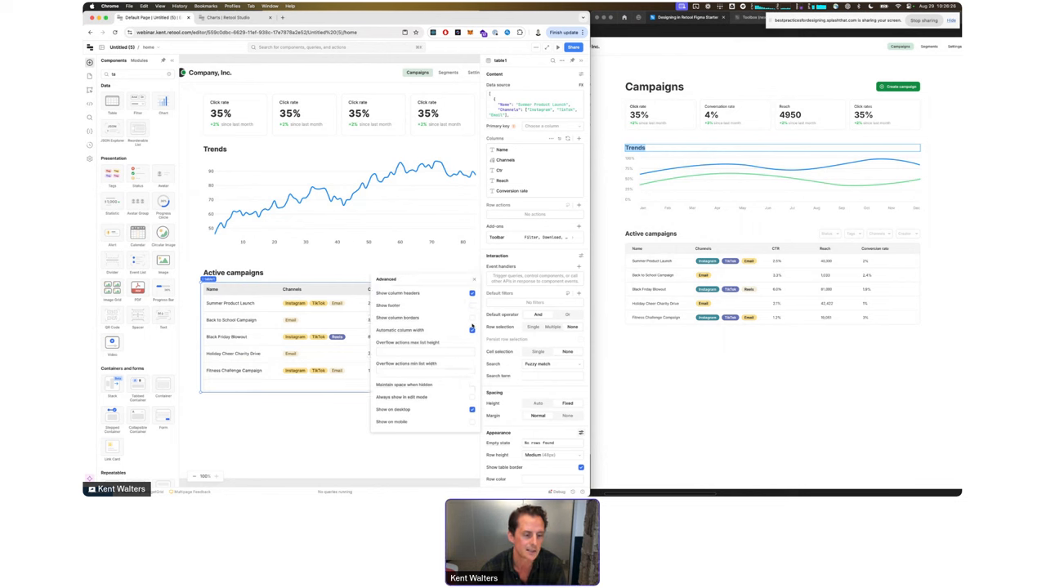
pyautogui.click(259, 422)
pyautogui.click(249, 382)
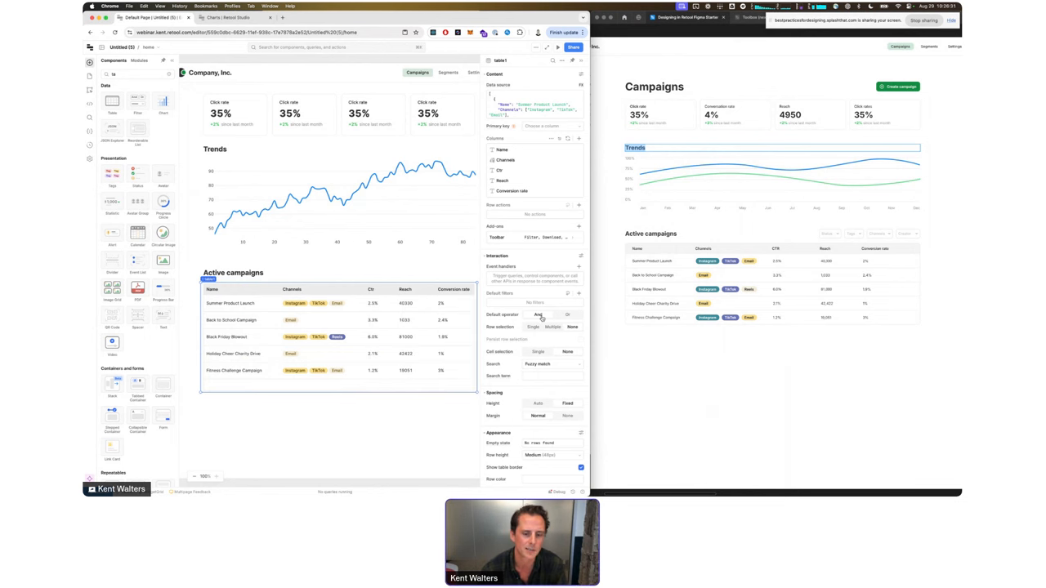
pyautogui.click(536, 404)
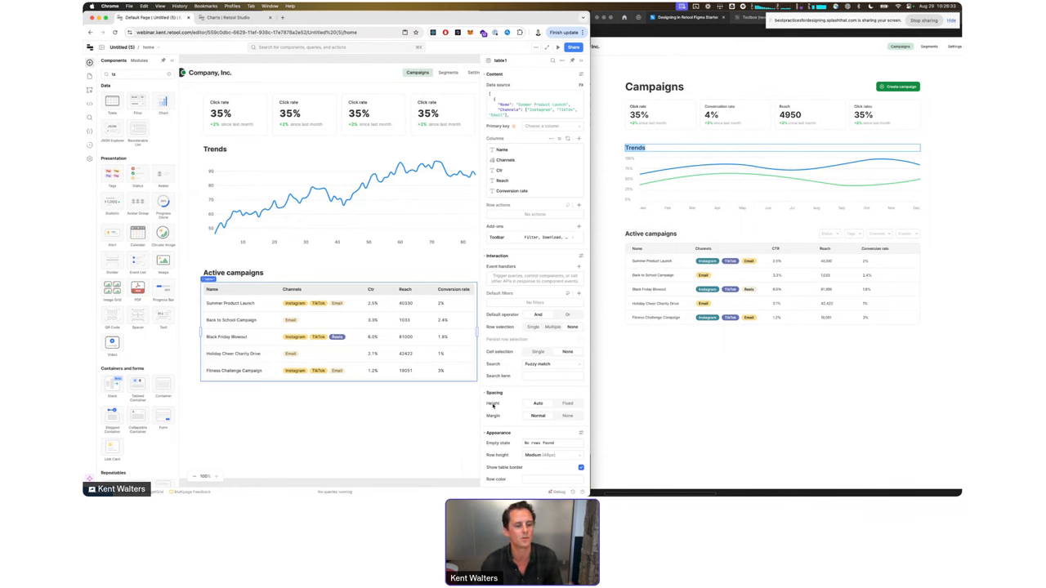
pyautogui.click(385, 411)
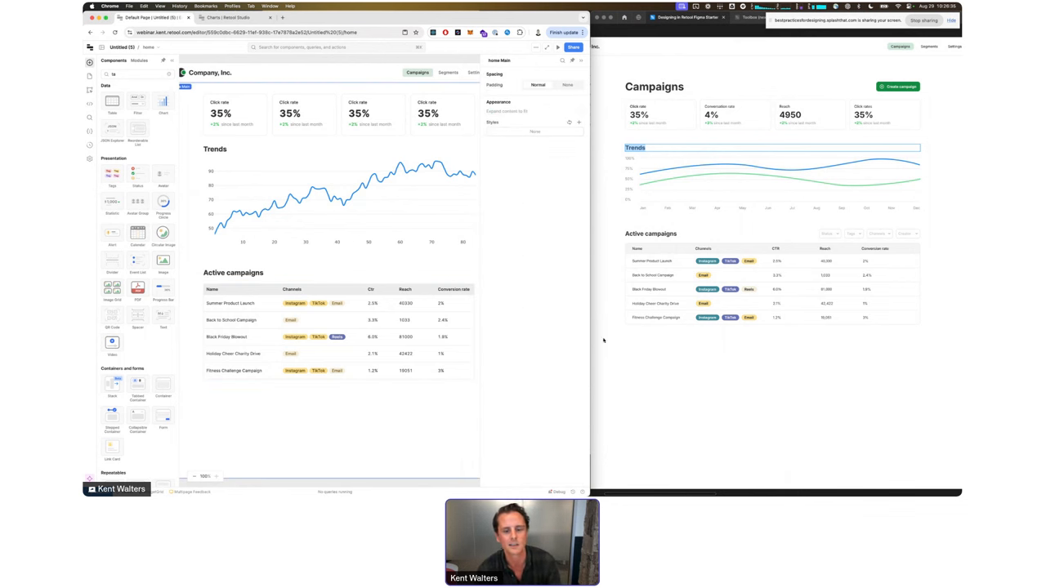
# Step: Preview the Campaigns page, switching between preview and edit modes to compare it with the Figma design
pyautogui.press('super+p')
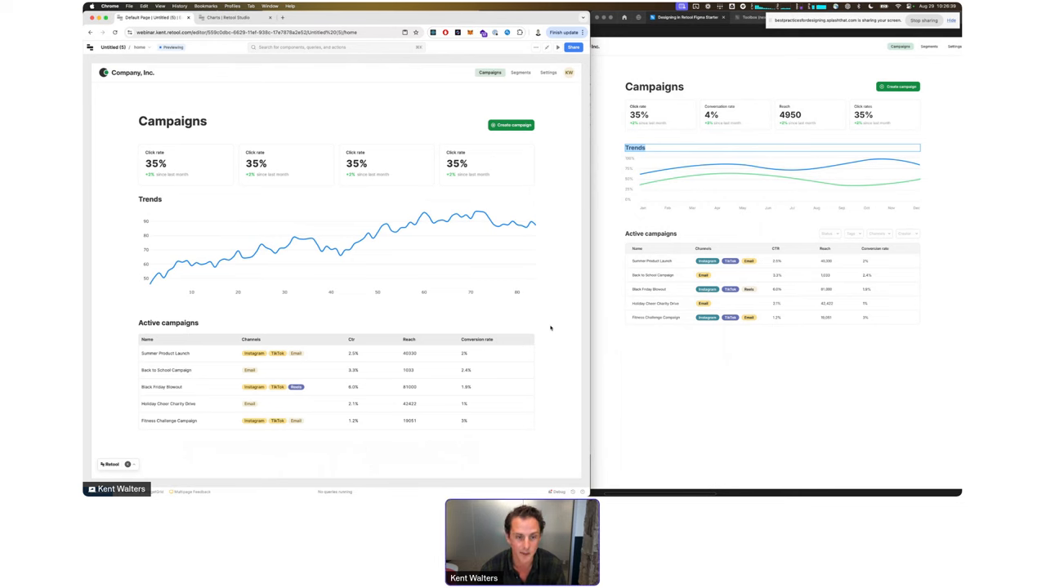
pyautogui.press('super+p')
pyautogui.press('super+p')
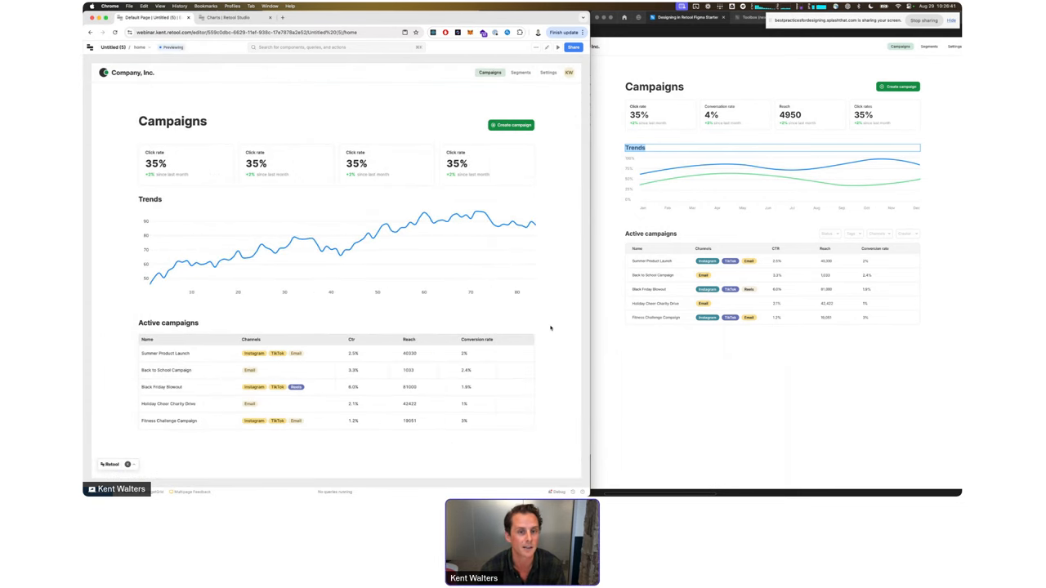
pyautogui.press('super+p')
pyautogui.press('super+p')
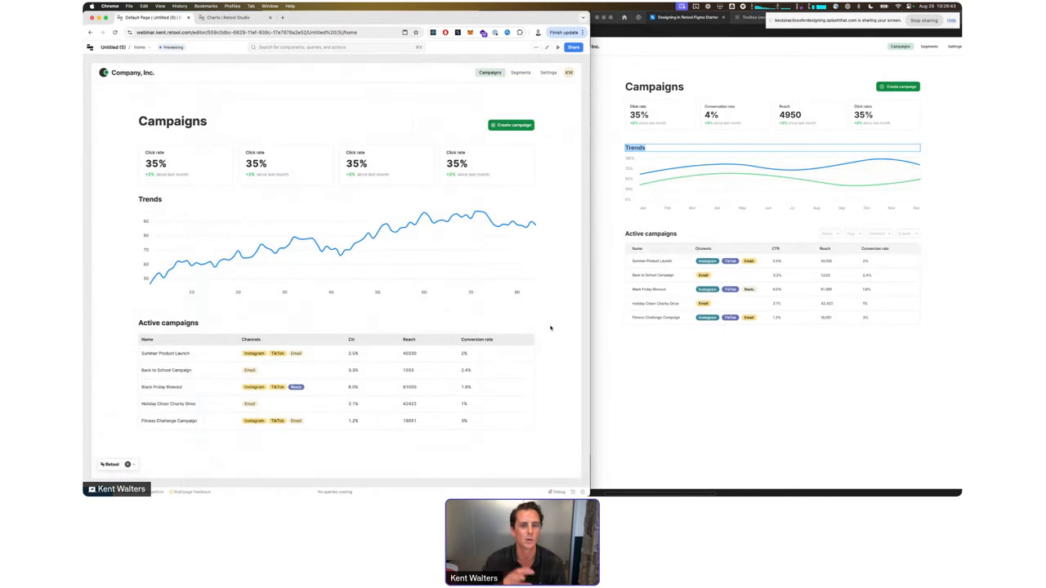
pyautogui.press('super+p')
pyautogui.press('super+p')
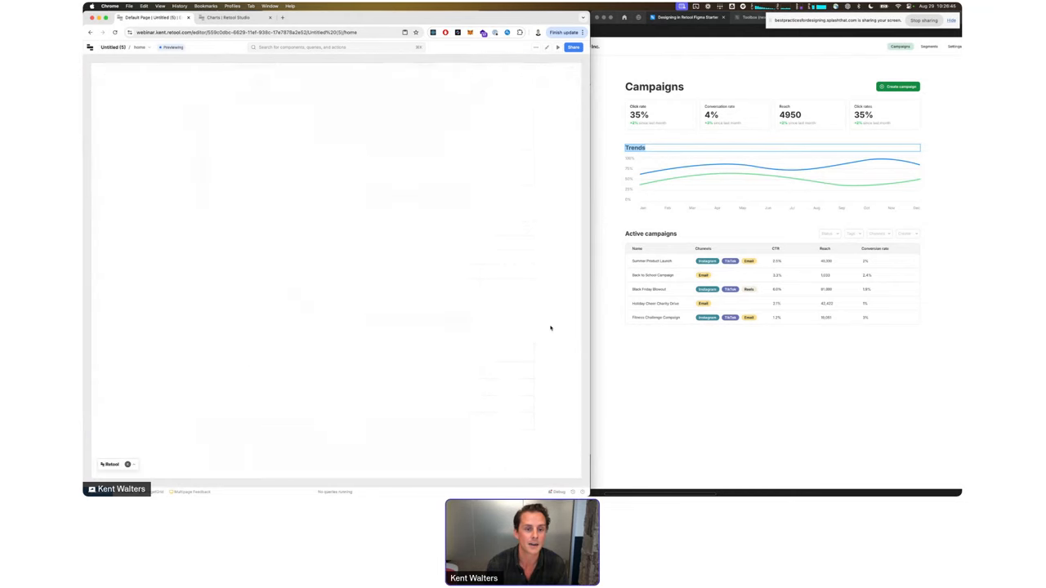
pyautogui.press('super+p')
pyautogui.press('super+p')
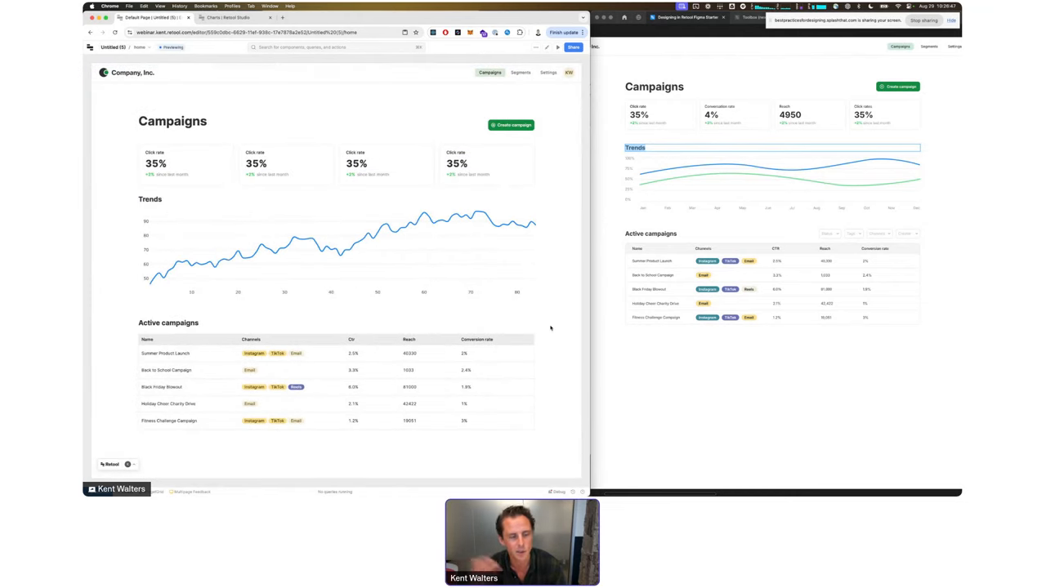
pyautogui.press('super+p')
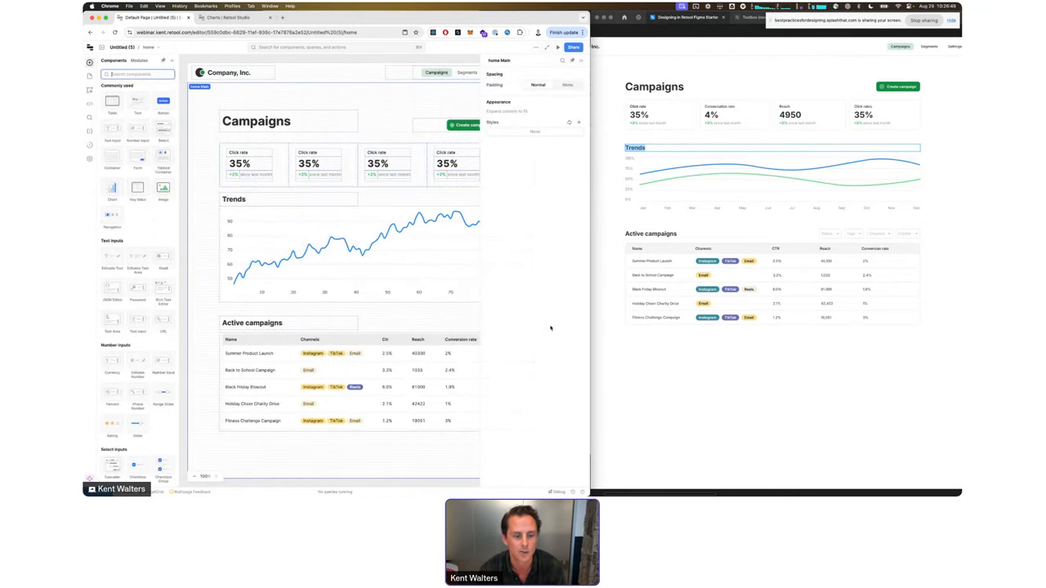
pyautogui.press('super+p')
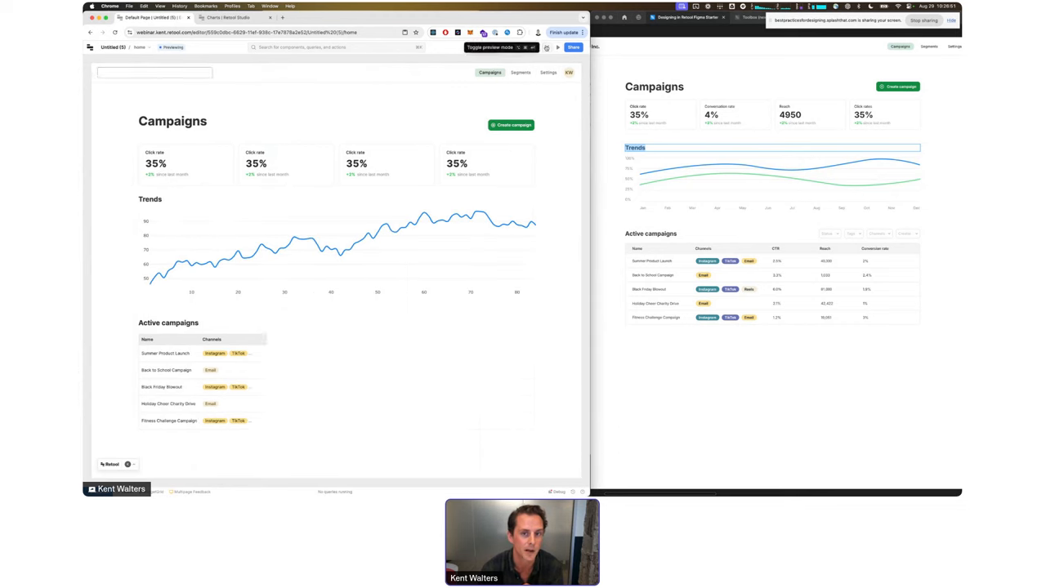
pyautogui.press('super+p')
pyautogui.click(547, 47)
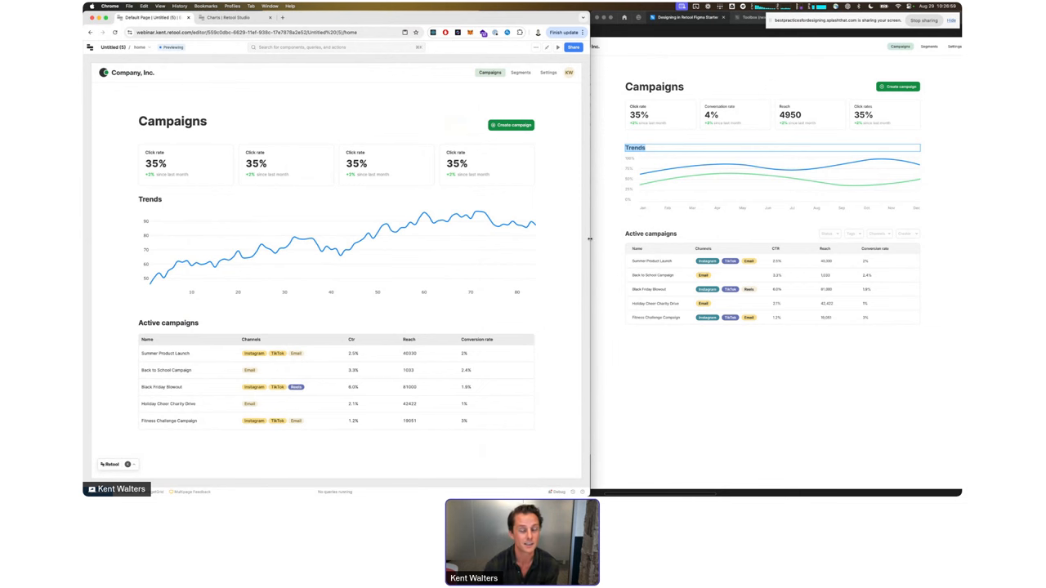
# Step: Check the previewed page's layout at full window width, restore the window size and return to edit mode
pyautogui.moveTo(589, 239); pyautogui.dragTo(961, 261)
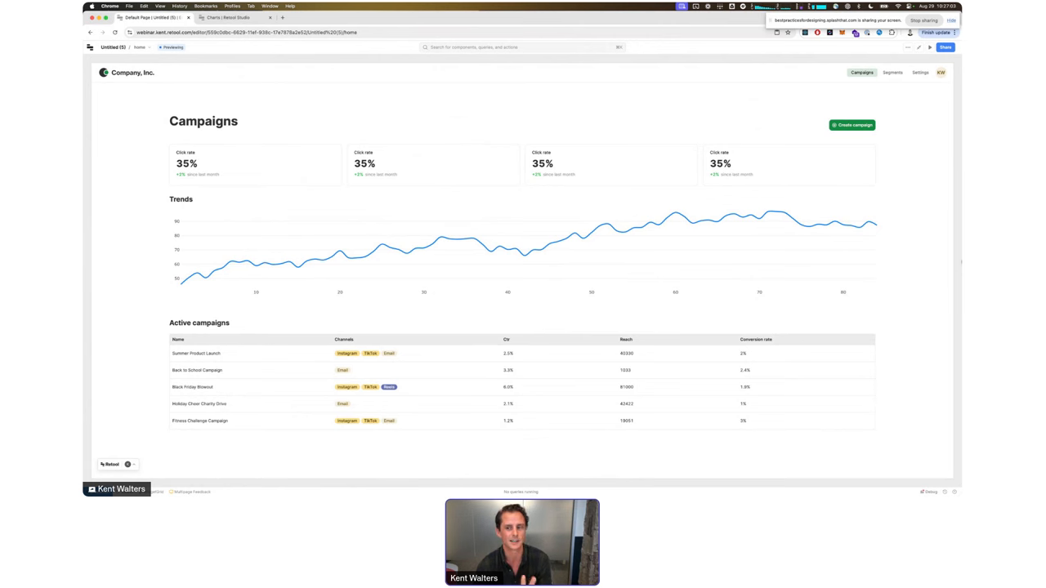
pyautogui.moveTo(961, 260); pyautogui.dragTo(592, 270)
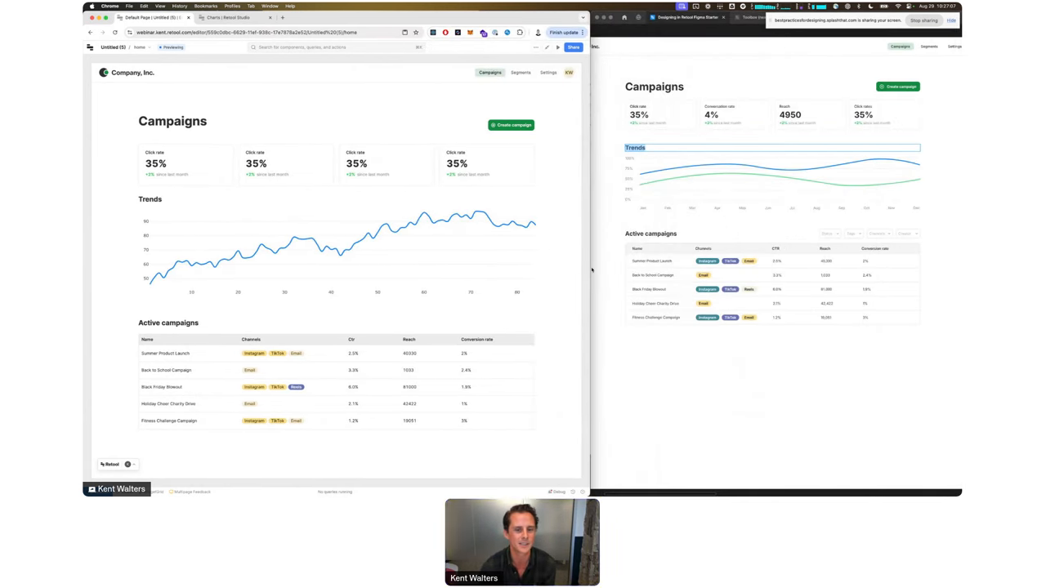
pyautogui.press('super+p')
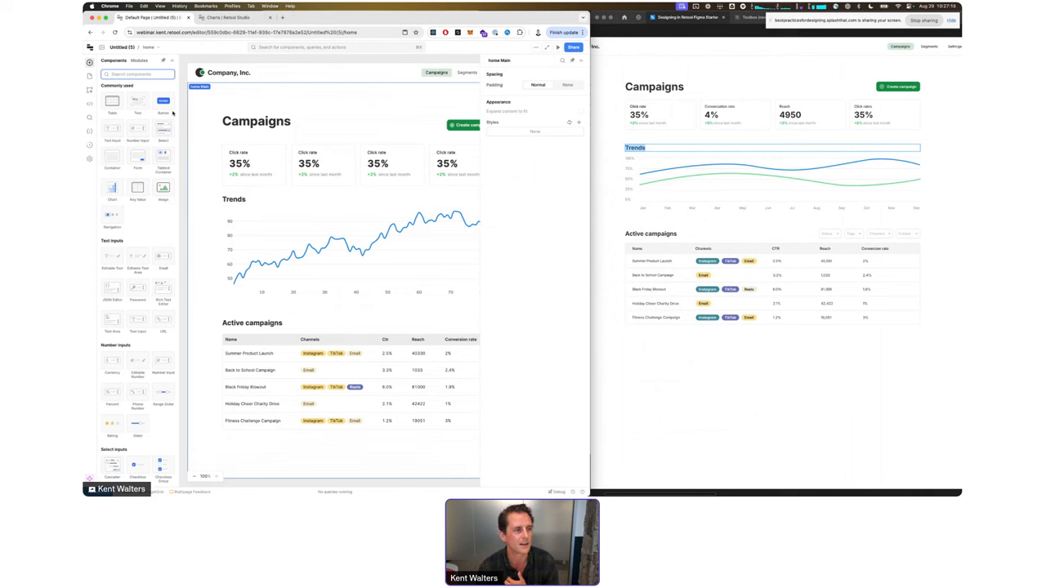
# Step: Set the app's canvas max width in pixels to match the Figma home frame, and preview the Campaigns page
pyautogui.click(598, 121)
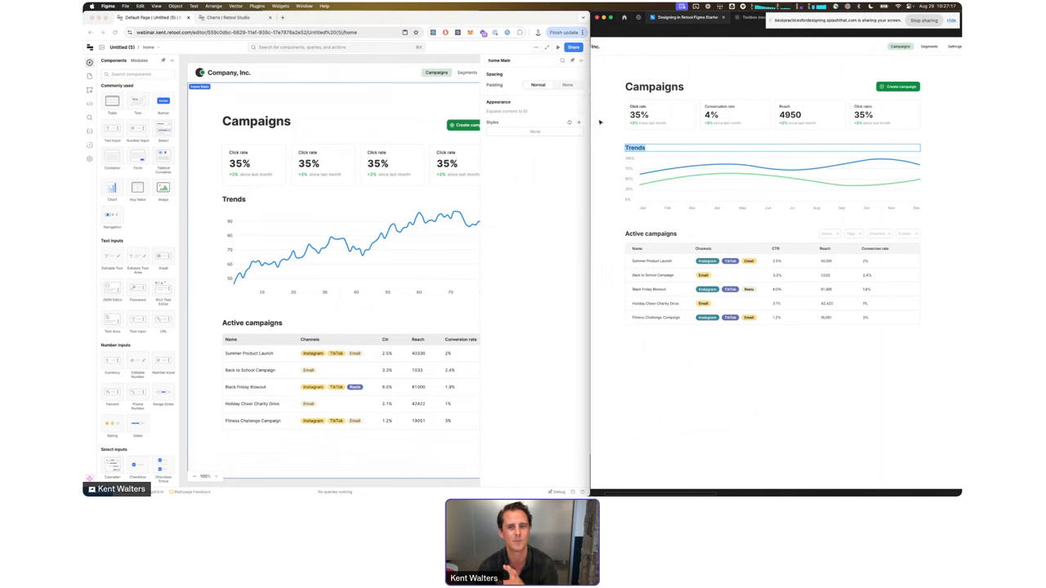
pyautogui.scroll(-10, 702, 113)
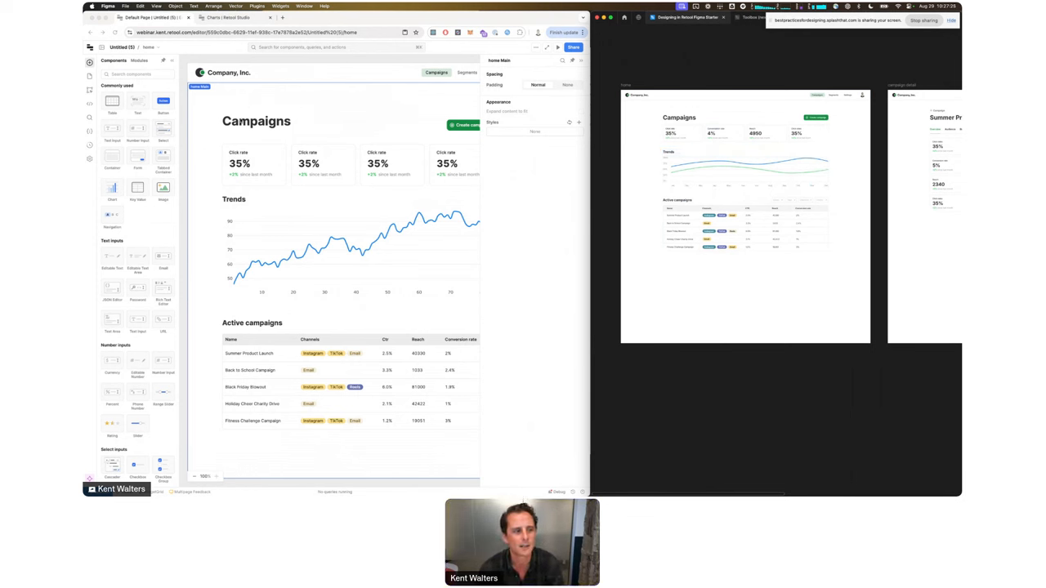
pyautogui.click(199, 111)
pyautogui.click(89, 157)
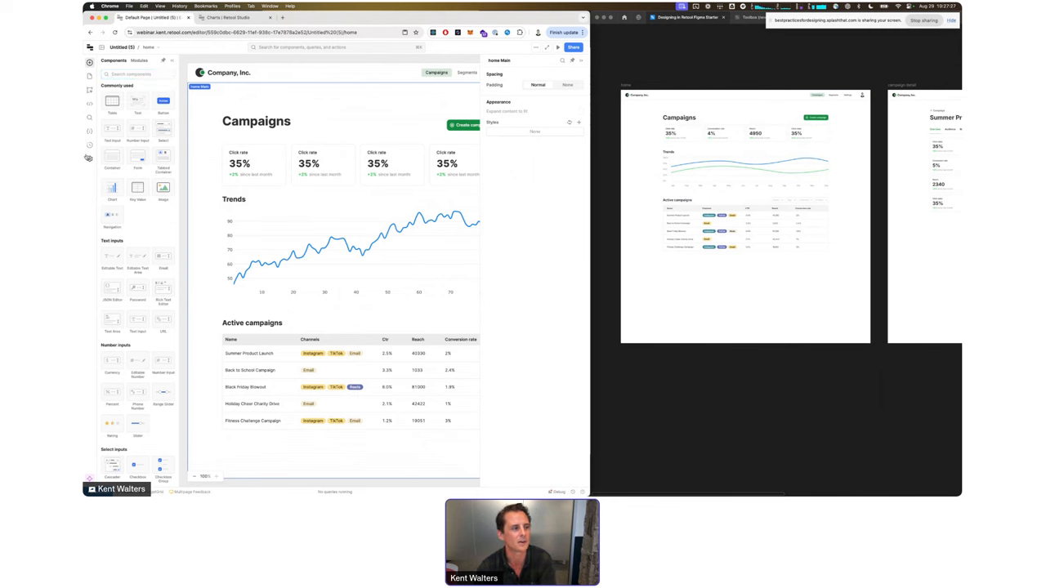
pyautogui.moveTo(156, 78); pyautogui.dragTo(232, 81)
pyautogui.click(262, 96)
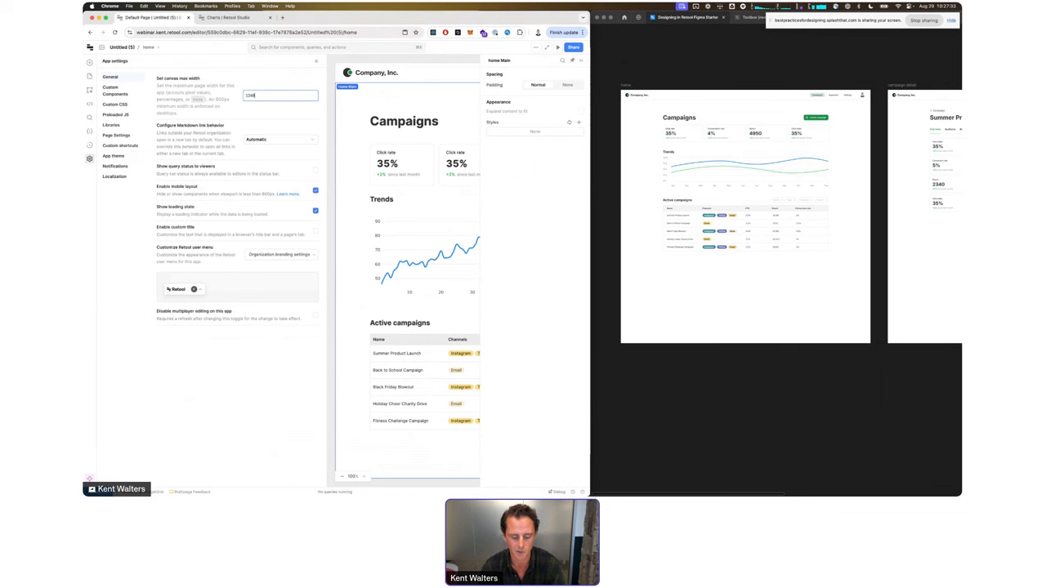
pyautogui.click(253, 112)
pyautogui.press('super+p')
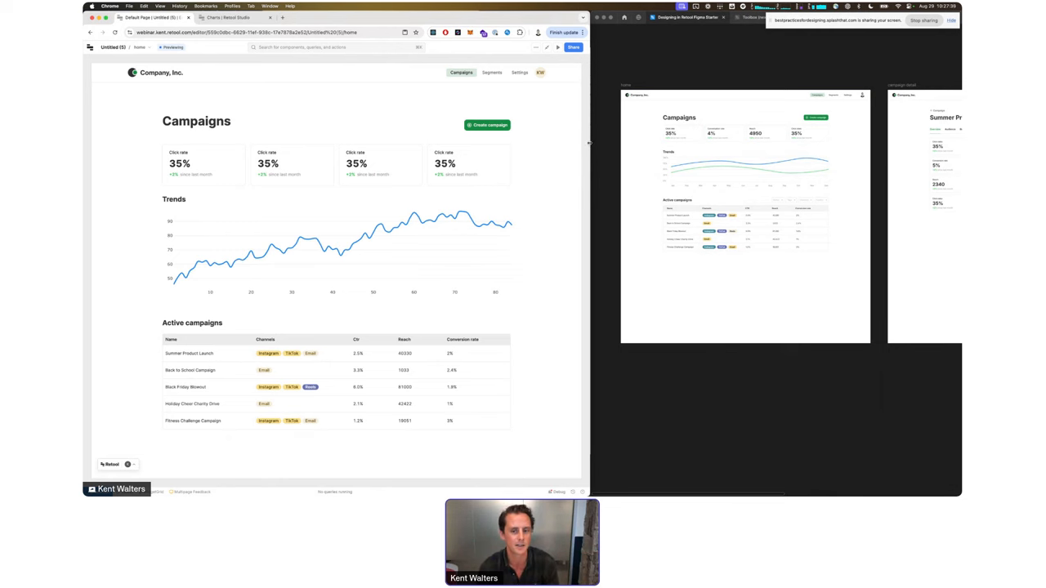
pyautogui.moveTo(588, 143); pyautogui.dragTo(592, 210)
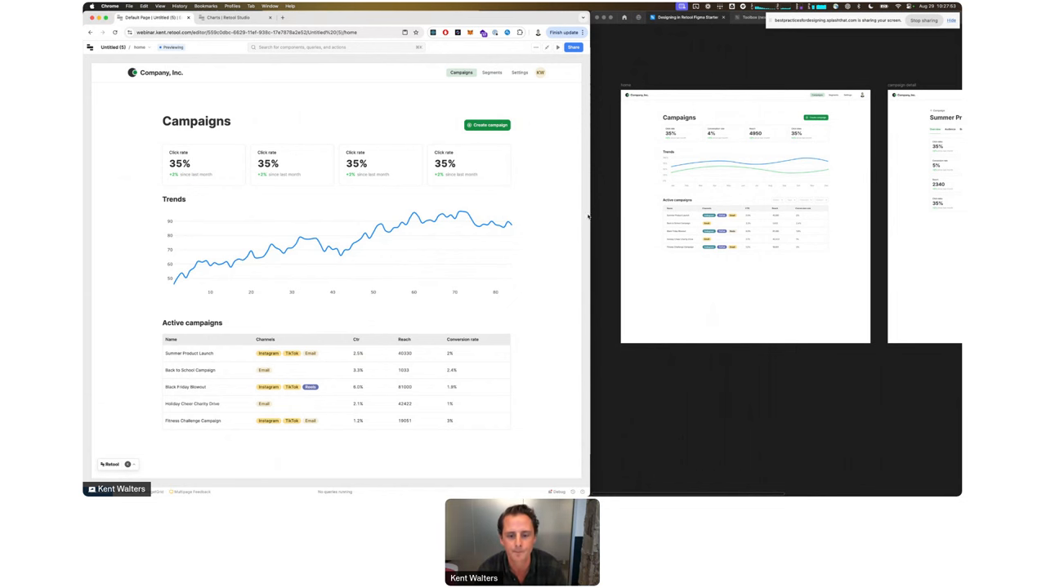
# Step: Leave preview mode, open the app's detail page and bring Figma's campaign detail frame into close view
pyautogui.hscroll(3, 893, 232)
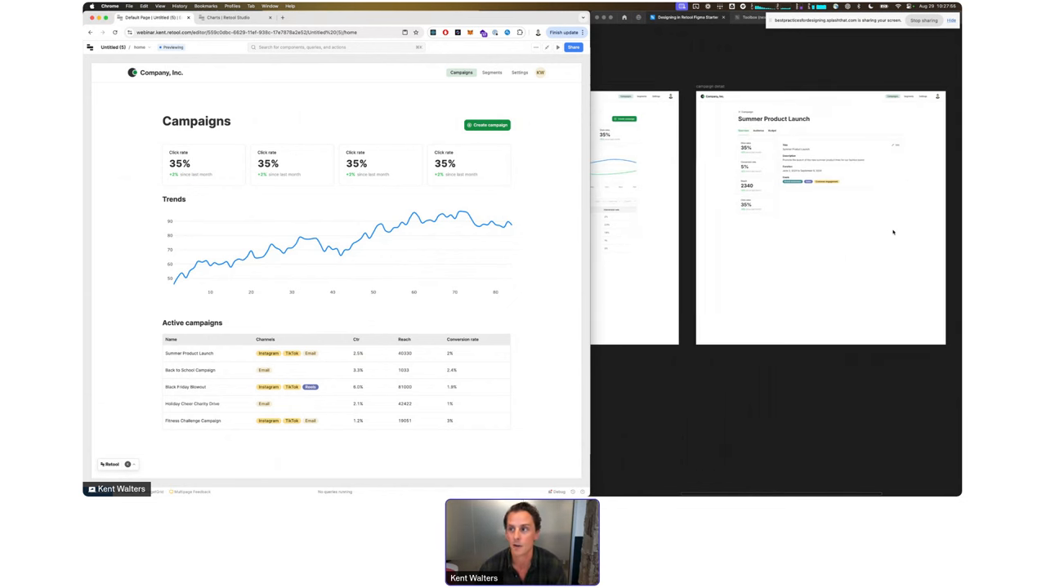
pyautogui.hscroll(1, 893, 232)
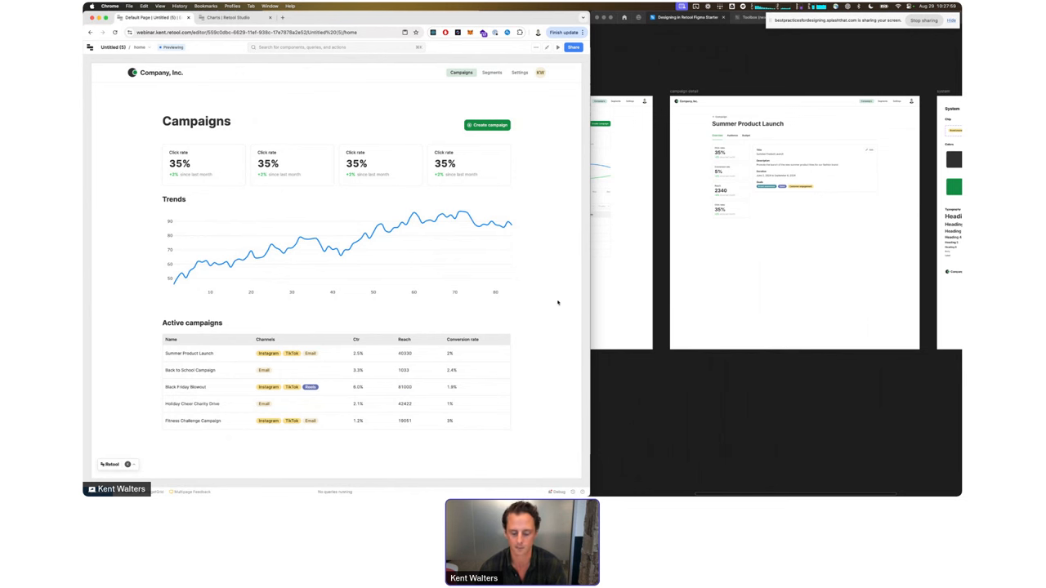
pyautogui.press('super+p')
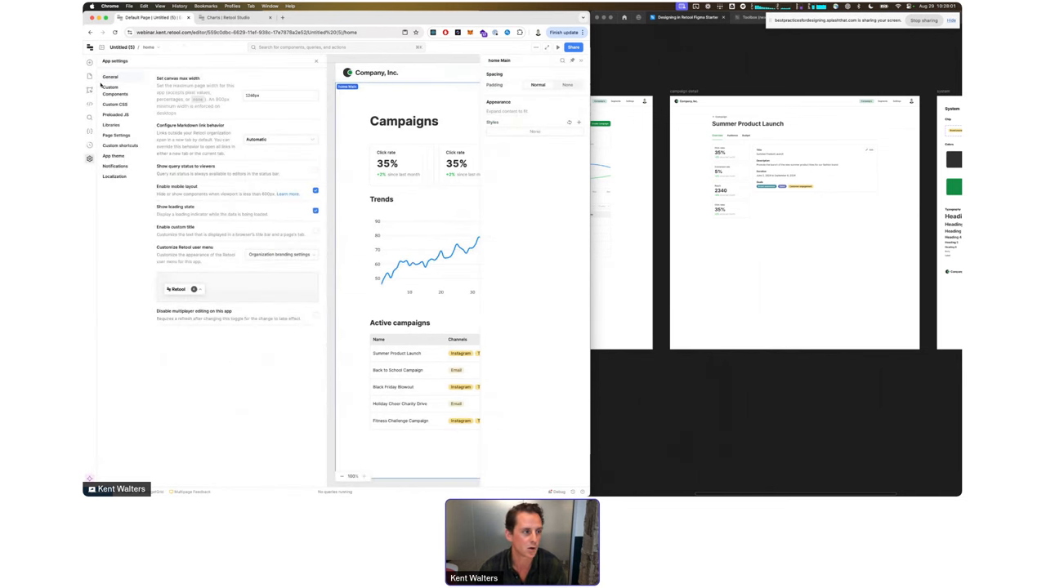
pyautogui.click(89, 77)
pyautogui.click(111, 93)
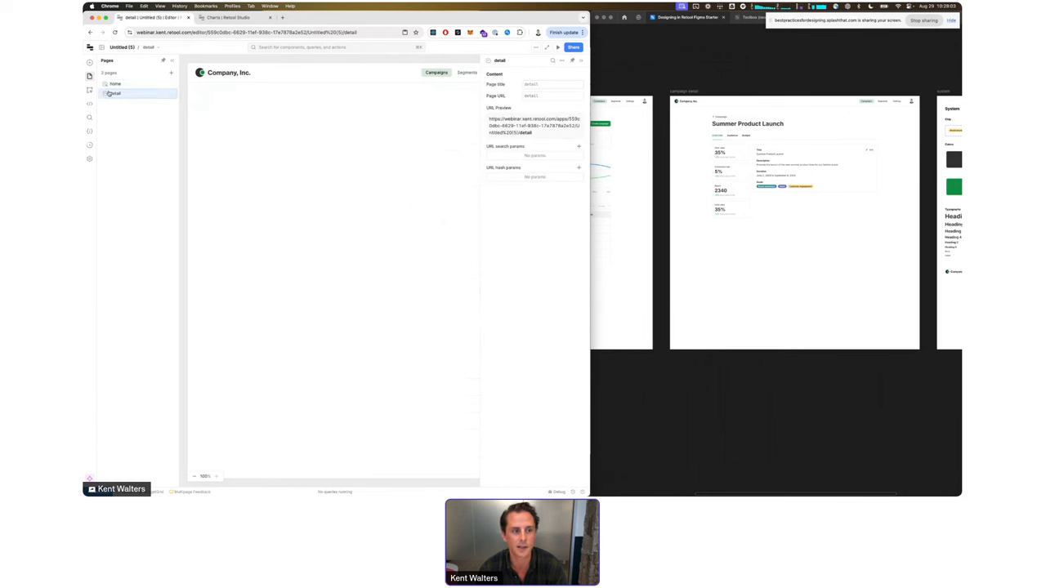
pyautogui.click(764, 109)
pyautogui.scroll(5, 764, 110)
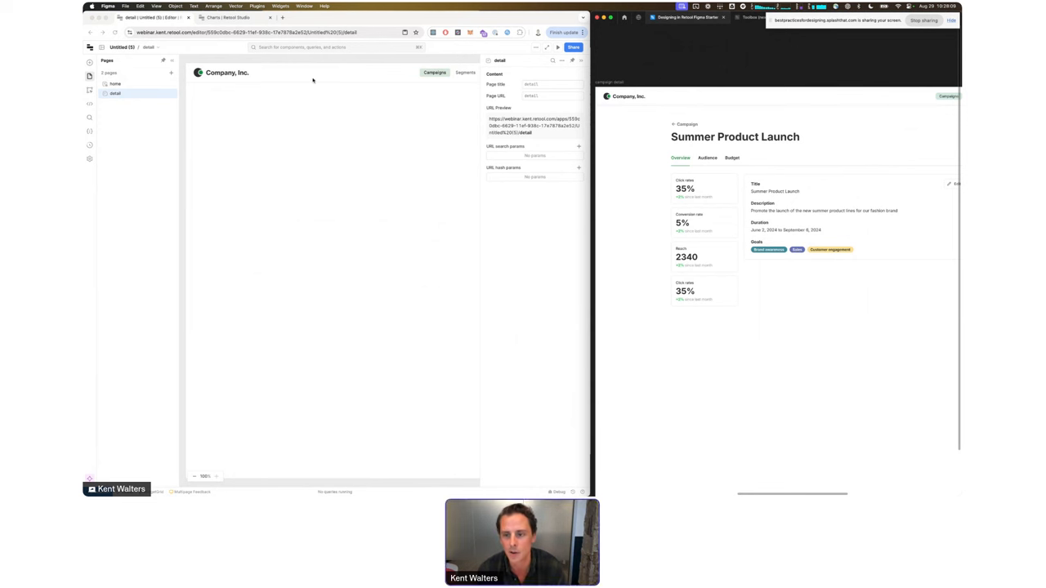
# Step: Add a Link component near the upper left of the detail page, just below the header
pyautogui.click(674, 124)
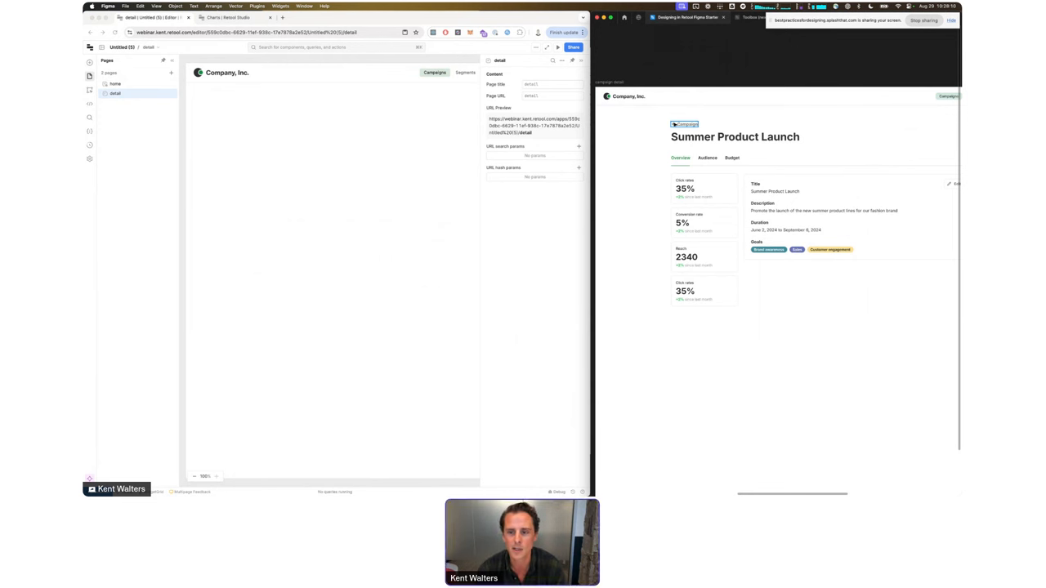
pyautogui.click(224, 147)
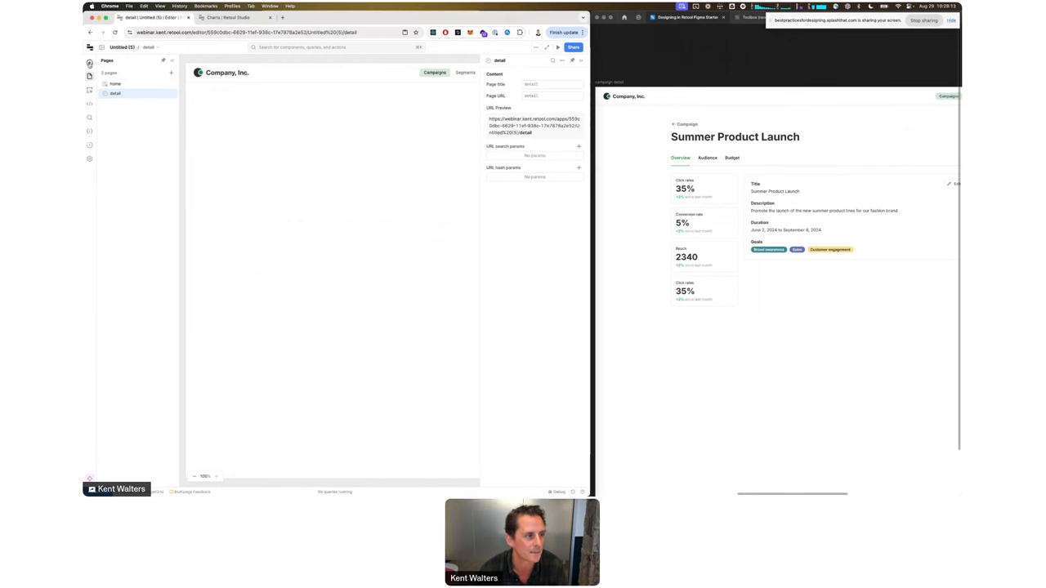
pyautogui.click(90, 63)
pyautogui.click(110, 73)
pyautogui.write('link')
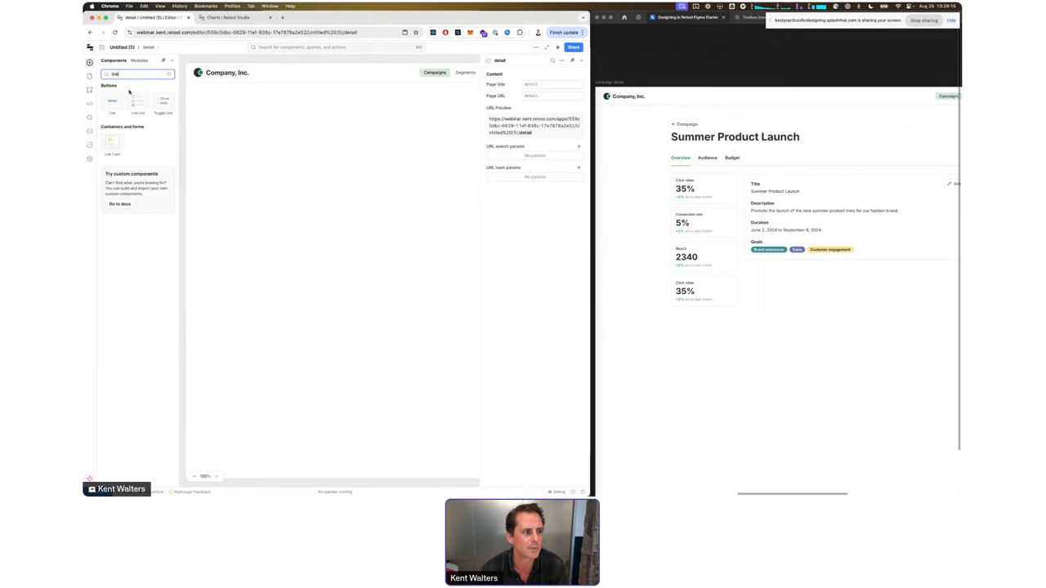
pyautogui.moveTo(113, 101); pyautogui.dragTo(234, 103)
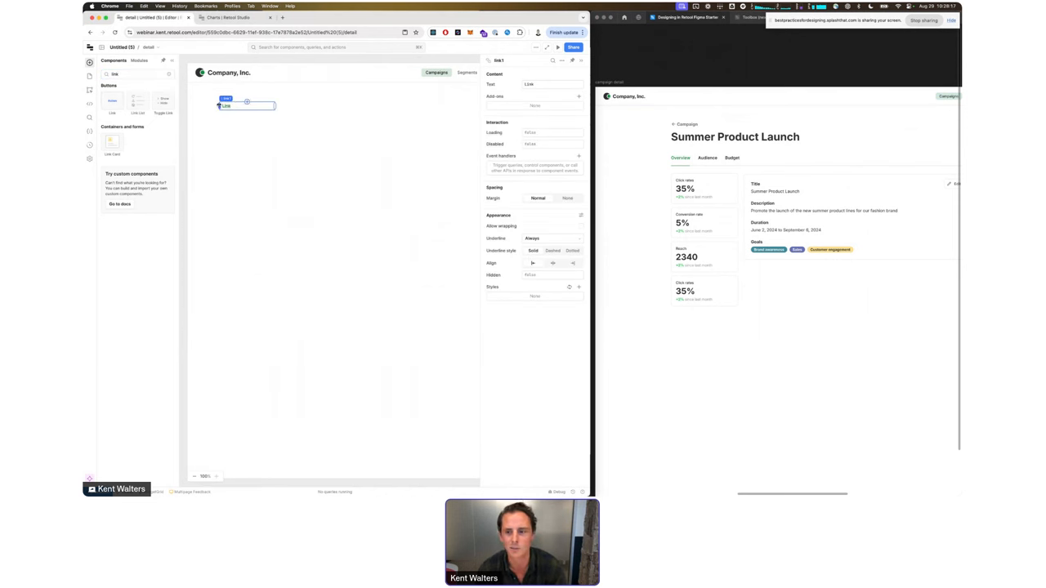
# Step: Set the link's text to Campaign
pyautogui.doubleClick(530, 84)
pyautogui.write('Camp')
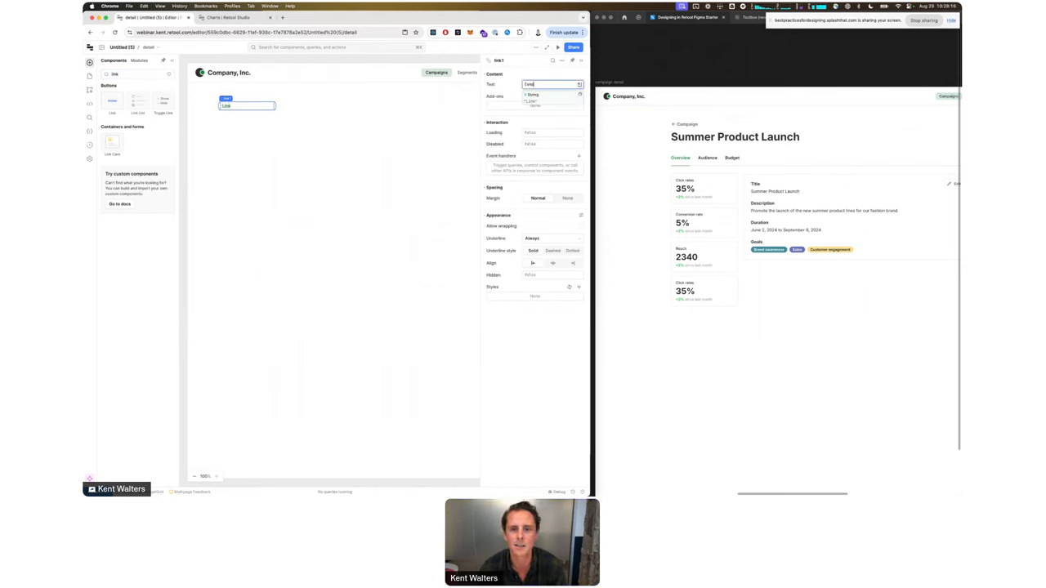
pyautogui.write('ai')
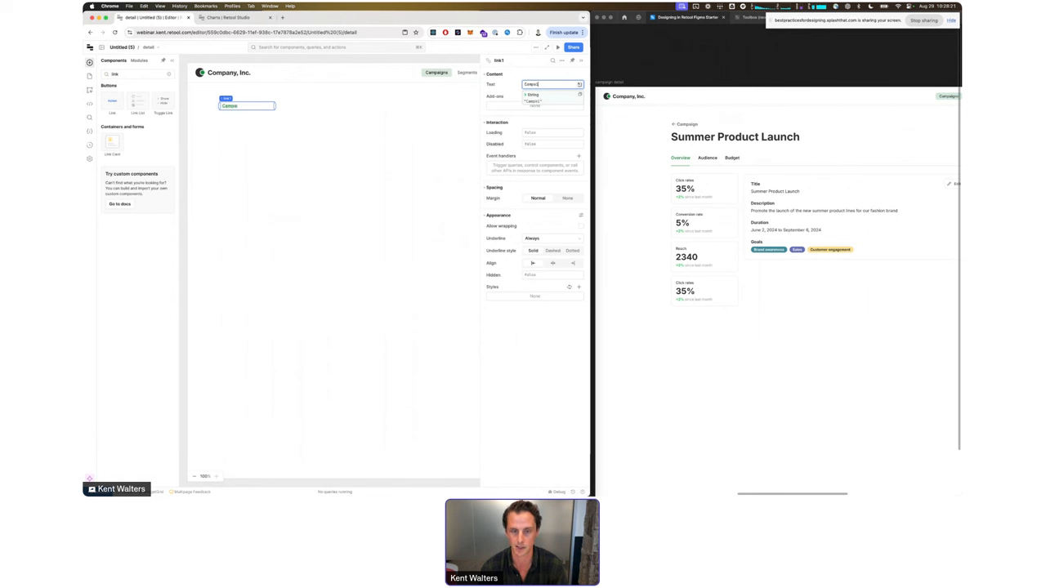
pyautogui.write('gn')
pyautogui.click(546, 110)
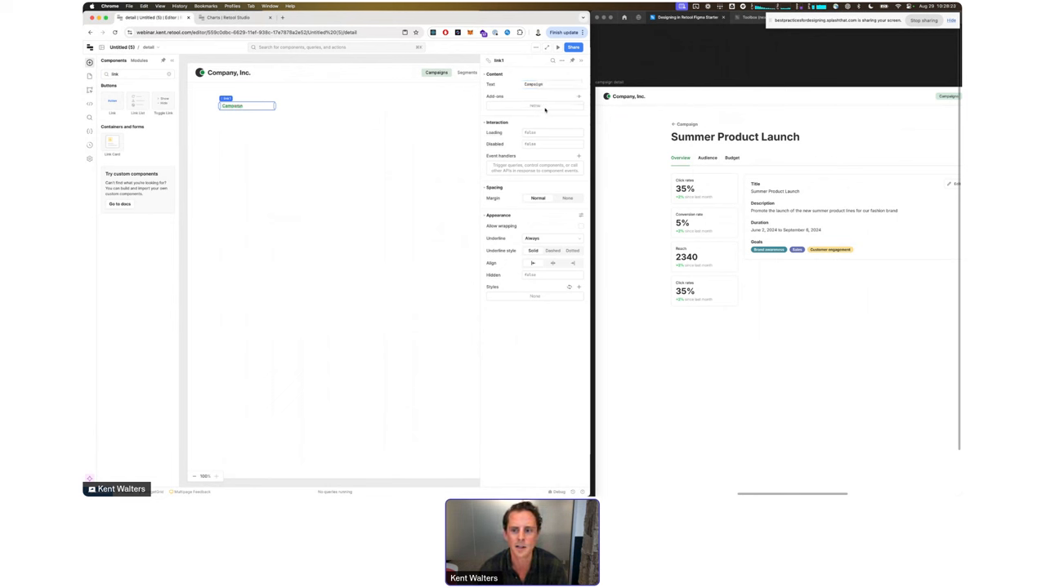
# Step: Add a bold left arrow as the Campaign link's prefix icon
pyautogui.click(578, 97)
pyautogui.click(536, 108)
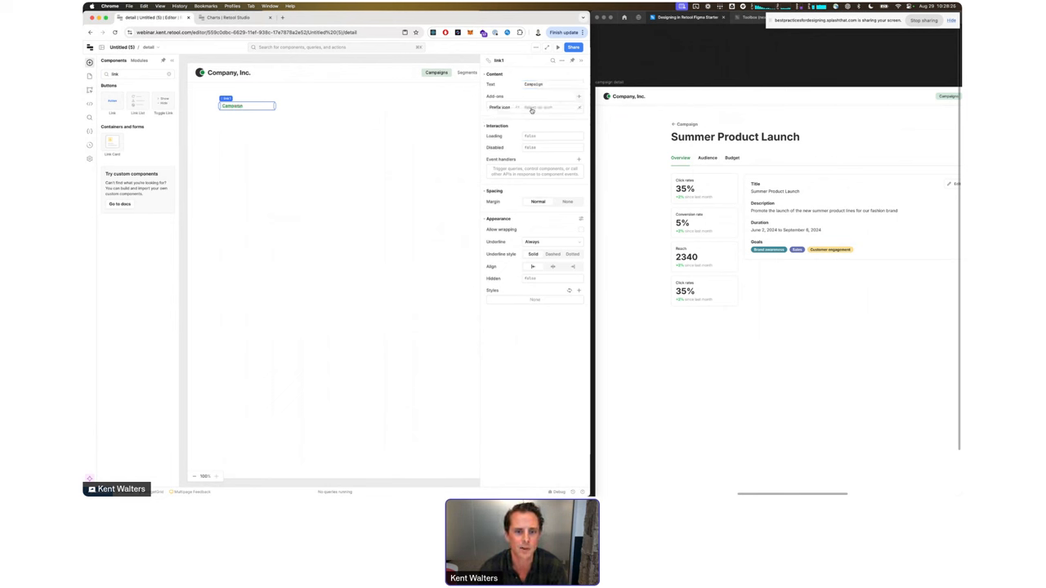
pyautogui.click(537, 107)
pyautogui.click(420, 61)
pyautogui.write('left')
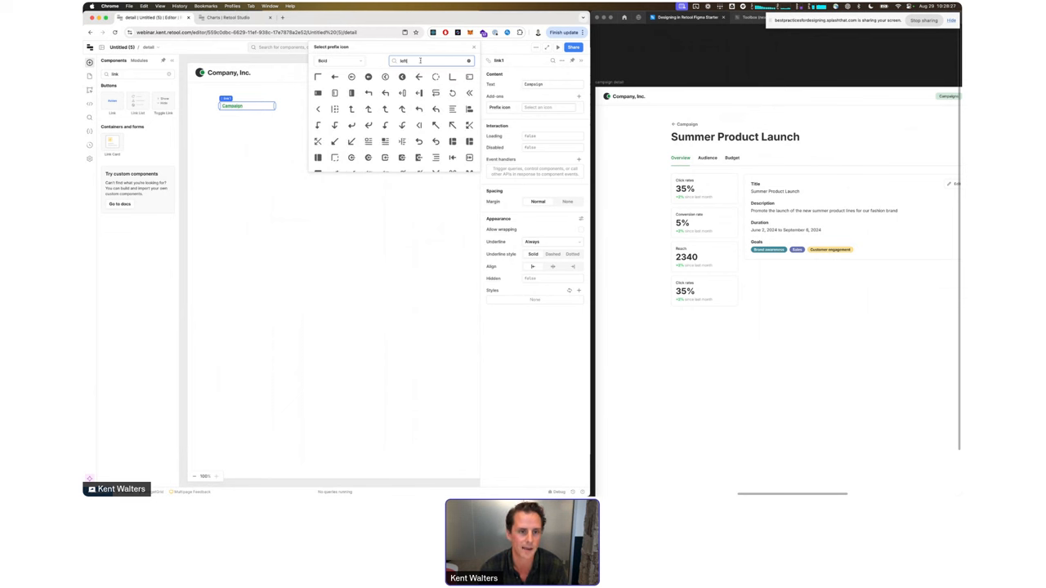
pyautogui.click(418, 76)
pyautogui.click(548, 344)
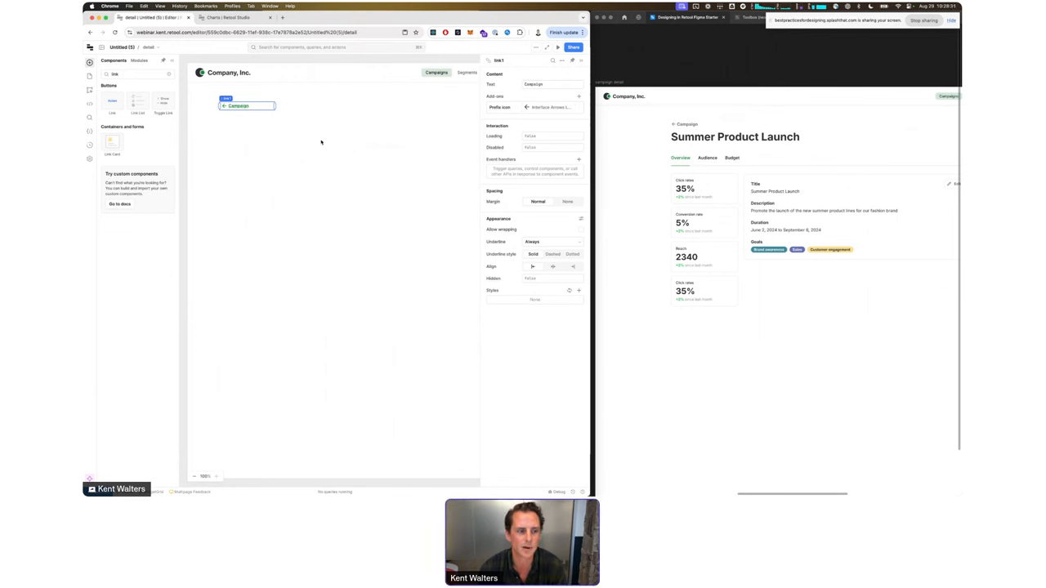
# Step: Set the Campaign link's underline to On hover and its text color to the soft text token
pyautogui.click(553, 242)
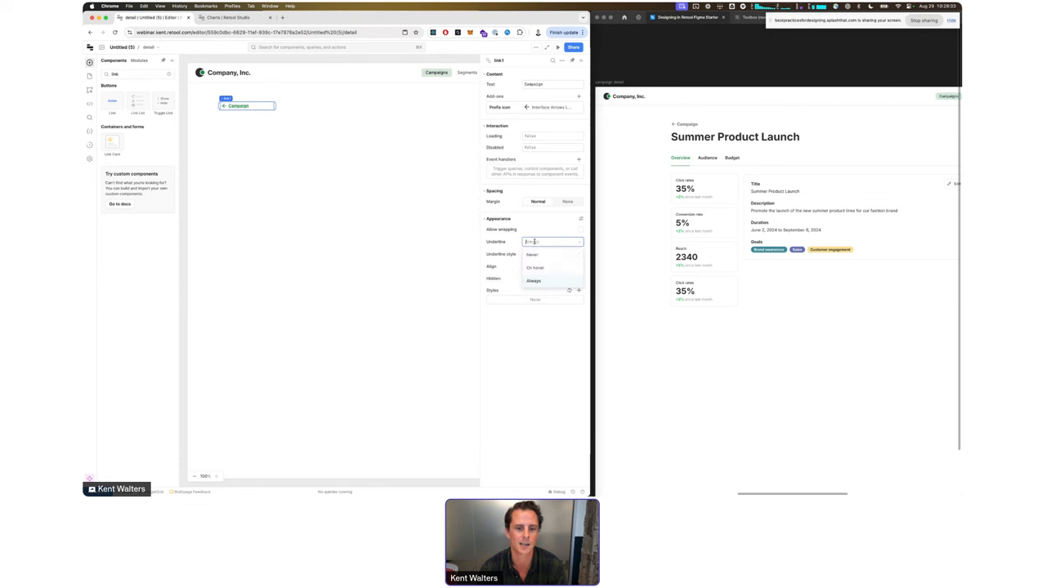
pyautogui.click(535, 270)
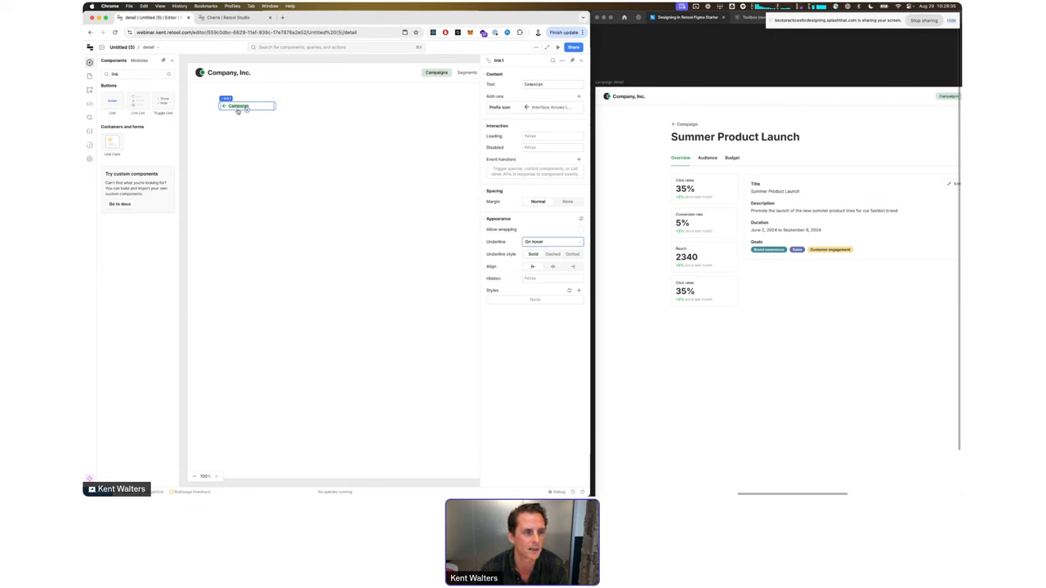
pyautogui.click(578, 292)
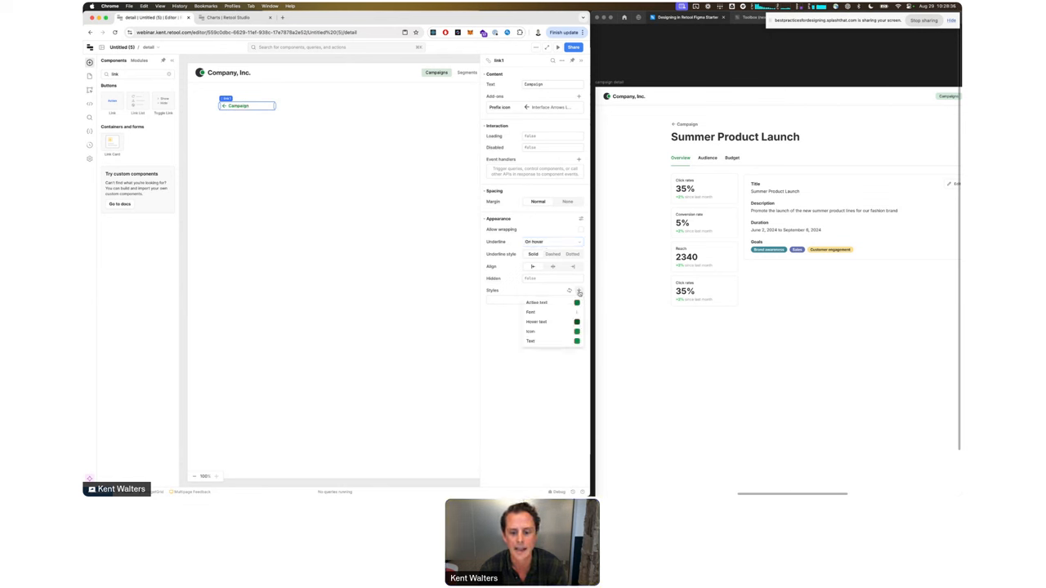
pyautogui.click(542, 331)
pyautogui.click(527, 301)
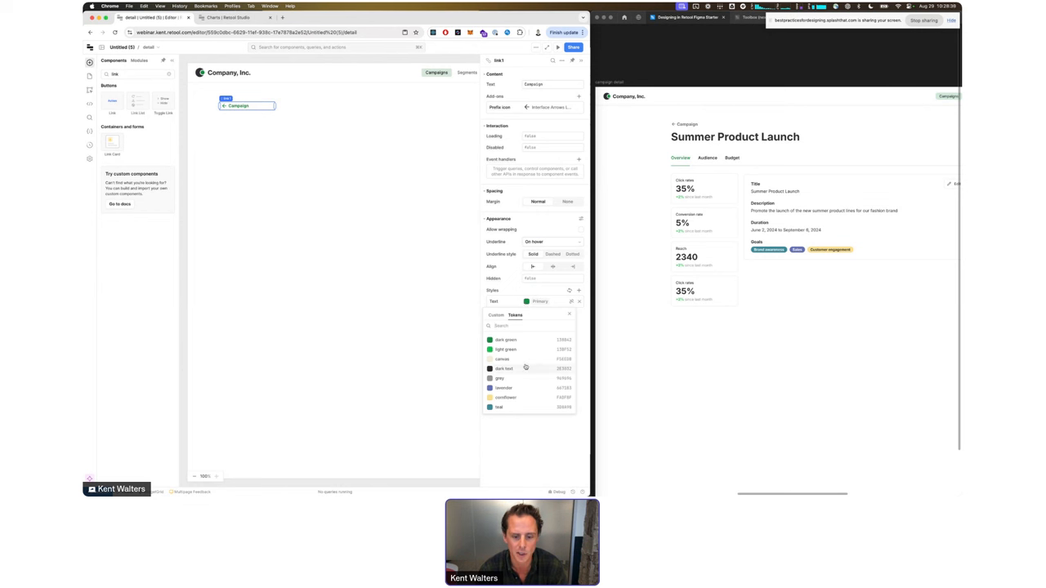
pyautogui.scroll(-3, 525, 366)
pyautogui.click(506, 391)
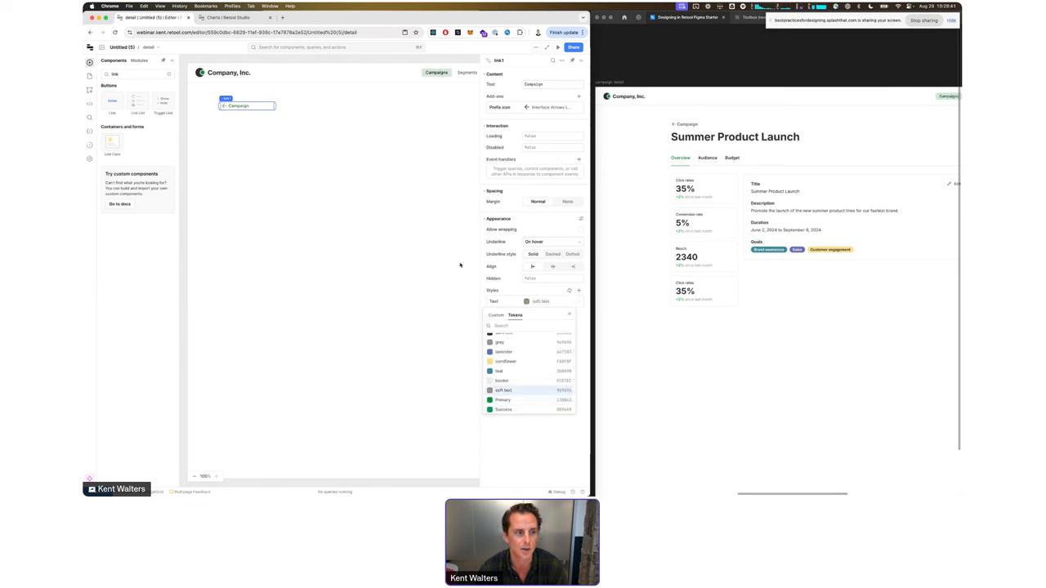
pyautogui.click(325, 184)
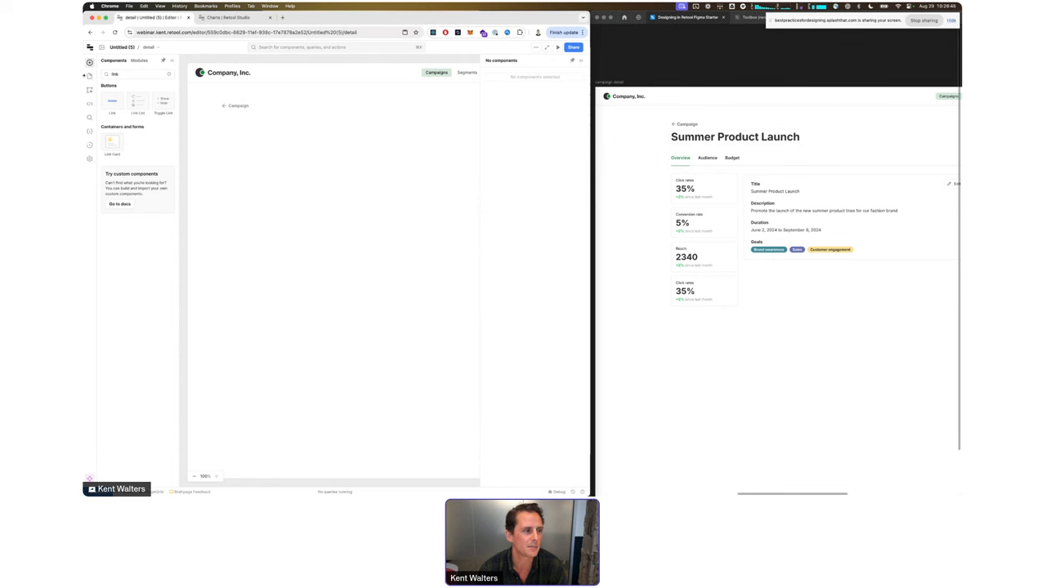
# Step: Copy the Campaigns heading from the home page and paste it on the detail page below the Campaign link
pyautogui.click(89, 75)
pyautogui.click(115, 83)
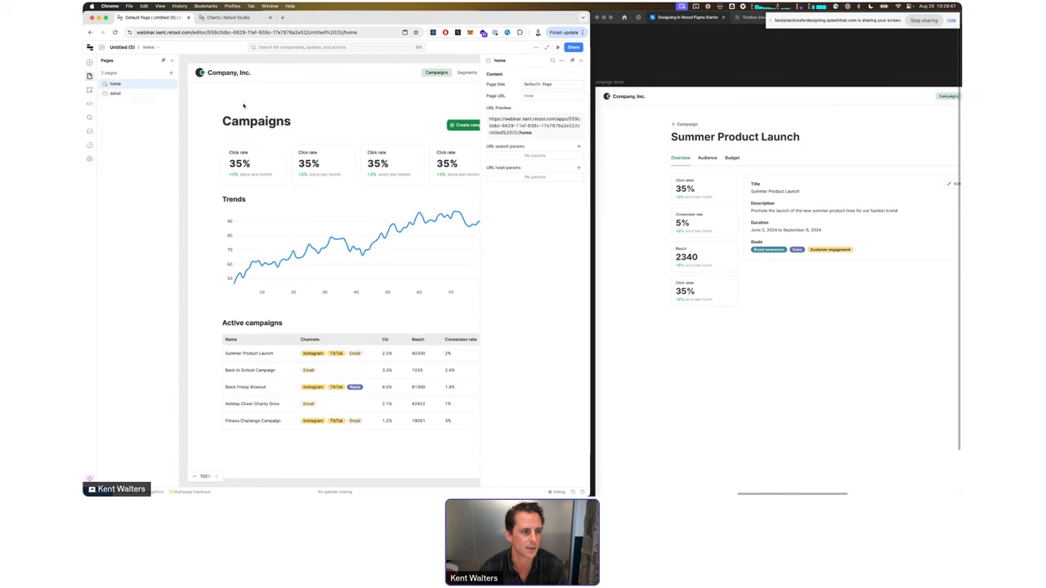
pyautogui.click(242, 121)
pyautogui.click(147, 94)
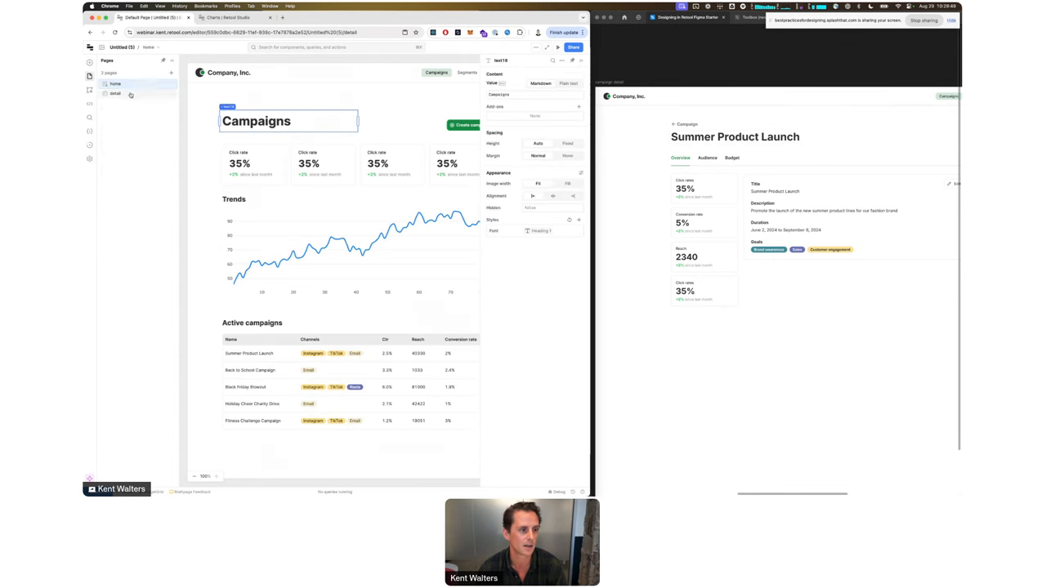
pyautogui.moveTo(224, 124); pyautogui.dragTo(252, 125)
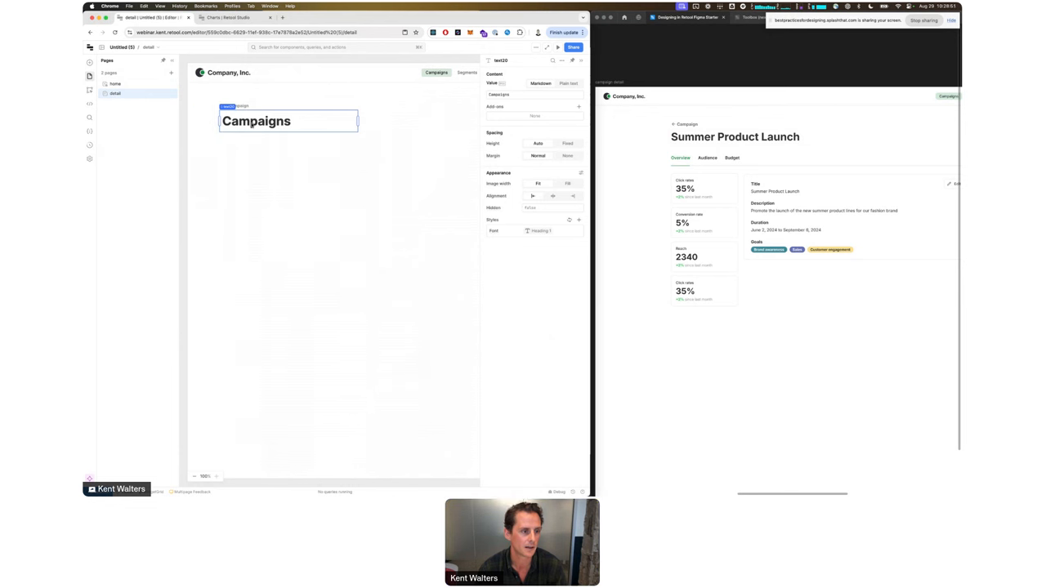
# Step: Change the copied heading's text to Summer Product Launch and widen it to fit on one line
pyautogui.click(502, 94)
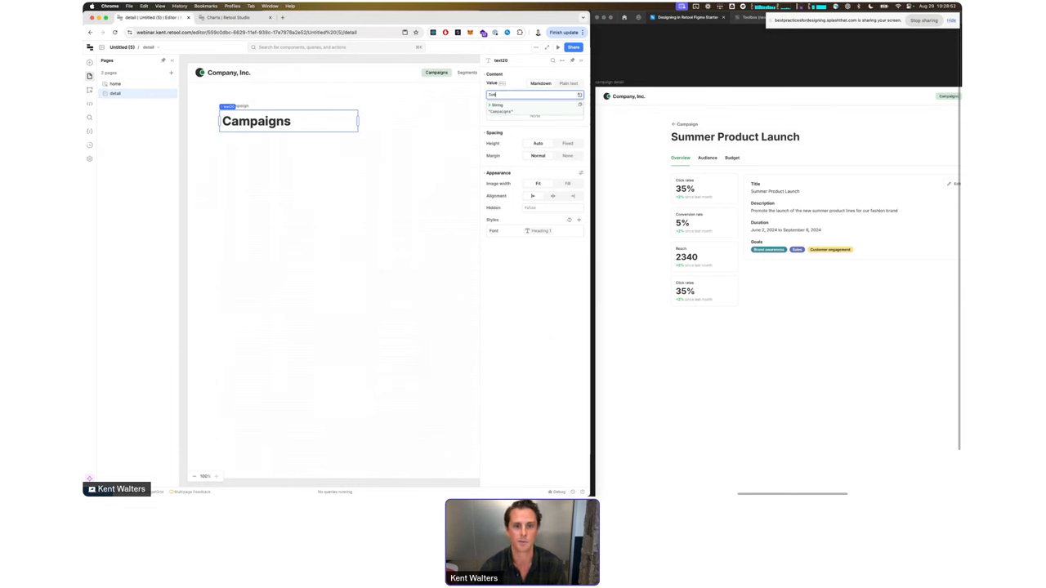
pyautogui.write('Summer Prod')
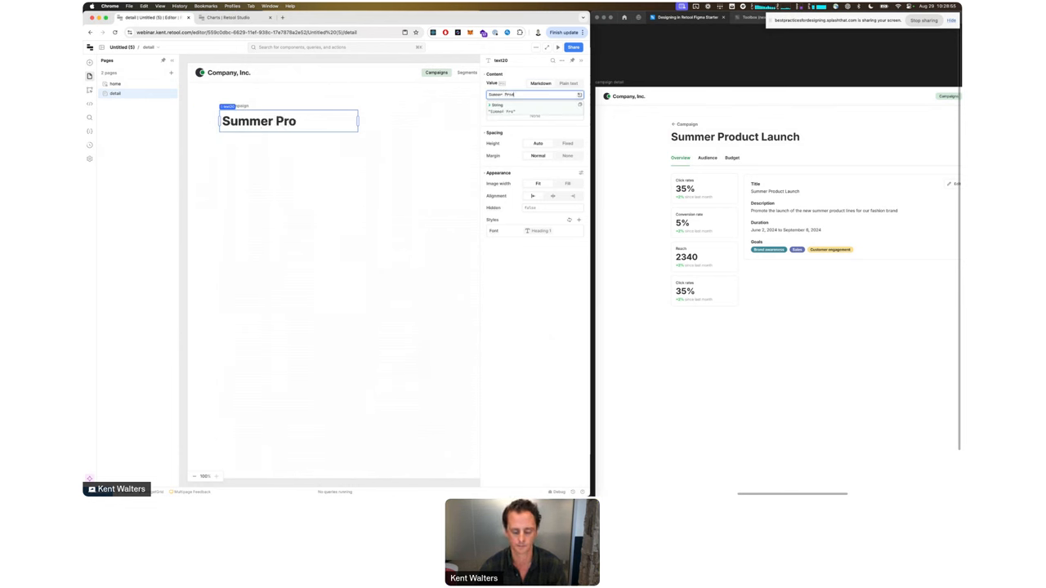
pyautogui.write('uct Launch')
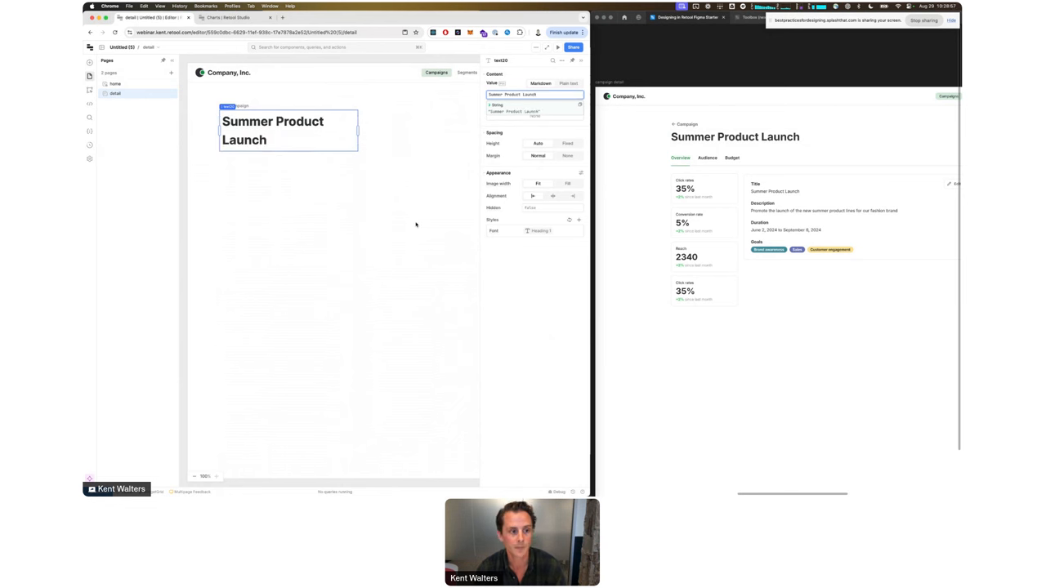
pyautogui.click(327, 131)
pyautogui.moveTo(362, 131); pyautogui.dragTo(448, 128)
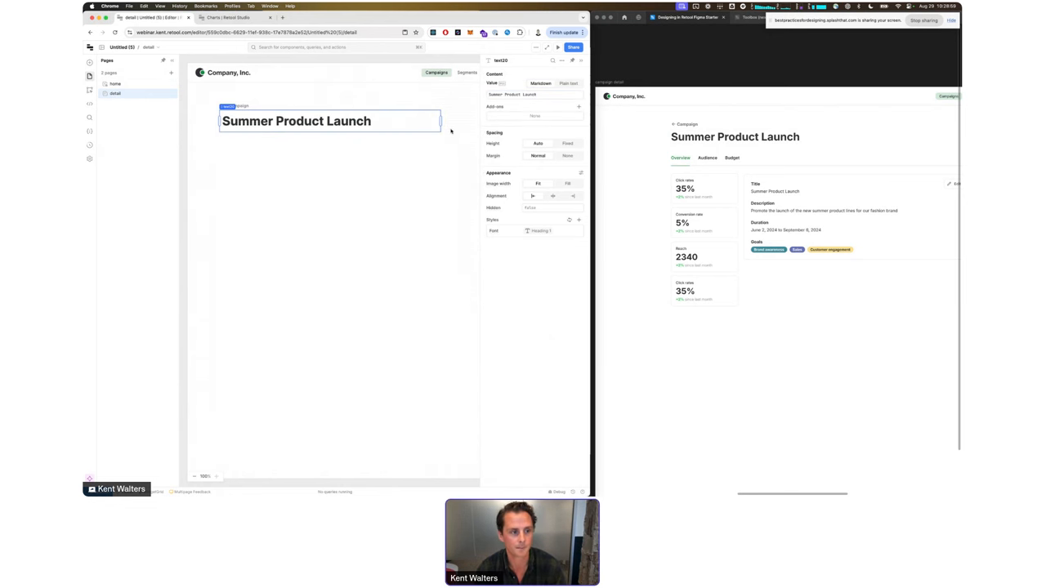
pyautogui.click(311, 159)
pyautogui.click(819, 219)
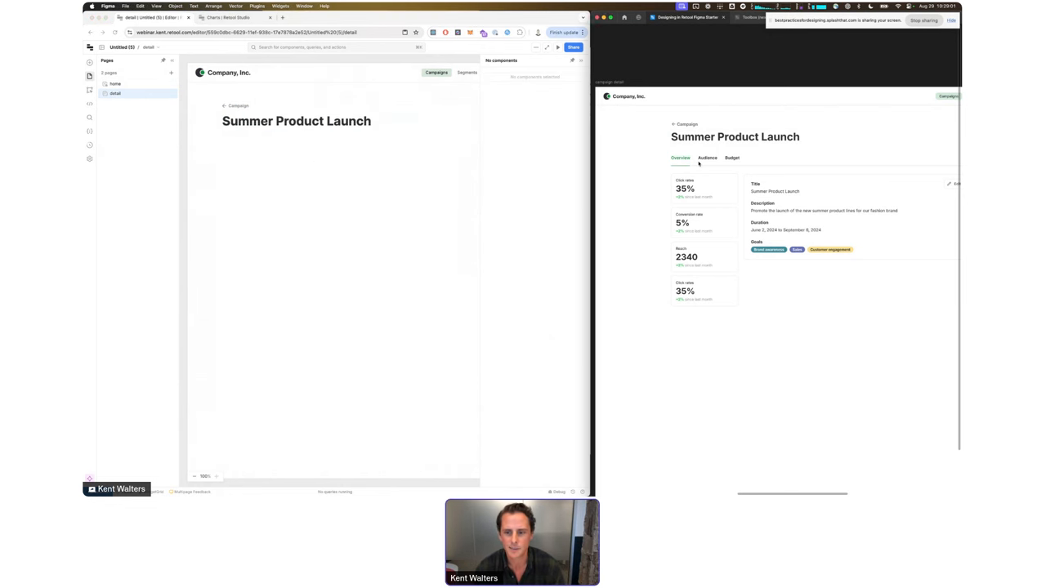
# Step: Add a tabbed container across the content width below the Summer Product Launch heading
pyautogui.hscroll(3, 669, 165)
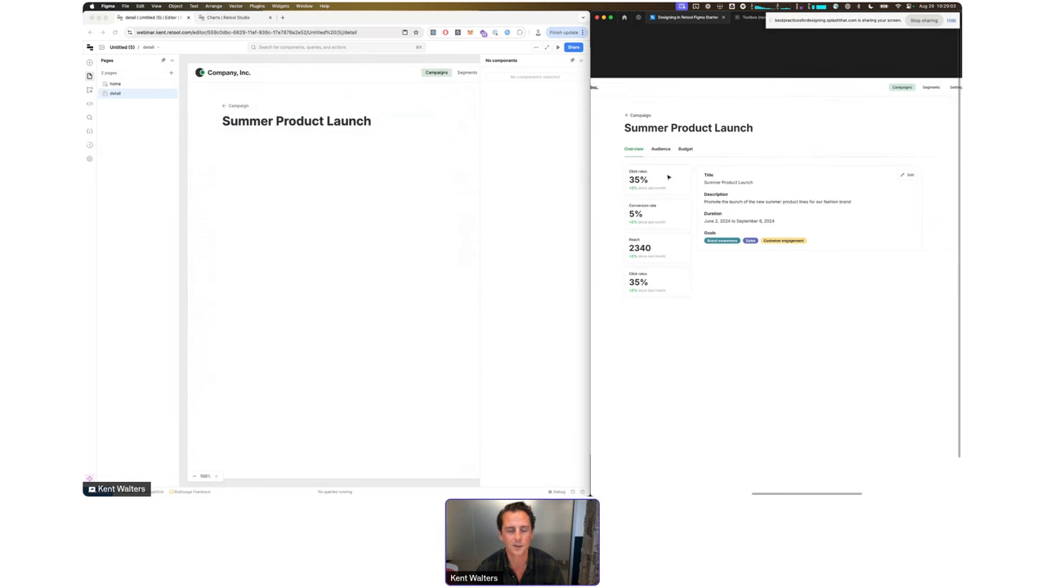
pyautogui.click(212, 198)
pyautogui.click(212, 198)
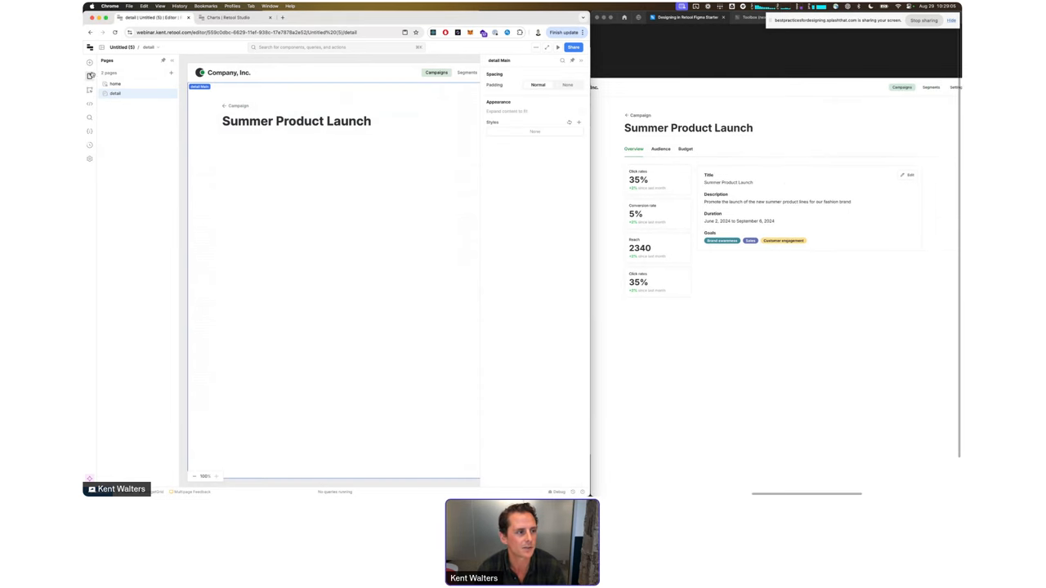
pyautogui.click(90, 62)
pyautogui.write('tabb')
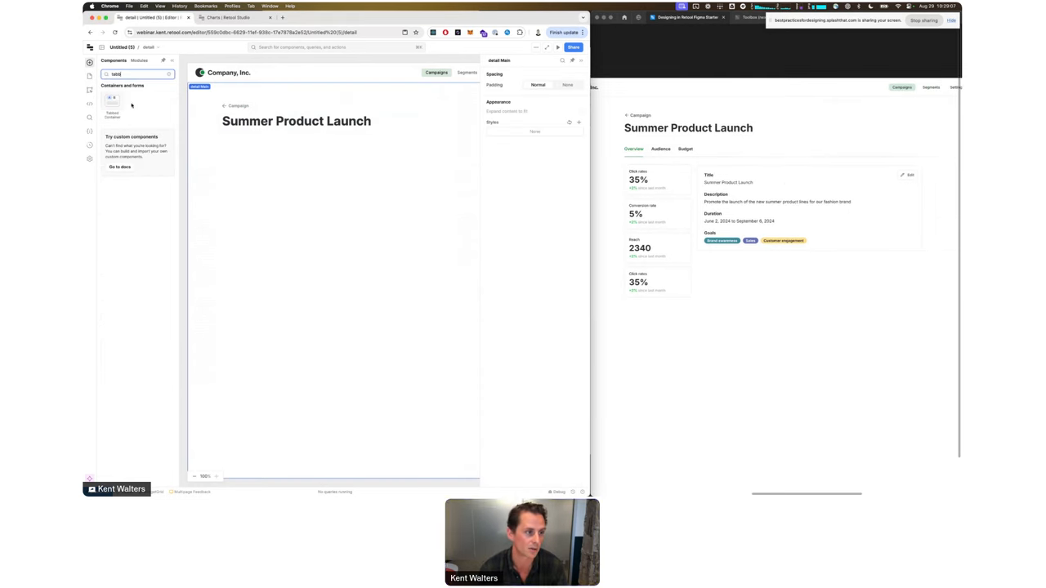
pyautogui.moveTo(129, 103); pyautogui.dragTo(467, 168)
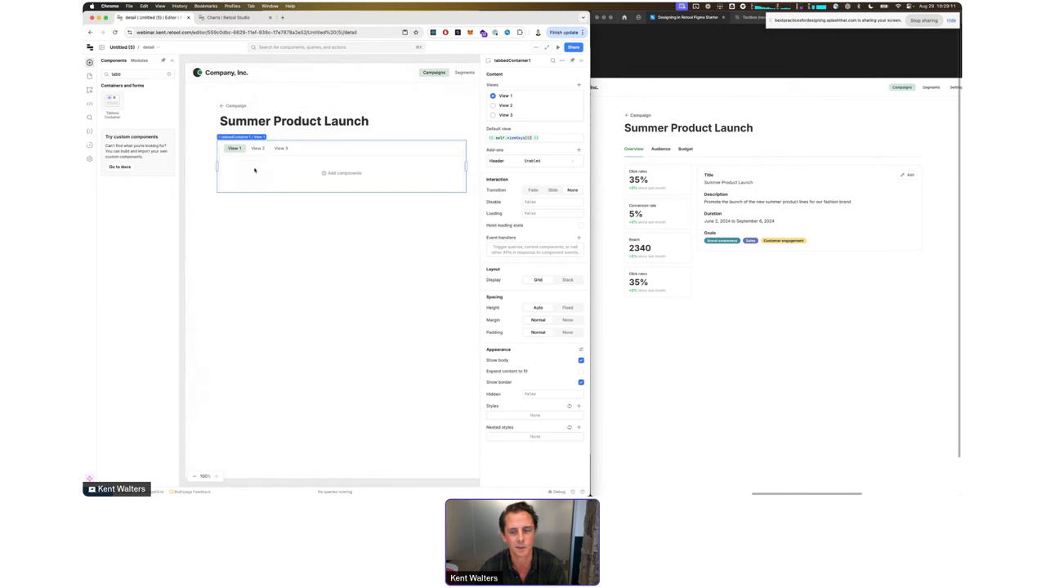
# Step: Lower the tabbed container slightly and move its tabs out of the header to sit directly above it
pyautogui.click(651, 158)
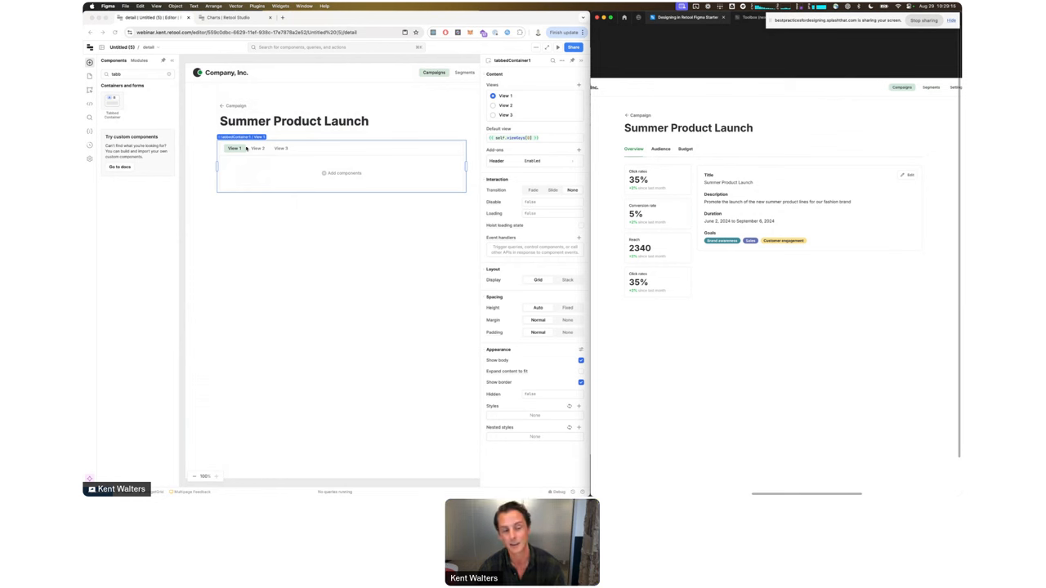
pyautogui.scroll(5, 625, 155)
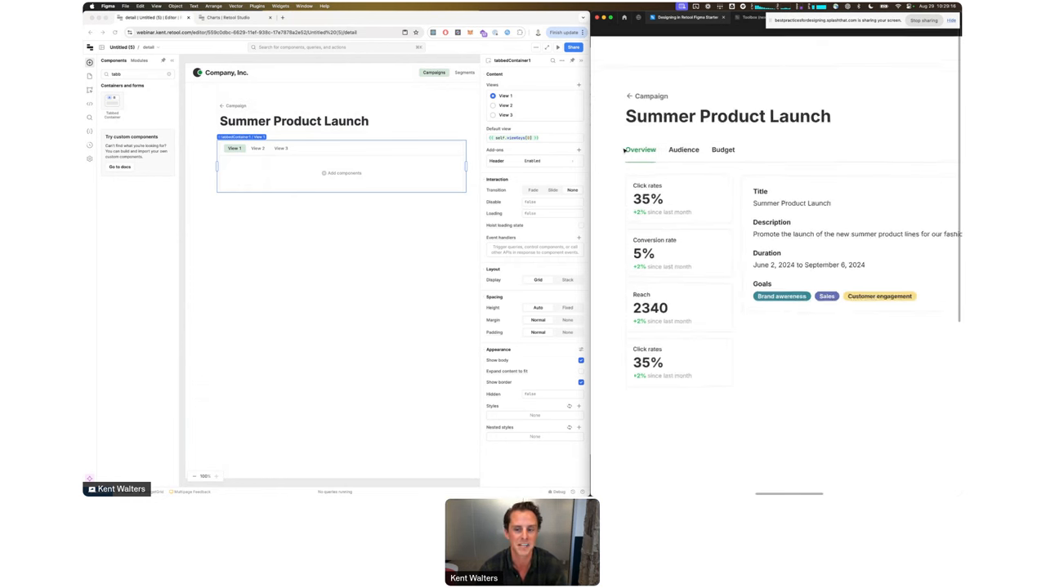
pyautogui.click(228, 194)
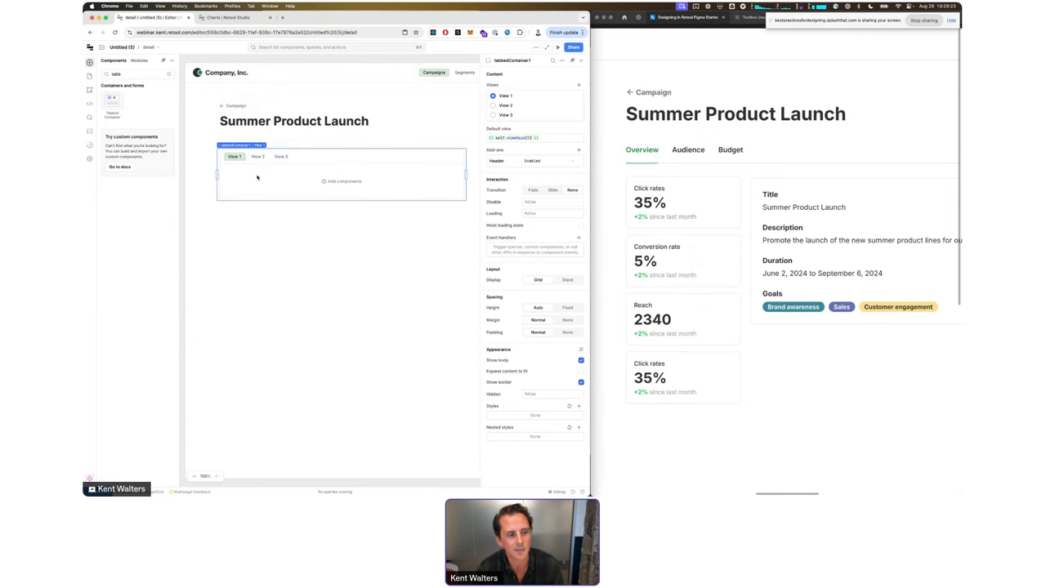
pyautogui.moveTo(328, 160); pyautogui.dragTo(319, 145)
pyautogui.click(254, 178)
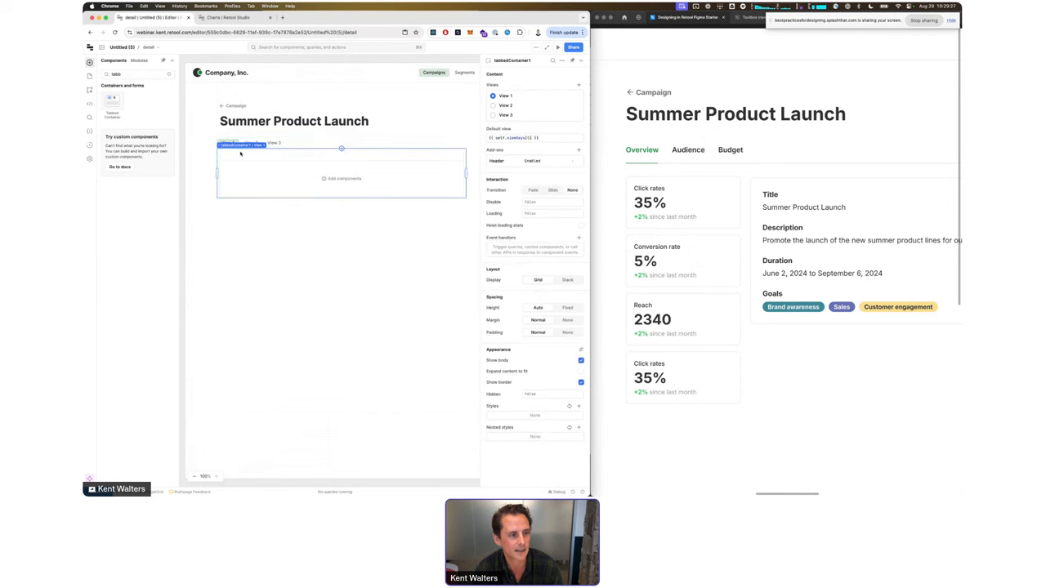
# Step: Try switching between the detached tabs' views, return to View 1 and set the tabs' variant to Line
pyautogui.click(250, 145)
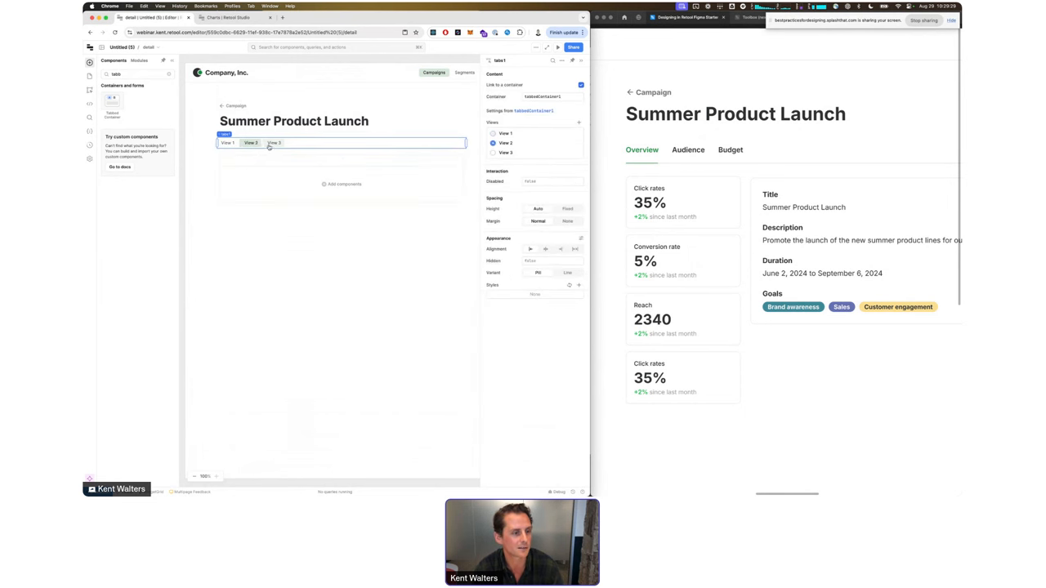
pyautogui.click(252, 145)
pyautogui.click(228, 144)
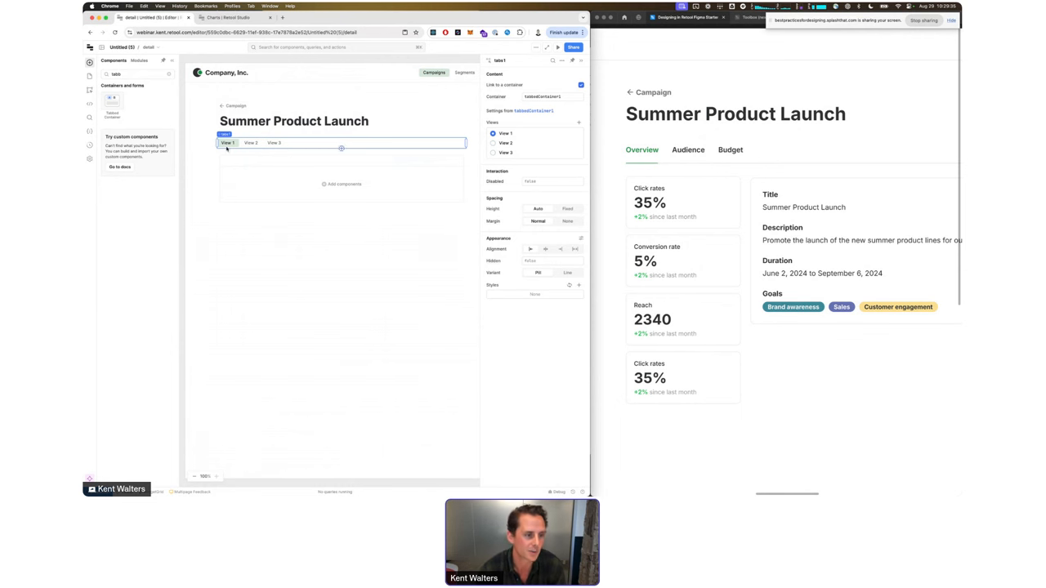
pyautogui.click(571, 276)
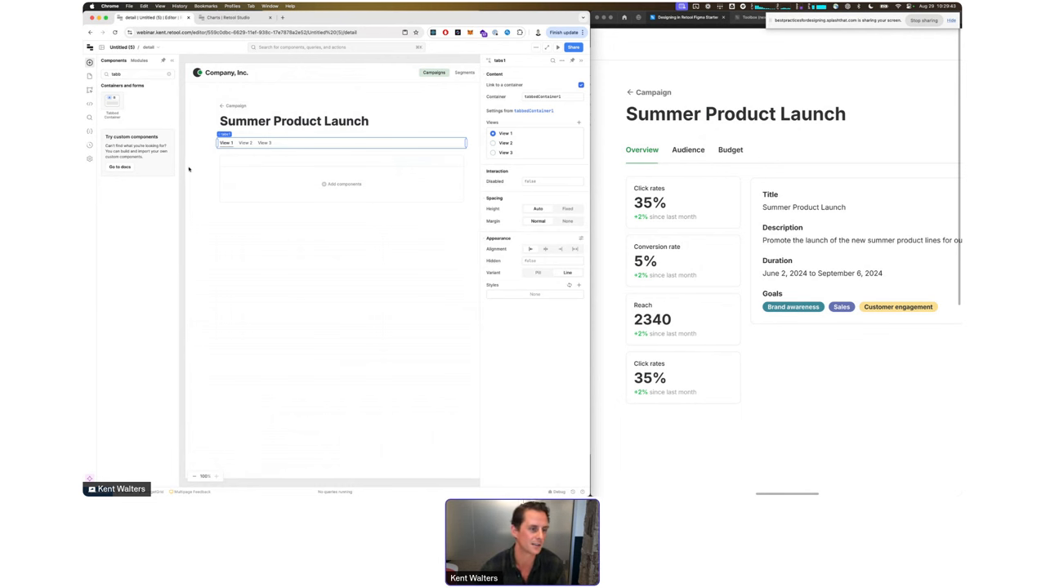
# Step: Give the tabs a fixed height, make them slightly taller and adjust their vertical position below the heading
pyautogui.click(562, 209)
pyautogui.moveTo(265, 146); pyautogui.dragTo(277, 153)
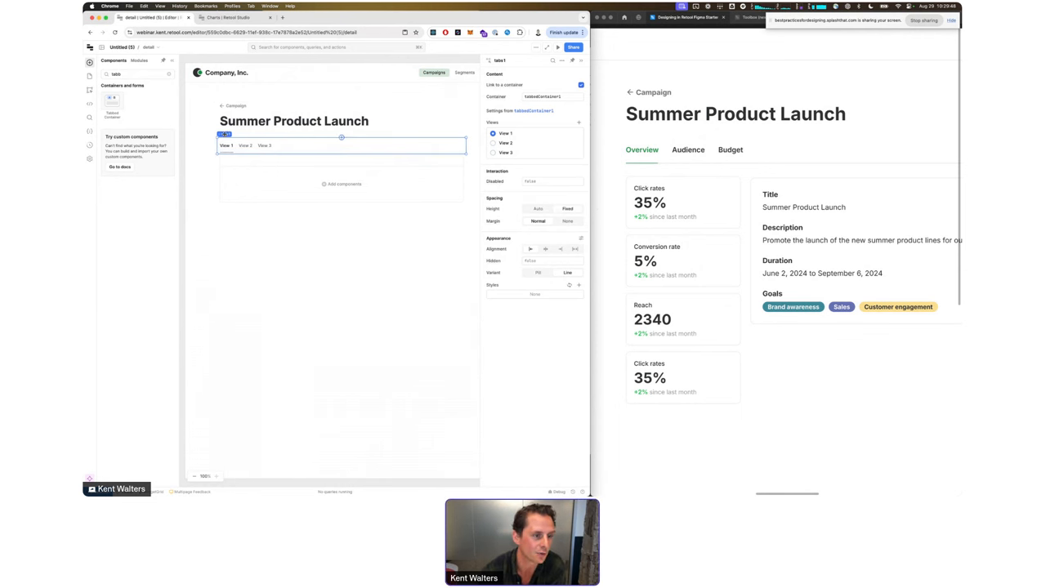
pyautogui.moveTo(225, 134); pyautogui.dragTo(225, 128)
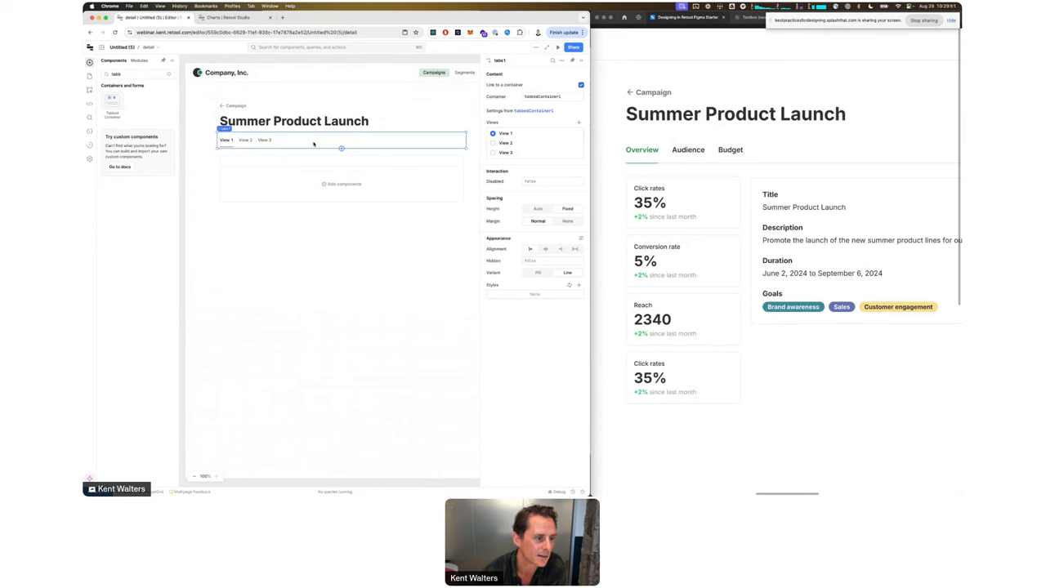
pyautogui.press('Down')
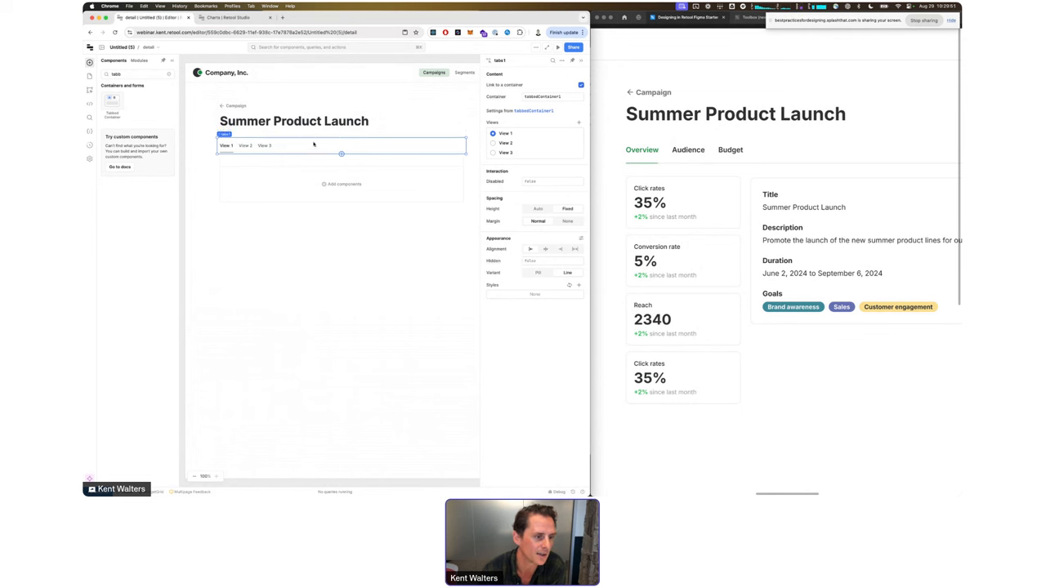
# Step: Rename the first view of the tabs to Overview
pyautogui.click(229, 157)
pyautogui.click(229, 146)
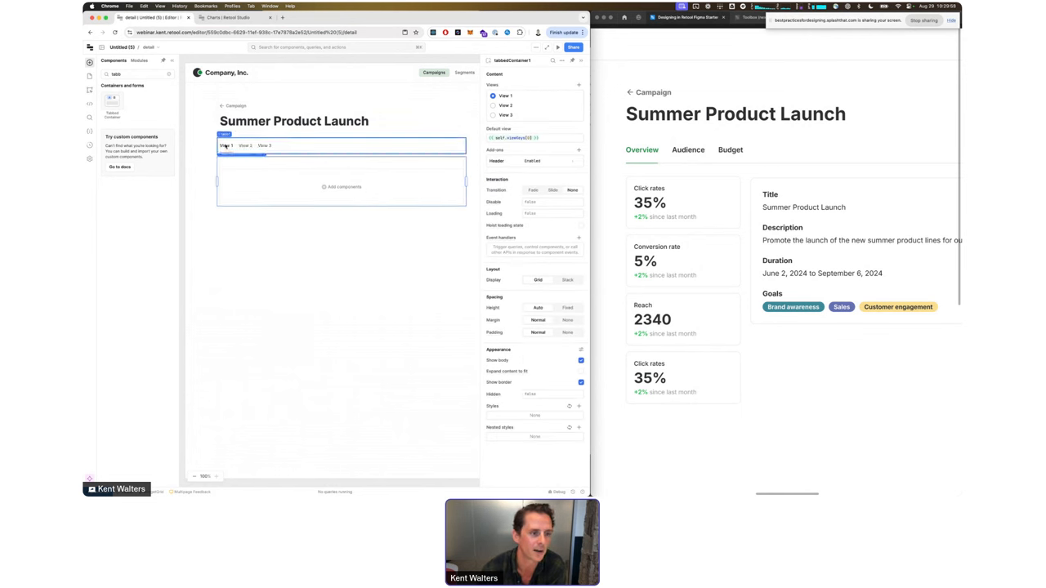
pyautogui.click(509, 137)
pyautogui.click(433, 111)
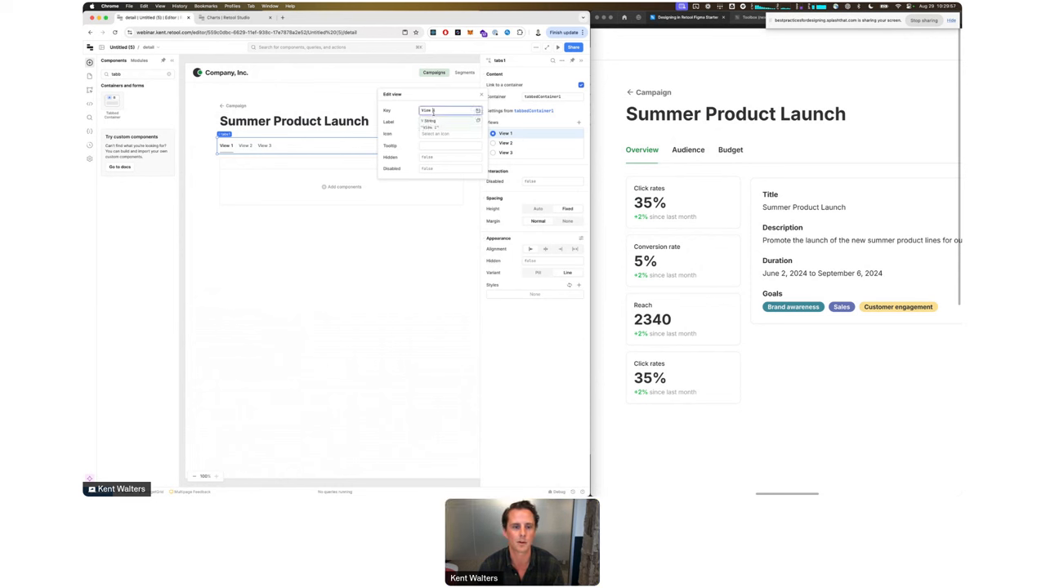
pyautogui.press('super+a')
pyautogui.write('Overview')
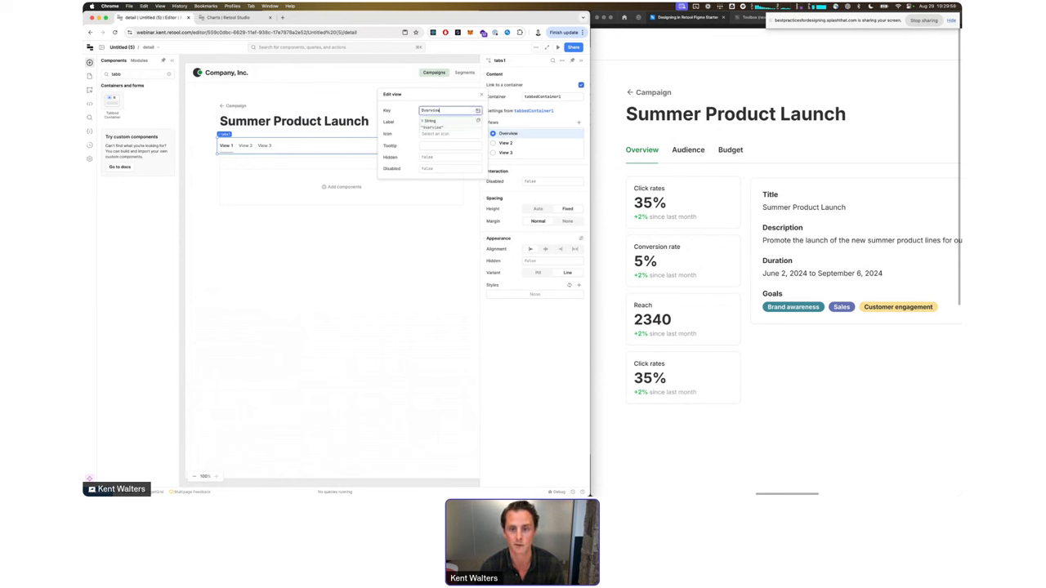
# Step: Rename the second view of the tabs to Audience
pyautogui.click(506, 143)
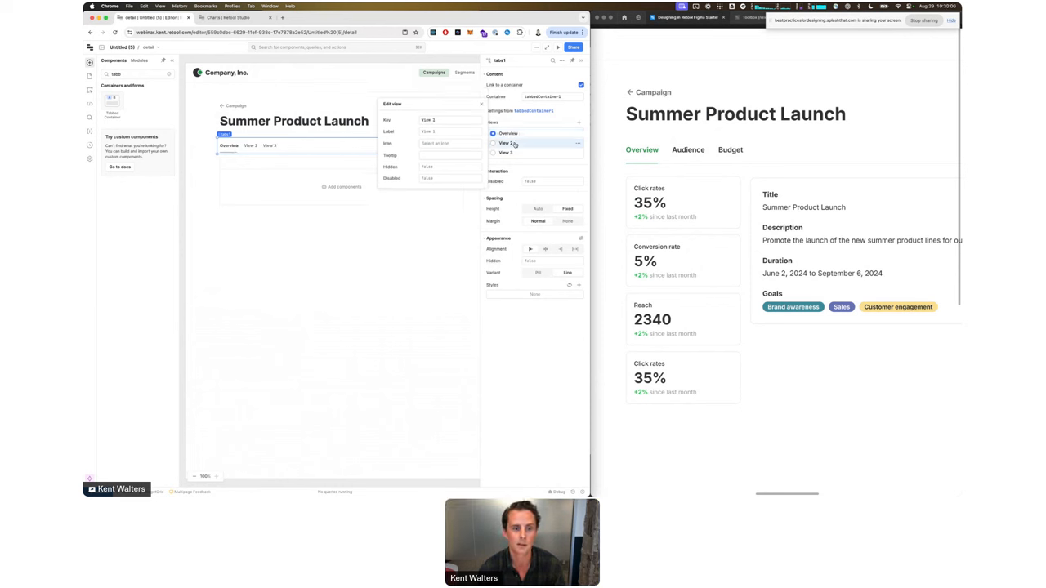
pyautogui.click(437, 119)
pyautogui.press('super+a')
pyautogui.write('Aud')
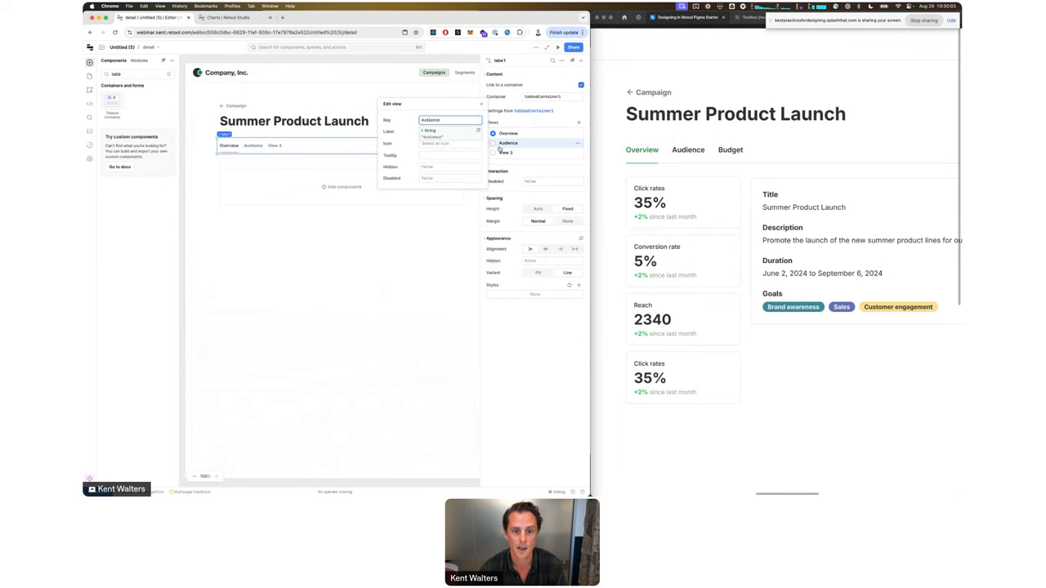
pyautogui.write('ience')
# Step: Rename the third view of the tabs to Budget and close the view editor
pyautogui.click(499, 152)
pyautogui.click(432, 128)
pyautogui.press('super+a')
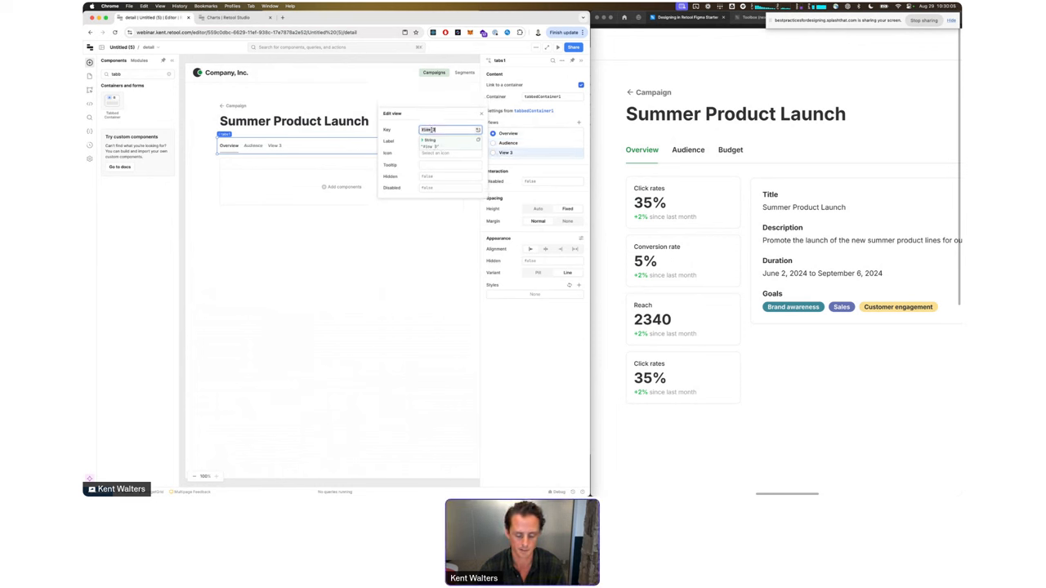
pyautogui.write('Budget')
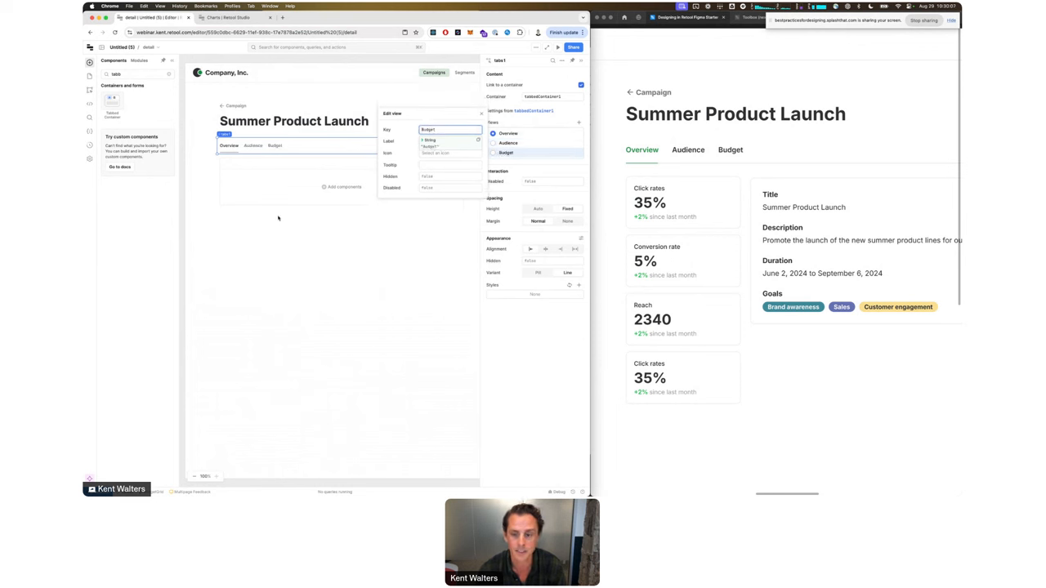
pyautogui.click(524, 332)
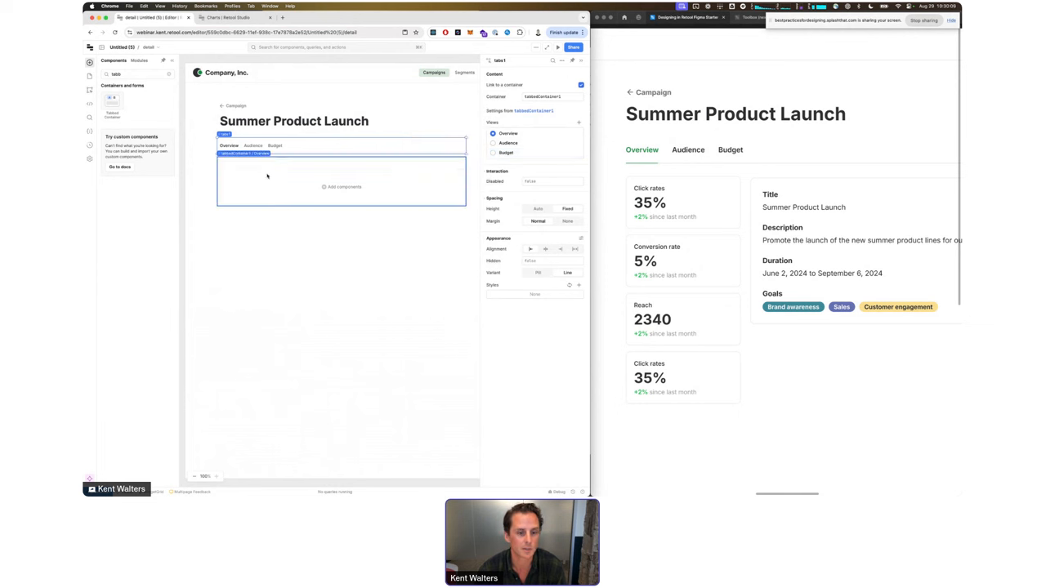
# Step: Add a selected text style to the tabs using the dark green color token
pyautogui.click(579, 286)
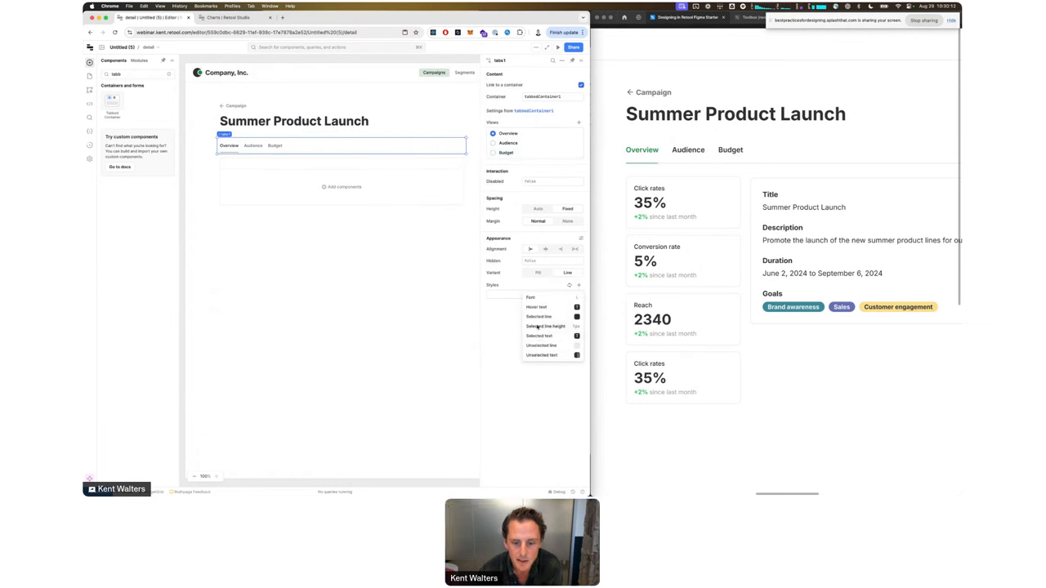
pyautogui.click(537, 336)
pyautogui.click(526, 297)
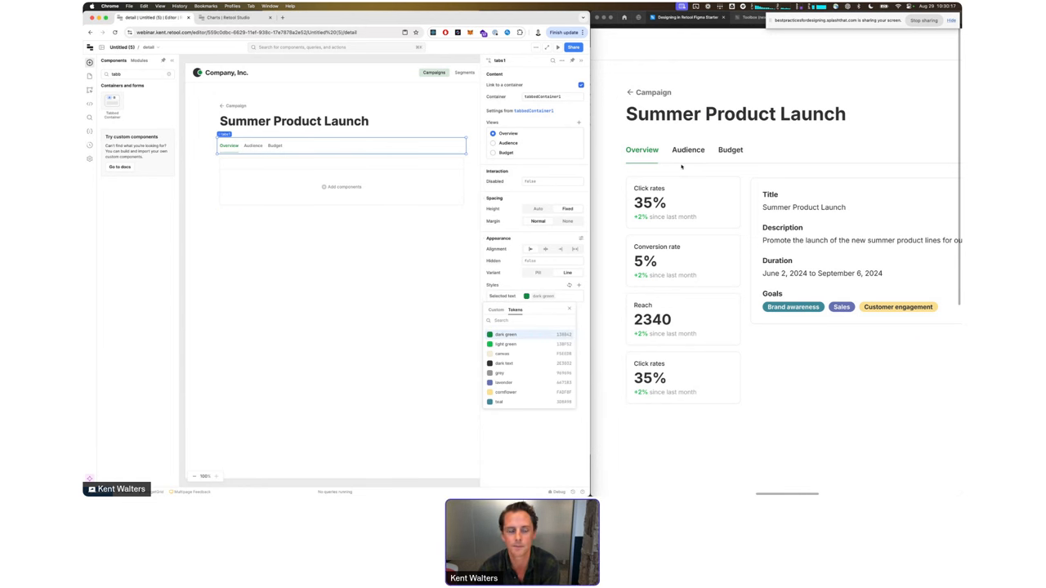
pyautogui.click(287, 241)
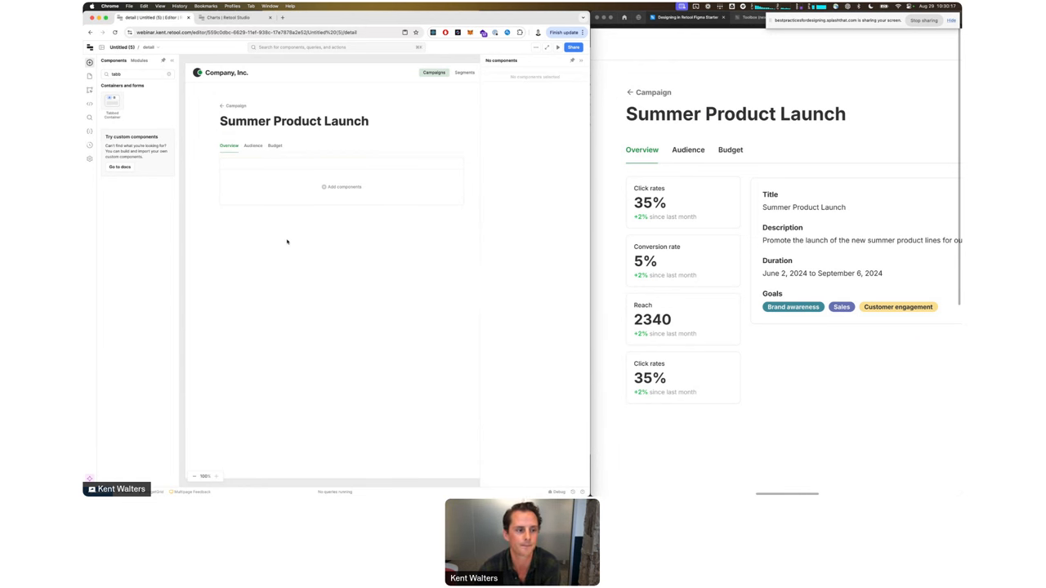
# Step: Switch the tabs to Audience and back to Overview to check the linked container
pyautogui.click(248, 150)
pyautogui.click(252, 147)
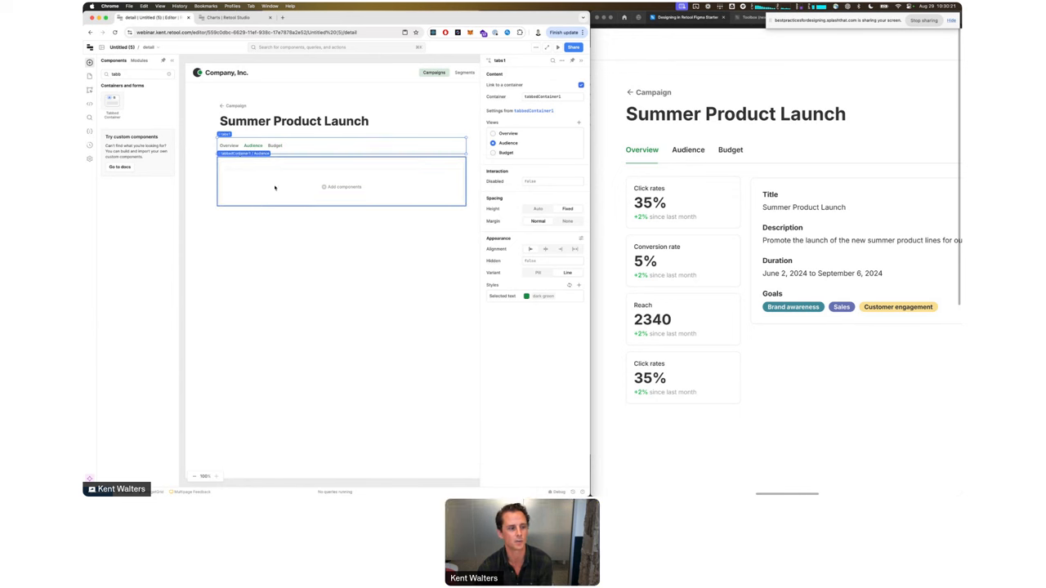
pyautogui.click(230, 147)
pyautogui.click(268, 201)
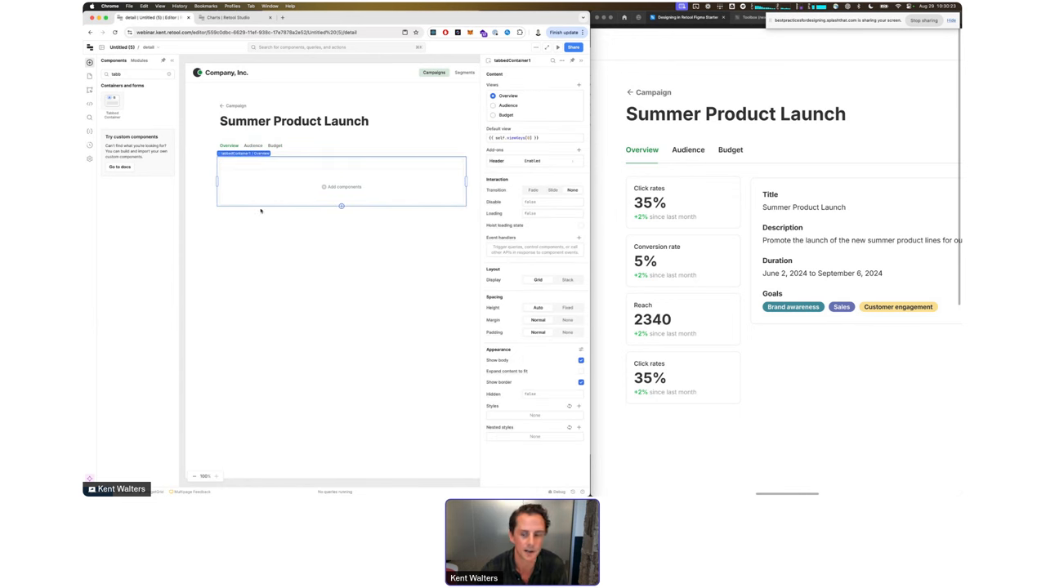
# Step: Strip the tabbed container of its border, header, padding and margin, following the Figma detail mockup
pyautogui.press('super+Tab')
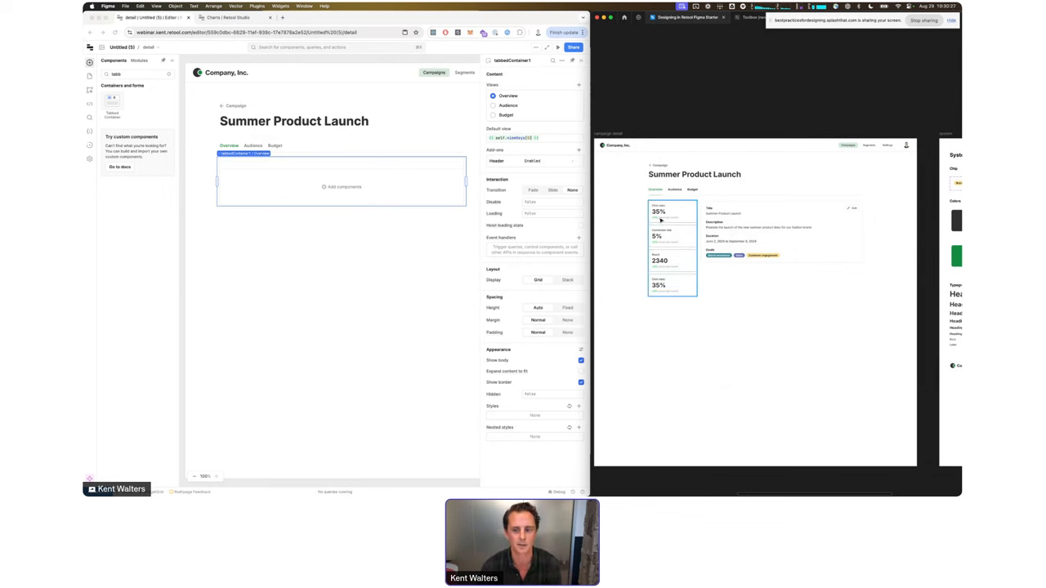
pyautogui.scroll(5, 660, 217)
pyautogui.scroll(-2, 660, 217)
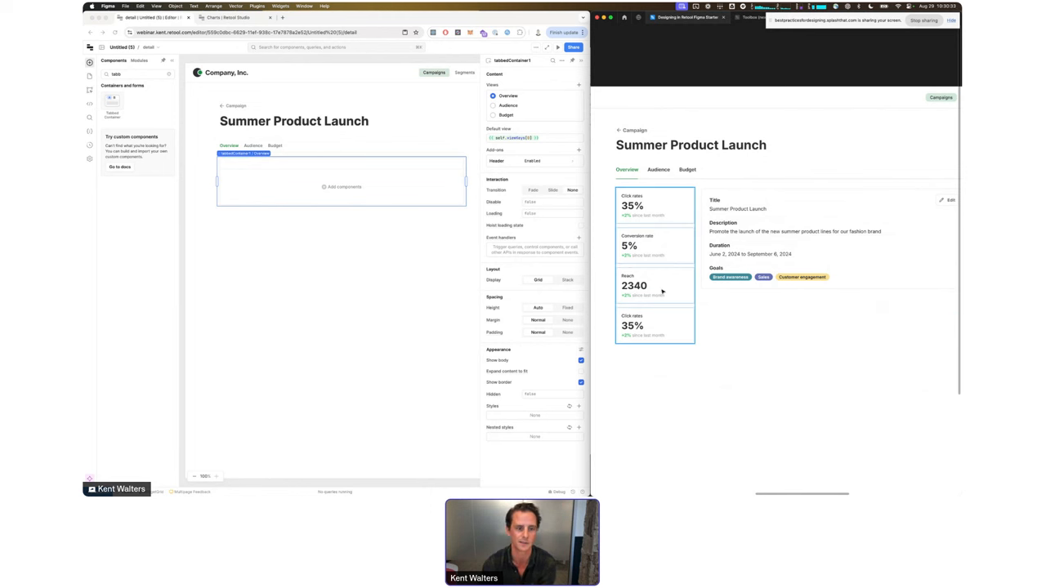
pyautogui.click(267, 187)
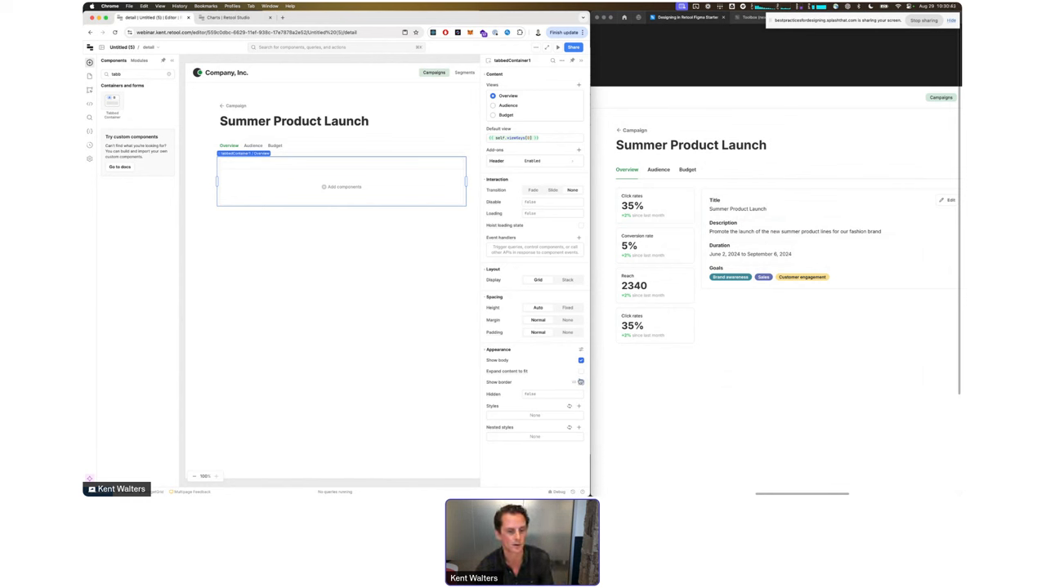
pyautogui.click(567, 332)
pyautogui.click(565, 319)
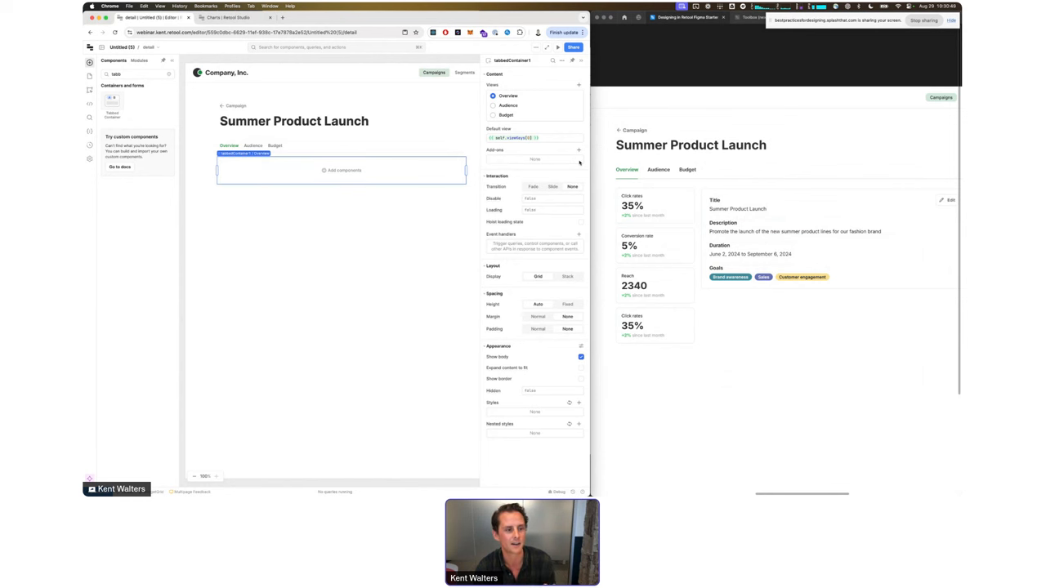
pyautogui.click(278, 229)
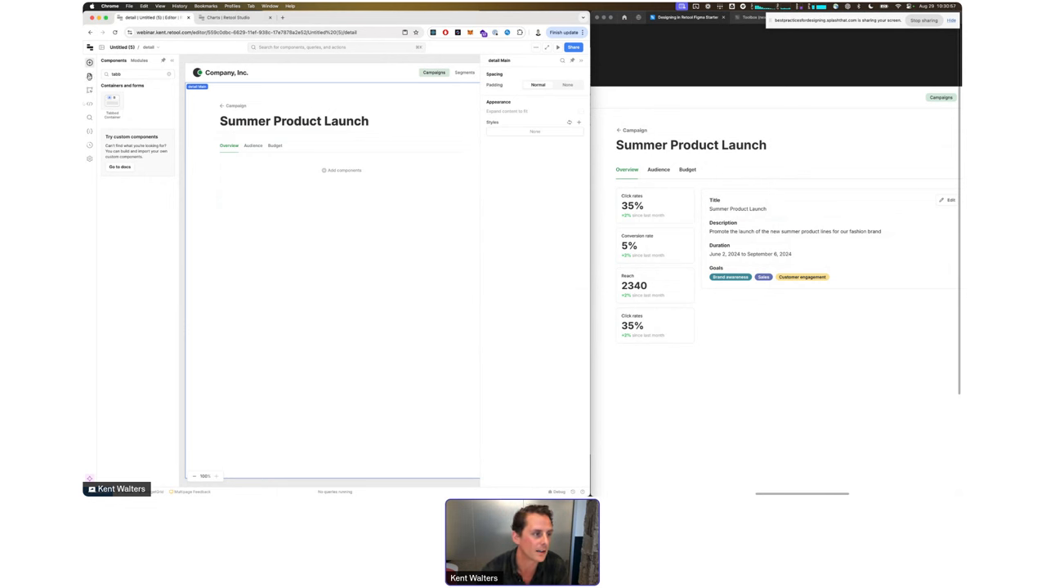
# Step: Copy the first Click rate card from the home page and paste it on the detail page
pyautogui.click(89, 76)
pyautogui.click(115, 83)
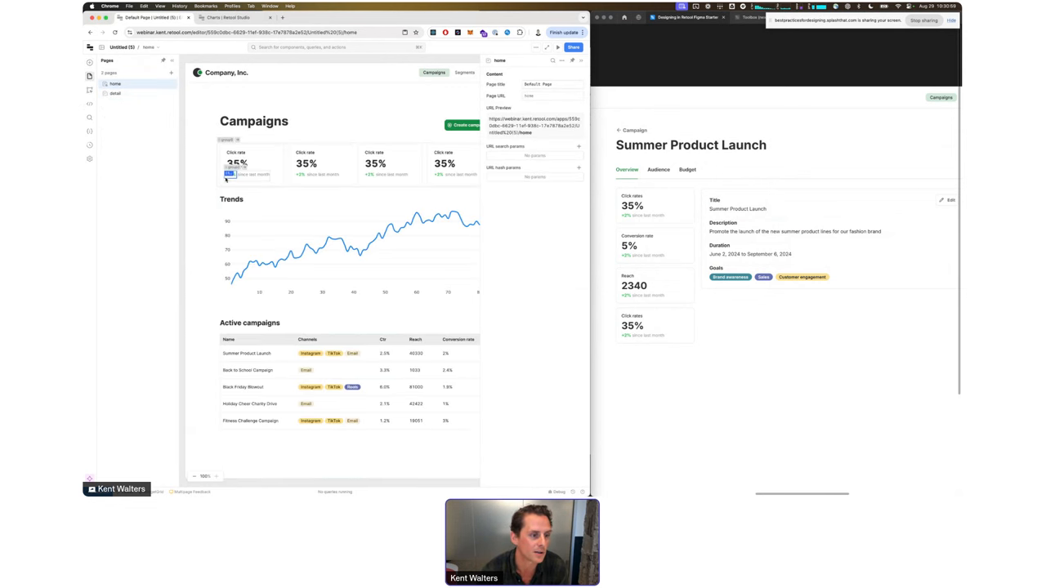
pyautogui.click(226, 179)
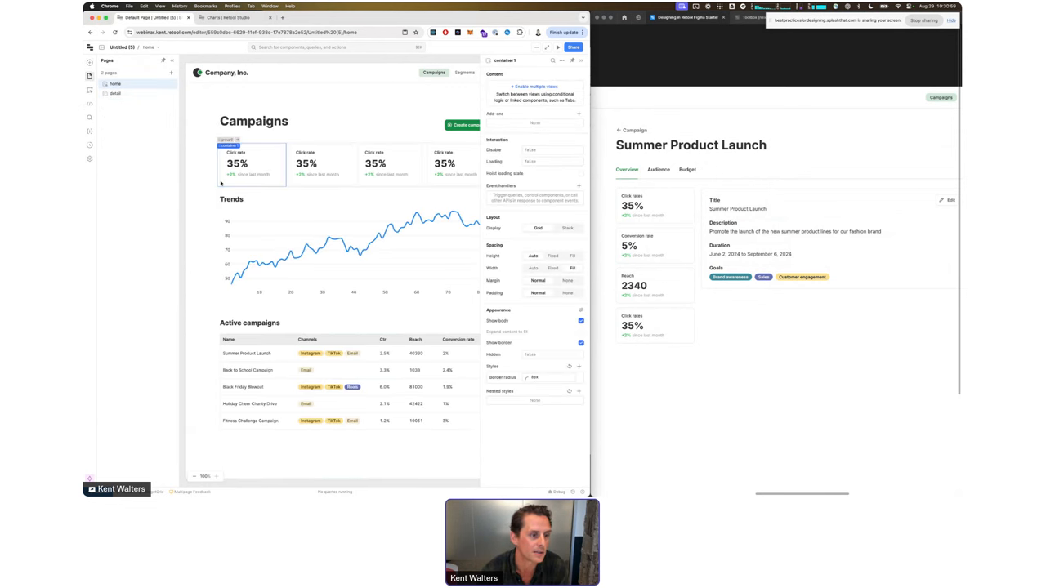
pyautogui.click(115, 94)
pyautogui.hotkey('ctrl', 'v')
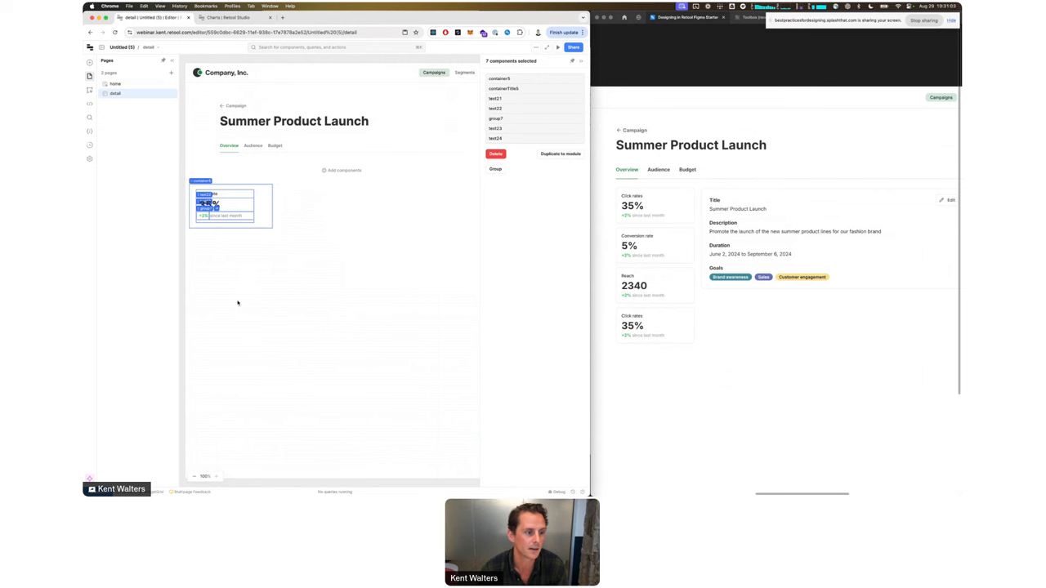
# Step: Duplicate the Click rate card to make four copies and place one in the upper-left corner of the Overview container
pyautogui.click(238, 303)
pyautogui.click(210, 222)
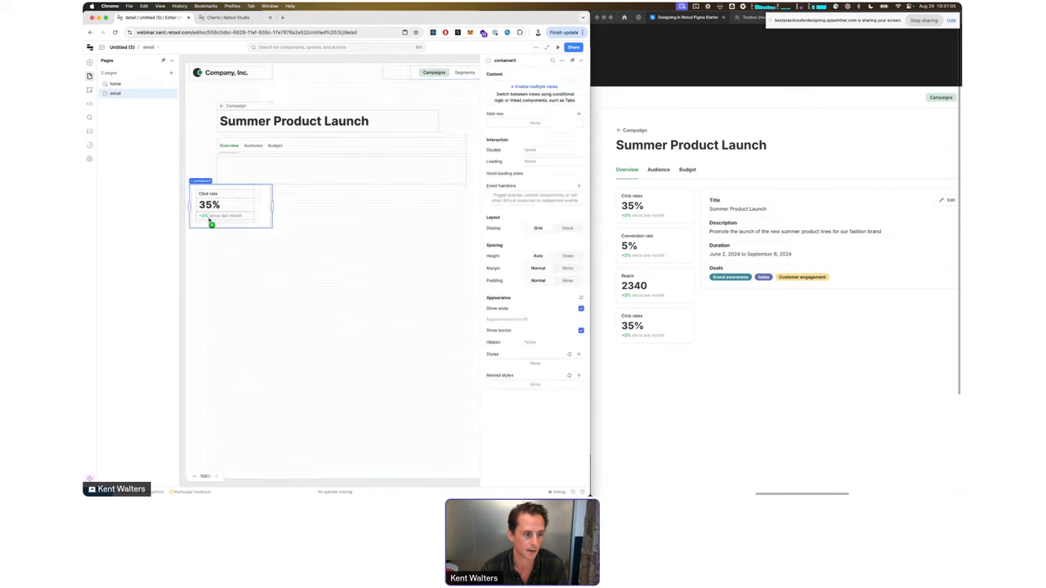
pyautogui.moveTo(211, 223); pyautogui.dragTo(228, 161)
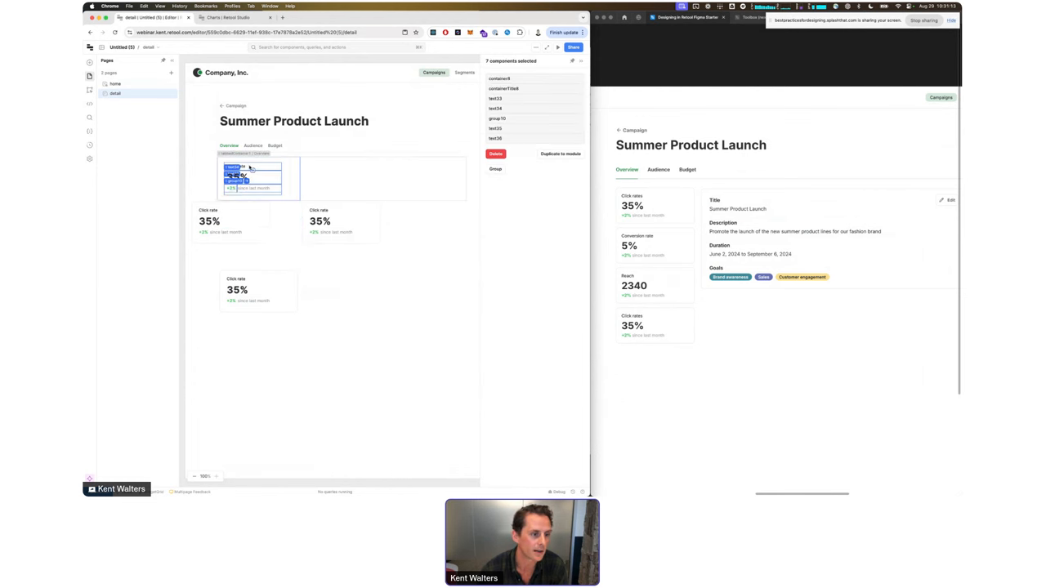
pyautogui.click(286, 228)
pyautogui.click(222, 194)
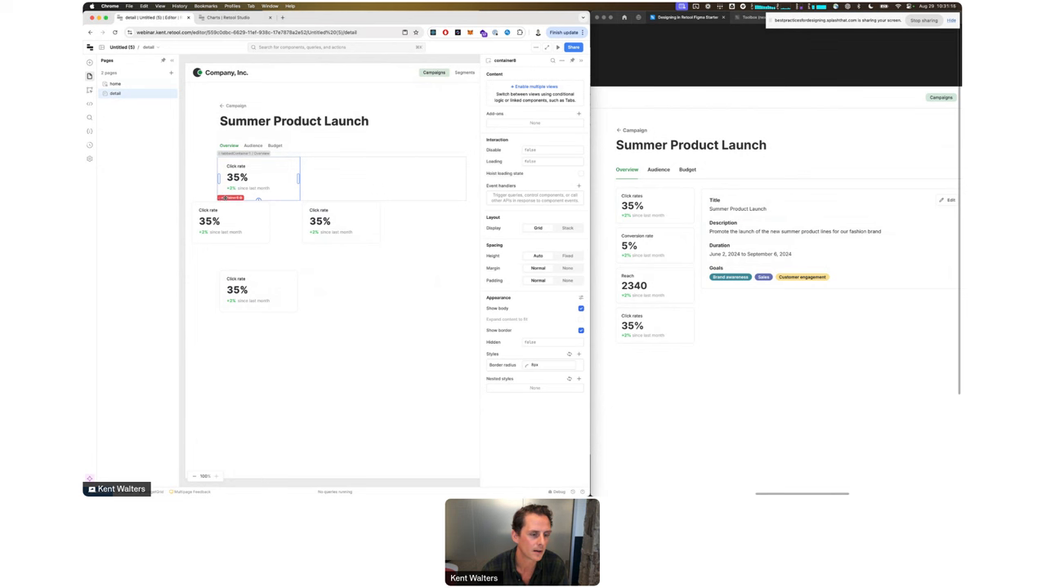
pyautogui.moveTo(222, 198); pyautogui.dragTo(341, 276)
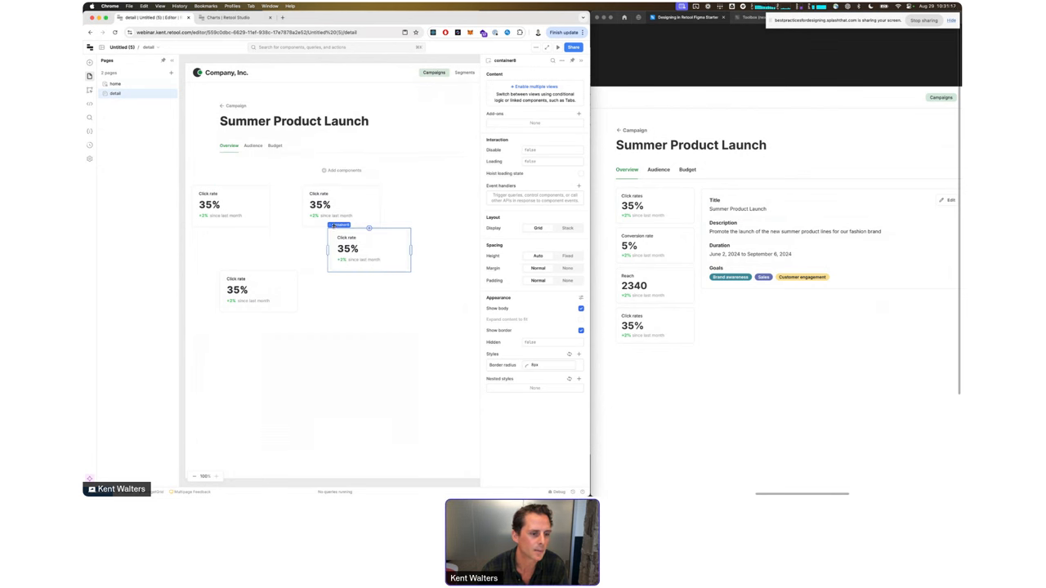
pyautogui.moveTo(333, 226); pyautogui.dragTo(223, 161)
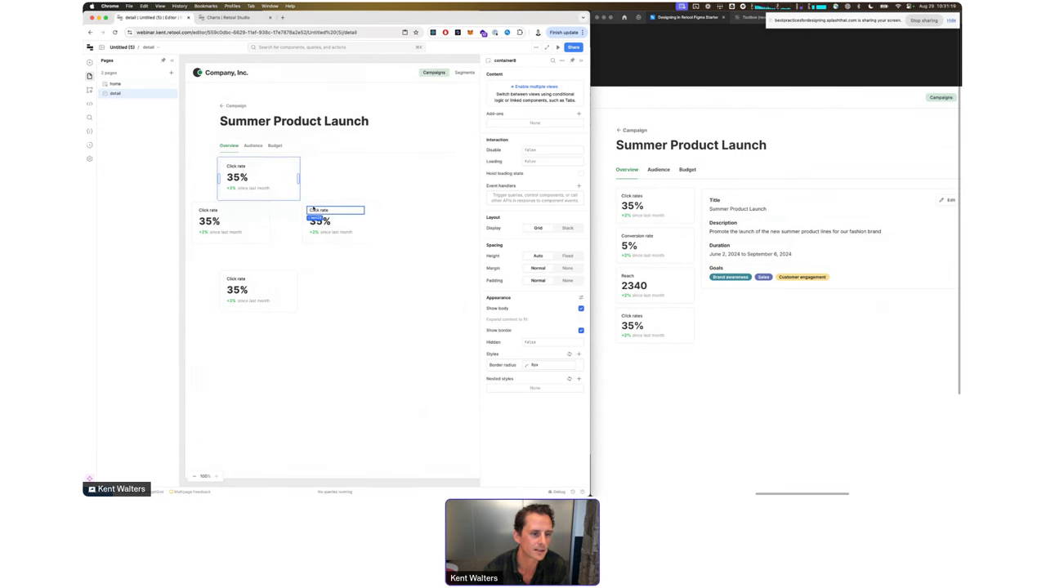
# Step: Set the tabbed container's height to Fixed and extend it downward to make room for more cards
pyautogui.click(319, 182)
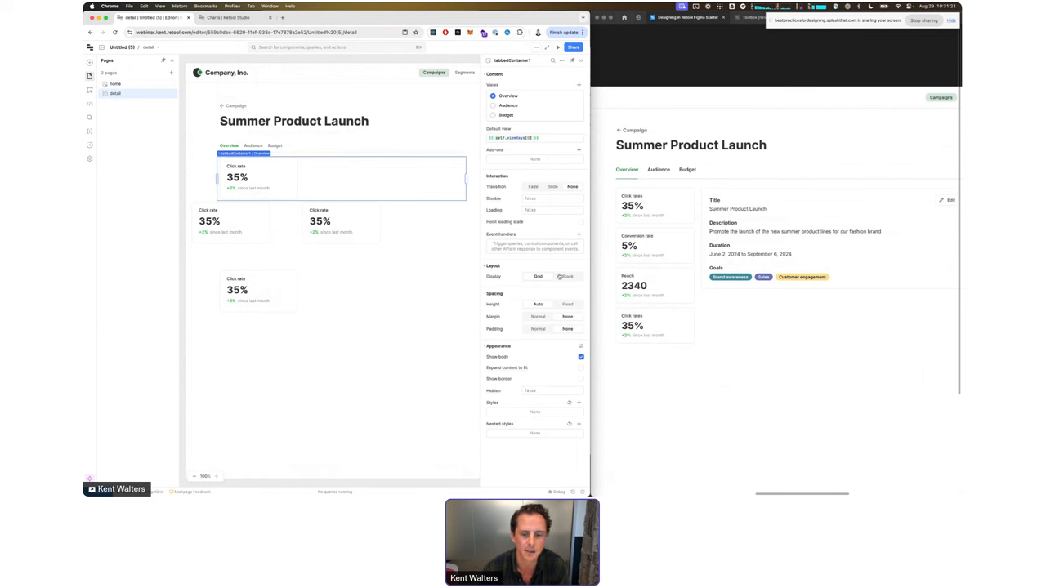
pyautogui.click(559, 303)
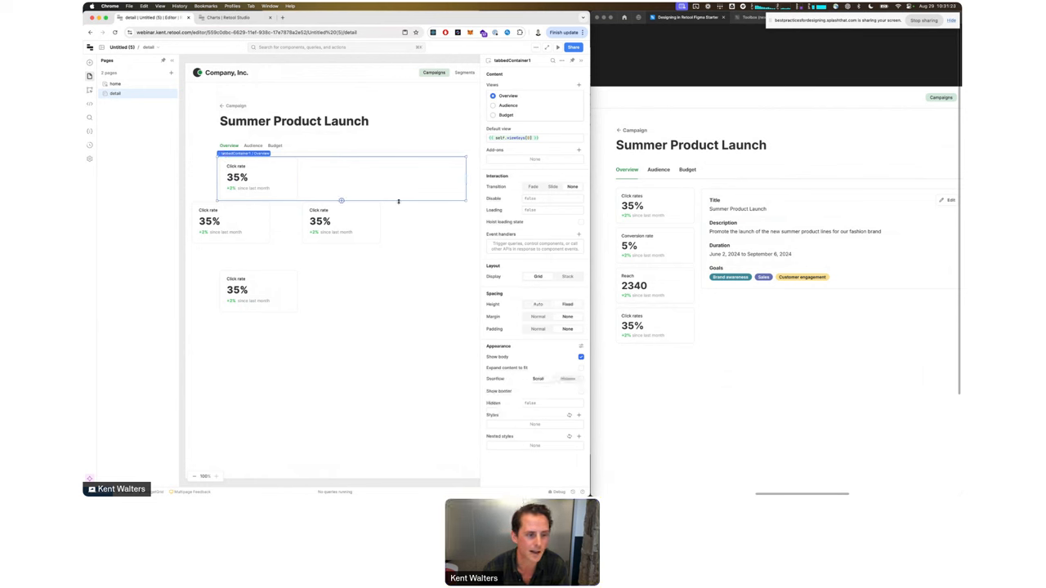
pyautogui.moveTo(397, 201); pyautogui.dragTo(392, 310)
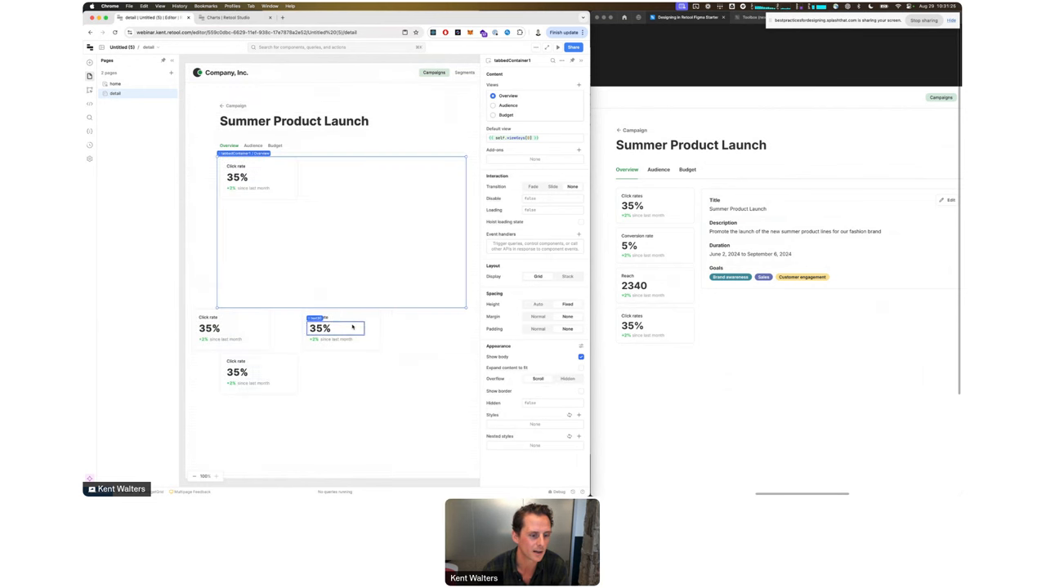
# Step: Stack the other three Click rate cards beneath the first inside the tabbed container and set its height to Auto
pyautogui.click(310, 315)
pyautogui.moveTo(311, 305); pyautogui.dragTo(231, 206)
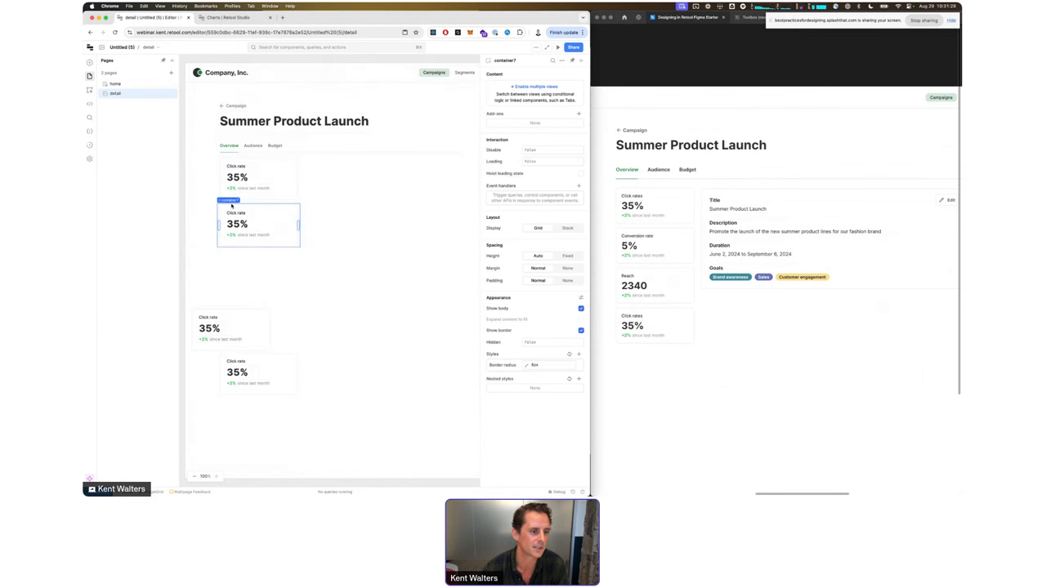
pyautogui.click(237, 323)
pyautogui.moveTo(237, 322); pyautogui.dragTo(226, 247)
pyautogui.click(224, 349)
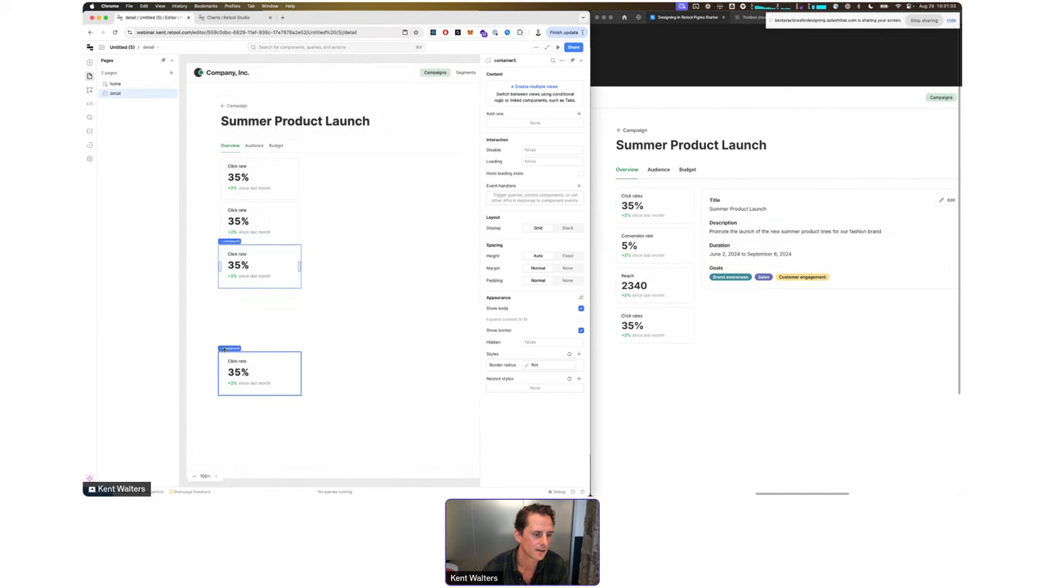
pyautogui.moveTo(224, 349); pyautogui.dragTo(227, 292)
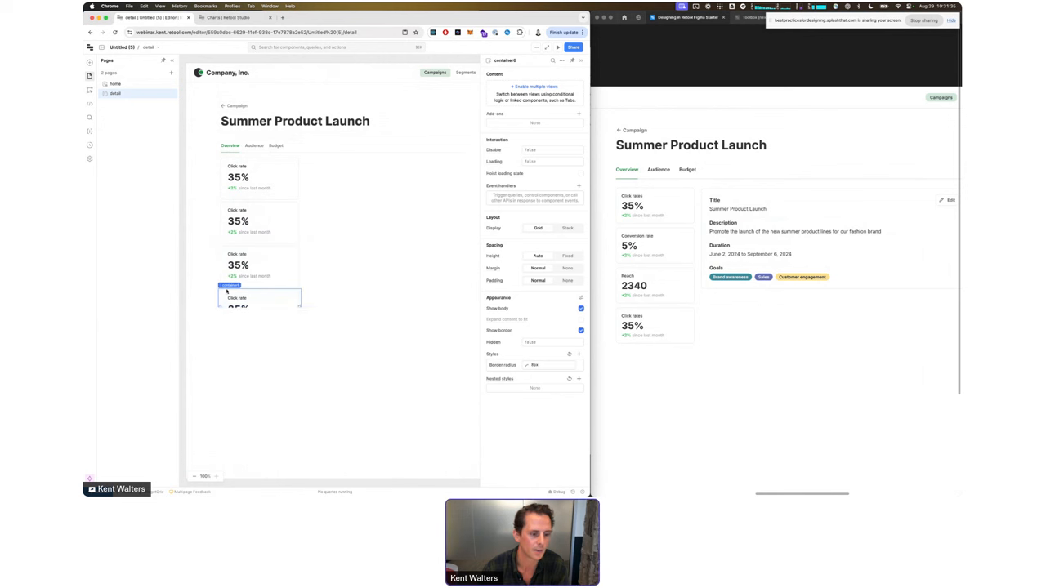
pyautogui.click(353, 251)
pyautogui.click(539, 305)
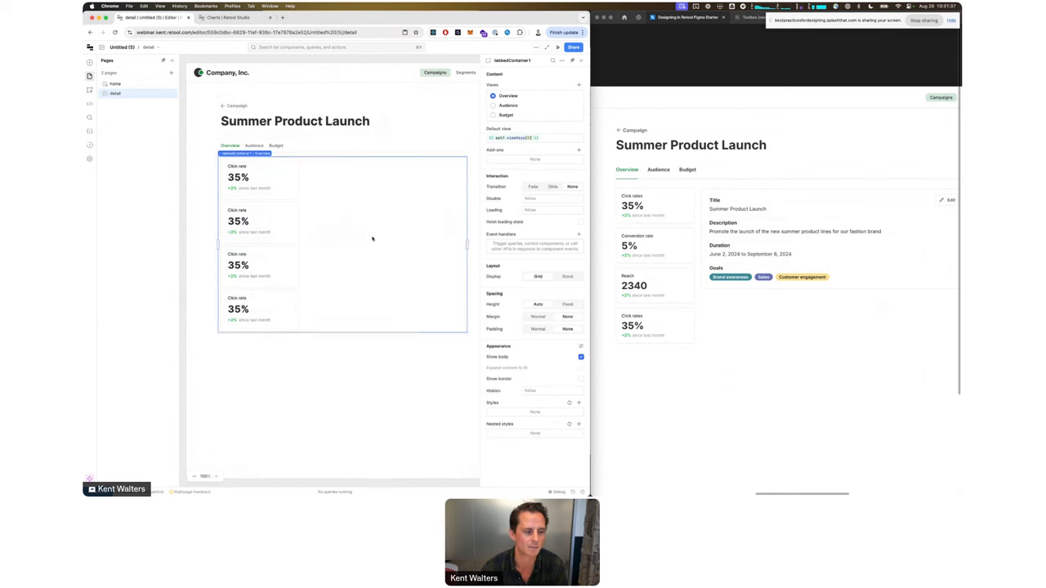
# Step: Add a container beside the stacked cards in the Overview view and remove its header, following the Figma mockup
pyautogui.click(769, 250)
pyautogui.hscroll(1, 769, 250)
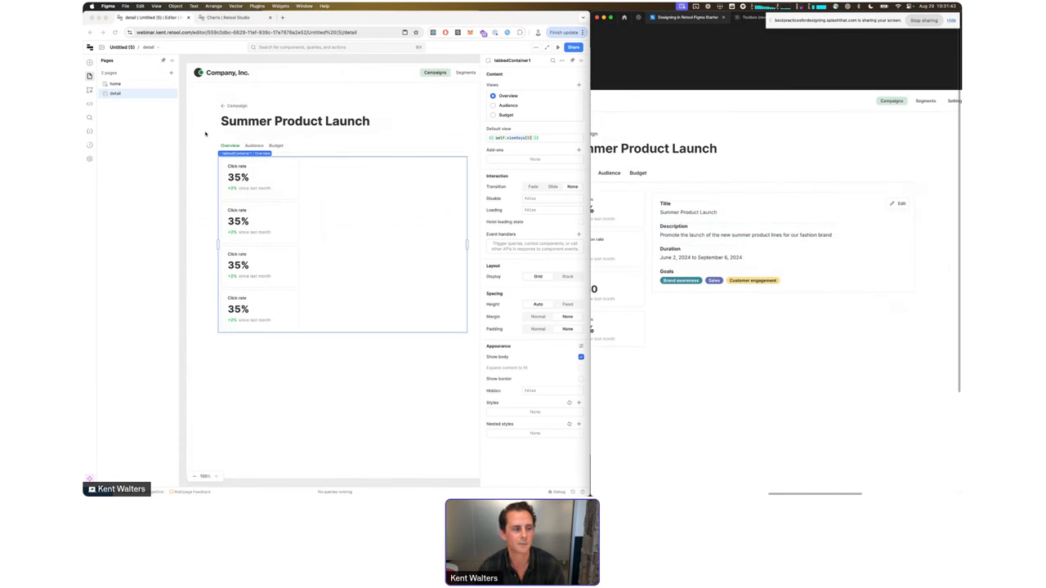
pyautogui.click(113, 68)
pyautogui.click(90, 62)
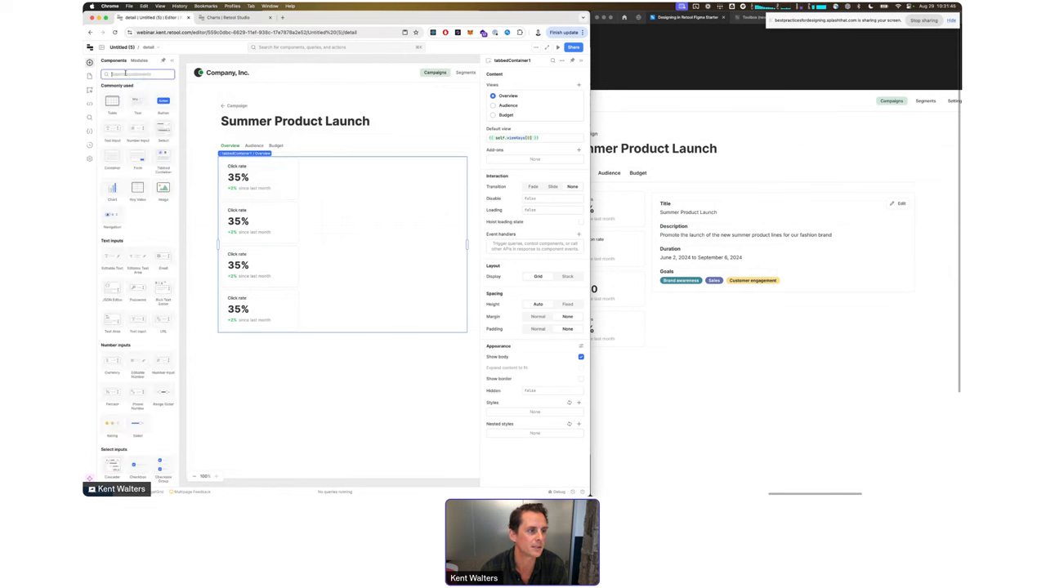
pyautogui.write('con')
pyautogui.moveTo(112, 102); pyautogui.dragTo(318, 161)
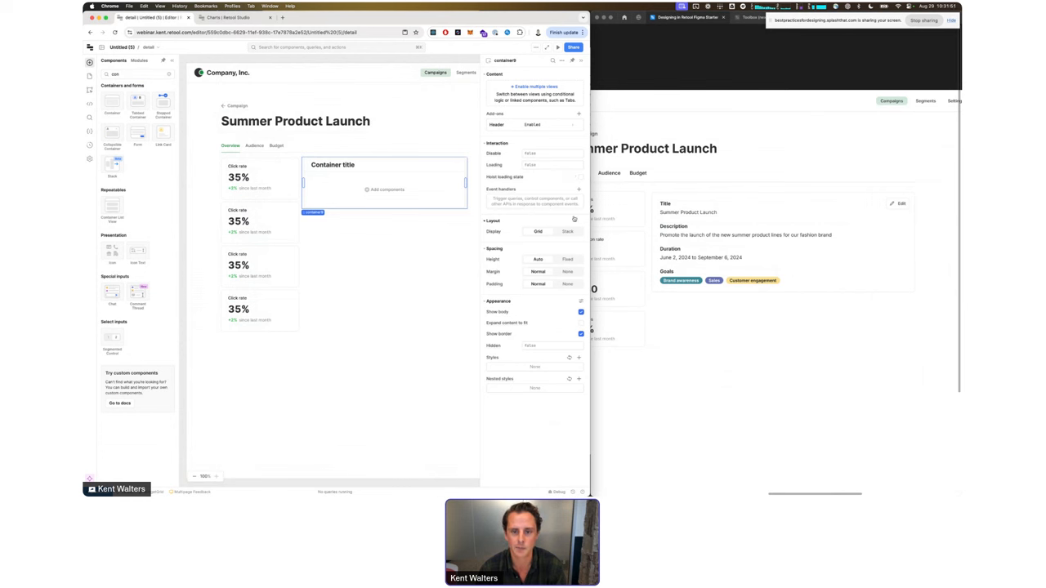
pyautogui.click(578, 125)
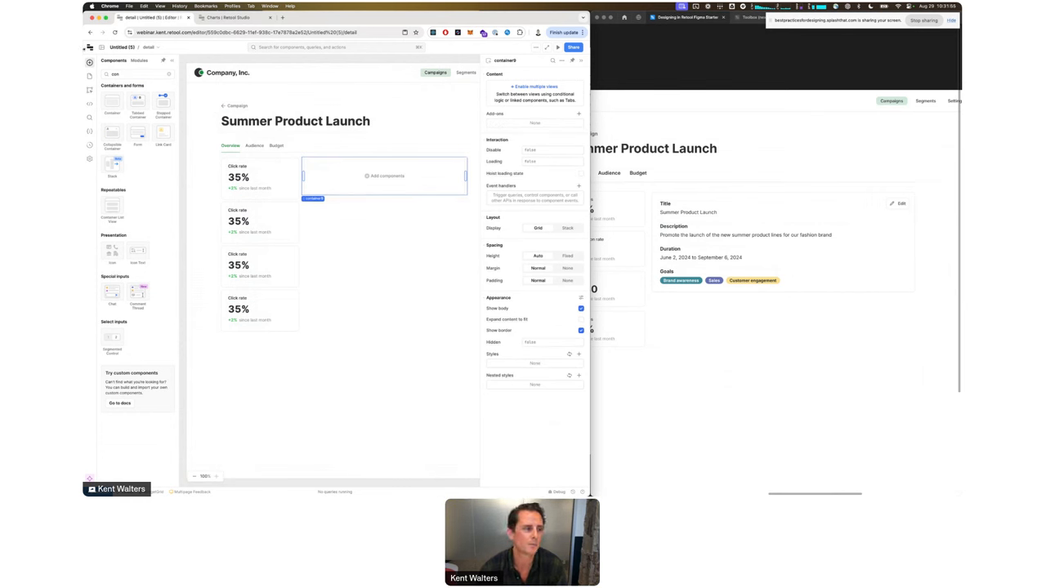
# Step: Add a Key Value component inside the new container and widen it, leaving room beside it for a button
pyautogui.click(122, 74)
pyautogui.press('BackSpace')
pyautogui.press('BackSpace')
pyautogui.press('BackSpace')
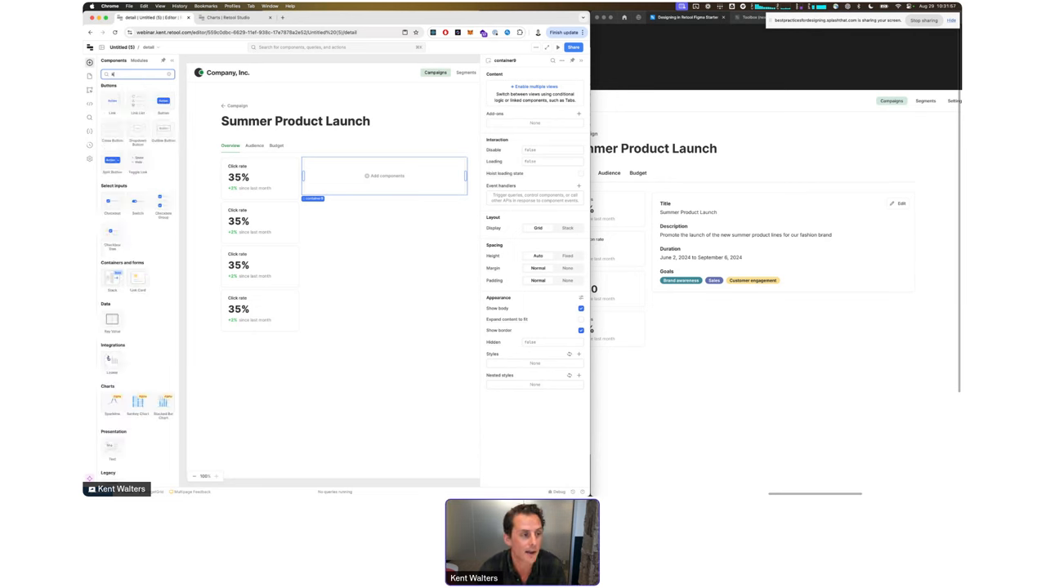
pyautogui.write('key')
pyautogui.moveTo(112, 100); pyautogui.dragTo(325, 166)
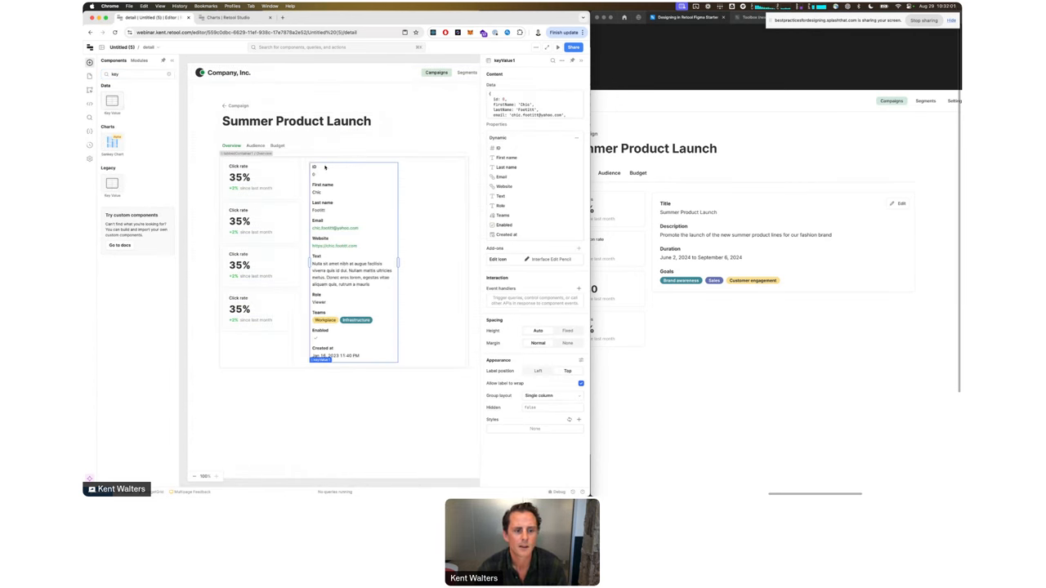
pyautogui.moveTo(398, 262); pyautogui.dragTo(422, 261)
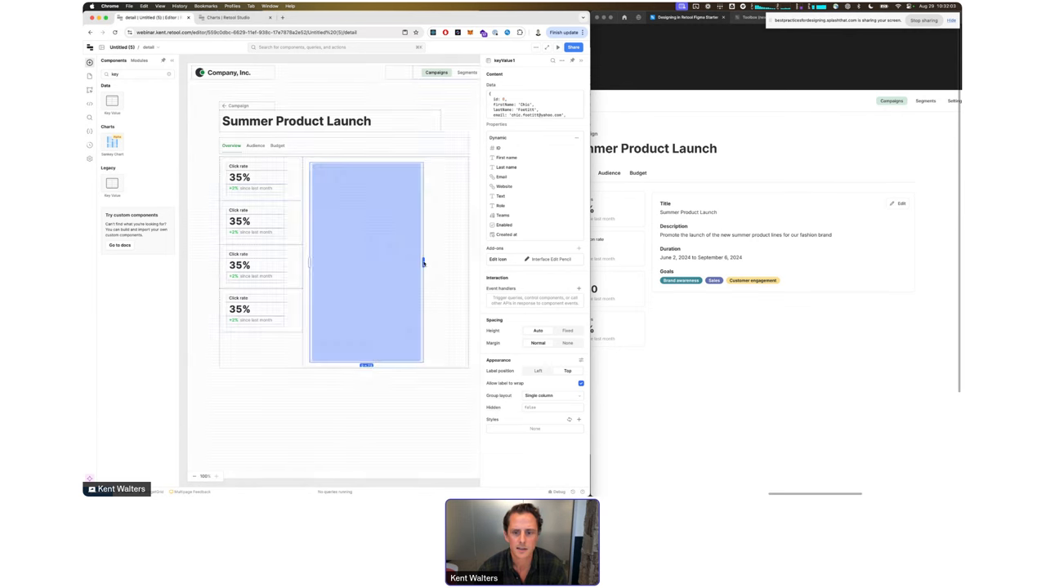
# Step: Add a button in the container's upper-right corner with the Outline variant, matching the Edit button in the Figma mockup
pyautogui.click(908, 205)
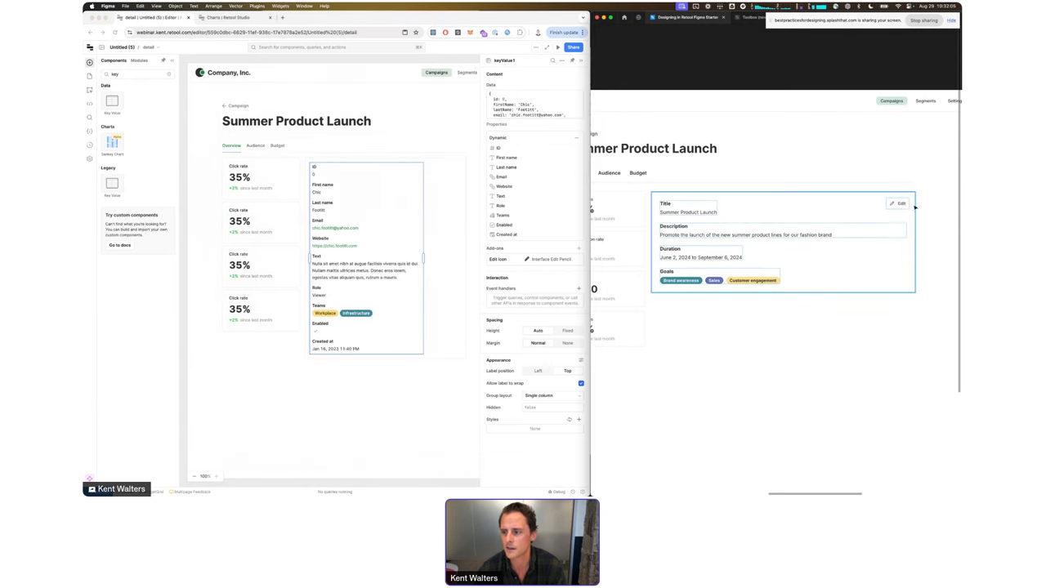
pyautogui.scroll(5, 915, 207)
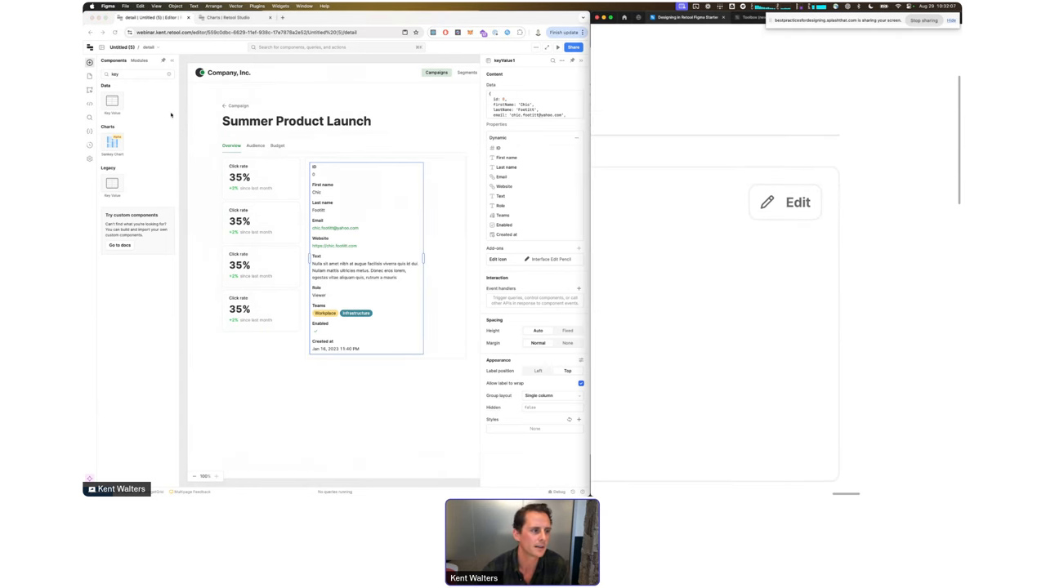
pyautogui.doubleClick(141, 74)
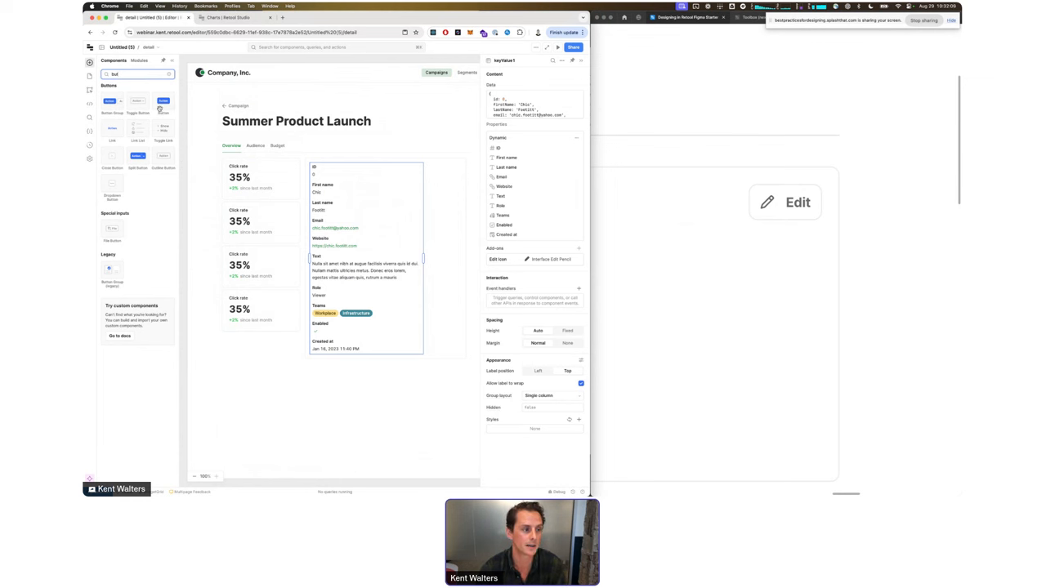
pyautogui.moveTo(162, 101); pyautogui.dragTo(448, 168)
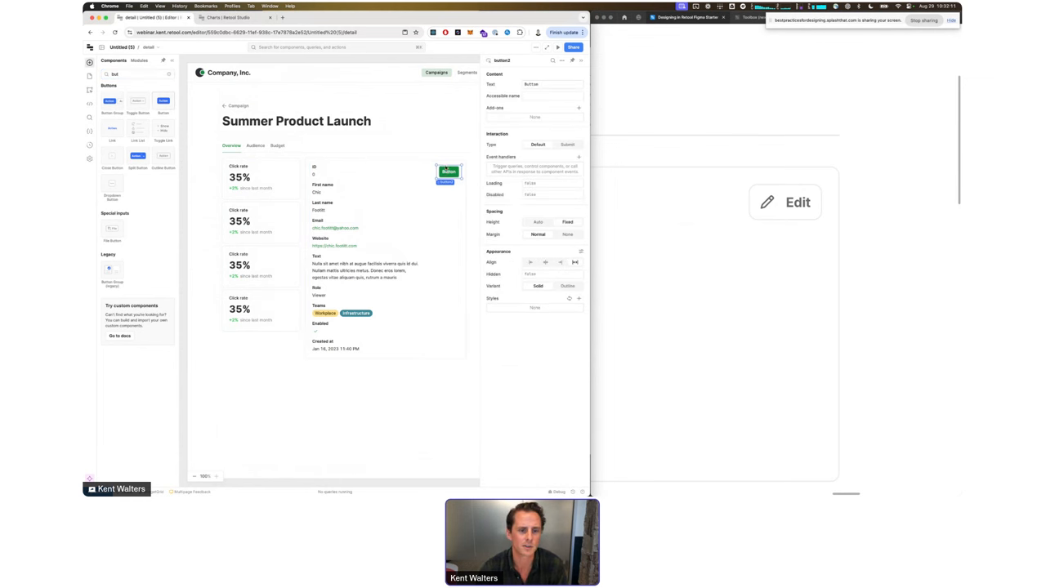
pyautogui.click(567, 285)
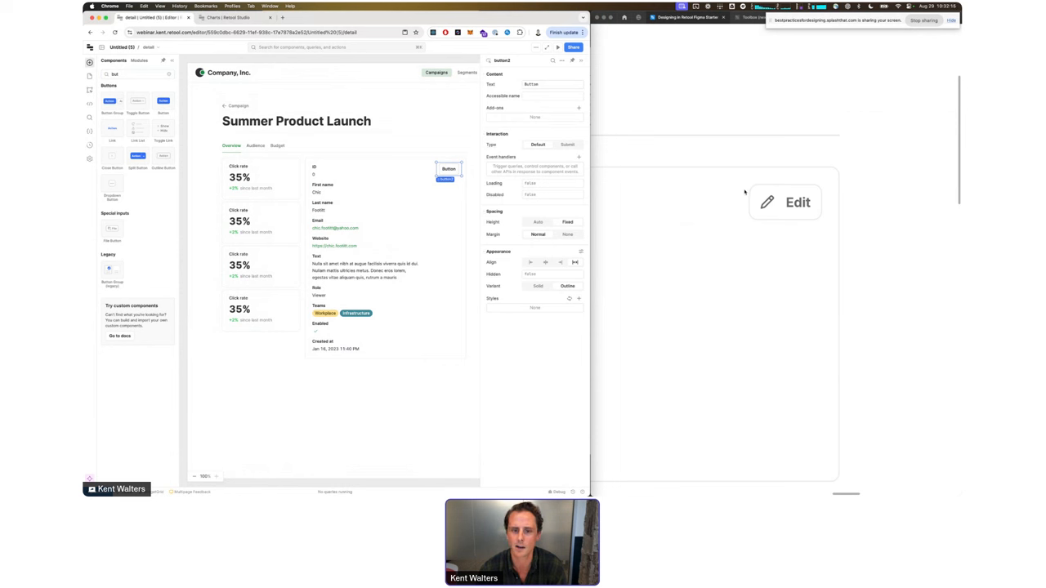
# Step: Add a prefix icon to the button using the bold Interface Edit Pencil icon
pyautogui.click(579, 108)
pyautogui.click(541, 124)
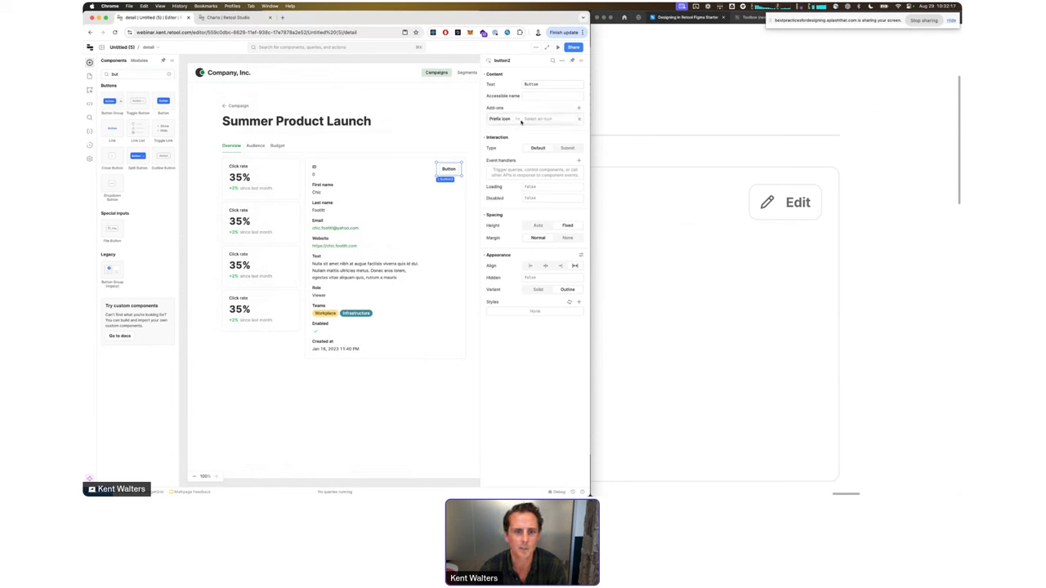
pyautogui.click(532, 120)
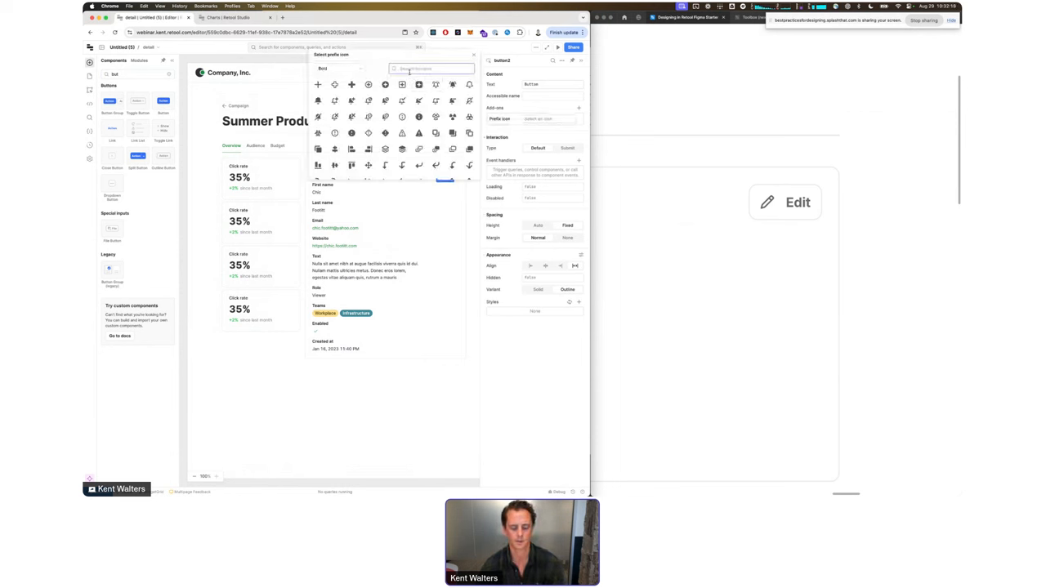
pyautogui.write('pencil')
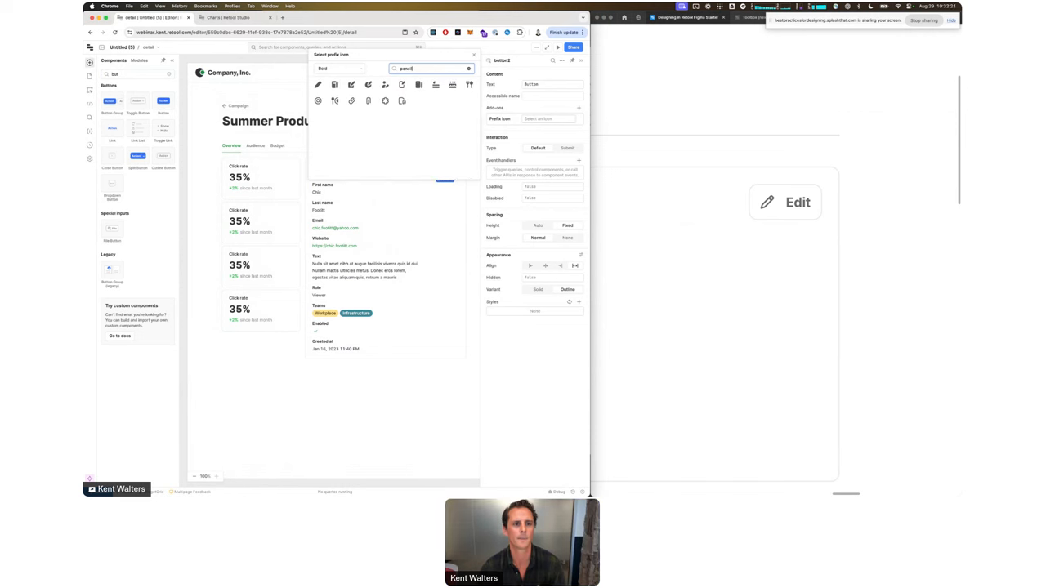
pyautogui.click(318, 84)
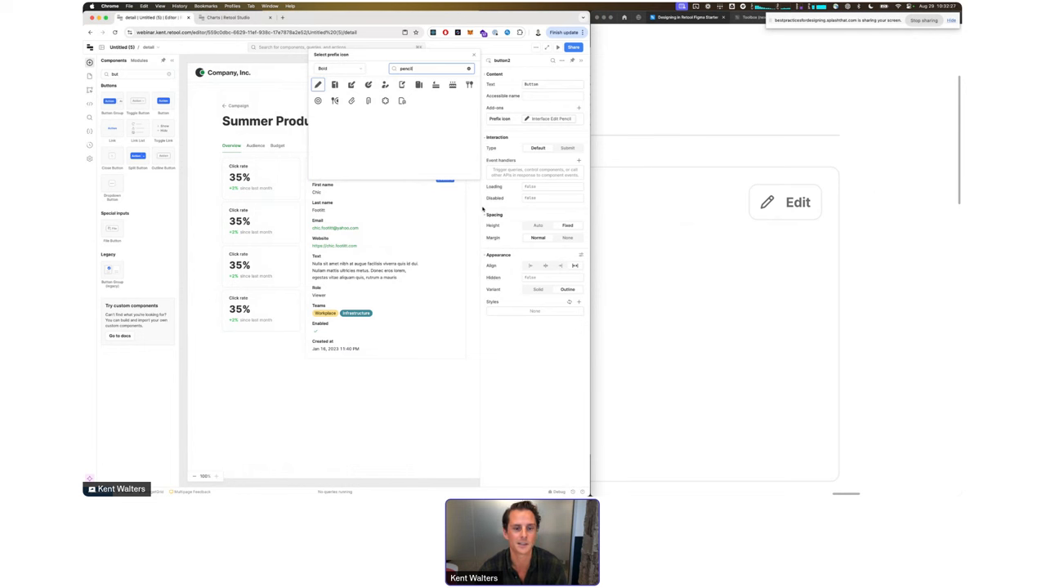
pyautogui.click(476, 207)
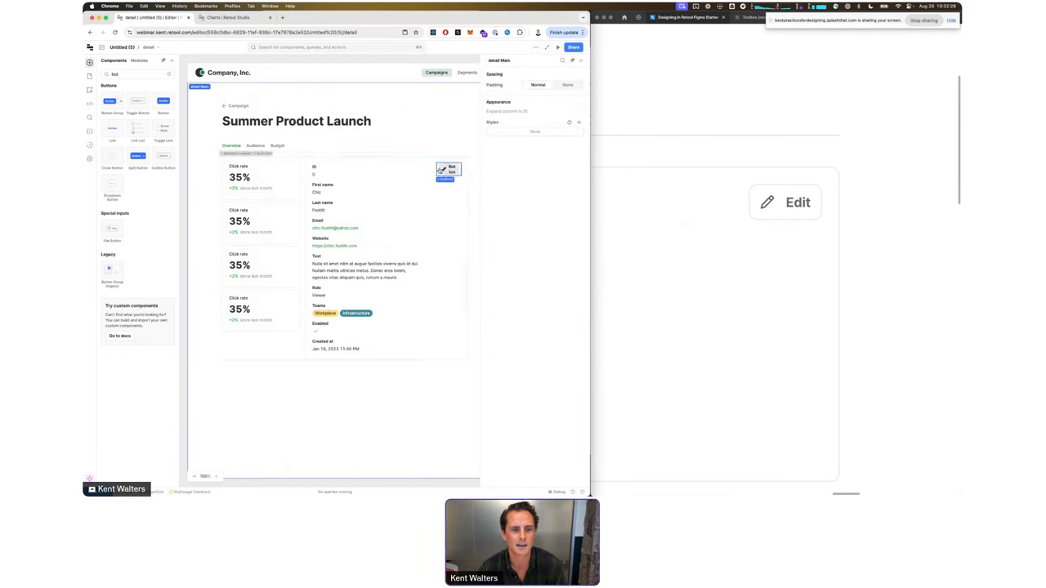
# Step: Label the button Edit, widen it to the Key Value component's edge and align it right
pyautogui.doubleClick(532, 84)
pyautogui.write('Edit')
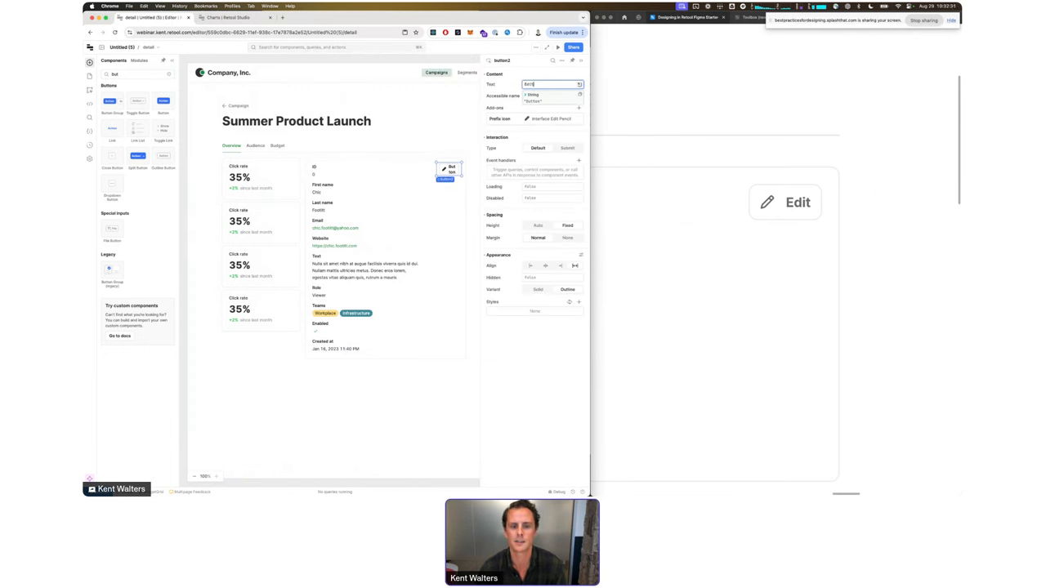
pyautogui.moveTo(436, 169); pyautogui.dragTo(425, 170)
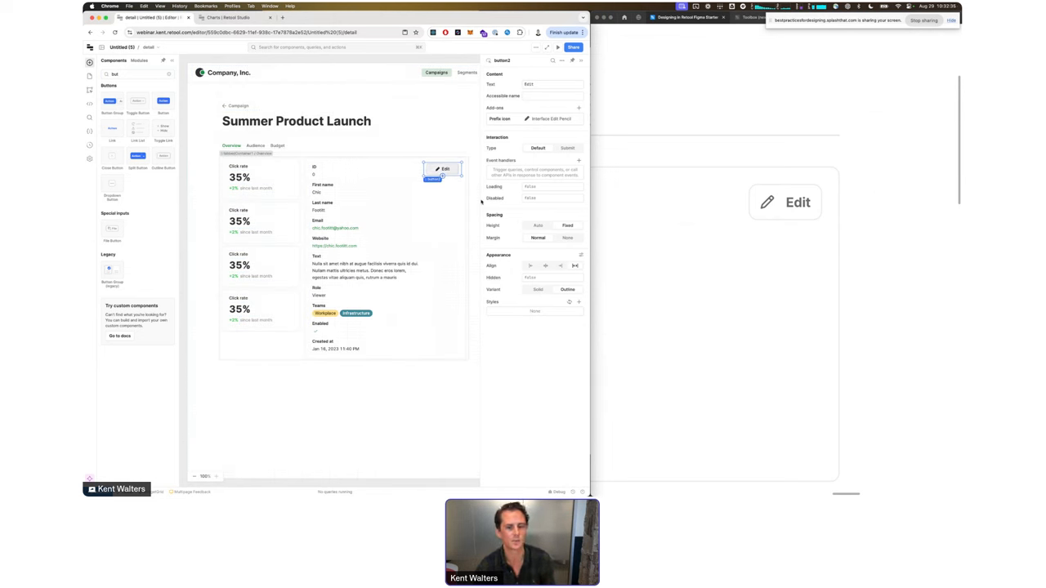
pyautogui.click(557, 267)
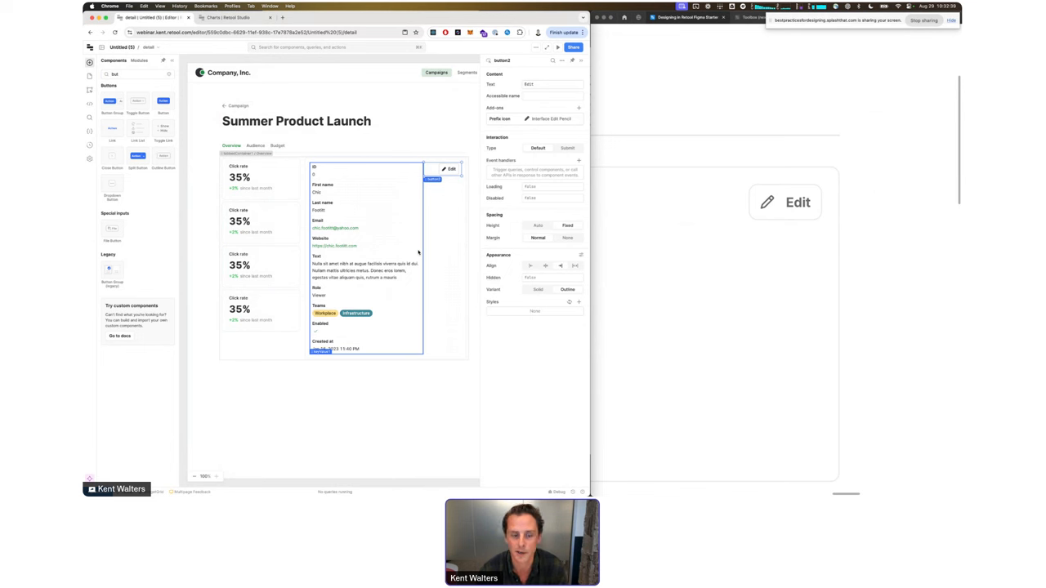
# Step: Widen the browser window and switch to Figma to view the whole campaign detail mockup
pyautogui.click(413, 392)
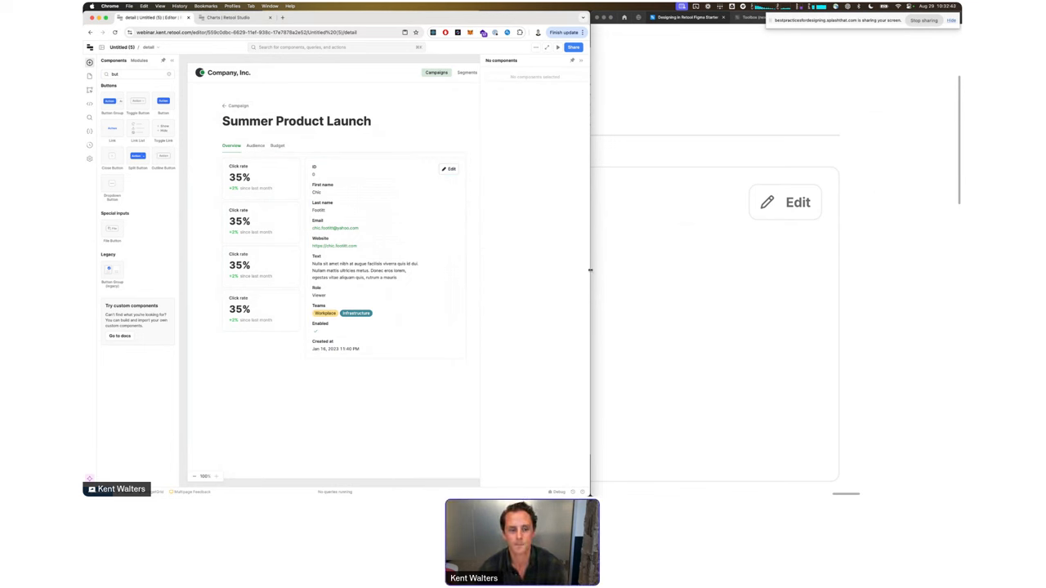
pyautogui.moveTo(590, 270)
pyautogui.mouseDown()
pyautogui.moveTo(633, 274)
pyautogui.moveTo(608, 278)
pyautogui.mouseUp()
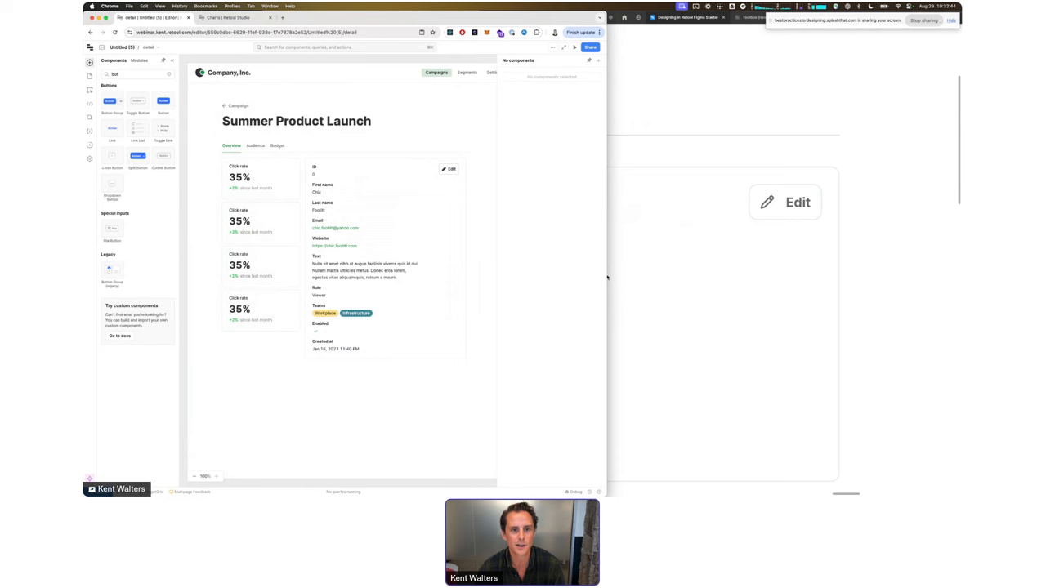
pyautogui.click(676, 262)
pyautogui.keyDown('super'); pyautogui.scroll(-10, 683, 263); pyautogui.keyUp('super')
pyautogui.hscroll(-3, 683, 262)
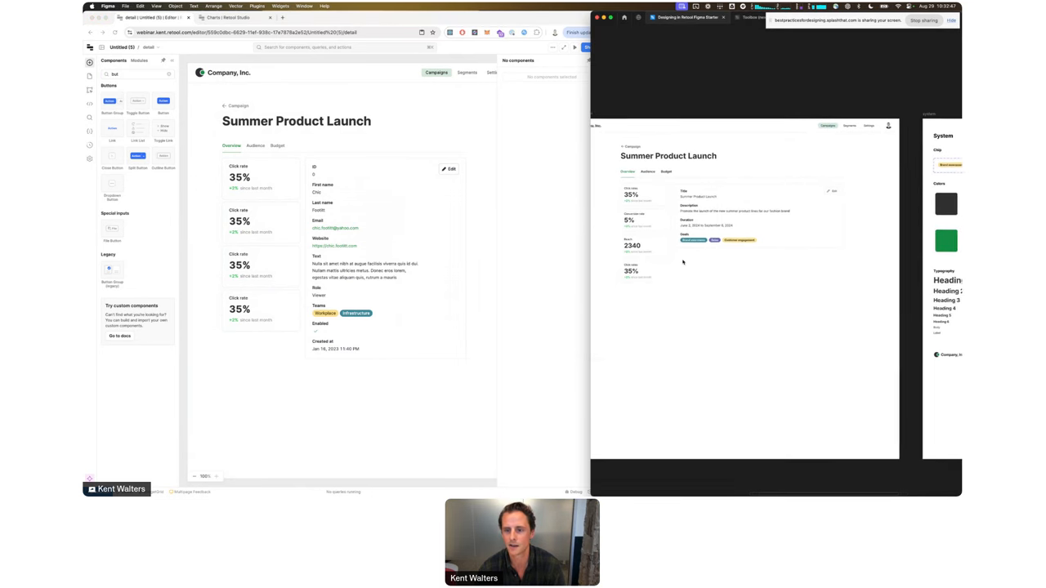
# Step: Compare the Campaigns and campaign detail mockups in Figma with the detail page built in Retool
pyautogui.hscroll(-6, 683, 262)
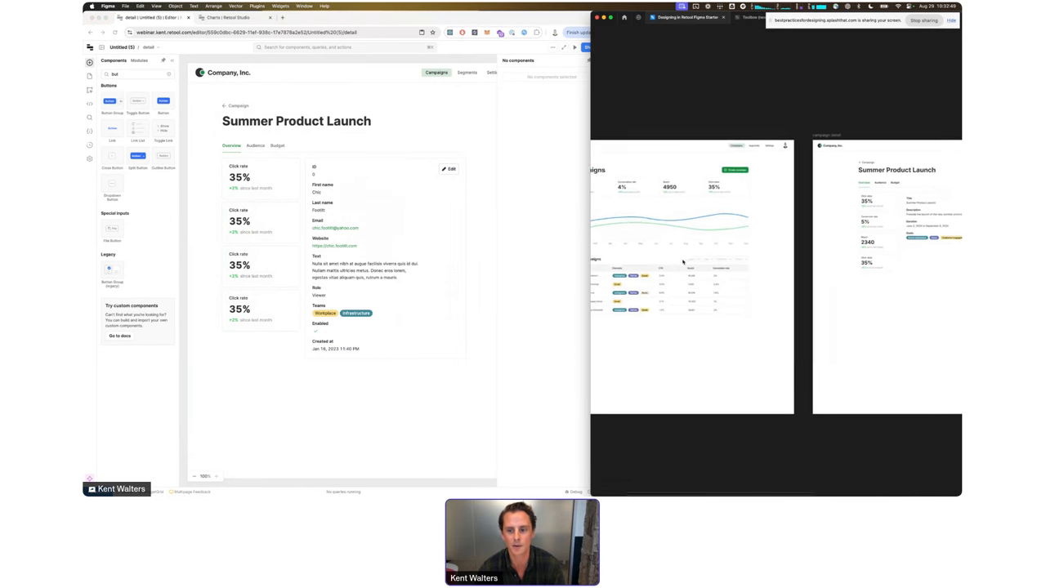
pyautogui.click(518, 280)
pyautogui.hscroll(-2, 718, 244)
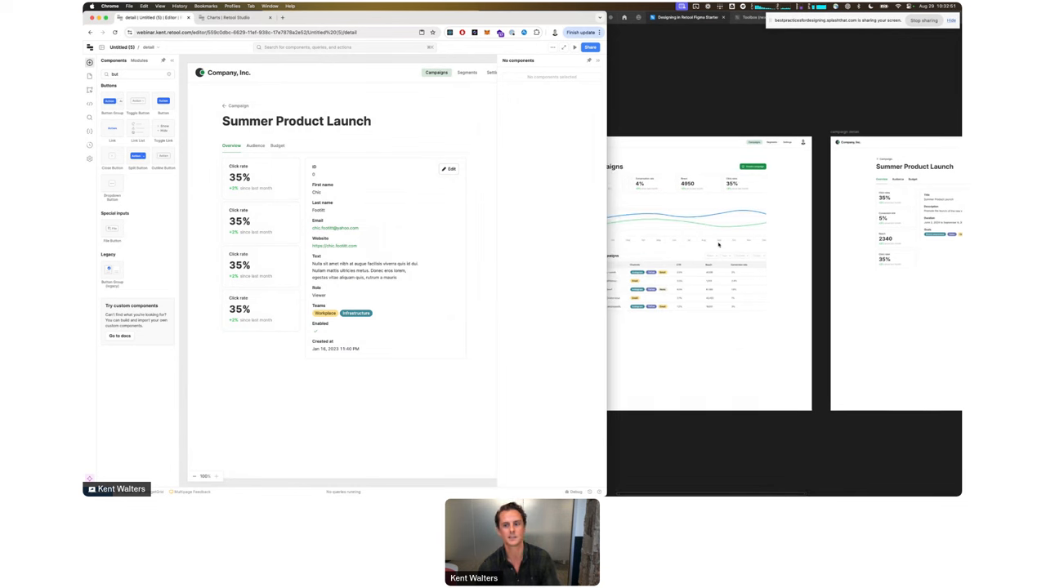
pyautogui.hscroll(-2, 719, 244)
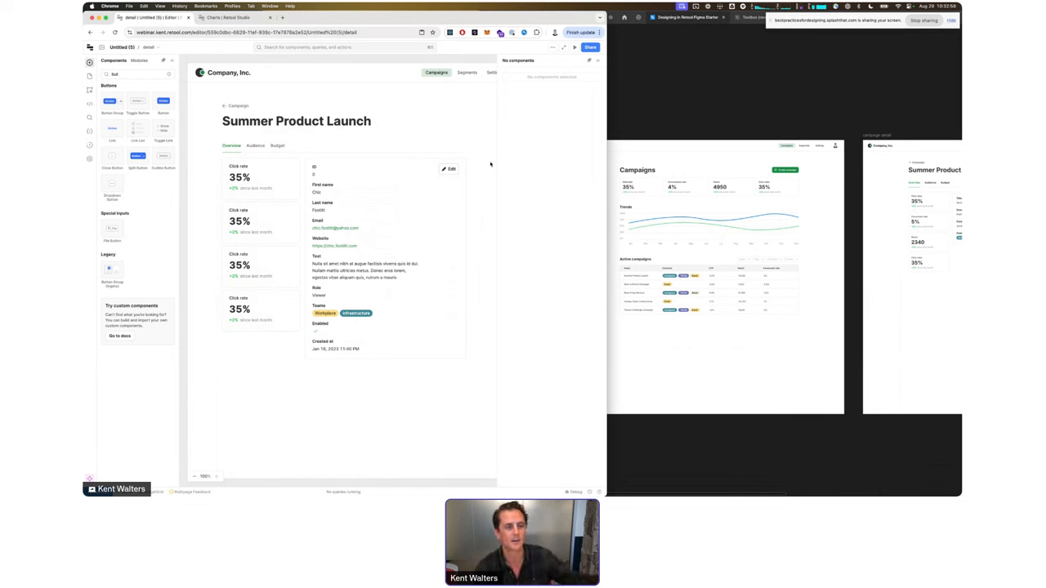
pyautogui.click(212, 150)
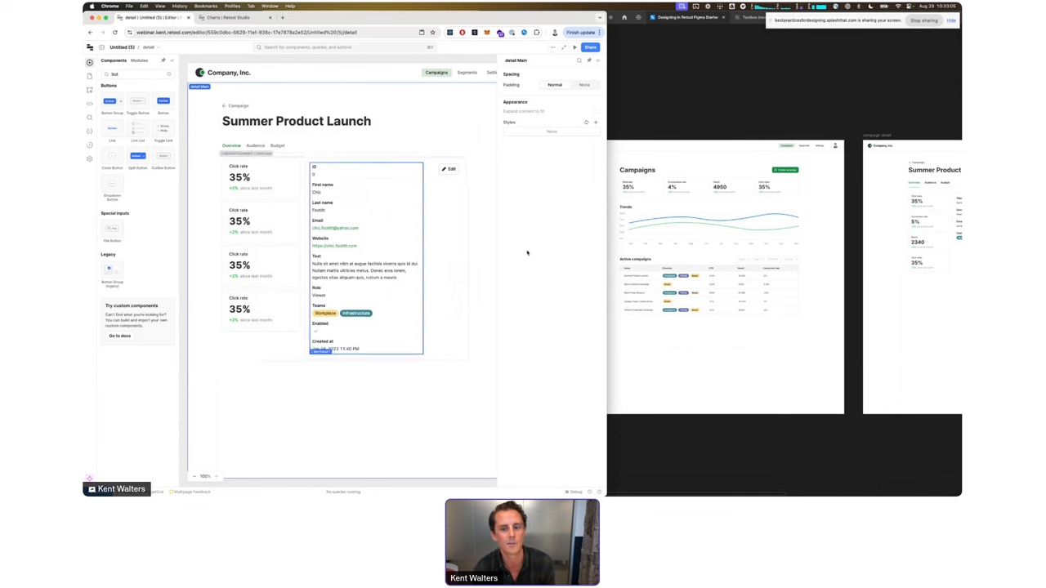
pyautogui.click(666, 219)
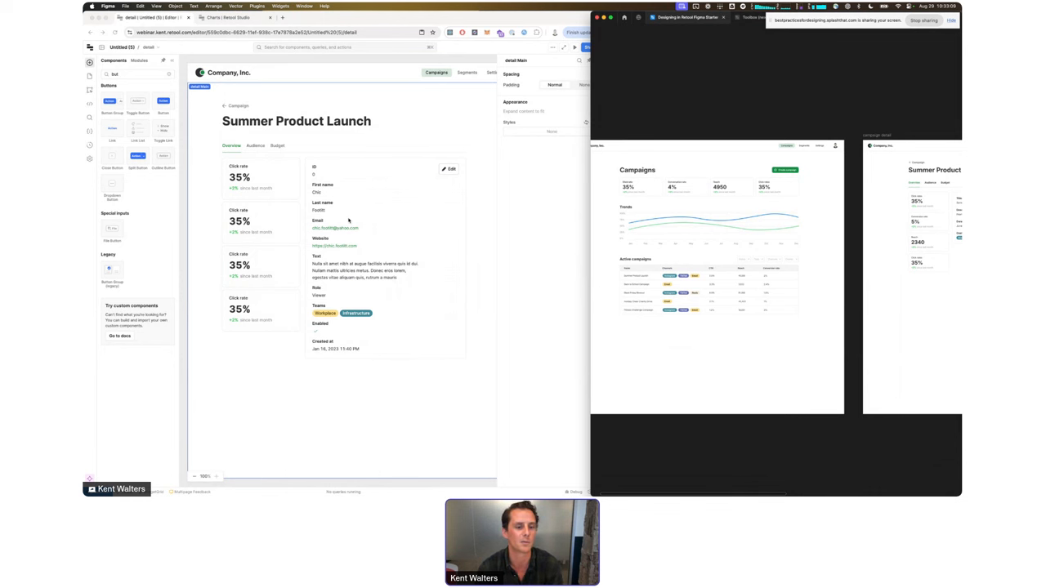
pyautogui.hscroll(5, 912, 253)
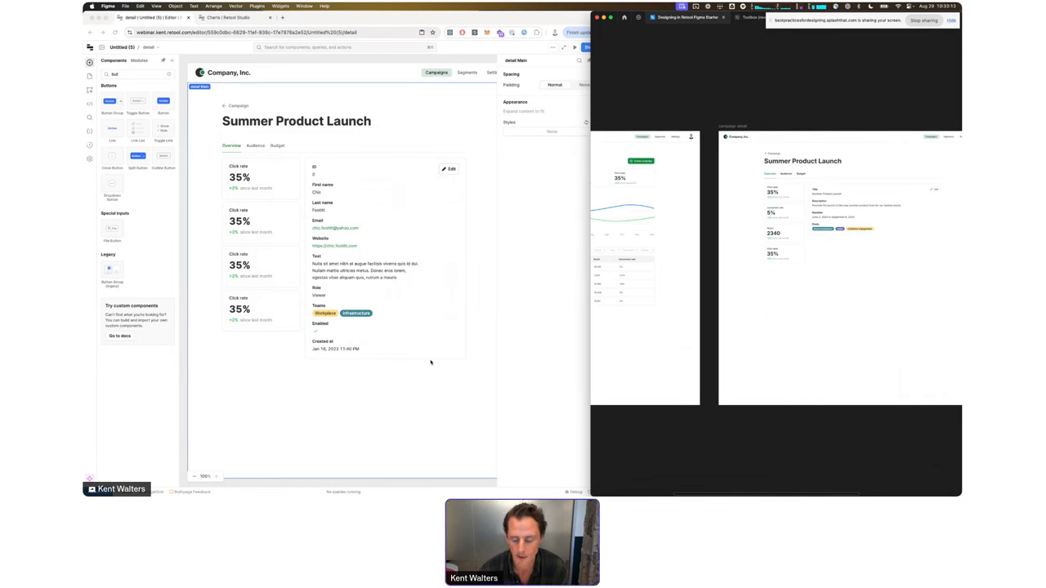
# Step: Show the Features slide of the Designing in Retool Aug 2024 deck in Figma and widen the window to fit it
pyautogui.press('alt+super+Return')
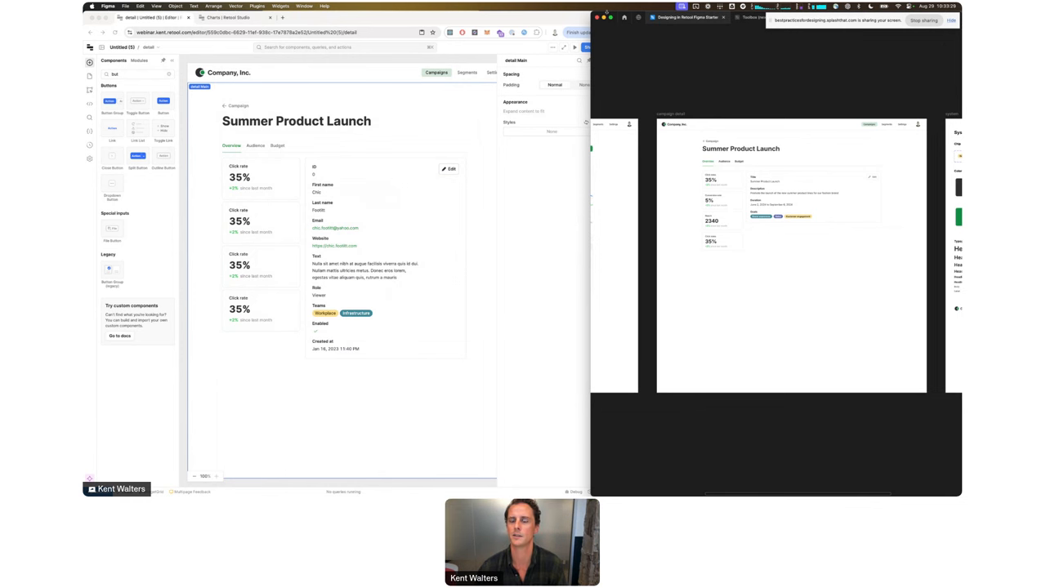
pyautogui.click(795, 43)
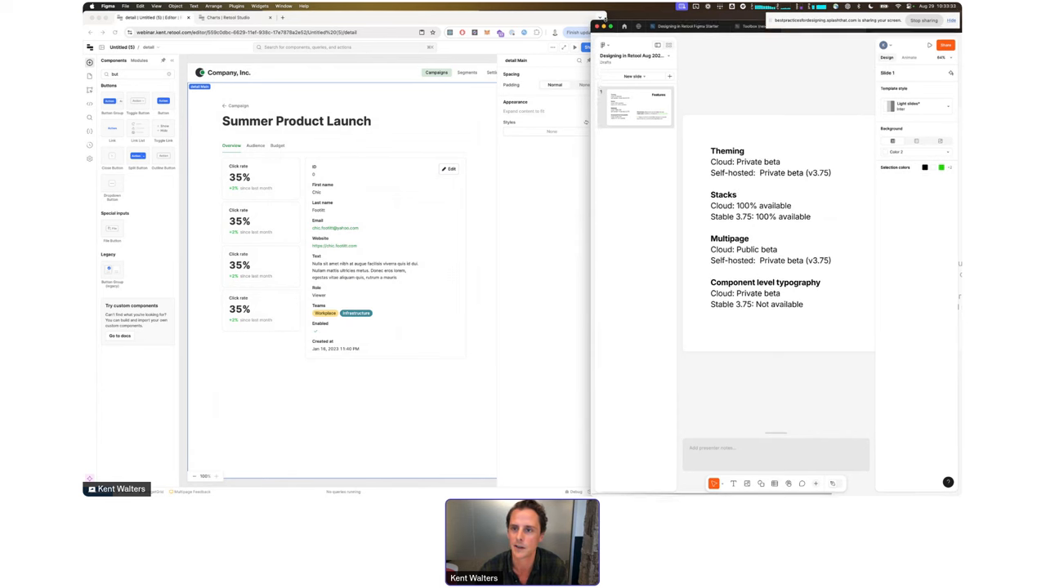
pyautogui.click(787, 184)
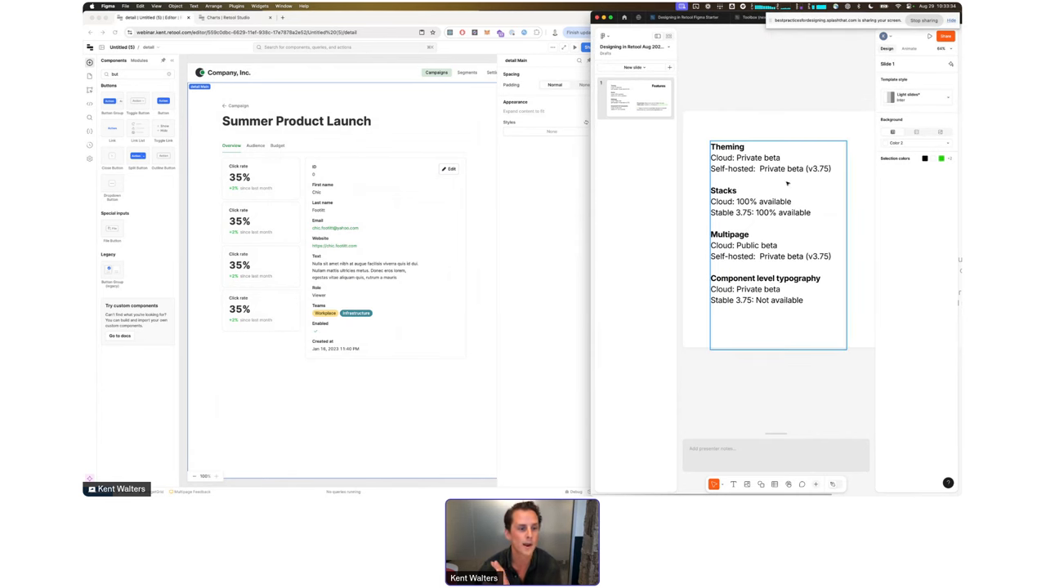
pyautogui.click(666, 189)
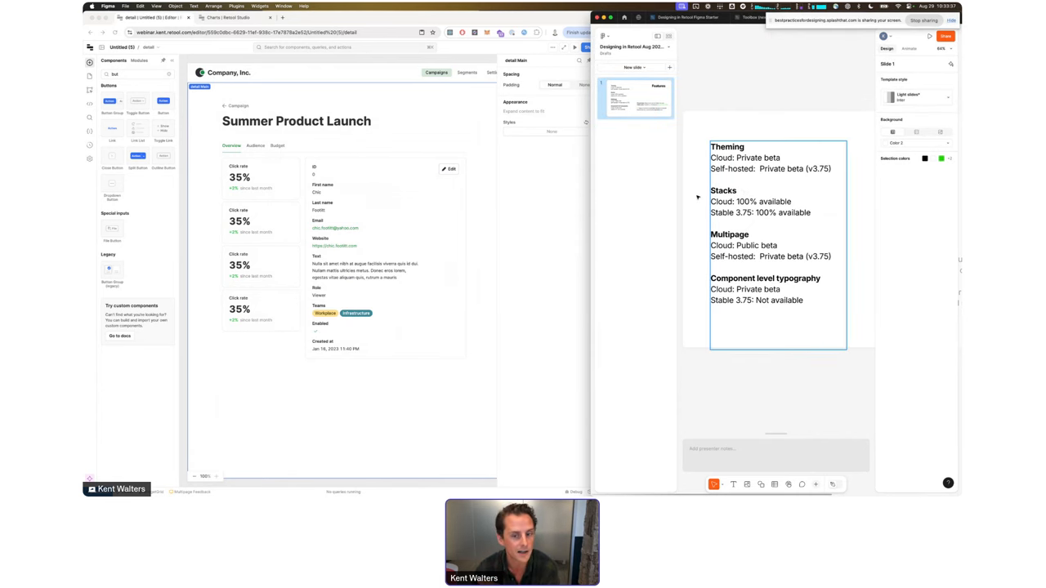
pyautogui.moveTo(590, 224); pyautogui.dragTo(305, 229)
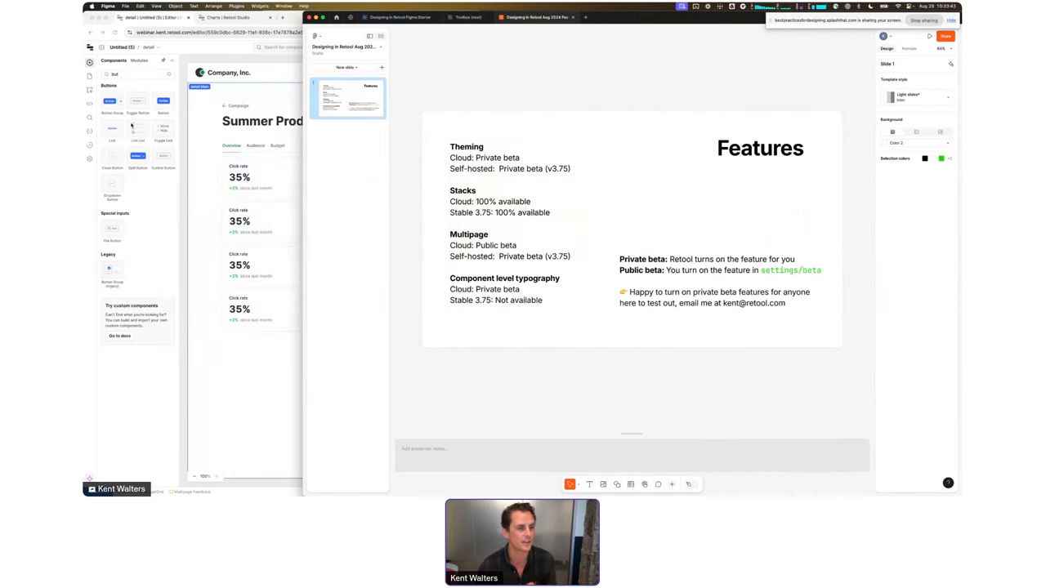
# Step: Switch back to Retool and open the home page of the app
pyautogui.click(192, 139)
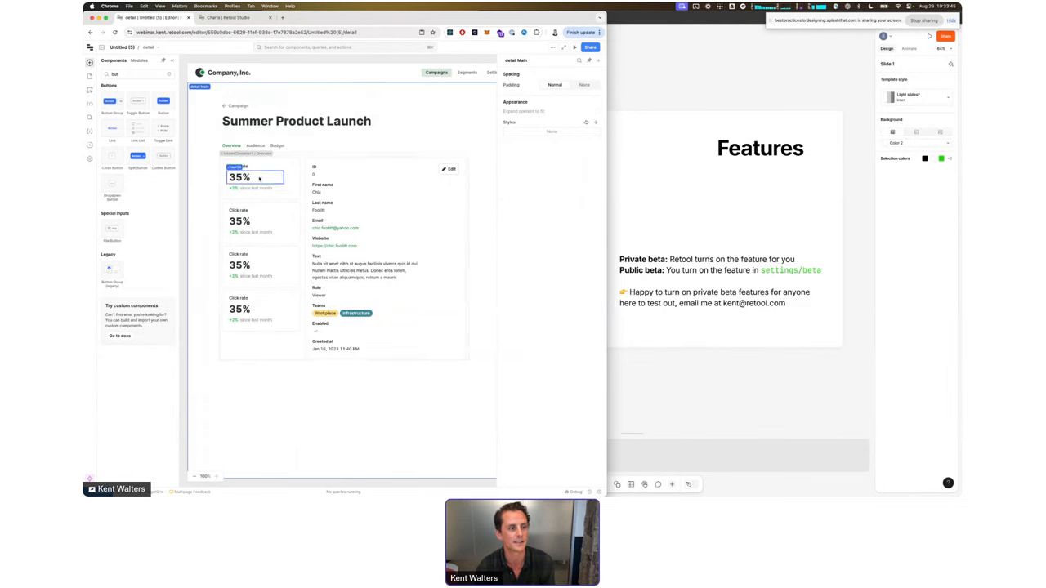
pyautogui.click(90, 76)
pyautogui.click(122, 84)
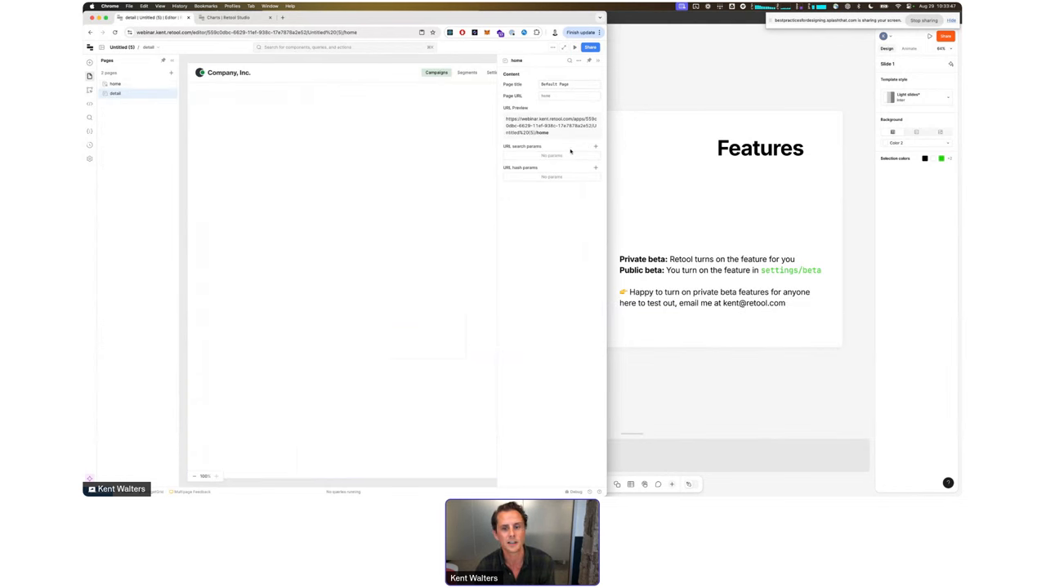
# Step: Switch to Figma and review the feature availability list and the private and public beta notes on the Features slide
pyautogui.click(630, 155)
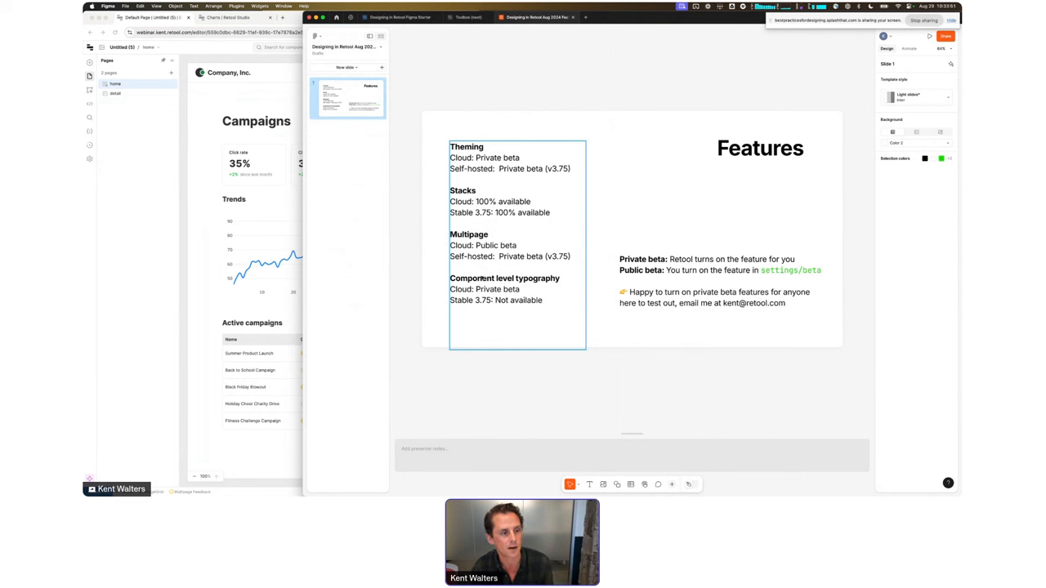
pyautogui.click(488, 152)
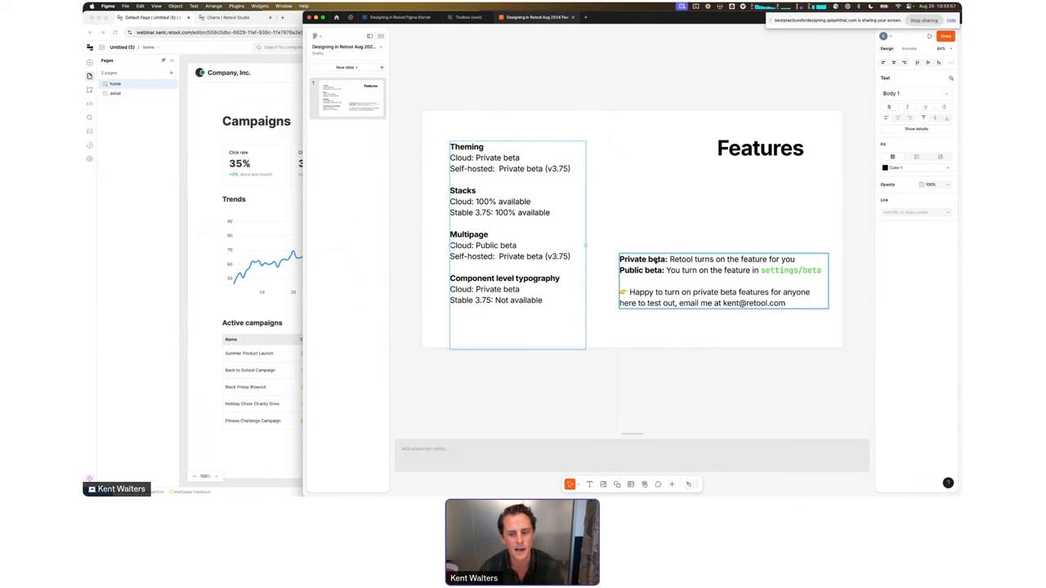
pyautogui.click(656, 260)
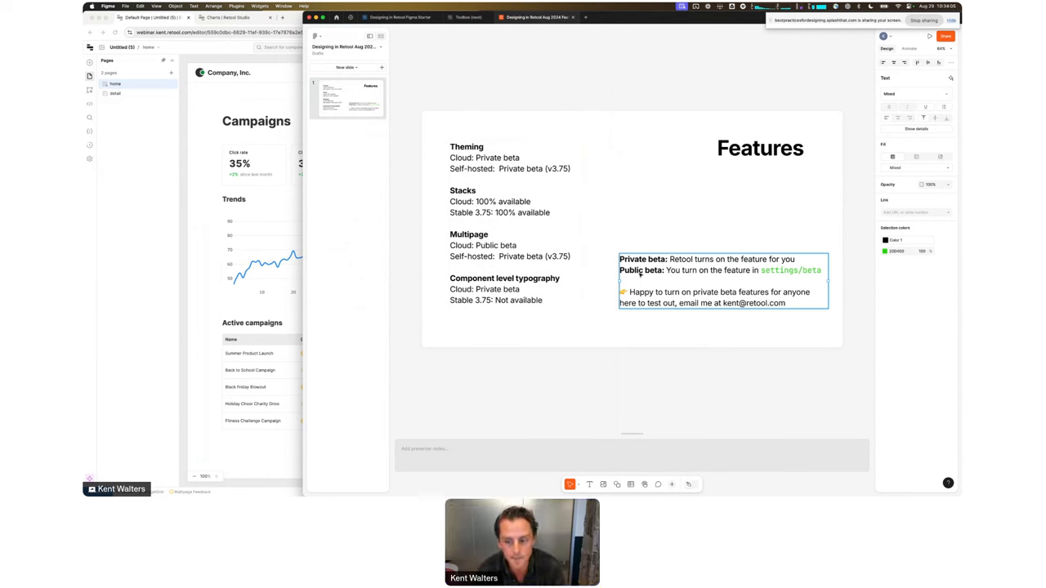
pyautogui.click(504, 212)
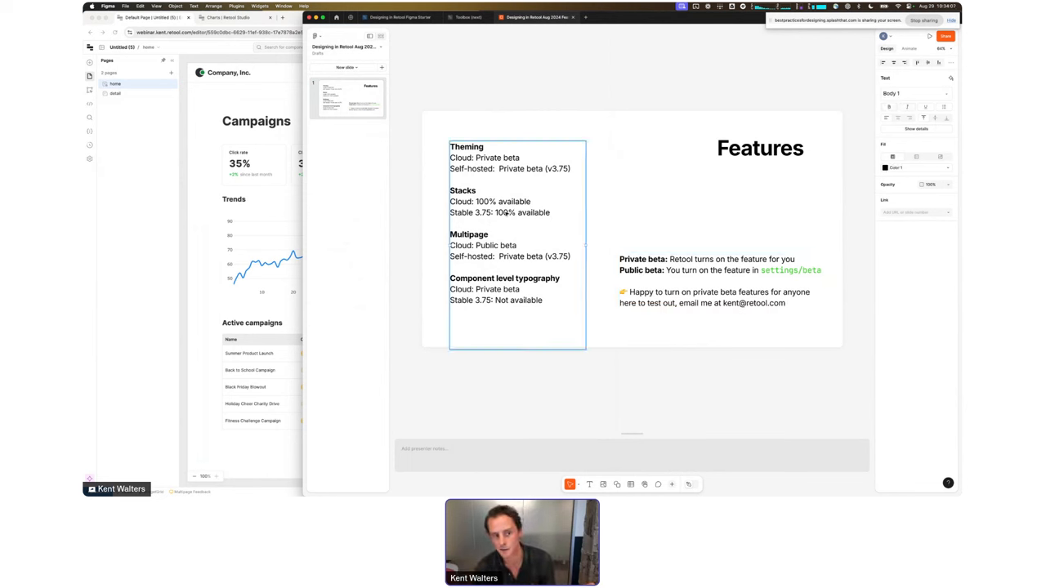
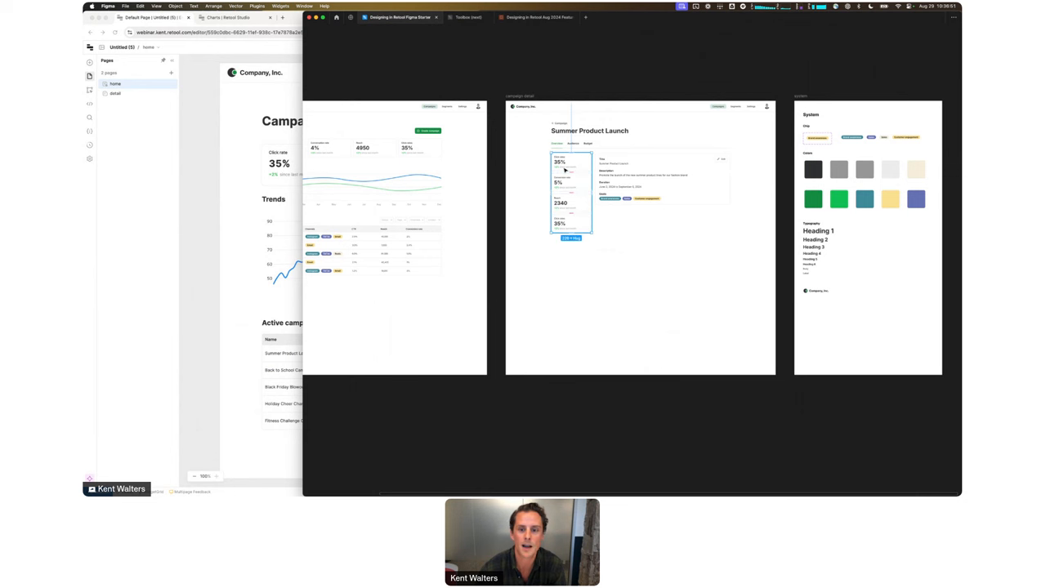
# Step: Add a Statistic component to the Retool home page below the Active campaigns table, for comparison with the Figma stat cards
pyautogui.scroll(10, 554, 170)
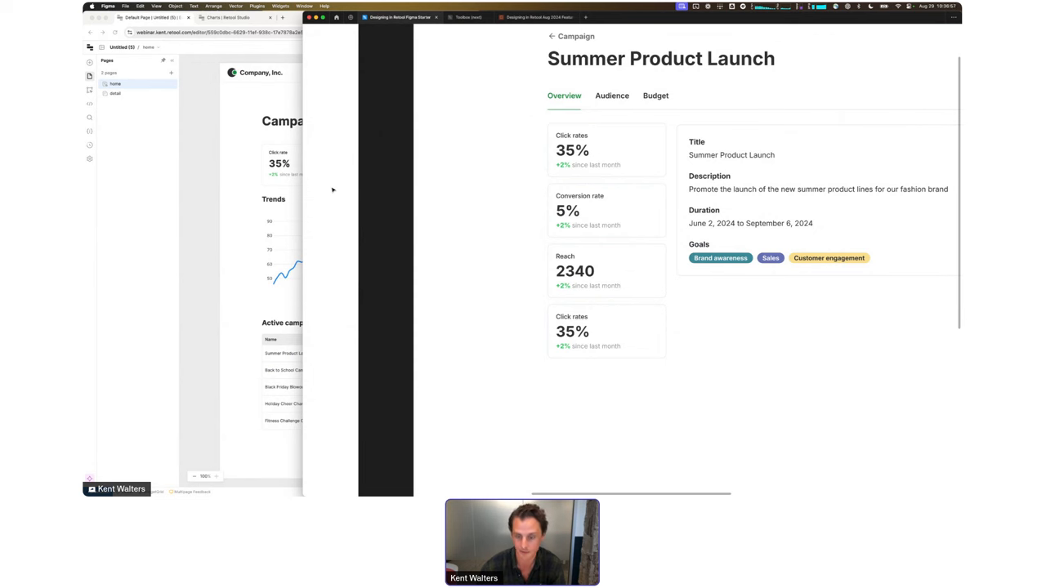
pyautogui.hotkey('ctrl', 'alt', 'Right')
pyautogui.scroll(-2, 392, 198)
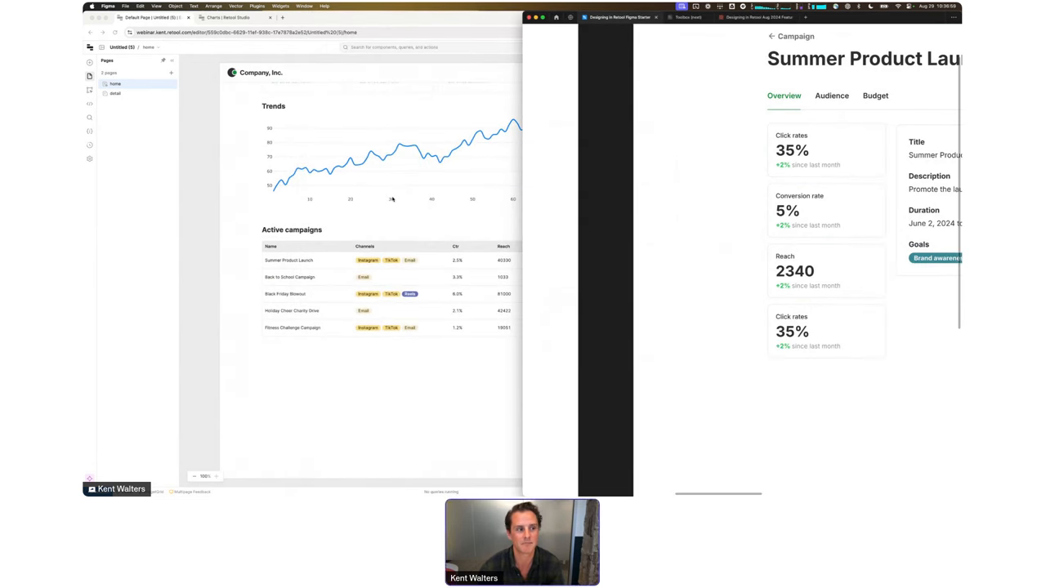
pyautogui.click(114, 75)
pyautogui.click(90, 62)
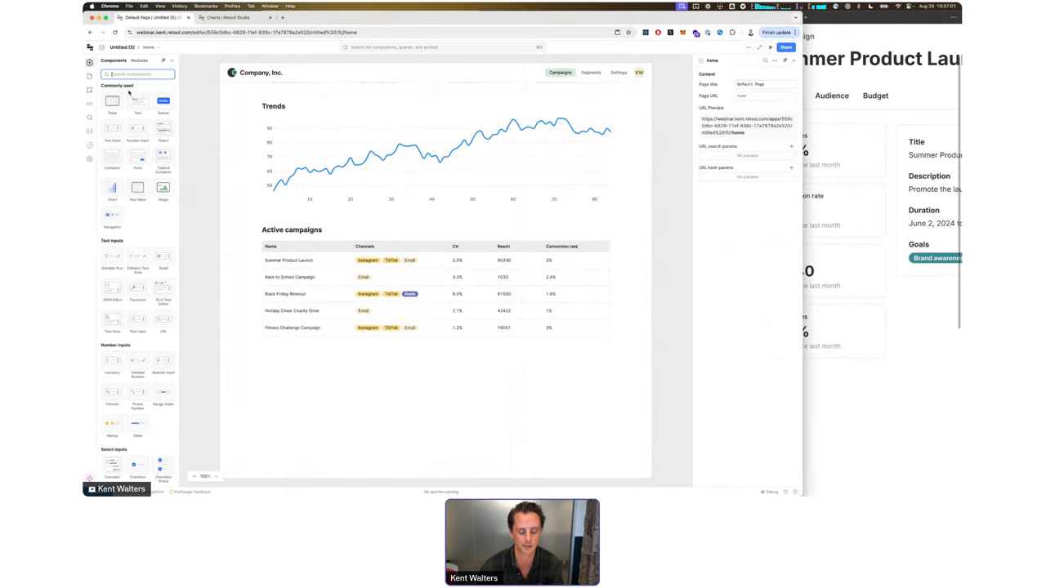
pyautogui.write('stat')
pyautogui.moveTo(137, 102); pyautogui.dragTo(263, 373)
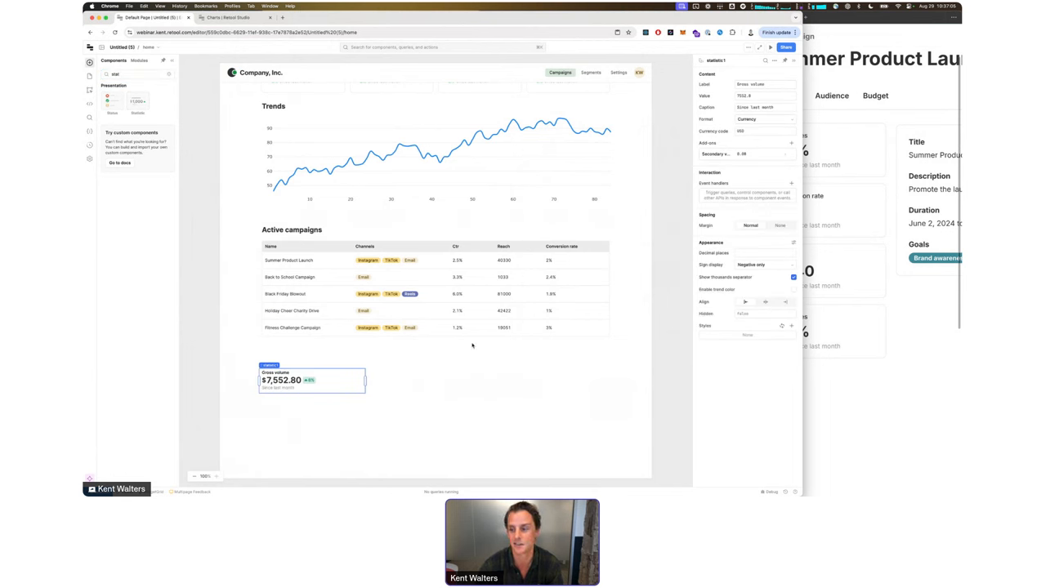
# Step: Compare the Statistic component with the stat cards in the Figma mockup, narrowing the Retool window to see both
pyautogui.click(833, 249)
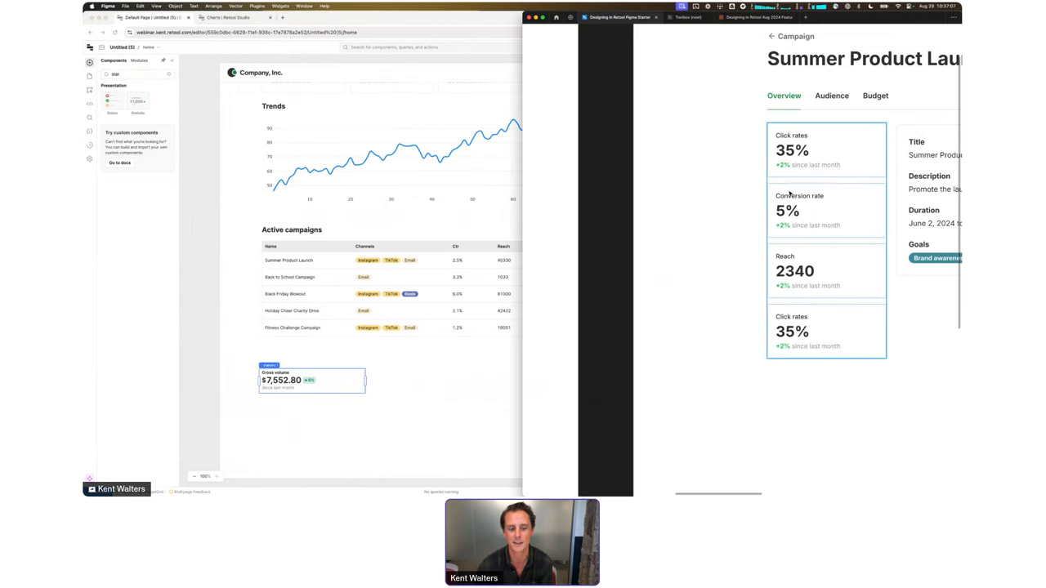
pyautogui.click(336, 389)
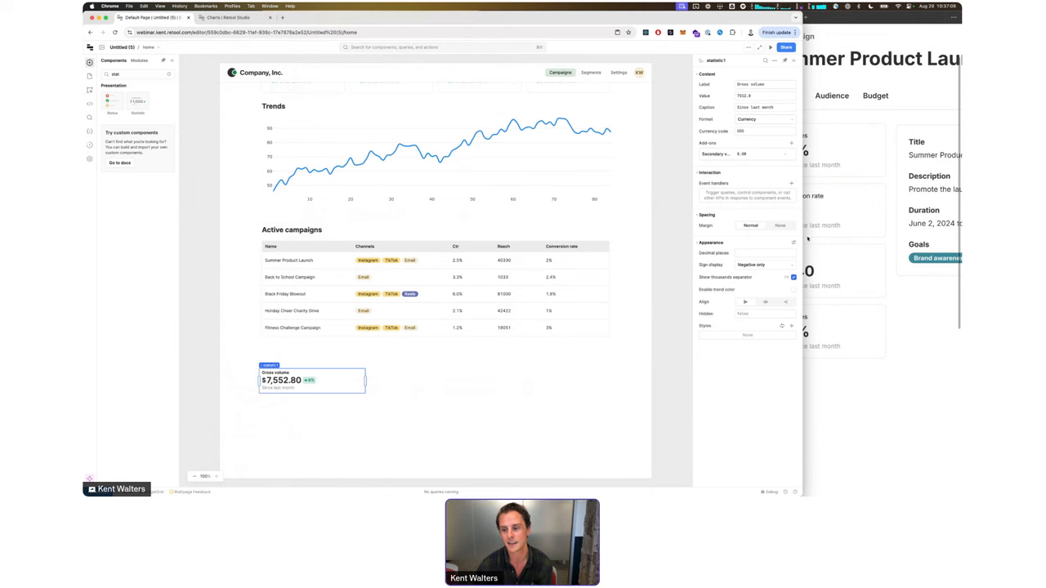
pyautogui.moveTo(803, 238); pyautogui.dragTo(642, 238)
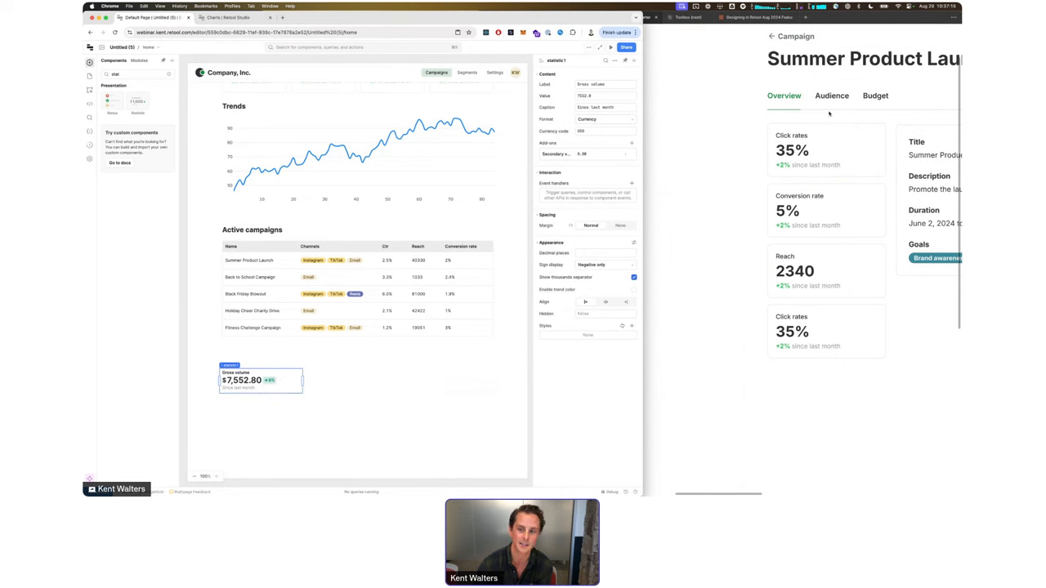
pyautogui.click(788, 167)
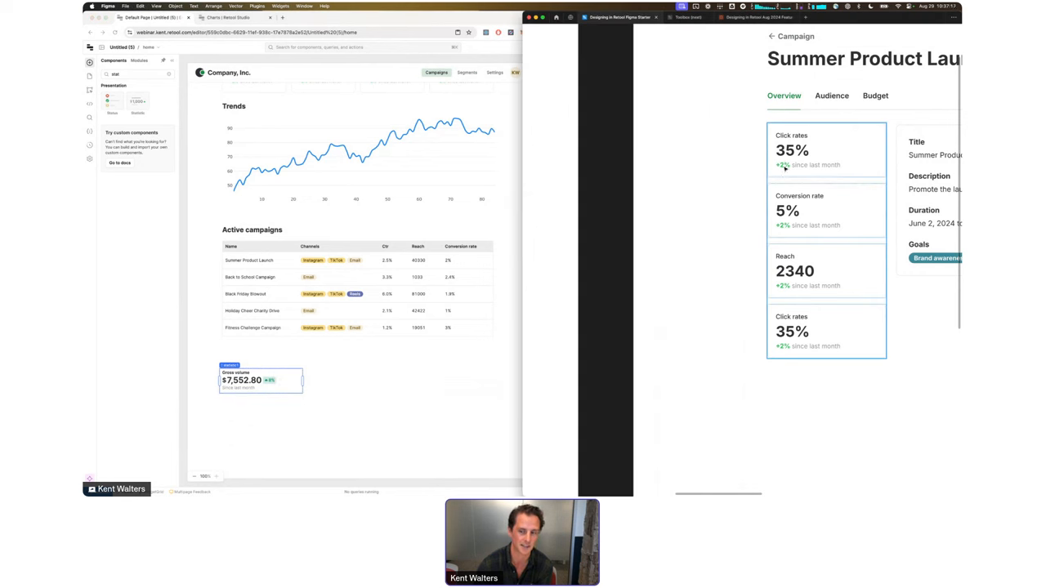
pyautogui.click(254, 391)
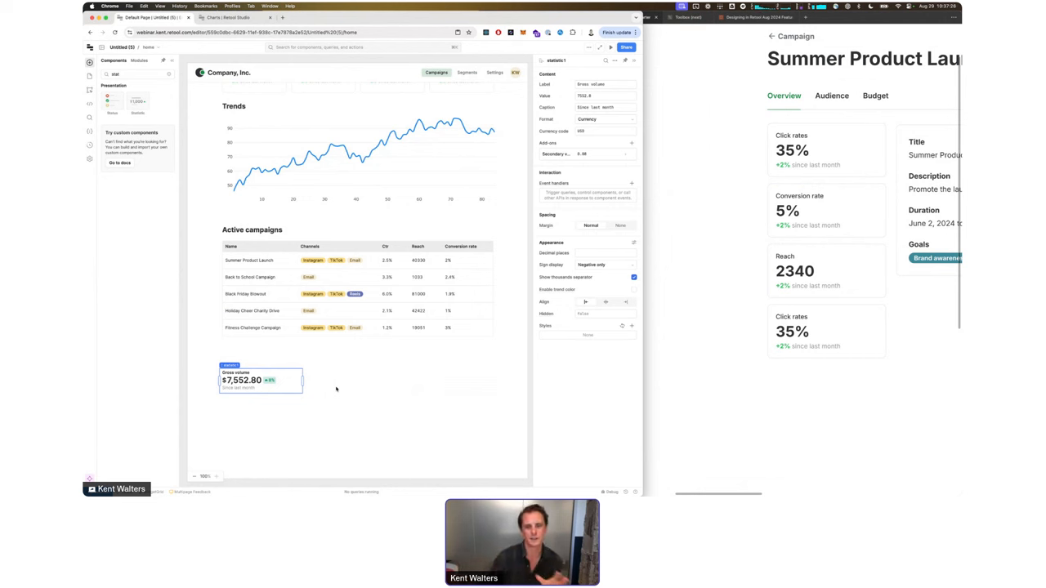
pyautogui.click(796, 185)
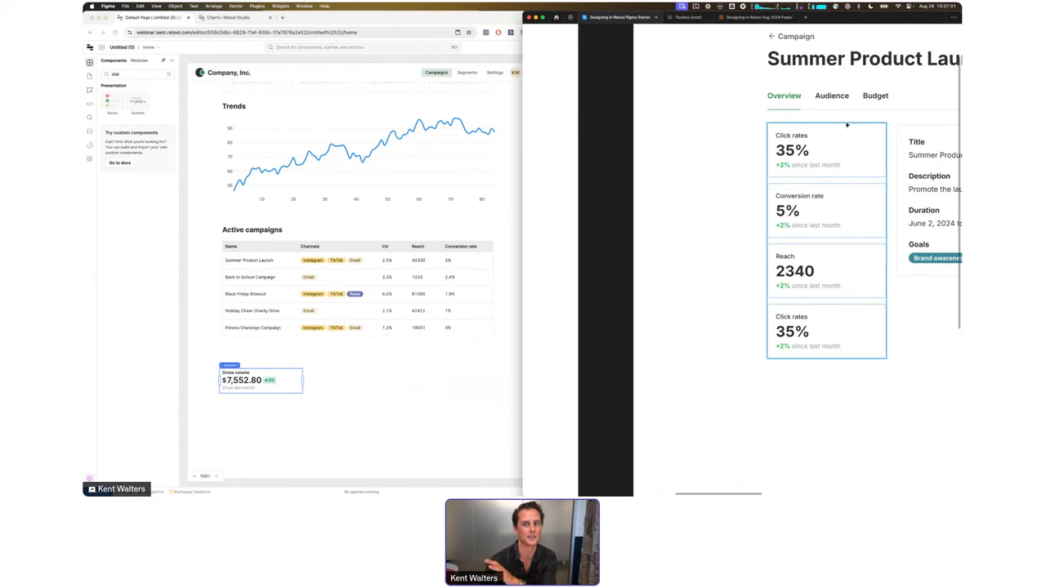
pyautogui.click(371, 390)
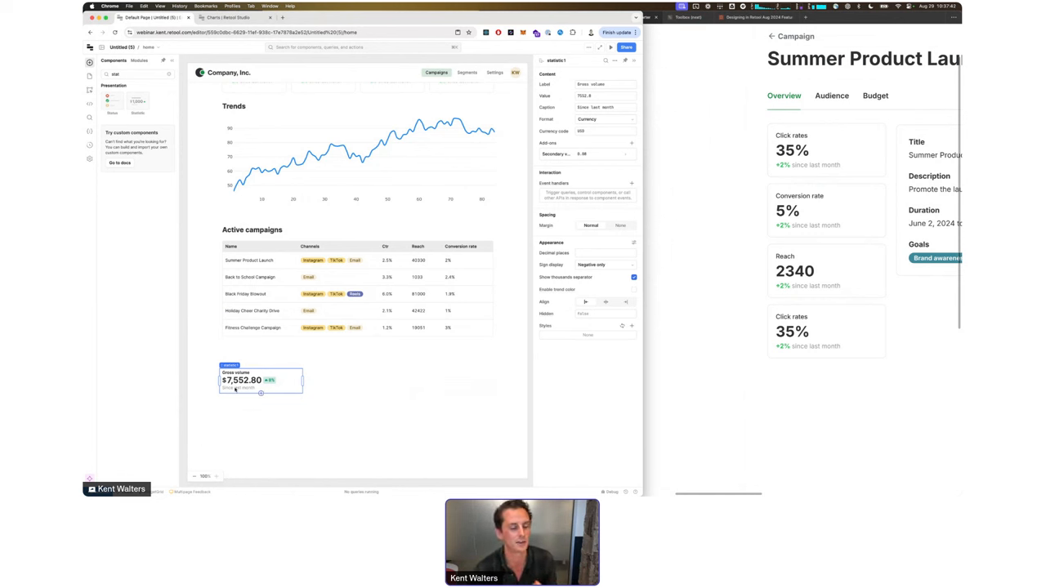
pyautogui.click(807, 180)
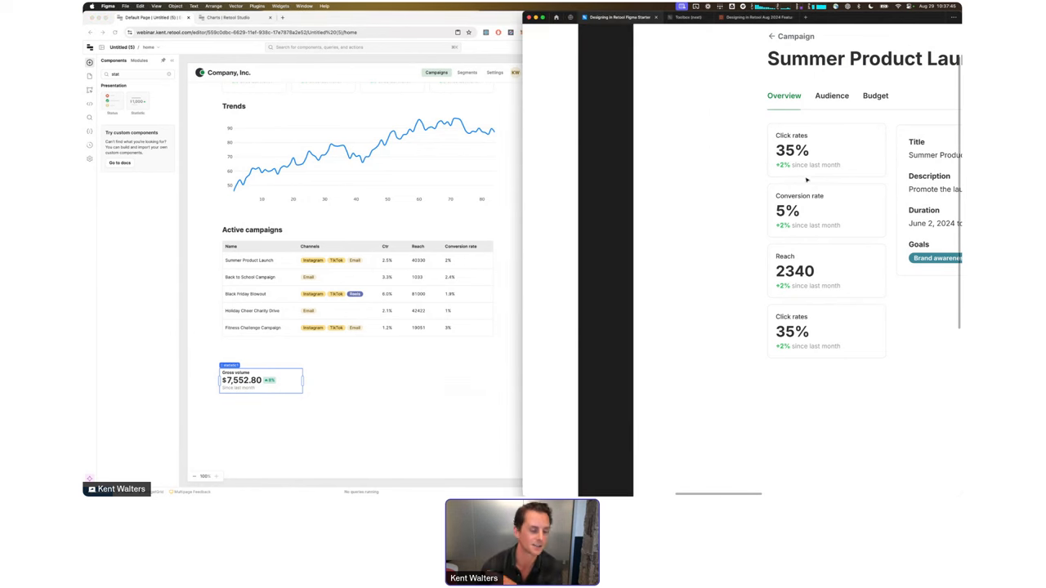
pyautogui.click(258, 379)
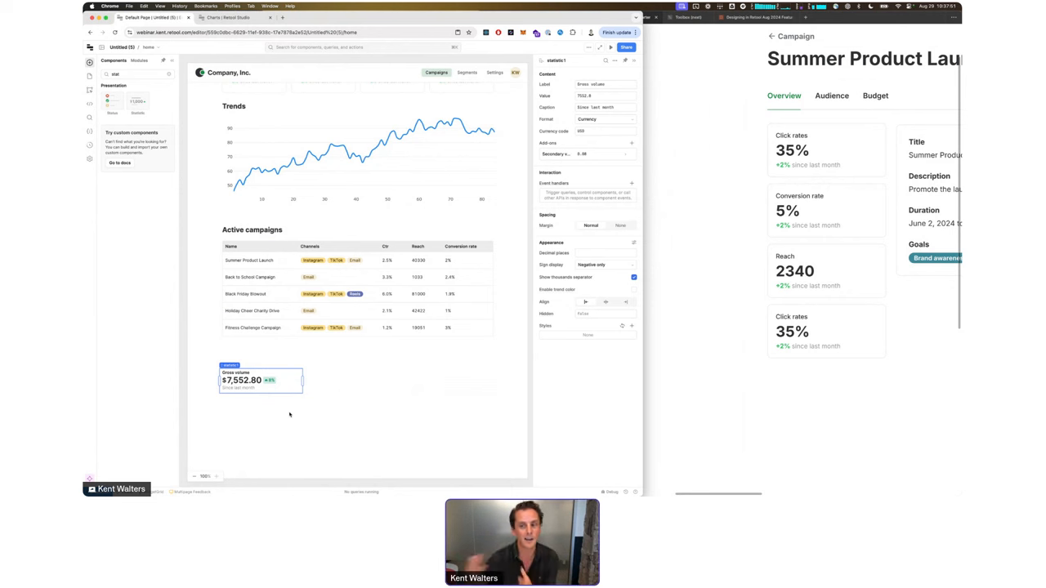
pyautogui.click(720, 161)
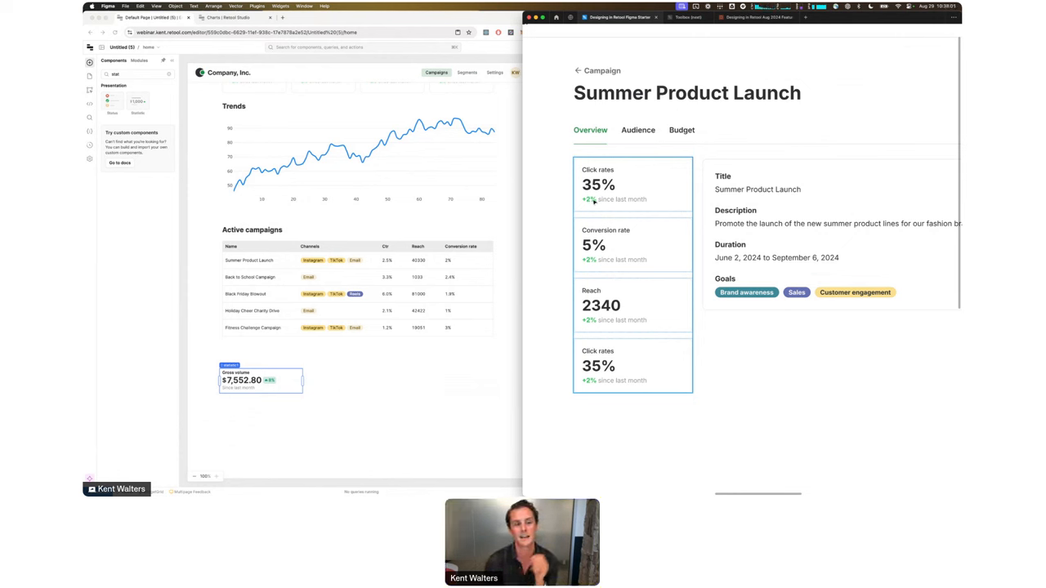
# Step: Inspect the text elements that make up the first Click rate card on the Retool home page
pyautogui.scroll(3, 266, 197)
pyautogui.click(269, 194)
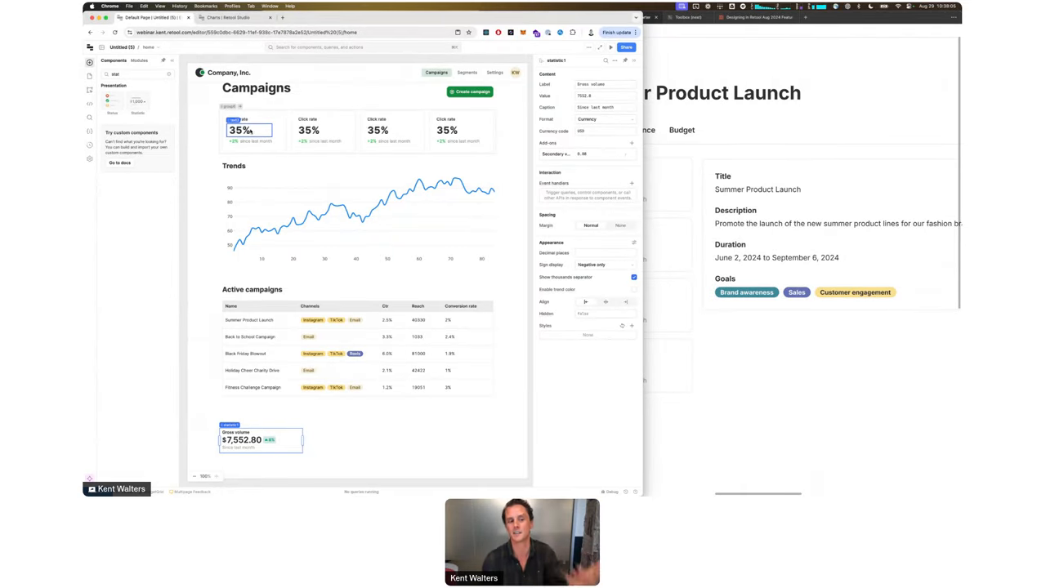
pyautogui.click(248, 131)
pyautogui.click(249, 137)
pyautogui.click(250, 140)
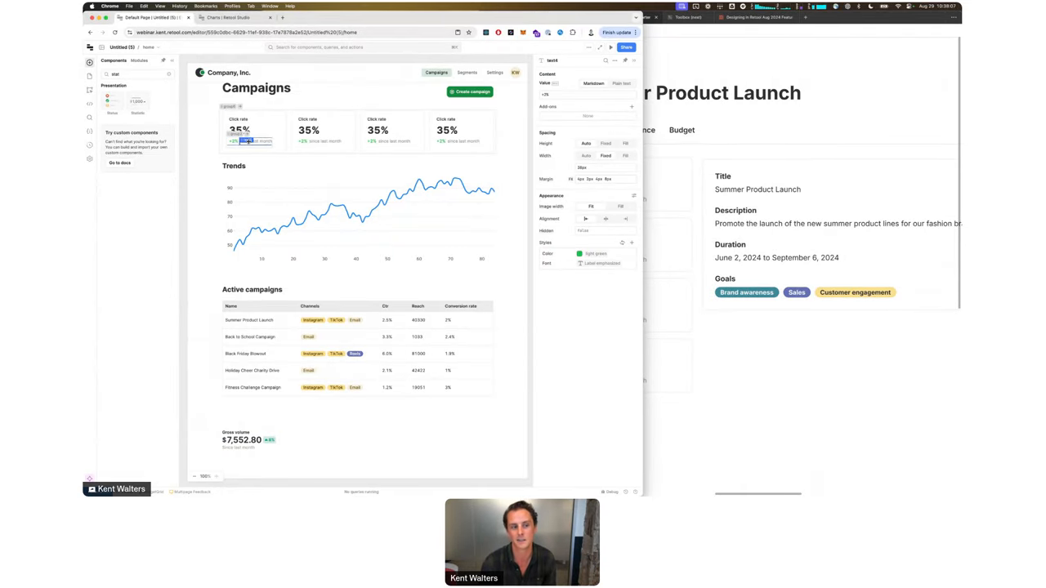
pyautogui.click(379, 156)
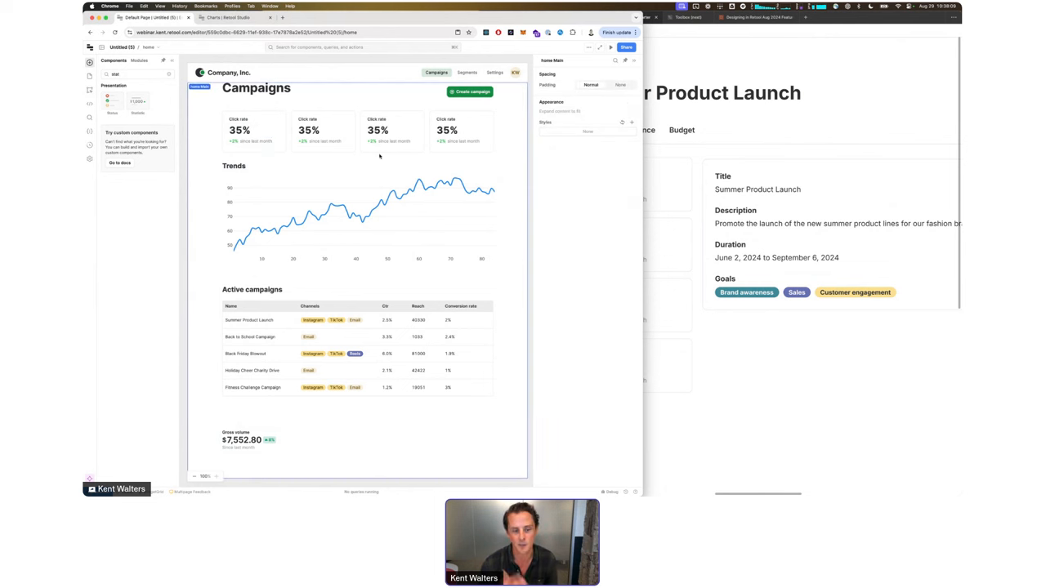
# Step: Compare the stat cards on the Figma Summer Product Launch mockup with the Retool home page
pyautogui.click(736, 198)
pyautogui.hscroll(-2, 735, 198)
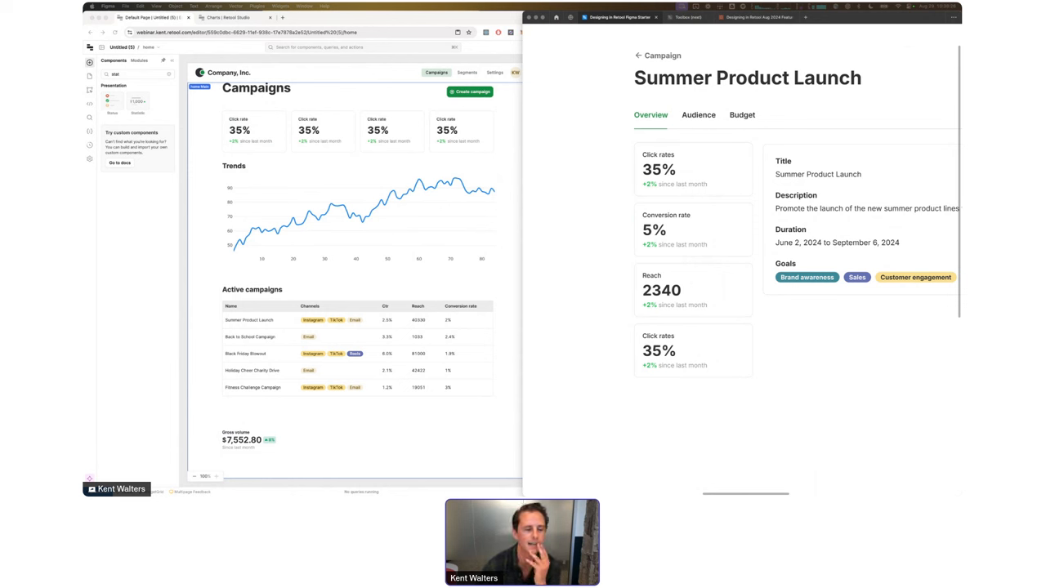
pyautogui.click(361, 427)
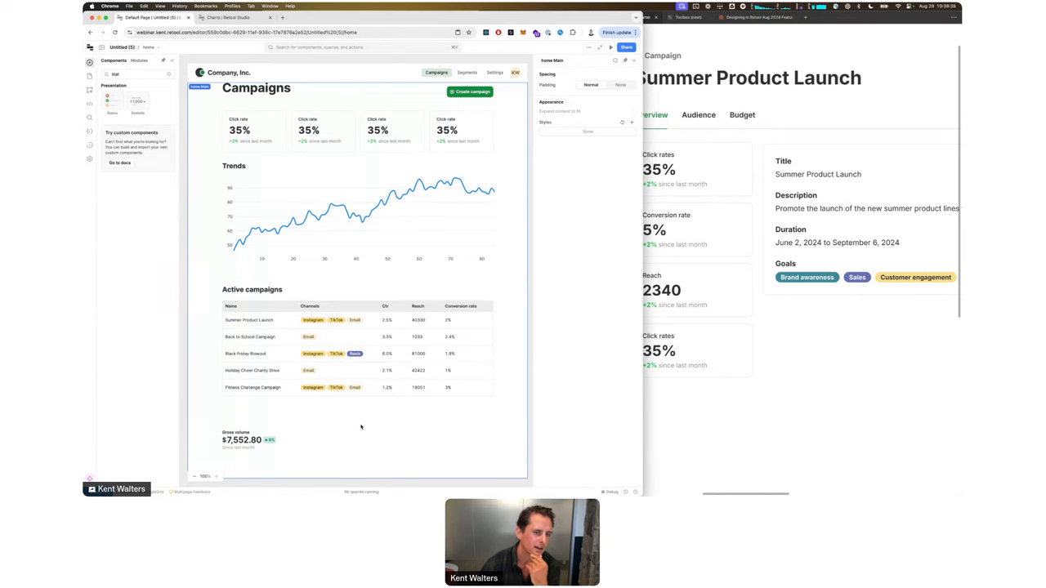
pyautogui.scroll(1, 386, 357)
pyautogui.scroll(1, 386, 357)
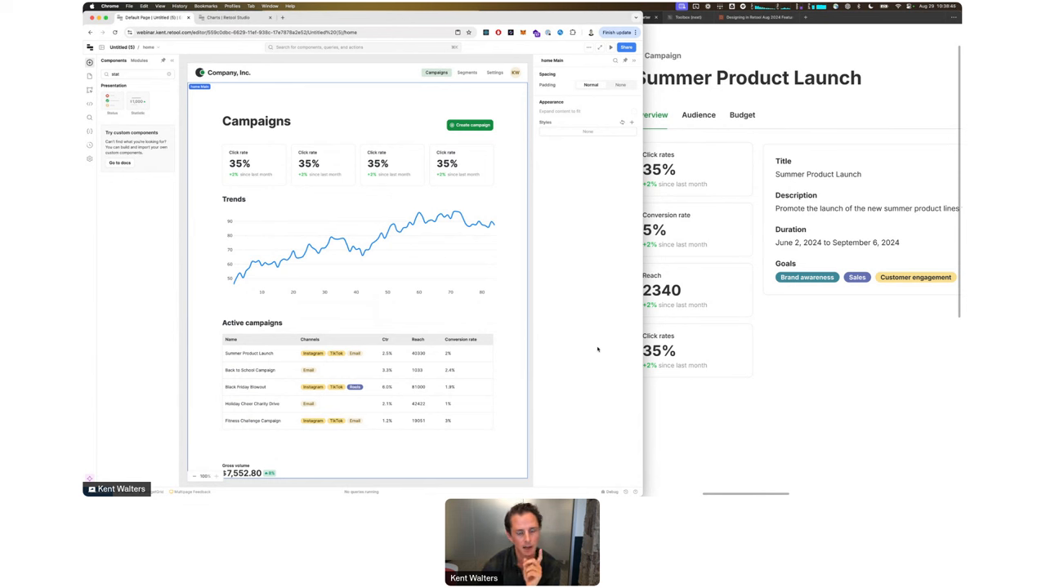
# Step: Add a new blank page to the Retool app and select its main frame
pyautogui.click(185, 119)
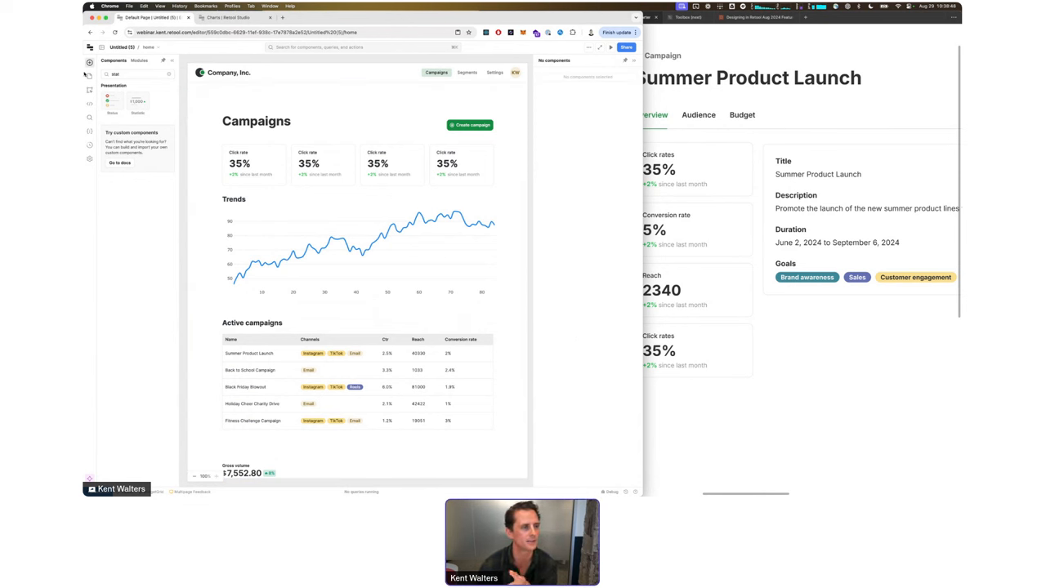
pyautogui.click(88, 75)
pyautogui.click(171, 72)
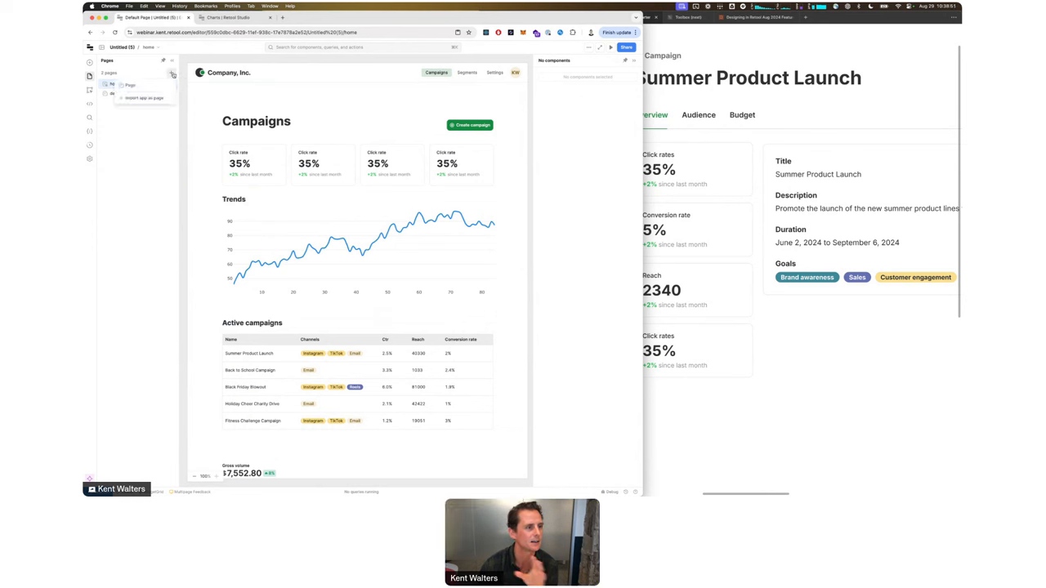
pyautogui.click(358, 147)
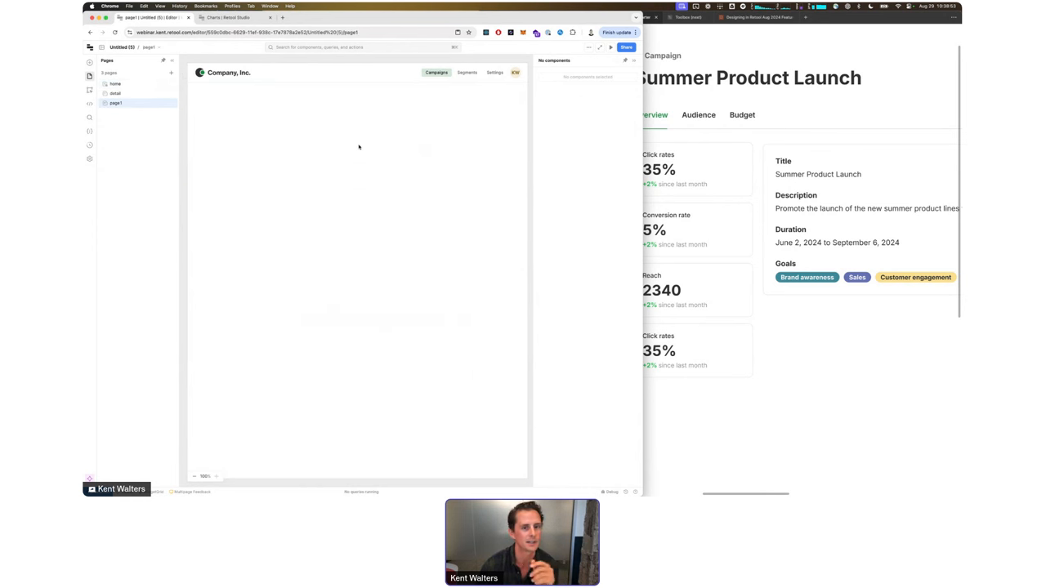
pyautogui.click(251, 119)
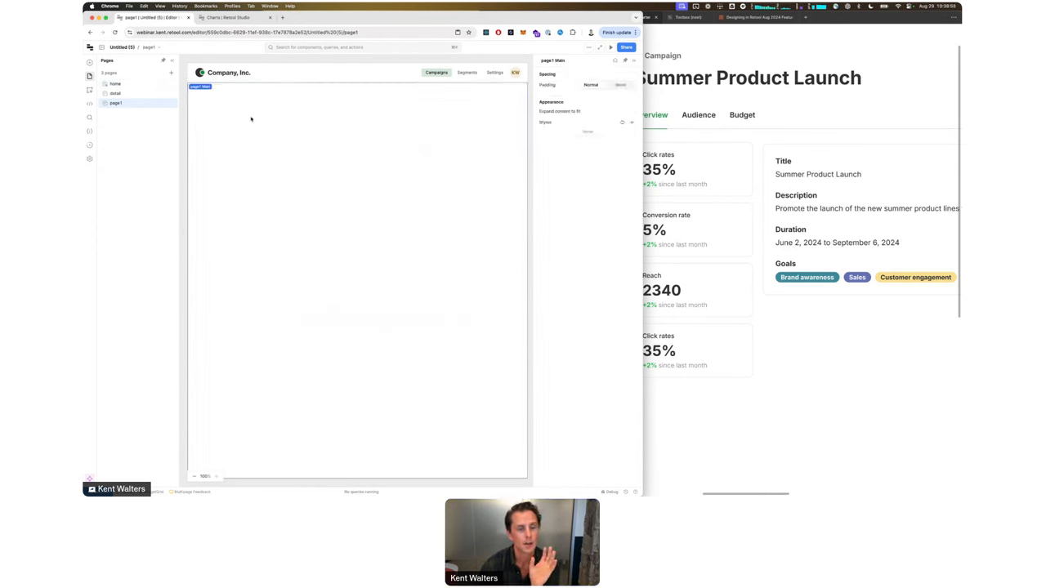
# Step: Search the components for "con" and place a Container in the upper part of the new page
pyautogui.click(89, 62)
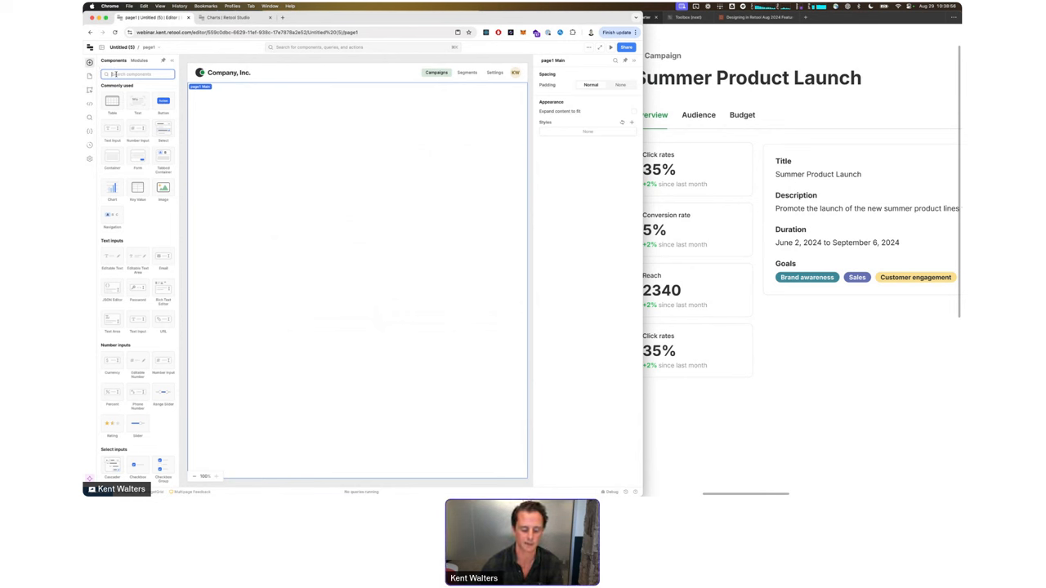
pyautogui.write('con')
pyautogui.moveTo(114, 98); pyautogui.dragTo(357, 155)
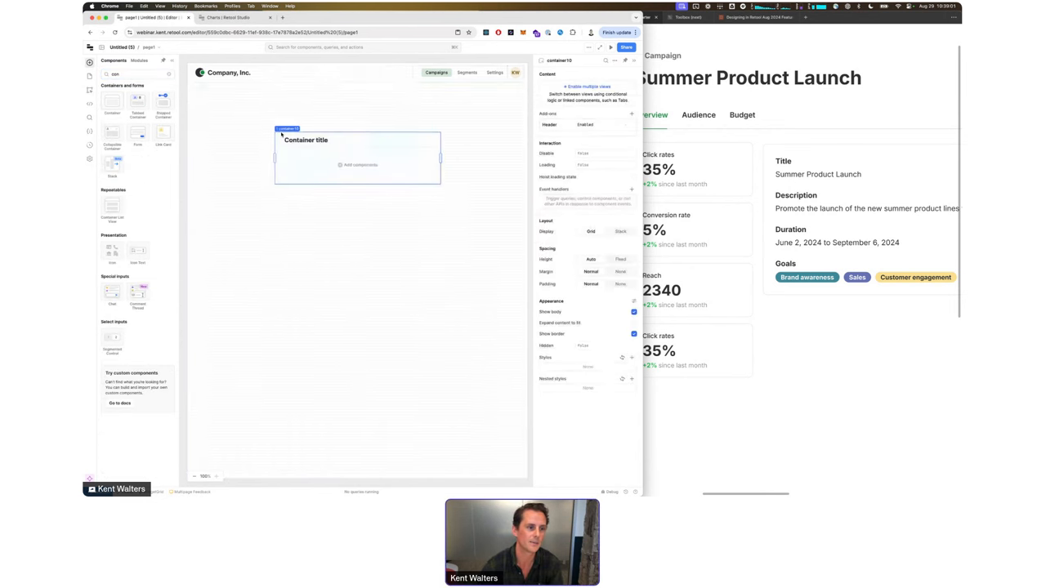
# Step: Enable Expand content to fit for the page's main frame and remove the container's header add-on
pyautogui.click(335, 260)
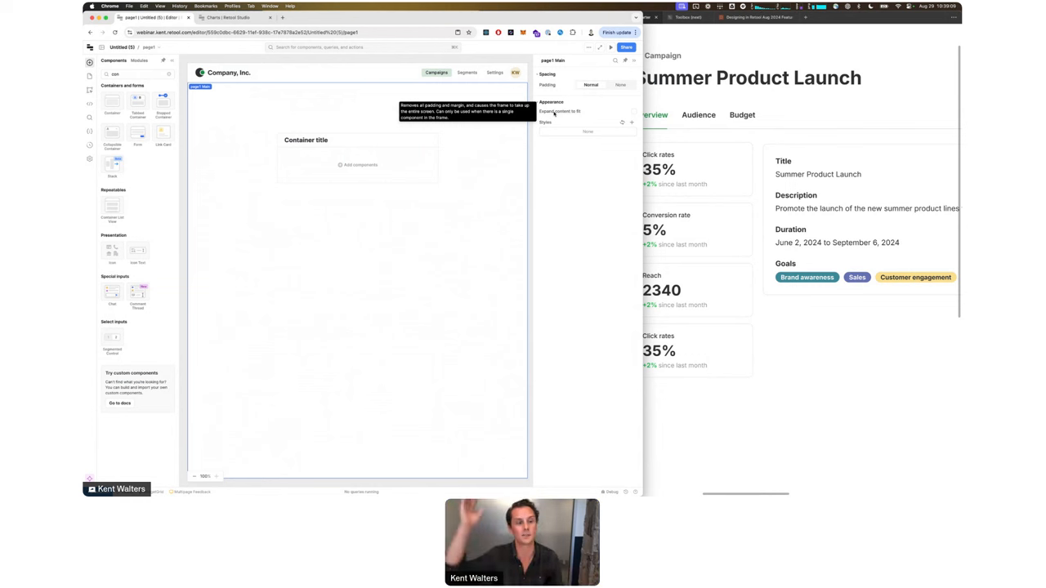
pyautogui.click(634, 111)
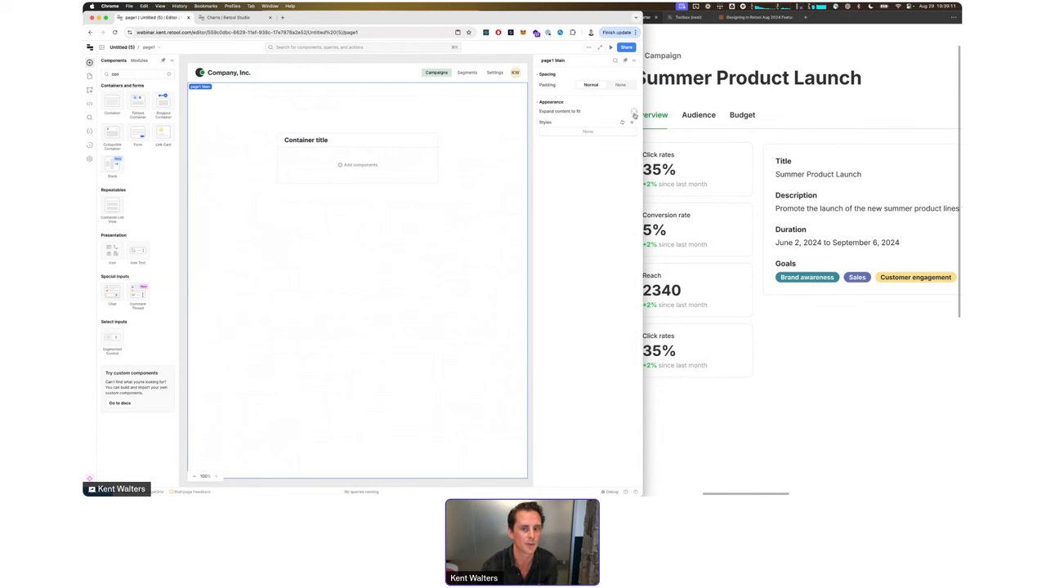
pyautogui.click(362, 214)
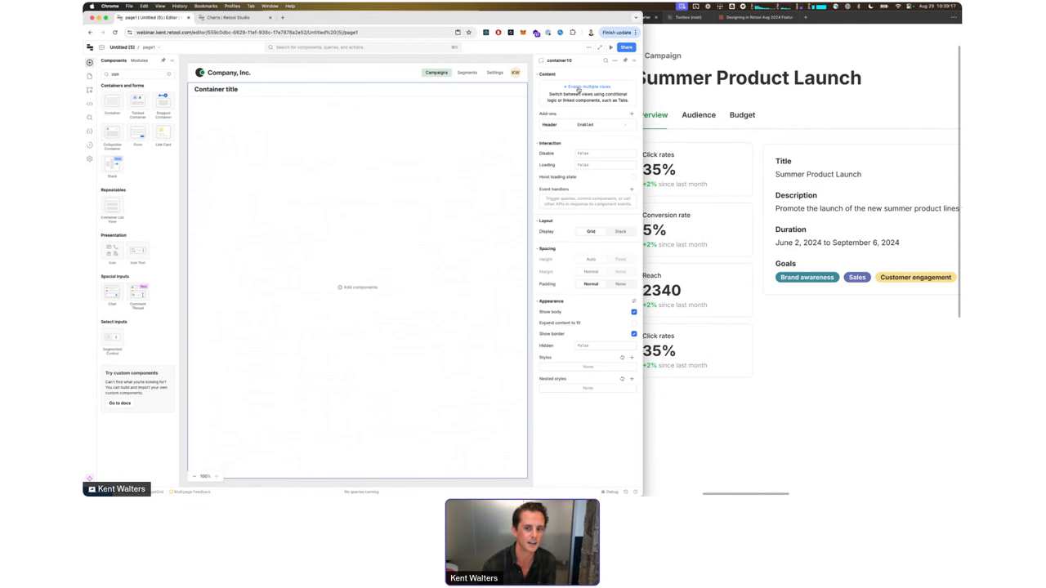
pyautogui.click(630, 125)
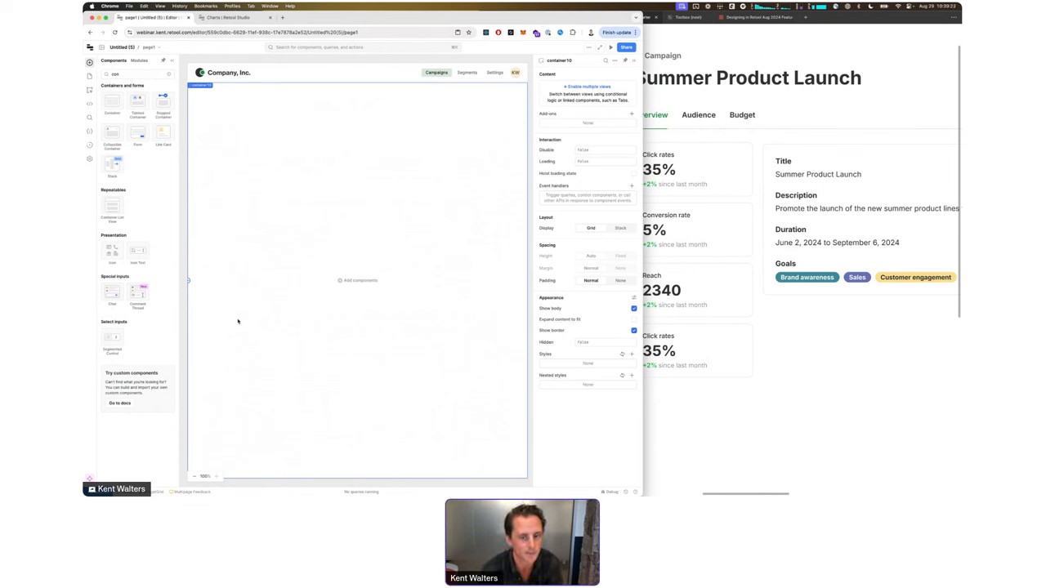
# Step: Search the components for "but" and place a Button inside the expanded container
pyautogui.click(115, 74)
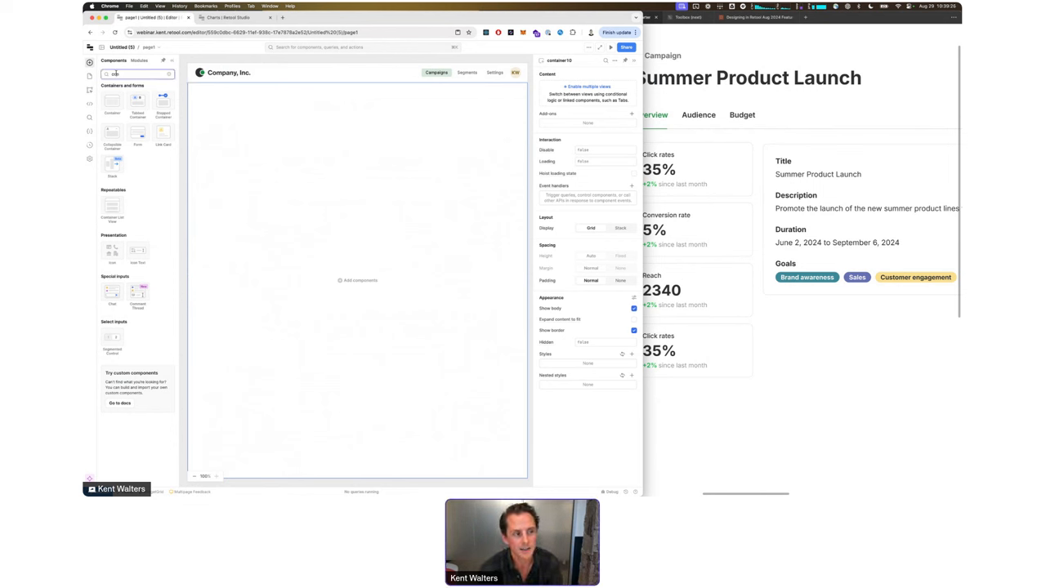
pyautogui.write('but')
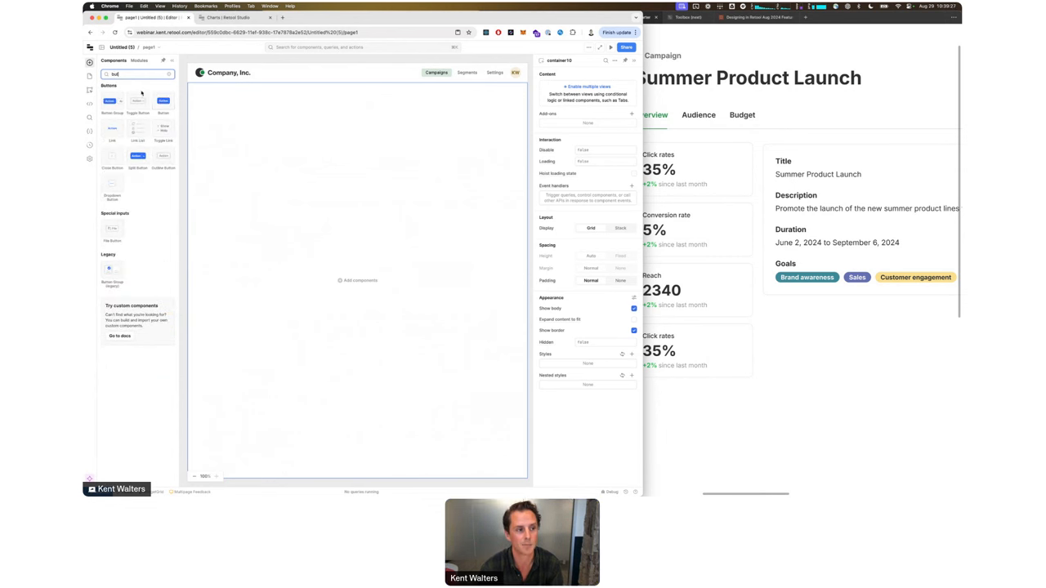
pyautogui.moveTo(163, 100); pyautogui.dragTo(329, 206)
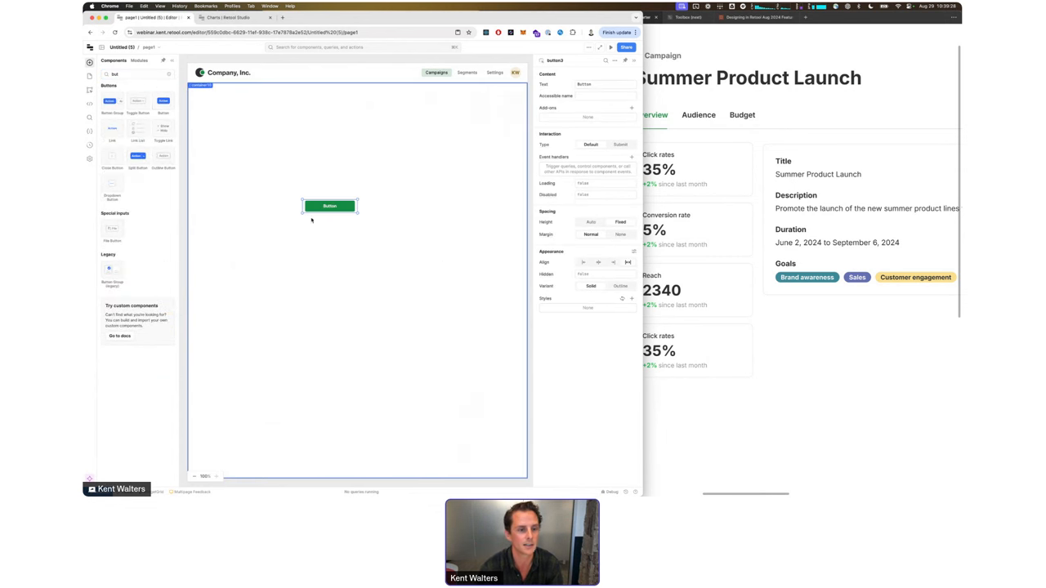
# Step: Set the container's display to Stack with centered distribution and alignment, and resize the browser window to check the button's placement
pyautogui.click(378, 231)
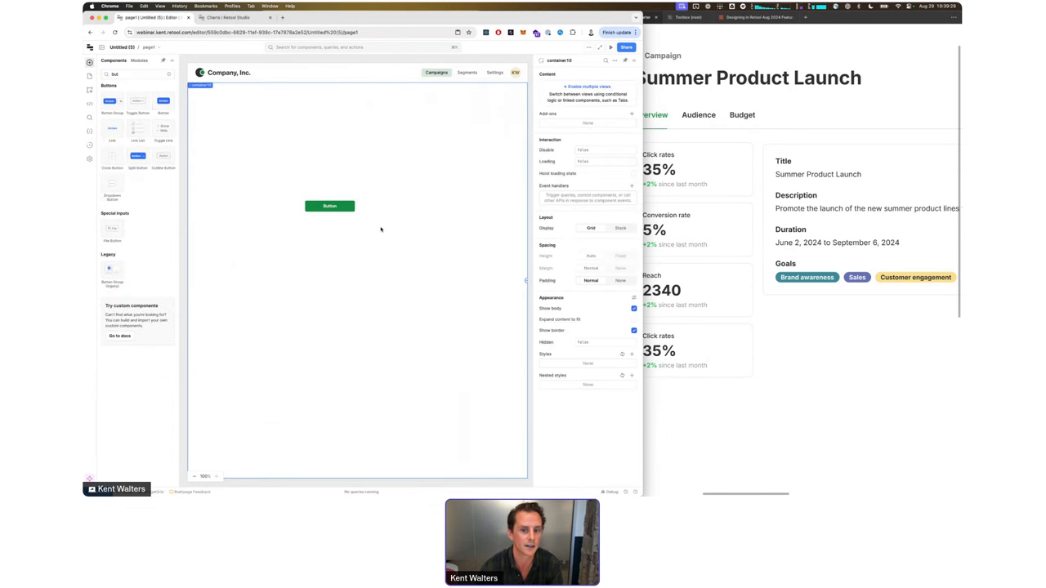
pyautogui.click(623, 228)
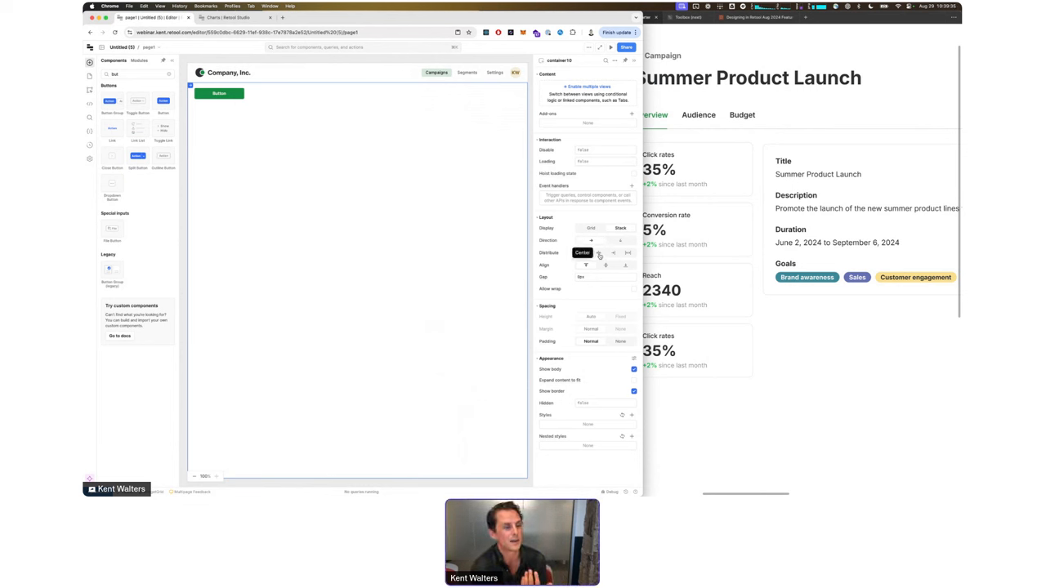
pyautogui.click(598, 253)
pyautogui.click(605, 265)
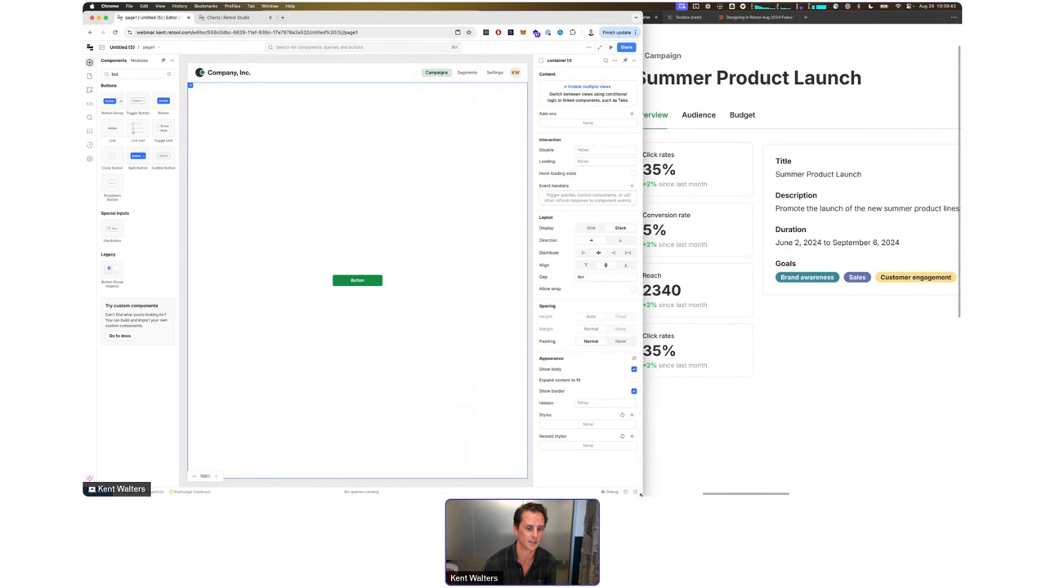
pyautogui.moveTo(641, 494); pyautogui.dragTo(713, 490)
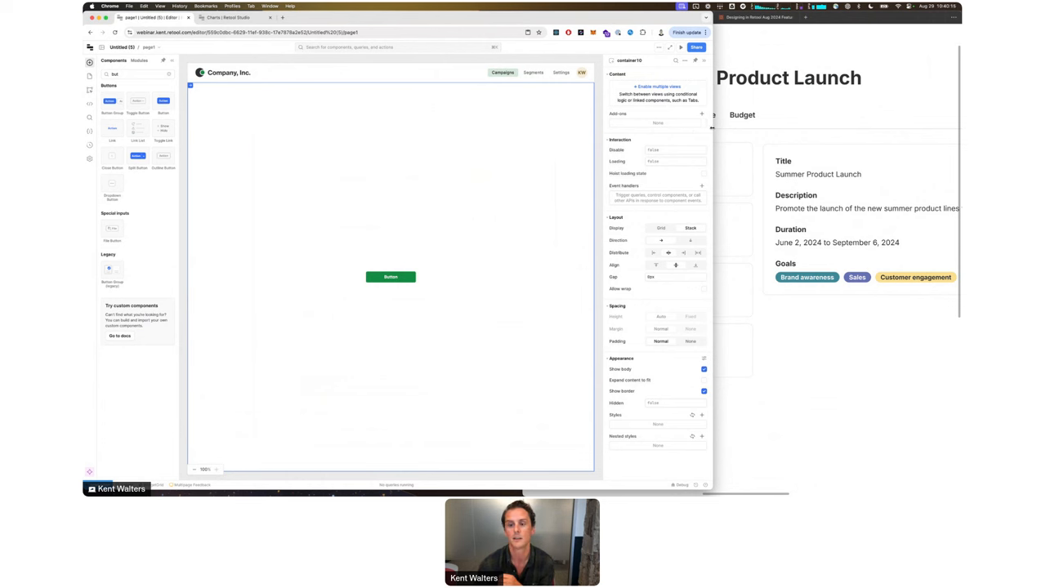
pyautogui.moveTo(712, 127); pyautogui.dragTo(555, 123)
# Step: Switch to Figma, open the starter file's local color variables, and run the Retool Theme Generator plugin
pyautogui.click(574, 20)
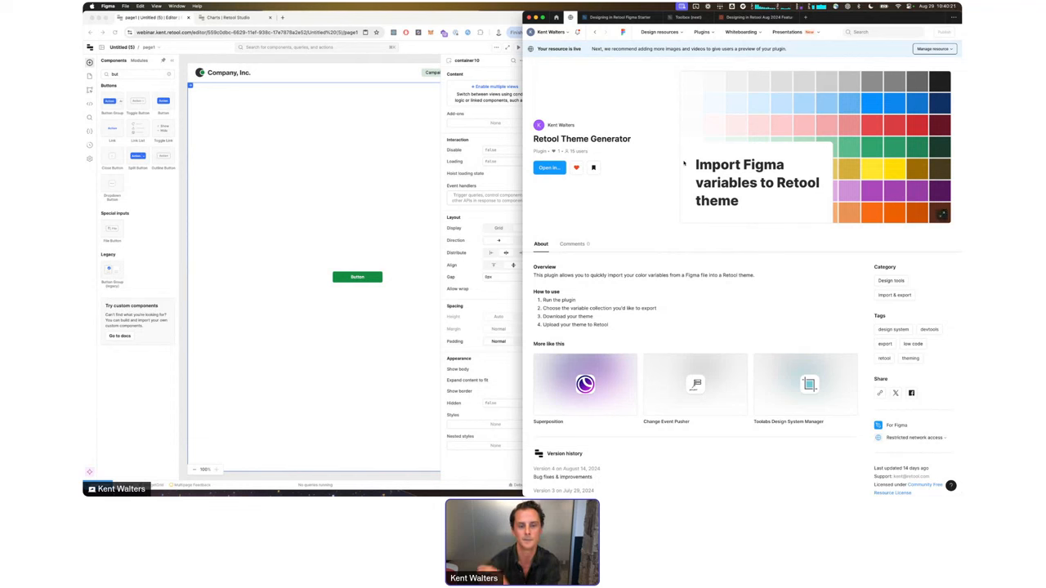
pyautogui.click(604, 23)
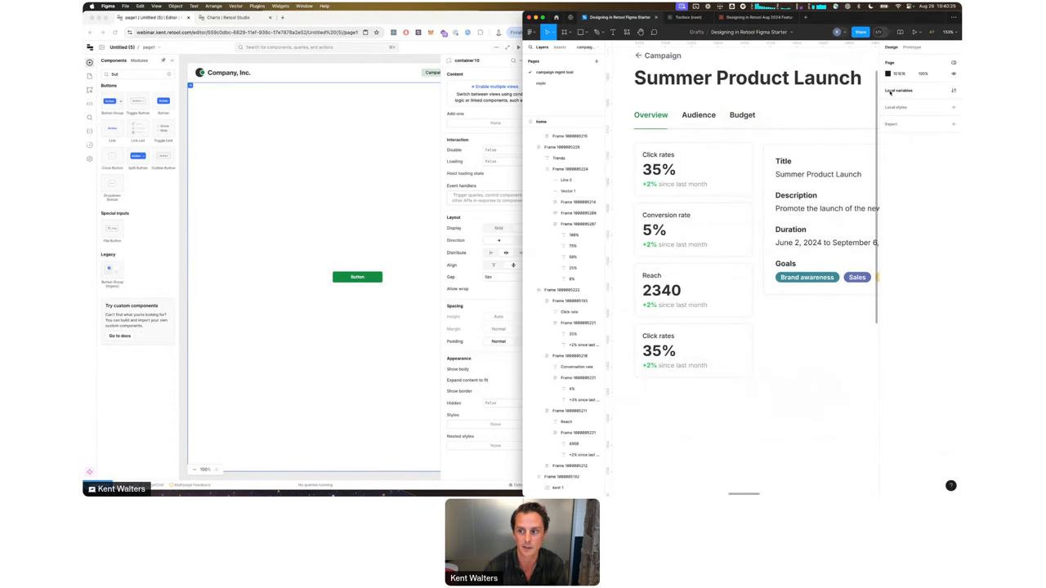
pyautogui.click(952, 90)
pyautogui.press('alt+super+p')
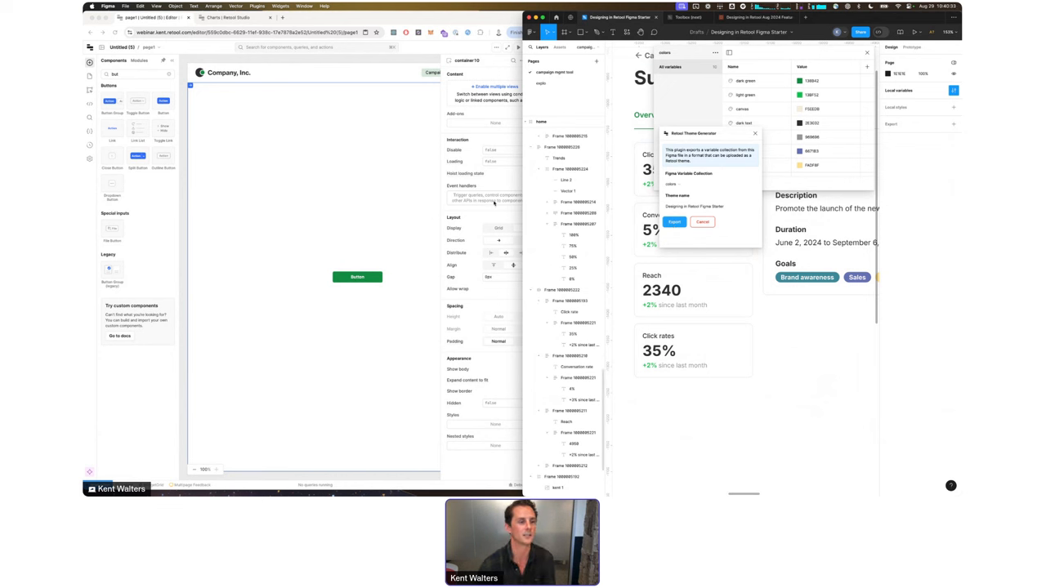
# Step: Switch to Retool, examine the theme creation options in the Themes settings, and open Demo theme in the theme editor
pyautogui.click(341, 175)
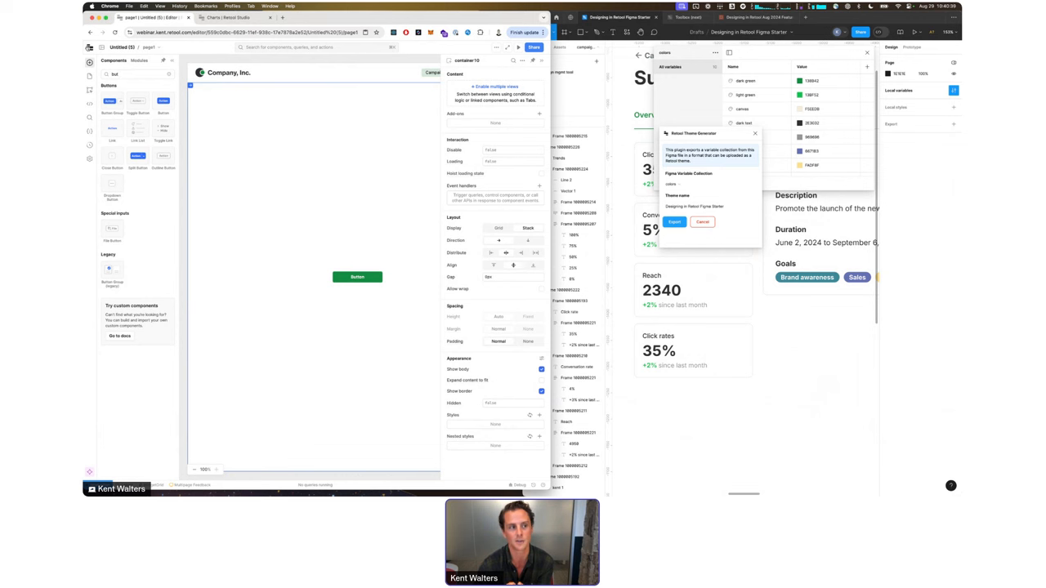
pyautogui.click(90, 47)
pyautogui.click(96, 59)
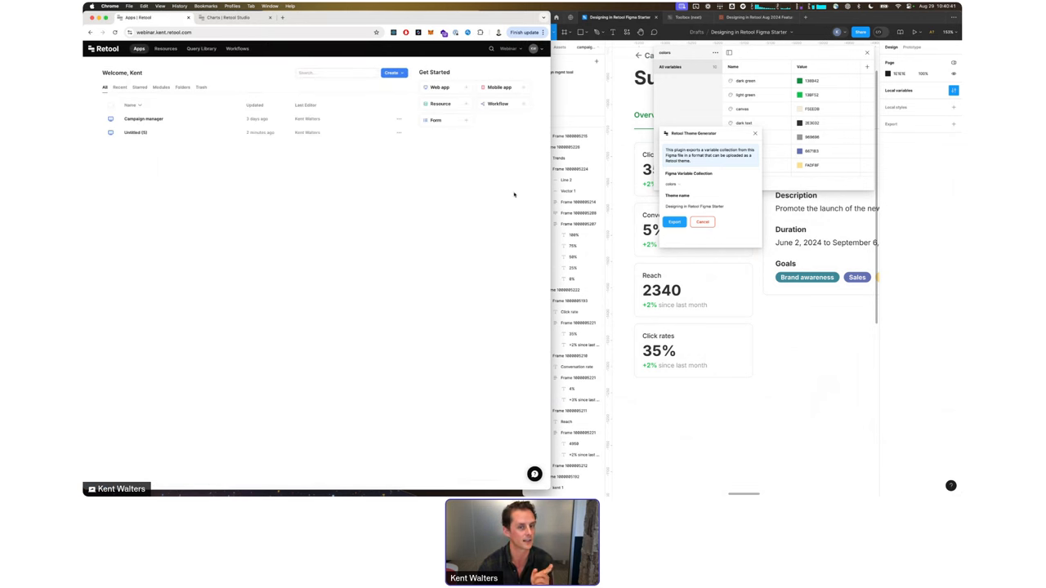
pyautogui.click(534, 48)
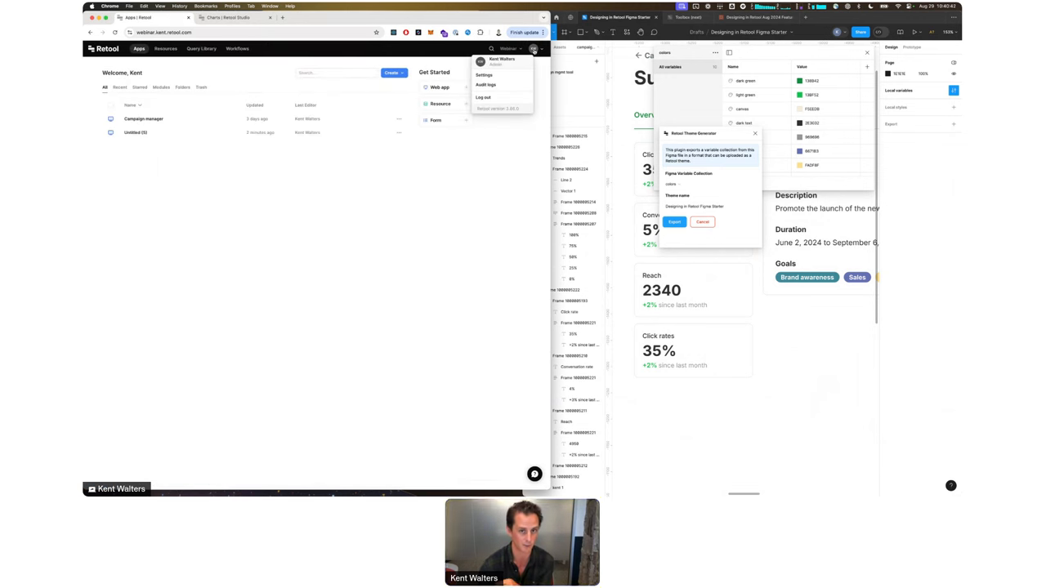
pyautogui.click(490, 79)
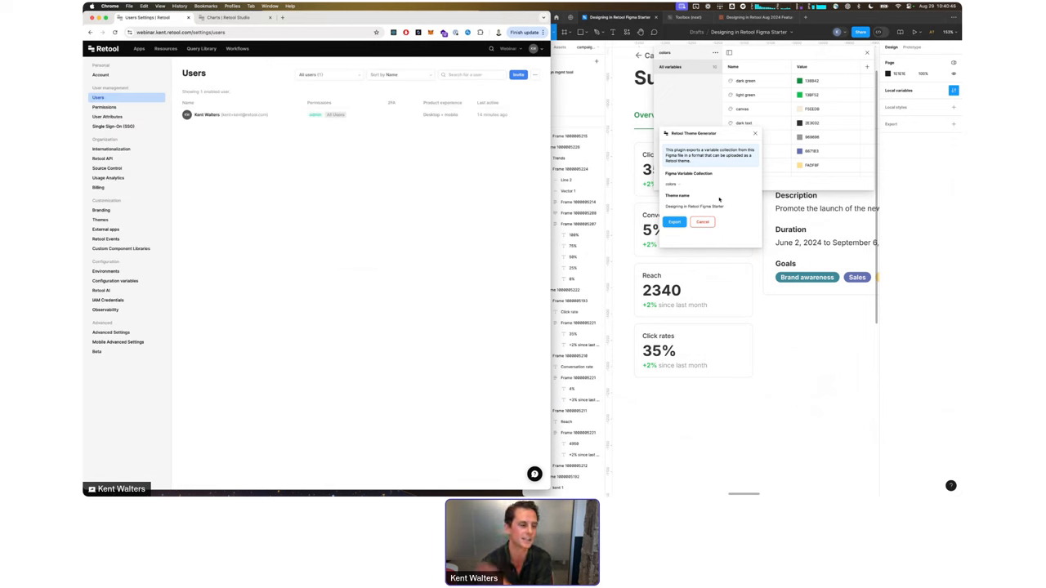
pyautogui.click(99, 219)
pyautogui.click(518, 74)
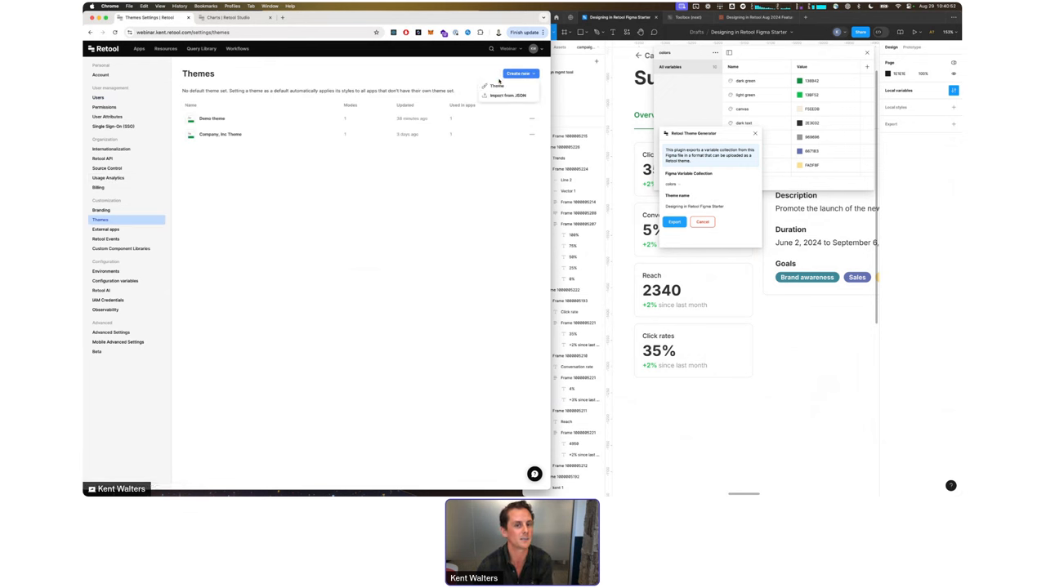
pyautogui.click(212, 119)
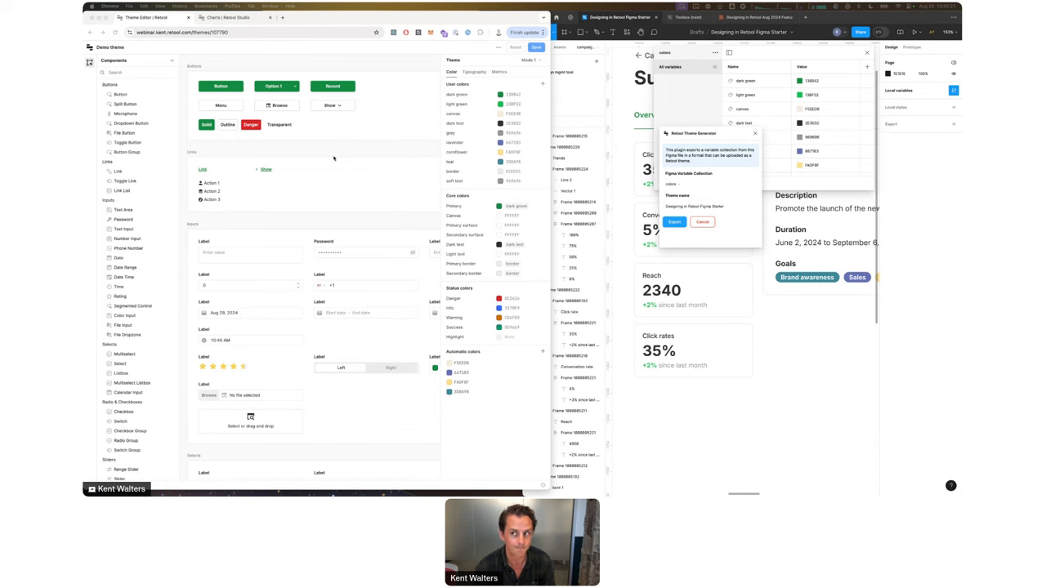
# Step: Open the retool.studio home page in a new browser tab
pyautogui.click(281, 17)
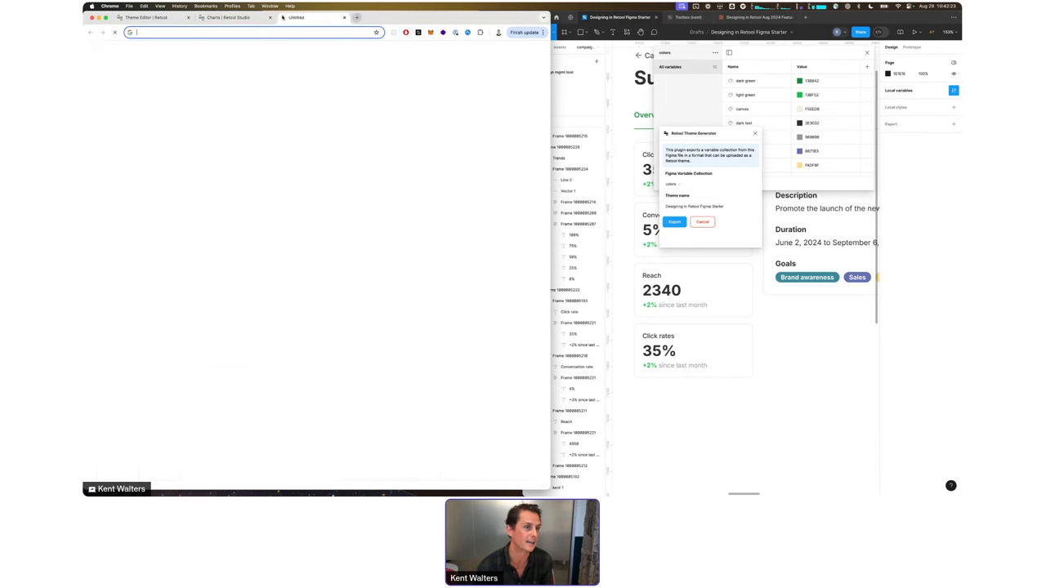
pyautogui.write('studio')
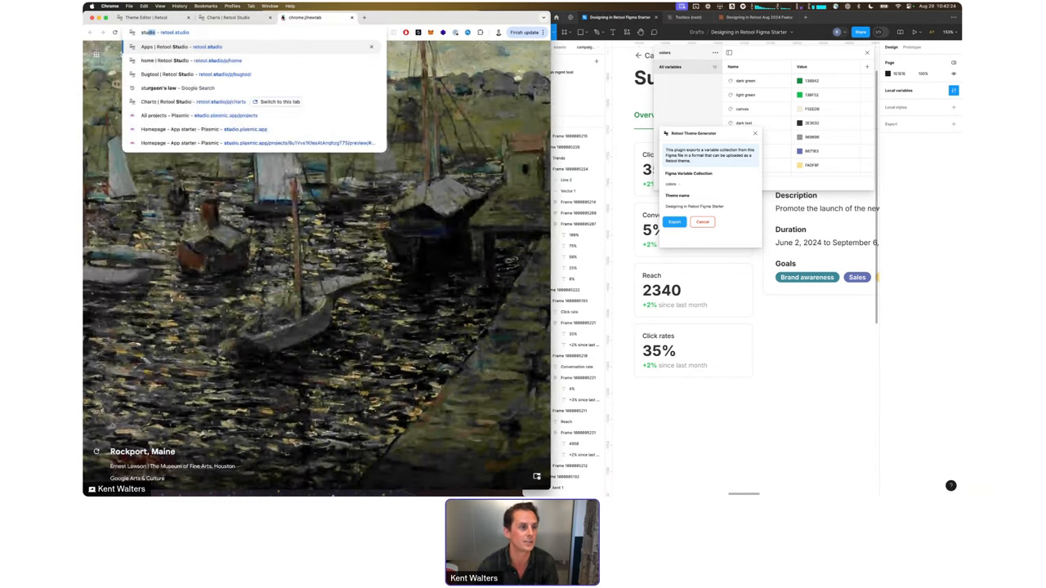
pyautogui.click(226, 61)
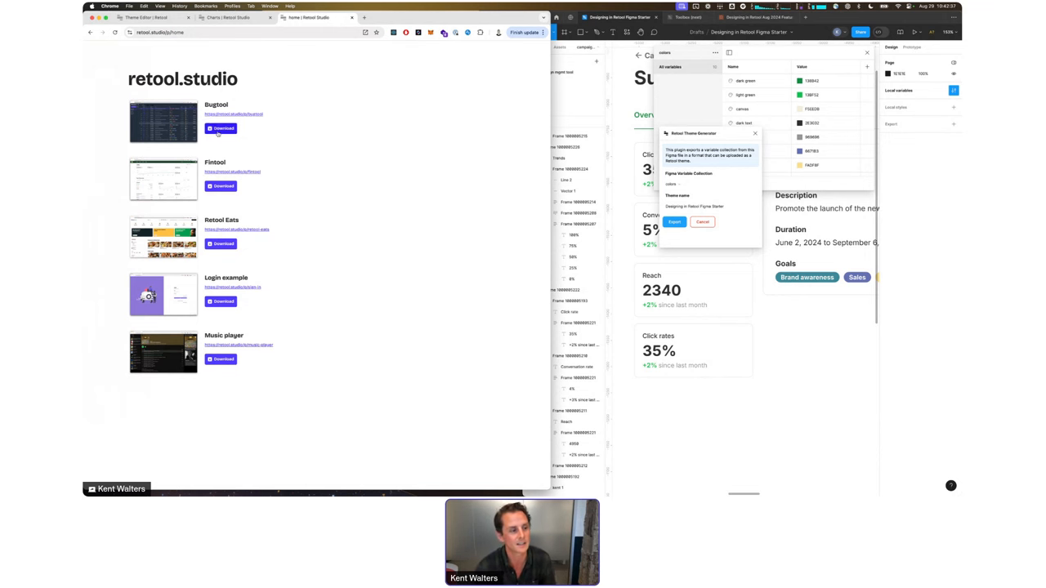
# Step: View the enlarged previews of the Bugtool, Fintool and Retool Eats example apps
pyautogui.click(176, 129)
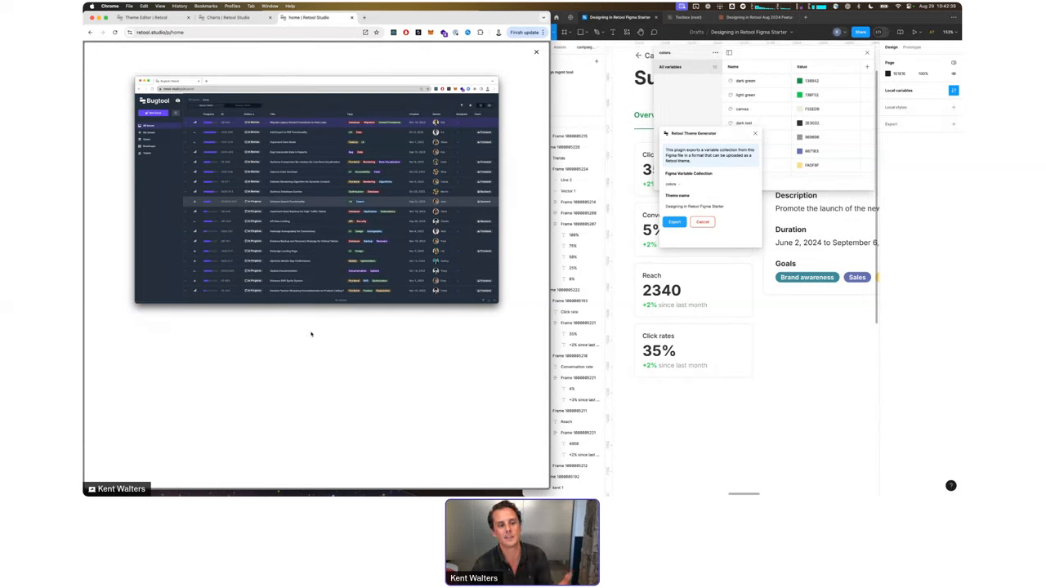
pyautogui.click(345, 151)
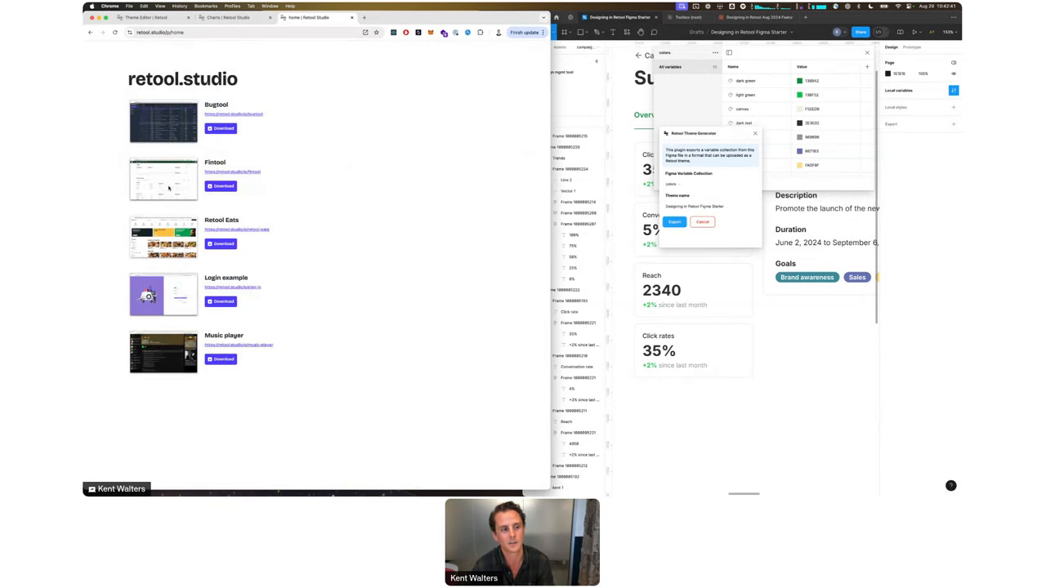
pyautogui.click(169, 188)
pyautogui.click(163, 111)
pyautogui.click(180, 240)
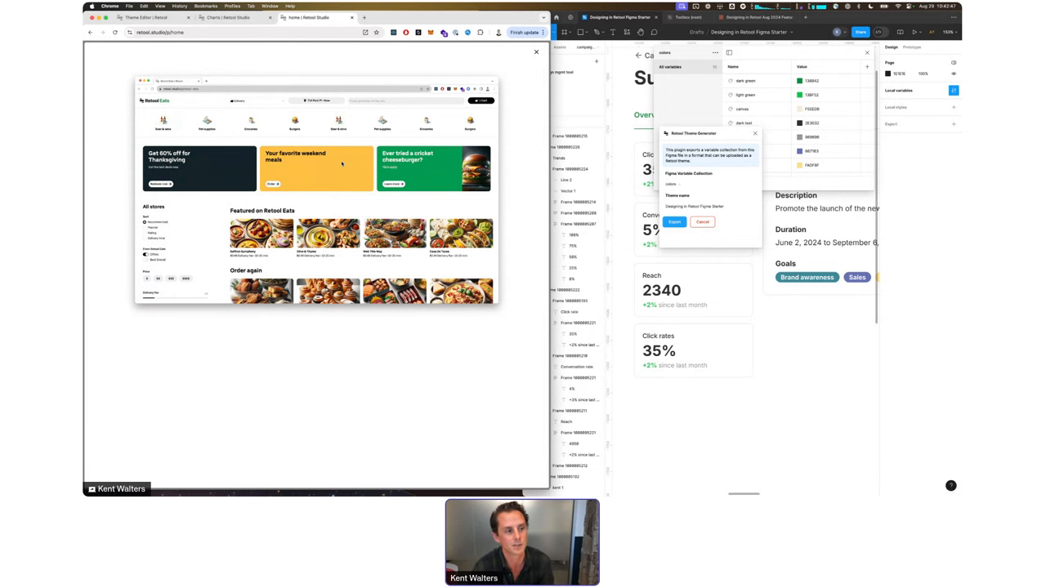
# Step: Close the Retool Eats preview and view the enlarged previews of the Login example and Music player apps
pyautogui.click(341, 164)
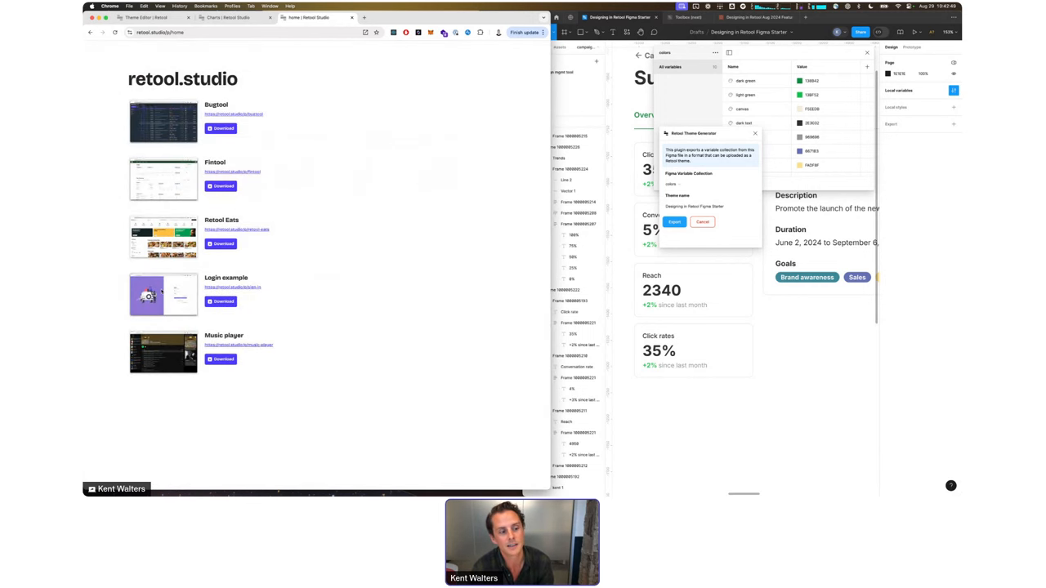
pyautogui.click(161, 292)
pyautogui.click(235, 276)
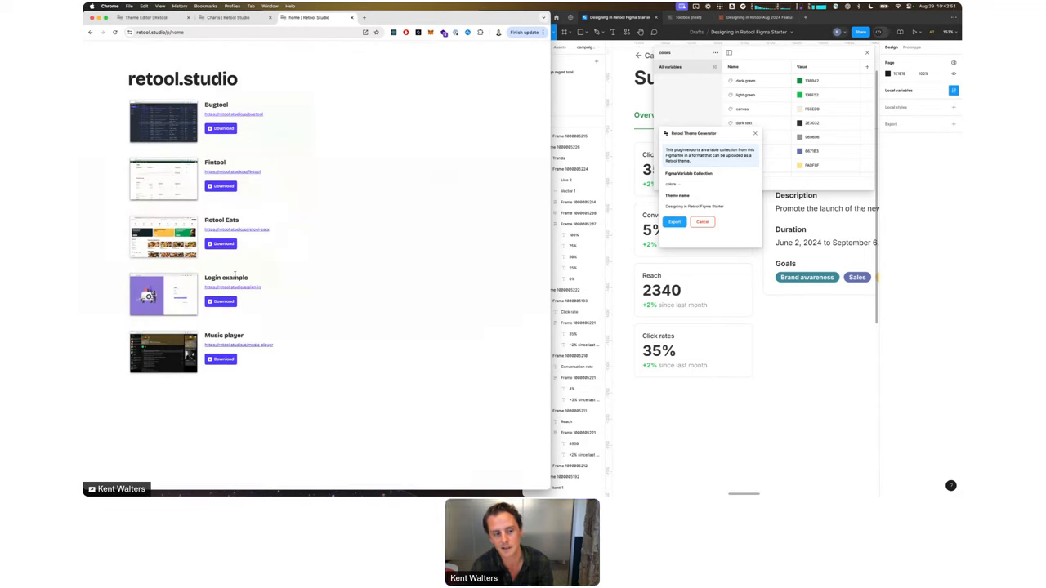
pyautogui.click(170, 362)
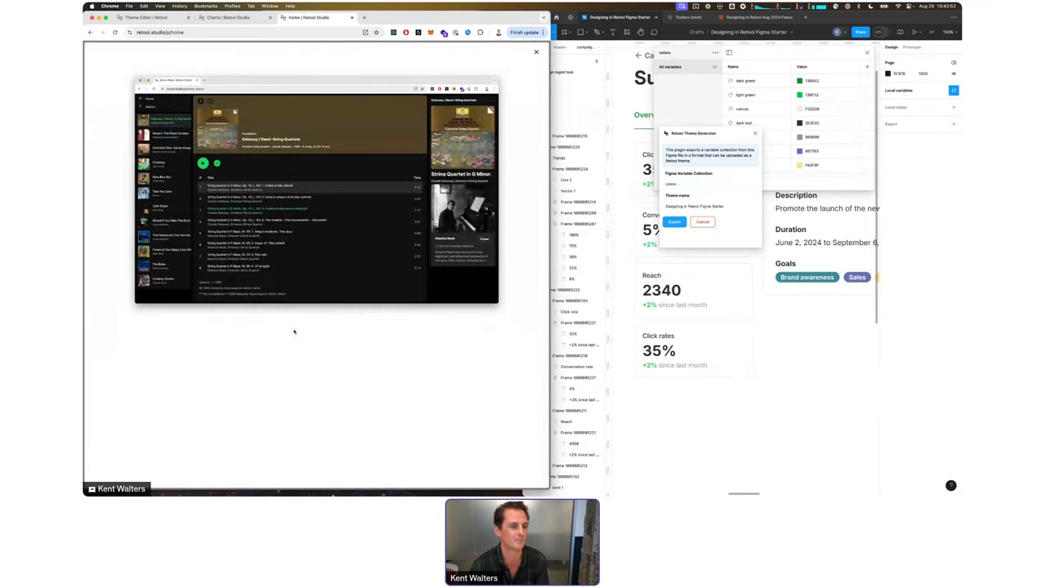
pyautogui.click(327, 377)
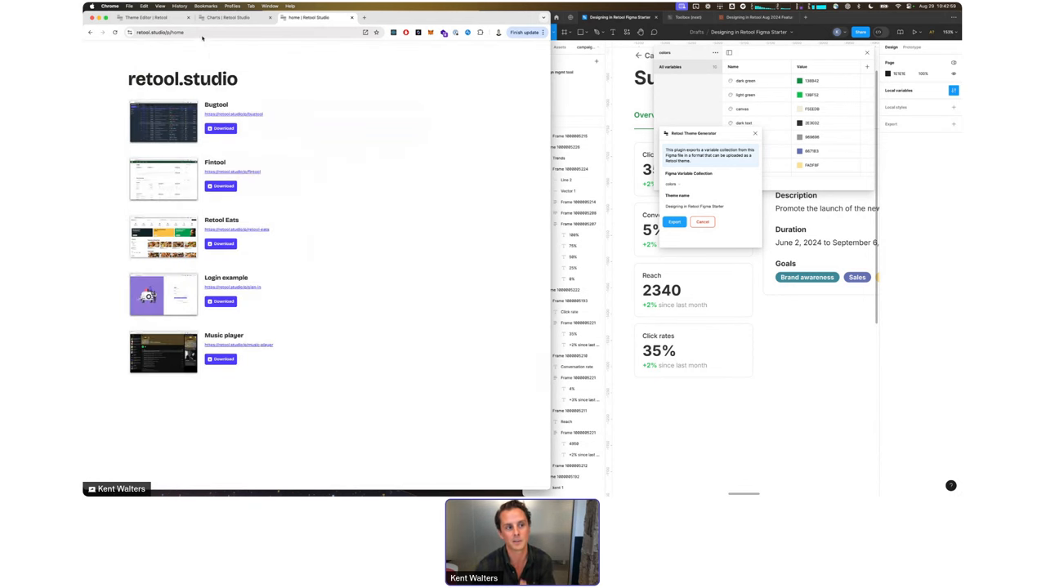
pyautogui.moveTo(187, 33); pyautogui.dragTo(200, 33)
pyautogui.click(271, 151)
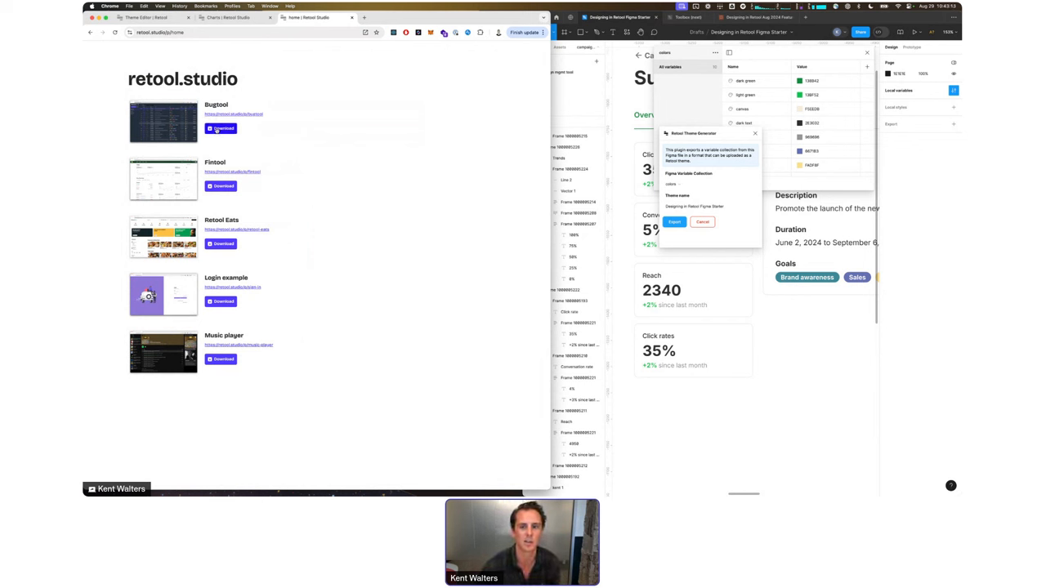
# Step: Return to the Demo theme editor, open its typography settings, and open the Inter font's details
pyautogui.click(223, 19)
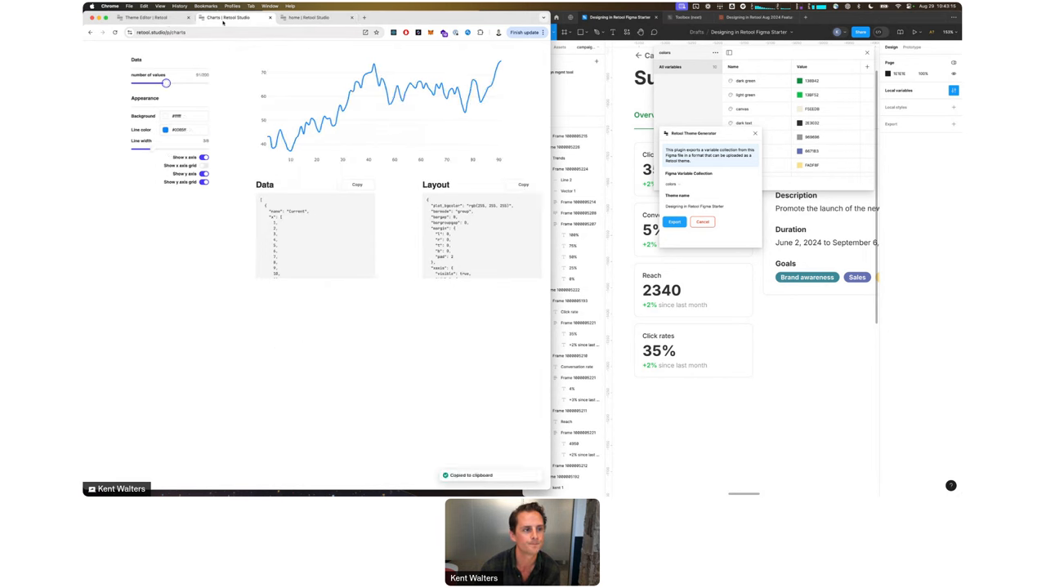
pyautogui.click(167, 20)
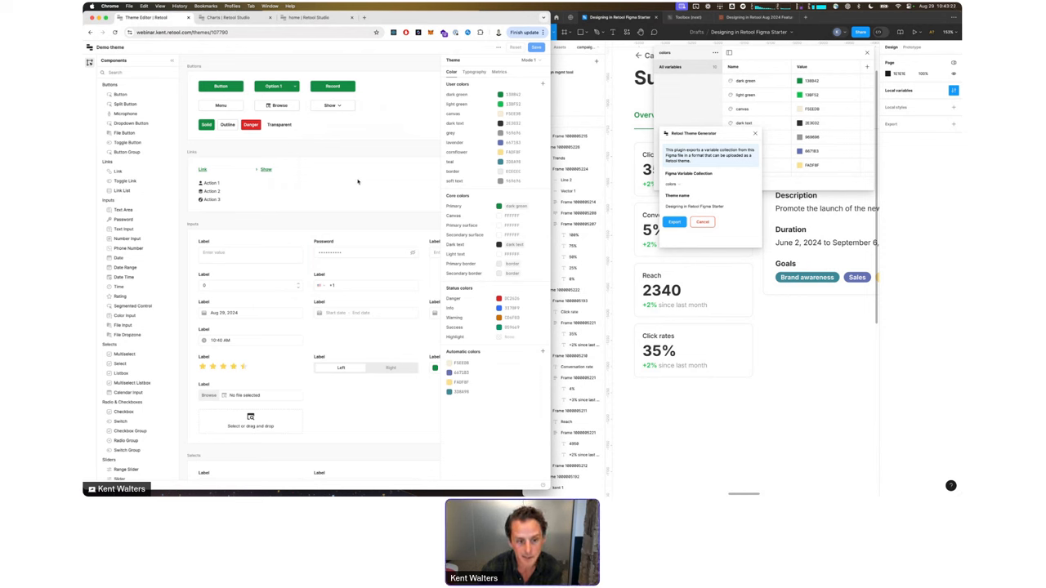
pyautogui.click(474, 72)
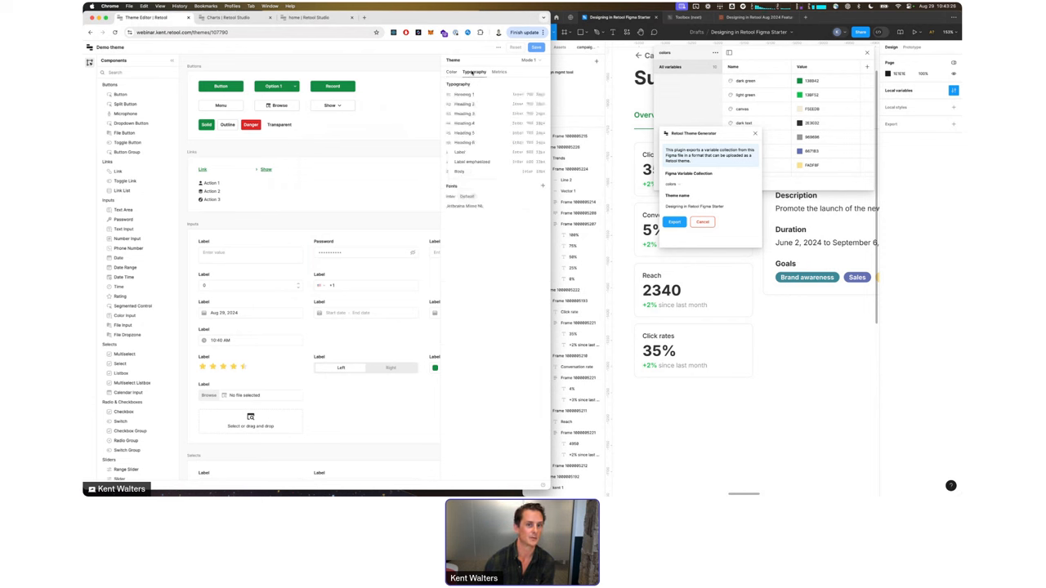
pyautogui.click(451, 206)
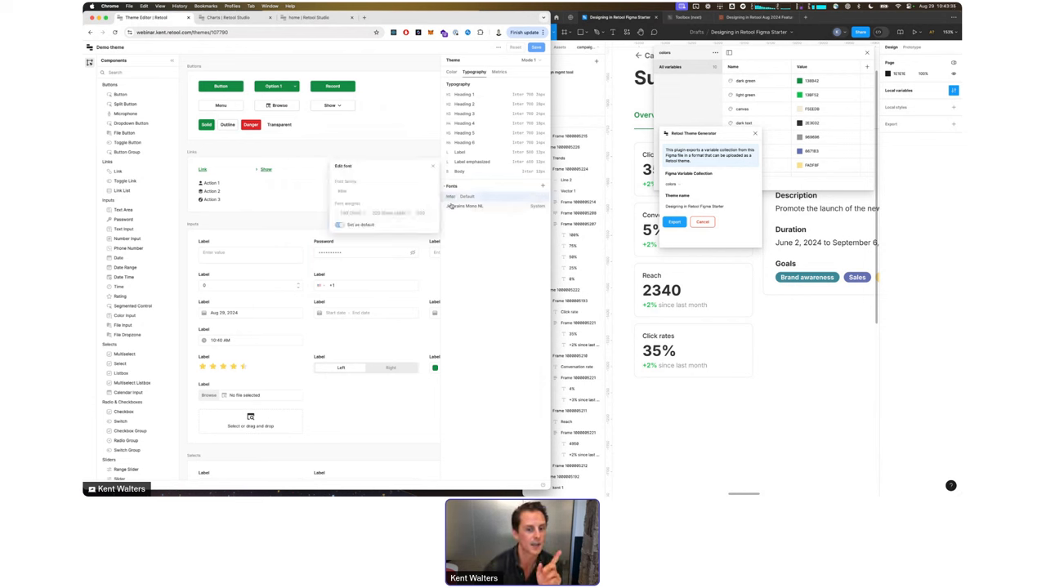
pyautogui.click(533, 196)
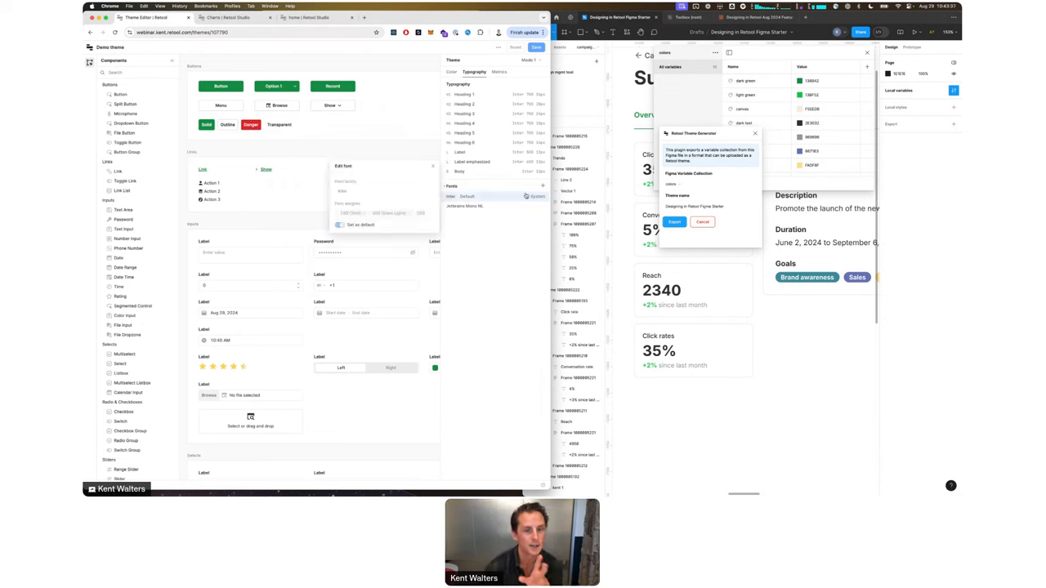
# Step: Add the Google font Roboto to the theme's fonts
pyautogui.click(543, 187)
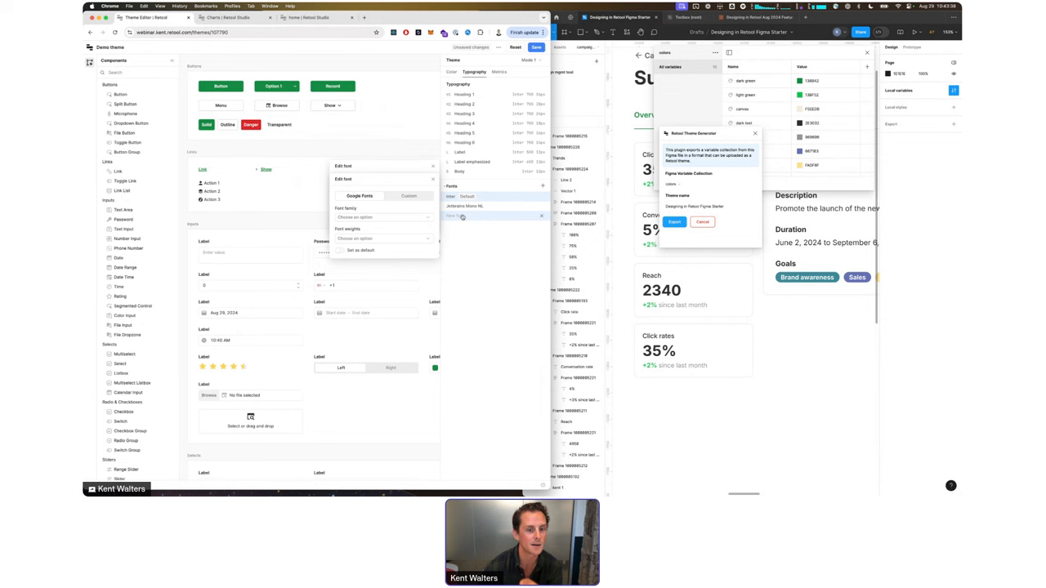
pyautogui.click(365, 217)
pyautogui.click(359, 231)
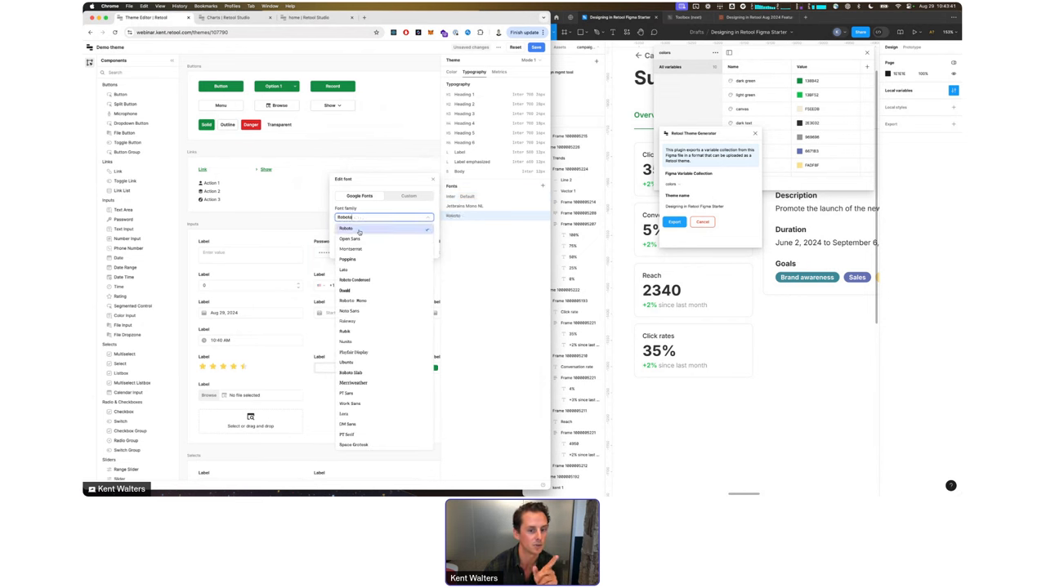
pyautogui.click(500, 228)
# Step: Add the Google font Oswald to the theme, set it as the default font, and check the component previews
pyautogui.click(542, 187)
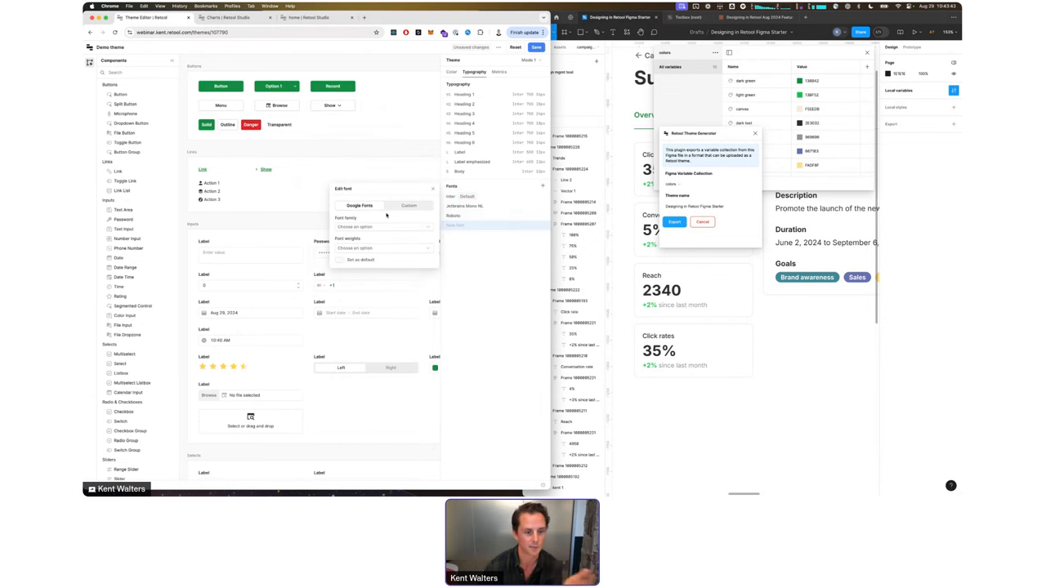
pyautogui.click(362, 225)
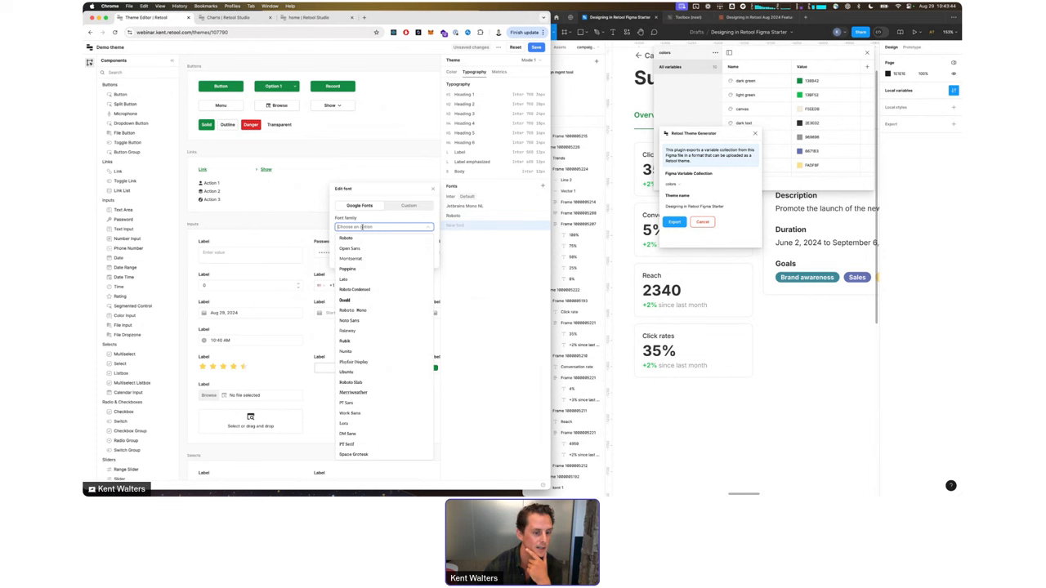
pyautogui.click(366, 302)
pyautogui.click(447, 283)
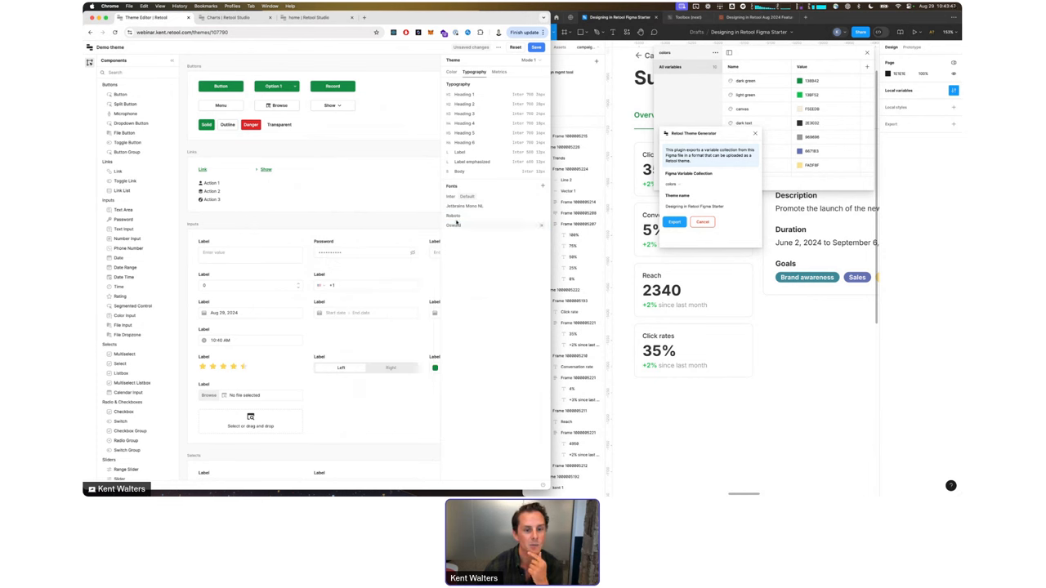
pyautogui.click(457, 225)
pyautogui.click(340, 260)
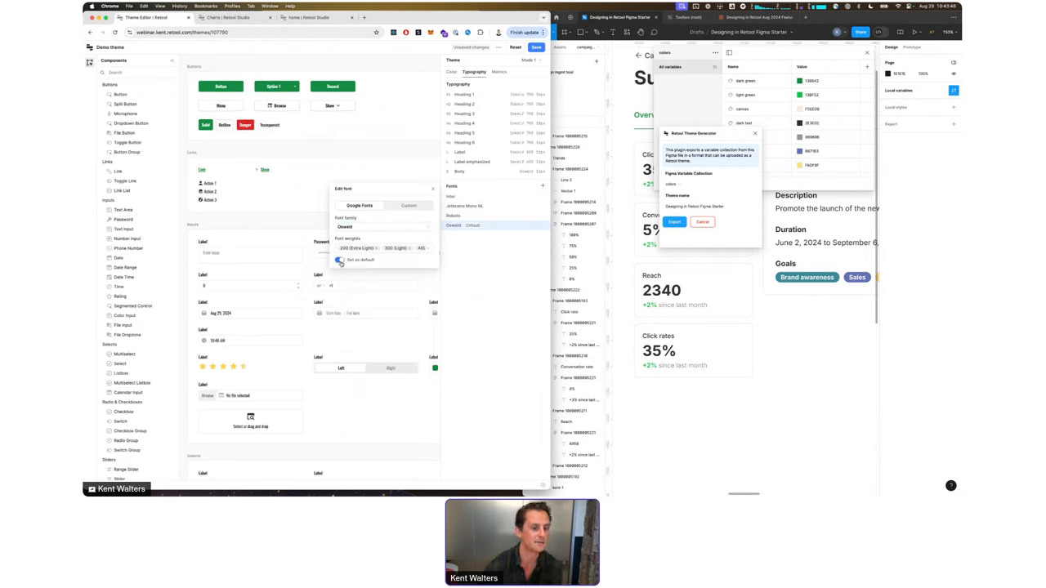
pyautogui.scroll(-8, 227, 303)
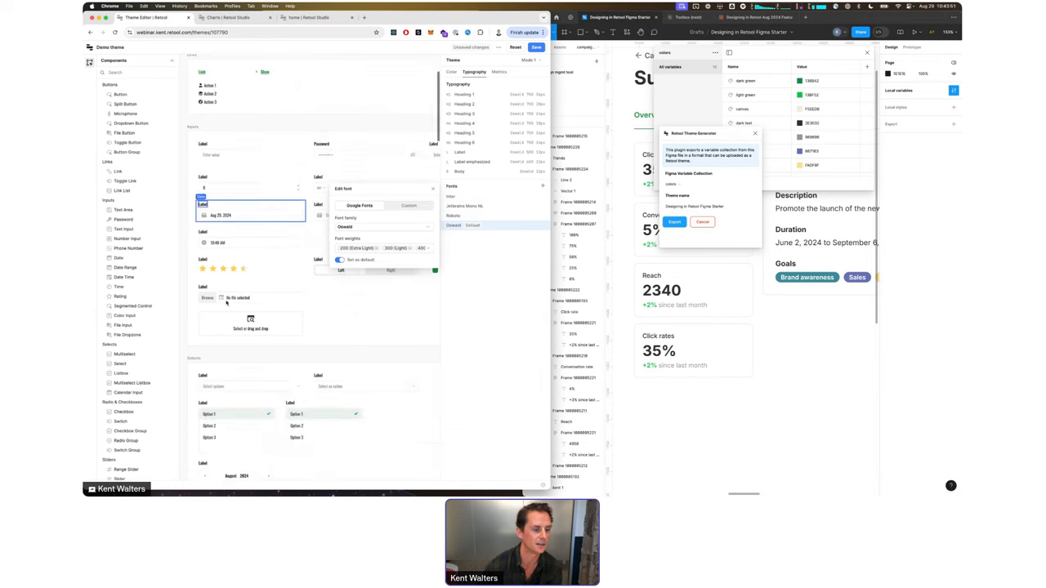
pyautogui.scroll(8, 227, 303)
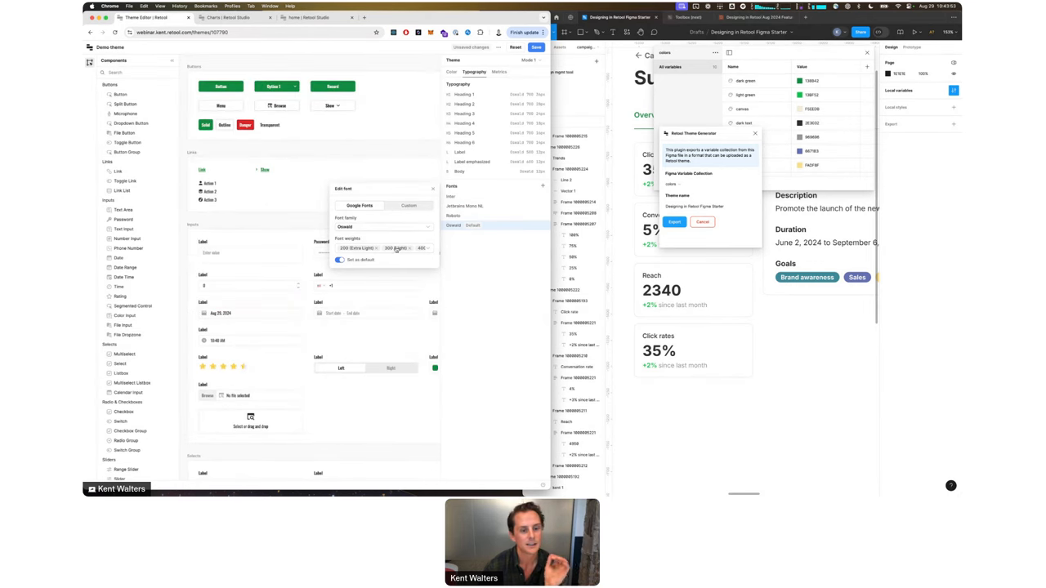
# Step: Examine the Google Fonts family choices and the custom font's family and import URL fields for Oswald
pyautogui.click(372, 227)
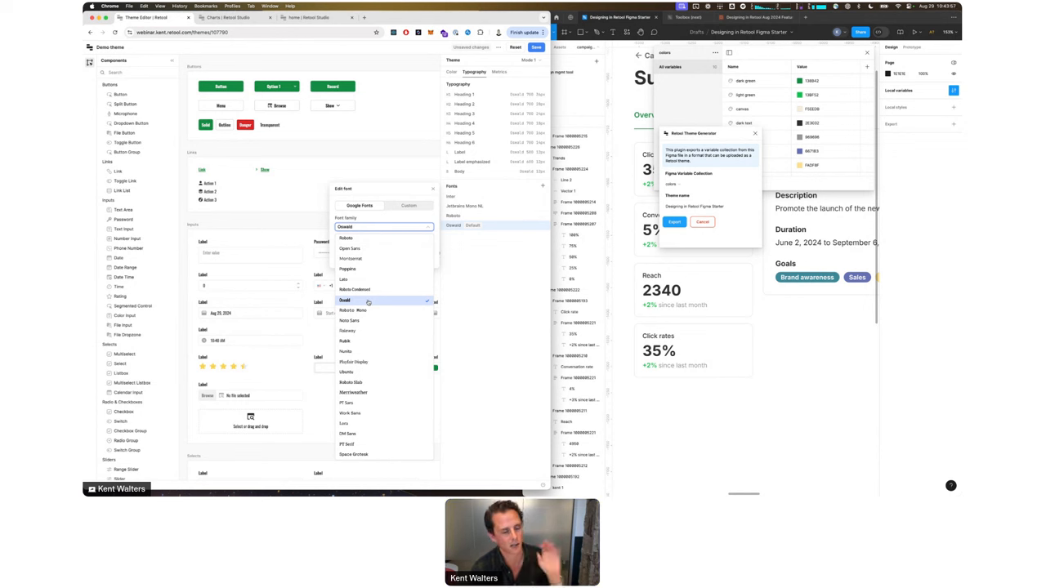
pyautogui.click(366, 227)
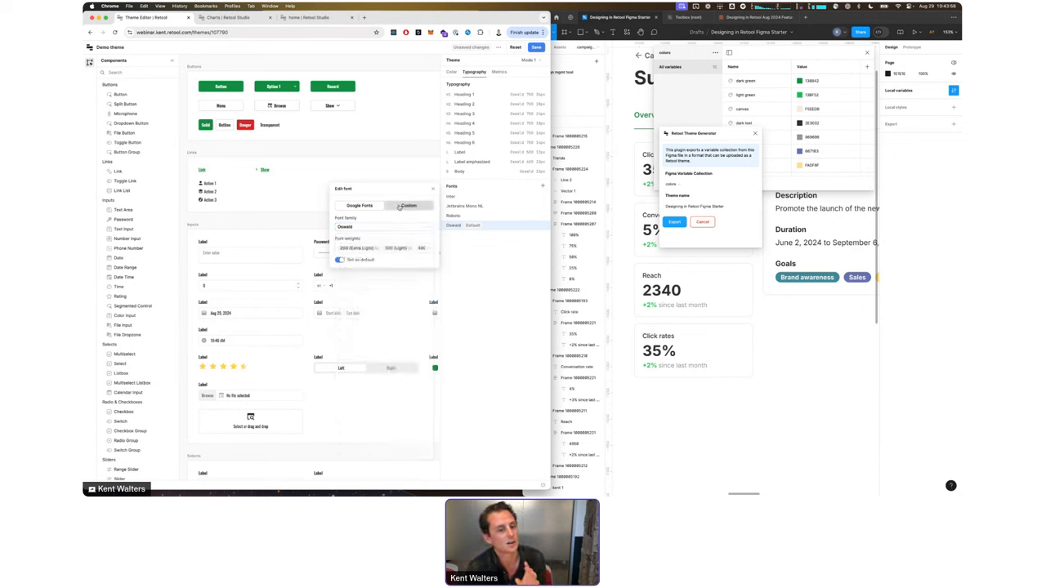
pyautogui.click(399, 208)
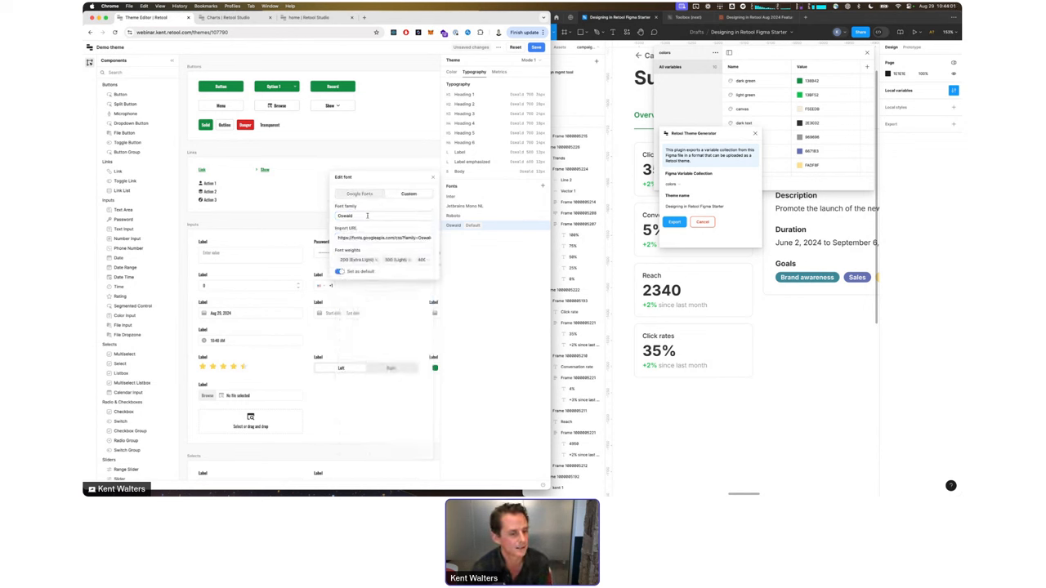
pyautogui.click(367, 215)
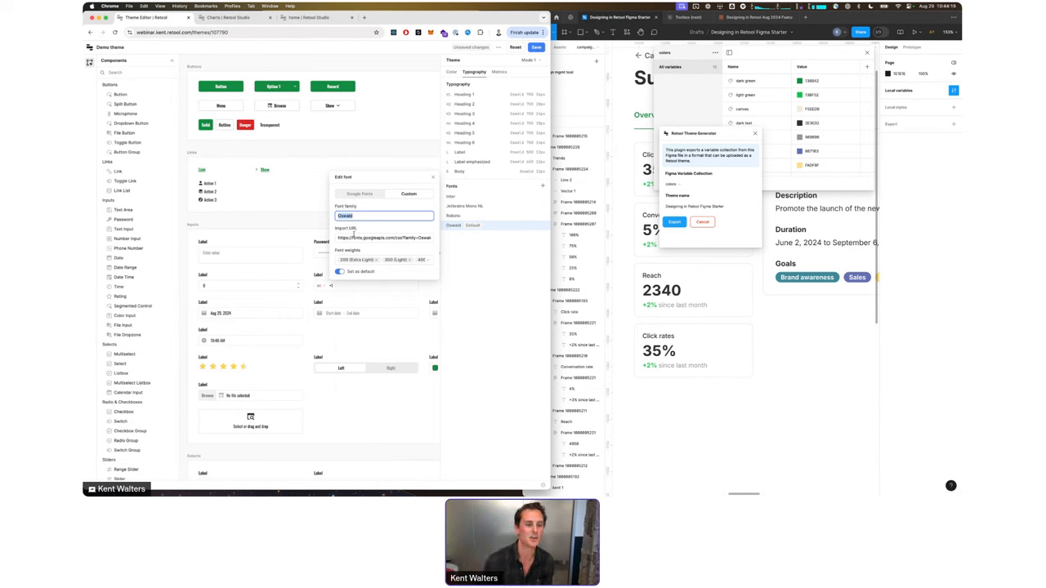
pyautogui.tripleClick(347, 238)
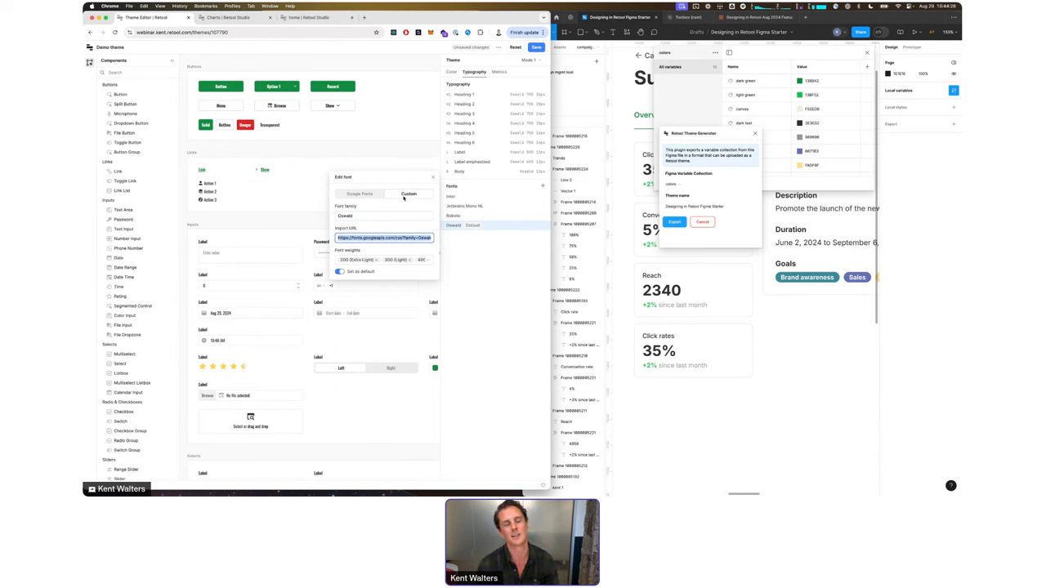
pyautogui.click(393, 207)
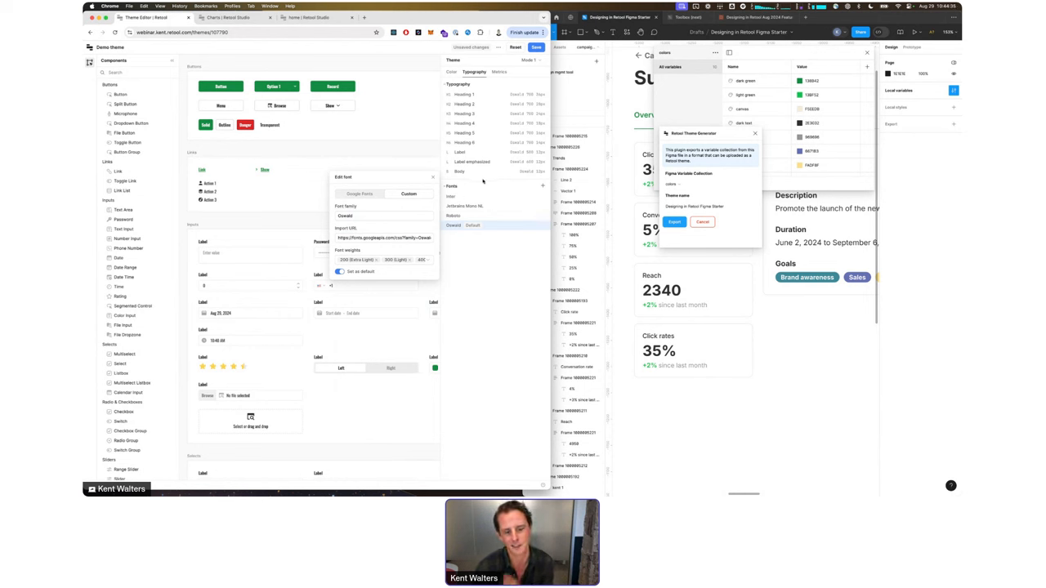
pyautogui.doubleClick(360, 217)
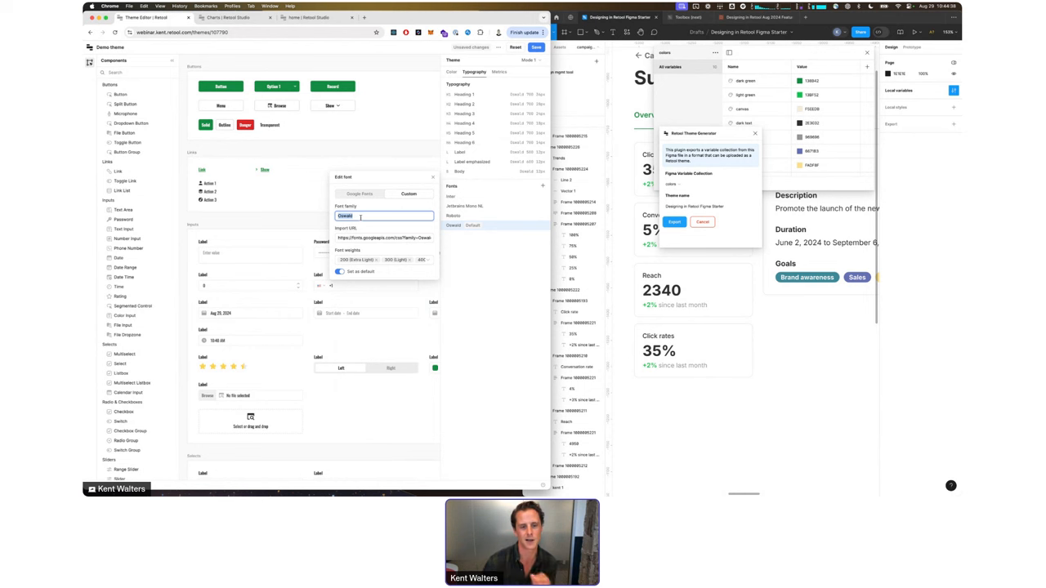
pyautogui.click(459, 245)
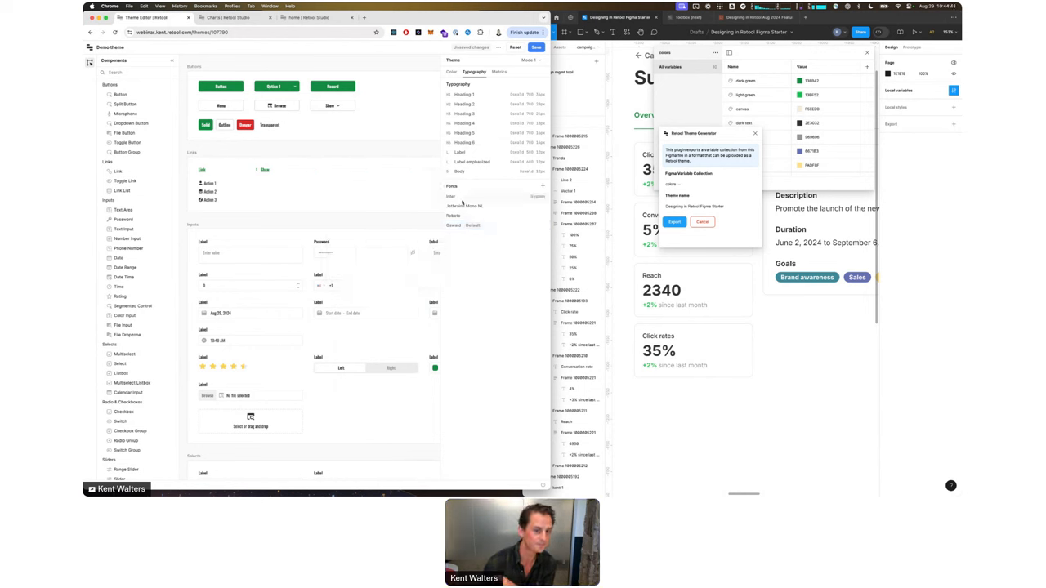
# Step: Set the Heading 6 typography style's font family to JetBrains Mono NL
pyautogui.click(462, 144)
pyautogui.click(381, 160)
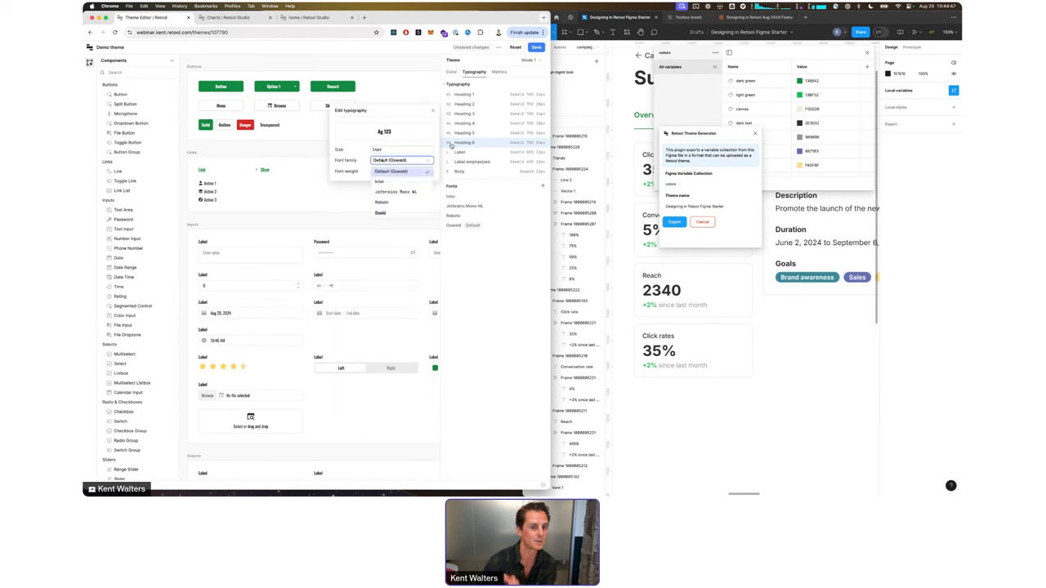
pyautogui.click(401, 191)
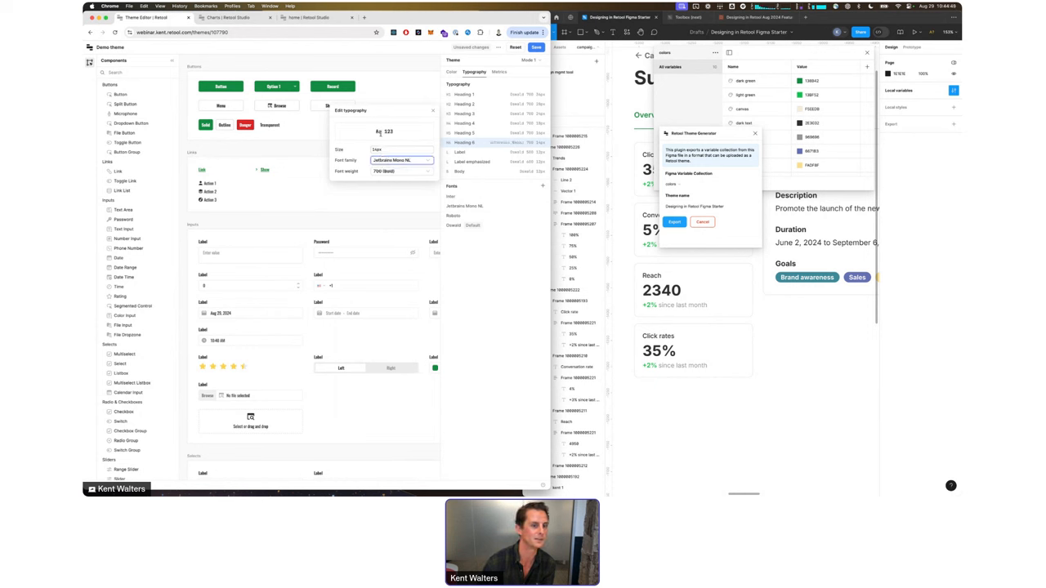
# Step: Set the Body typography style's font family to Roboto and review the component previews
pyautogui.click(460, 170)
pyautogui.click(390, 189)
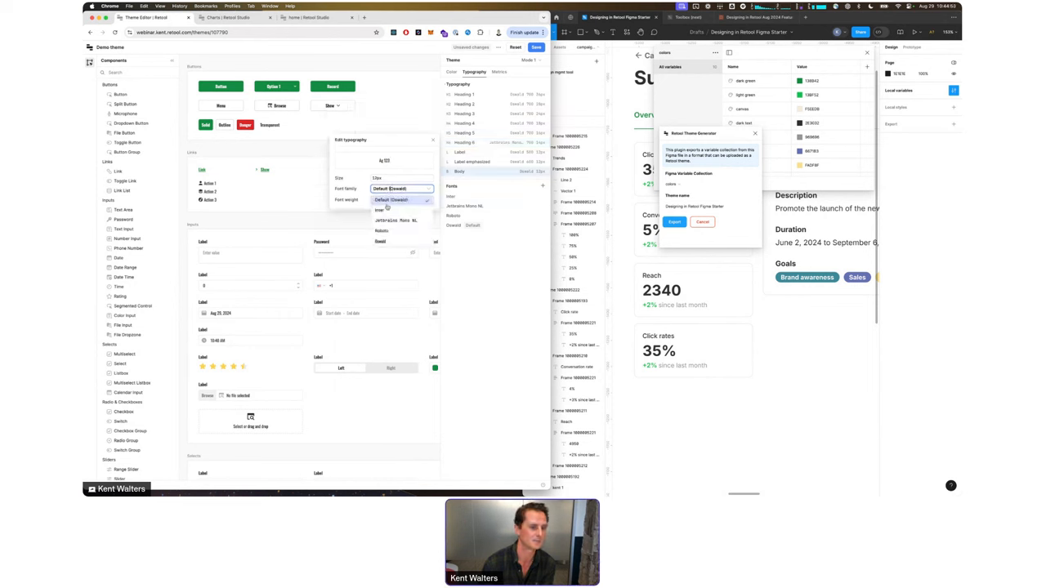
pyautogui.click(386, 230)
pyautogui.click(303, 203)
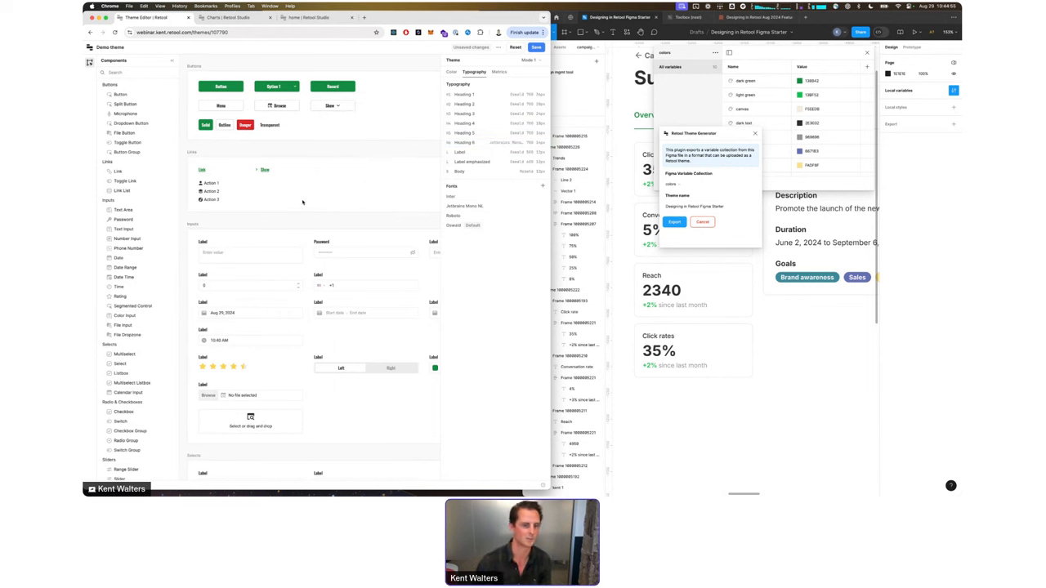
pyautogui.scroll(-5, 302, 202)
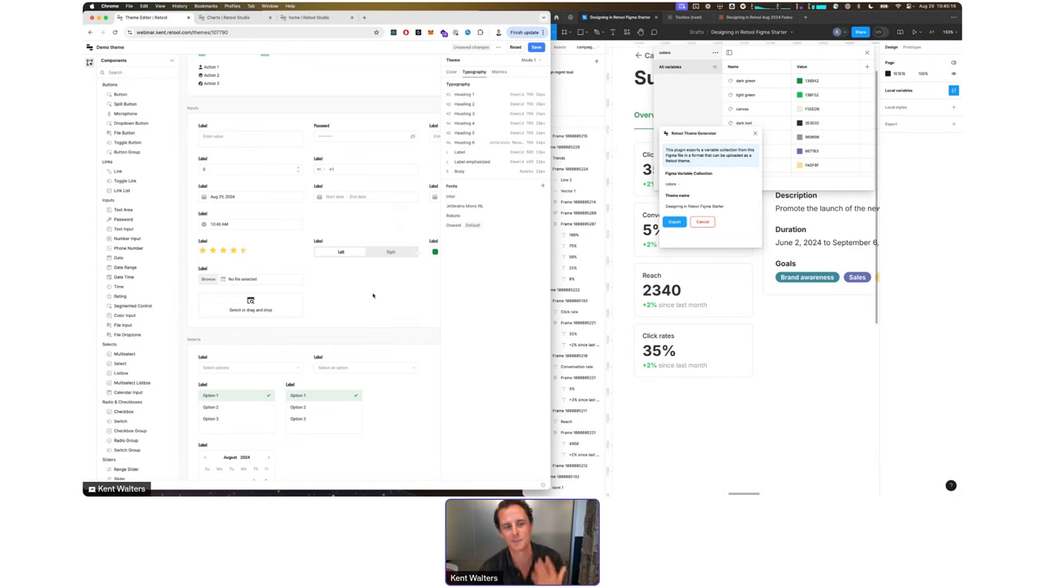
# Step: Switch to the retool.studio home page and highlight its full web address
pyautogui.click(311, 17)
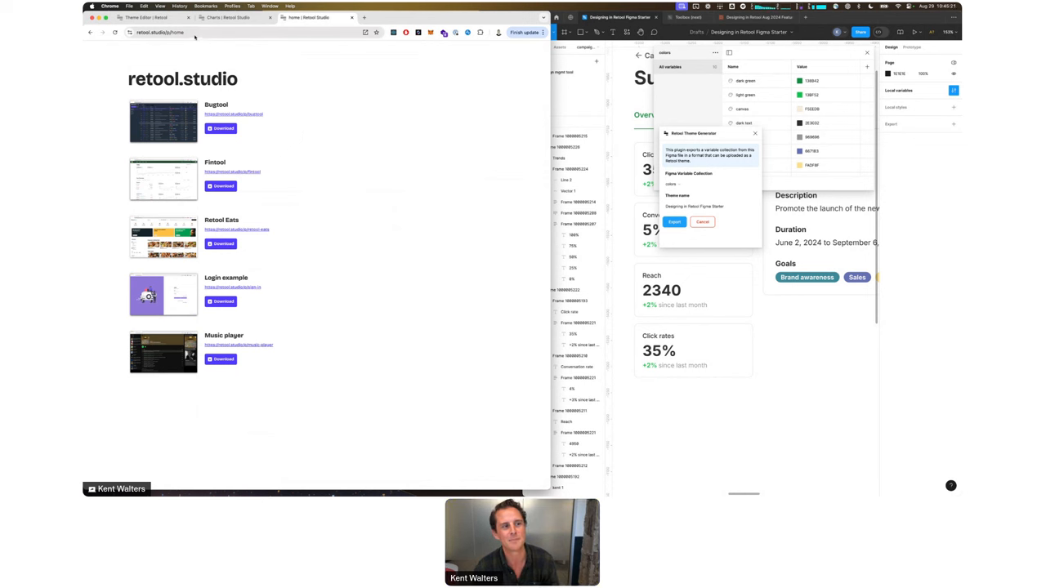
pyautogui.click(195, 32)
pyautogui.click(195, 33)
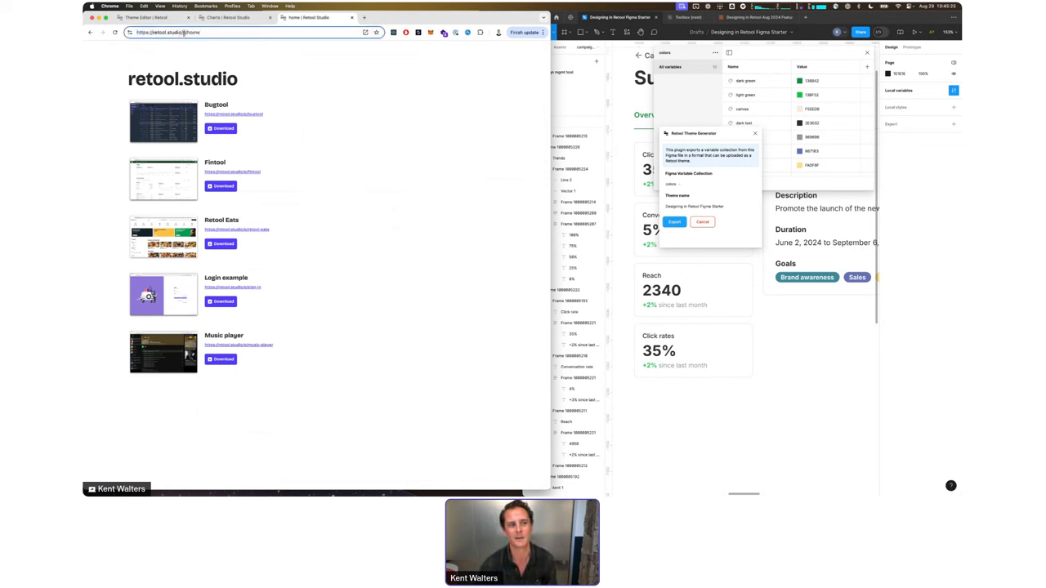
pyautogui.moveTo(202, 33); pyautogui.dragTo(141, 32)
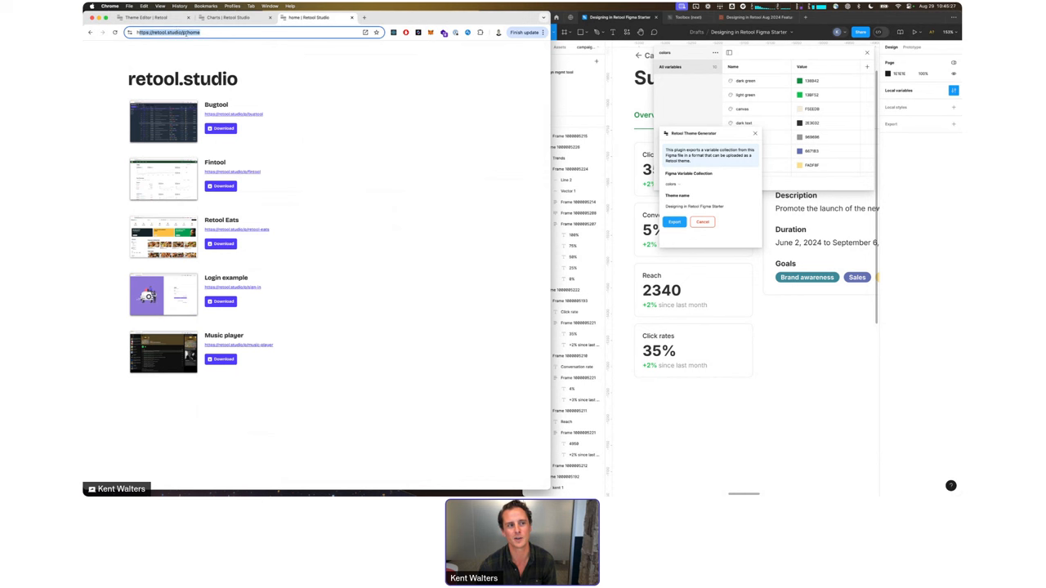
pyautogui.click(177, 32)
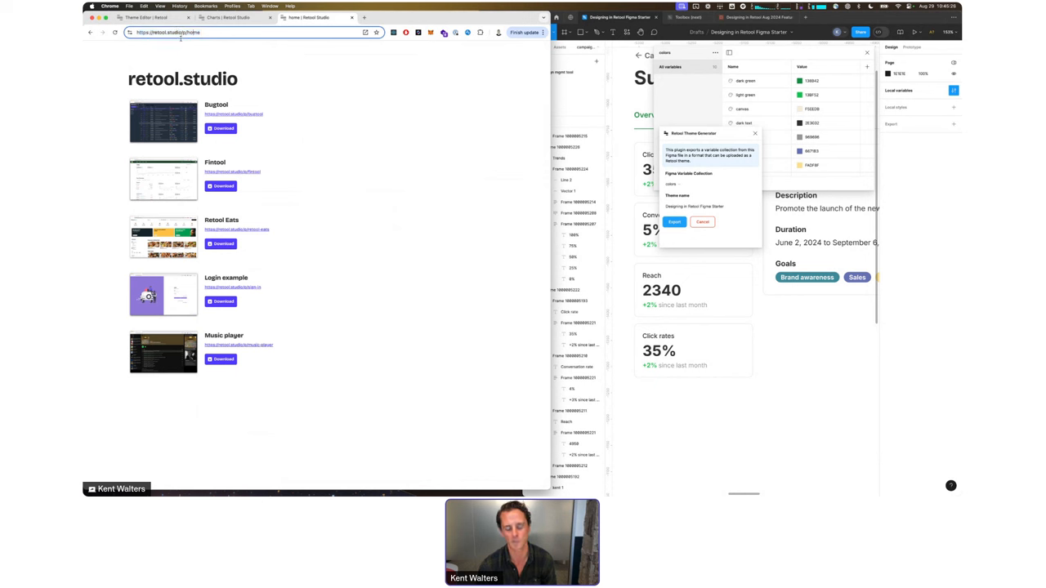
# Step: Open the Bugtool example app from the retool.studio home page and look over its issue list
pyautogui.press('super+a')
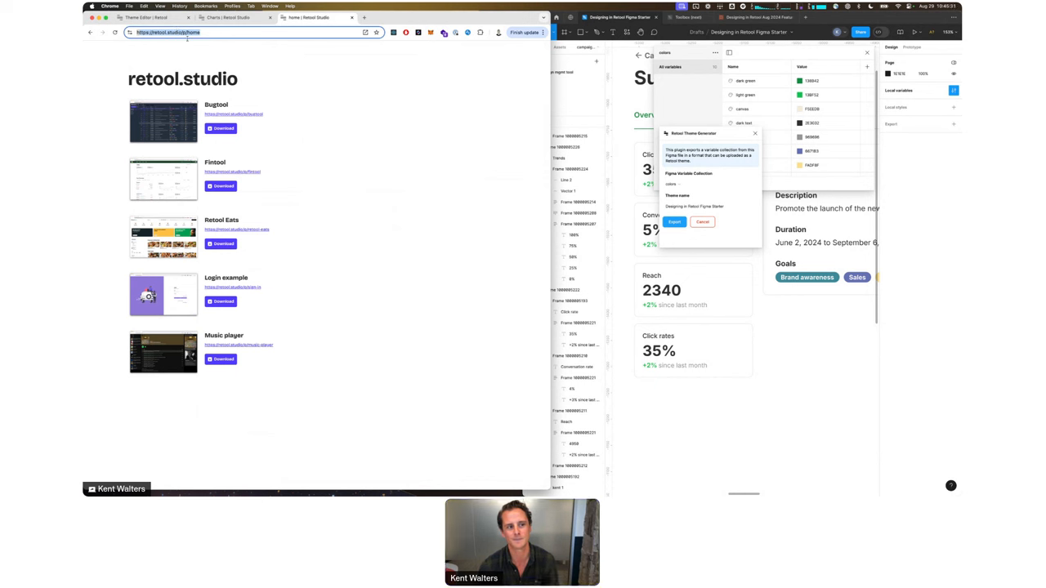
pyautogui.click(244, 115)
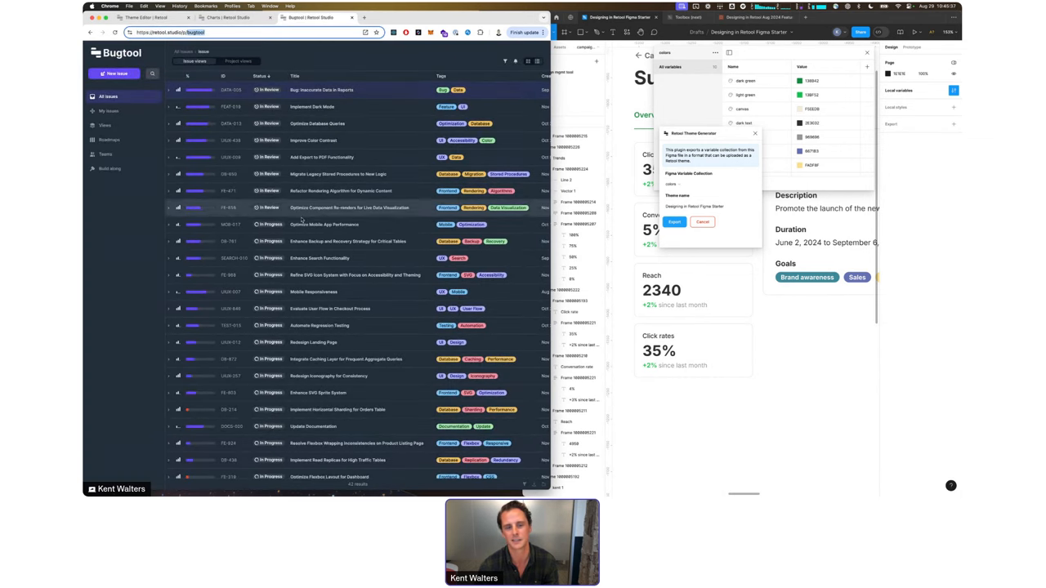
pyautogui.click(202, 33)
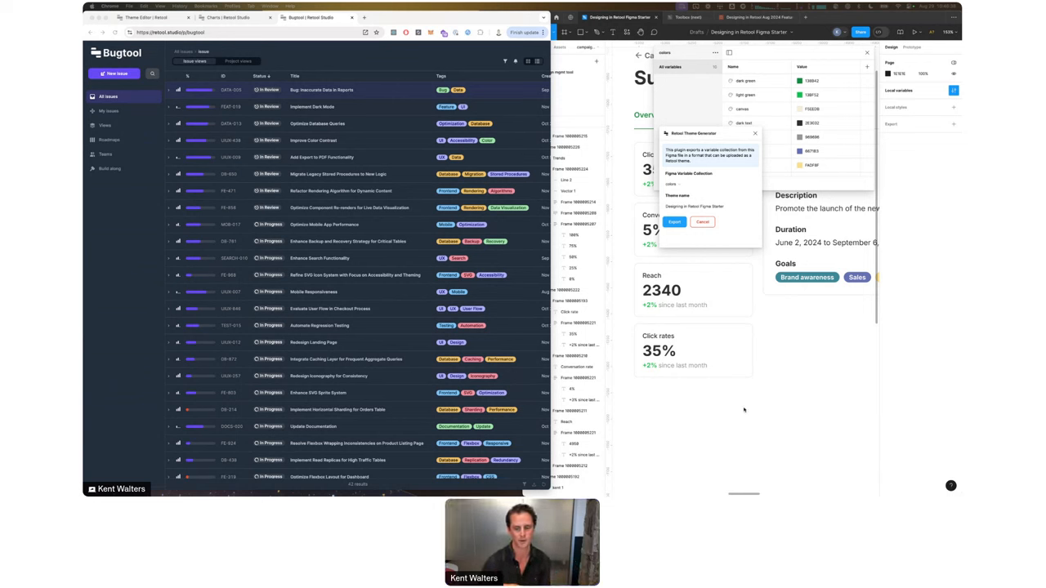
# Step: Switch to Figma, close the Retool Theme Generator and color variables windows, and show the campaign detail frame
pyautogui.click(777, 404)
pyautogui.click(756, 134)
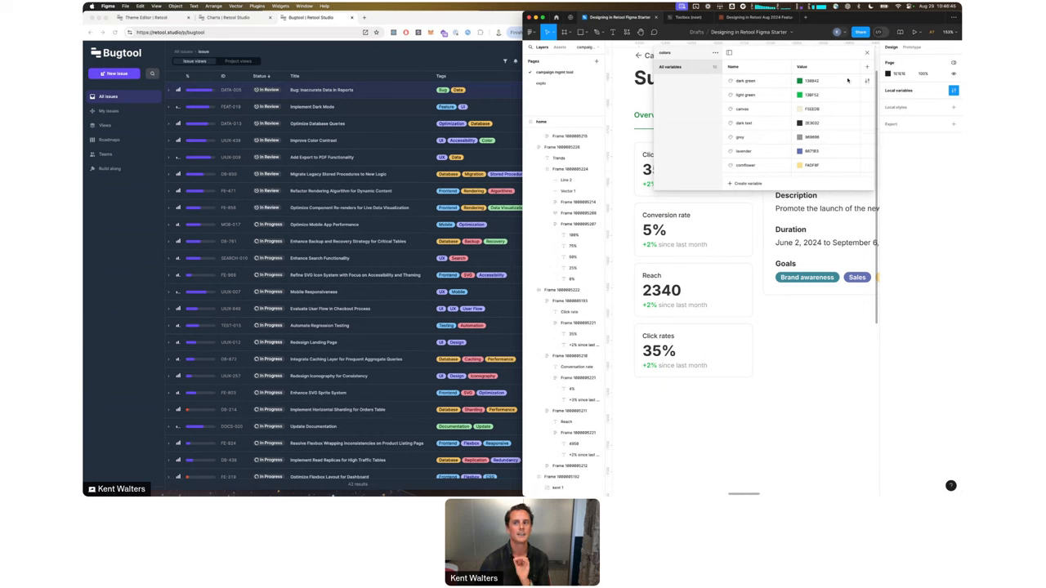
pyautogui.click(869, 54)
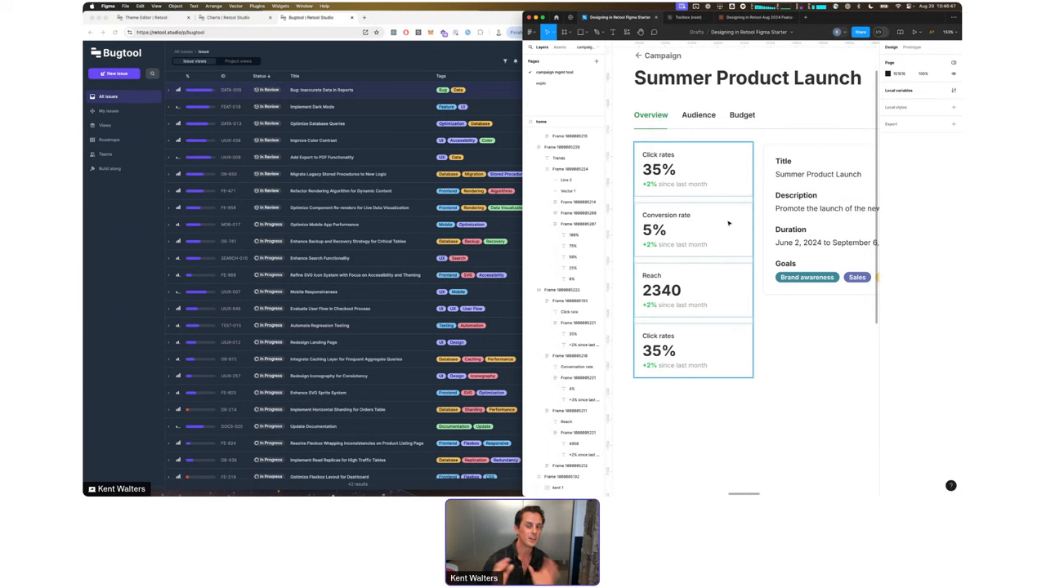
pyautogui.scroll(-5, 728, 223)
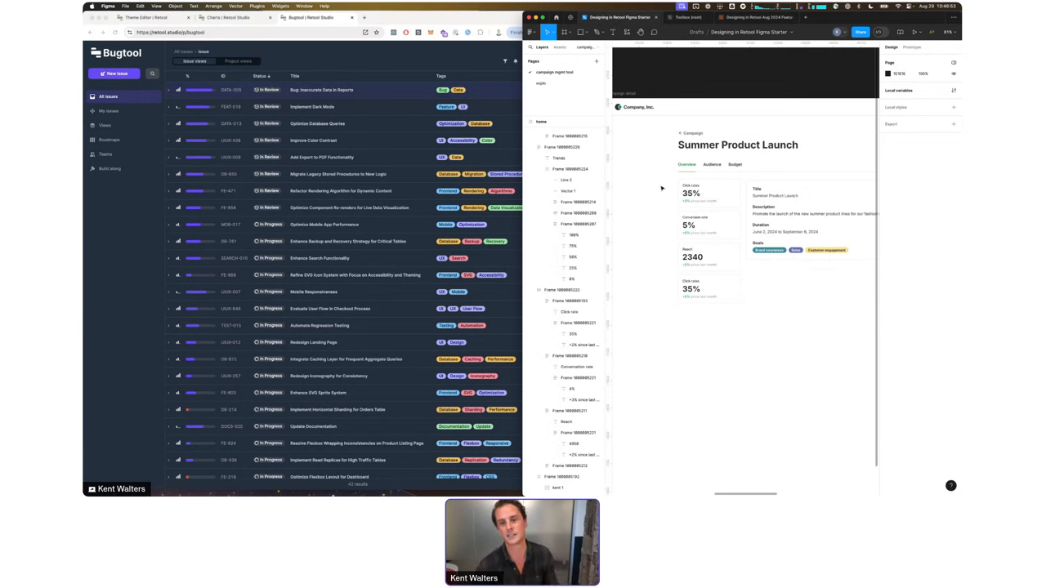
pyautogui.hscroll(-2, 661, 189)
pyautogui.hscroll(1, 662, 188)
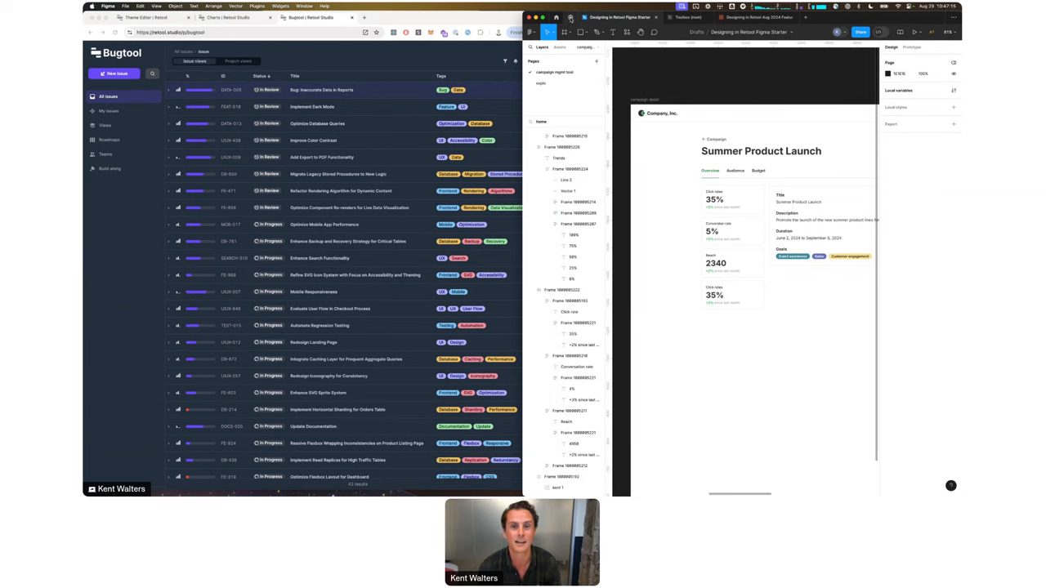
# Step: Open the Retool UI Kit by InfoBeans from the Figma Community results for retool and review its description and preview
pyautogui.click(570, 17)
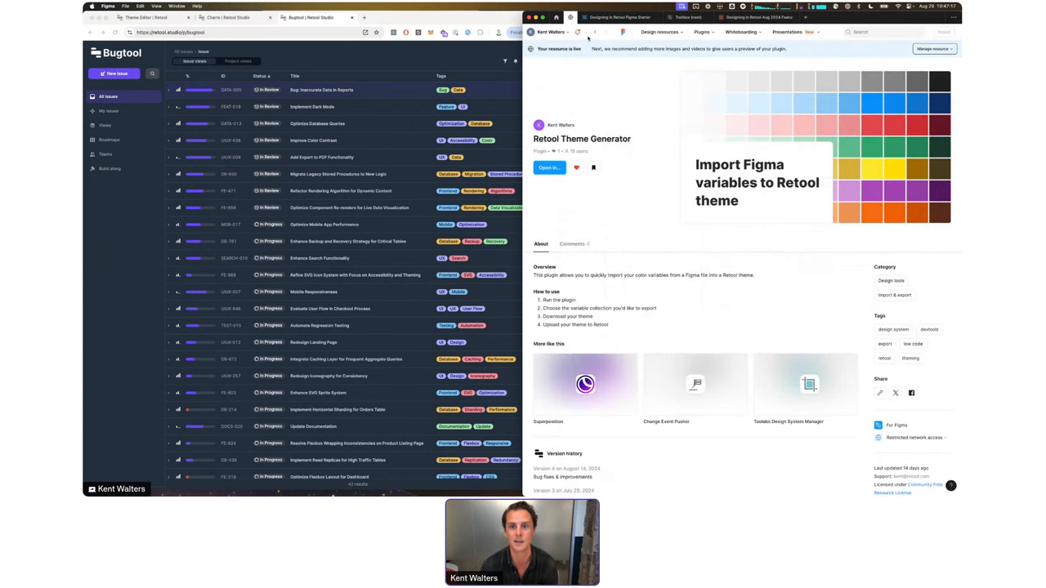
pyautogui.click(594, 32)
pyautogui.click(549, 90)
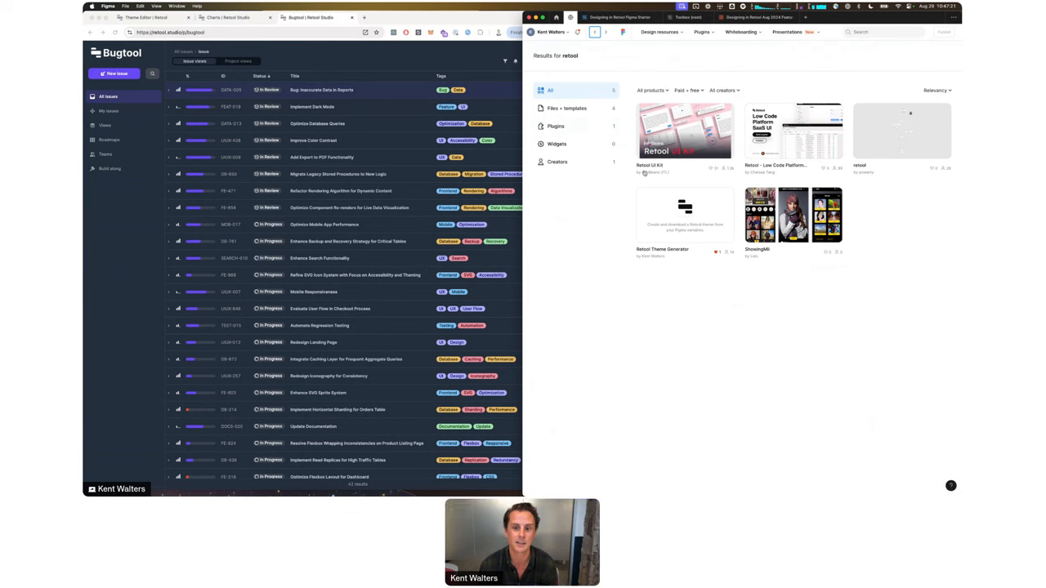
pyautogui.click(673, 125)
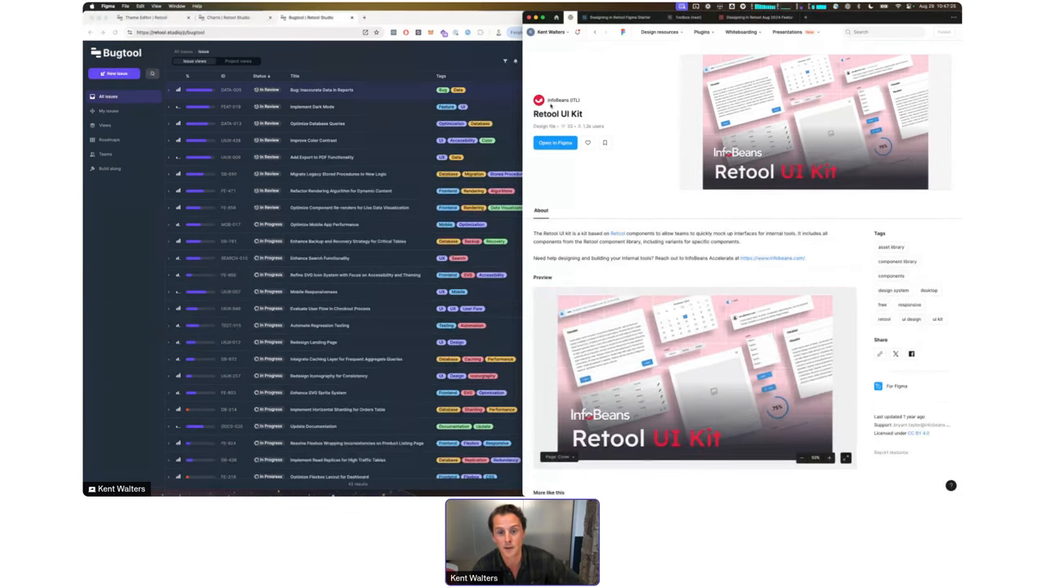
pyautogui.scroll(-3, 624, 281)
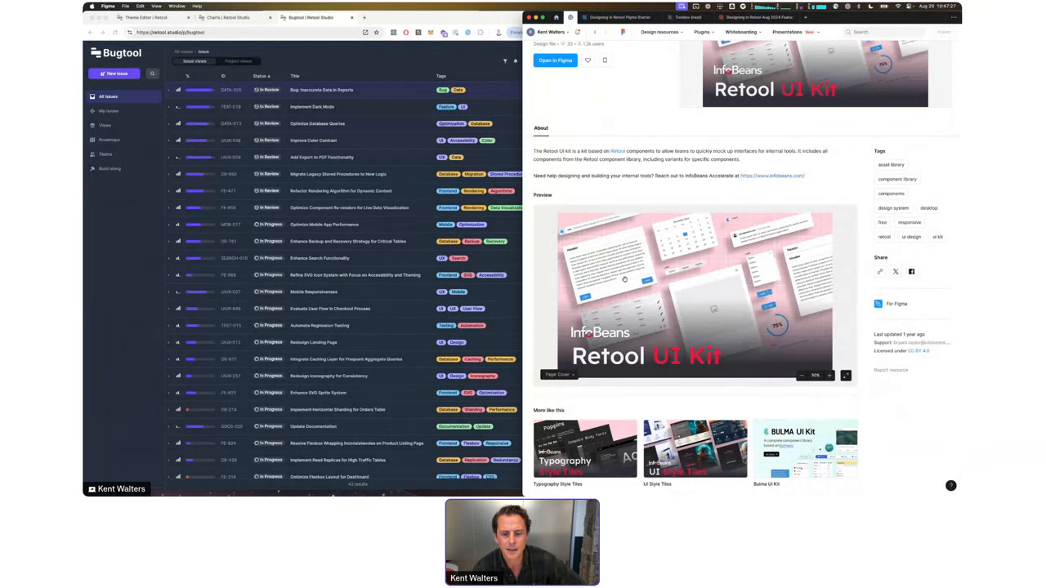
pyautogui.scroll(-1, 625, 279)
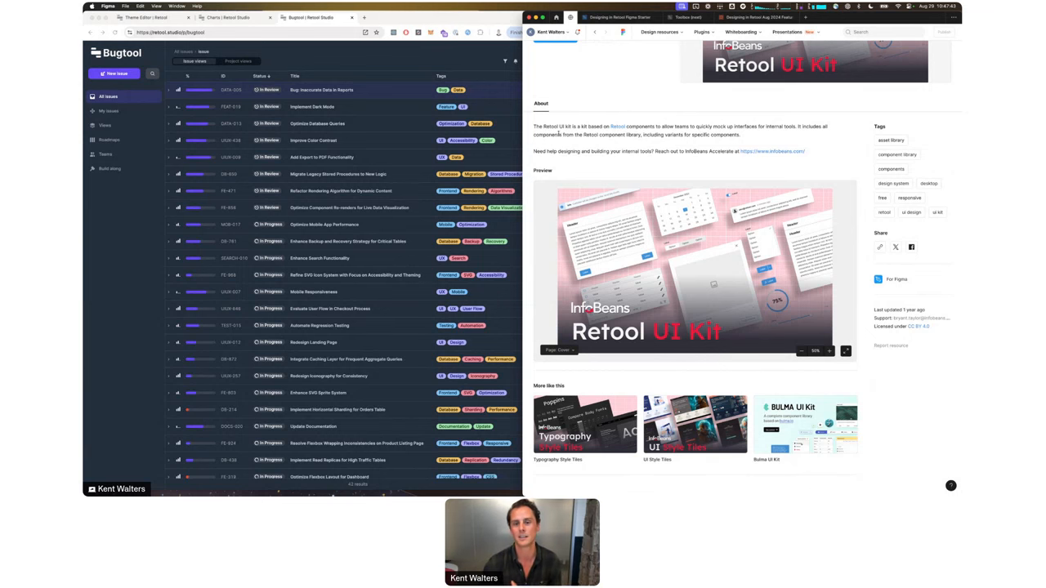
# Step: Widen the Chrome window over the Figma window and return to the Demo theme editor
pyautogui.moveTo(522, 134); pyautogui.dragTo(612, 149)
pyautogui.click(541, 150)
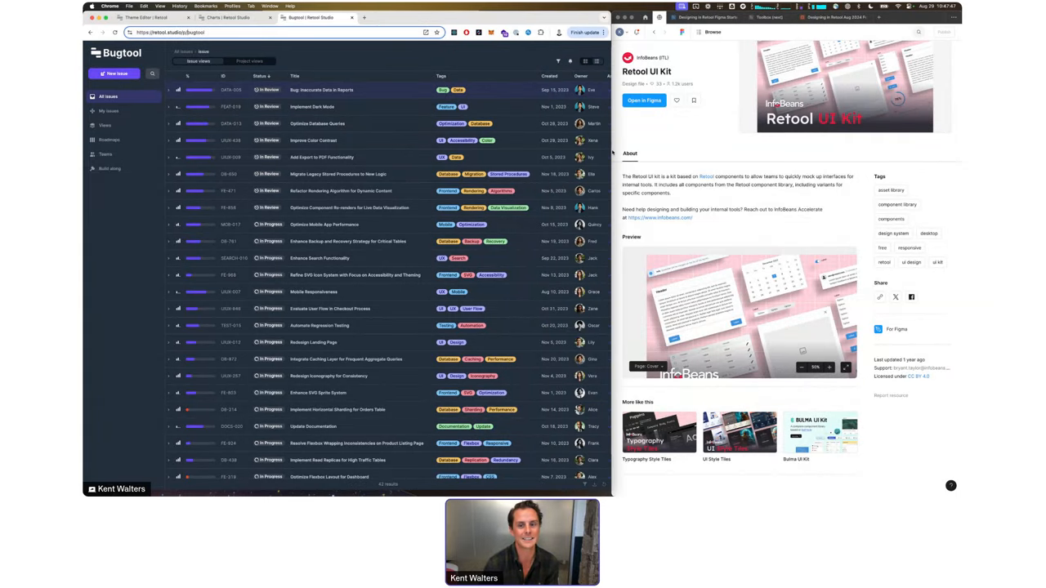
pyautogui.click(233, 17)
pyautogui.click(166, 23)
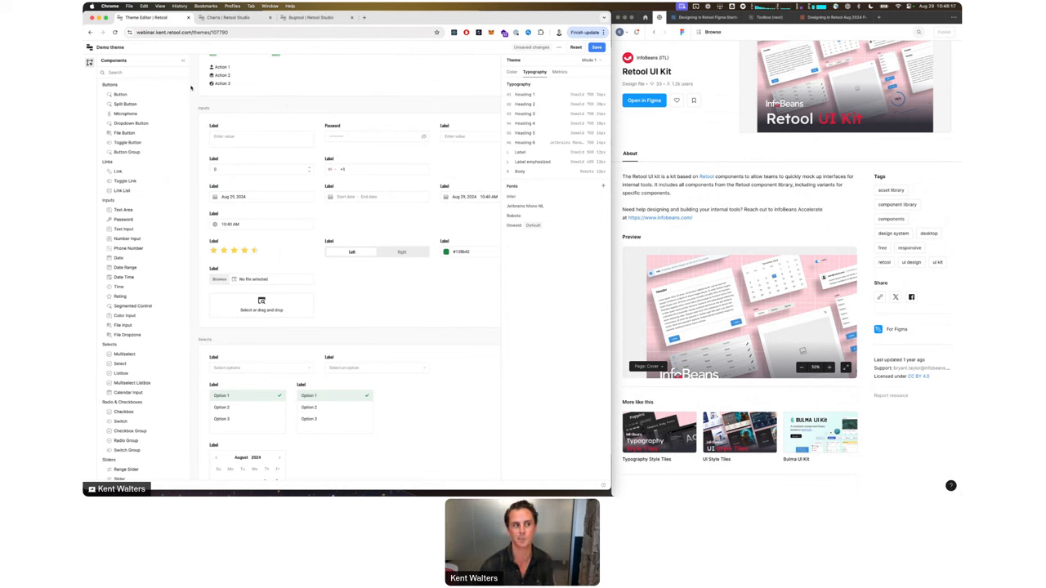
# Step: Leave the Demo theme editor for the Retool home page, discarding the unsaved changes
pyautogui.click(90, 48)
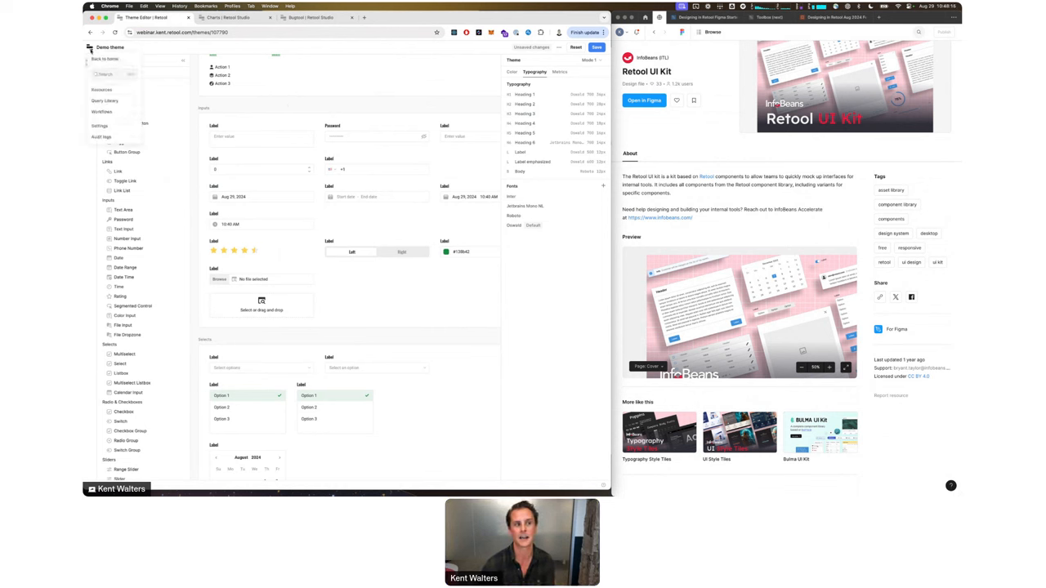
pyautogui.click(231, 18)
pyautogui.click(151, 17)
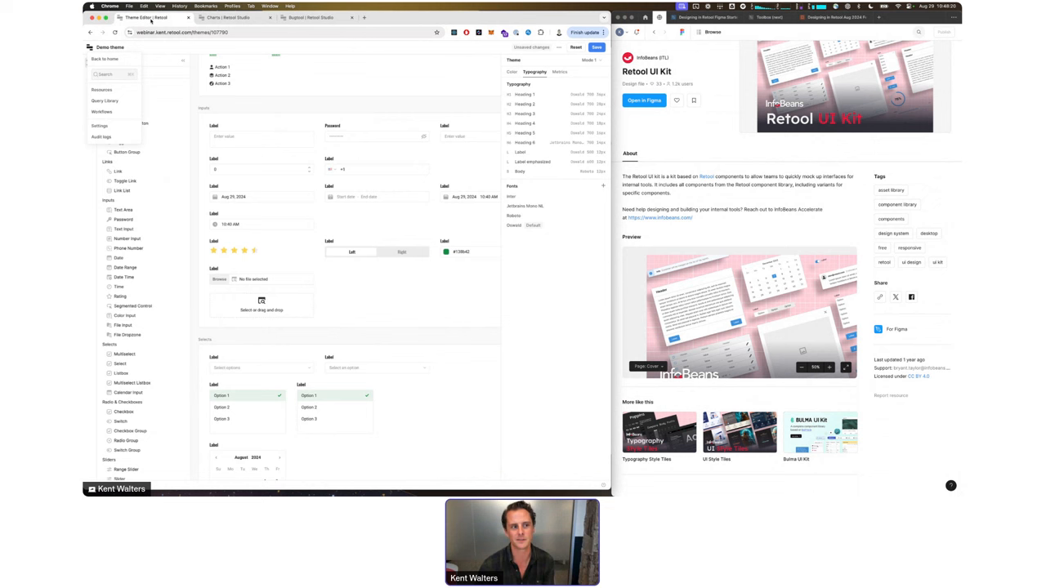
pyautogui.click(119, 64)
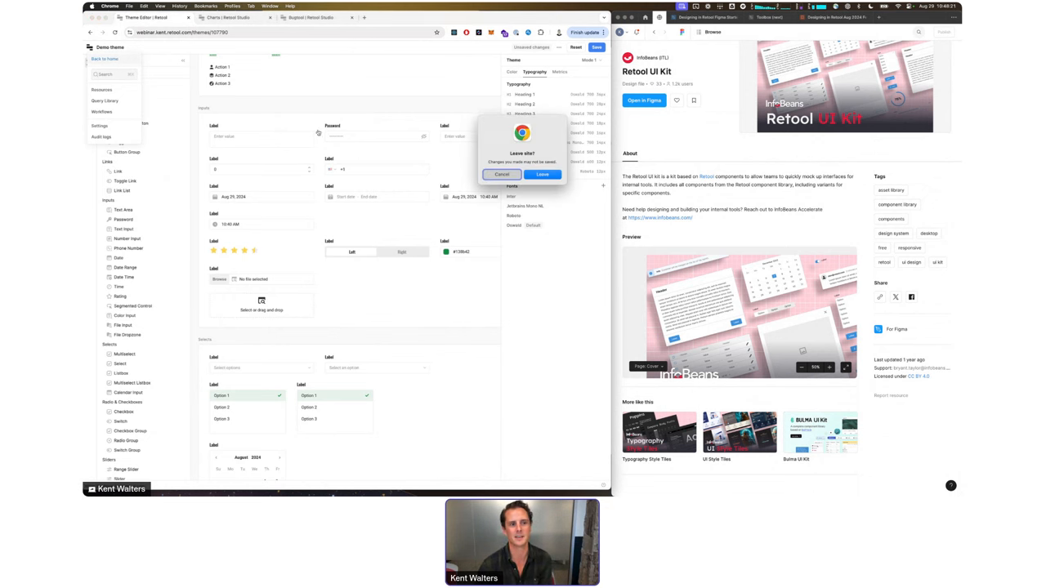
pyautogui.click(541, 174)
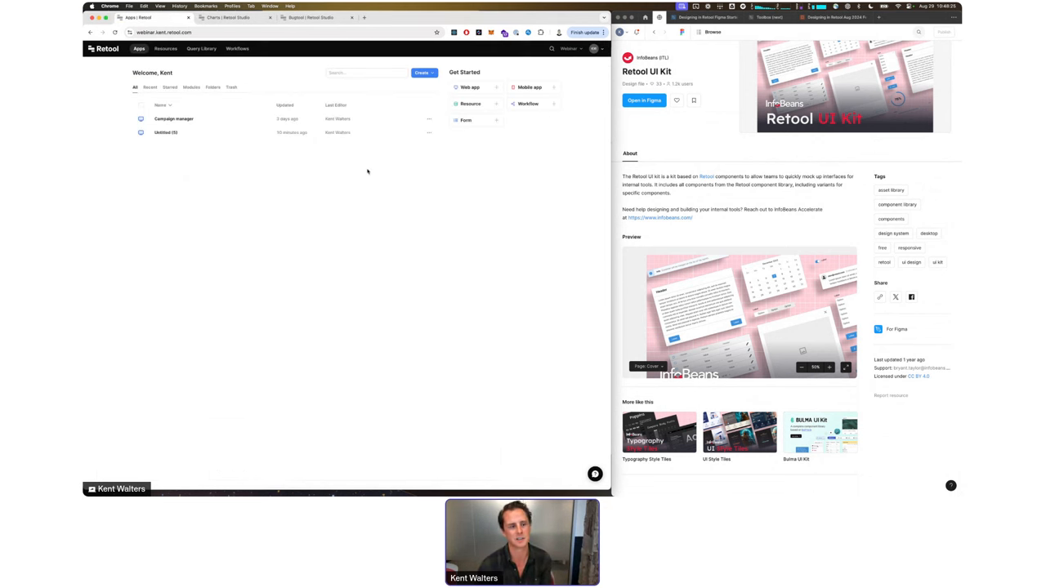
# Step: Open the Untitled (5) app for editing and widen the Campaigns heading text component, leaving it deselected
pyautogui.click(168, 132)
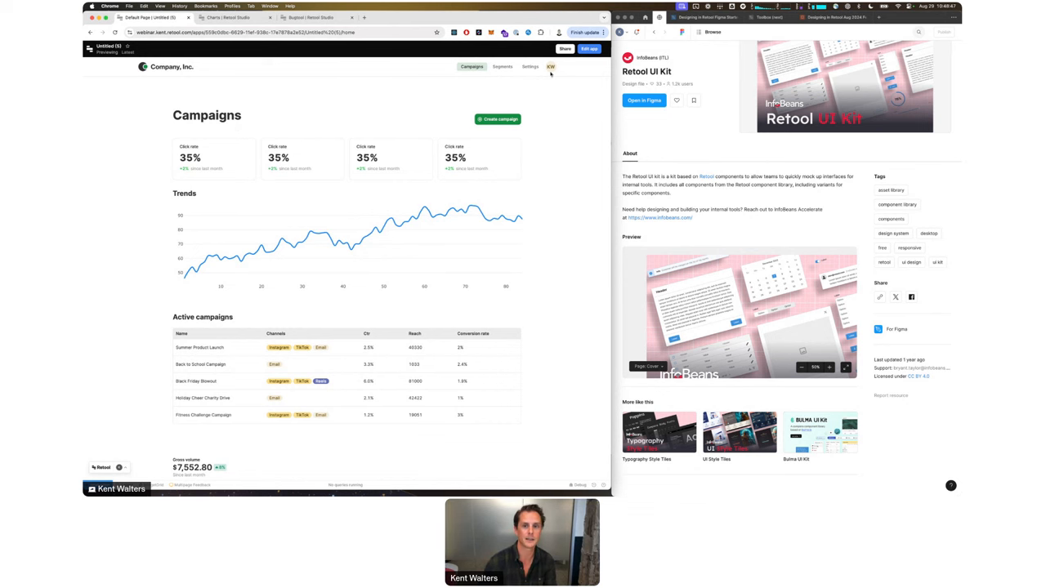
pyautogui.click(588, 49)
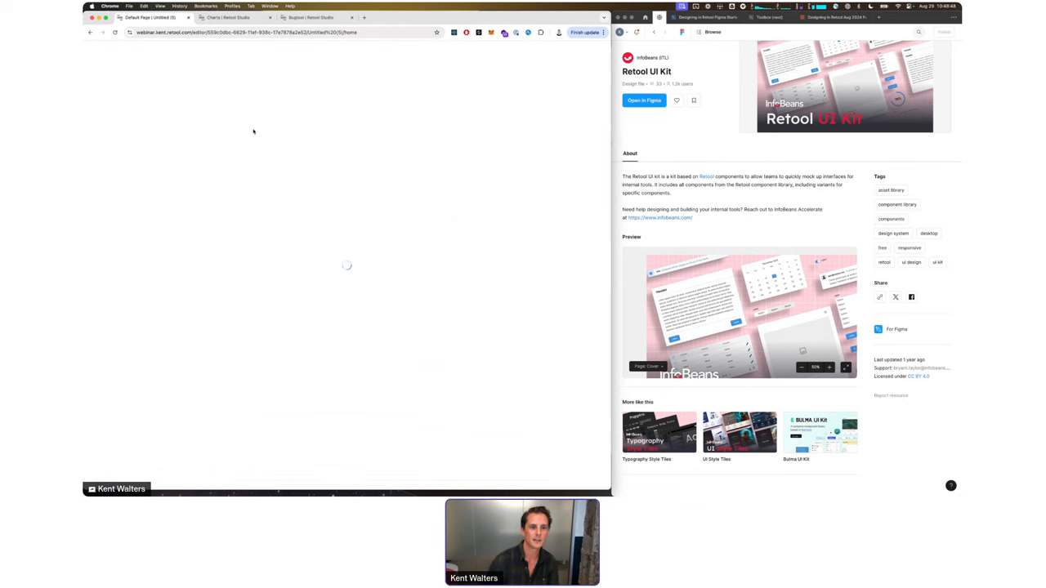
pyautogui.click(333, 124)
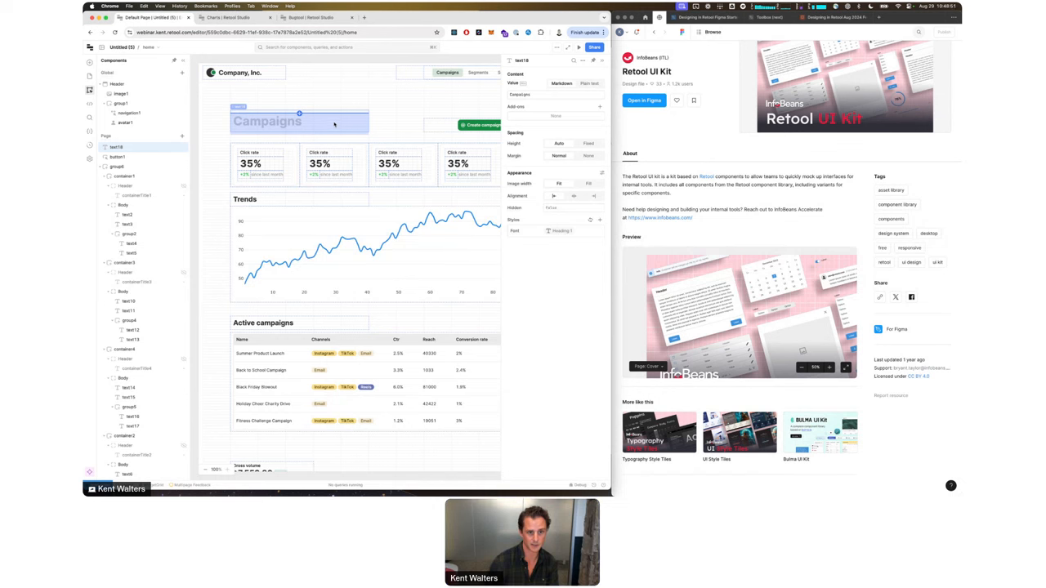
pyautogui.moveTo(370, 121); pyautogui.dragTo(408, 121)
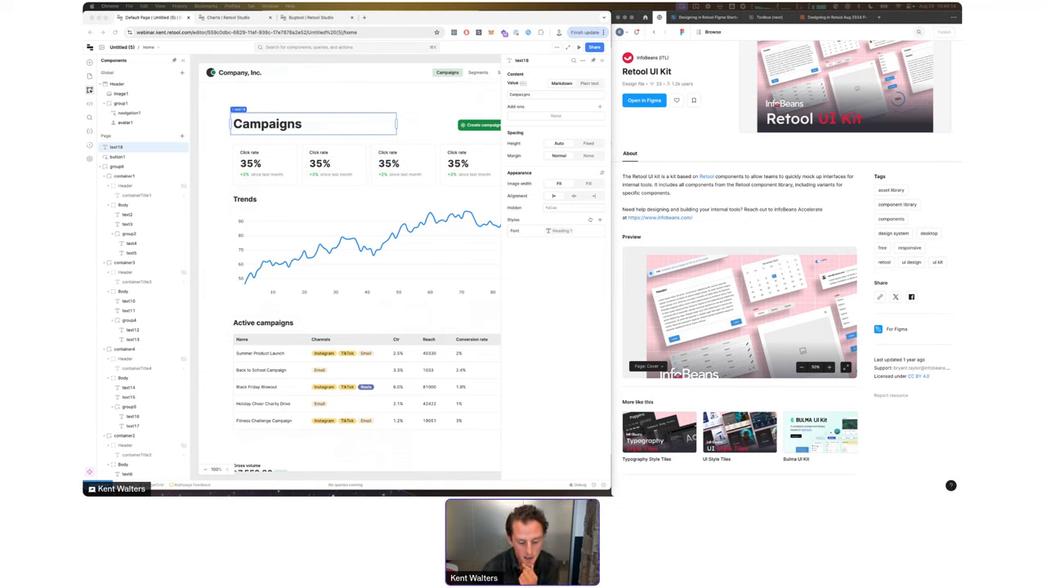
pyautogui.click(324, 94)
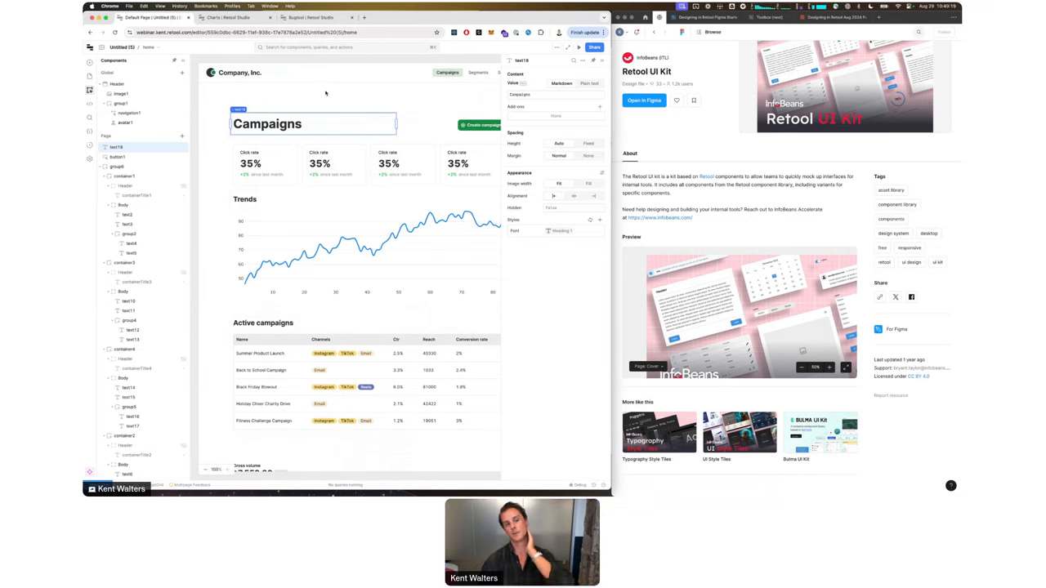
pyautogui.click(325, 93)
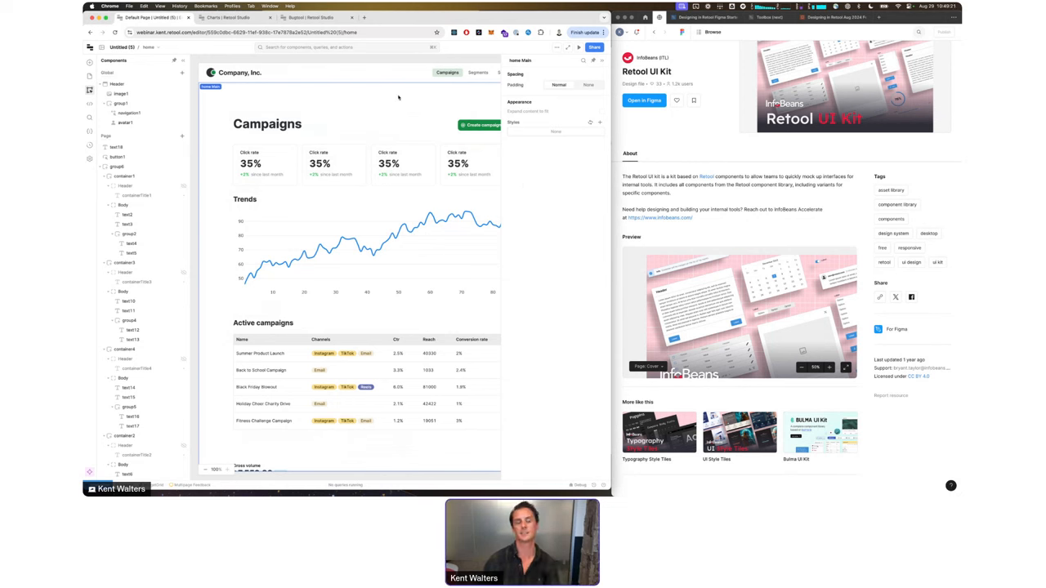
# Step: Close the Charts and Bugtool browser pages, keeping only the Untitled (5) app editor open
pyautogui.click(228, 17)
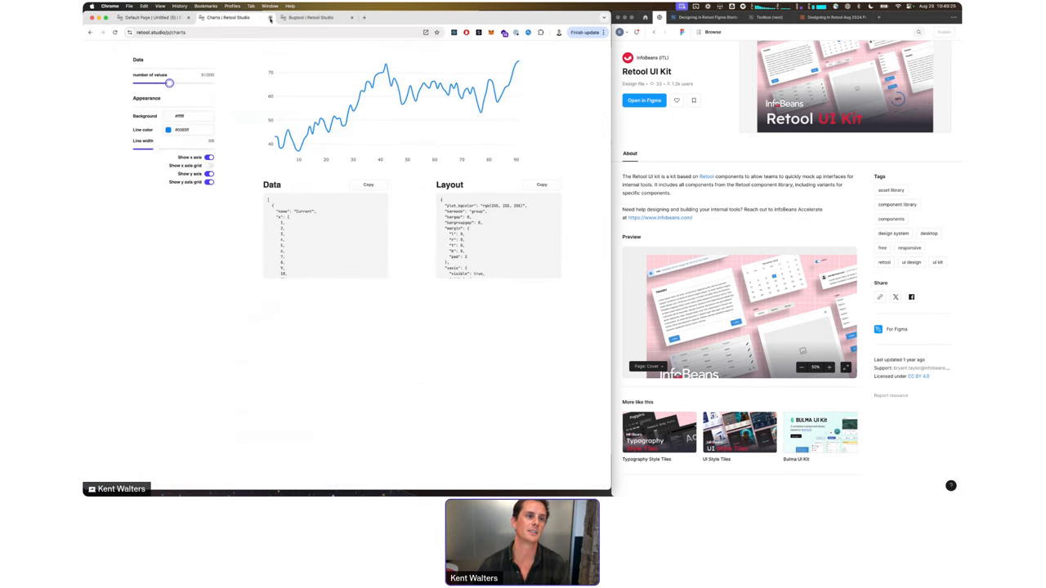
pyautogui.click(268, 17)
pyautogui.click(269, 17)
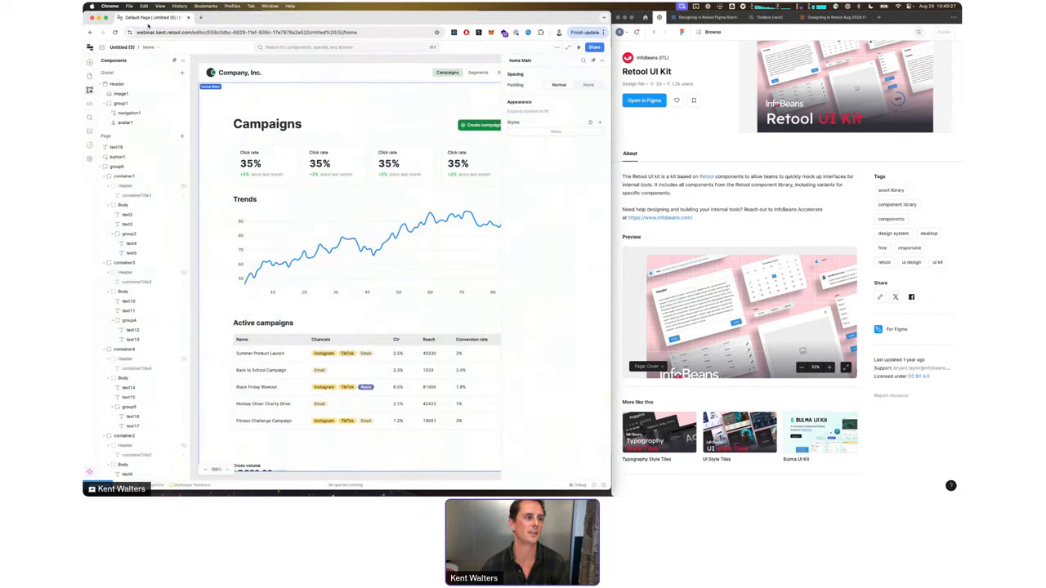
# Step: Return to the Retool home page and open the organization's Themes settings
pyautogui.click(91, 47)
pyautogui.click(114, 60)
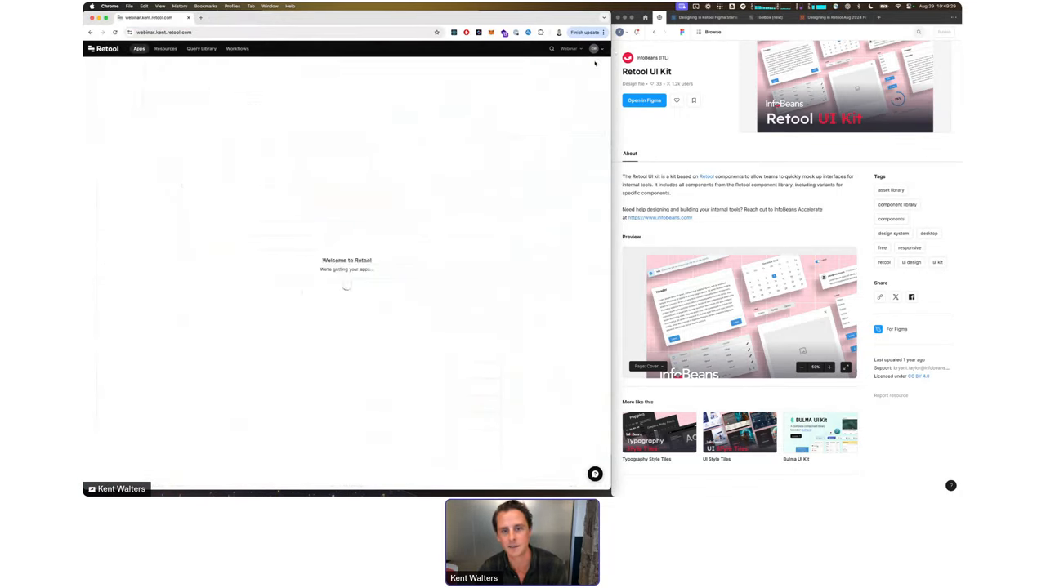
pyautogui.click(594, 48)
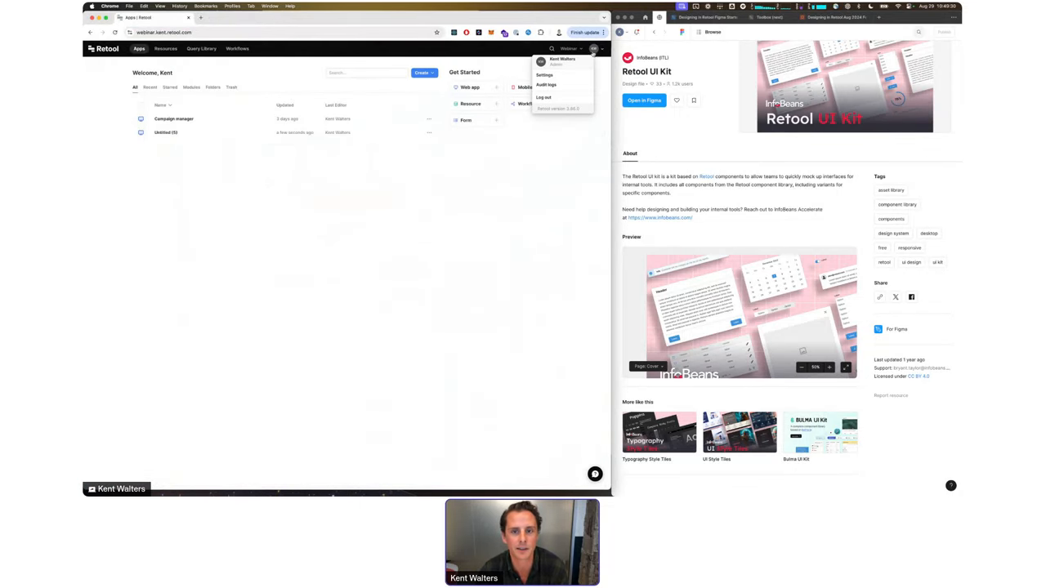
pyautogui.click(544, 76)
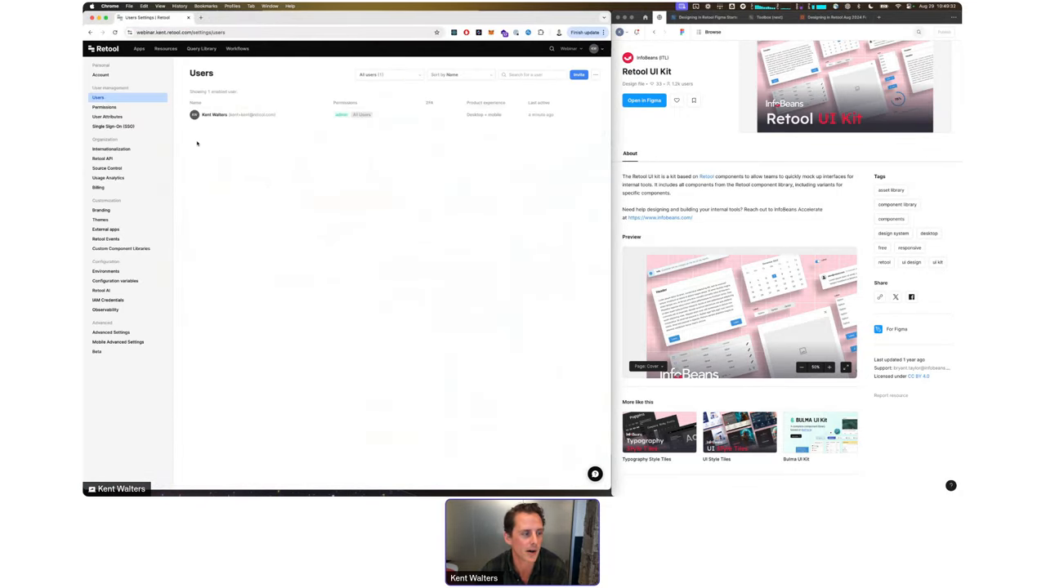
pyautogui.click(100, 220)
# Step: Create a new theme named Modes from the Light & Dark template
pyautogui.click(590, 73)
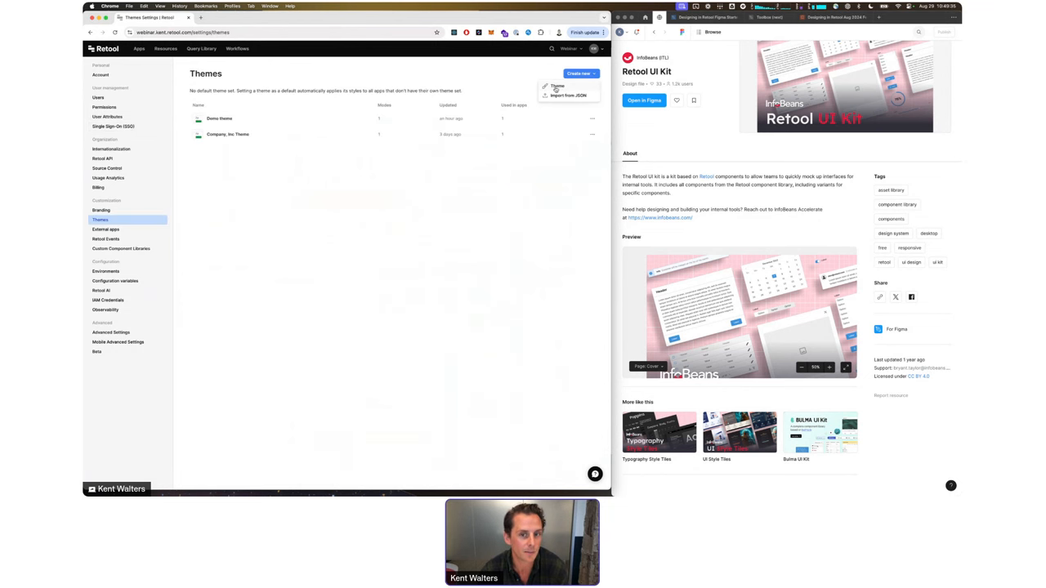
pyautogui.click(554, 90)
pyautogui.click(347, 159)
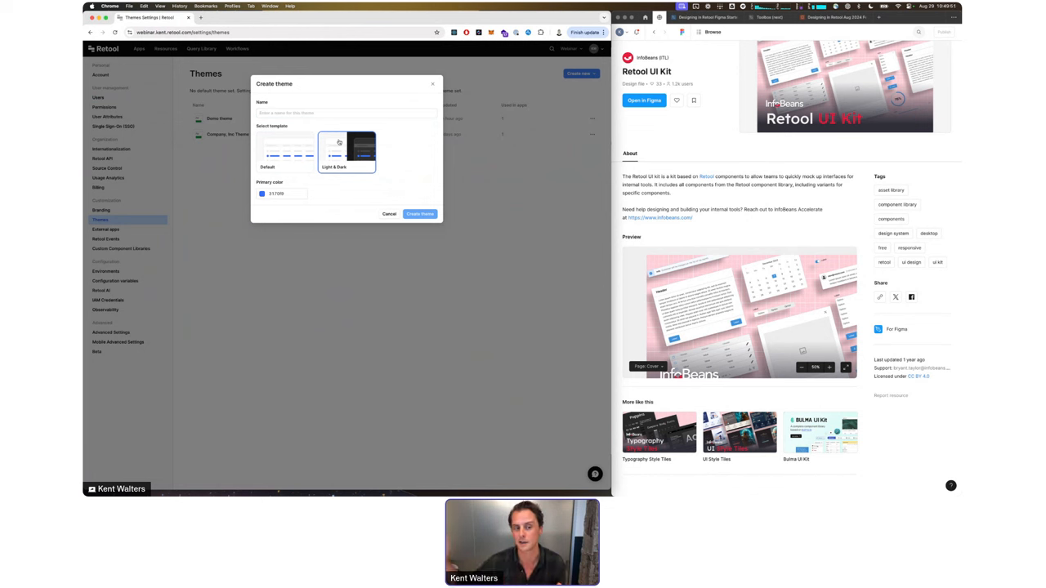
pyautogui.click(278, 115)
pyautogui.write('Modern')
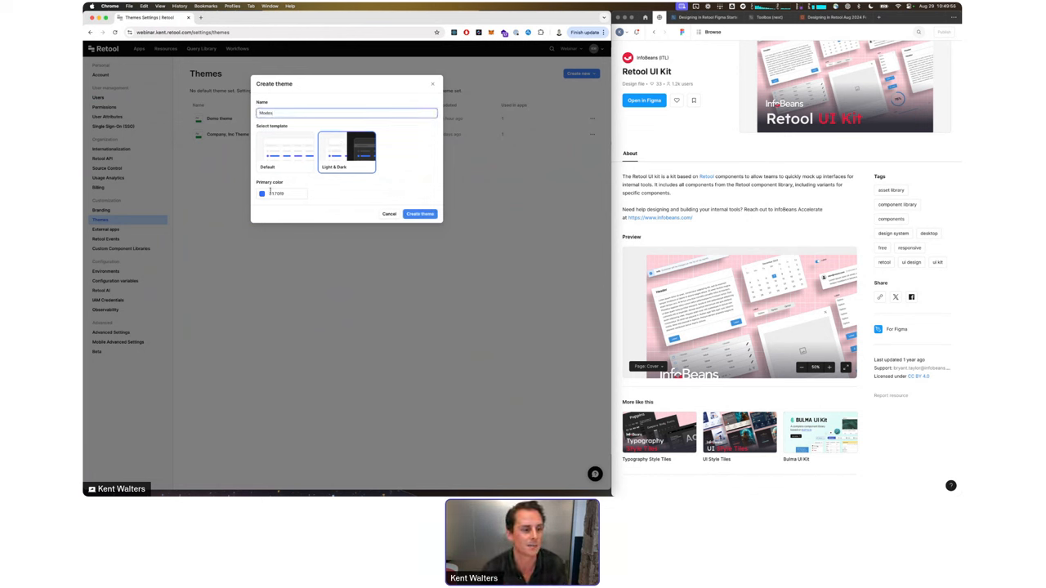
pyautogui.click(420, 215)
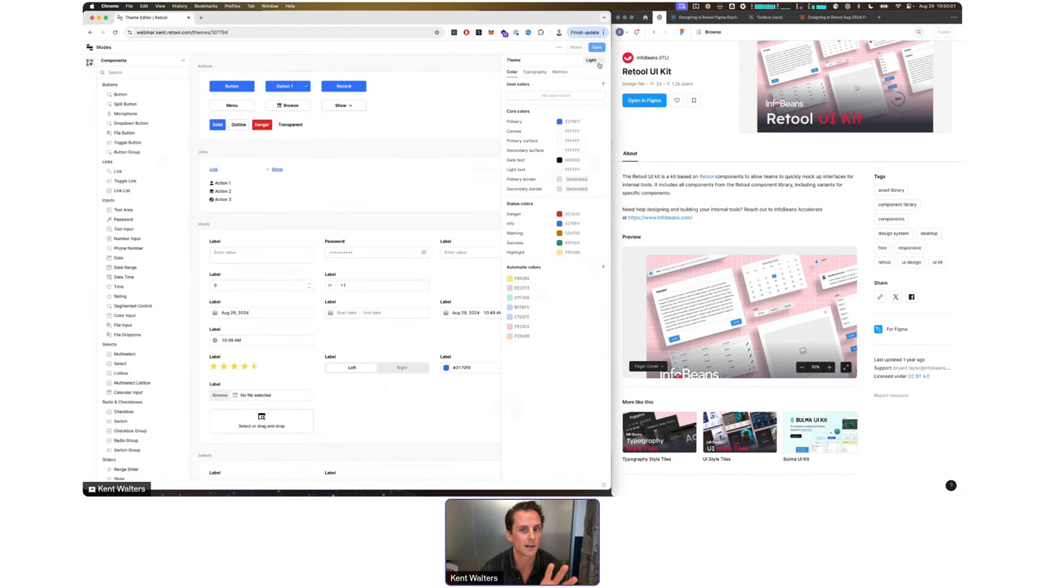
# Step: Preview the Modes theme's component gallery in Dark mode and look at the available mode options
pyautogui.click(599, 65)
pyautogui.click(557, 83)
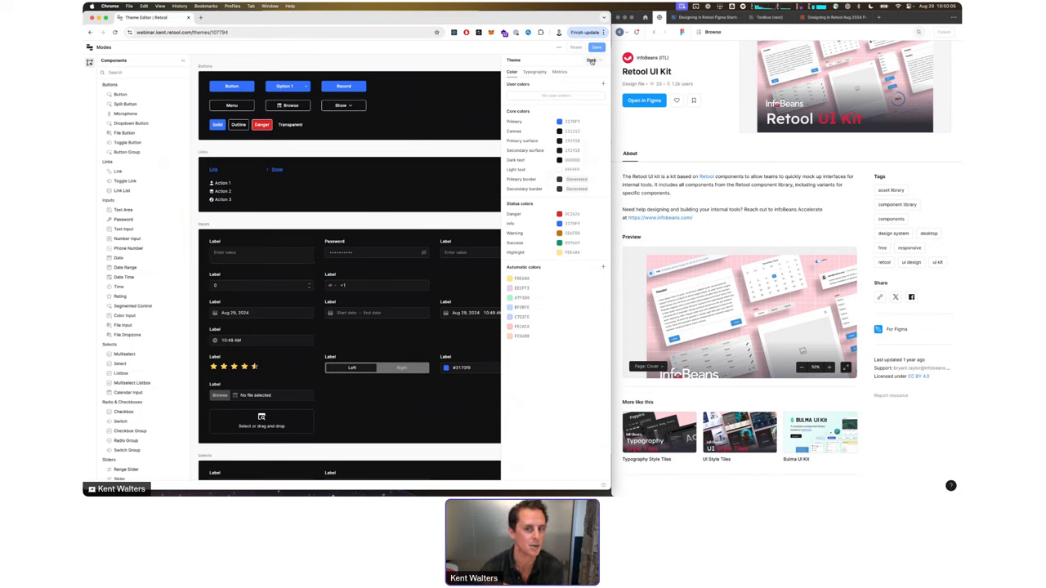
pyautogui.click(592, 61)
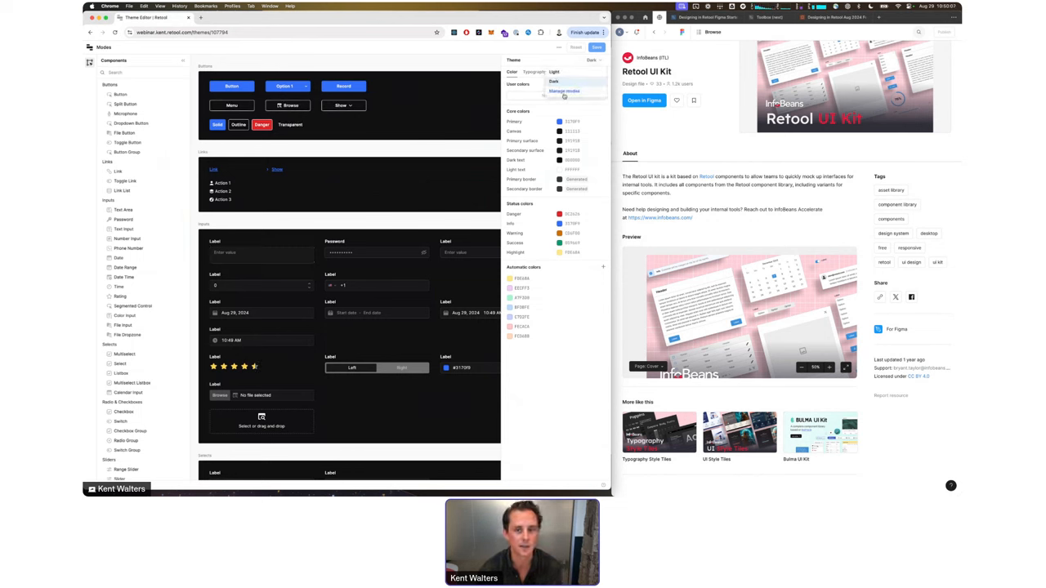
pyautogui.click(414, 175)
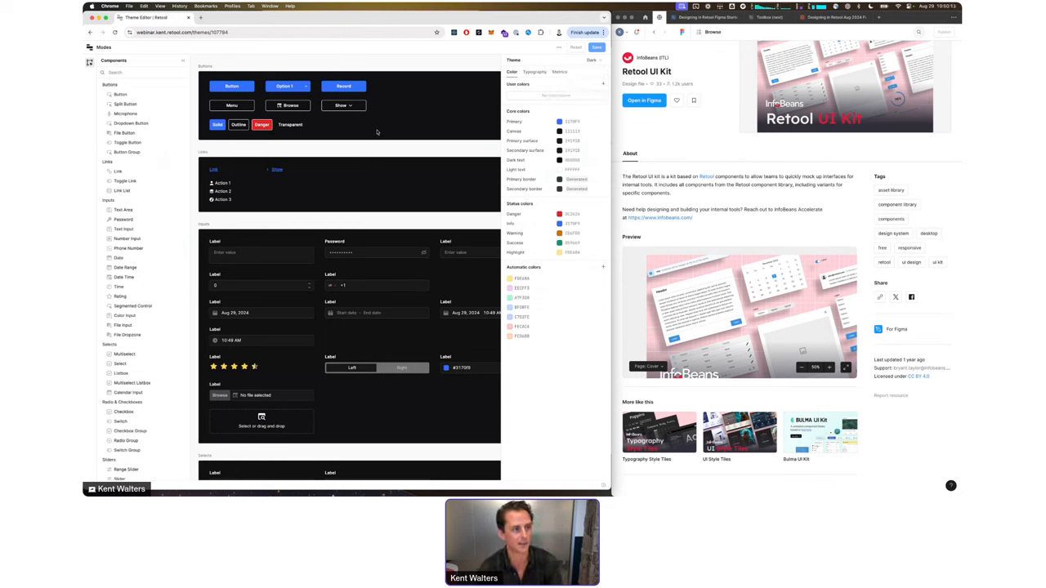
# Step: Return to the Retool home page, open the Untitled (5) app for editing, and widen the browser window
pyautogui.click(89, 46)
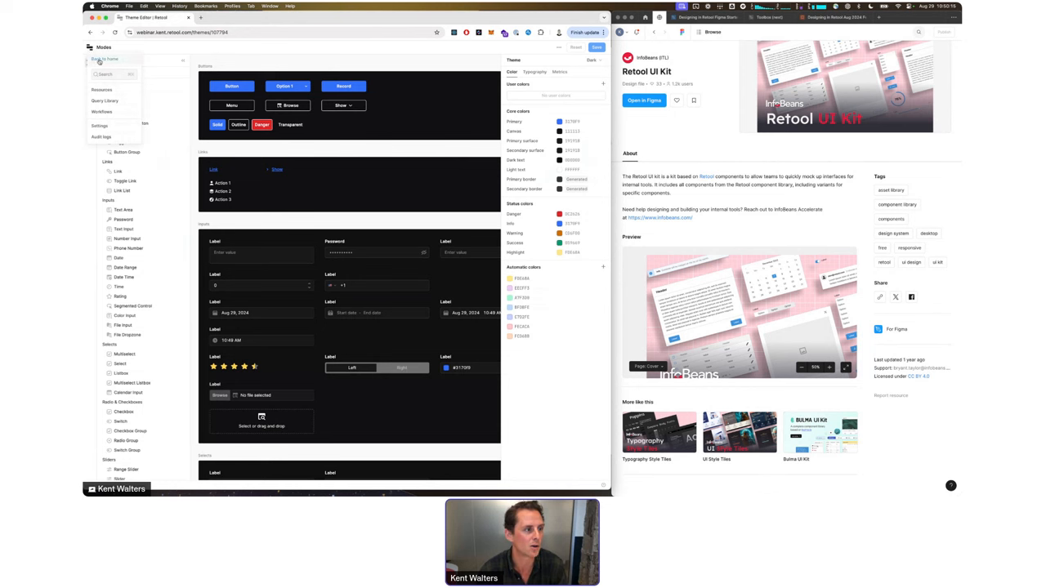
pyautogui.click(104, 58)
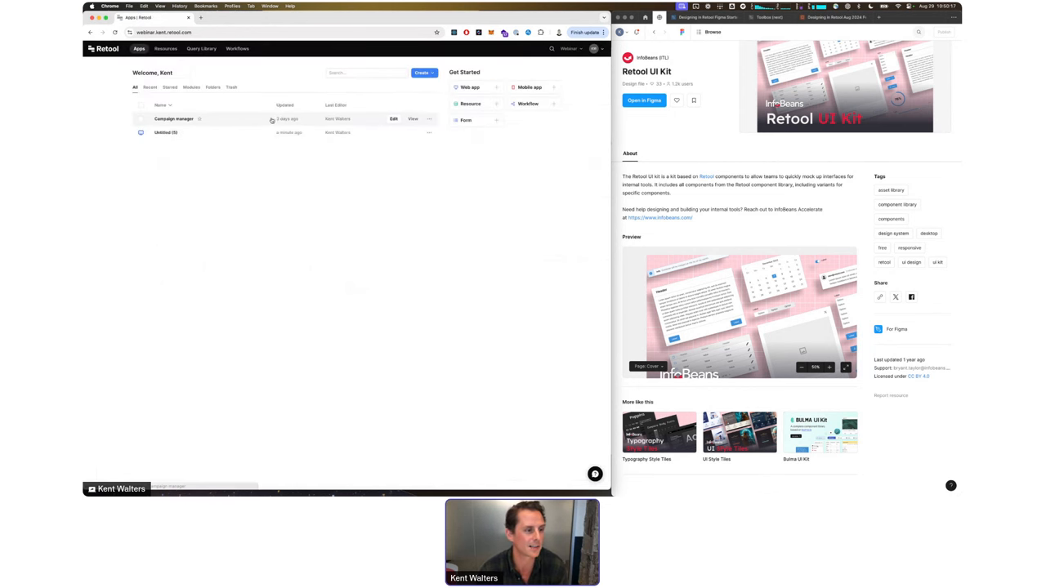
pyautogui.click(392, 133)
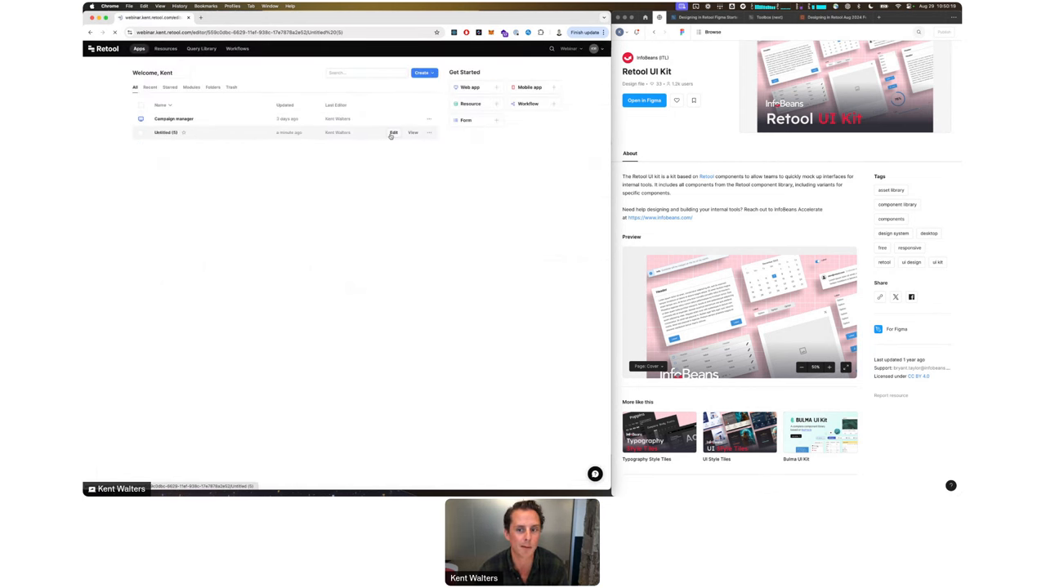
pyautogui.moveTo(611, 245); pyautogui.dragTo(752, 245)
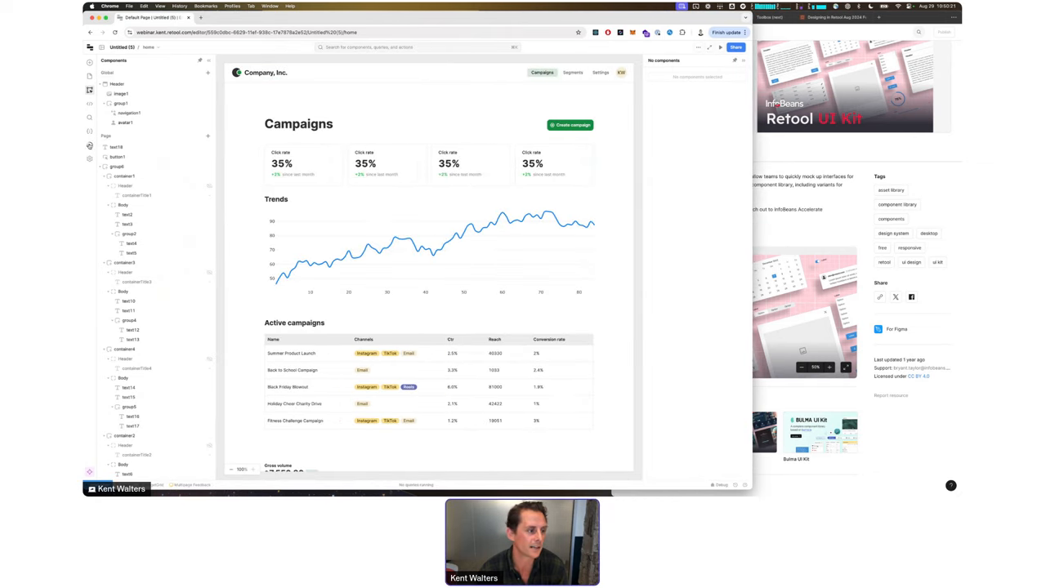
# Step: Set the app's theme to Modes and its mode to Dark in the app settings
pyautogui.click(89, 158)
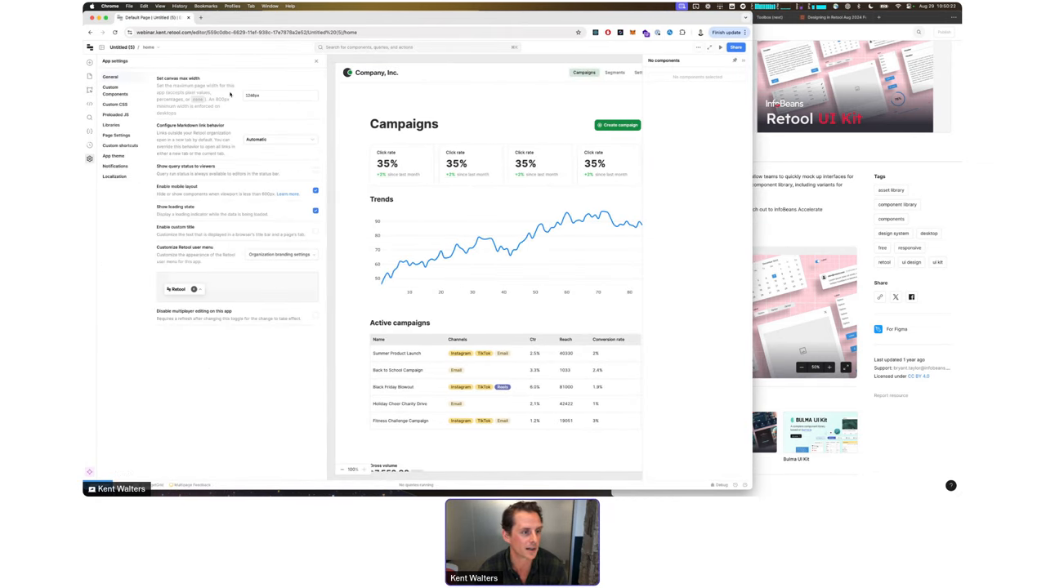
pyautogui.click(114, 155)
pyautogui.click(204, 114)
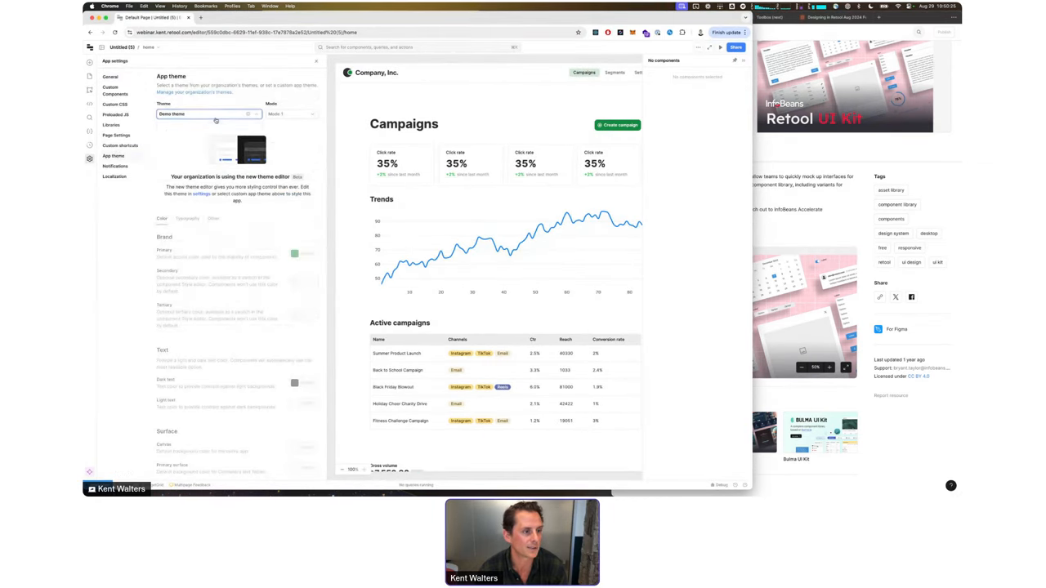
pyautogui.click(188, 146)
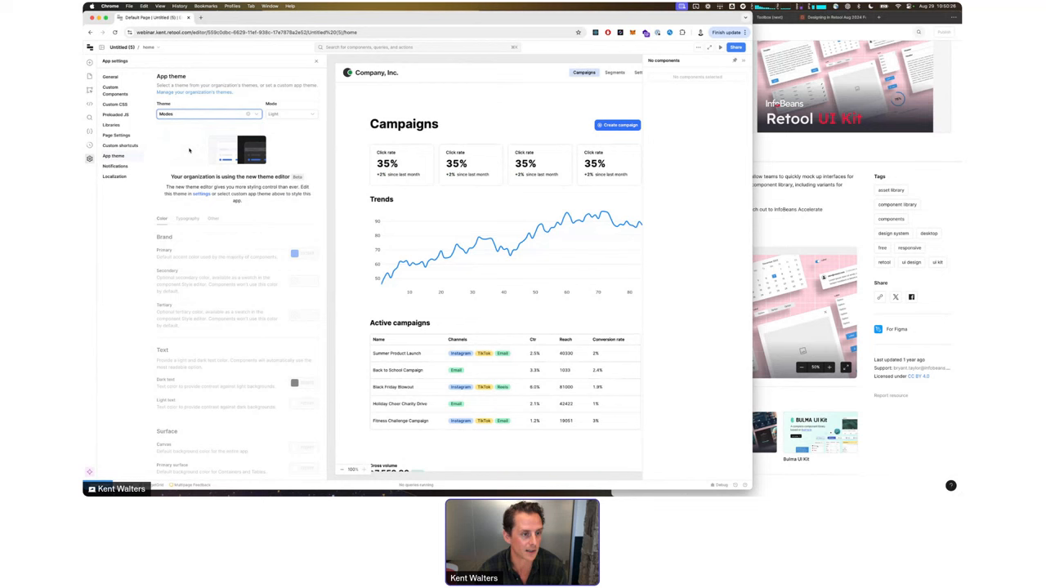
pyautogui.click(285, 116)
pyautogui.click(280, 139)
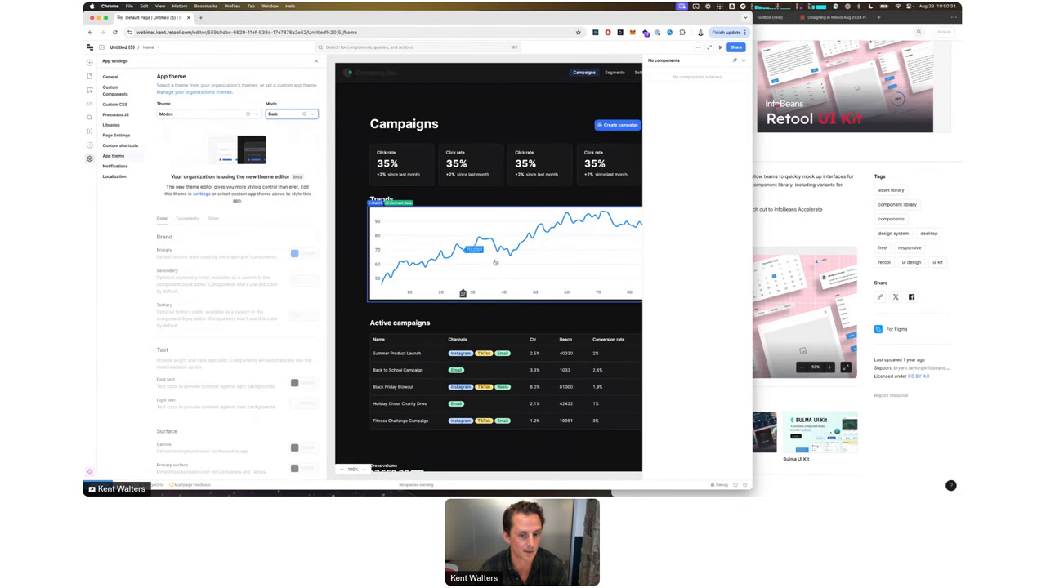
# Step: Inspect the Trends chart's Plotly layout JSON, highlighting the plot_bgcolor value that controls its background
pyautogui.click(383, 209)
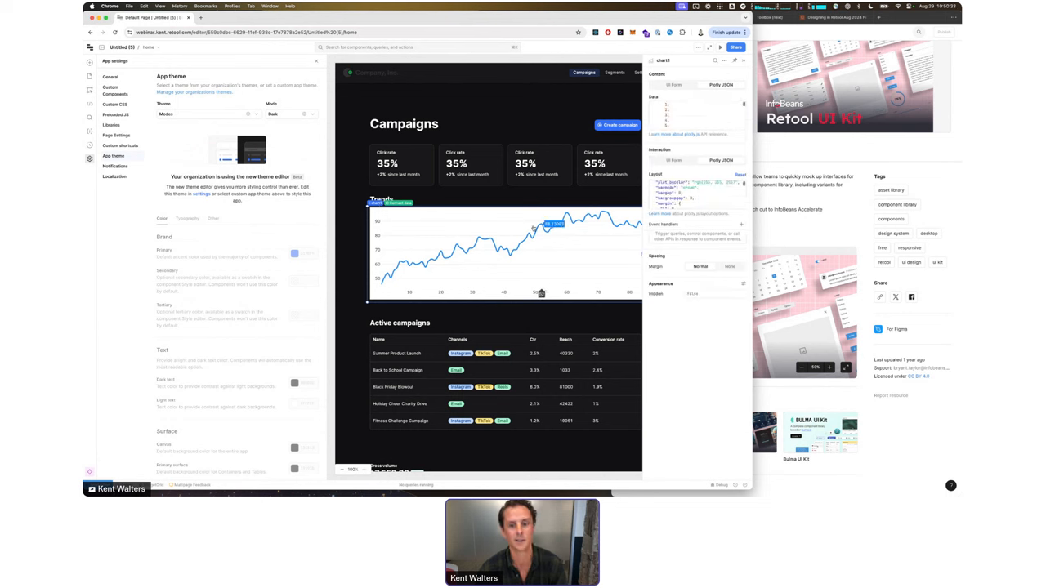
pyautogui.click(695, 198)
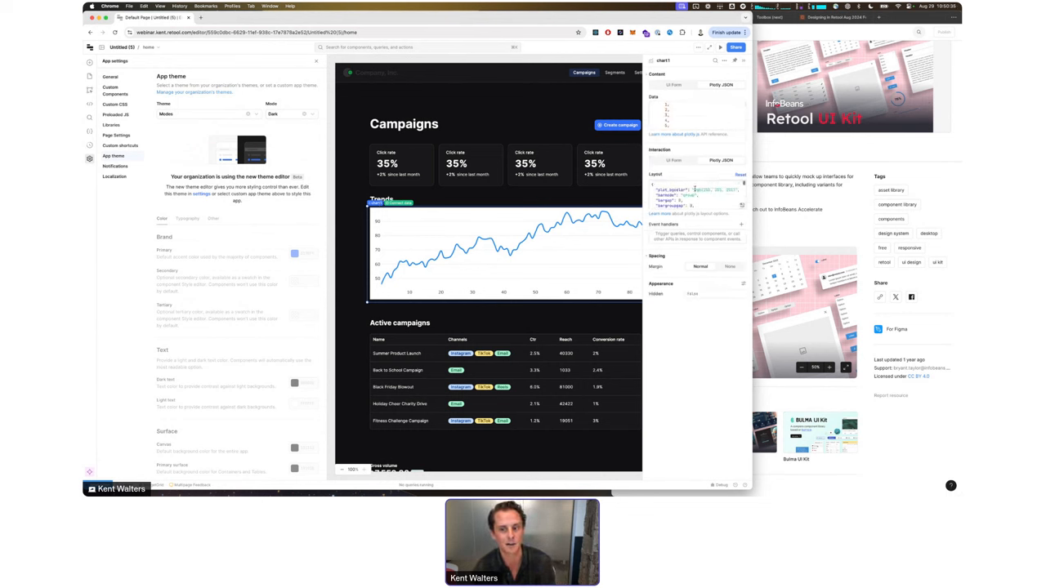
pyautogui.moveTo(693, 188); pyautogui.dragTo(737, 190)
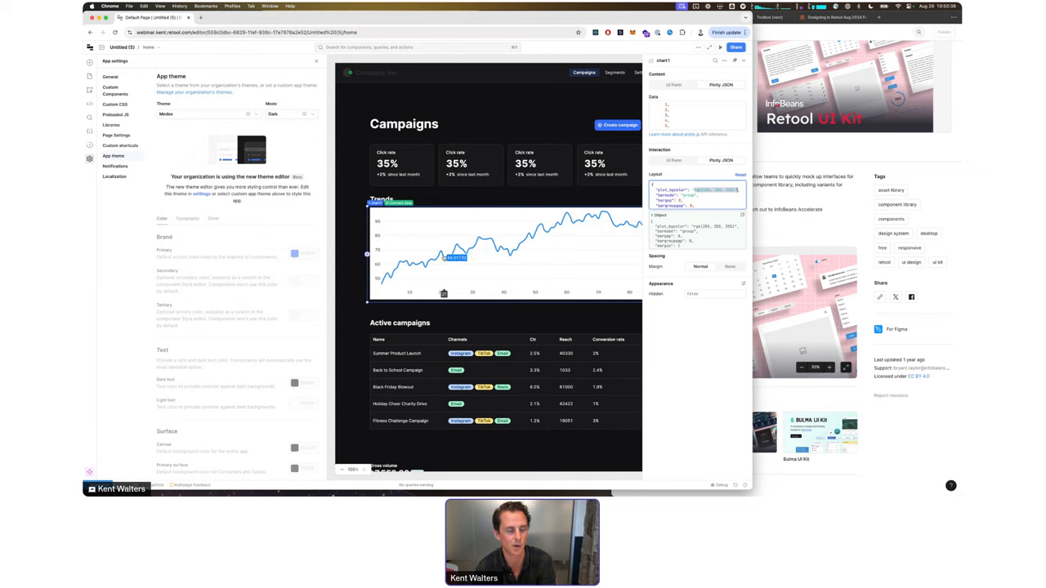
pyautogui.scroll(-1, 412, 245)
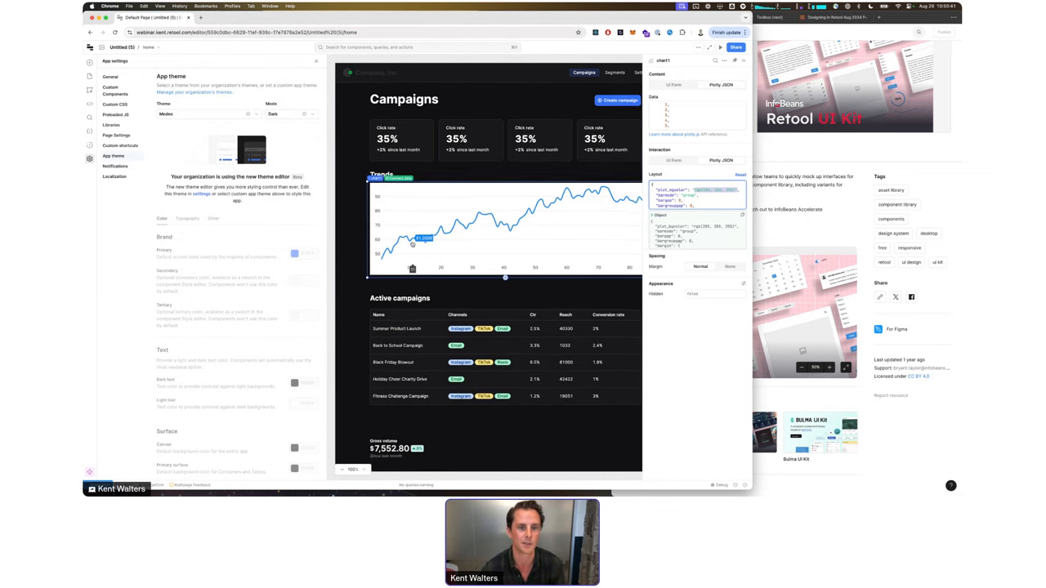
pyautogui.scroll(1, 411, 212)
# Step: Compare the app in the theme's Light and Dark modes, finishing on Dark, and close the app settings
pyautogui.click(275, 113)
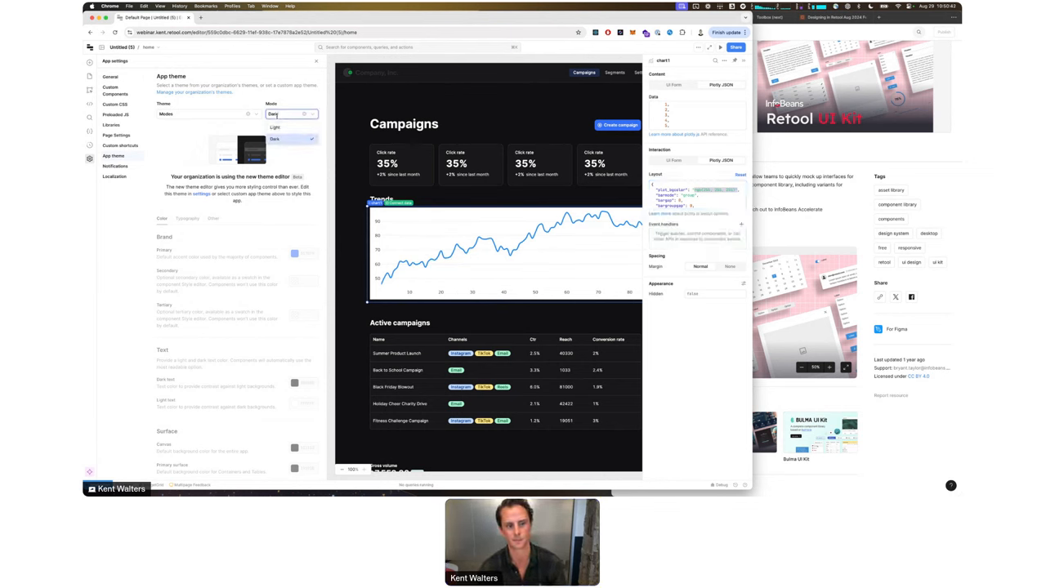
pyautogui.click(277, 123)
pyautogui.click(277, 115)
pyautogui.click(275, 128)
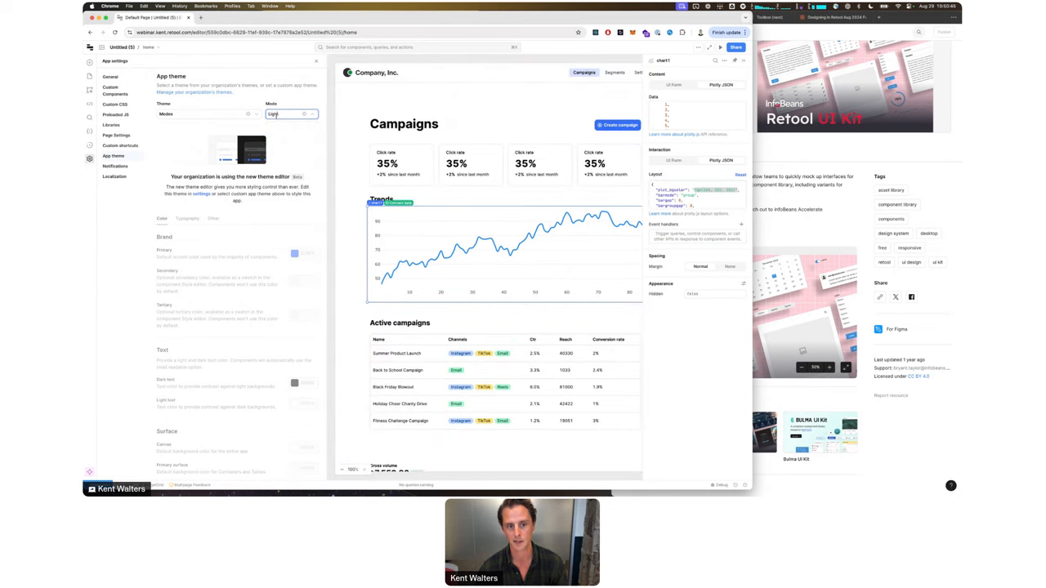
pyautogui.click(277, 115)
pyautogui.click(275, 139)
pyautogui.click(277, 115)
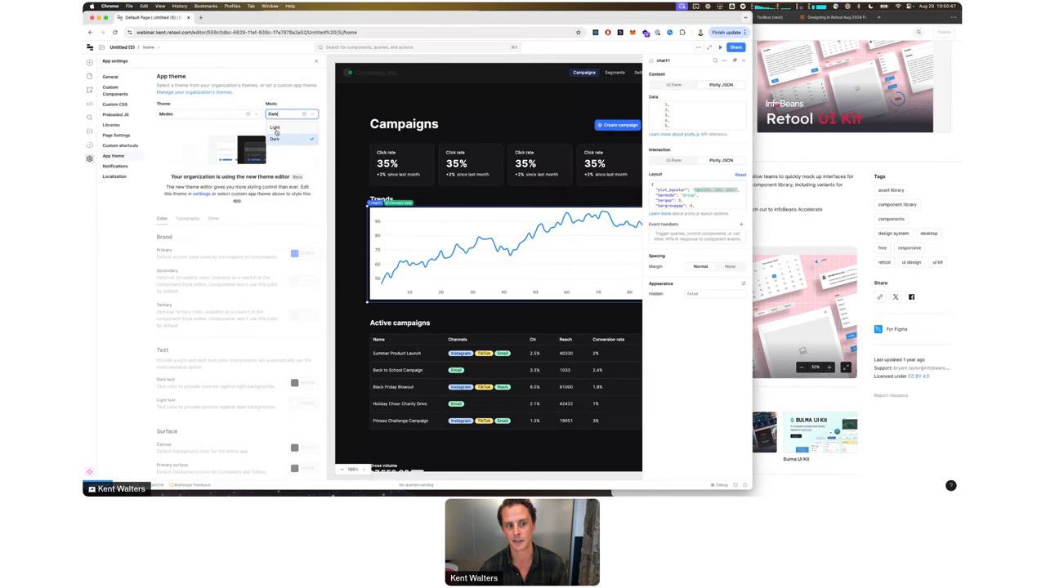
pyautogui.click(275, 129)
pyautogui.click(277, 115)
pyautogui.click(275, 139)
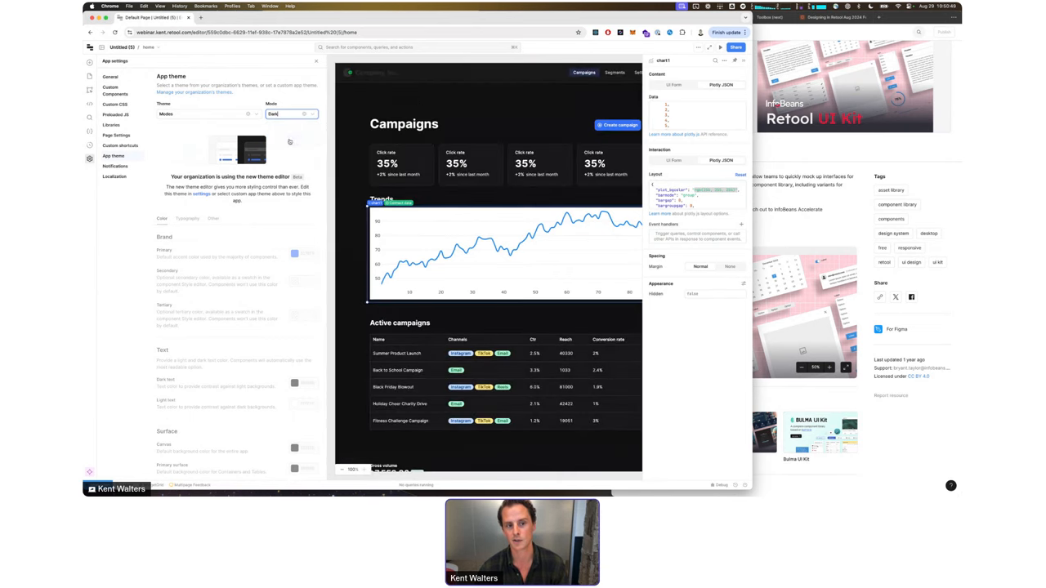
pyautogui.click(412, 98)
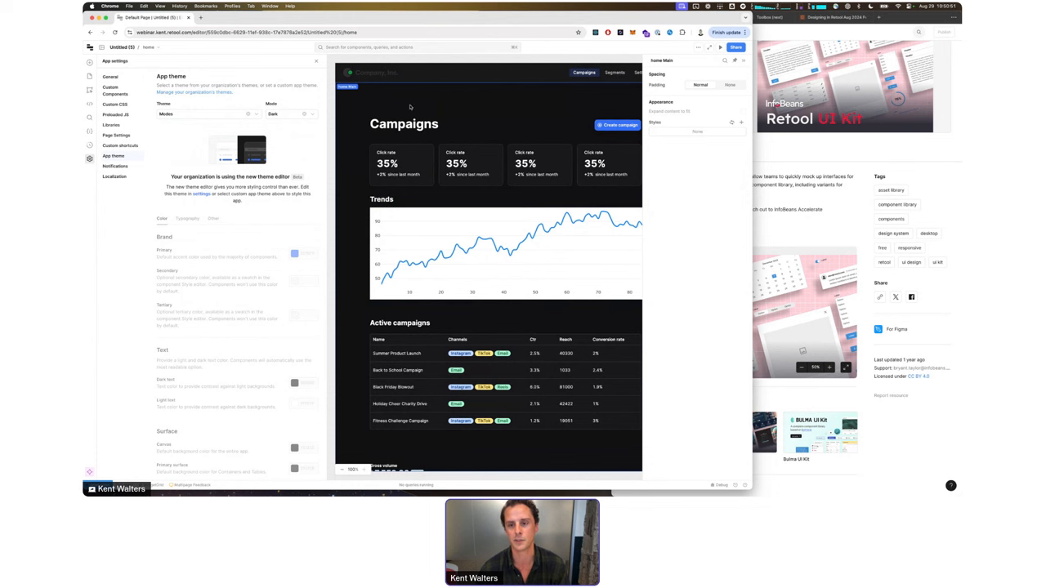
pyautogui.click(316, 61)
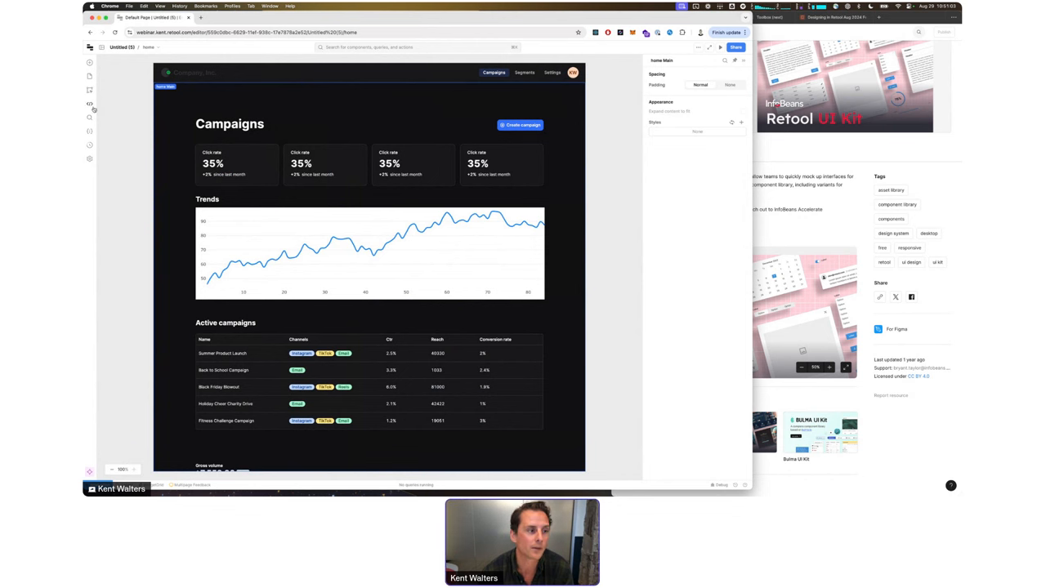
pyautogui.click(89, 62)
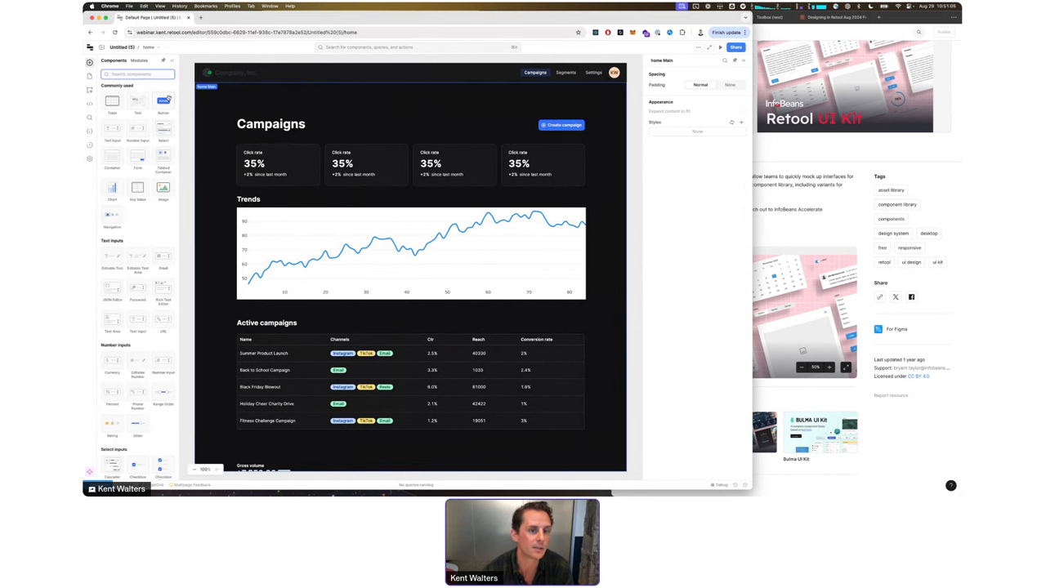
pyautogui.moveTo(163, 99); pyautogui.dragTo(488, 96)
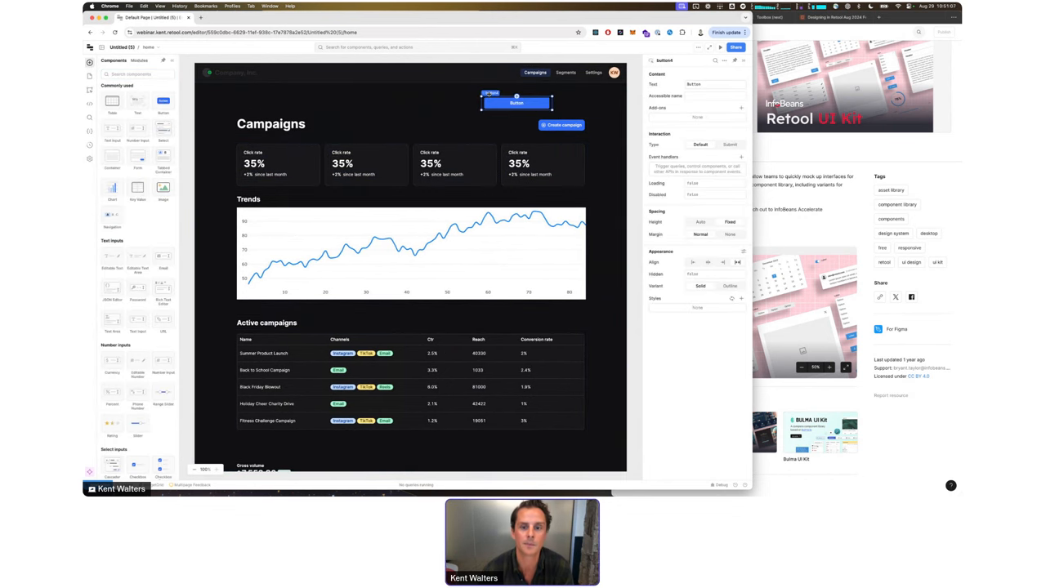
pyautogui.press('Delete')
# Step: Add a click handler to the Create campaign button that runs the script theme.setMode('Light'), and test it
pyautogui.click(493, 125)
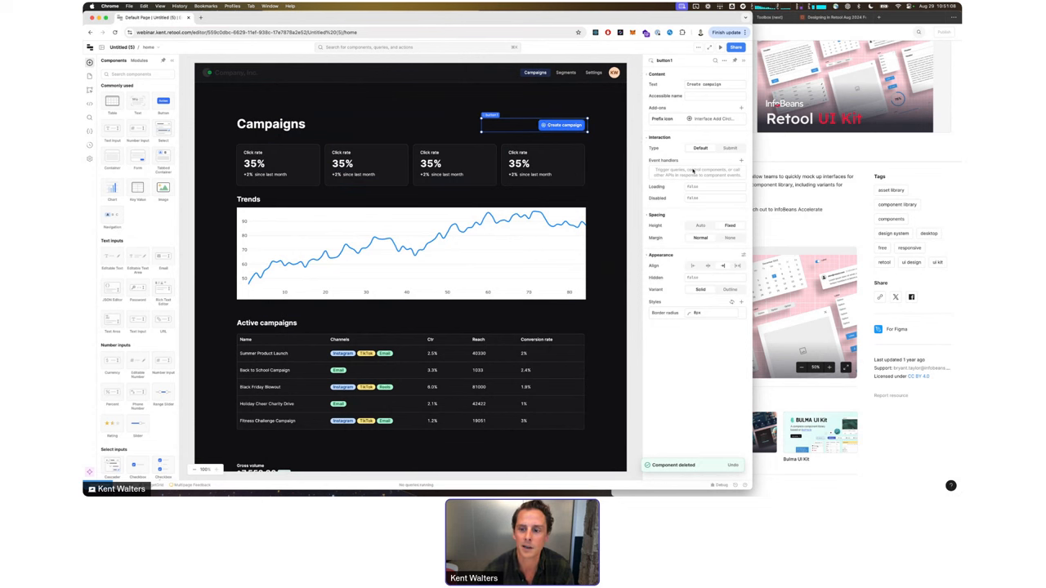
pyautogui.click(681, 173)
pyautogui.click(600, 151)
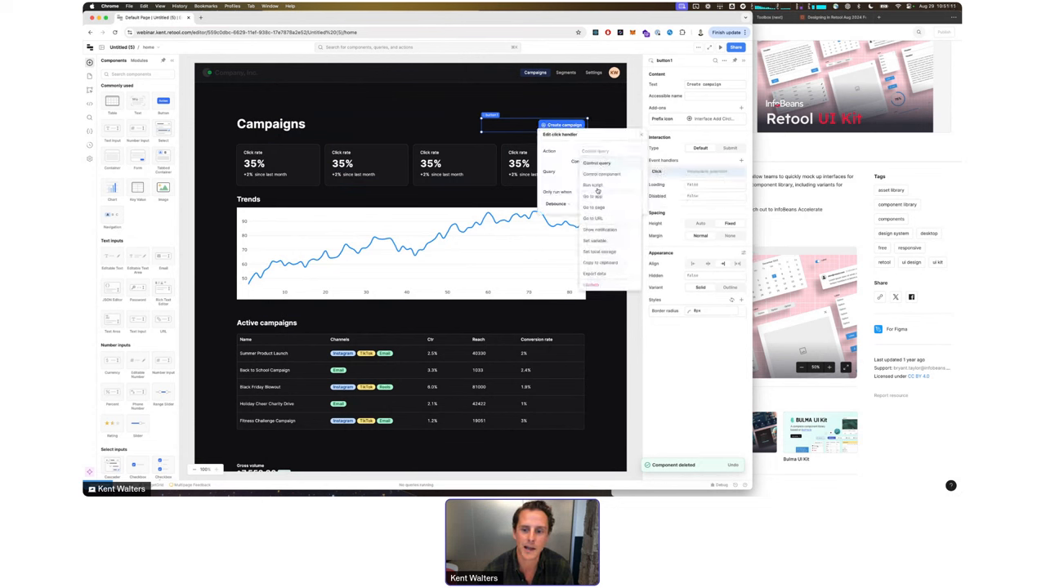
pyautogui.click(594, 186)
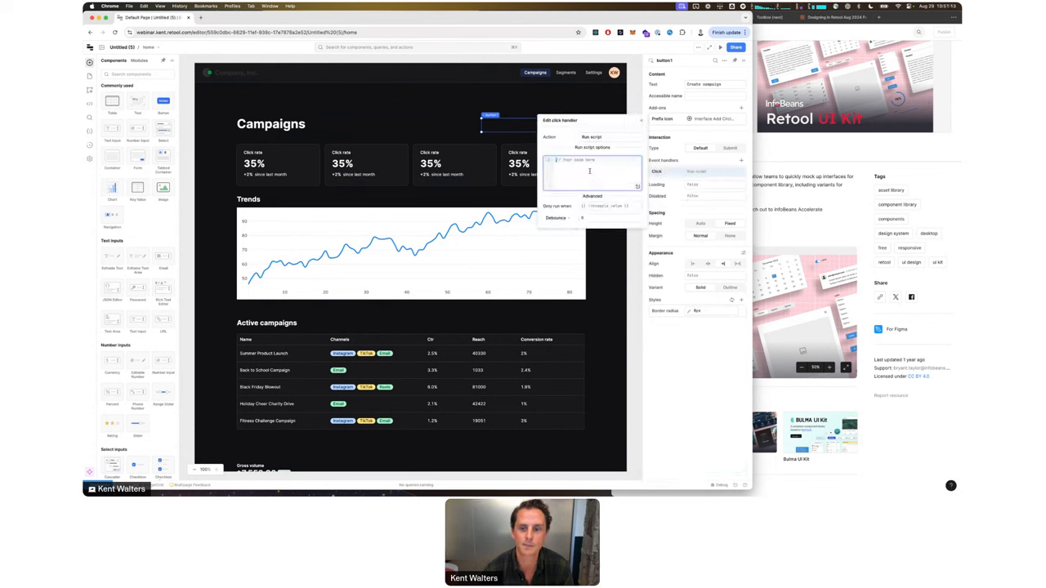
pyautogui.write('theme.')
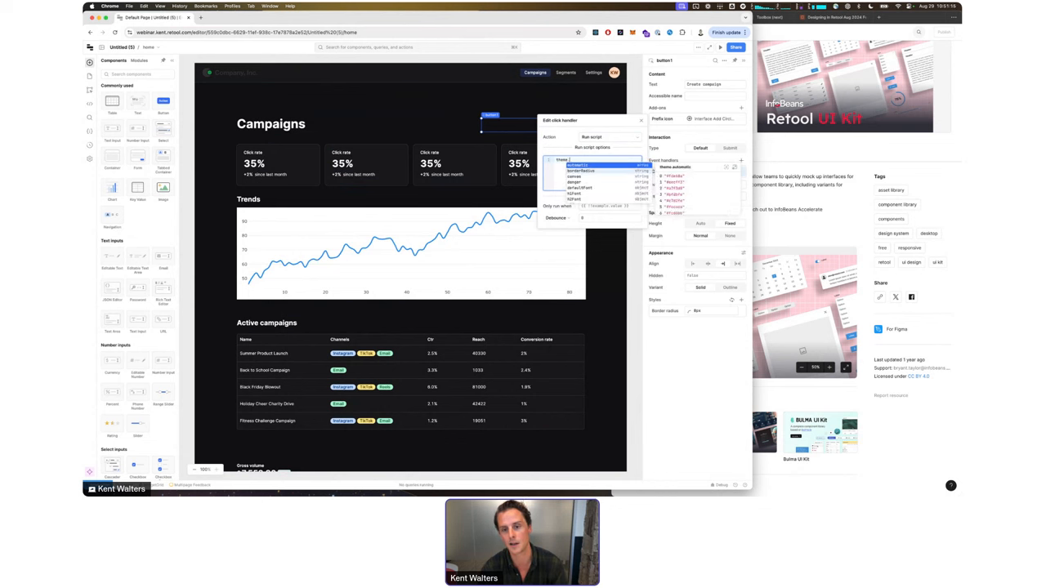
pyautogui.write("setMode('Light")
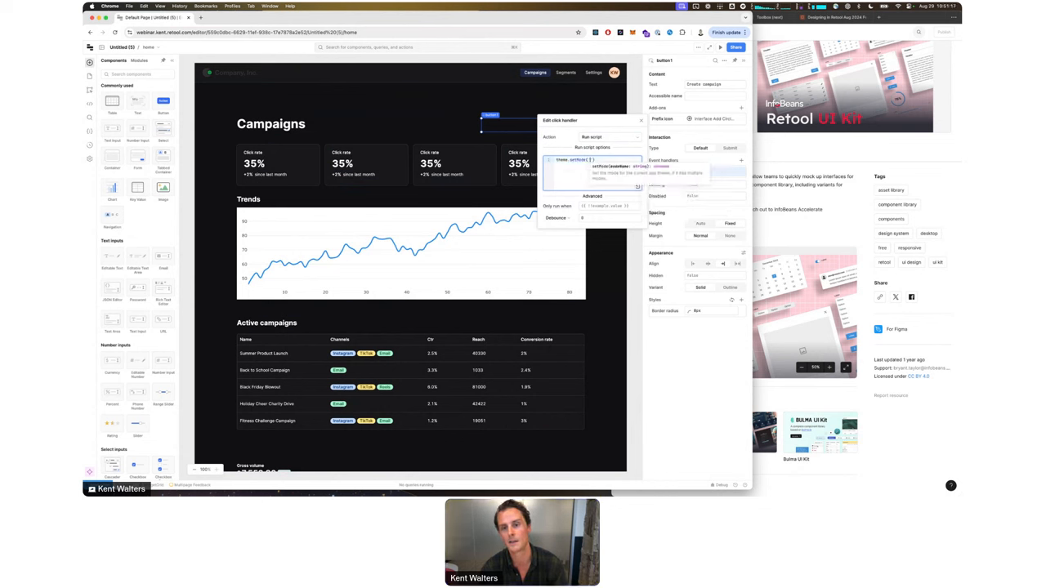
pyautogui.click(585, 176)
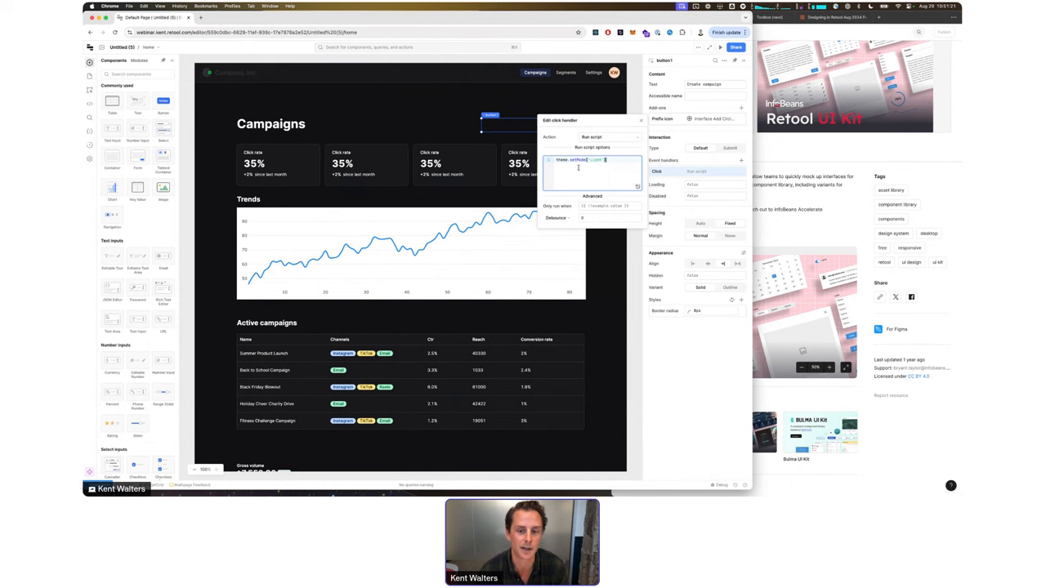
pyautogui.click(533, 114)
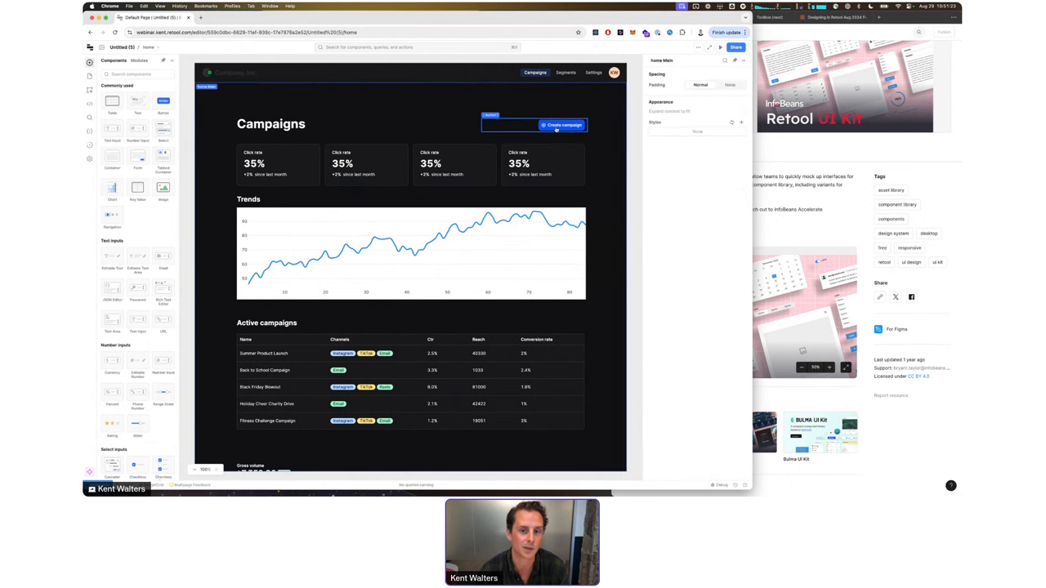
pyautogui.click(557, 127)
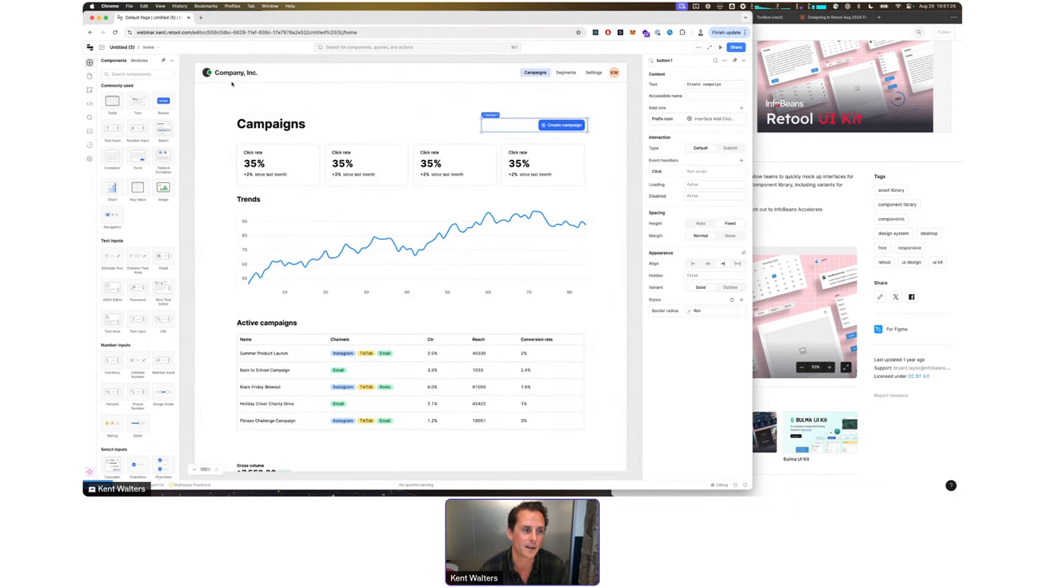
# Step: Reopen the Create campaign button's click handler, highlight its setMode script for review, and close it
pyautogui.click(687, 173)
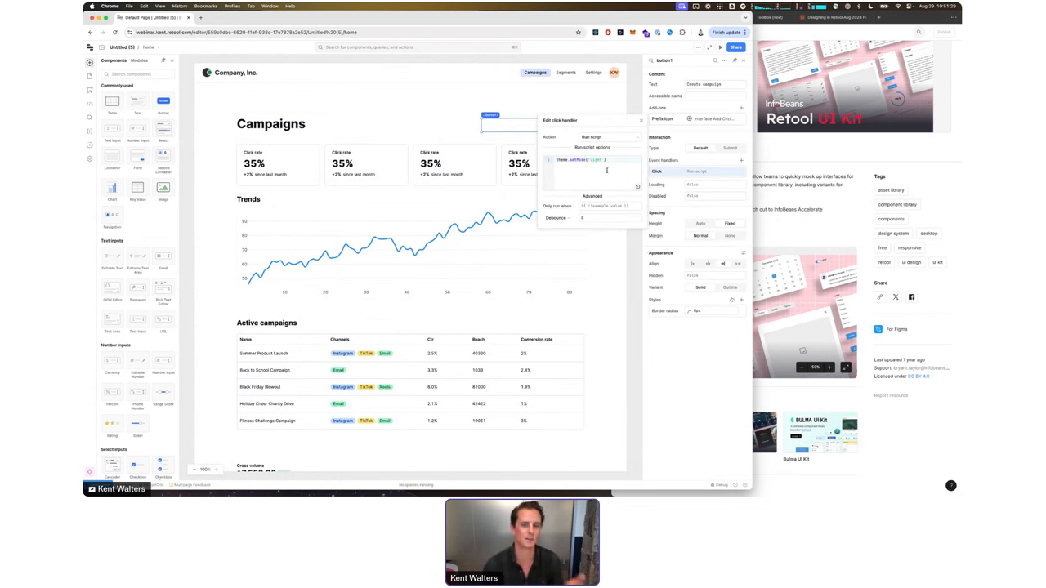
pyautogui.moveTo(608, 160); pyautogui.dragTo(538, 161)
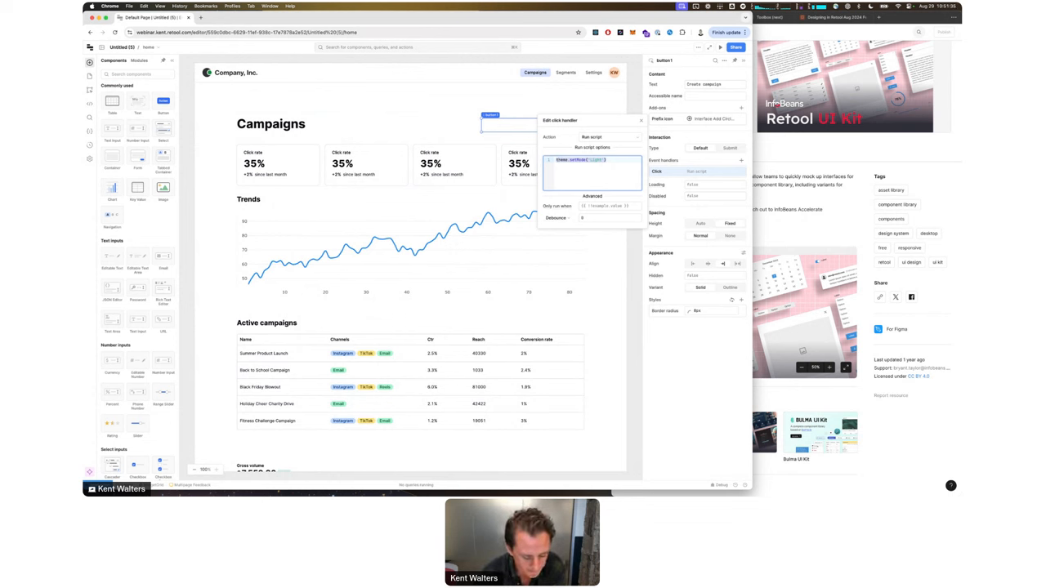
pyautogui.press('super+Tab')
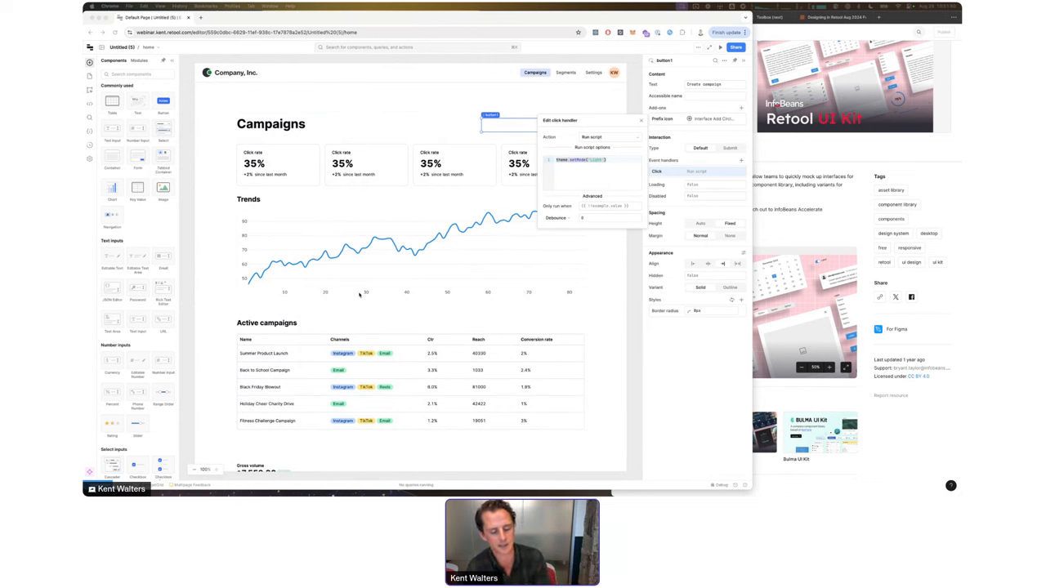
pyautogui.click(343, 104)
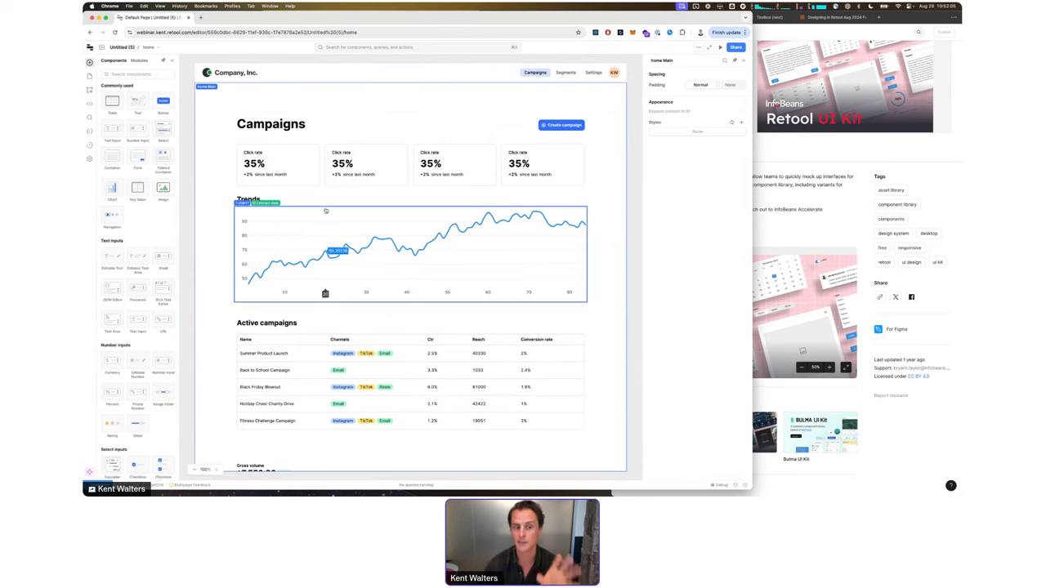
# Step: Review the Campaigns page, switch to Figma to view the campaign detail mockup with the interface hidden, and return to Retool
pyautogui.scroll(-2, 367, 361)
pyautogui.scroll(-5, 366, 360)
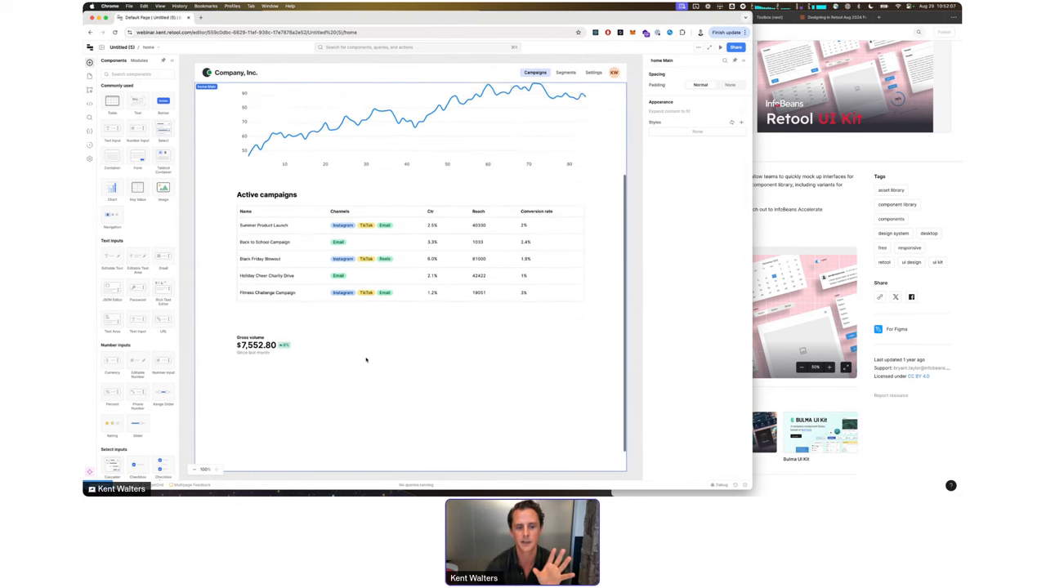
pyautogui.scroll(6, 366, 359)
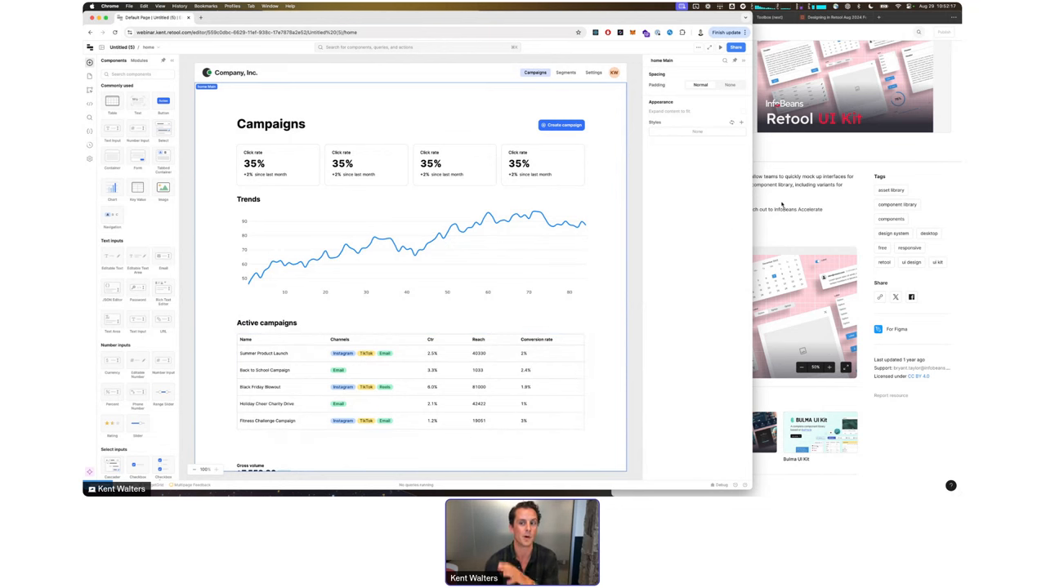
pyautogui.click(760, 107)
pyautogui.click(703, 16)
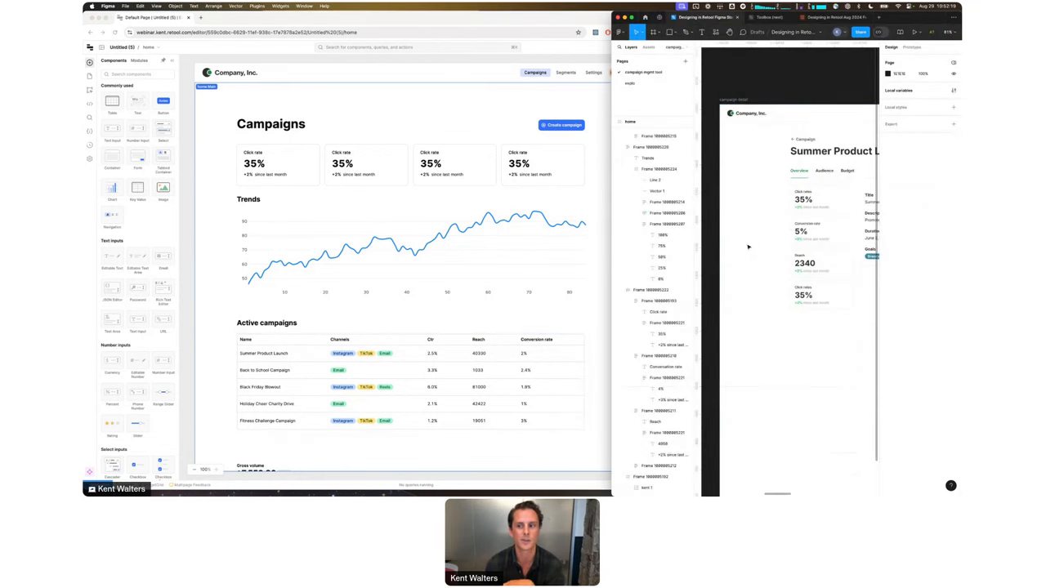
pyautogui.press('super+backslash')
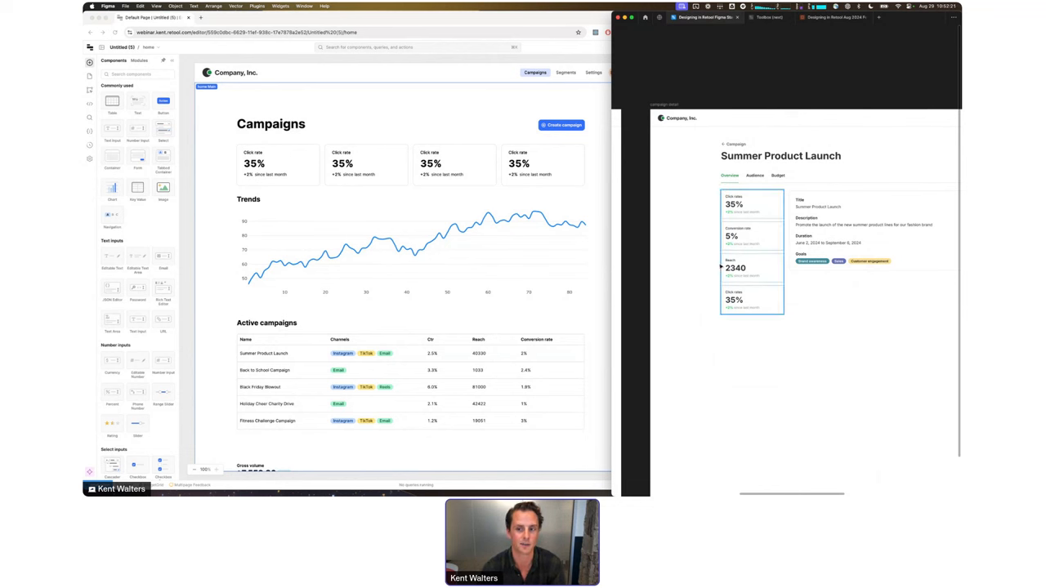
pyautogui.click(553, 261)
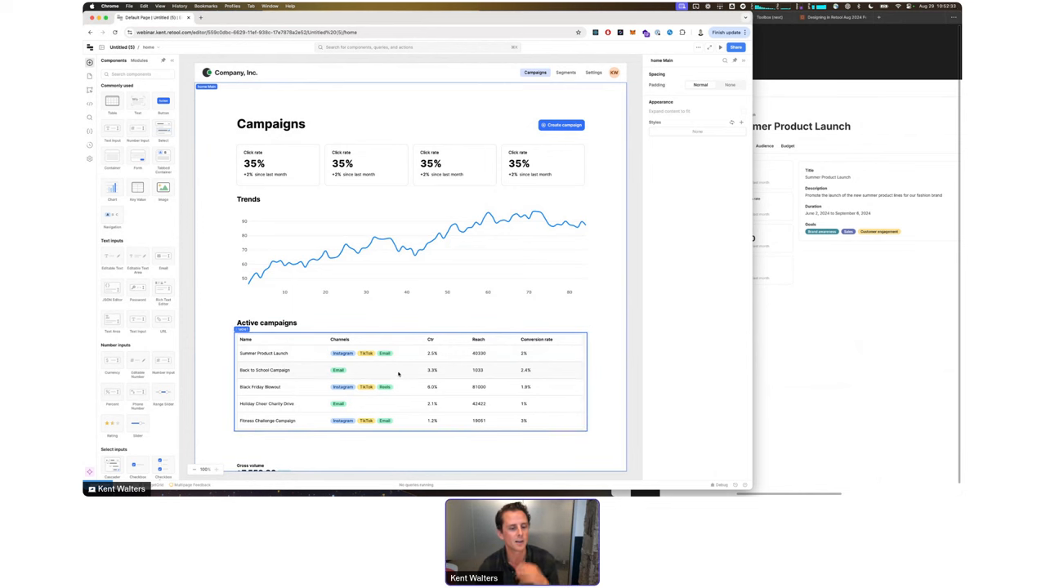
# Step: Add a Click row handler to the Active campaigns table that goes to the detail page, and test it on a row
pyautogui.click(399, 374)
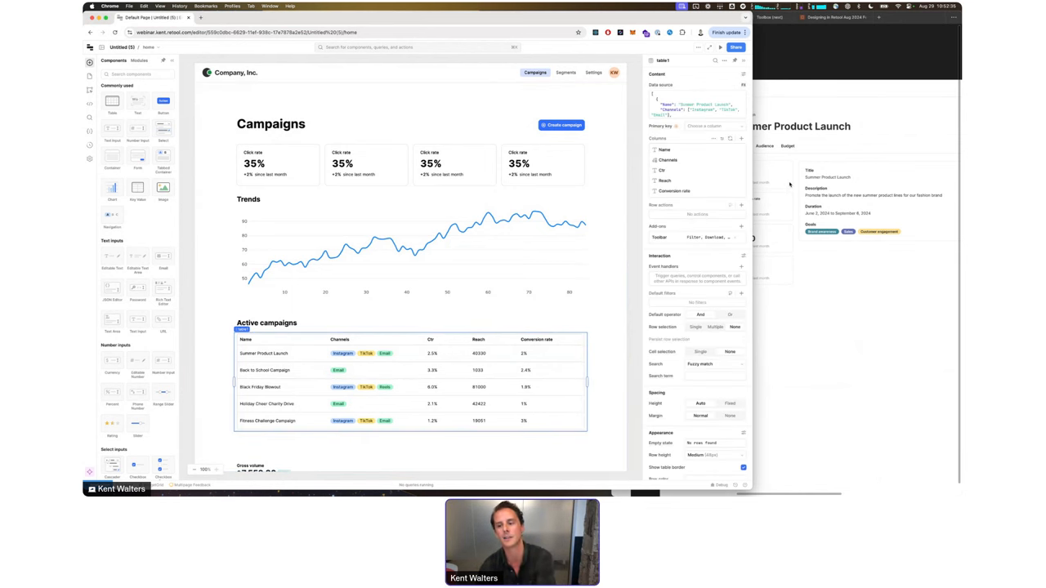
pyautogui.click(789, 205)
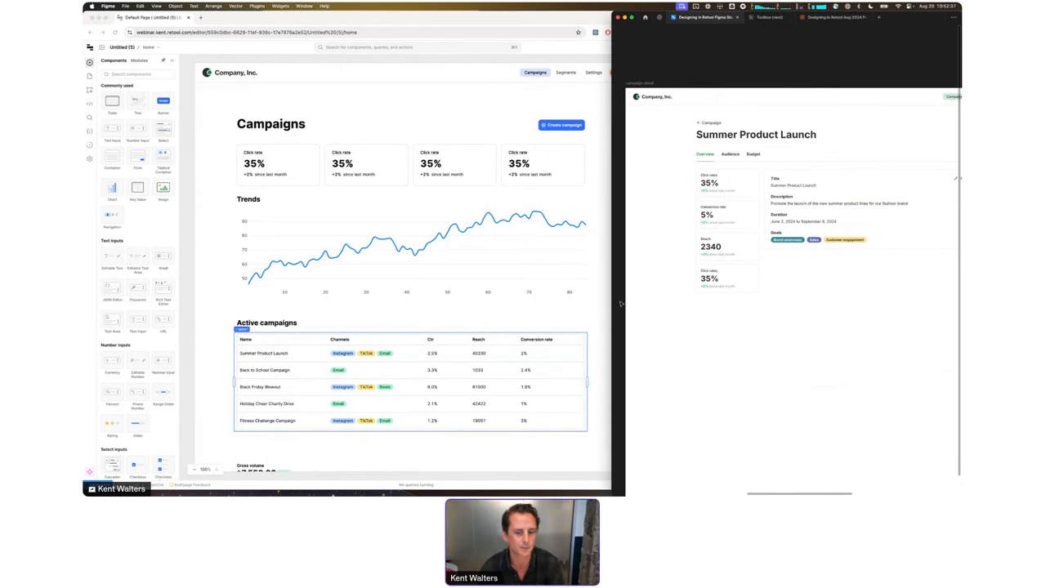
pyautogui.click(602, 314)
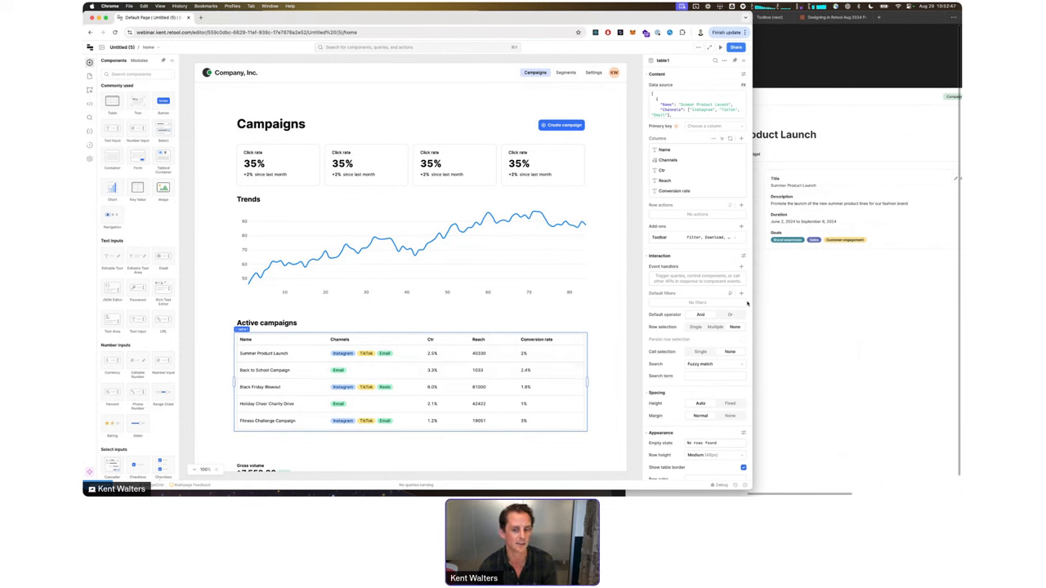
pyautogui.click(702, 280)
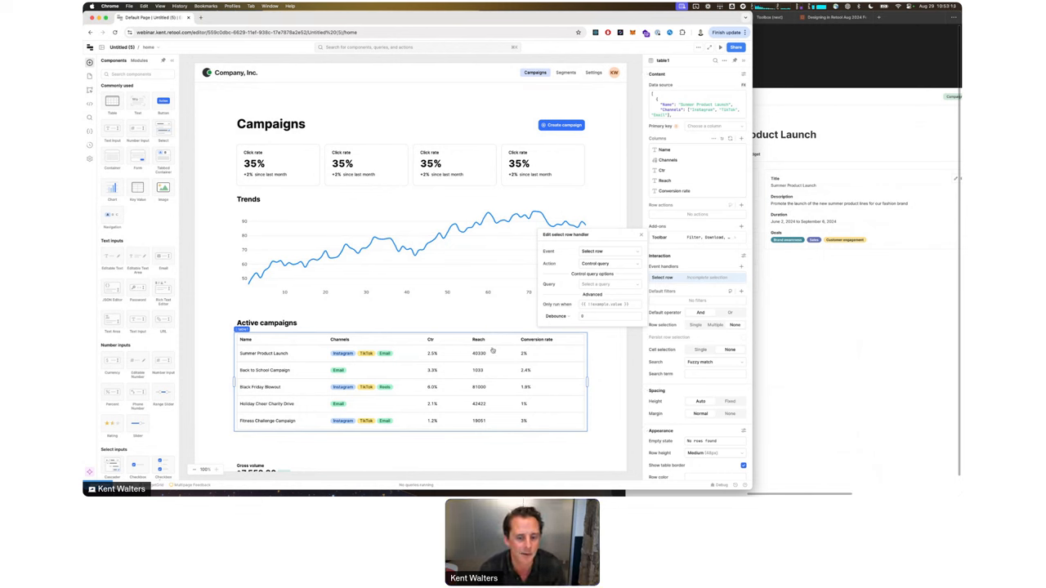
pyautogui.click(596, 253)
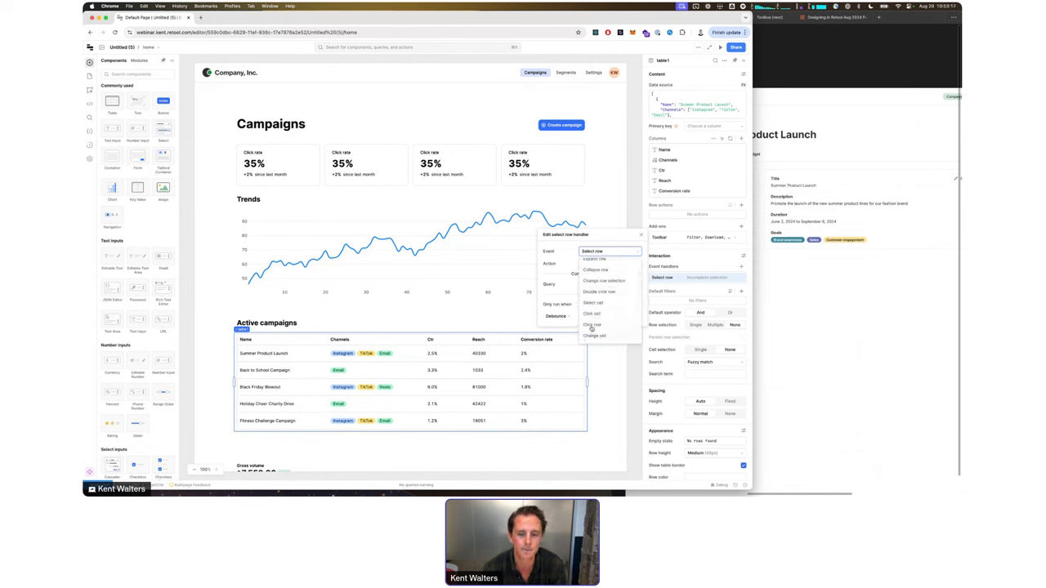
pyautogui.click(593, 333)
pyautogui.click(597, 265)
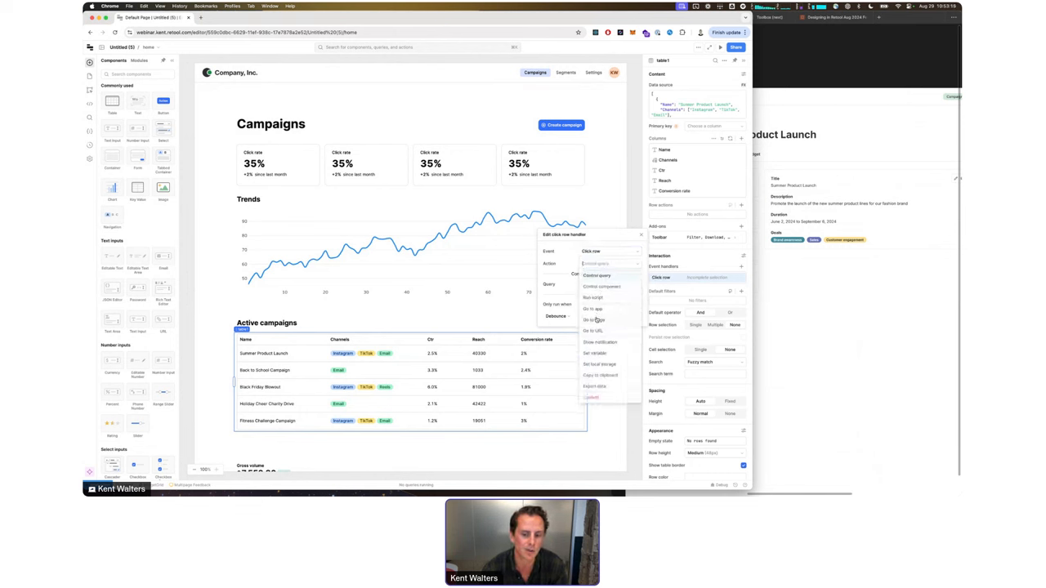
pyautogui.click(597, 318)
pyautogui.click(601, 256)
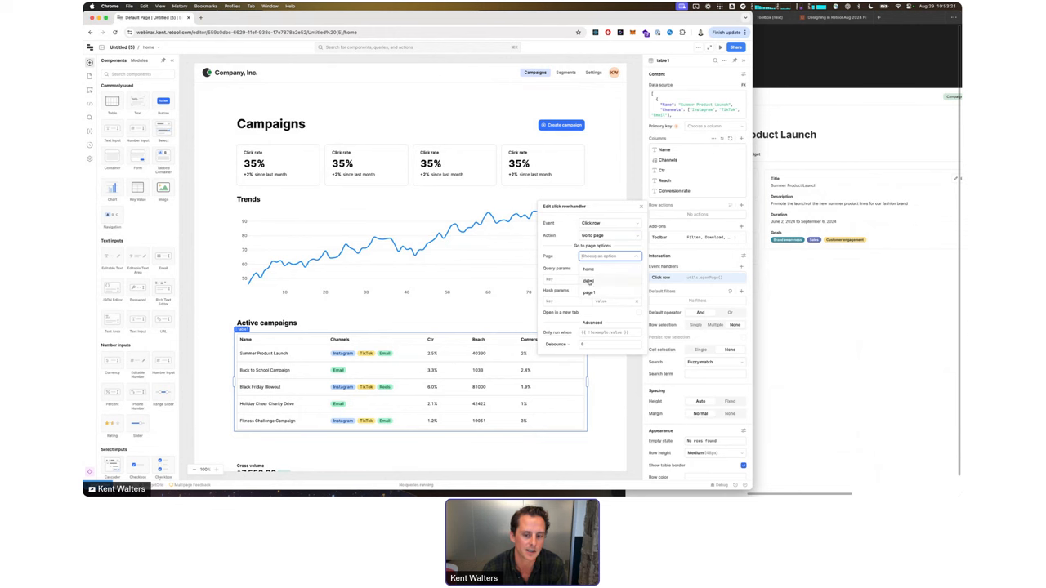
pyautogui.click(592, 280)
pyautogui.click(450, 394)
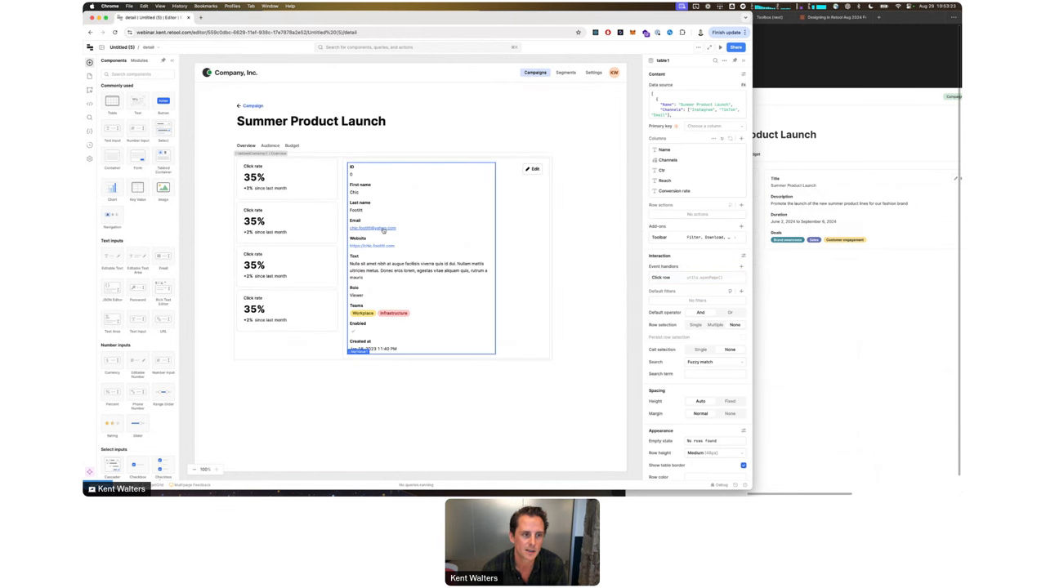
# Step: Add a click handler to the Company, Inc. header logo that goes to the home page, and test it
pyautogui.click(215, 73)
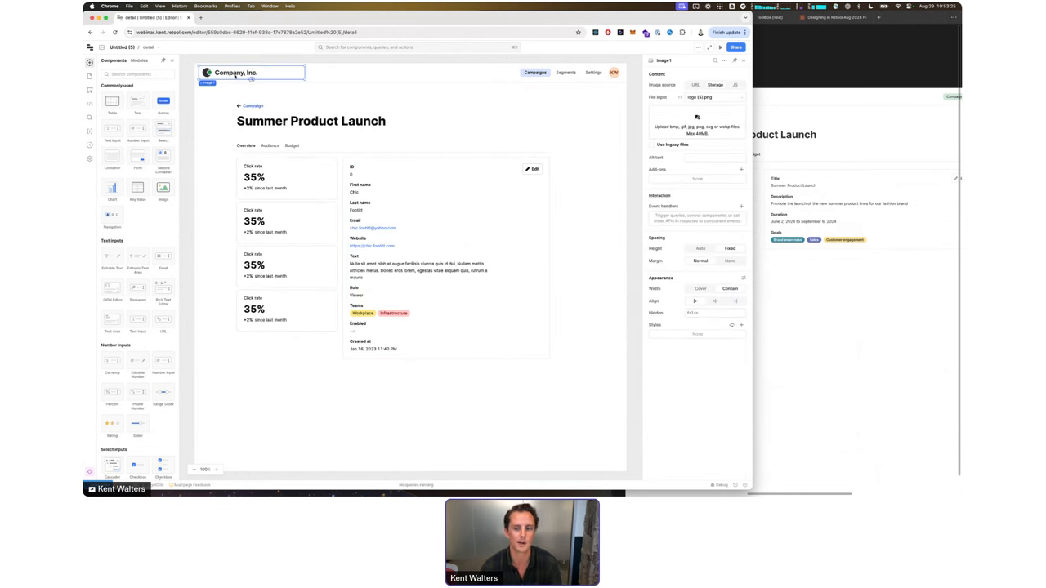
pyautogui.click(675, 216)
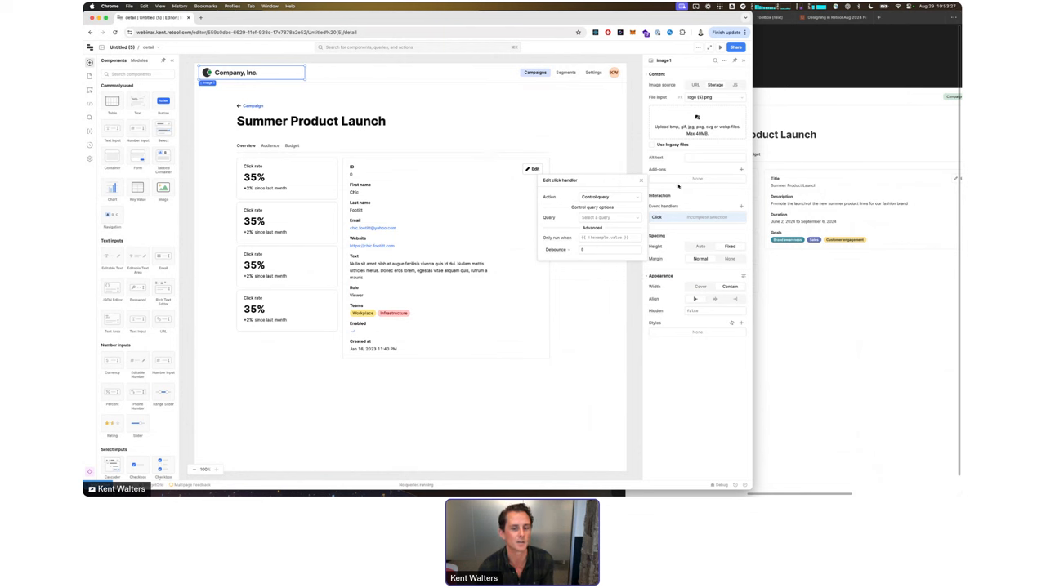
pyautogui.click(596, 199)
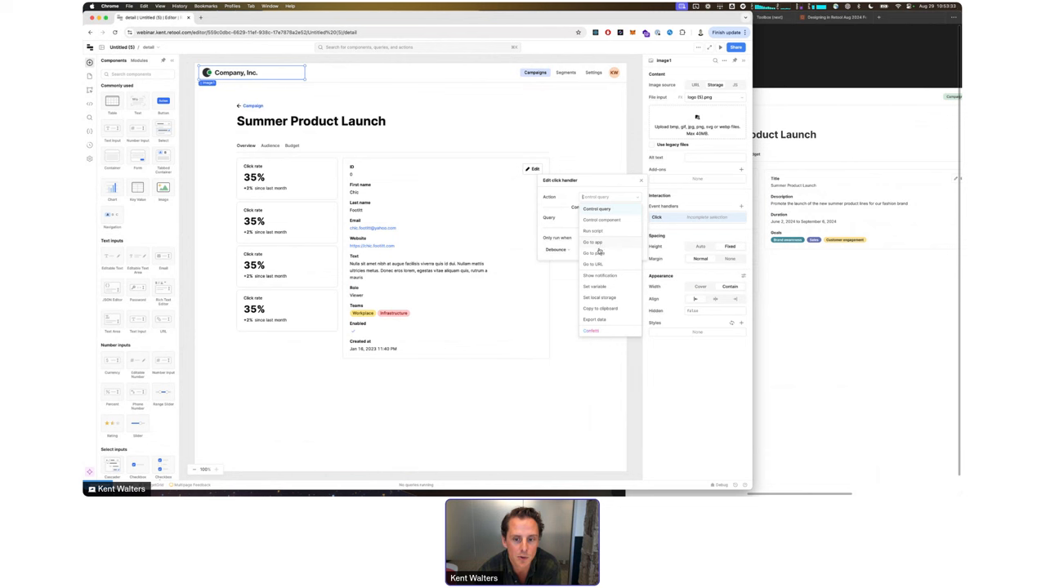
pyautogui.click(599, 253)
pyautogui.click(593, 189)
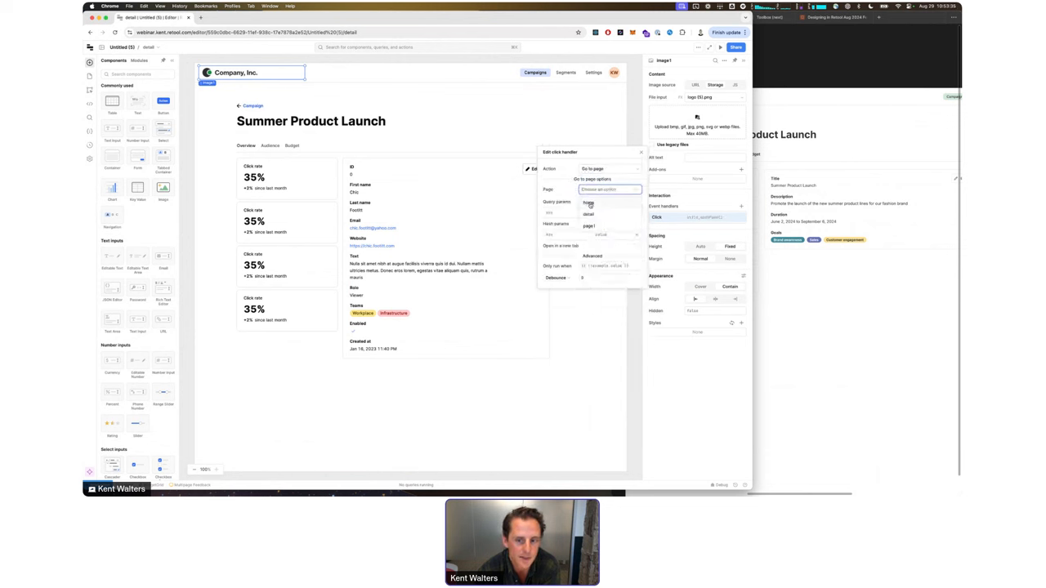
pyautogui.write('home')
pyautogui.click(589, 202)
pyautogui.click(239, 77)
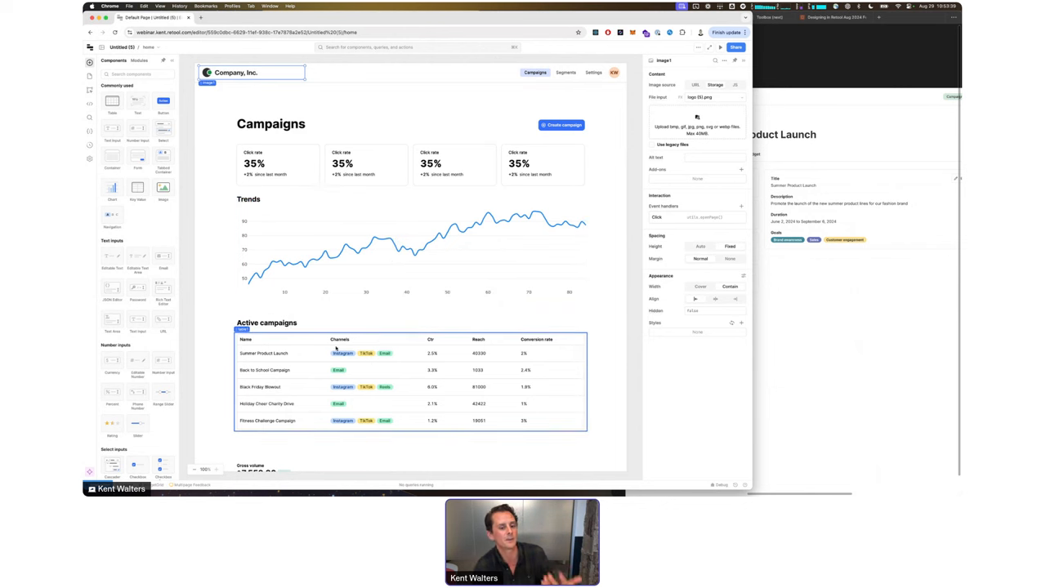
# Step: Test the navigation from the Summer Product Launch row to the detail page and back home through the logo
pyautogui.click(320, 352)
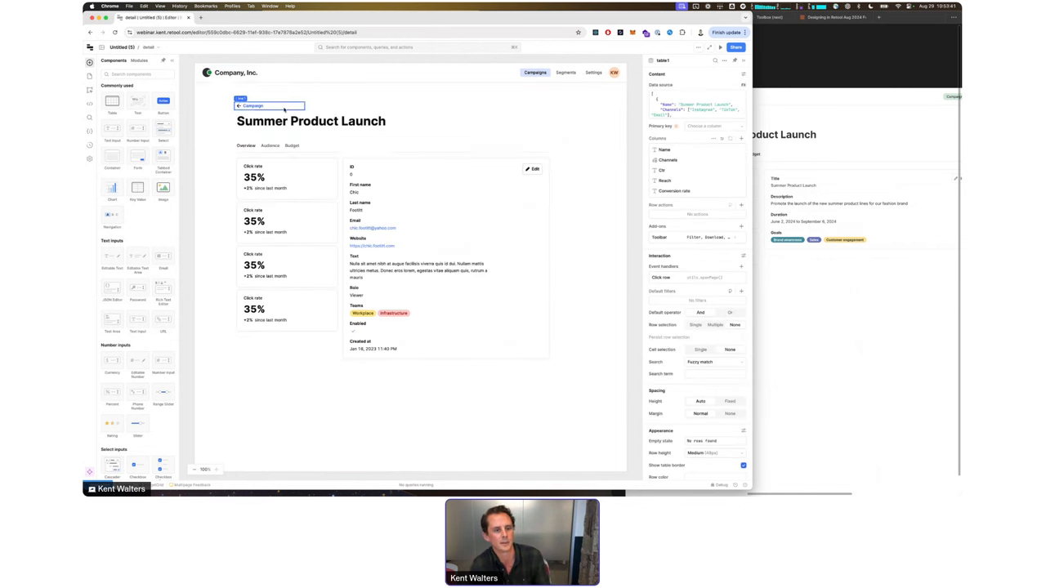
pyautogui.click(295, 75)
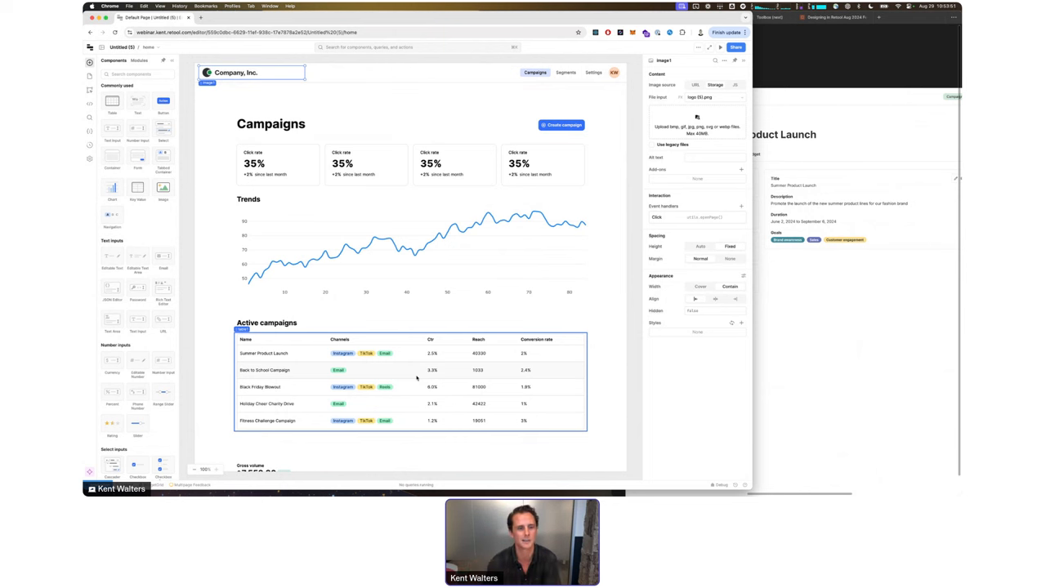
pyautogui.click(379, 462)
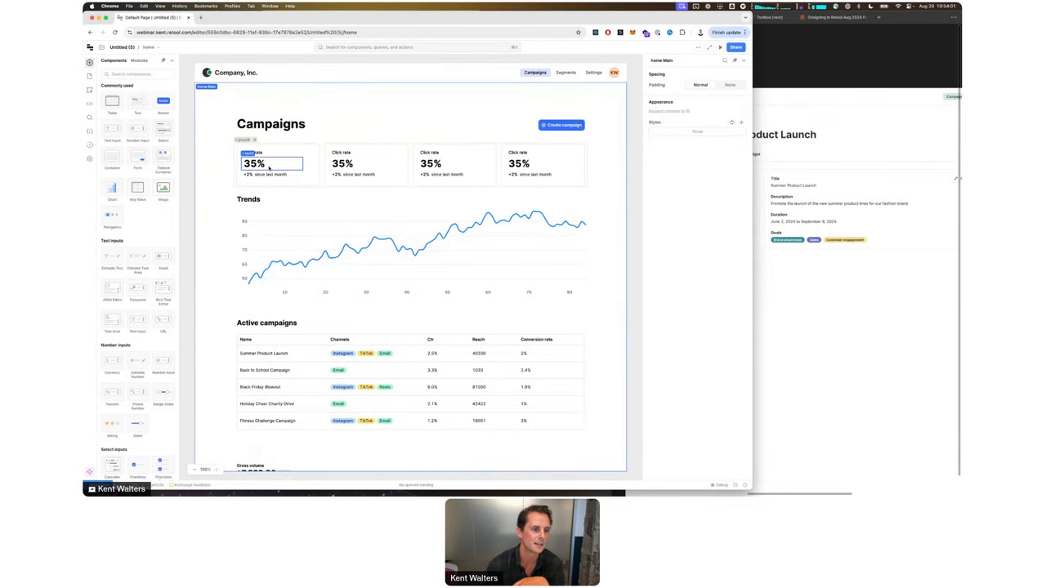
# Step: Start a {{ }} expression in the first Click rate card's 35% text value, remove it, and deselect the text
pyautogui.click(269, 167)
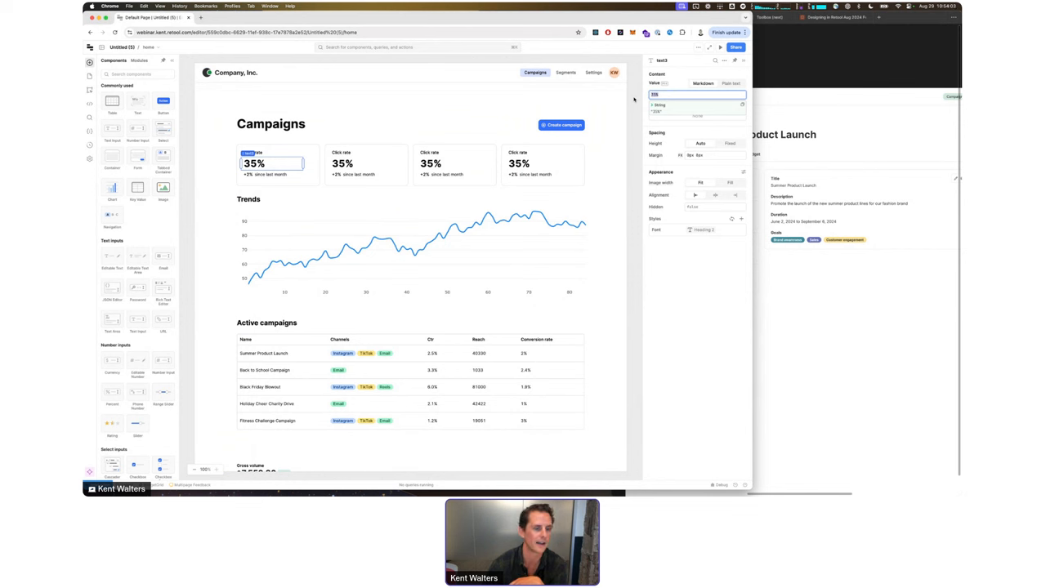
pyautogui.click(681, 94)
pyautogui.write('{{')
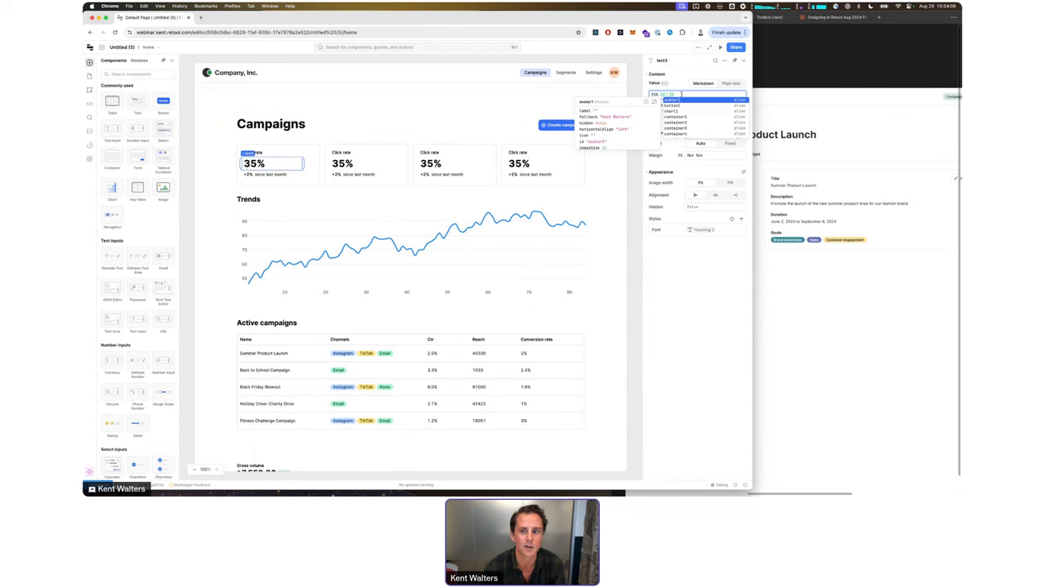
pyautogui.click(684, 95)
pyautogui.press('BackSpace')
pyautogui.press('BackSpace')
pyautogui.press('BackSpace')
pyautogui.press('BackSpace')
pyautogui.press('BackSpace')
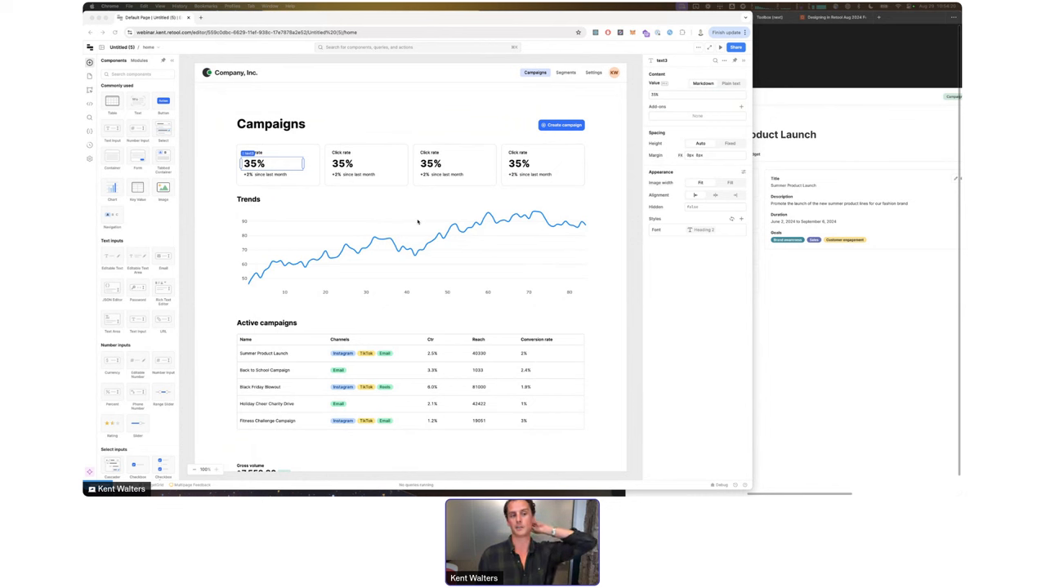
pyautogui.click(384, 94)
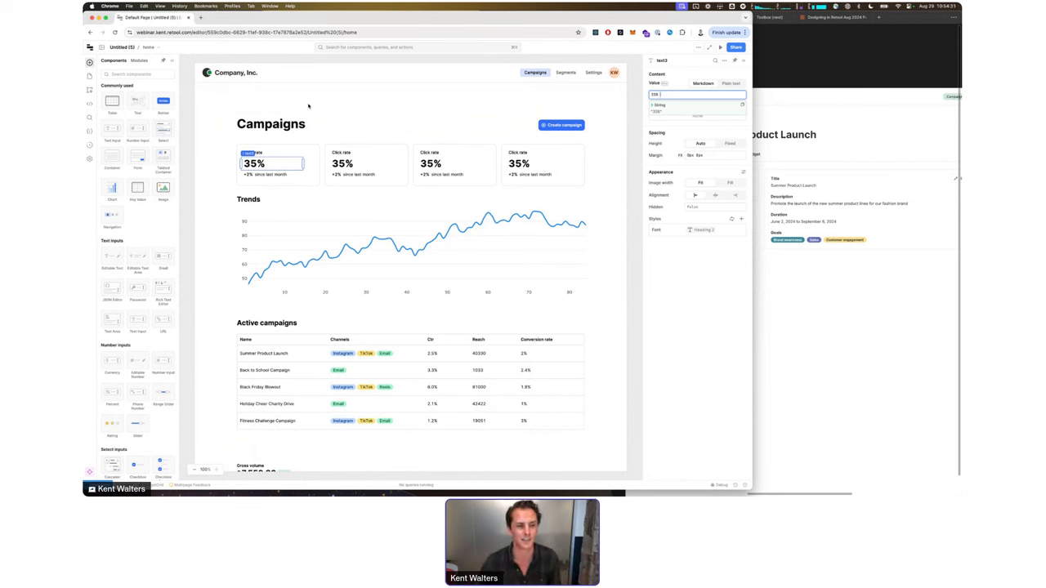
pyautogui.click(227, 91)
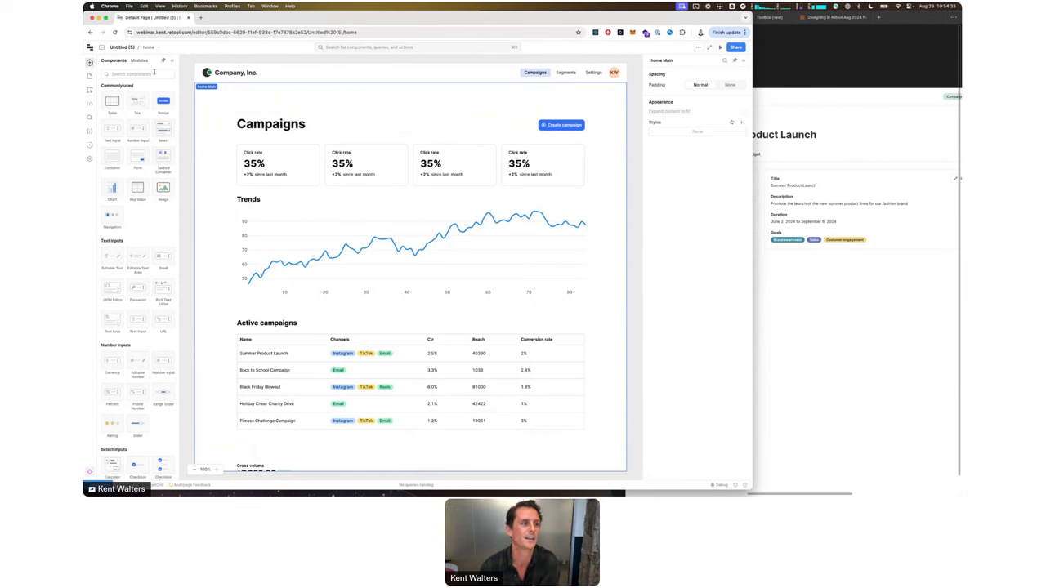
# Step: Inspect the app's pages and the apps available to import as a page, and close the import dialog without importing
pyautogui.click(90, 76)
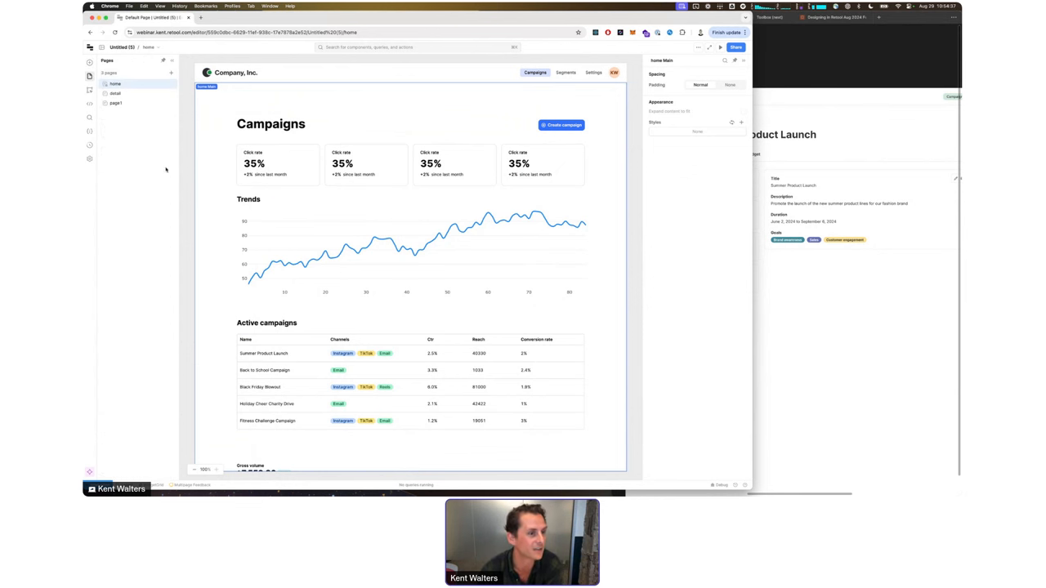
pyautogui.click(171, 73)
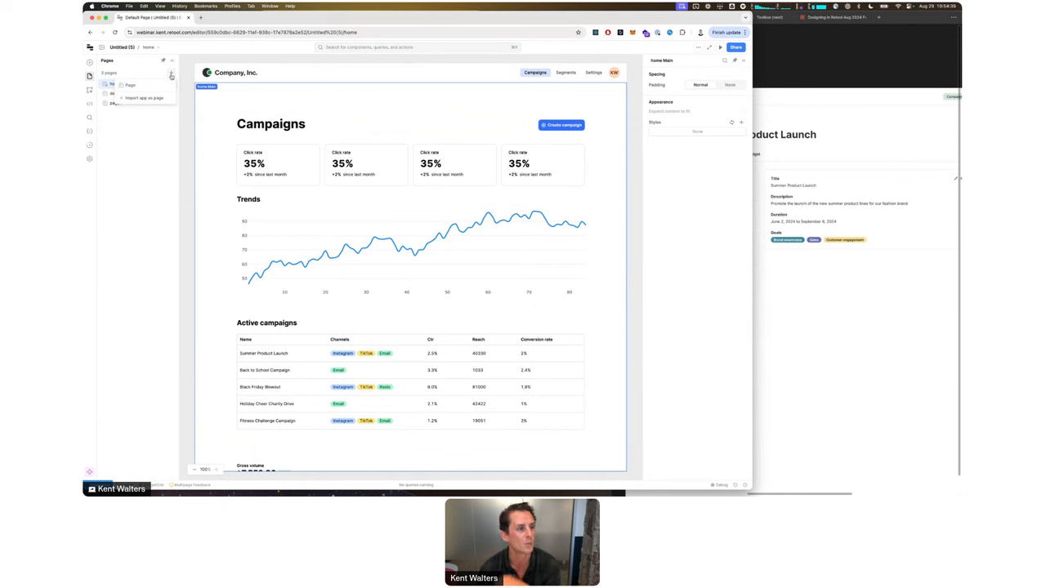
pyautogui.click(134, 98)
pyautogui.click(350, 104)
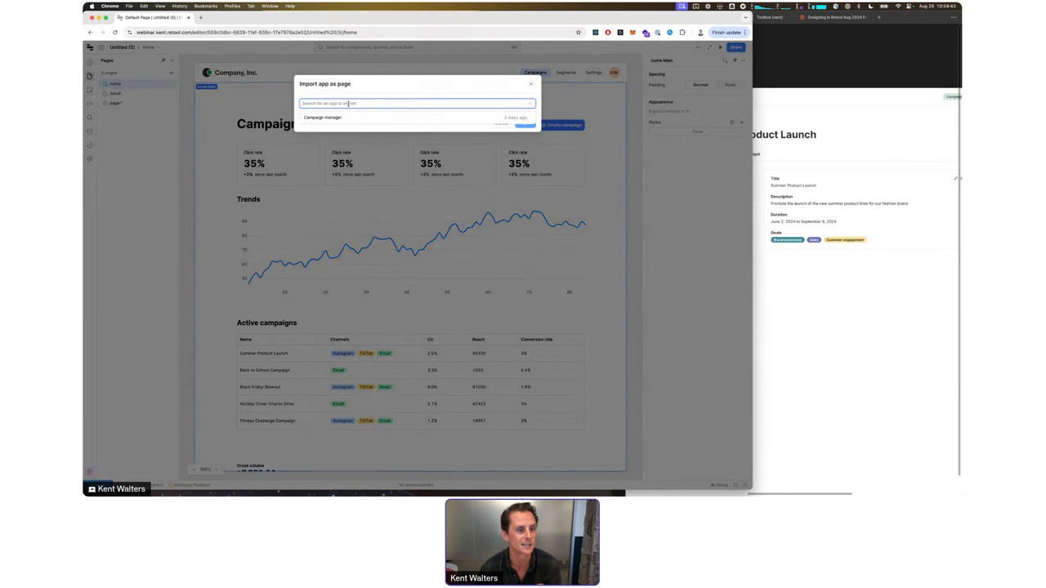
pyautogui.click(311, 93)
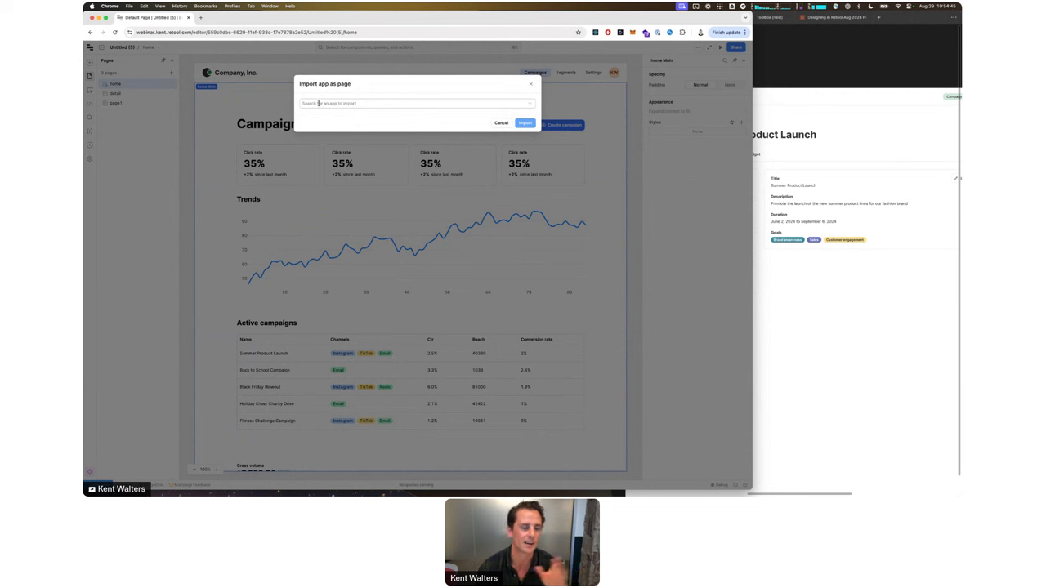
pyautogui.click(320, 102)
pyautogui.click(356, 92)
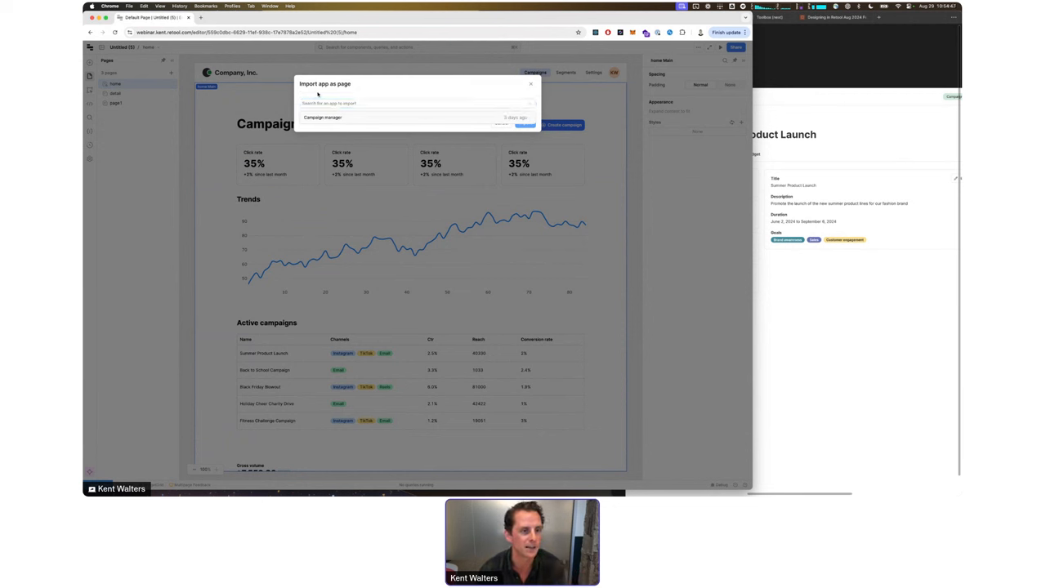
pyautogui.click(529, 84)
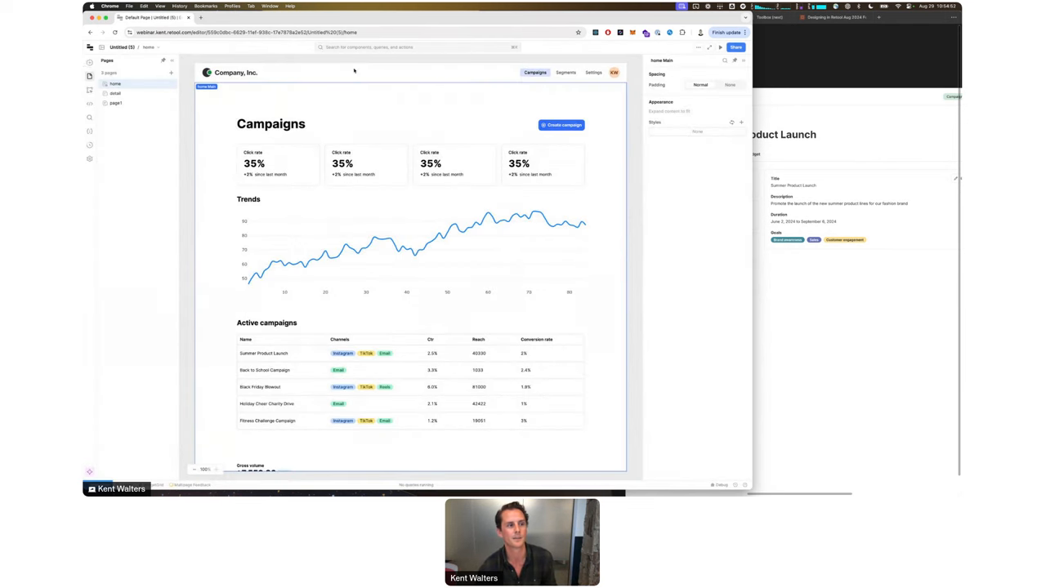
# Step: Leave the editor for the Retool apps list and create a new blank web app
pyautogui.click(90, 63)
pyautogui.click(90, 47)
pyautogui.click(105, 58)
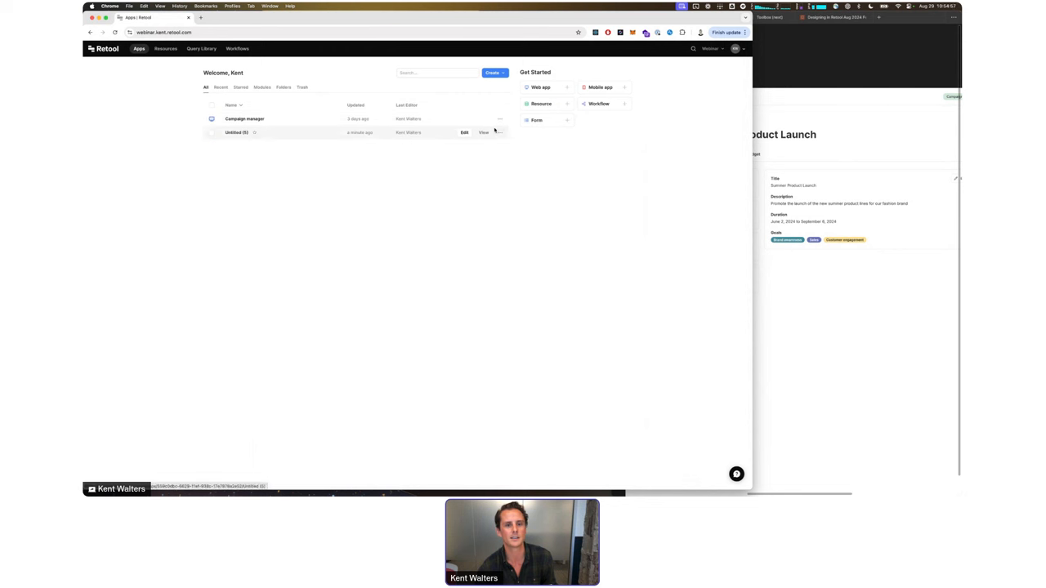
pyautogui.click(539, 88)
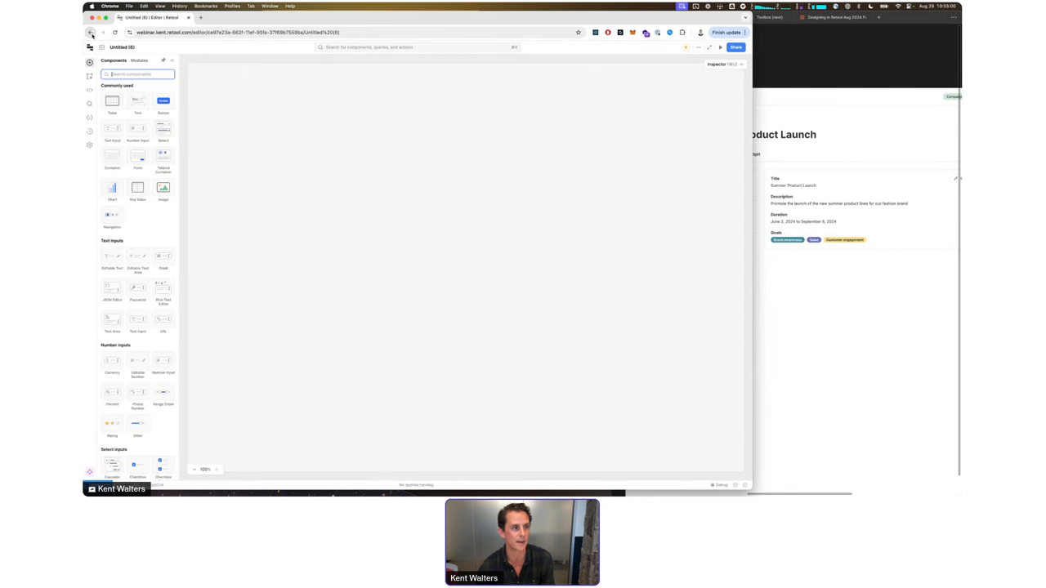
# Step: Return to the apps list and show the actions available for the newly created app
pyautogui.click(90, 32)
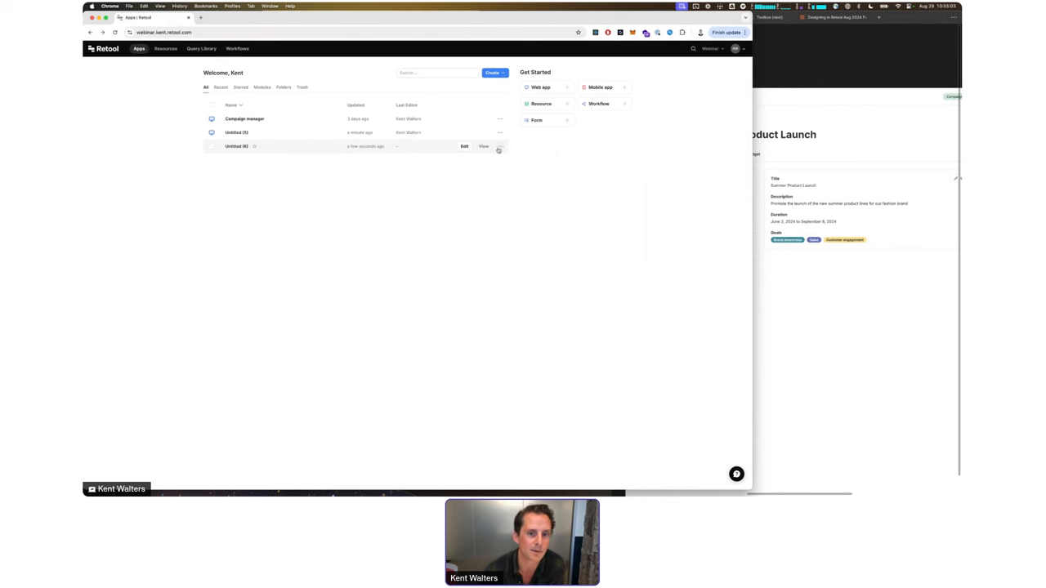
pyautogui.click(499, 147)
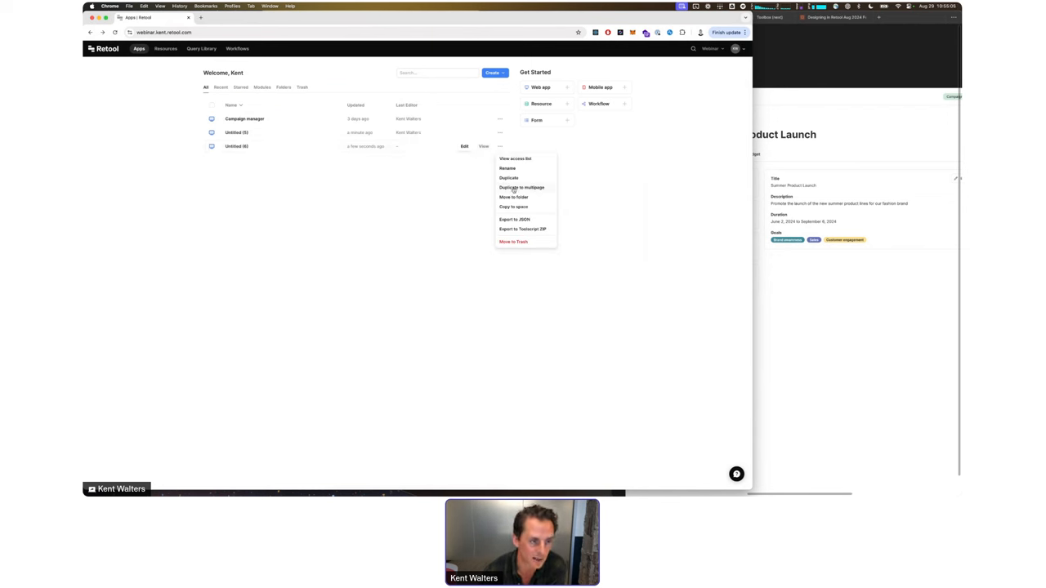